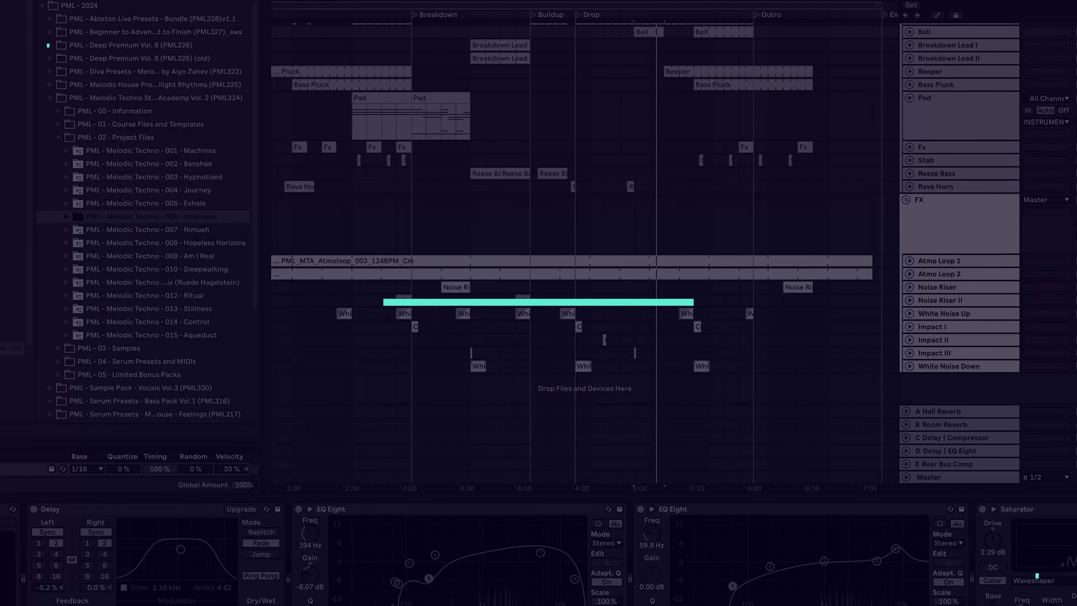
Step: View the device chain of the Main Lead track and hide it again to show the full arrangement
scroll(727, 292, up, 10)
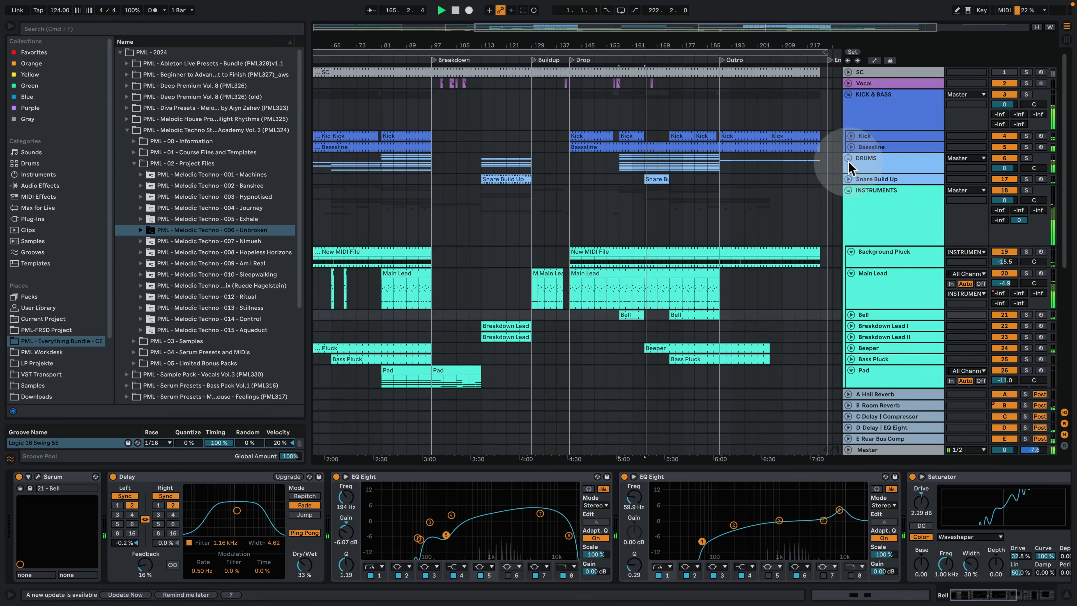
click(888, 139)
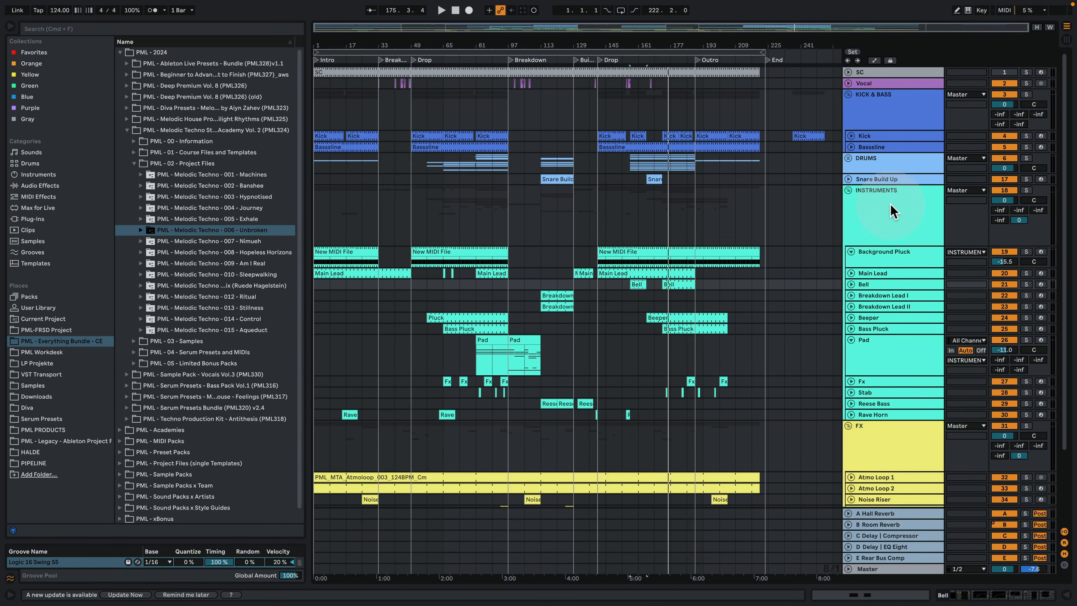
double_click(886, 272)
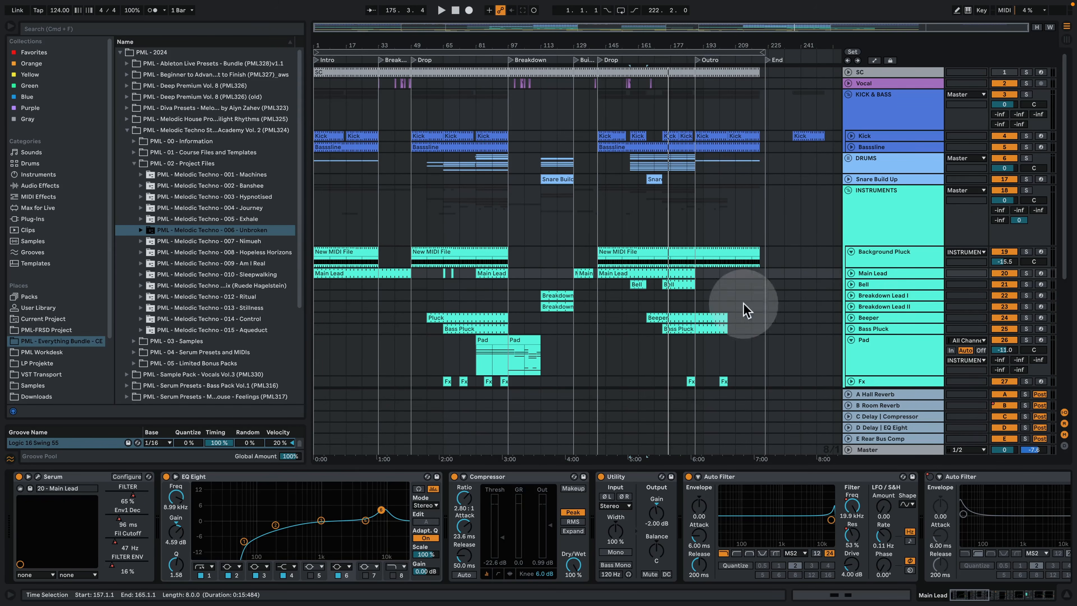
click(1065, 599)
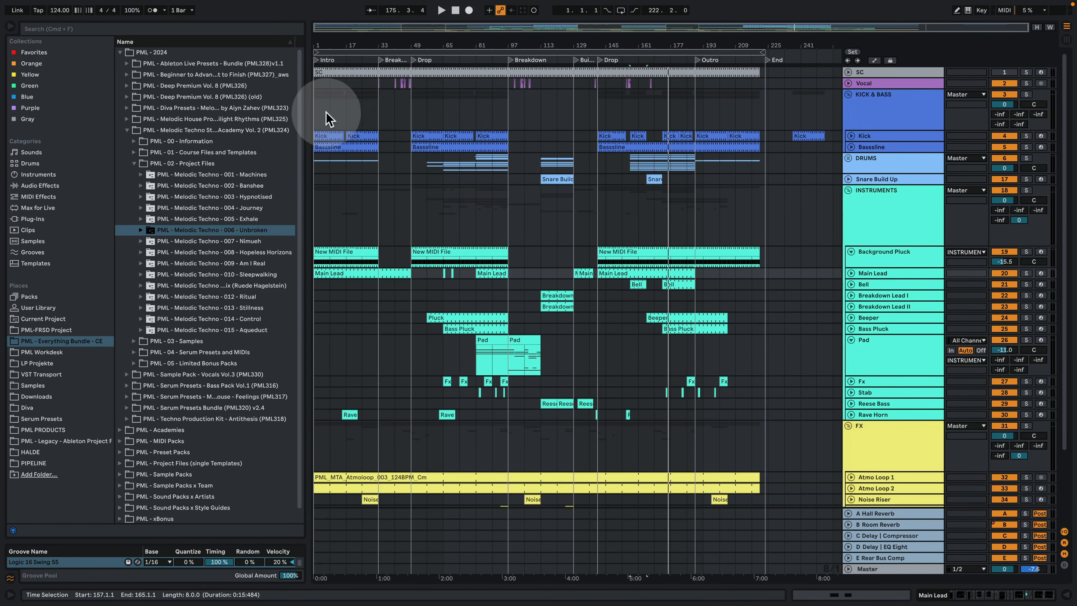
Step: Mark the Intro from bar 1 to 33 on the KICK & BASS group and play from bars 1 and 17
drag(318, 116, 376, 114)
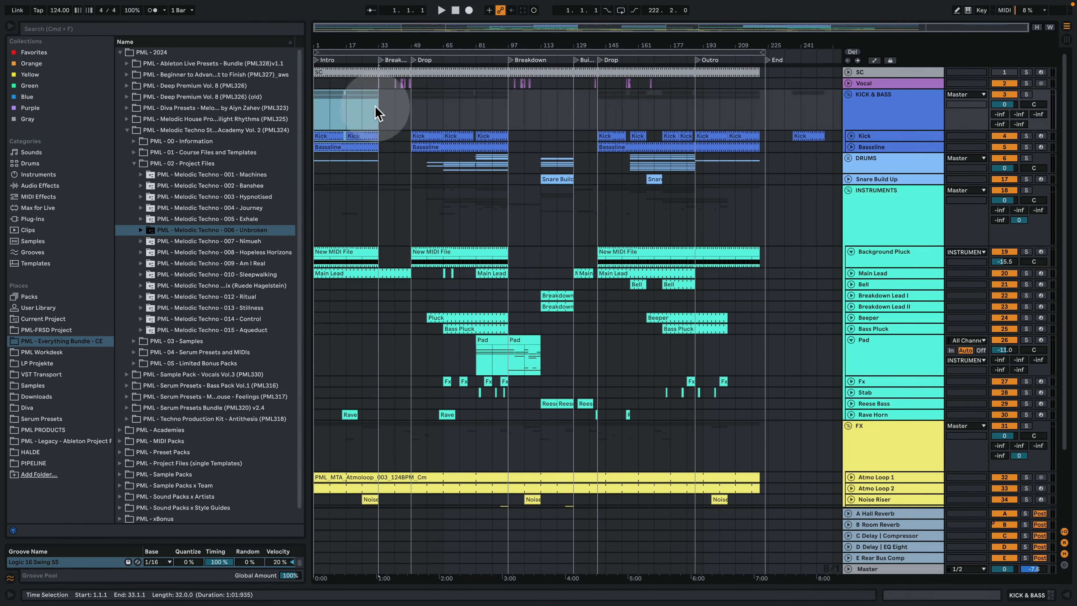
click(380, 124)
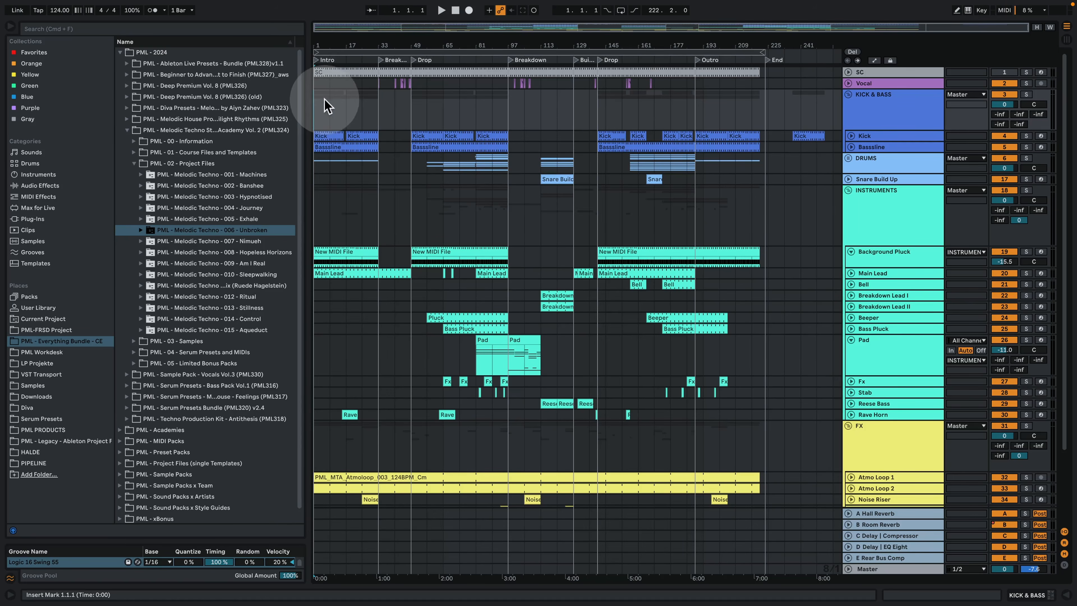
key(space)
drag(328, 47, 329, 59)
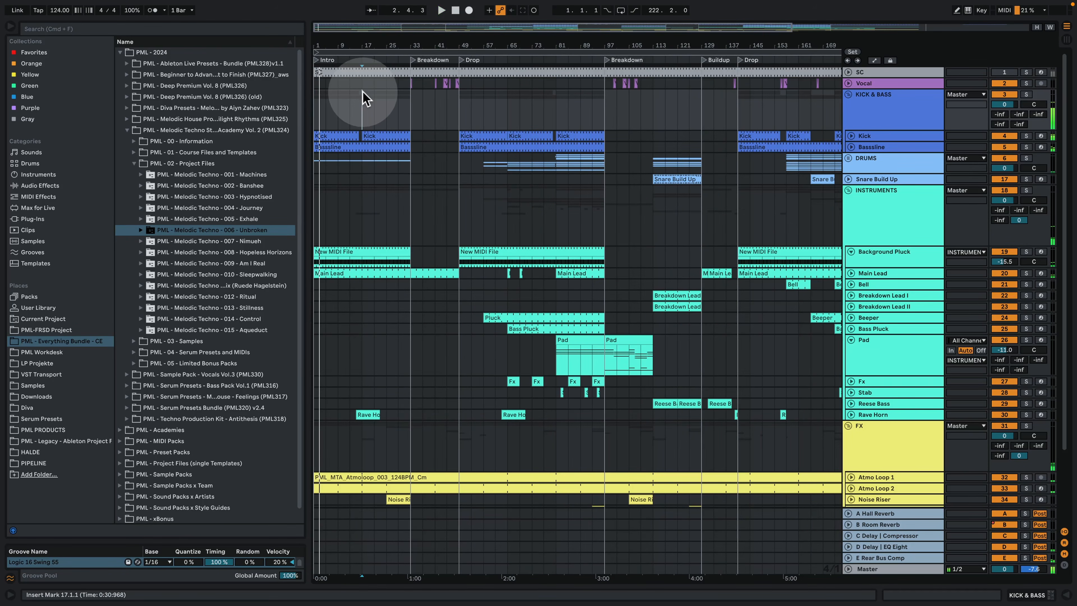
key(space)
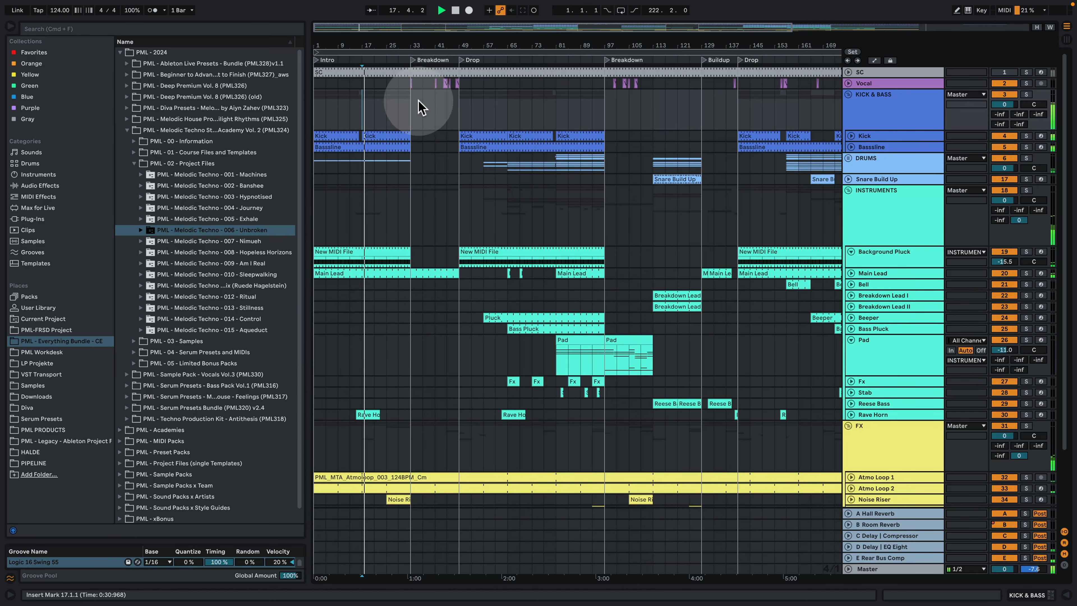
Step: Enlarge the Main Lead track to show its MIDI notes and play from the first Breakdown at bar 33
scroll(405, 275, down, 3)
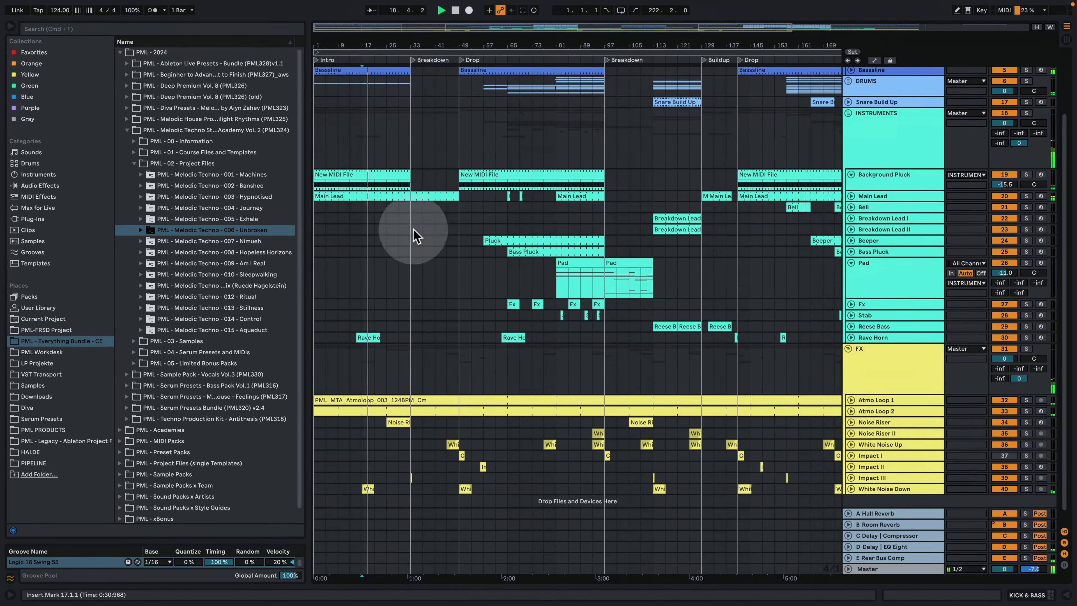
drag(868, 200, 870, 246)
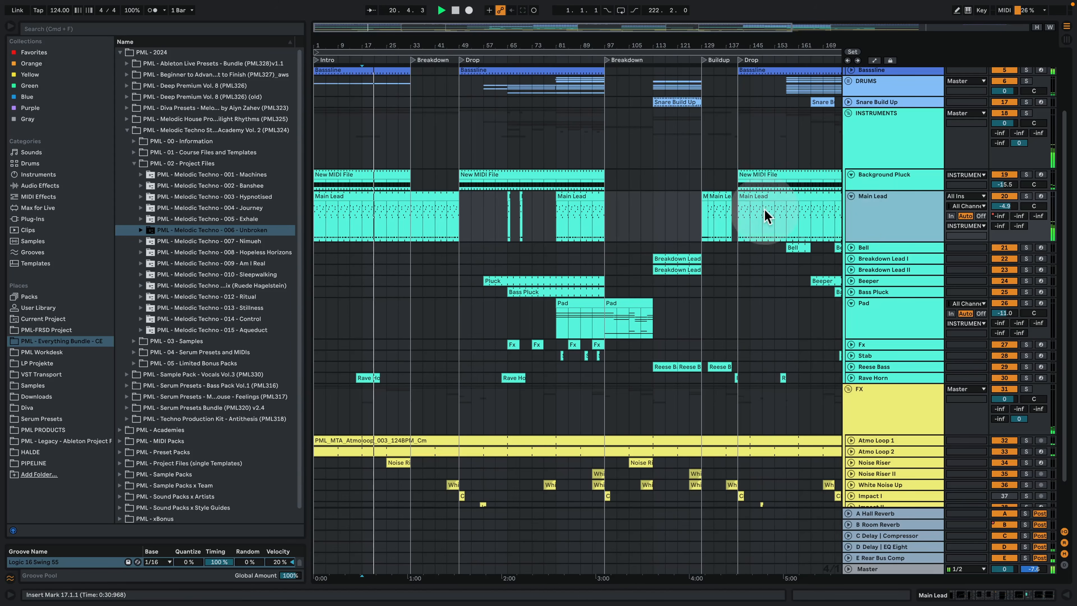
scroll(562, 245, up, 3)
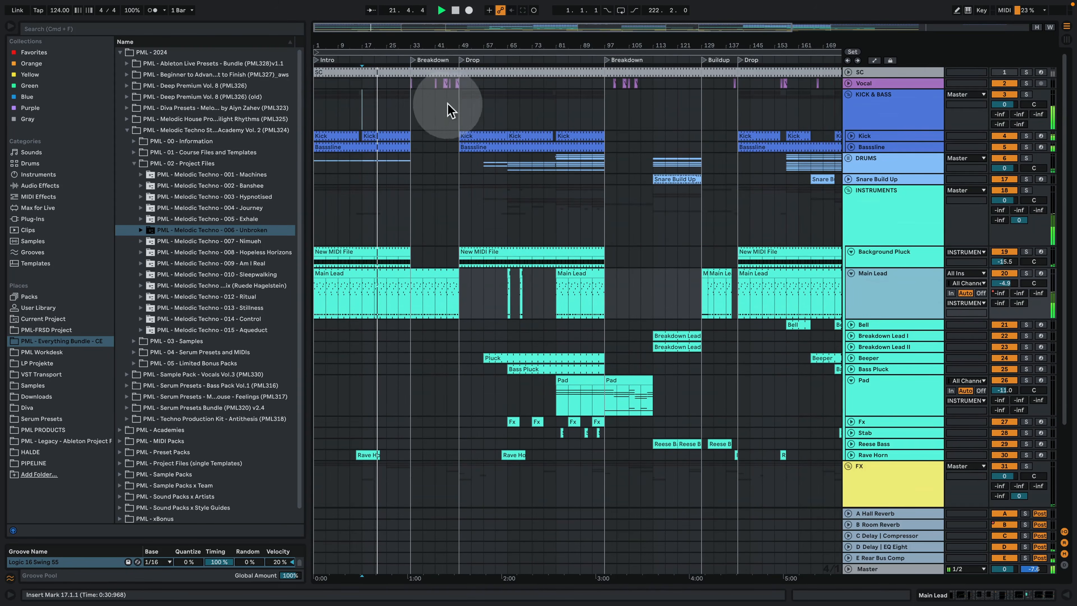
click(417, 103)
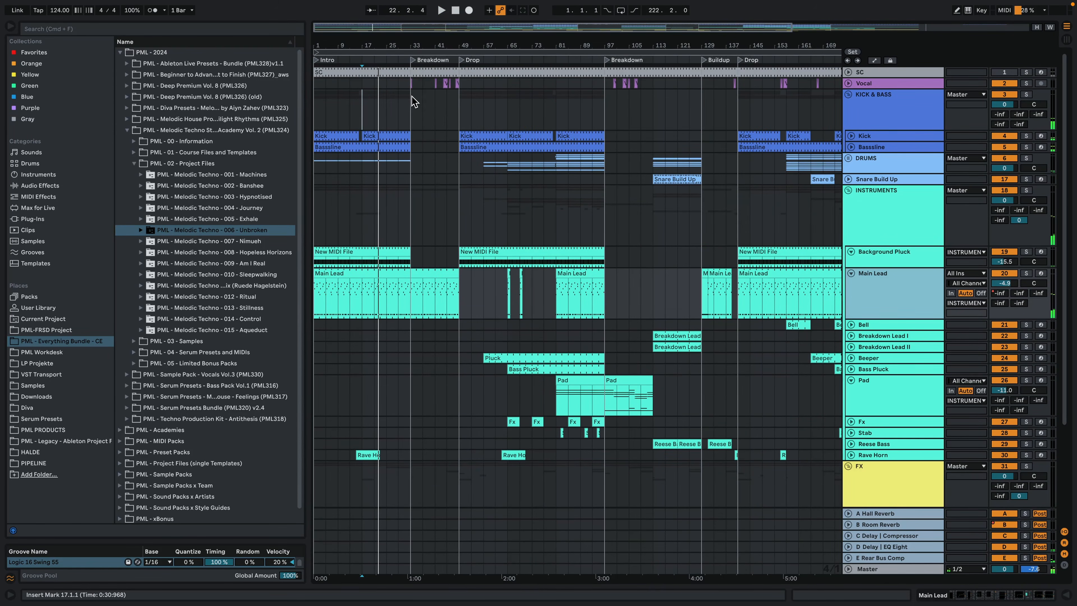
click(413, 102)
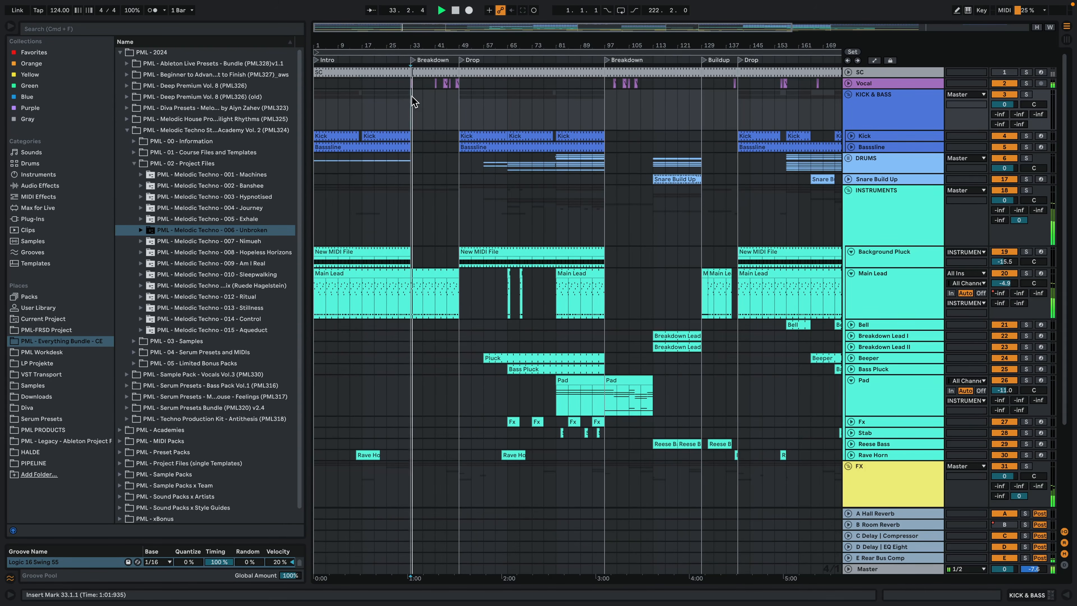
Step: Show the arrangement's automation and put Main Lead's Serum FILTER envelope in its own lane beneath an enlarged track
click(441, 275)
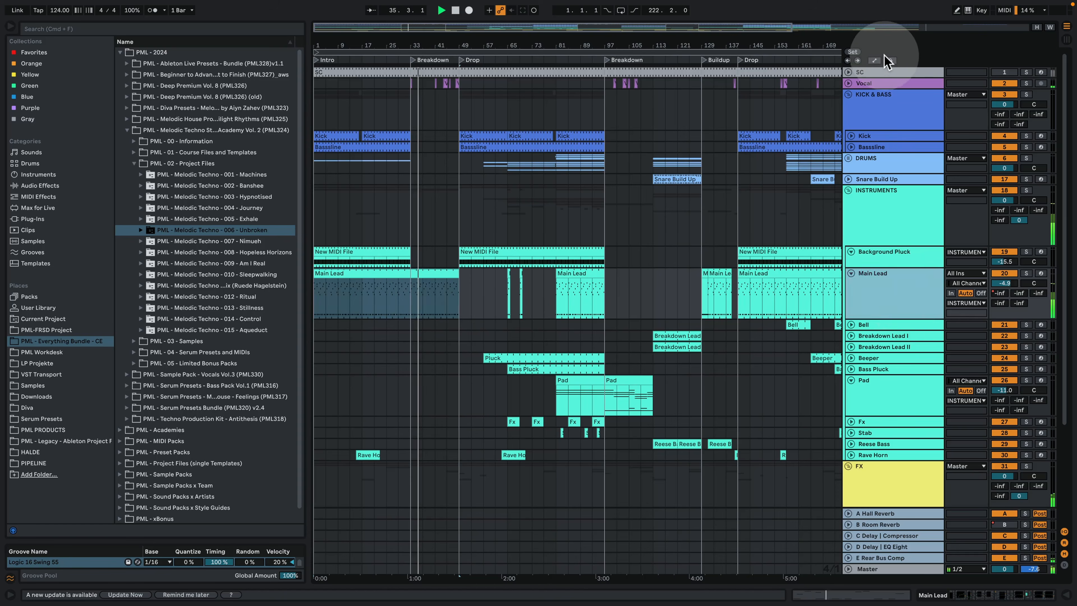
click(874, 61)
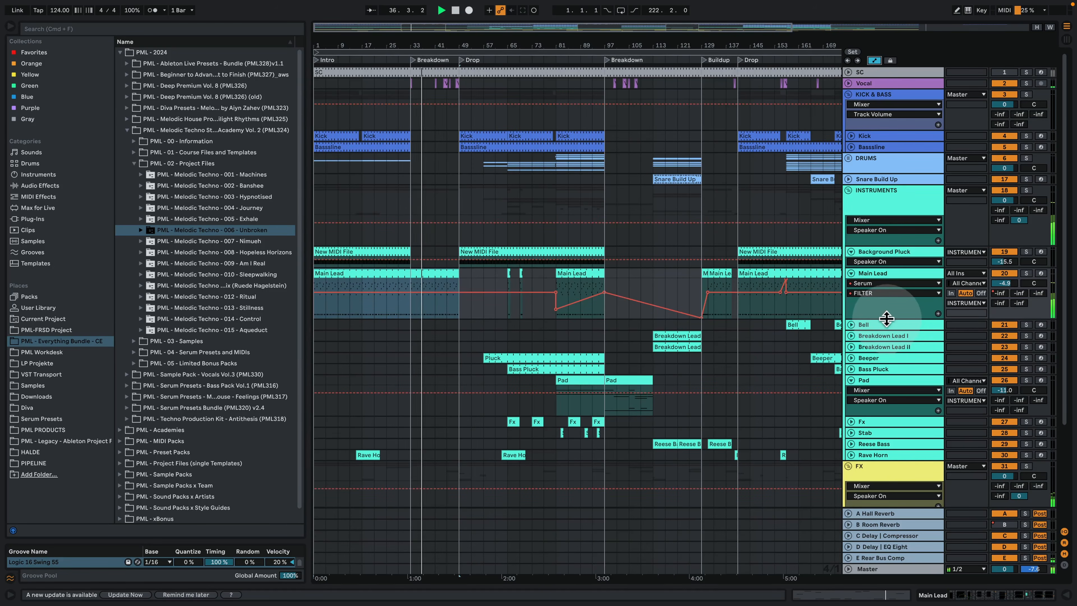
drag(885, 318, 890, 359)
click(938, 353)
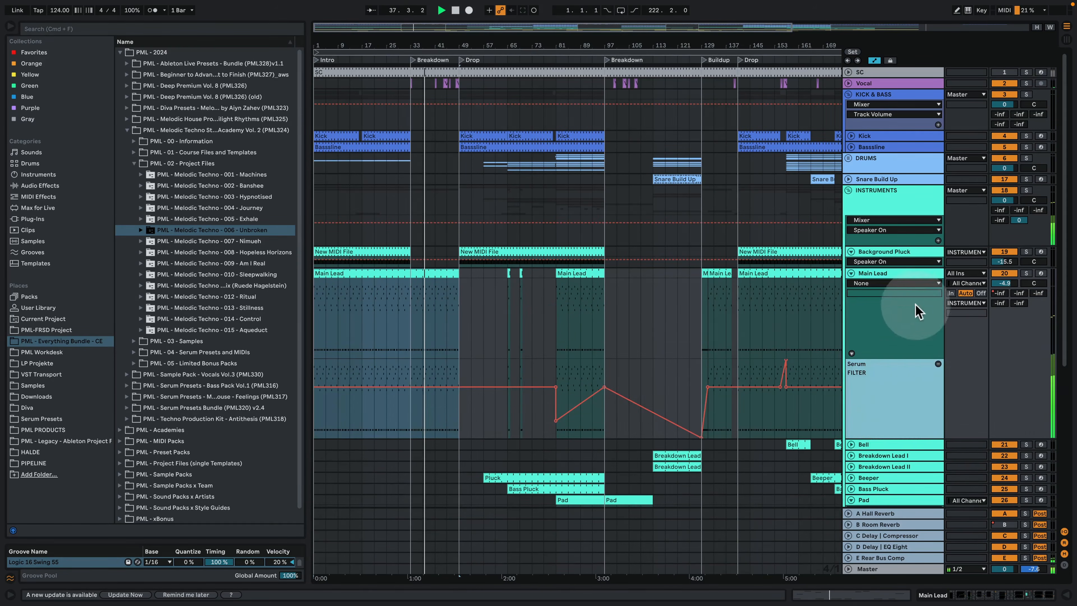
Step: Display Main Lead's Auto Filter Frequency automation in a separate lane of its own
click(916, 283)
click(905, 336)
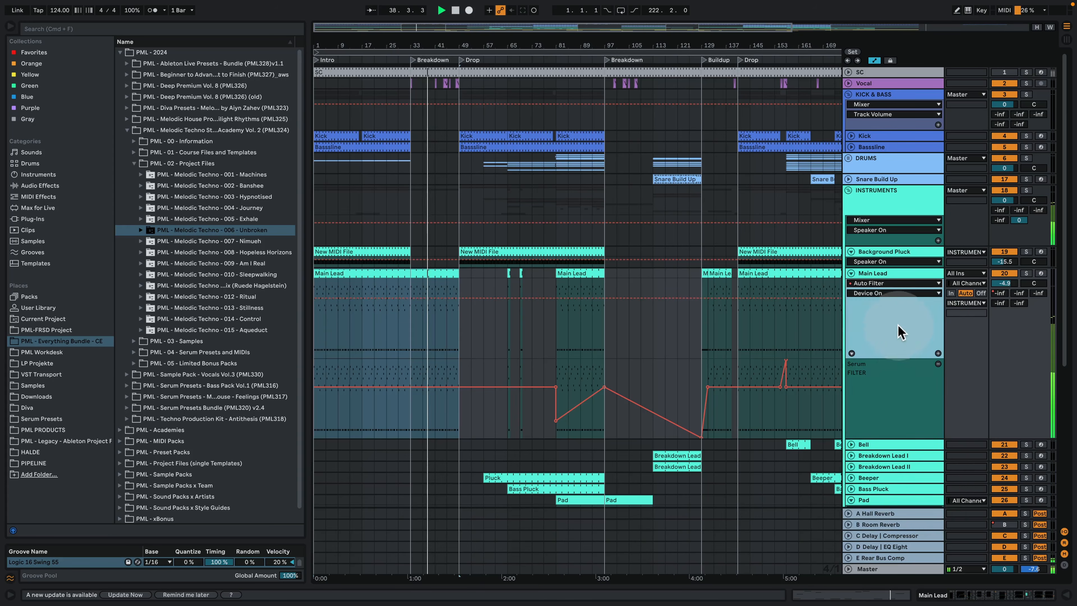
click(888, 293)
click(891, 346)
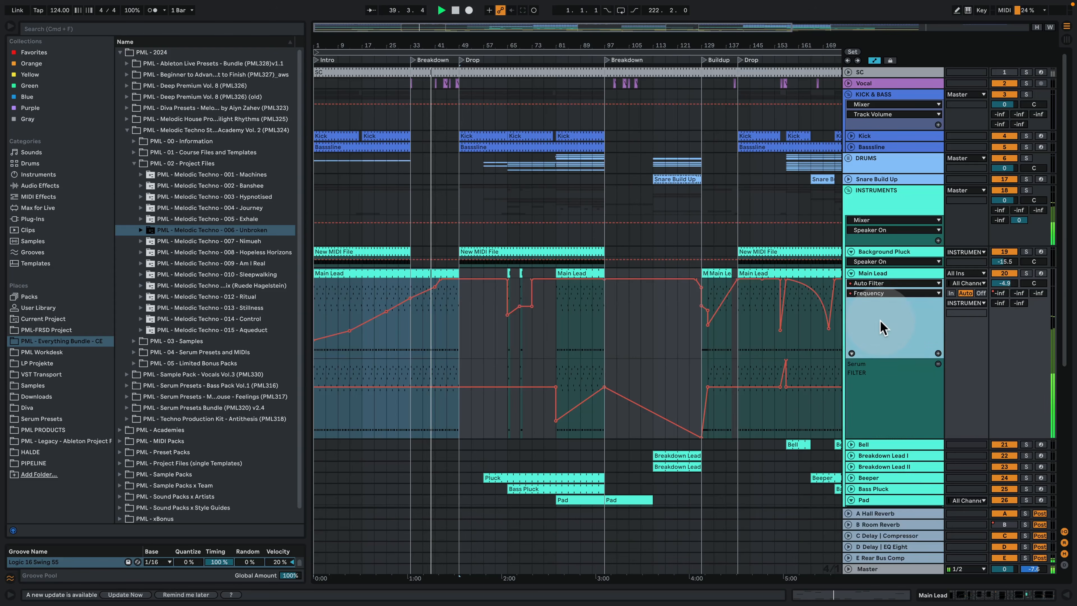
click(938, 353)
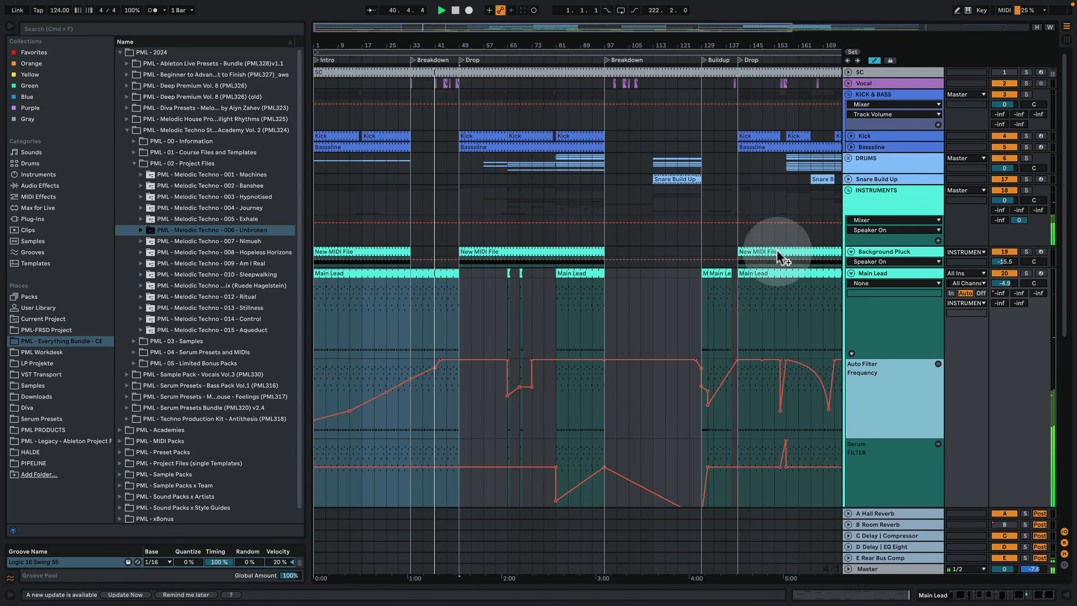
Step: Play the first Drop from bar 49 and from bar 57, where more DRUMS clips enter
click(463, 164)
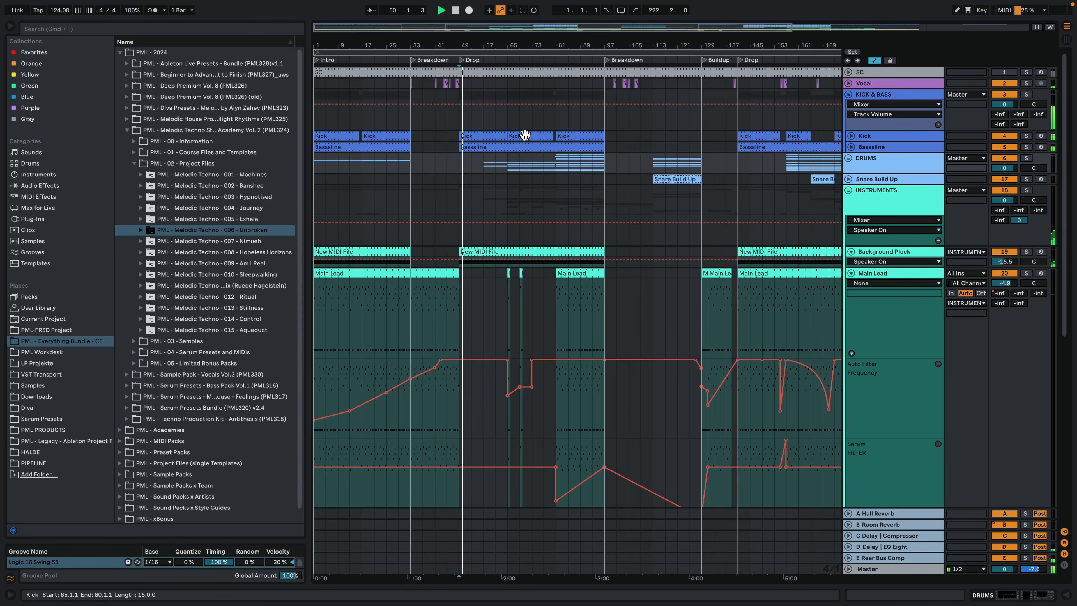
click(444, 188)
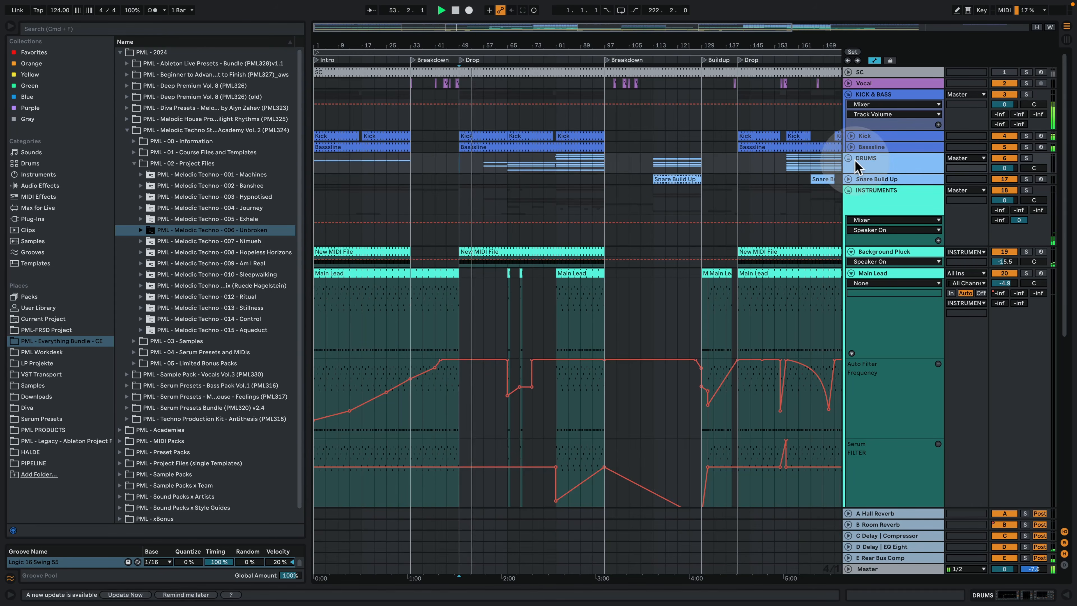
click(487, 159)
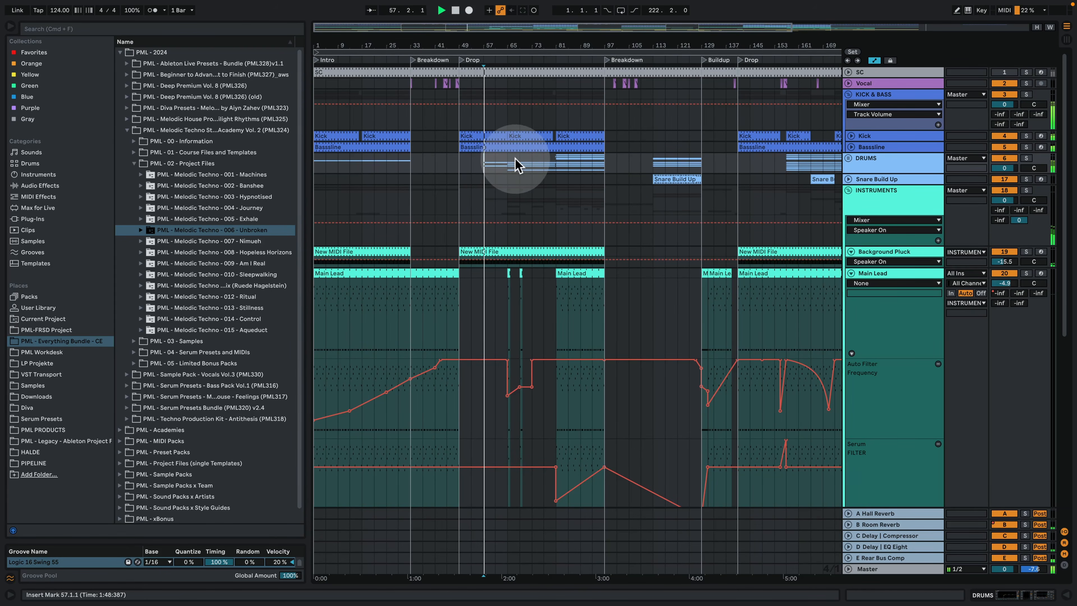
Step: Inspect the Beeper track's Pluck clip notes in the MIDI editor and its device chain
scroll(537, 168, down, 5)
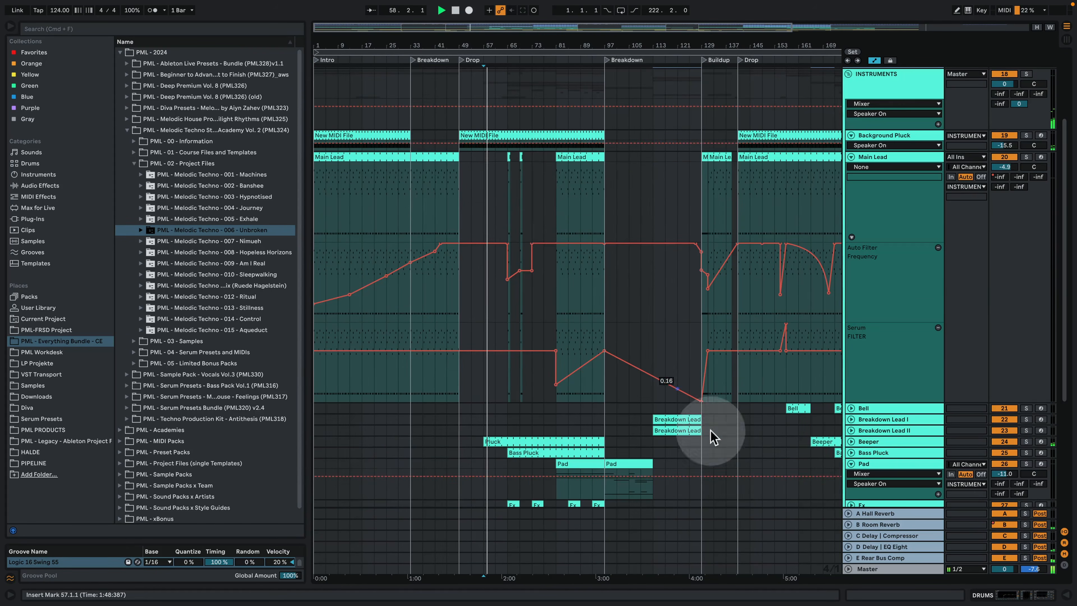
scroll(716, 373, down, 5)
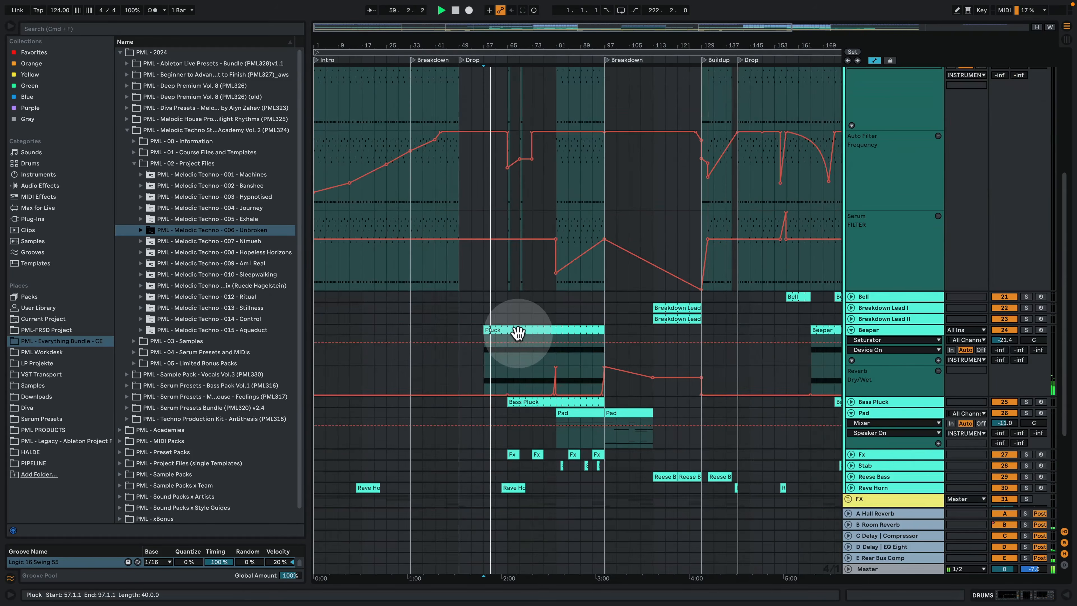
double_click(514, 329)
click(582, 328)
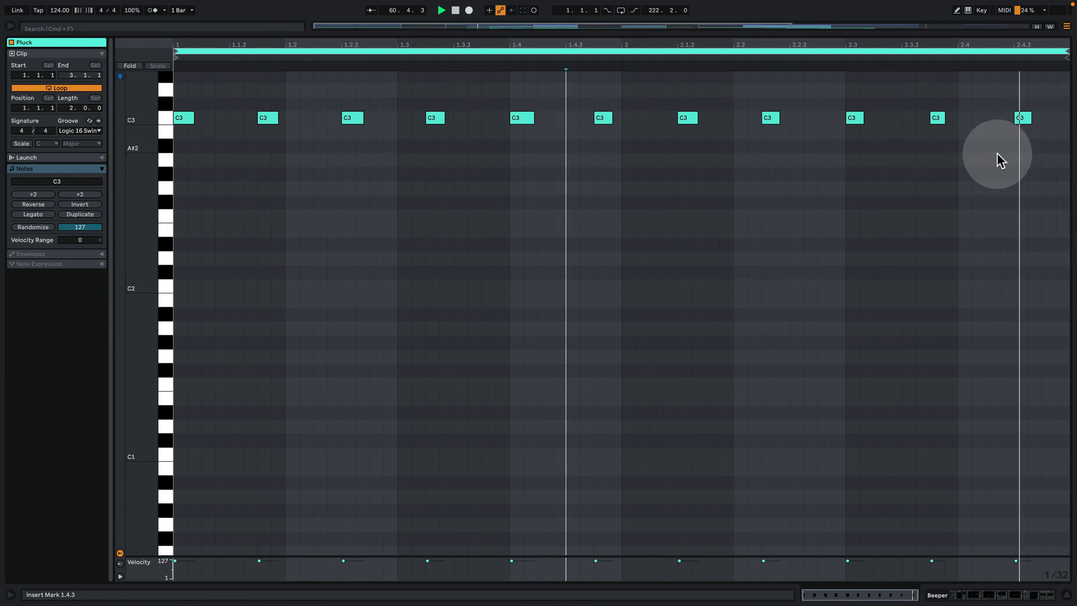
click(975, 595)
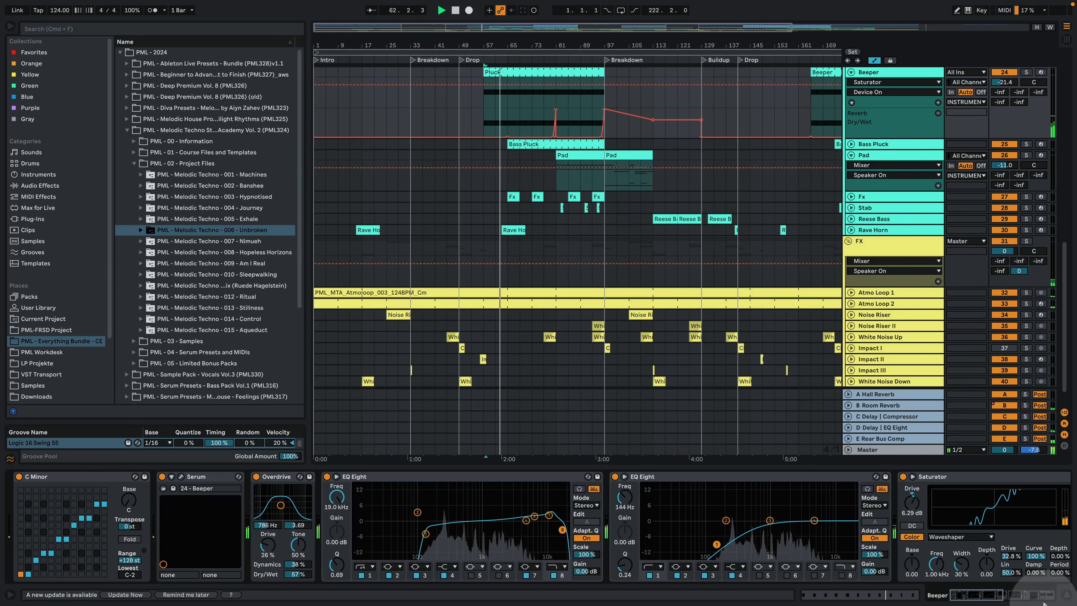
click(1066, 594)
Step: Examine the short Main Lead clips and the Auto Filter Frequency automation around bars 65 to 73
scroll(606, 275, up, 10)
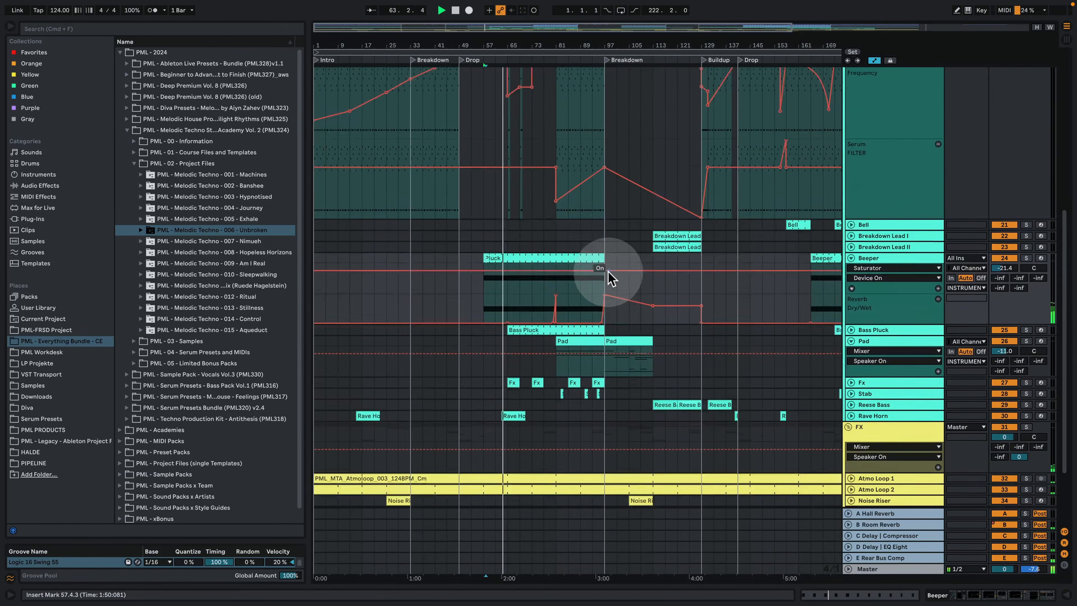
drag(507, 47, 508, 106)
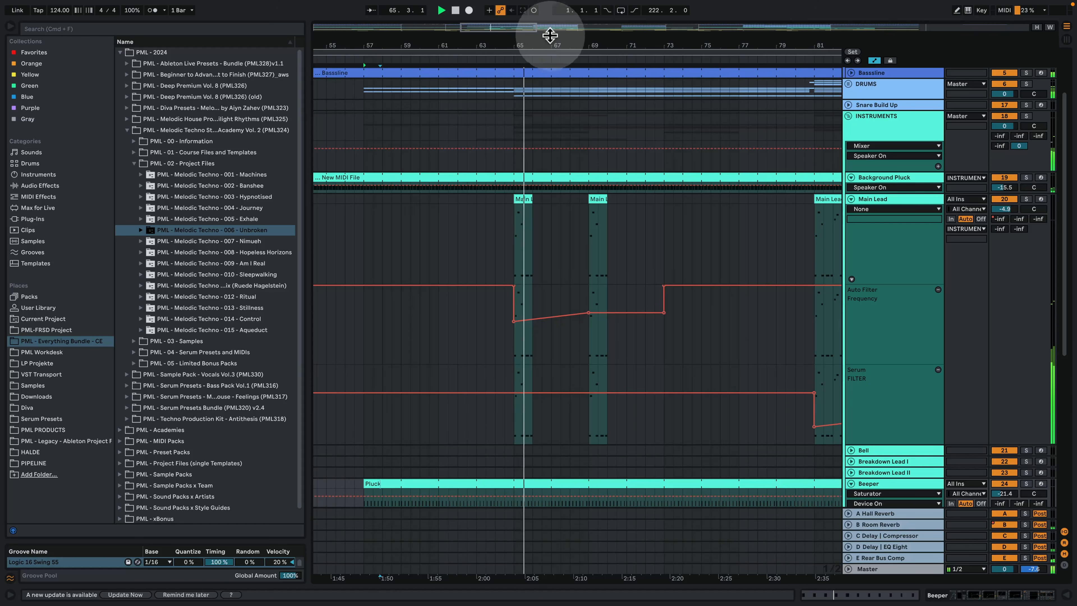
drag(553, 43, 511, 5)
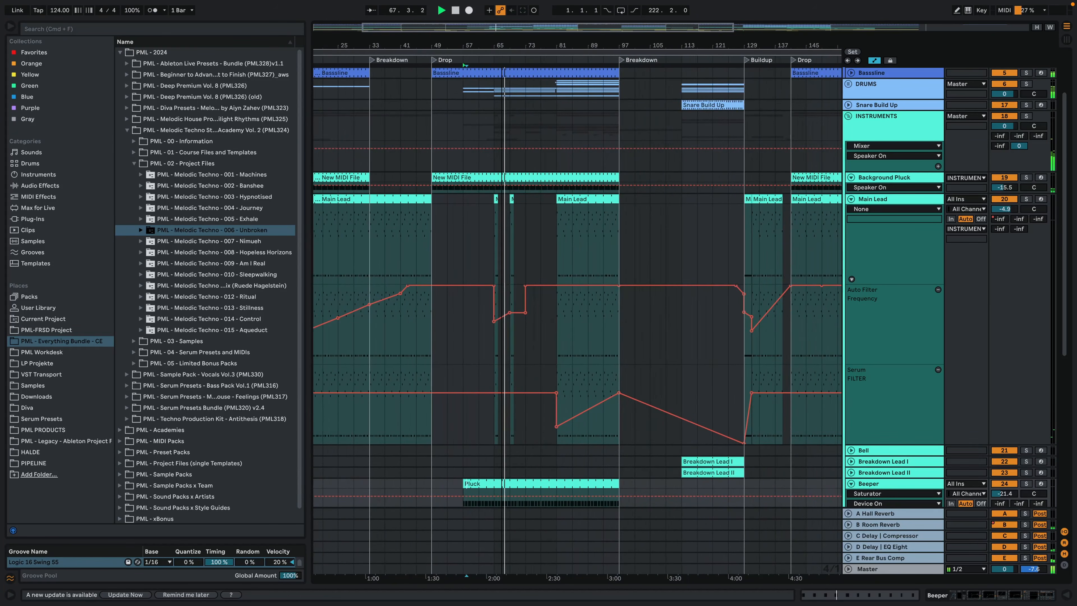
scroll(593, 197, up, 3)
Step: Play the Drop from bar 81 with the whole arrangement in view
key(space)
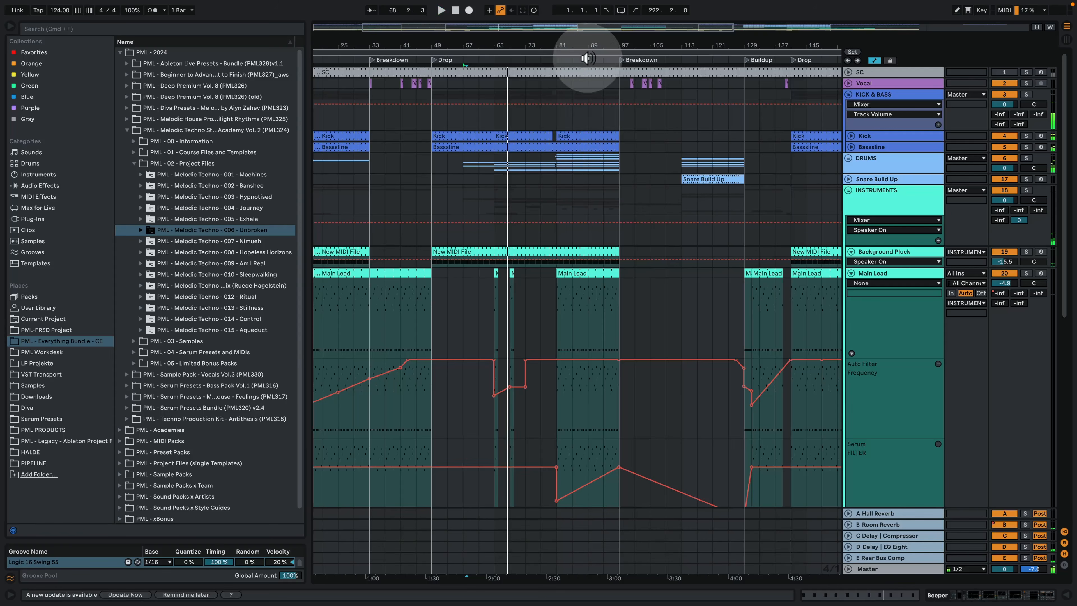
click(558, 119)
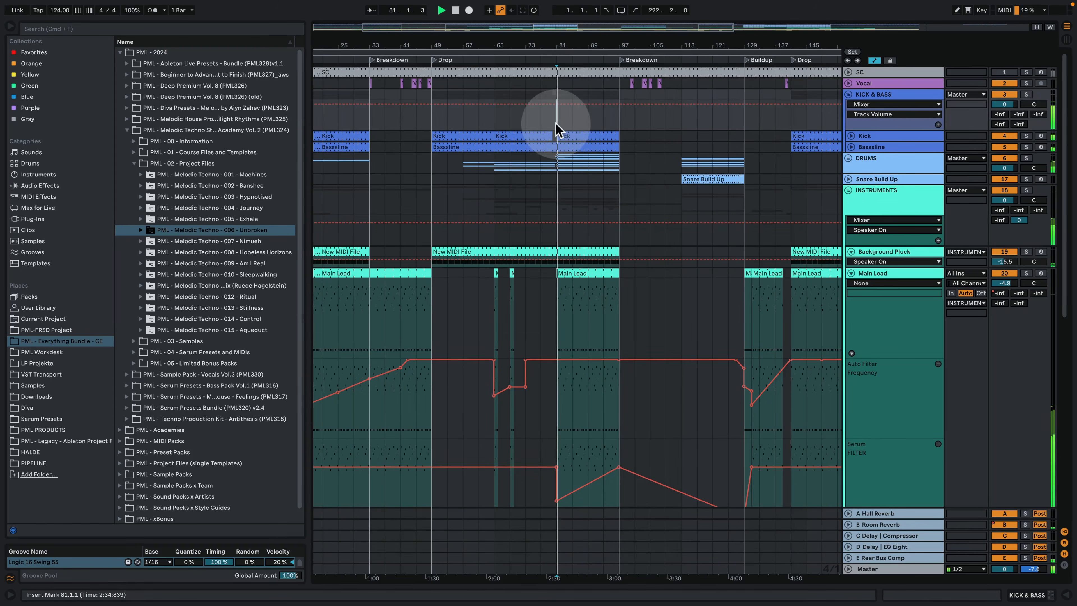
drag(555, 43, 517, 7)
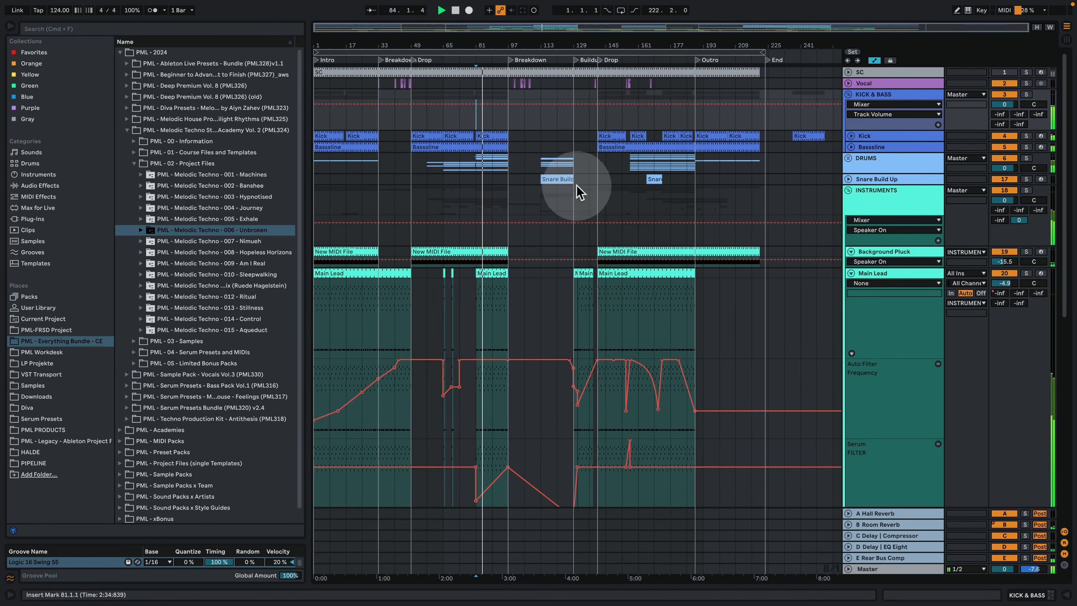
Step: Fold the Main Lead track and play from the second Breakdown at bar 97
click(850, 274)
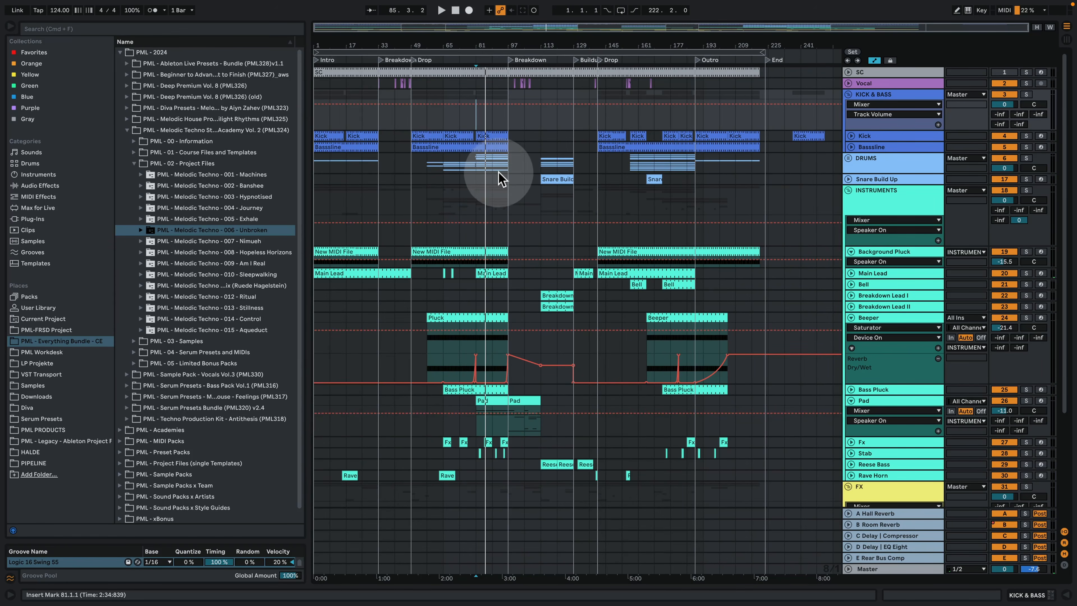
click(508, 182)
key(space)
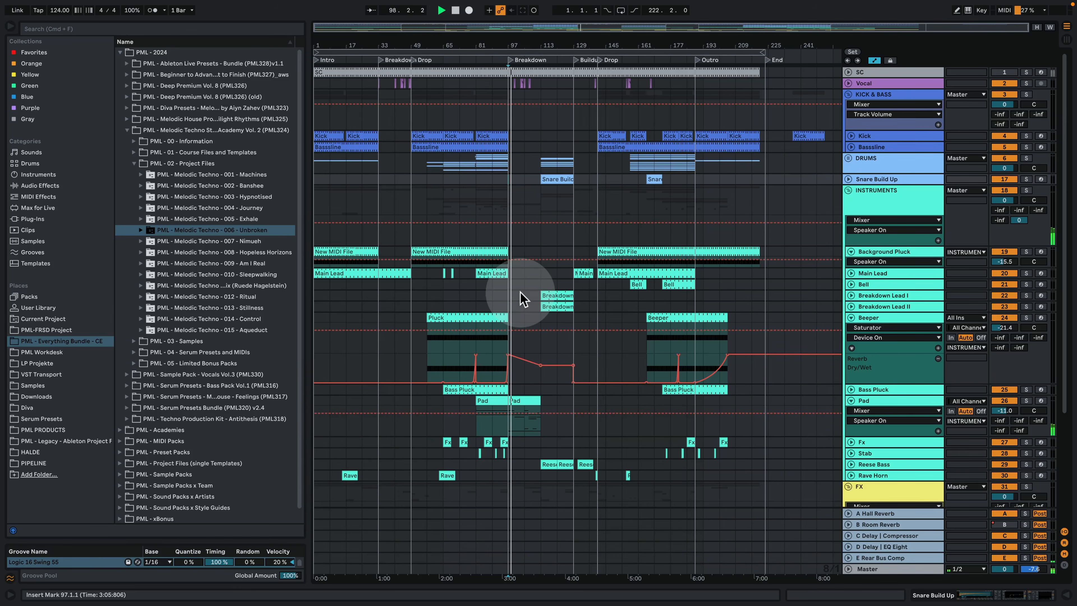
Step: Inspect the Pad clip's notes in the MIDI editor and the Pad track's device chain, and stop playback
double_click(515, 399)
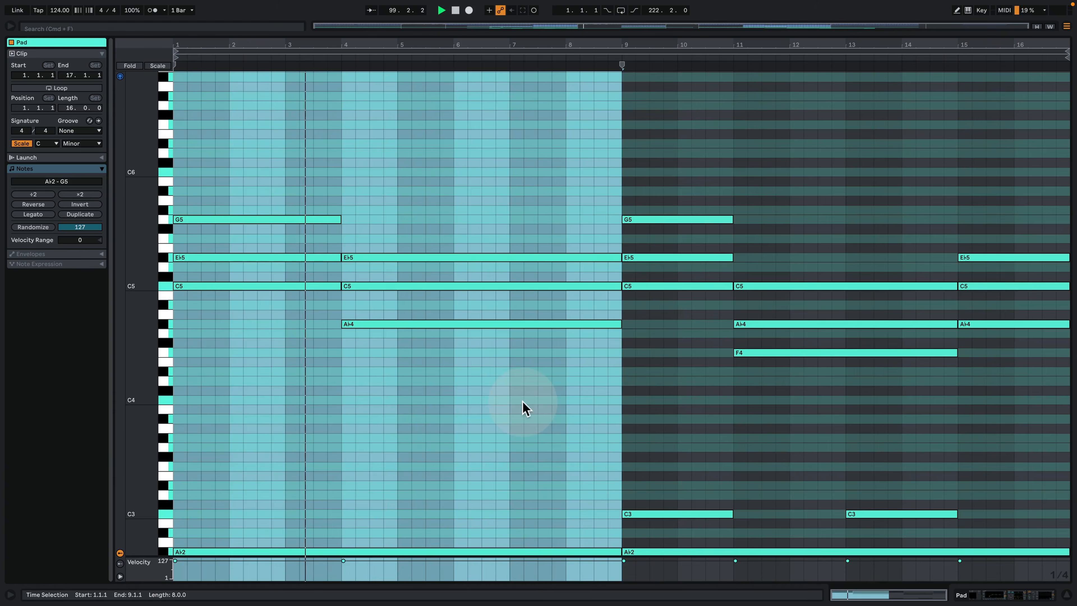
click(457, 342)
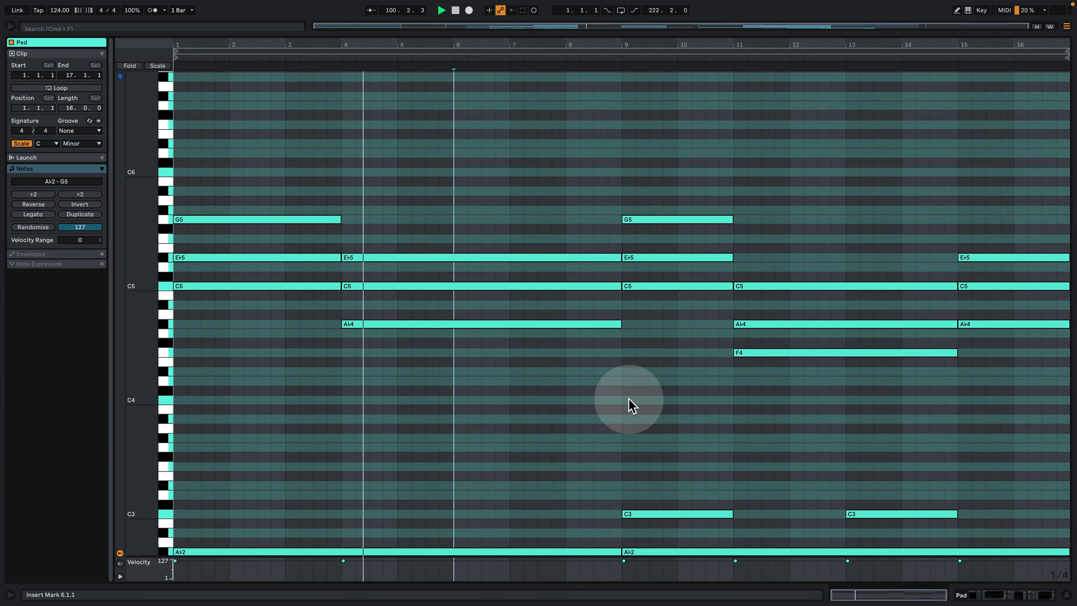
drag(138, 336, 128, 265)
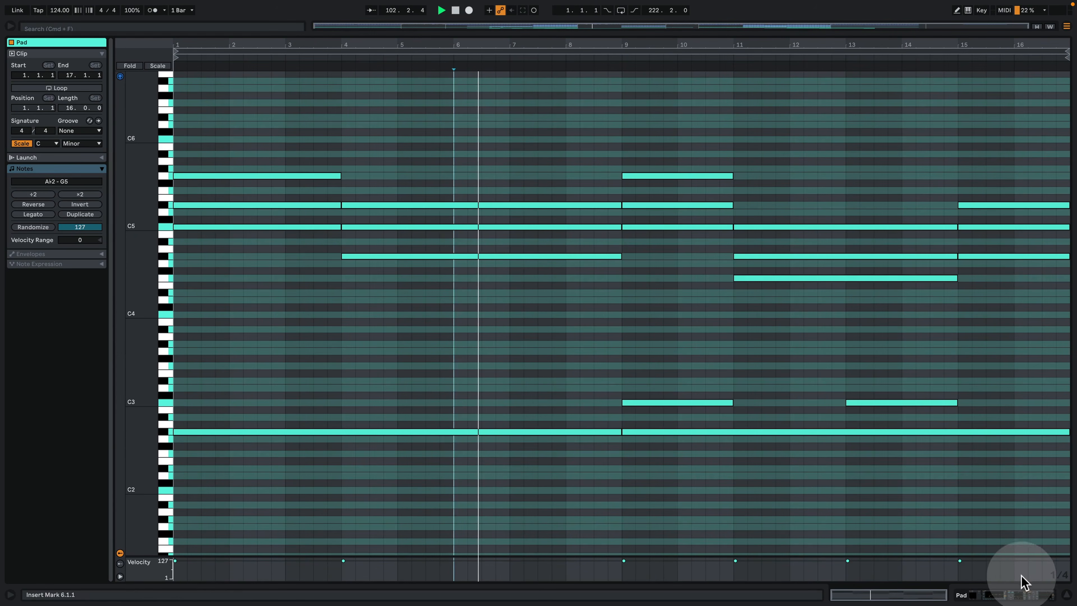
click(1022, 590)
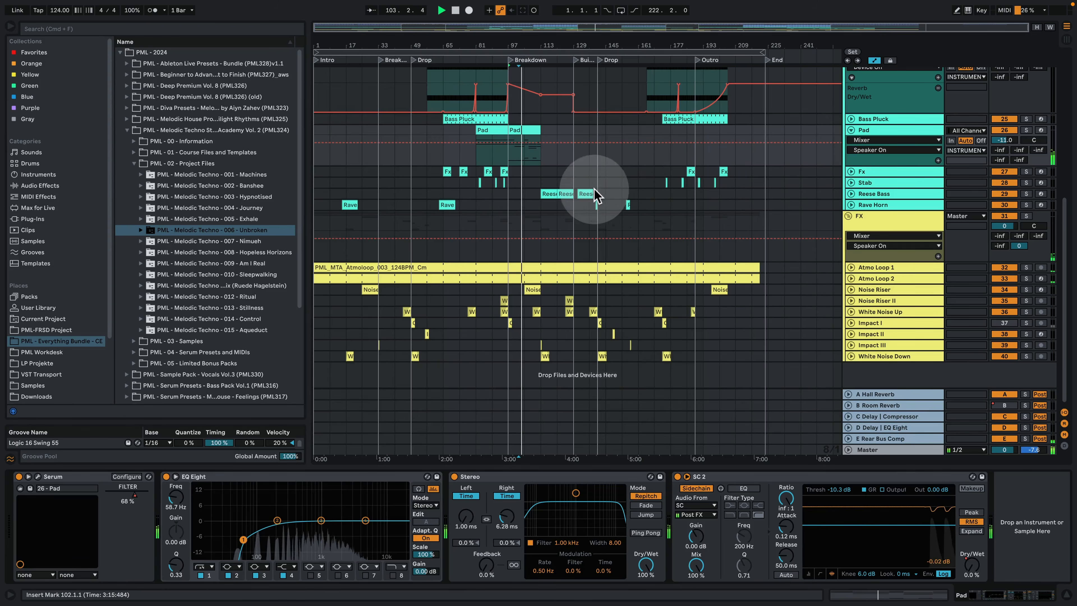
scroll(572, 255, up, 2)
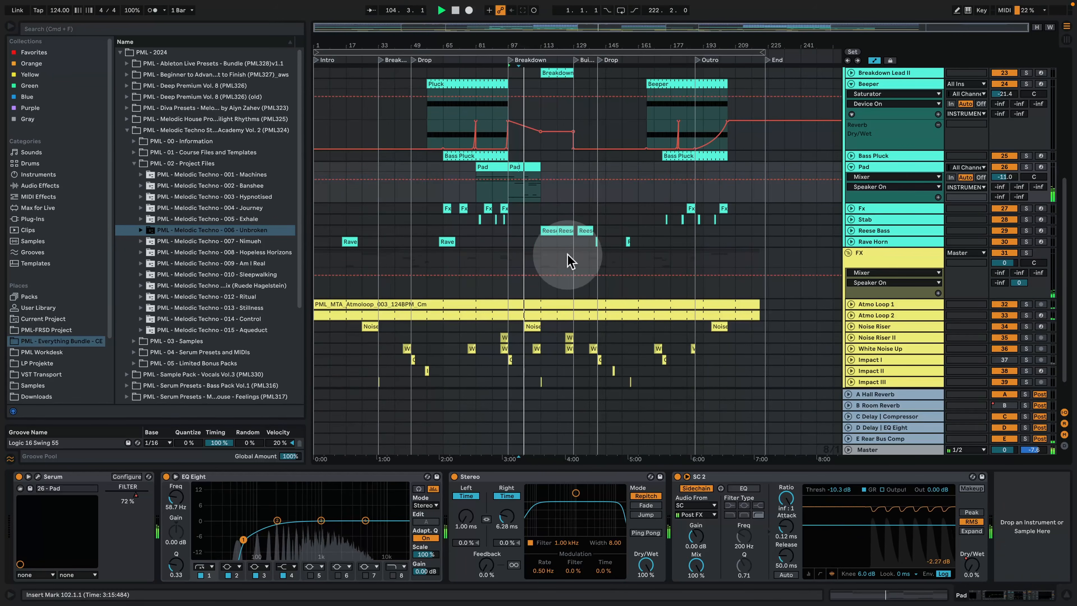
click(1057, 595)
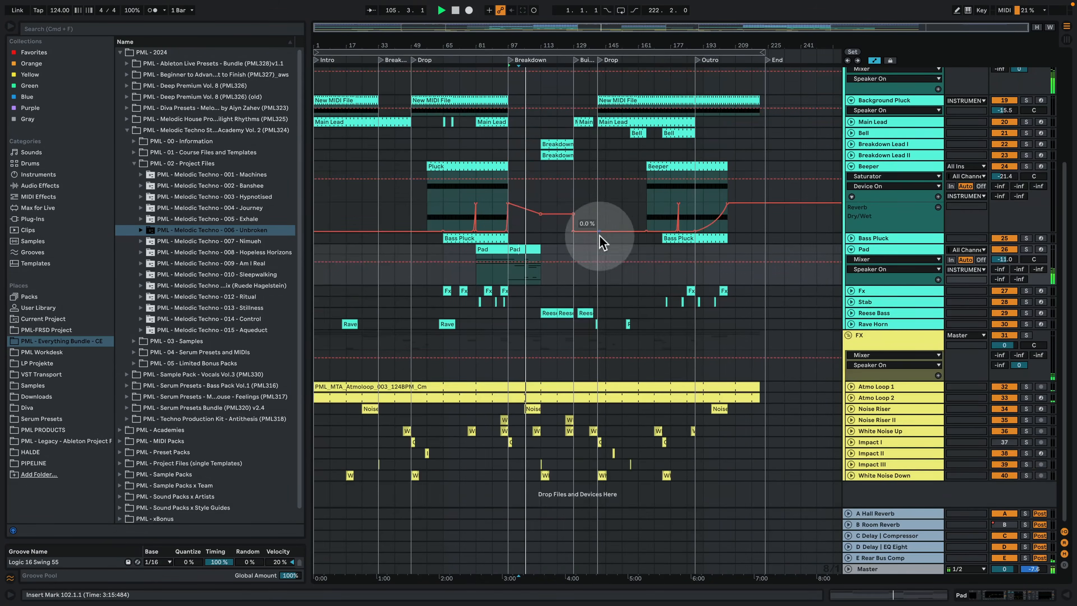
scroll(596, 241, up, 10)
key(space)
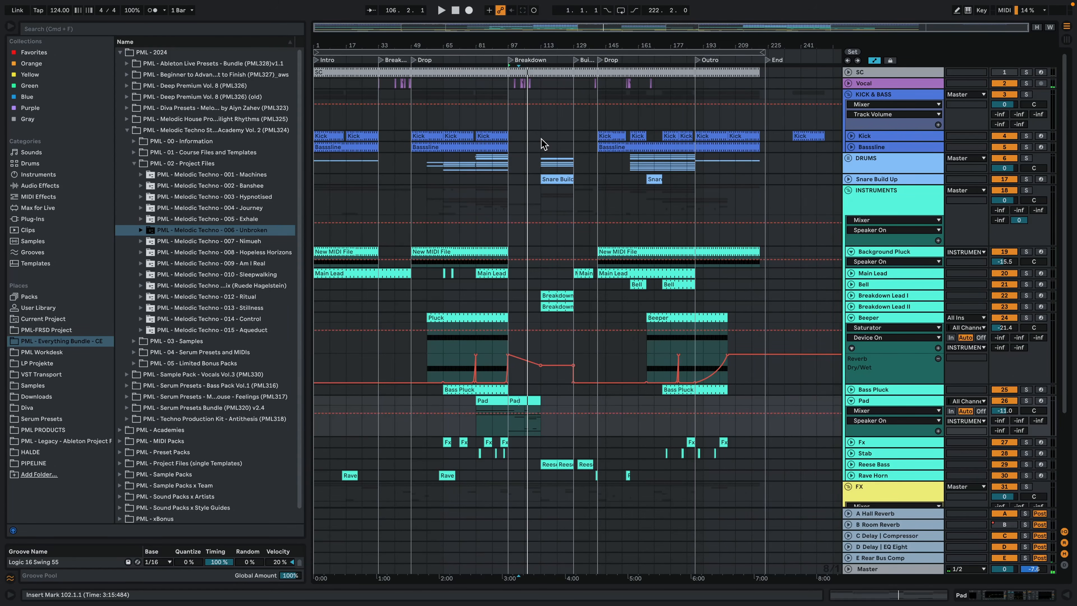
Step: Play the Breakdown from bar 113, and the second Drop from bar 141
click(542, 139)
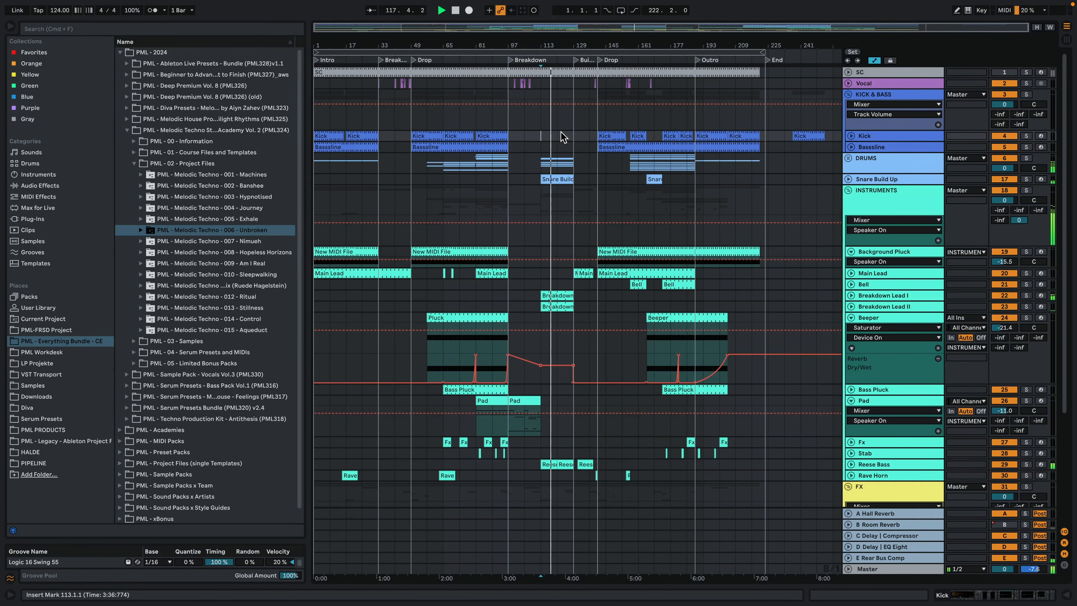
drag(592, 46, 589, 79)
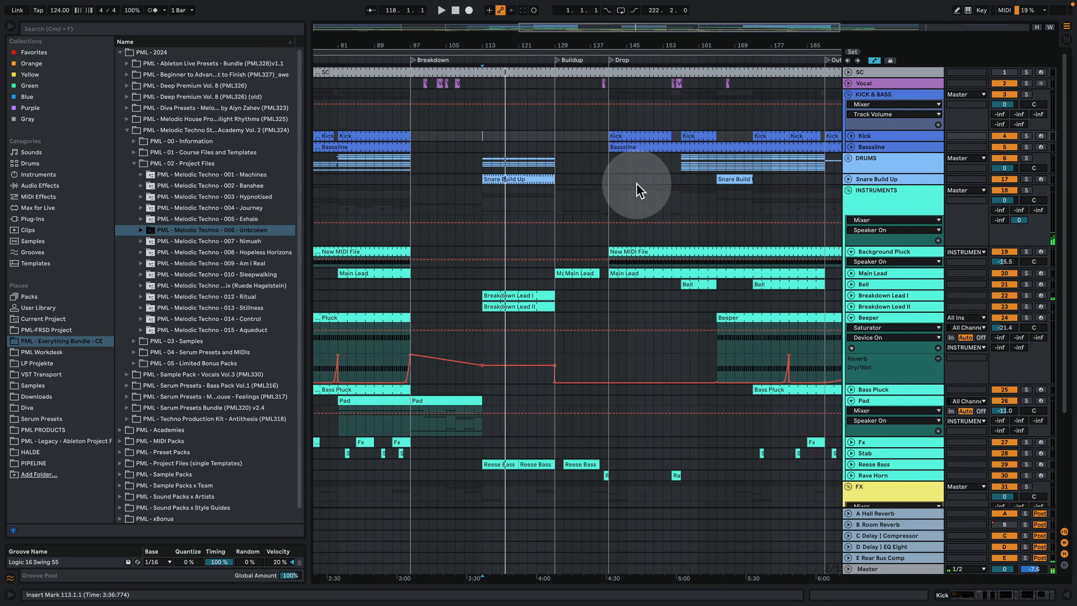
click(609, 186)
drag(630, 43, 607, 44)
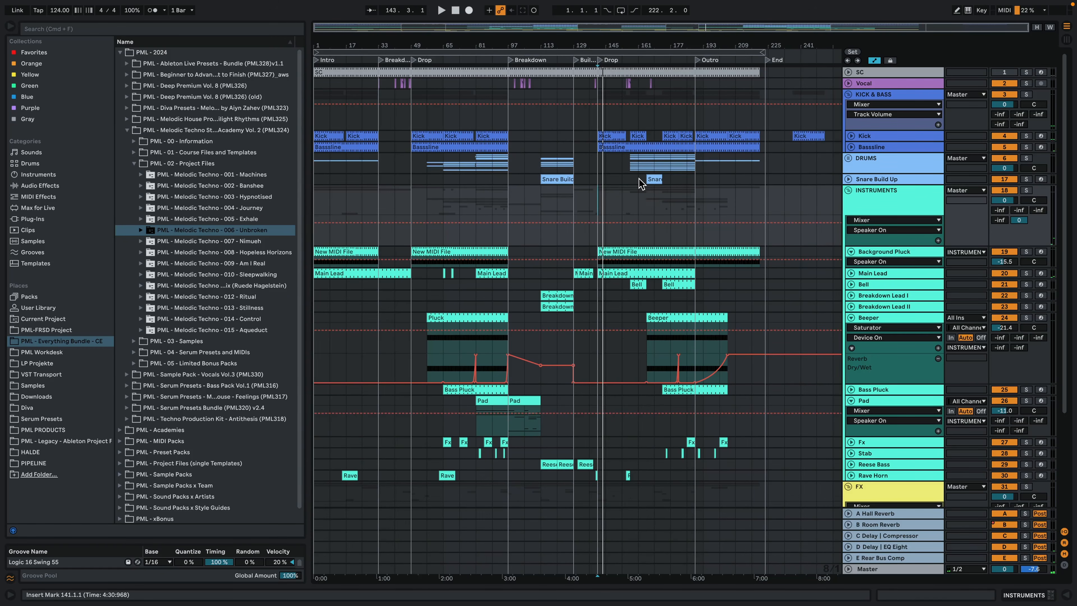
Step: Play the second Drop from bars 161 and 177, unfolding the Bass Pluck track to view its clips
click(639, 178)
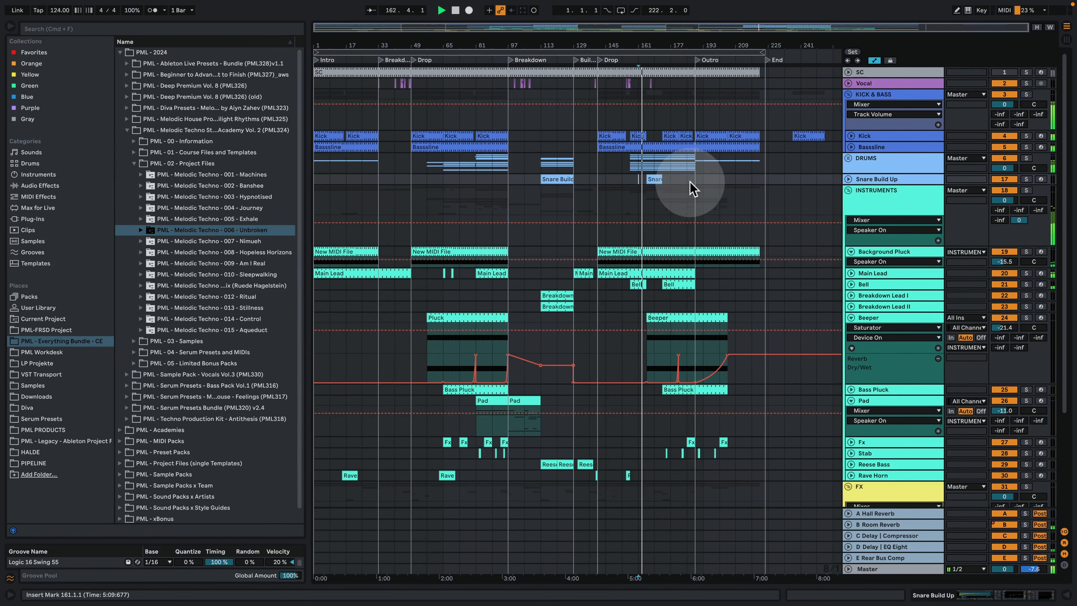
click(670, 120)
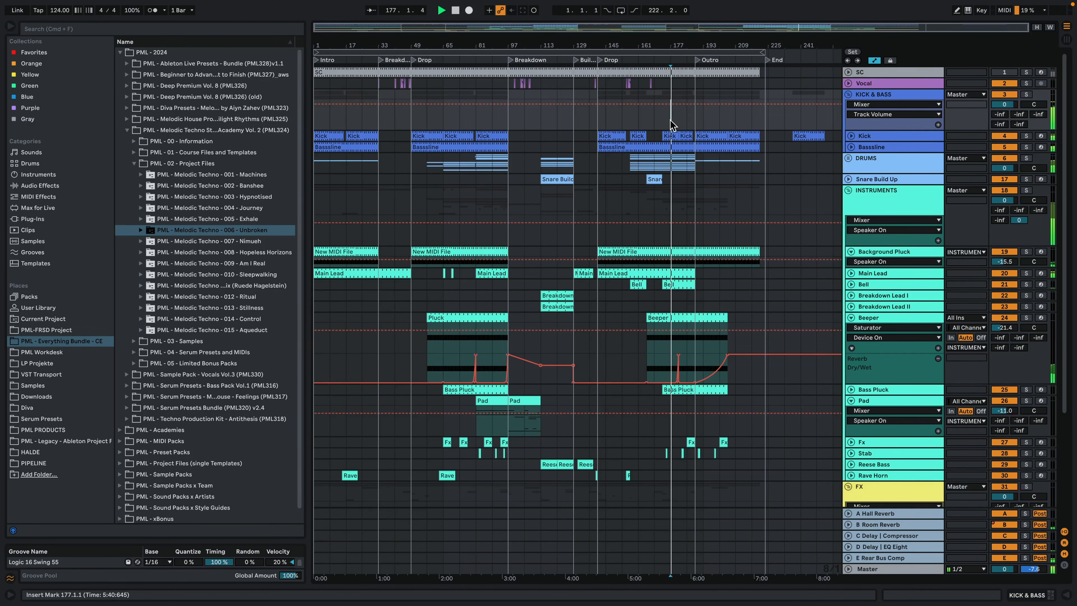
click(851, 388)
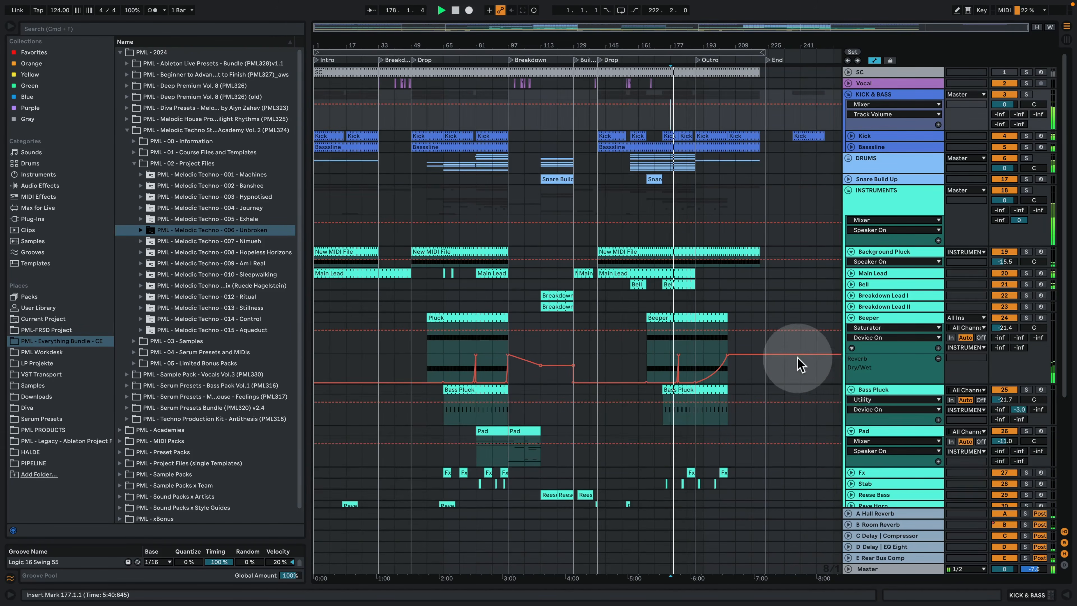
scroll(799, 363, down, 3)
click(888, 319)
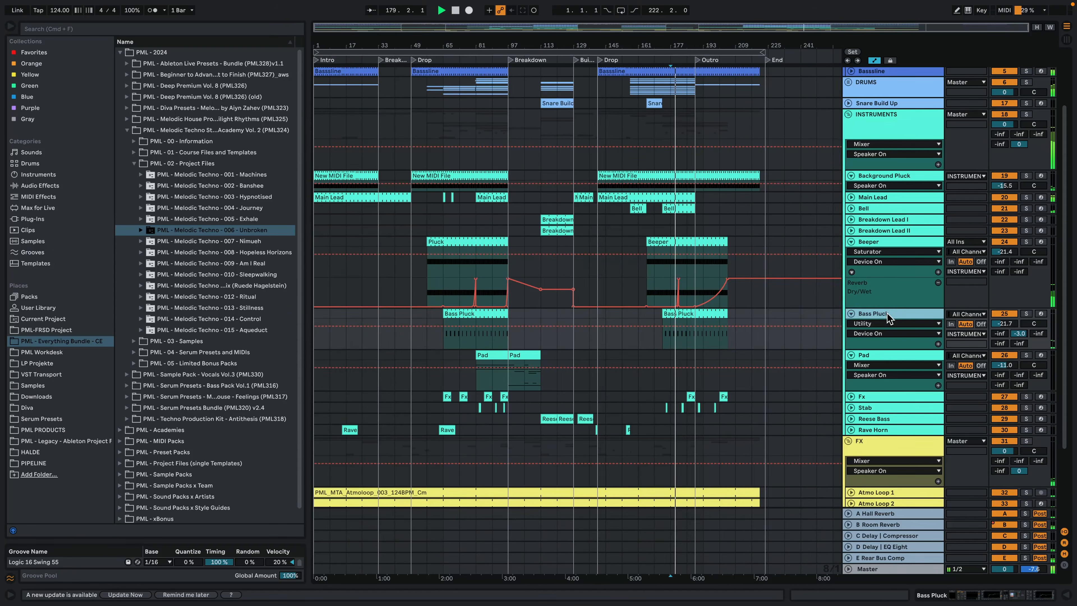
scroll(677, 305, up, 3)
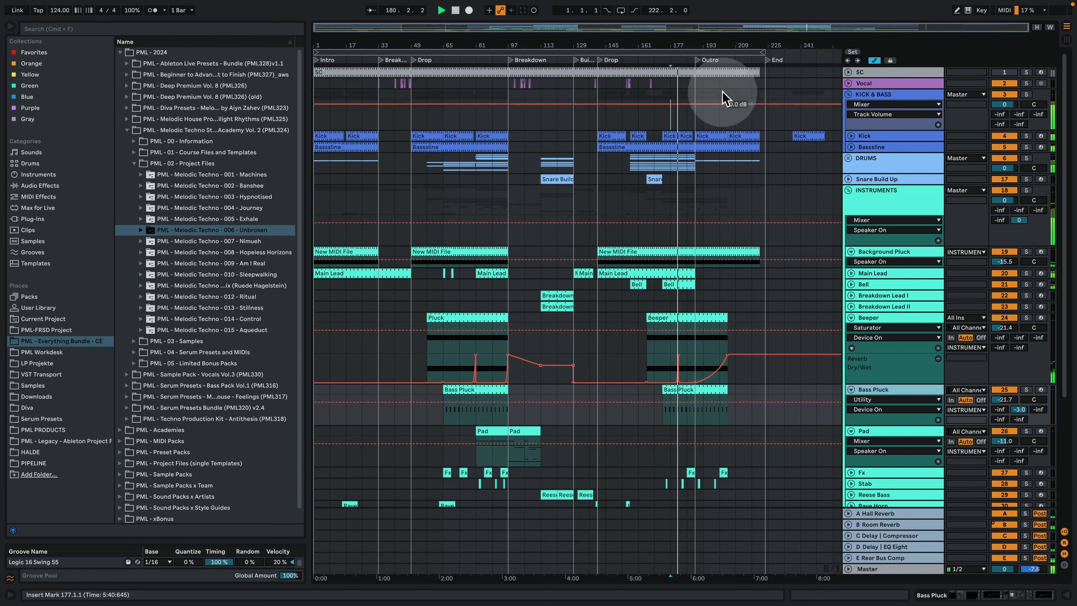
key(space)
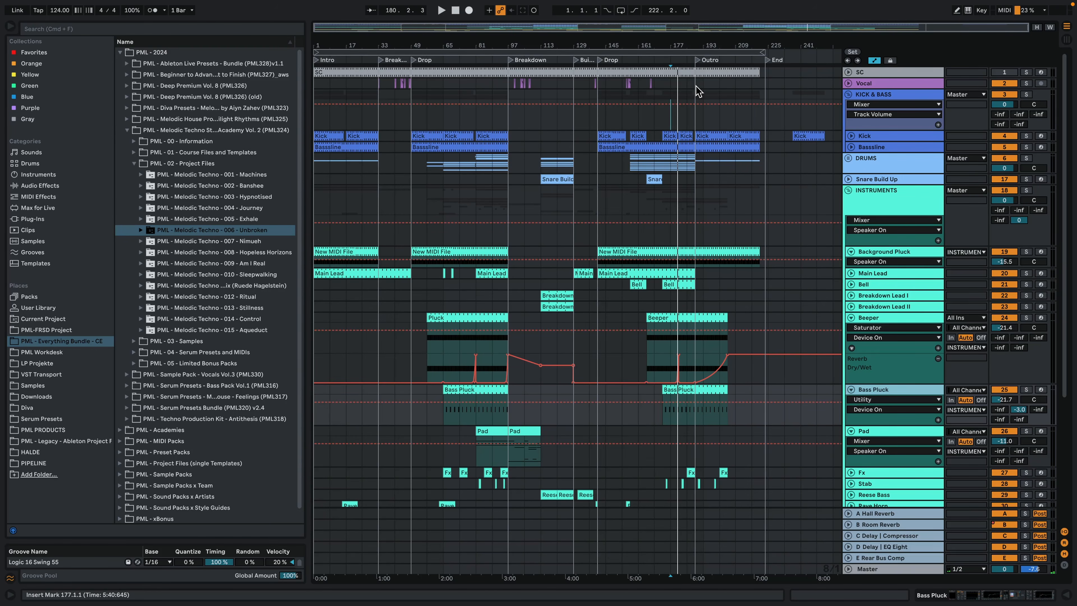
Step: Play the Outro from bar 189 and fold the Beeper track
click(695, 86)
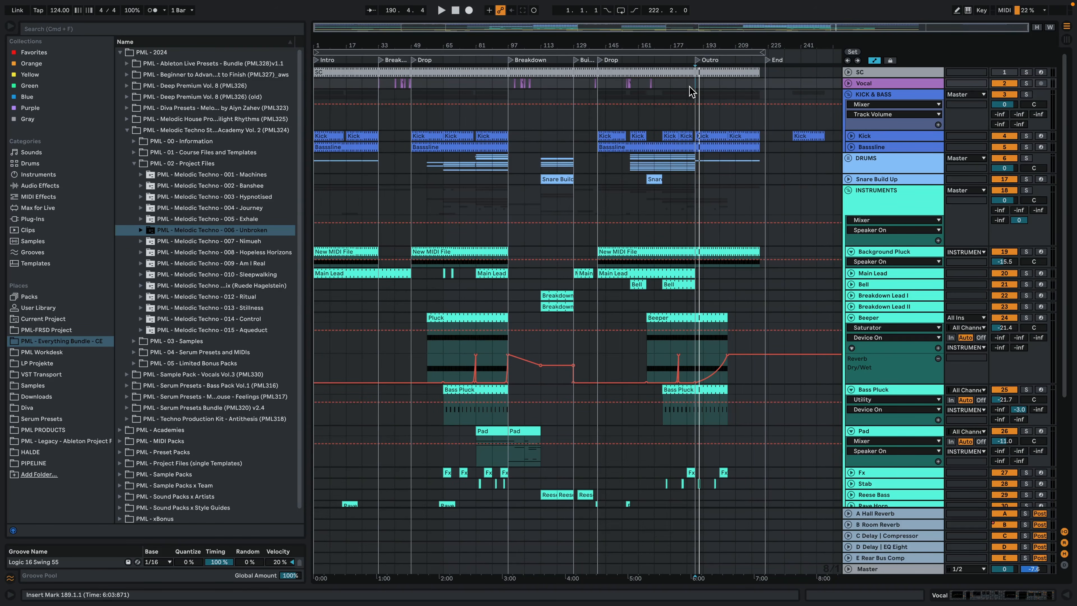
click(851, 317)
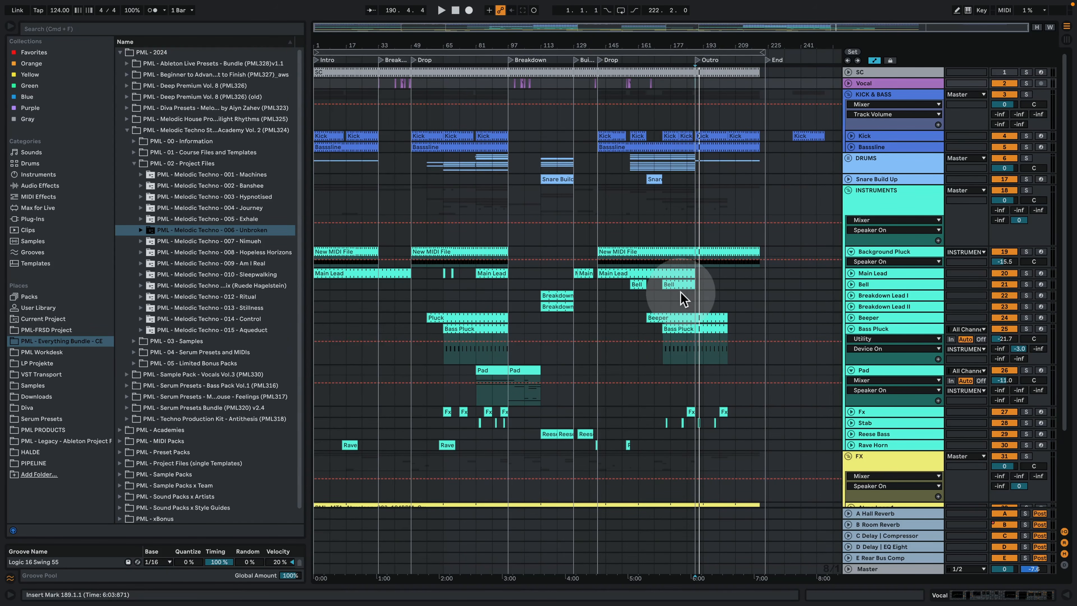
click(634, 272)
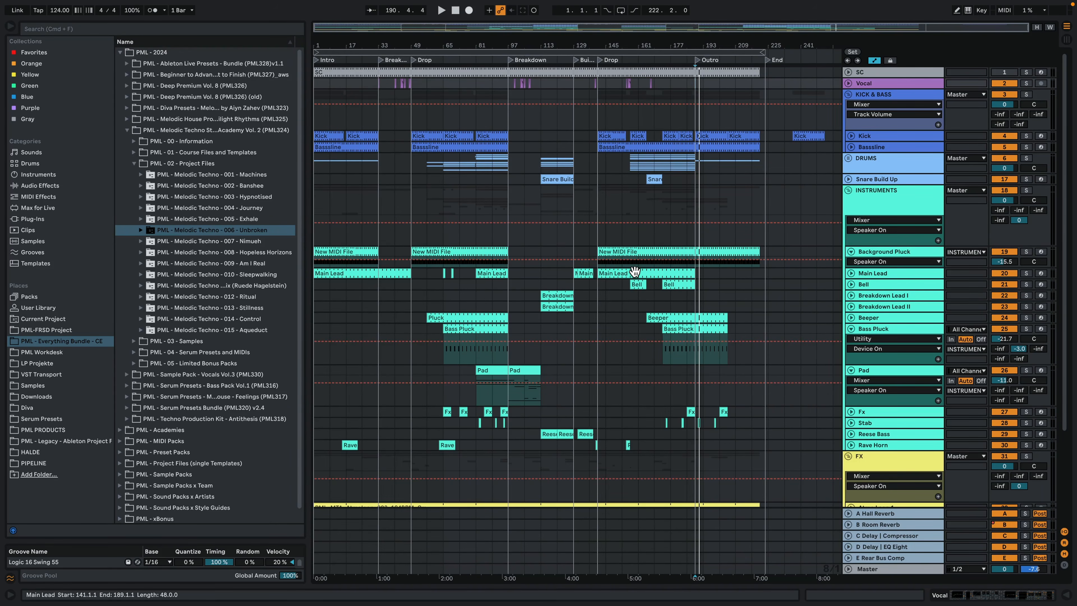
click(644, 273)
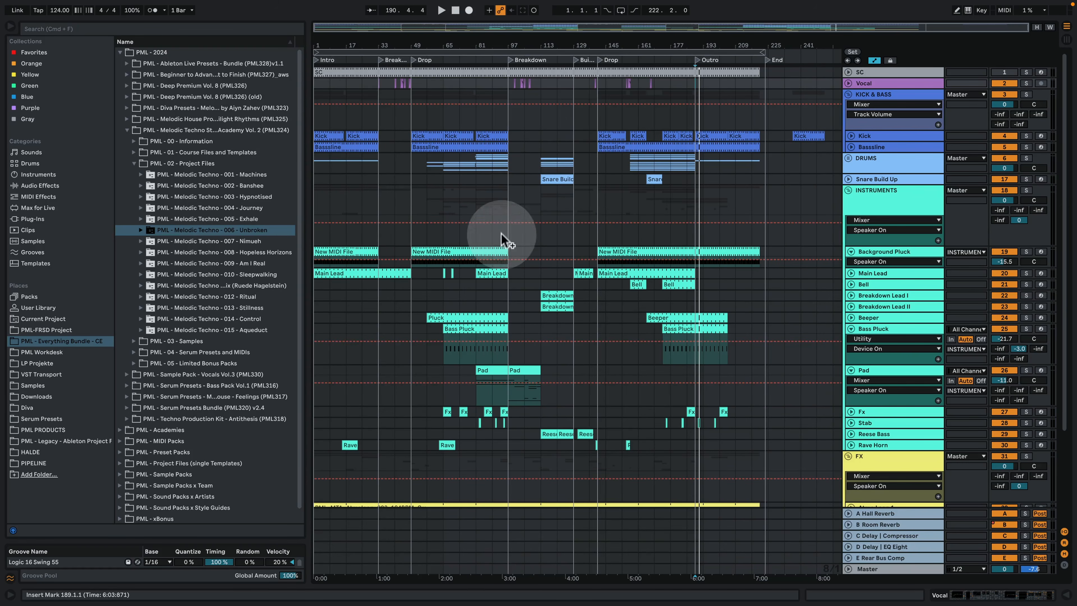
Step: Expand the Melodic Techno 005 Exhale project folder, widen the browser and preview the folder's MP3 file
click(141, 219)
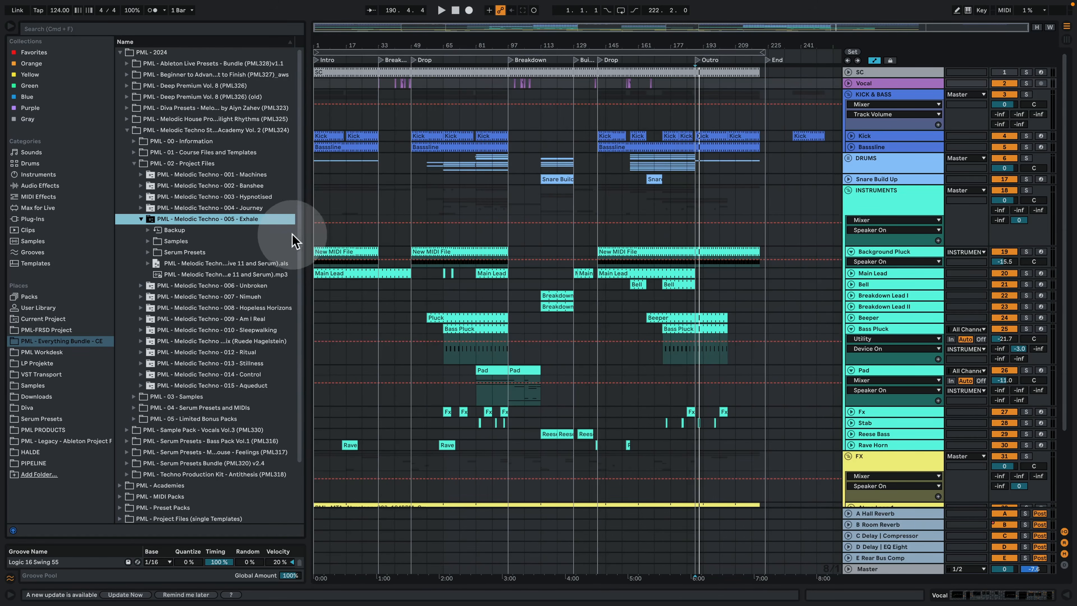
drag(309, 234, 322, 234)
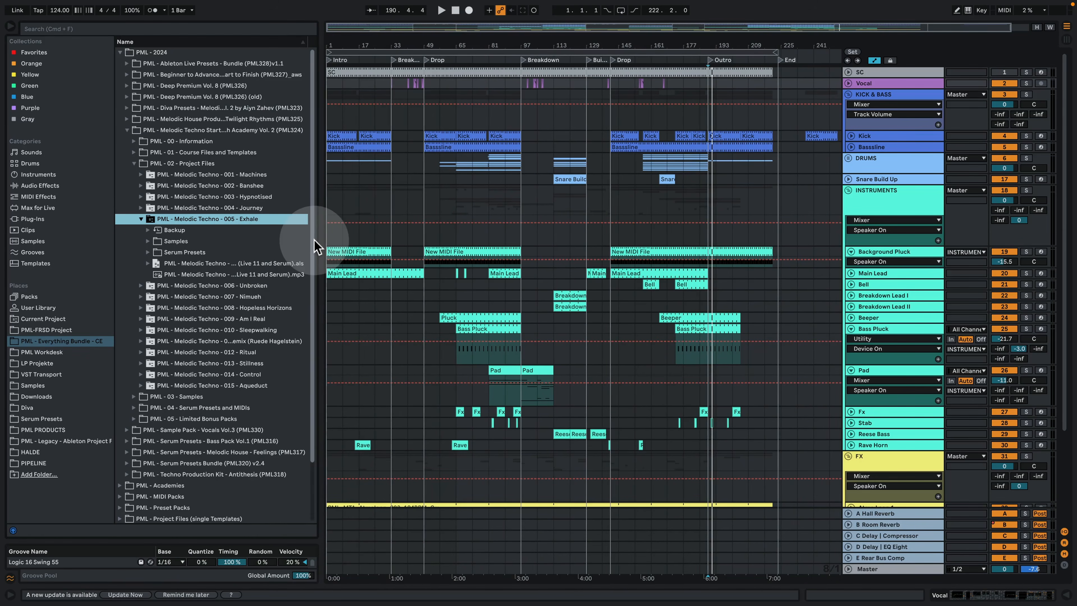
click(287, 274)
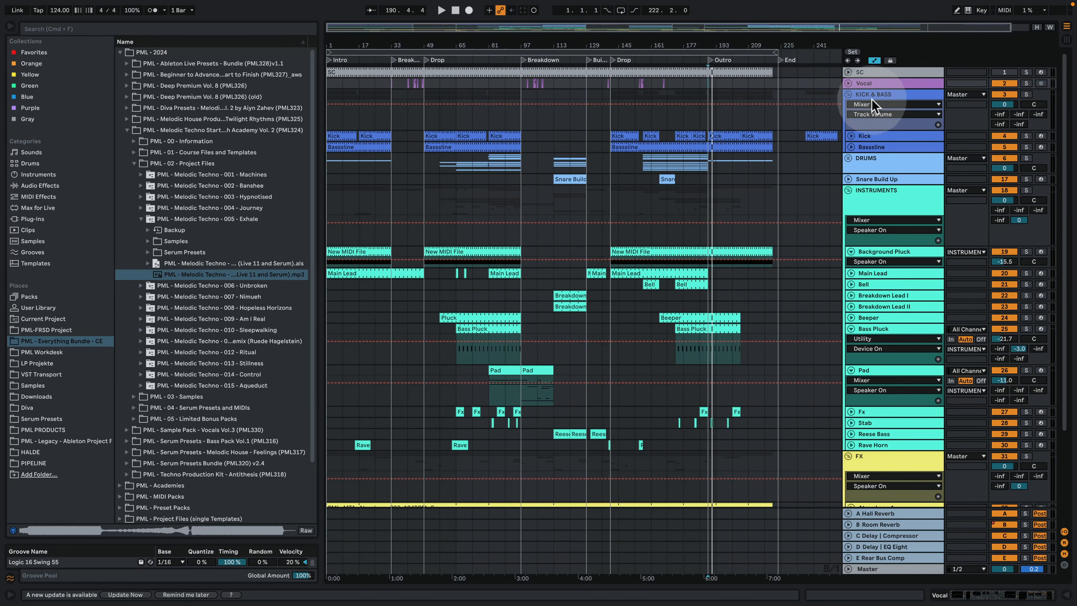
Step: Go through the KICK & BASS, DRUMS and INSTRUMENTS group tracks and view the FX tracks below them
click(890, 98)
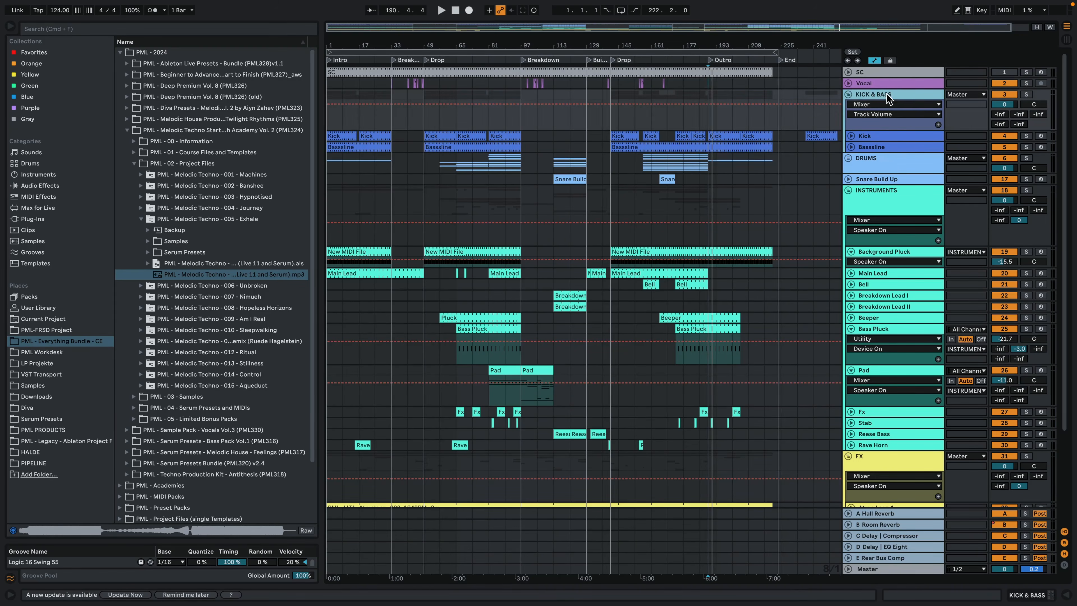
click(890, 166)
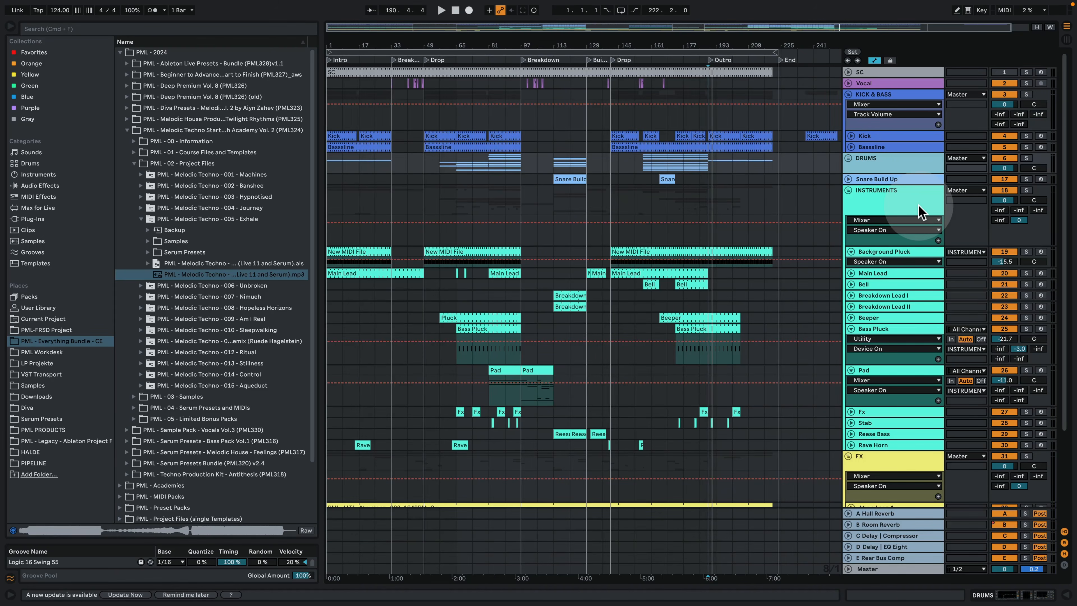
click(902, 197)
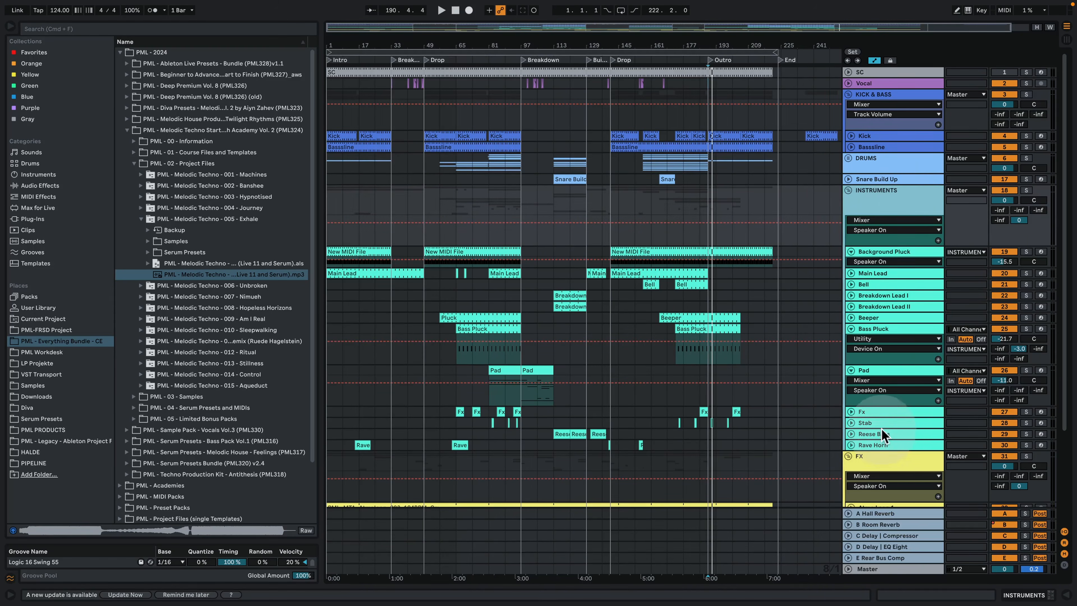
scroll(884, 424, down, 3)
scroll(884, 432, down, 2)
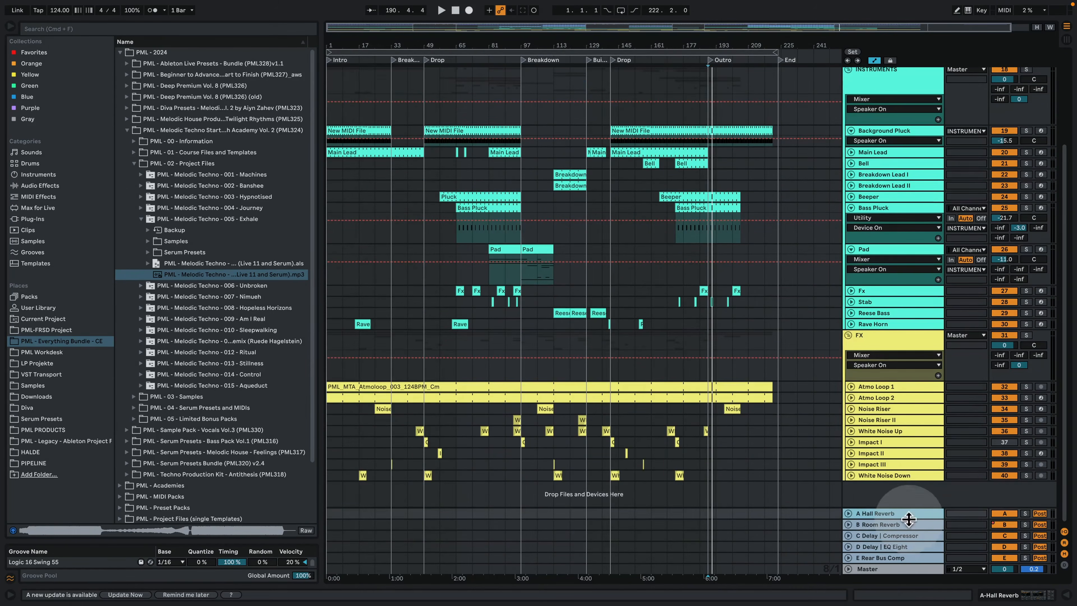
Step: Examine the devices on each return track, from A Hall Reverb to E Rear Bus Comp, and hide the device chain
double_click(896, 515)
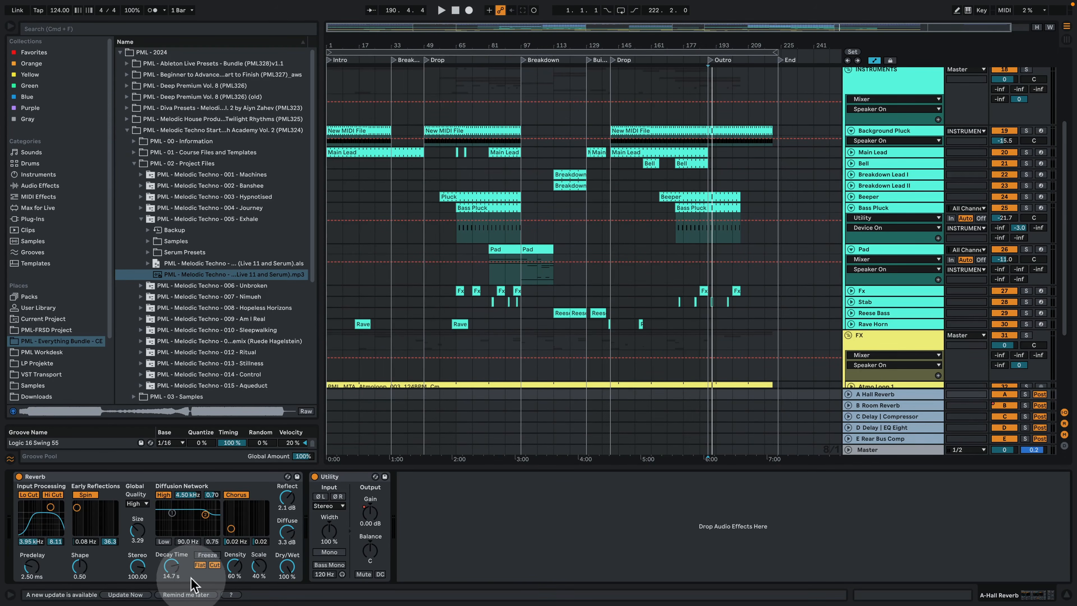
click(885, 407)
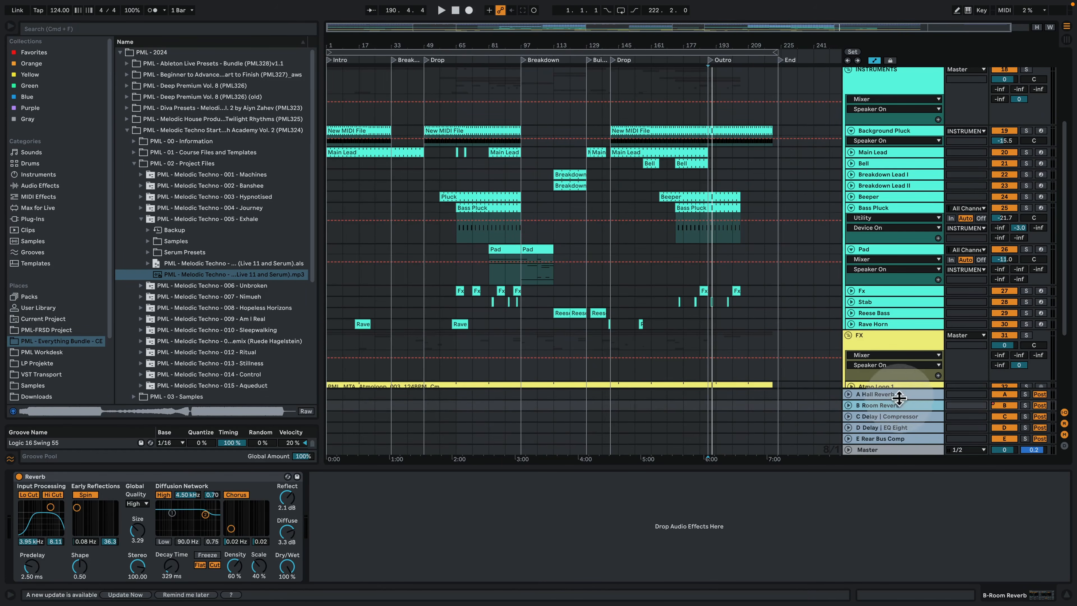
click(886, 417)
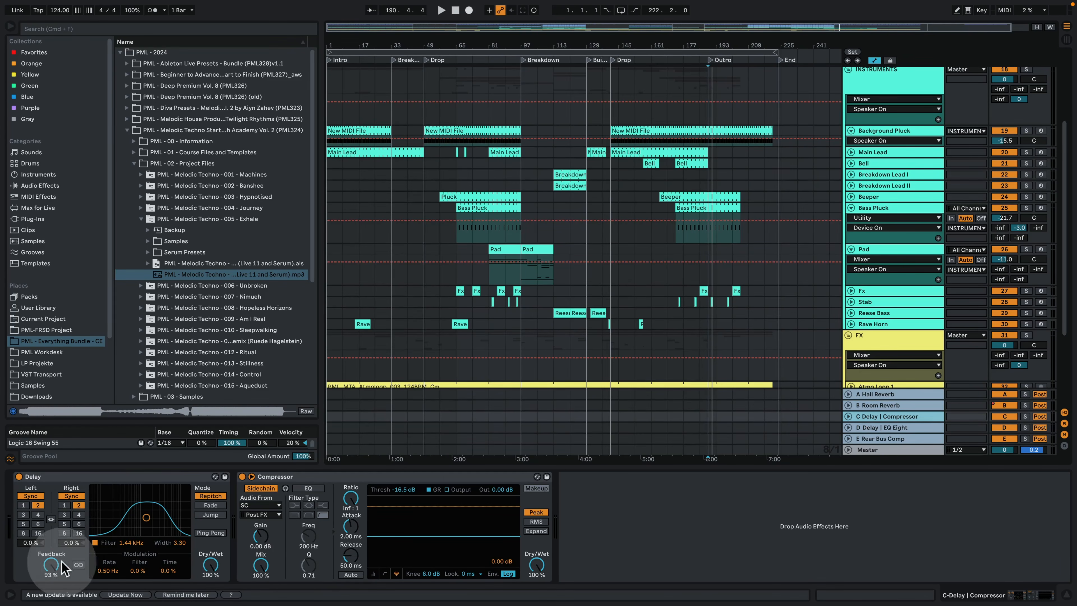
click(895, 429)
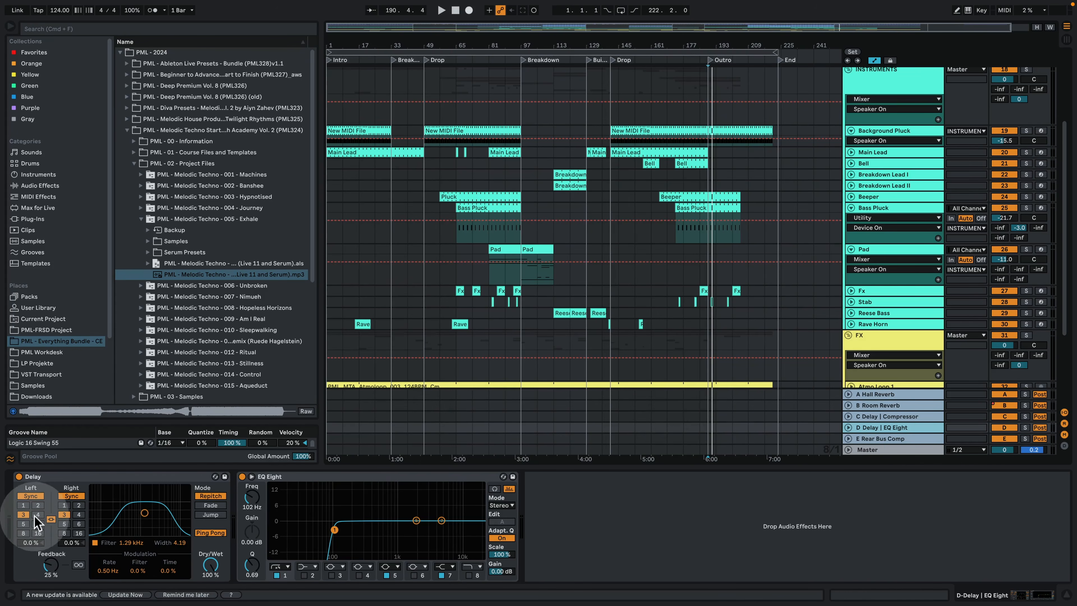
click(880, 440)
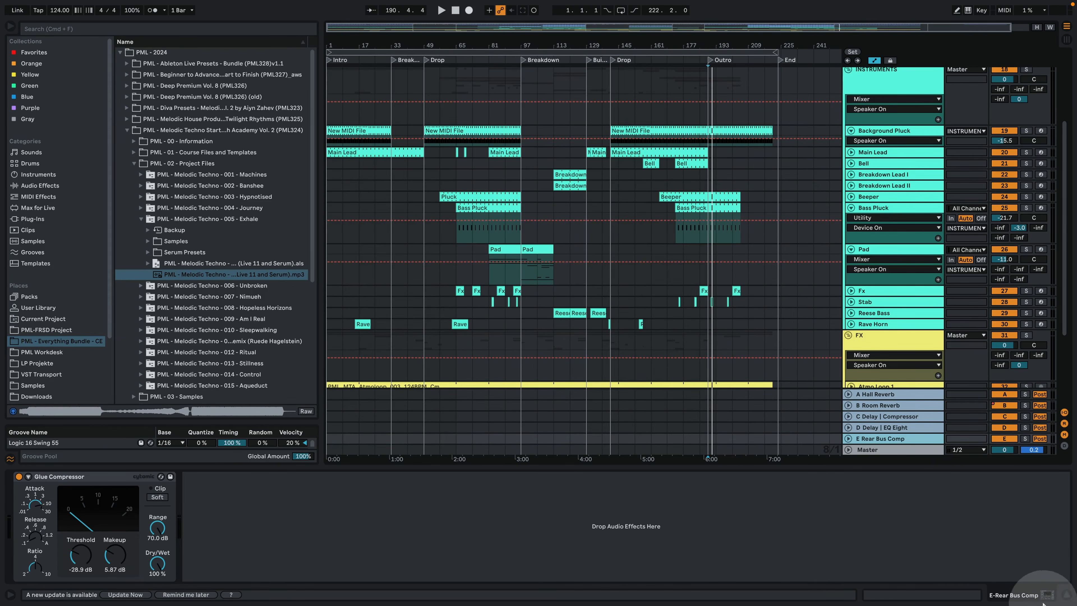
click(1070, 596)
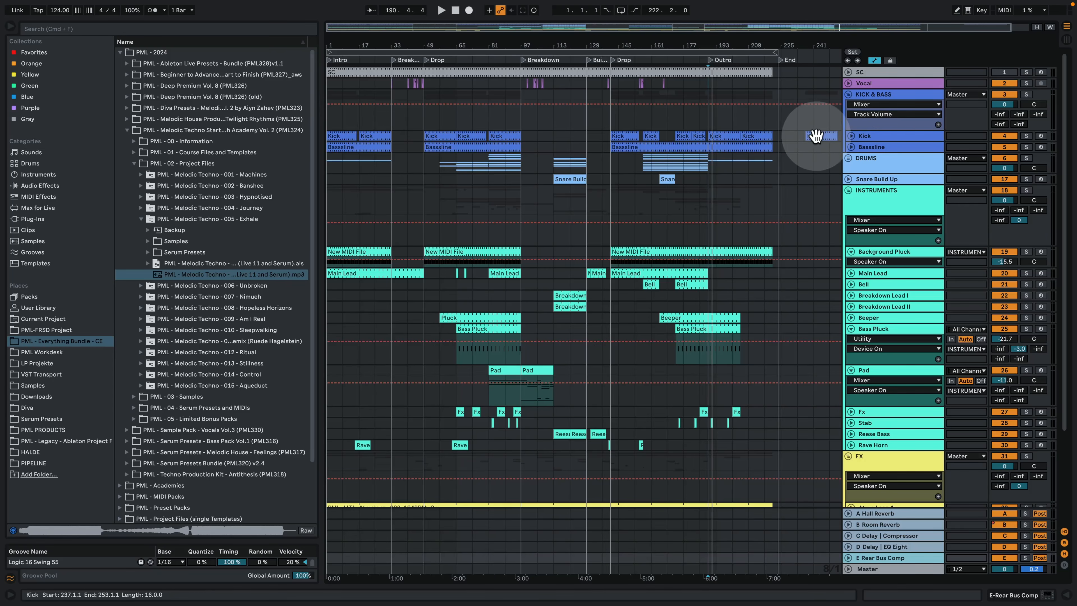
Step: Play the separate Kick clip placed past the End marker, starting at bar 237
click(721, 148)
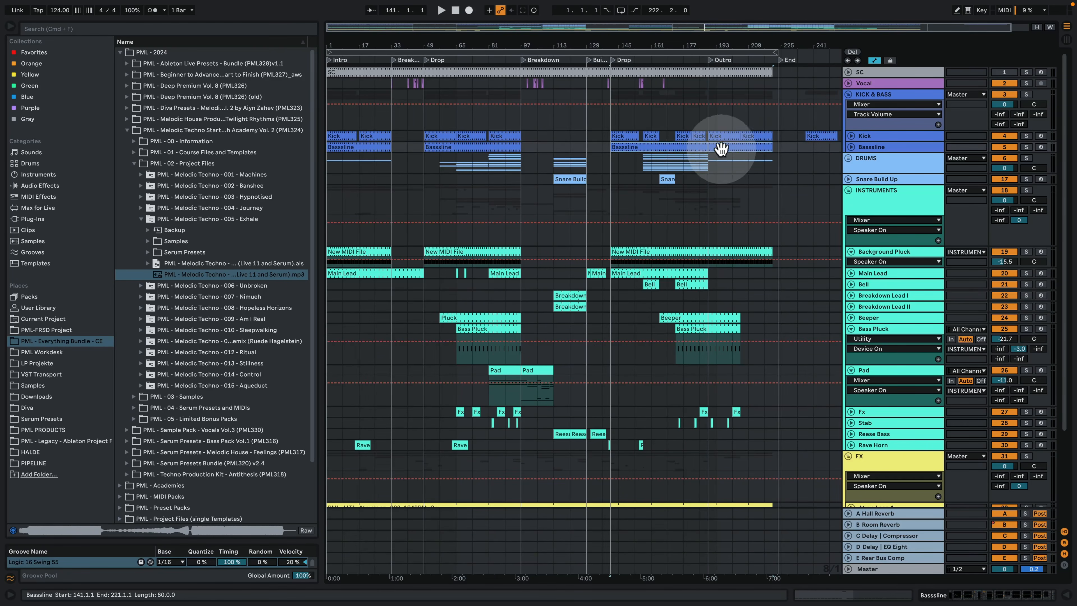
click(814, 136)
key(space)
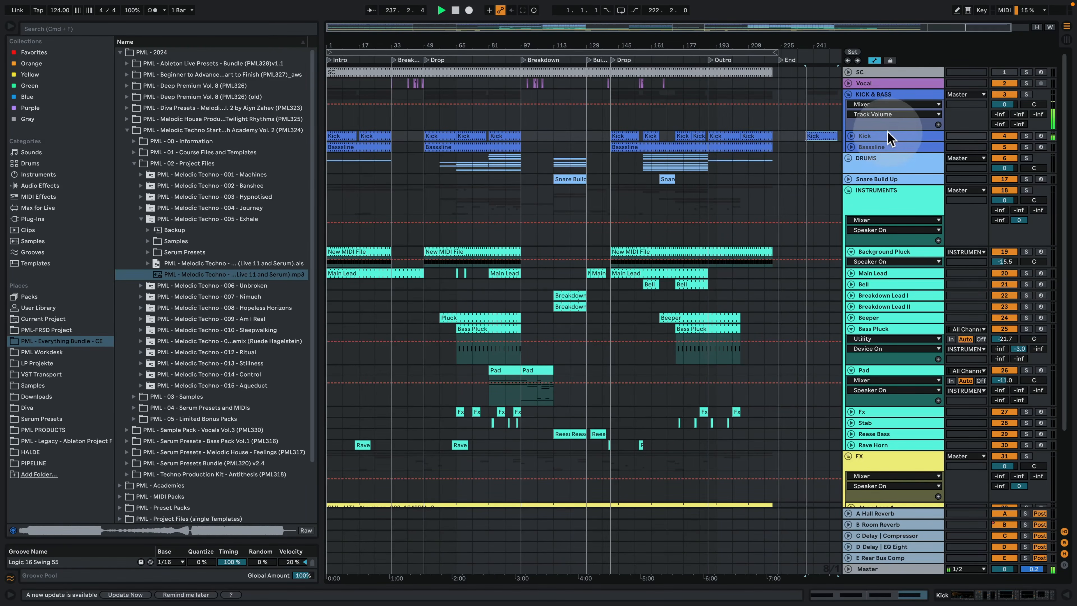
Step: Copy a Bassline clip to bar 237 beneath the separate Kick clip, expand the Bassline track and play both clips together
key(space)
drag(816, 41, 795, 52)
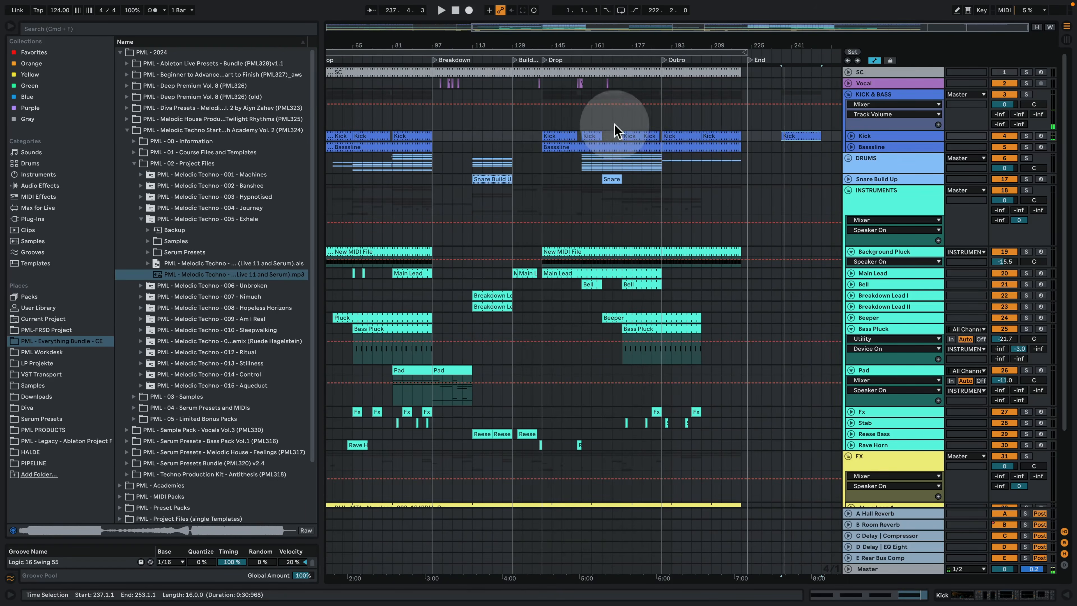
click(564, 149)
drag(528, 150, 801, 148)
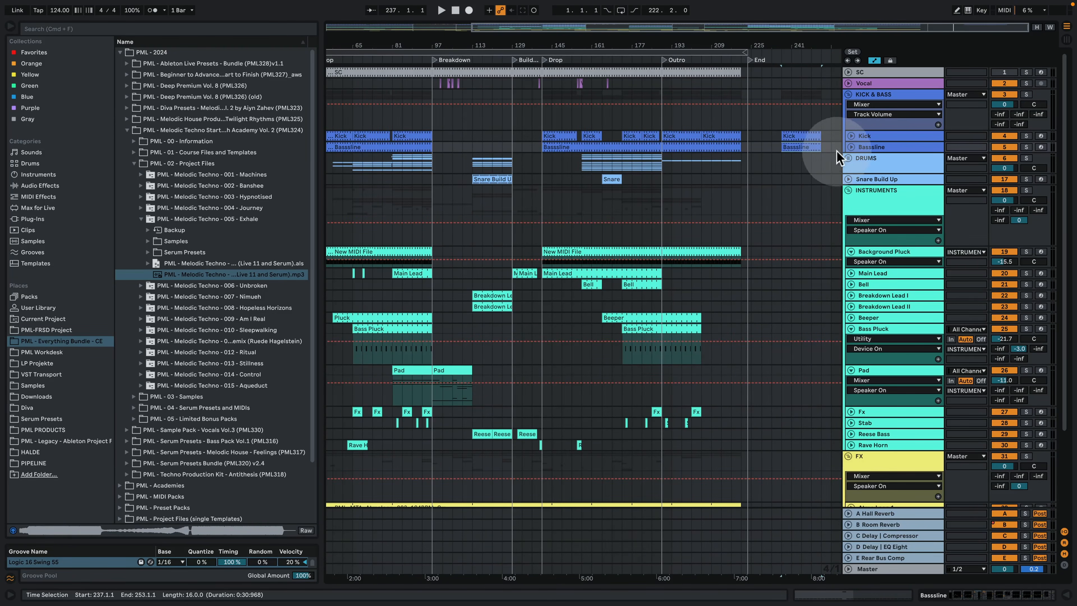
click(851, 147)
key(space)
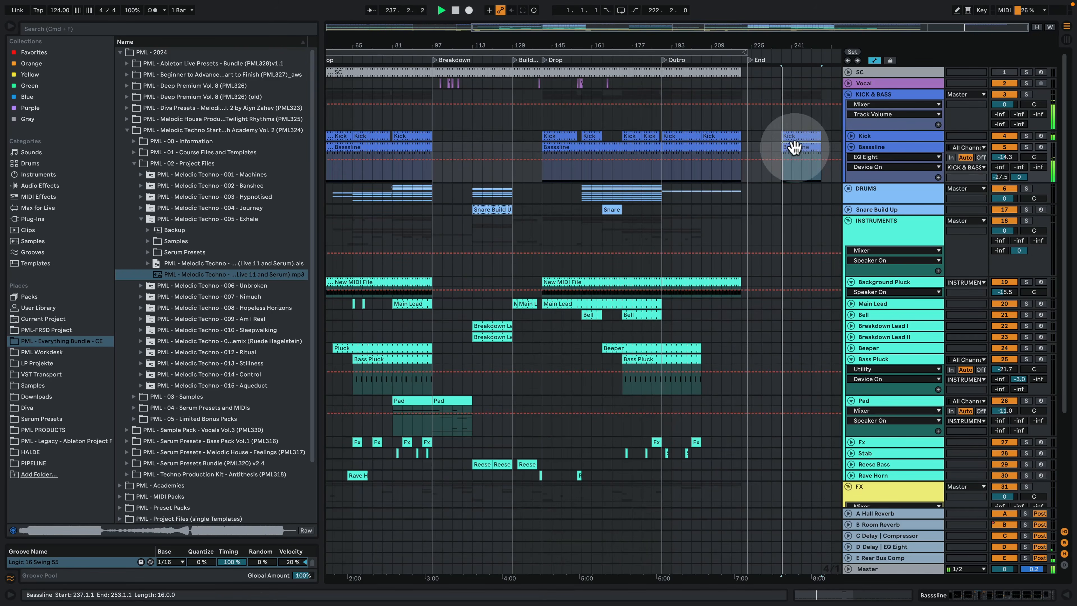
key(space)
Step: Copy the Outro section of the SC clip to bar 237 on the SC track
click(738, 73)
drag(757, 75, 672, 70)
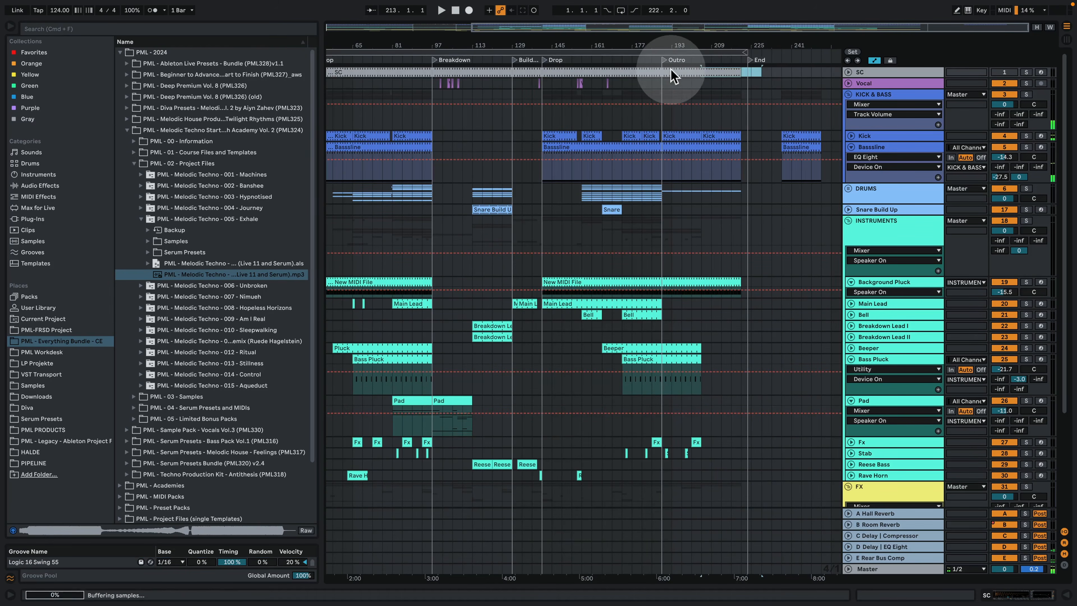
click(785, 72)
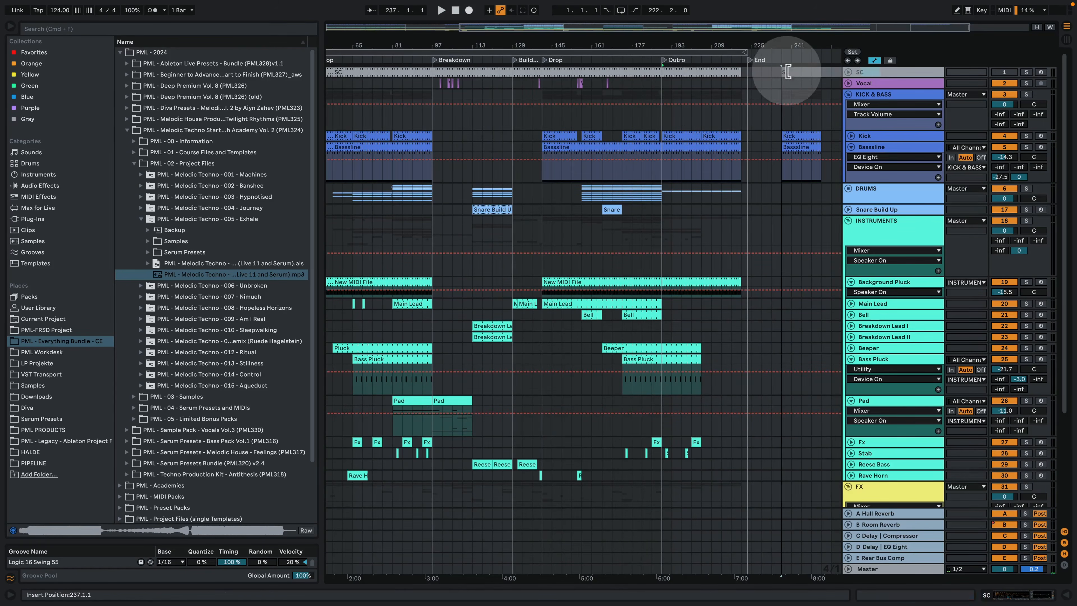
key(super+v)
Step: Play the separate SC, Kick and Bassline clips together from bar 237
click(803, 147)
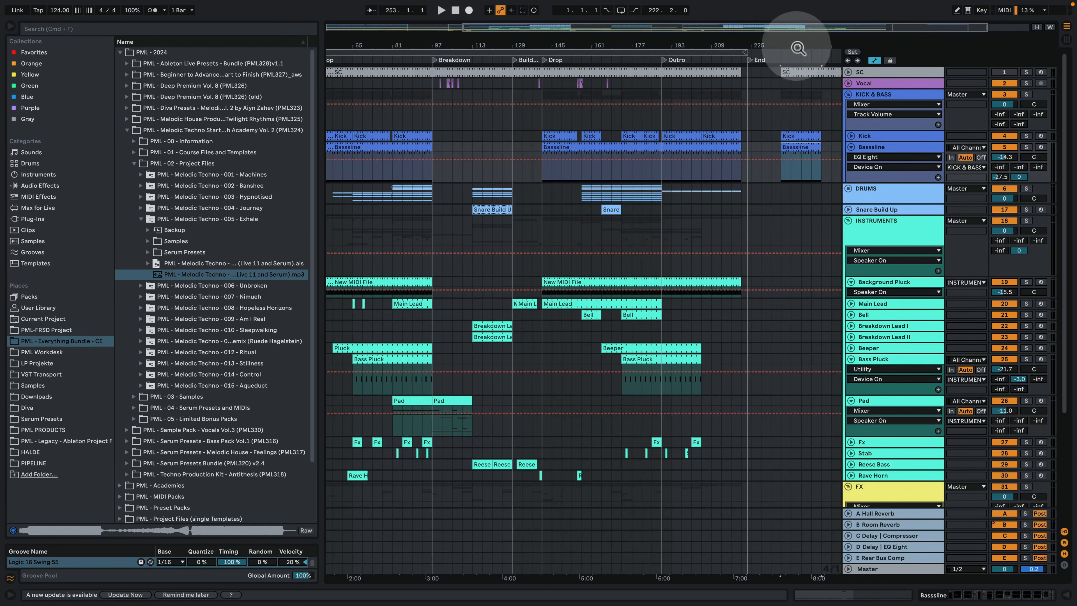
drag(797, 46, 687, 47)
key(space)
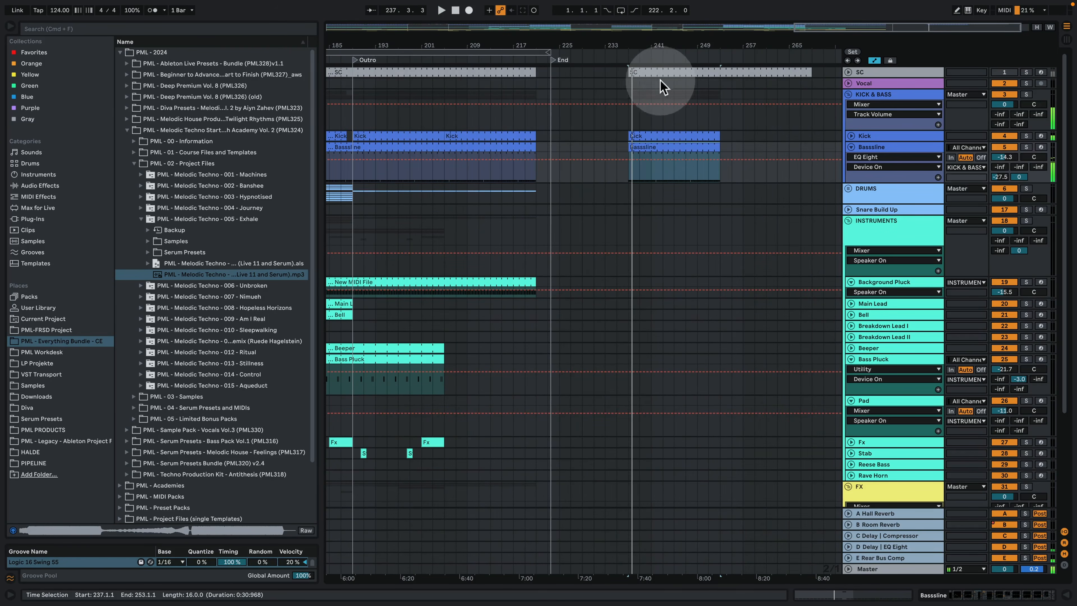
click(651, 72)
key(space)
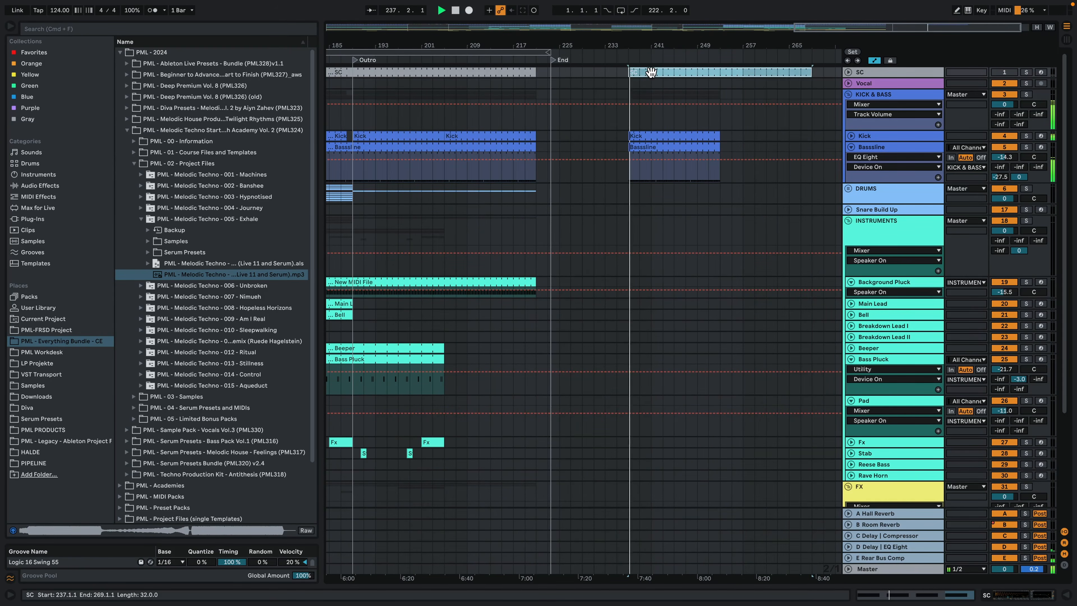
key(space)
click(651, 72)
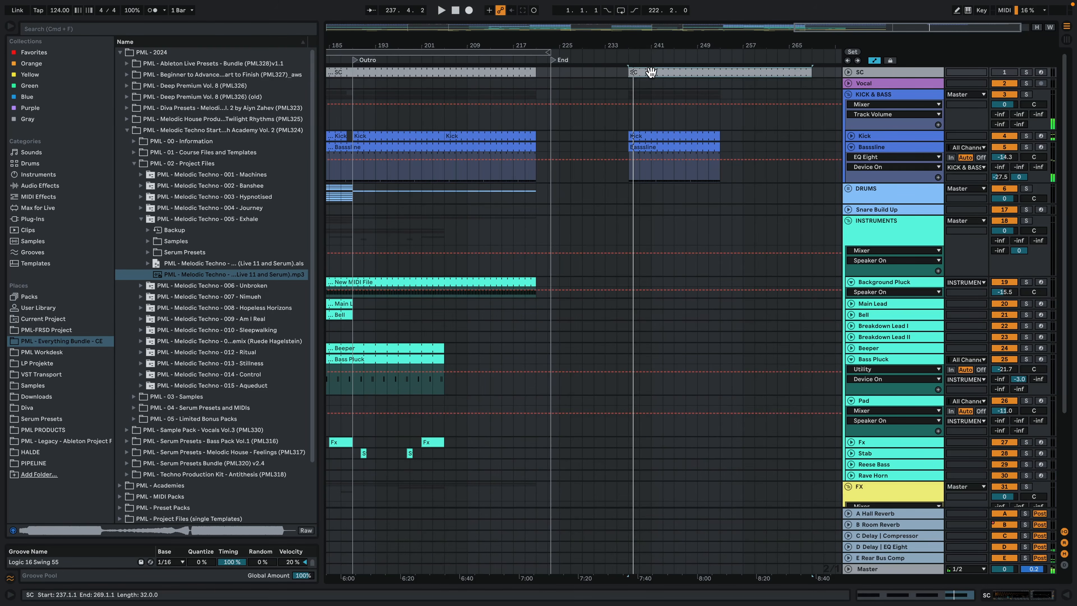
Step: Solo the Bassline track, play it from bar 237 and show its device chain
click(659, 144)
click(939, 193)
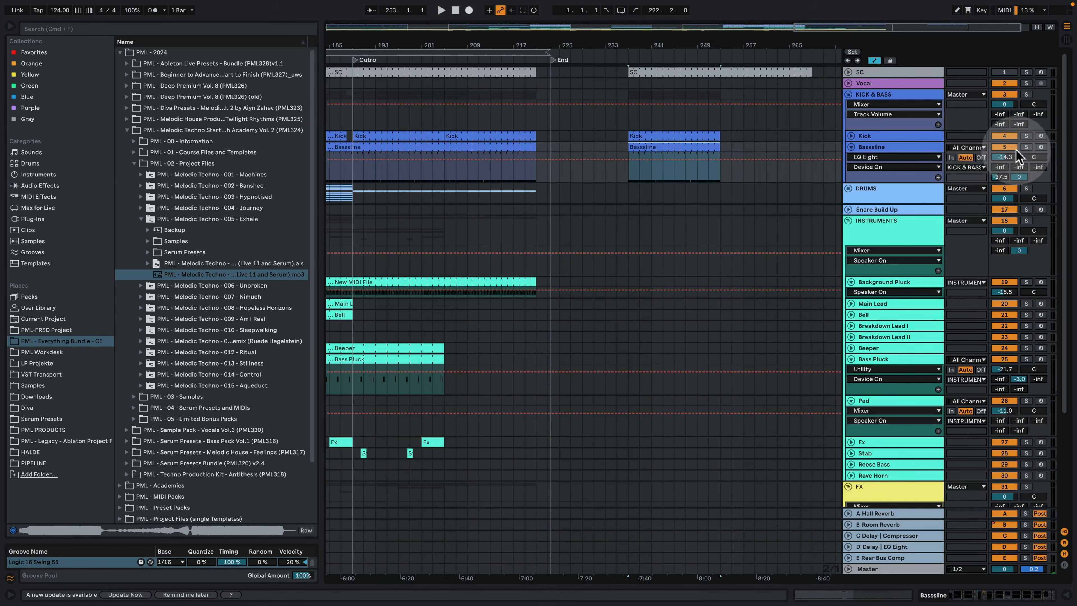
click(1026, 147)
key(space)
double_click(890, 148)
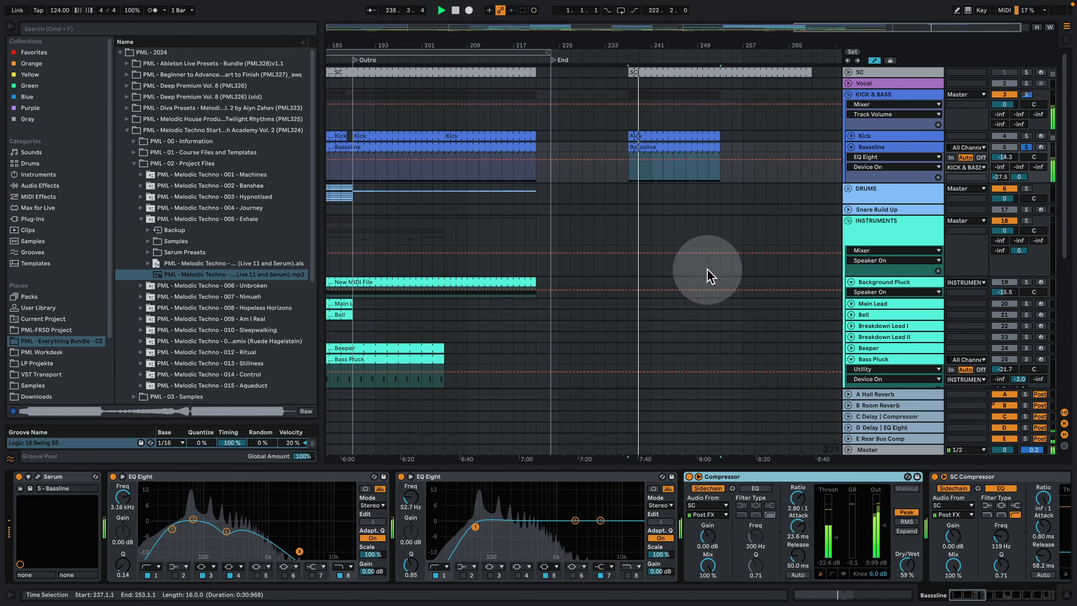
Step: Open the separate Bassline clip in the note editor, play its notes and check the clip's available groove choices
double_click(666, 146)
key(space)
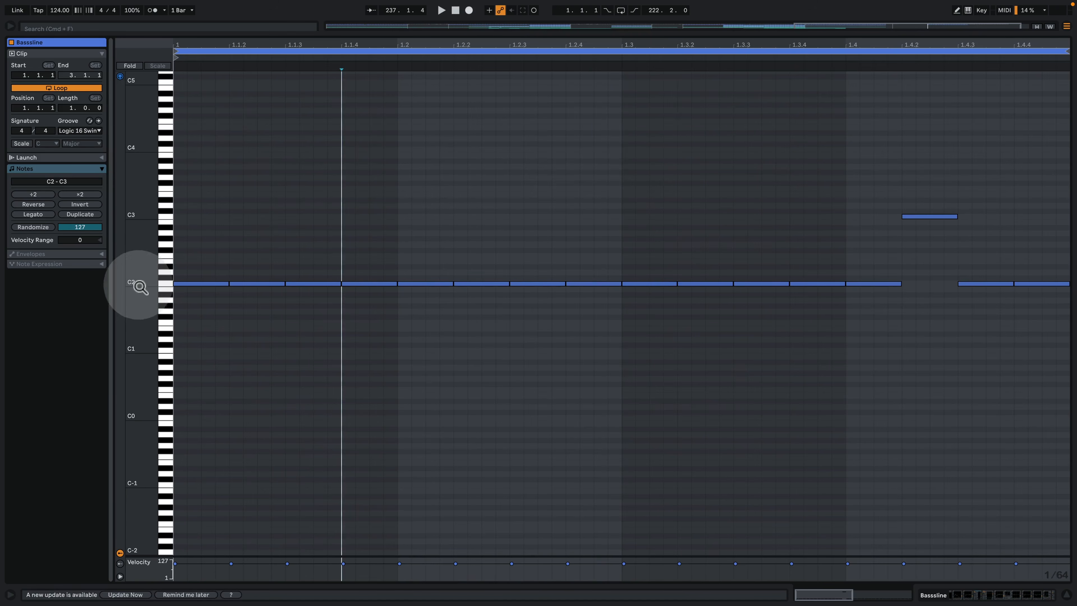
drag(140, 288, 149, 387)
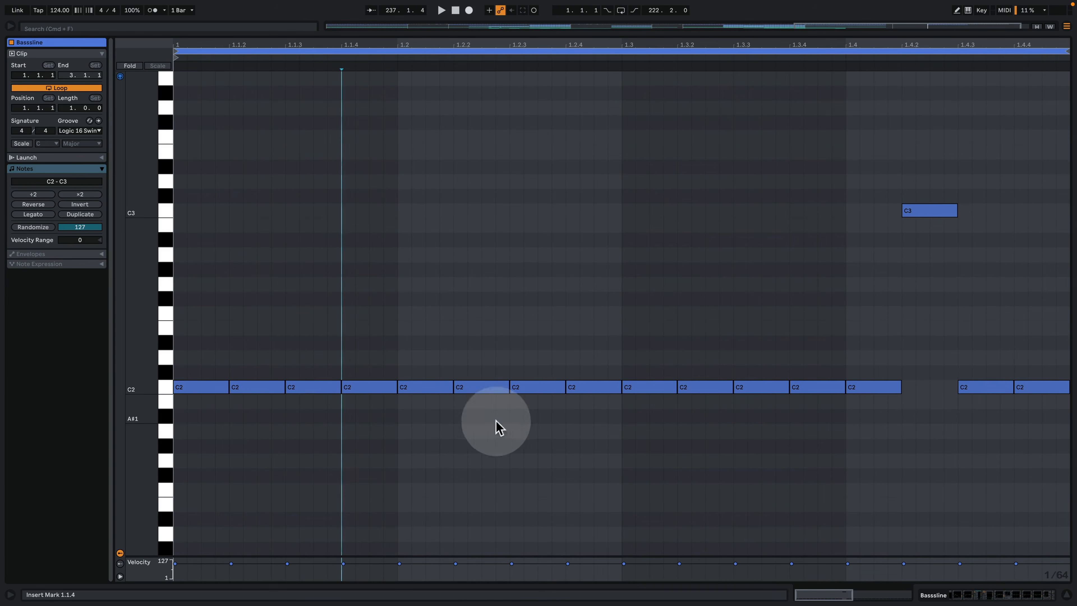
key(space)
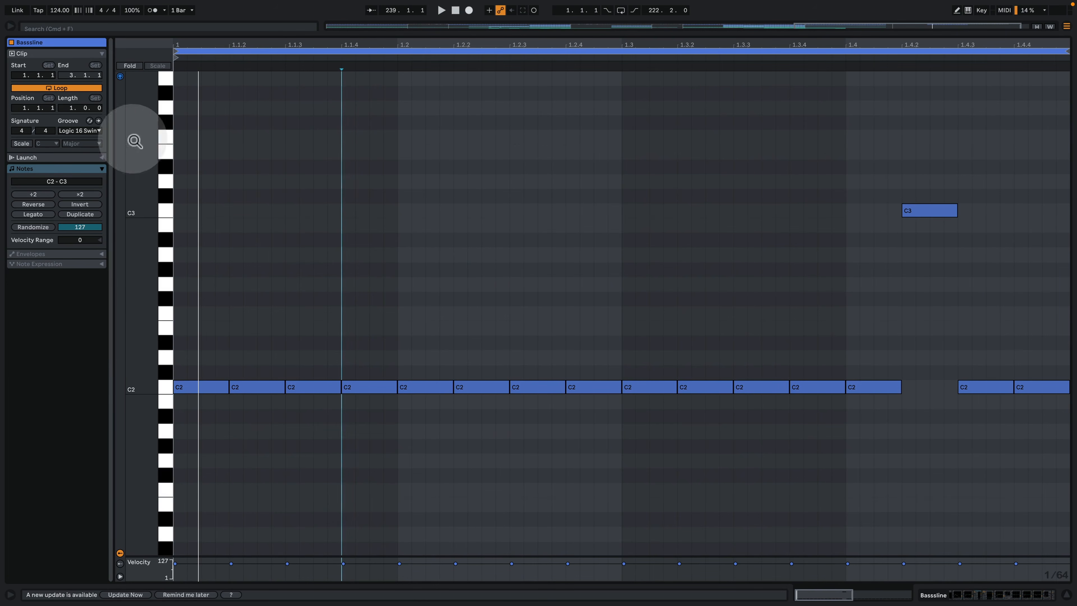
click(97, 131)
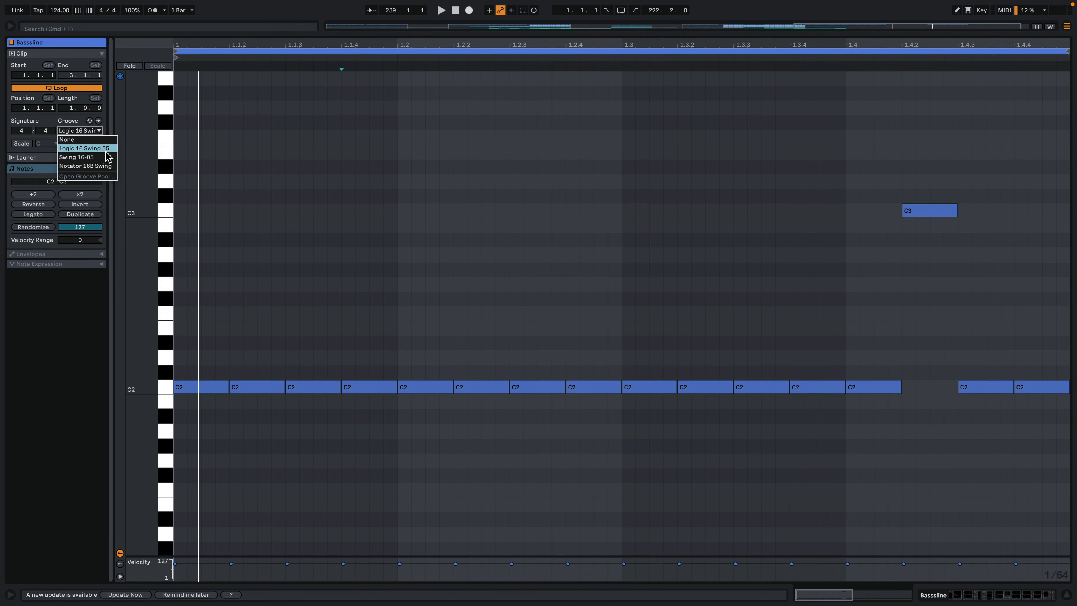
click(414, 139)
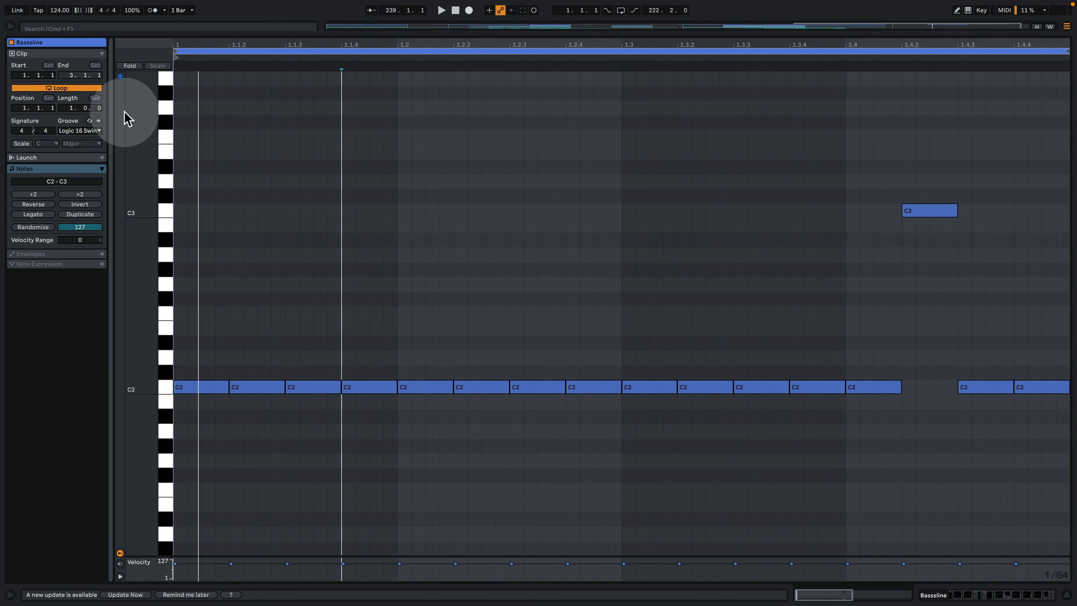
Step: Commit the Logic 16 Swing 55 groove to the Bassline notes, examine their timing, then undo the commit
click(99, 122)
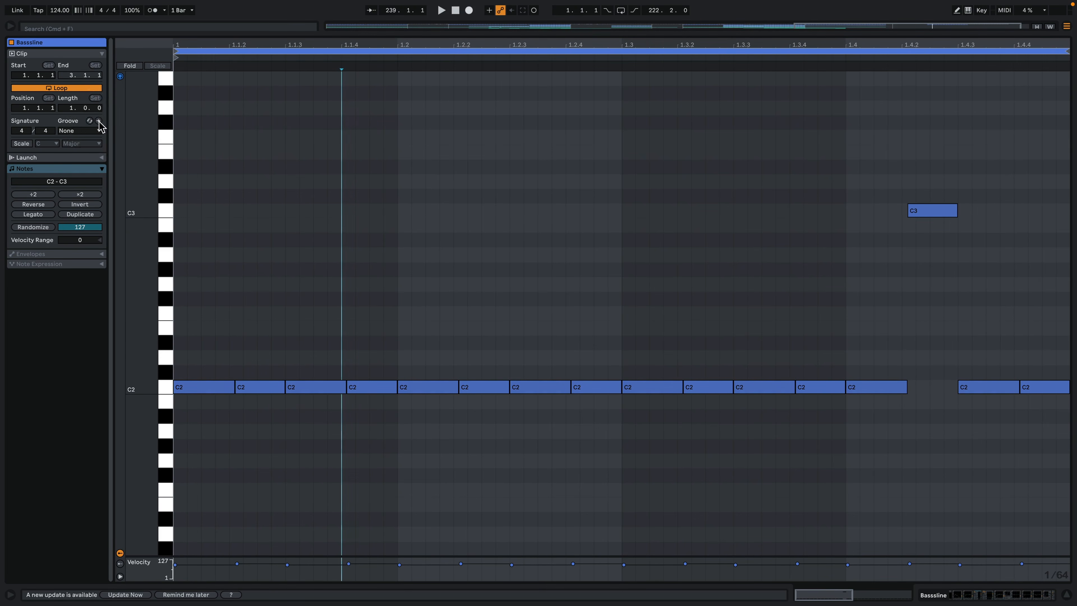
click(236, 415)
drag(148, 398, 186, 398)
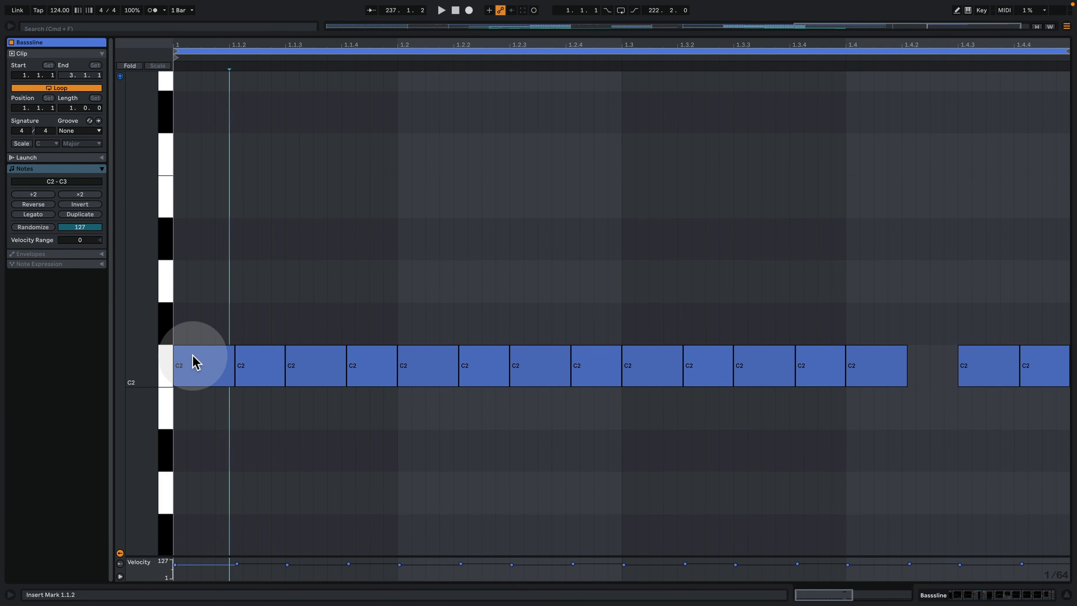
click(193, 365)
click(316, 375)
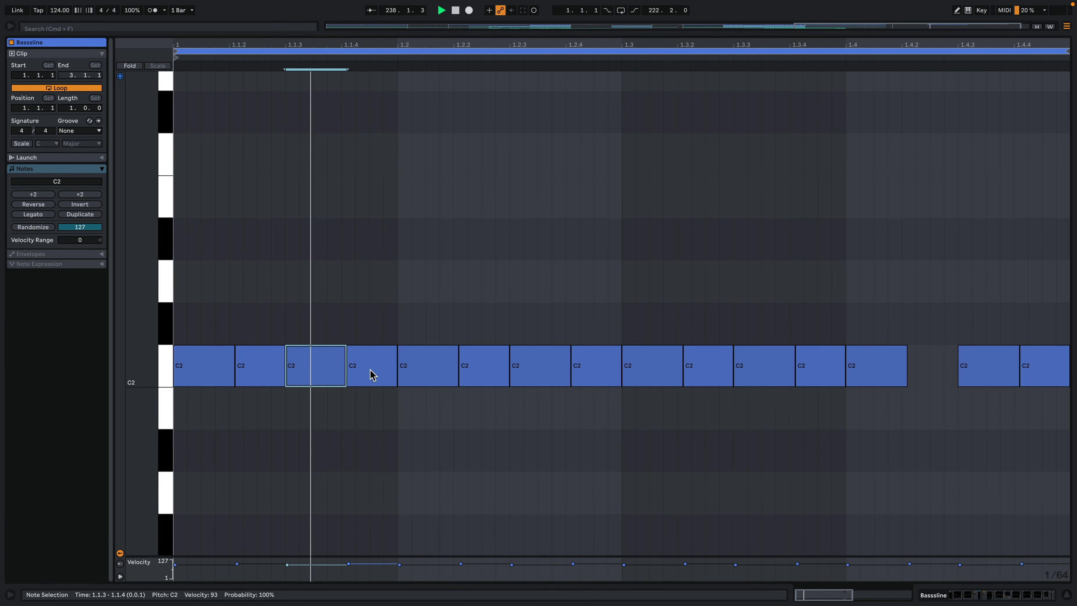
click(169, 159)
key(super+z)
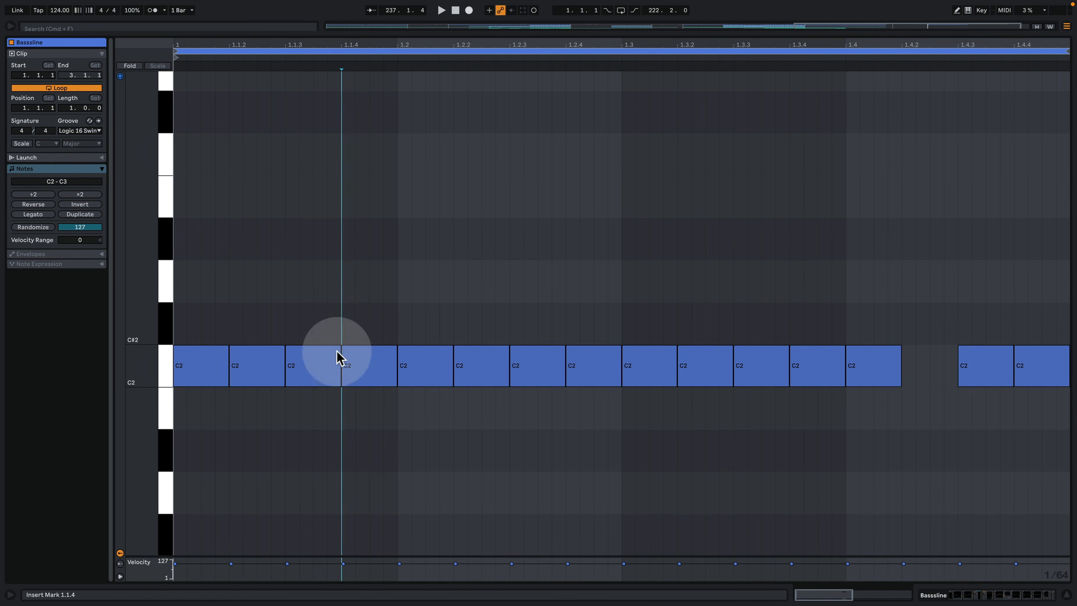
Step: Commit the groove to the Bassline notes once more, play the clip and undo the commit
click(98, 121)
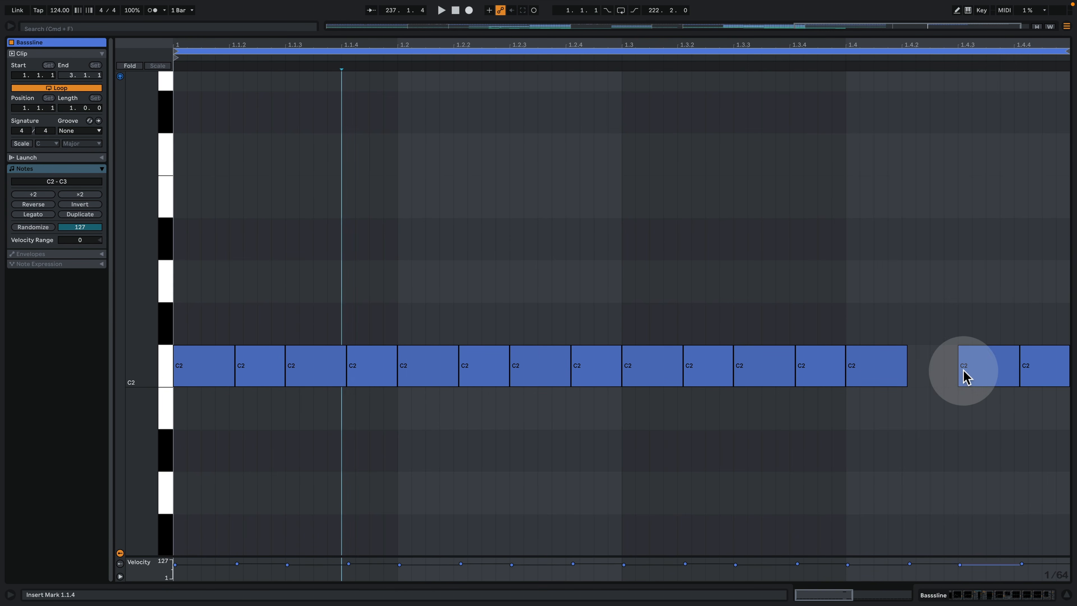
key(space)
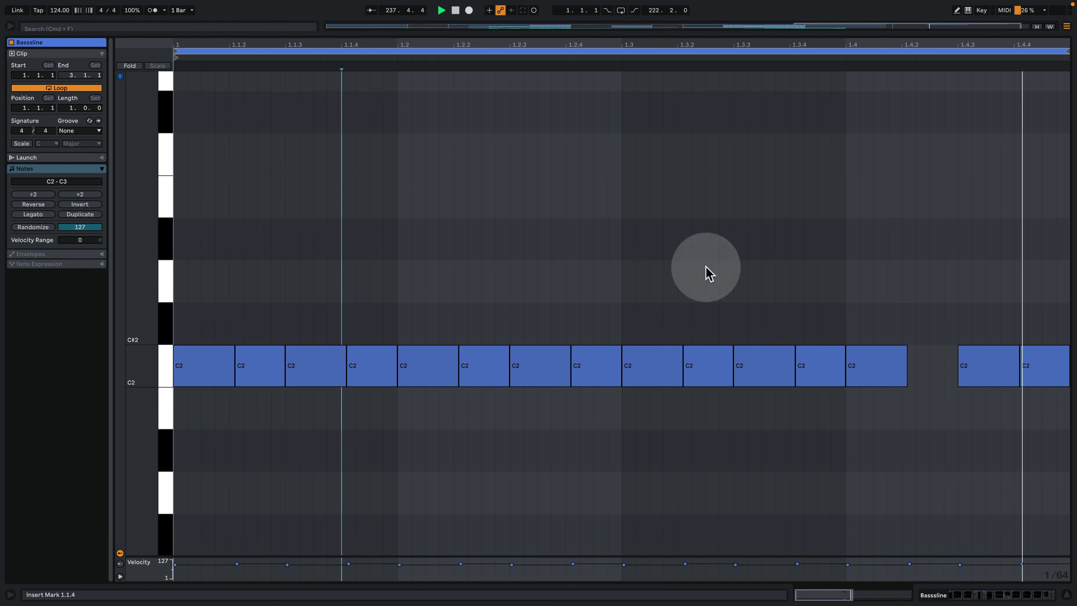
key(super+z)
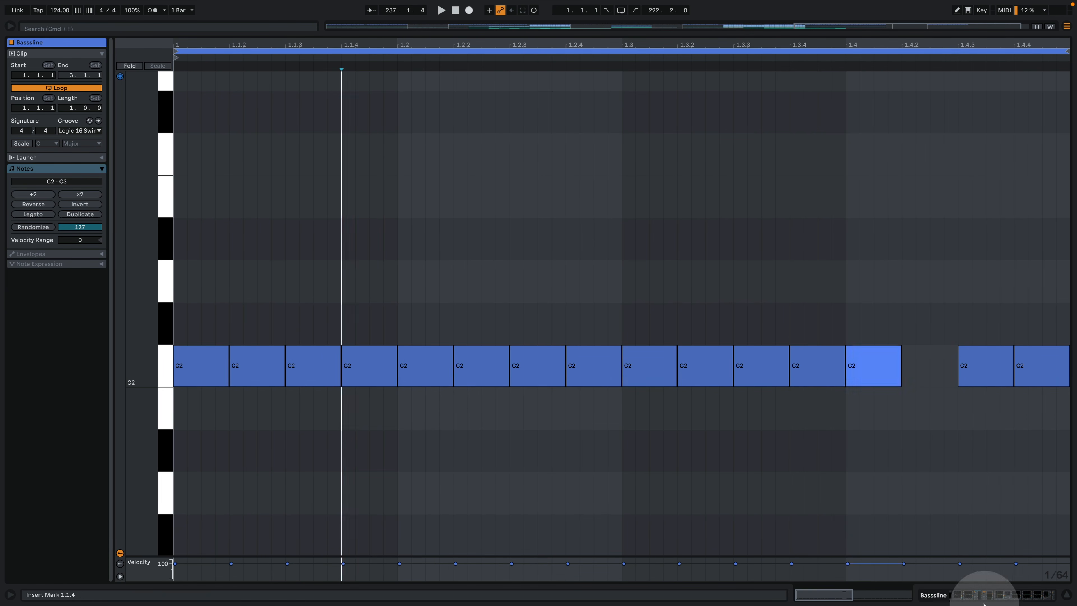
Step: Return to the Bassline track's device chain, open its Serum instrument and show ENV 2 and the filter section
click(994, 594)
scroll(471, 204, up, 3)
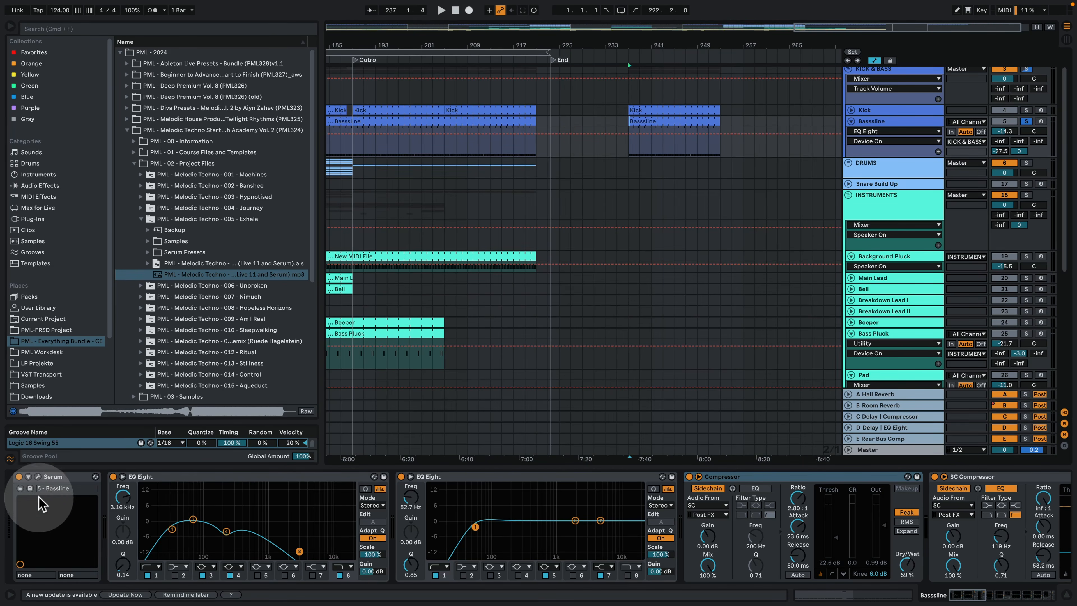
click(38, 477)
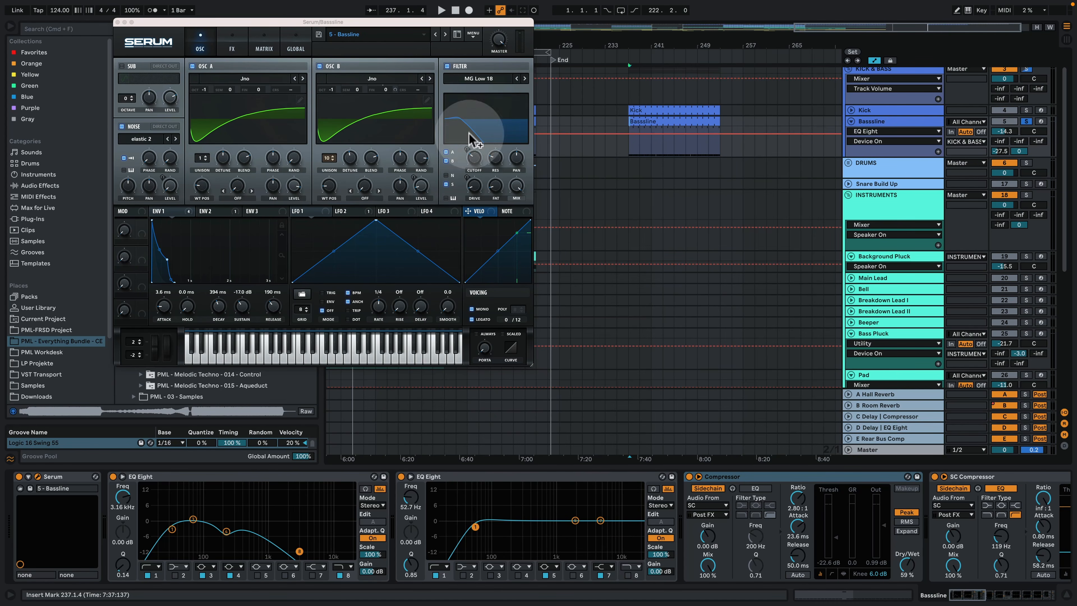
drag(214, 212, 475, 163)
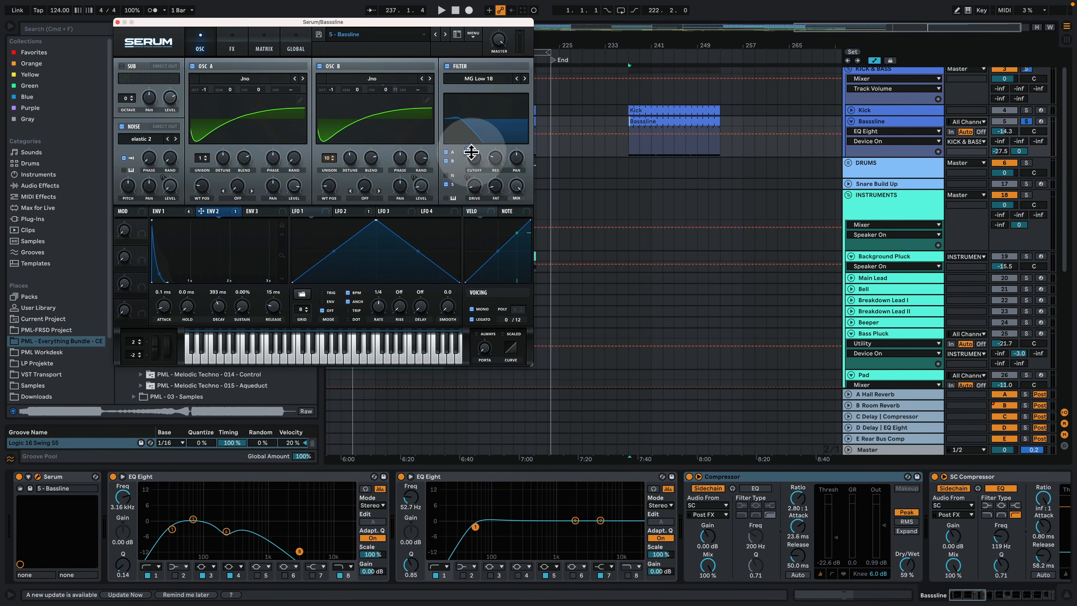
Step: Play the Bassline from bar 237 while watching Serum's filter cutoff and drive, then stop playback
key(space)
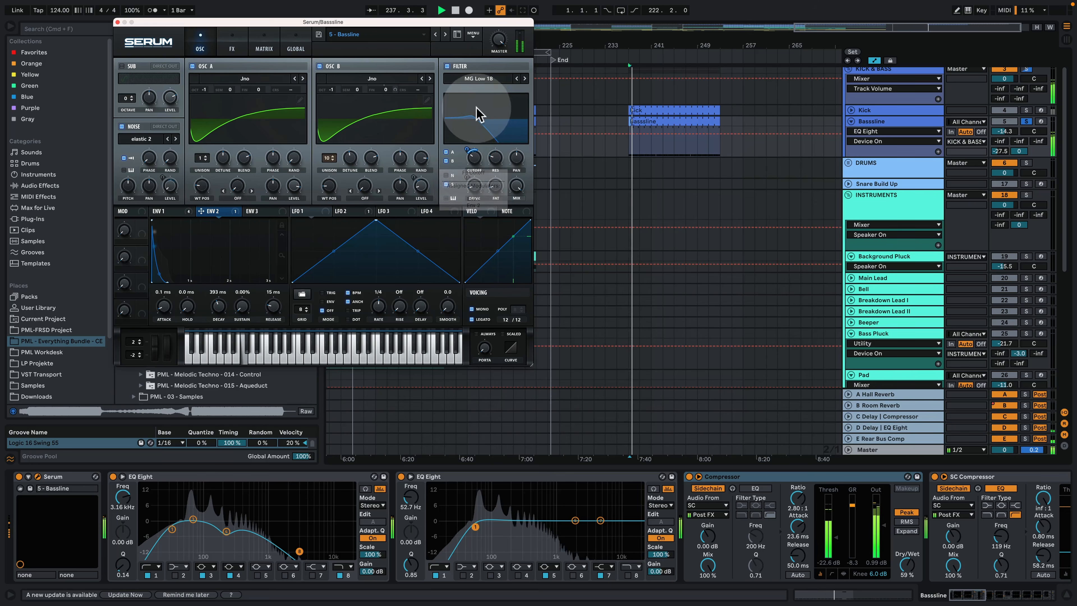
key(space)
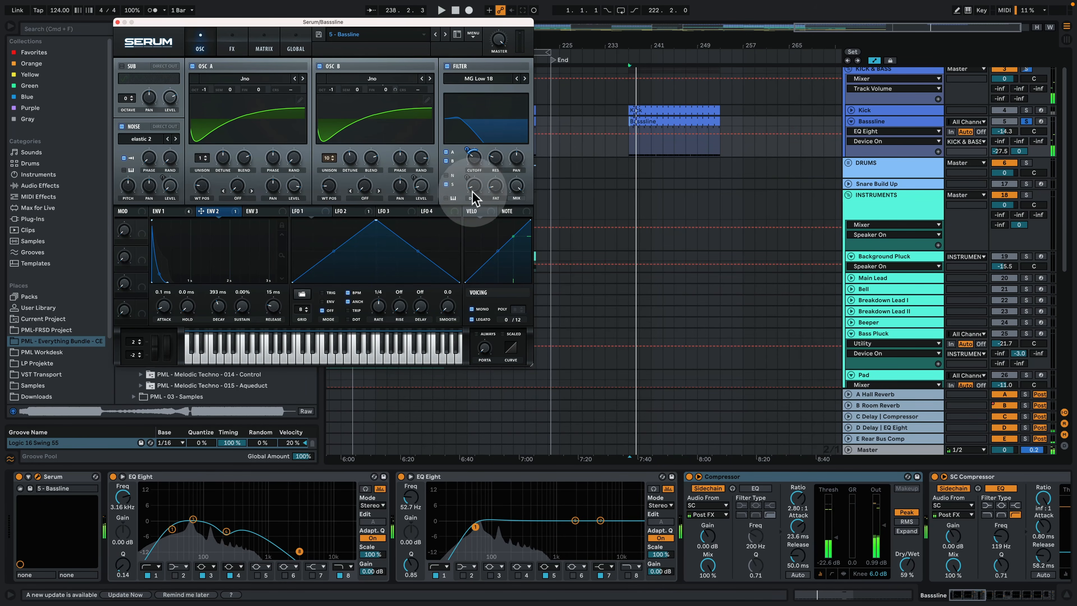
key(space)
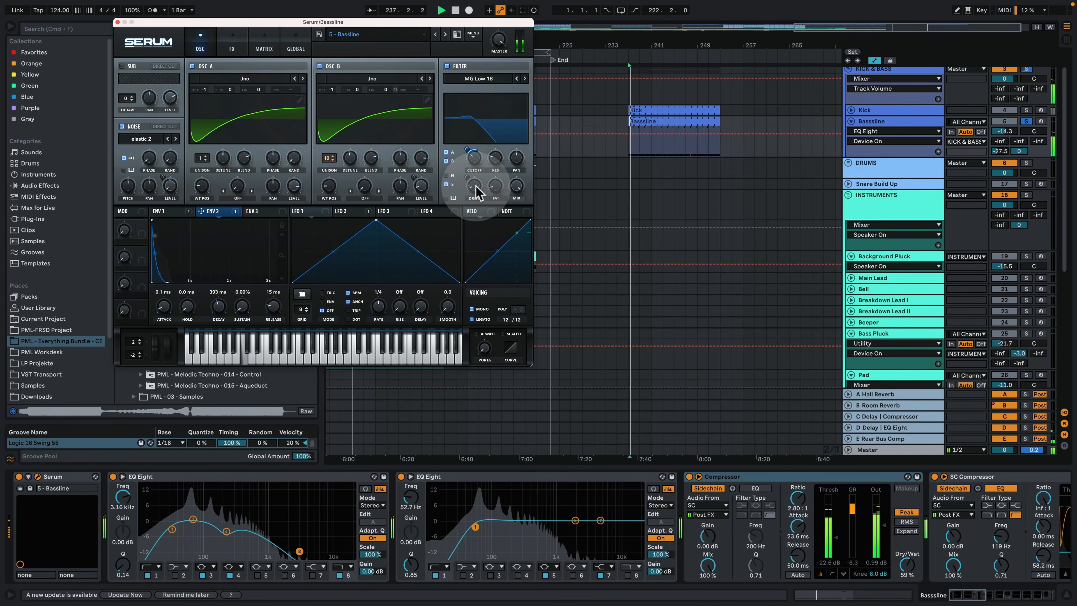
click(477, 186)
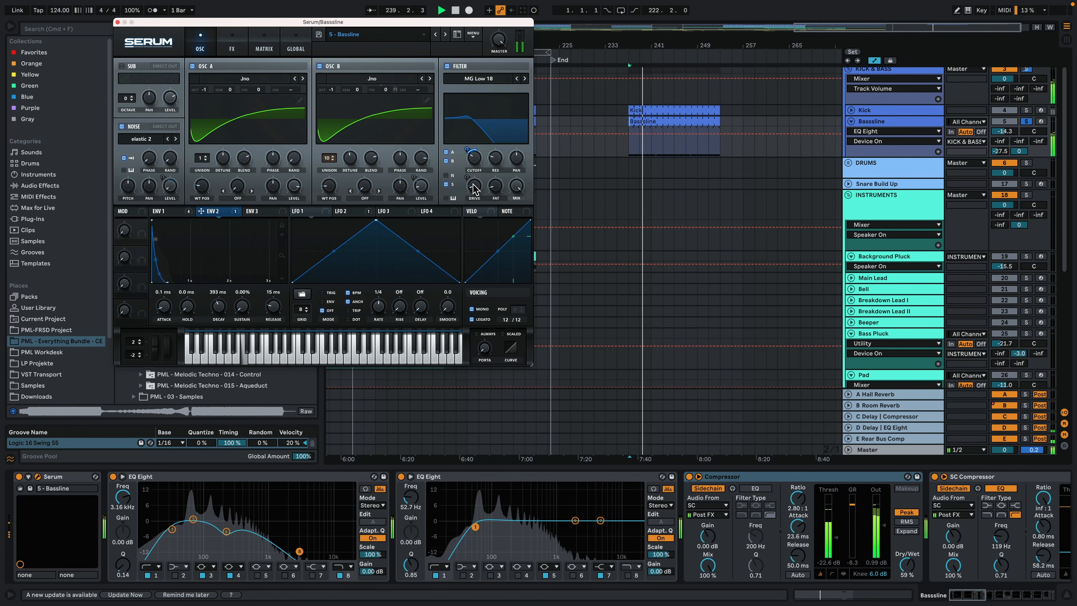
click(648, 116)
key(space)
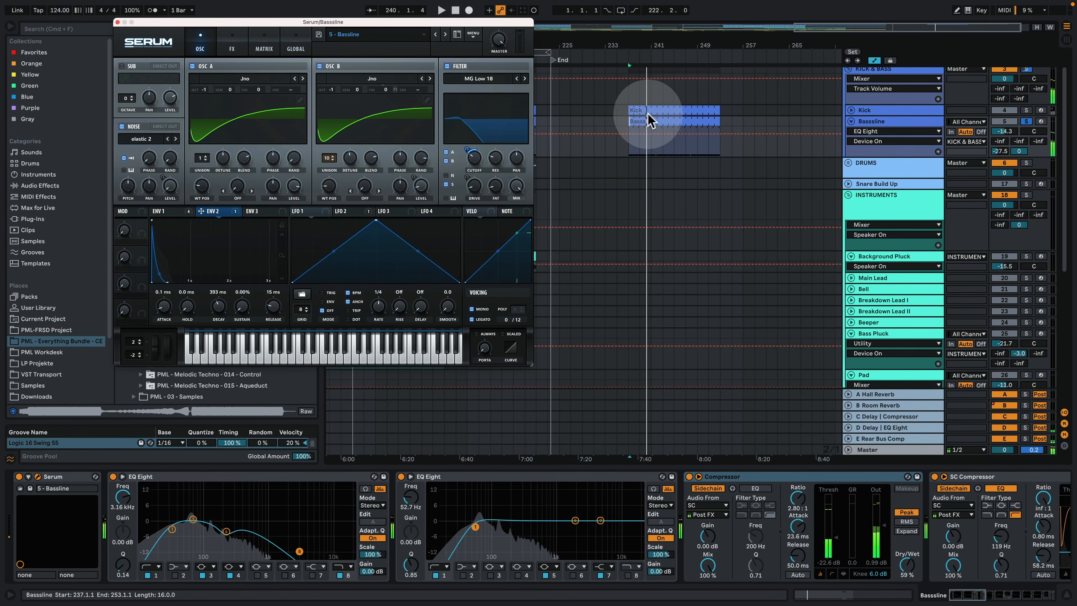
Step: Reopen the Bassline clip's notes, play them to examine the C2 and C3 notes, and return to the device chain
double_click(652, 116)
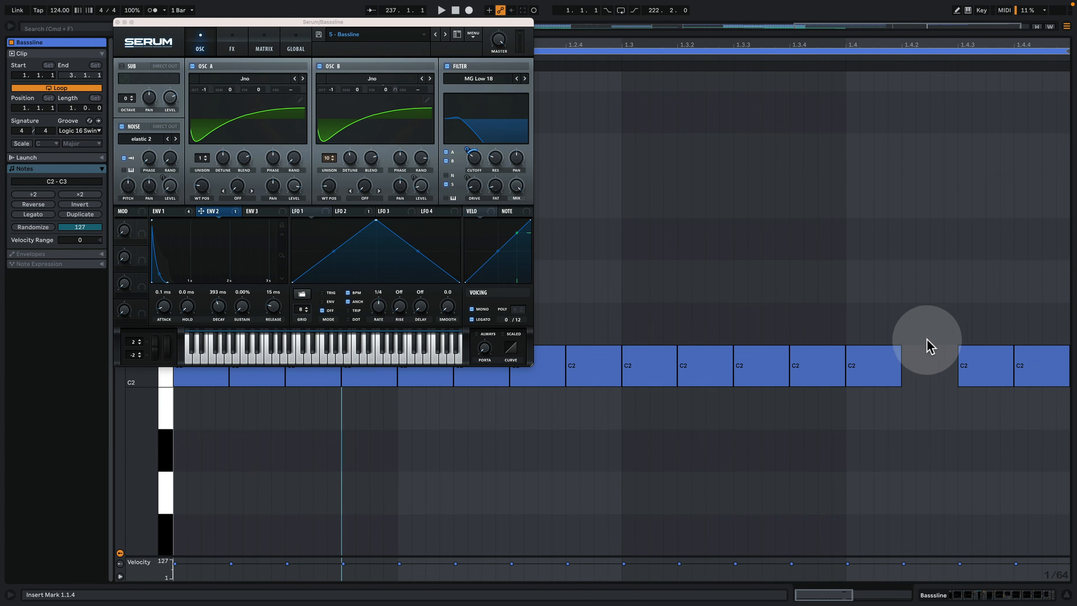
key(space)
scroll(948, 420, up, 5)
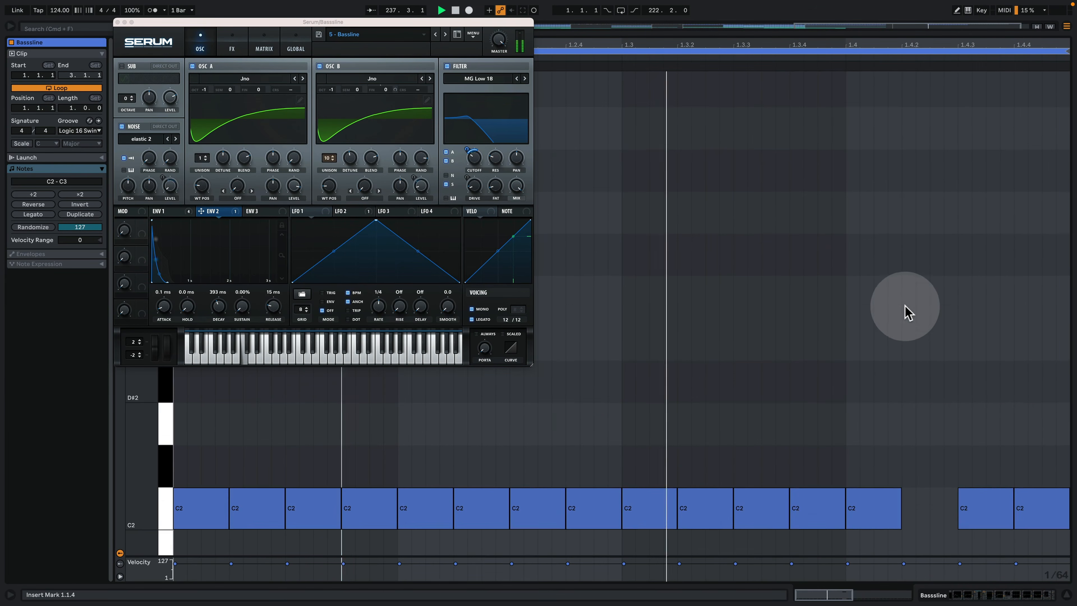
drag(143, 413, 100, 404)
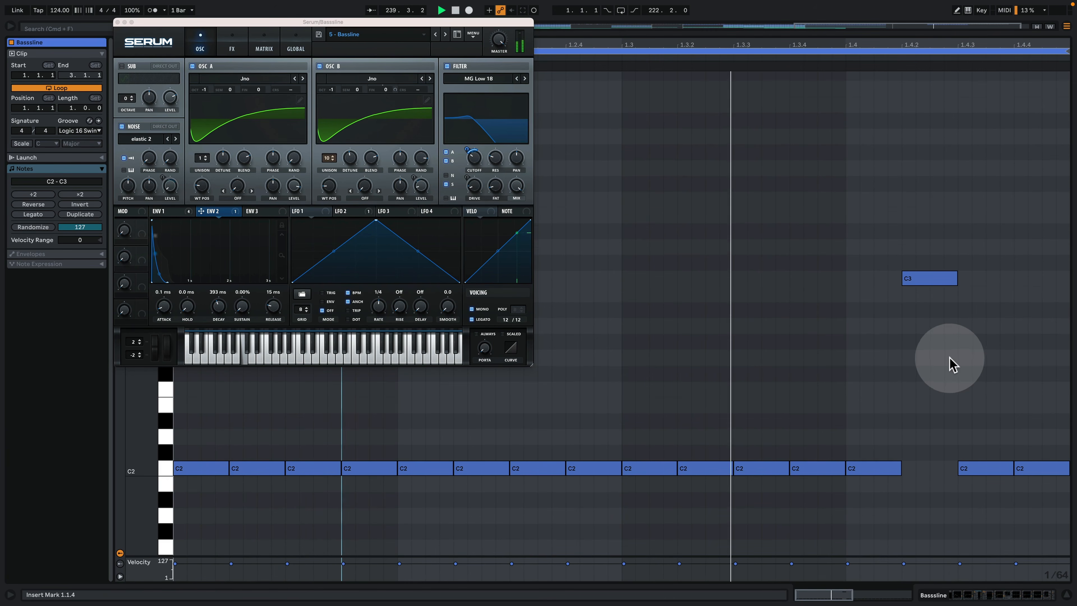
click(981, 588)
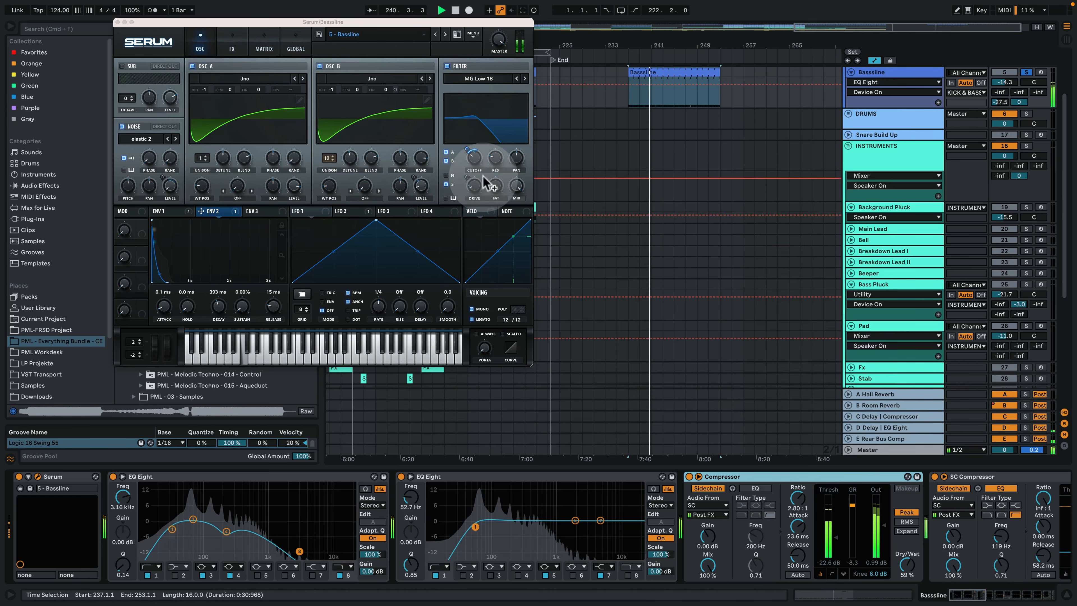
Step: Play the Bassline from bar 237 while examining its sidechain Compressor and the Bass Duck EQ further along the device chain
key(space)
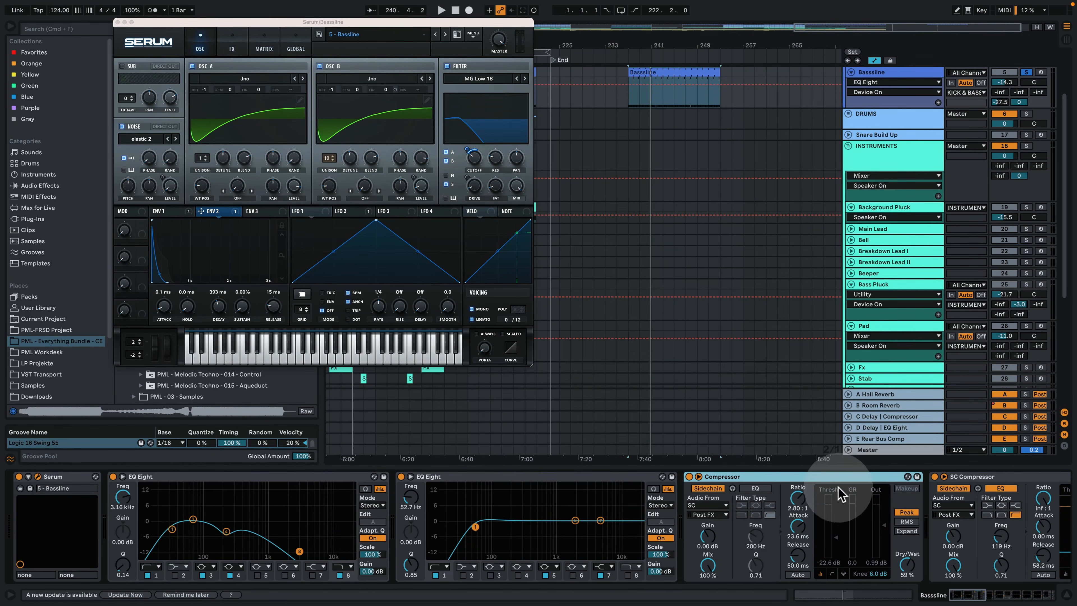
key(space)
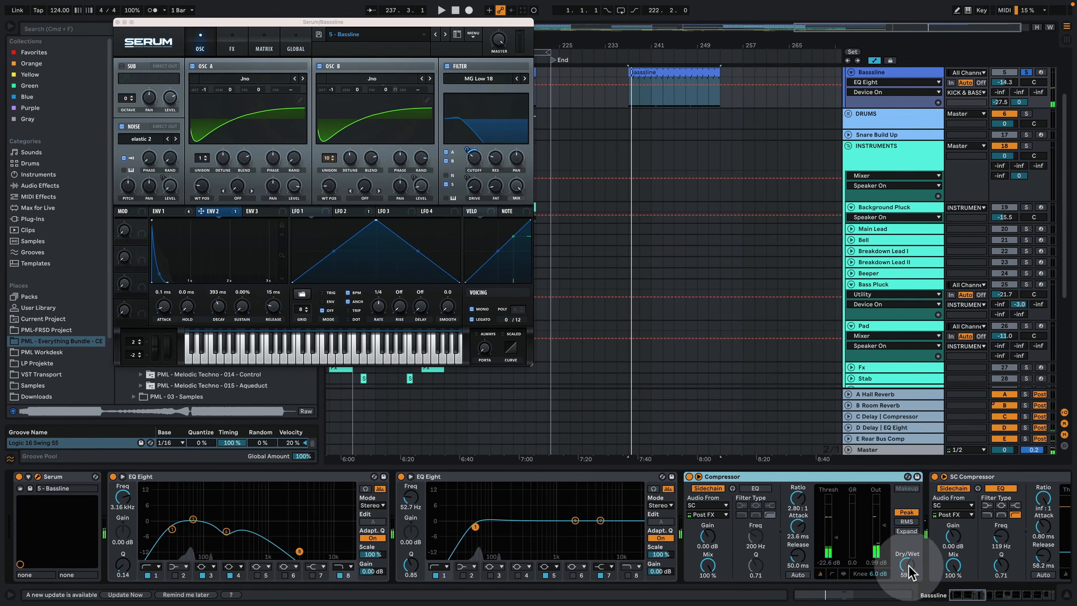
drag(966, 598, 1011, 594)
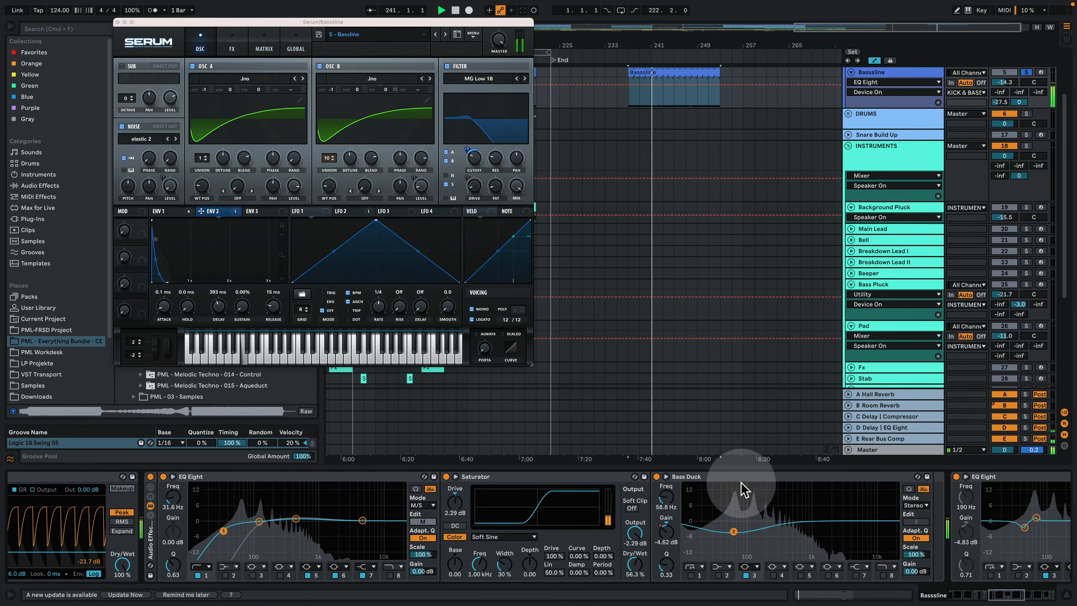
key(space)
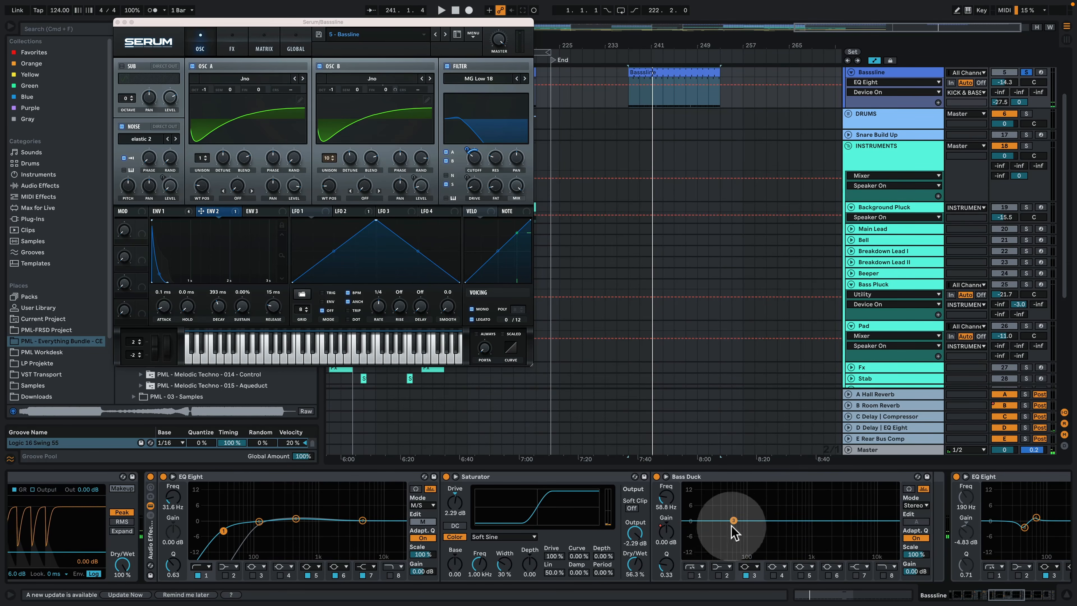
key(space)
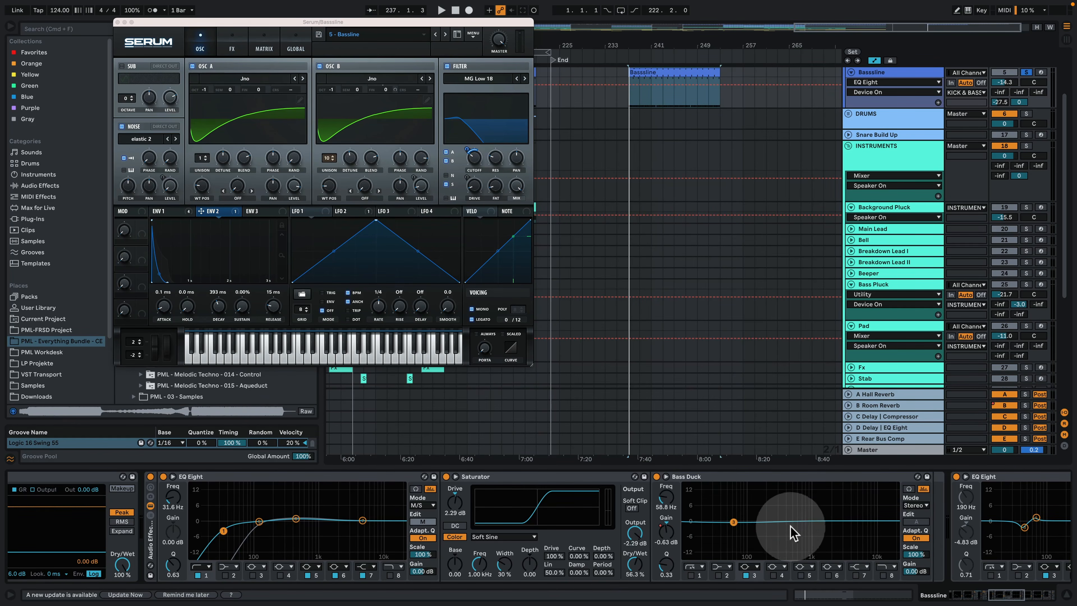
Step: Play the Kick and Bassline together from bar 237 while watching the first EQ Eight and the Bass Duck EQ react
scroll(777, 180, up, 3)
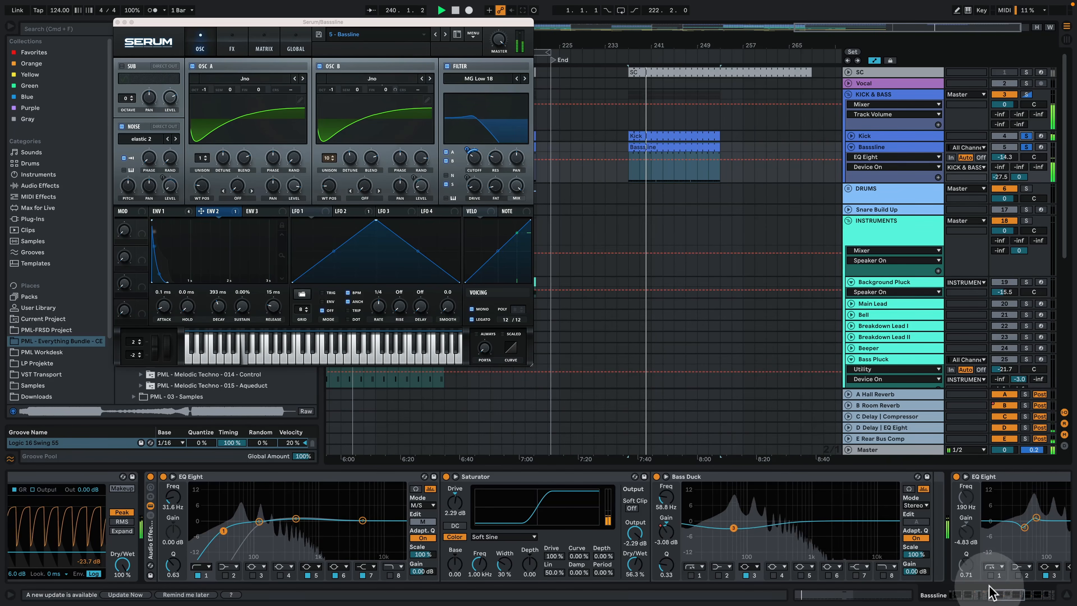
key(space)
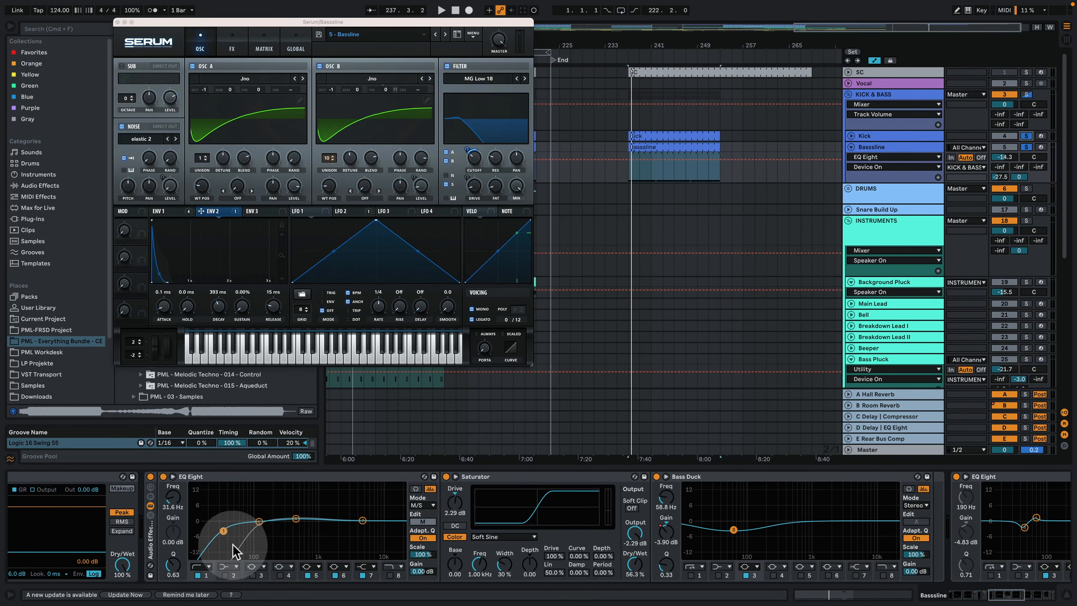
key(space)
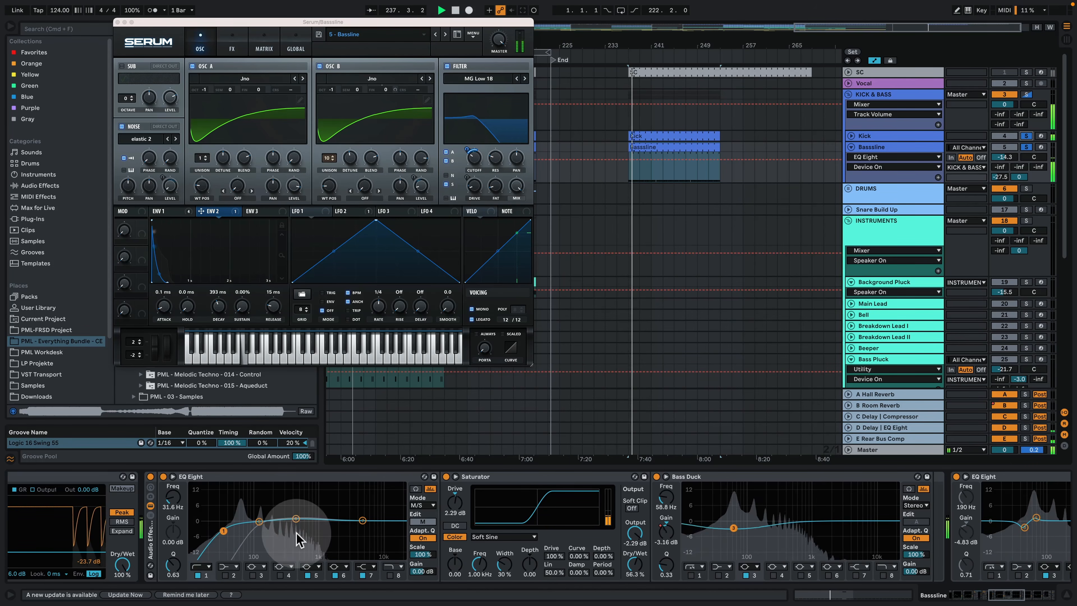
Step: Inspect the last devices on the Bassline chain: the low bands of both EQ Eights, the Auto Filter and the Utility
click(1023, 595)
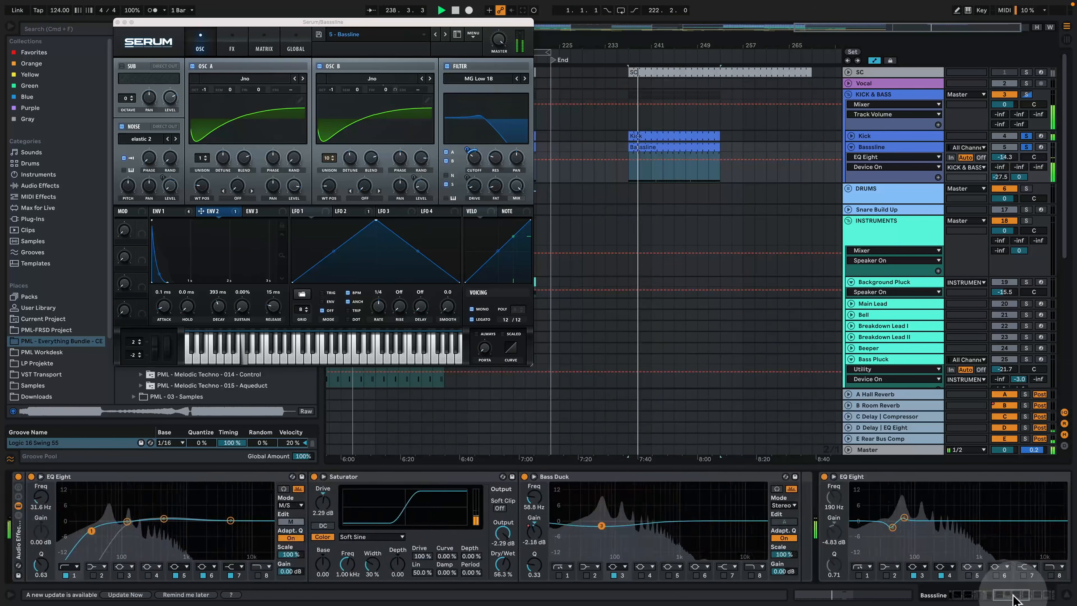
drag(1023, 598, 1036, 598)
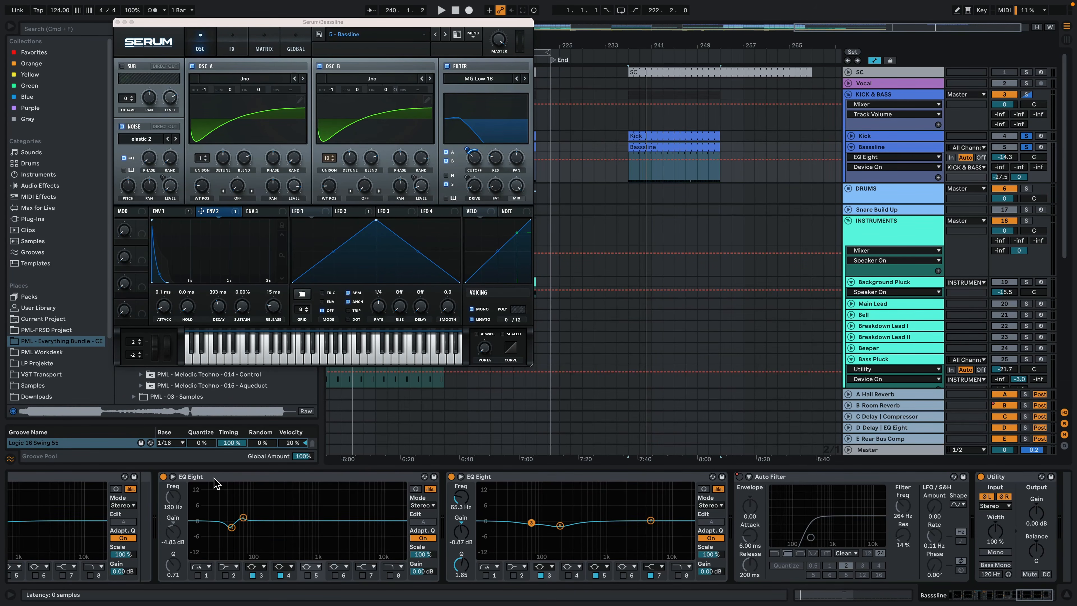
click(255, 522)
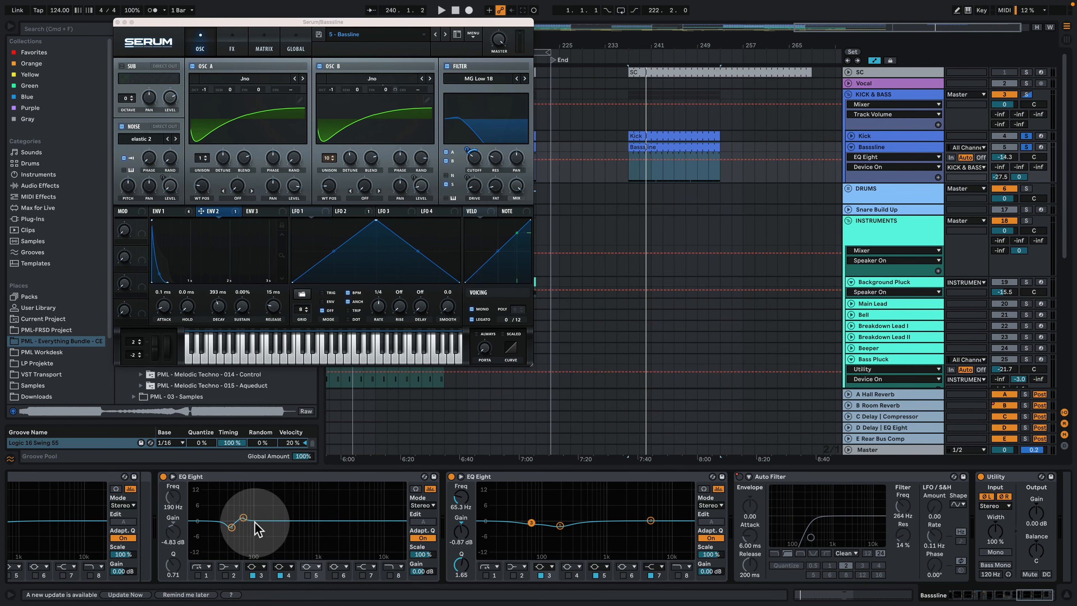
click(231, 528)
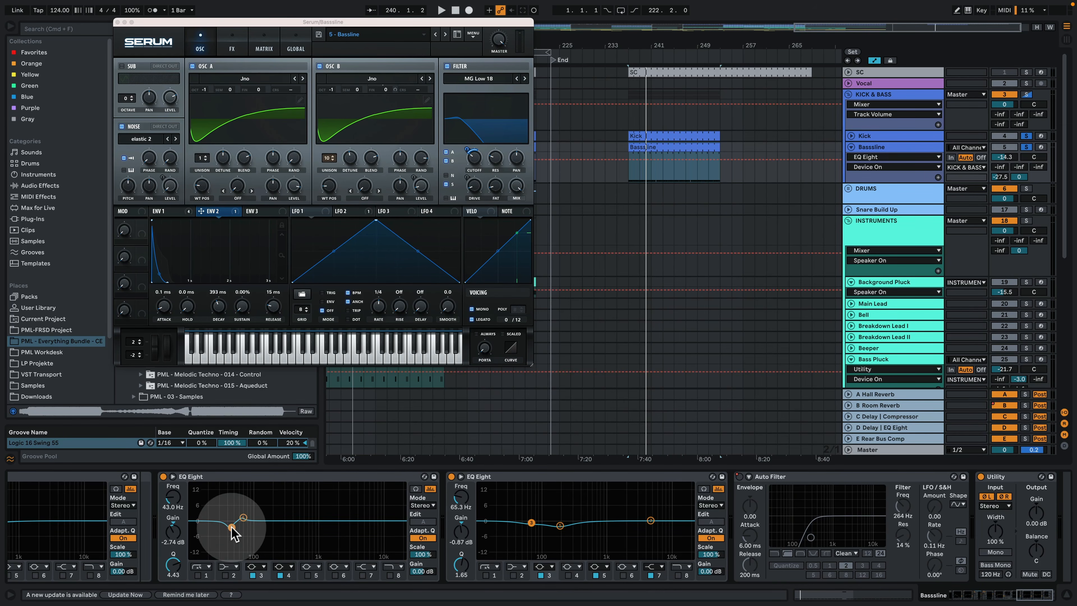
click(550, 525)
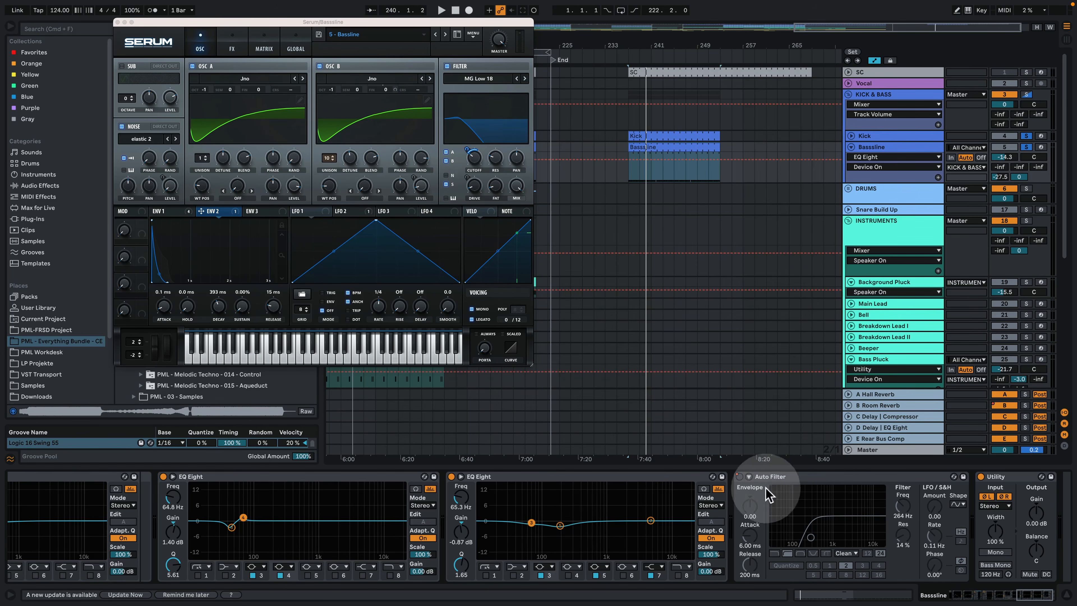
click(1030, 596)
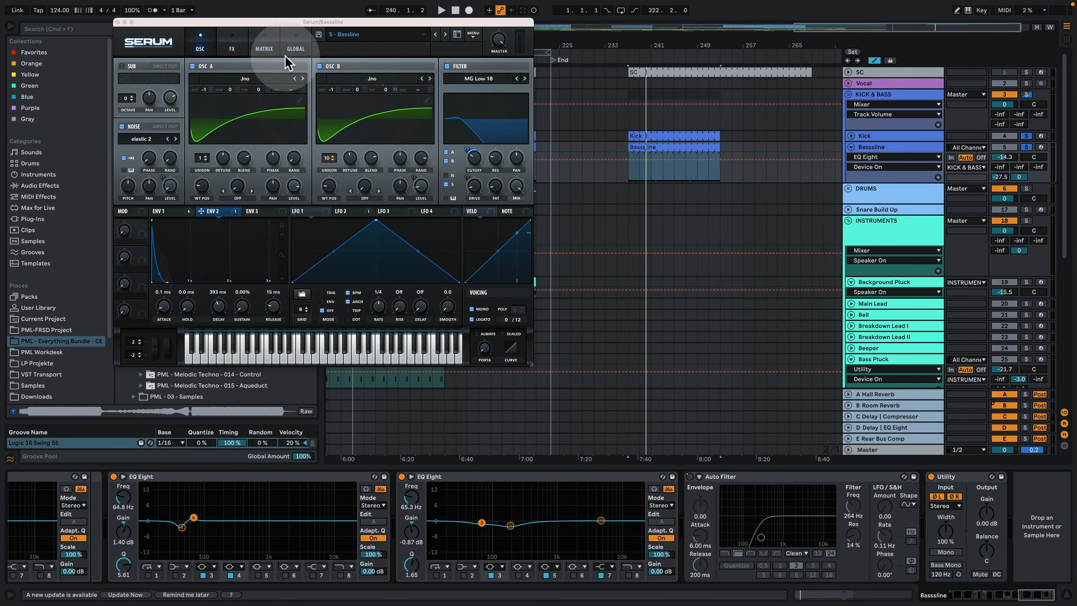
Step: Close the Serum window, display the Bassline's Auto Filter on/off automation in the arrangement and re-enable the automation
click(118, 23)
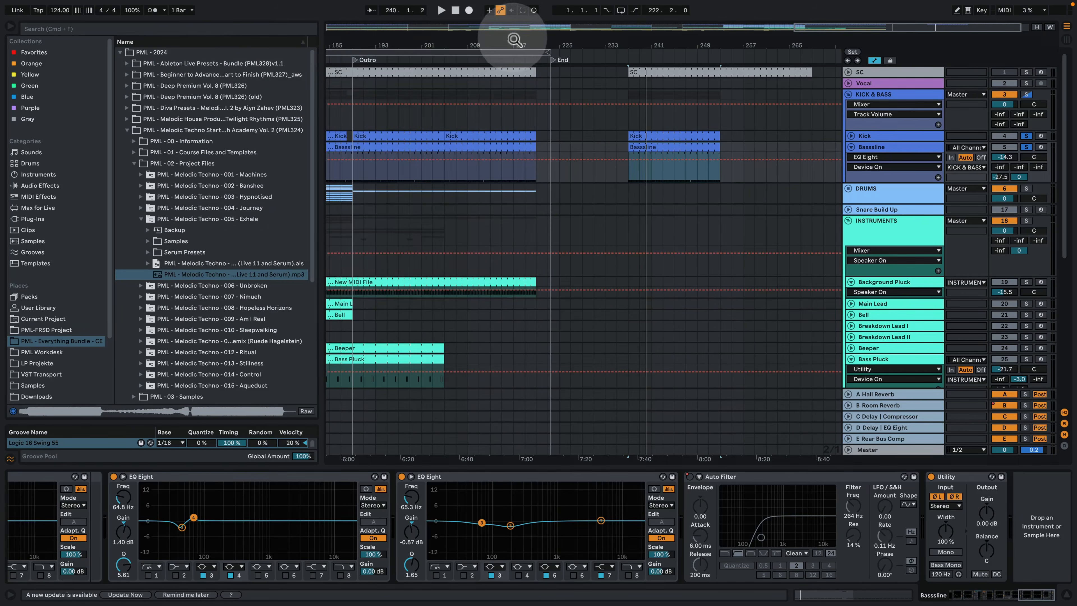
drag(512, 41, 676, 43)
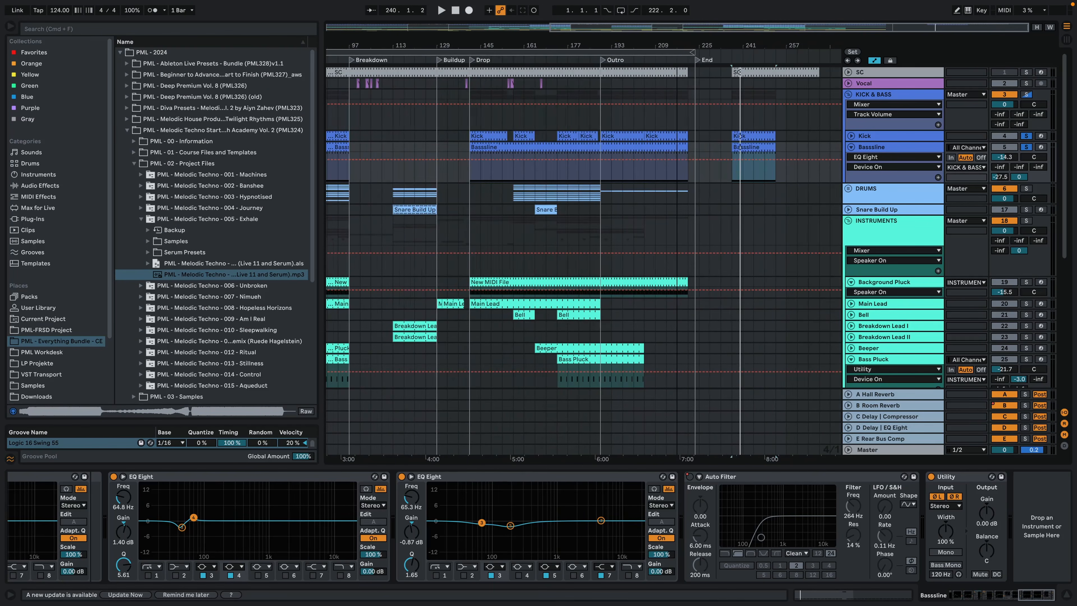
click(689, 477)
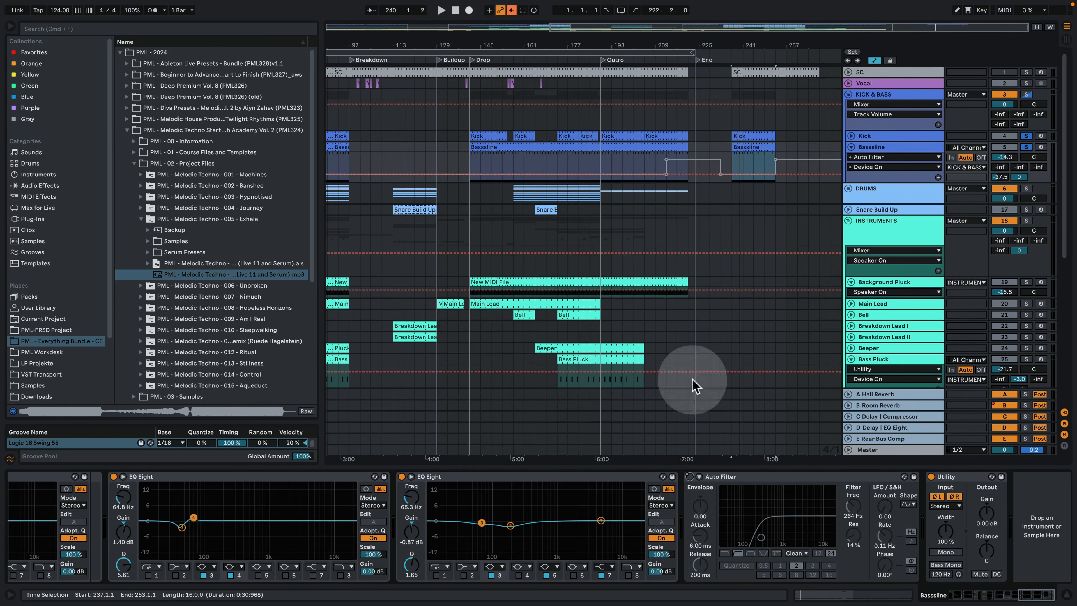
click(511, 10)
Step: Play the outro from bar 209 and again from just before the Auto Filter switches on, listening to its effect on the Bassline
click(653, 162)
key(space)
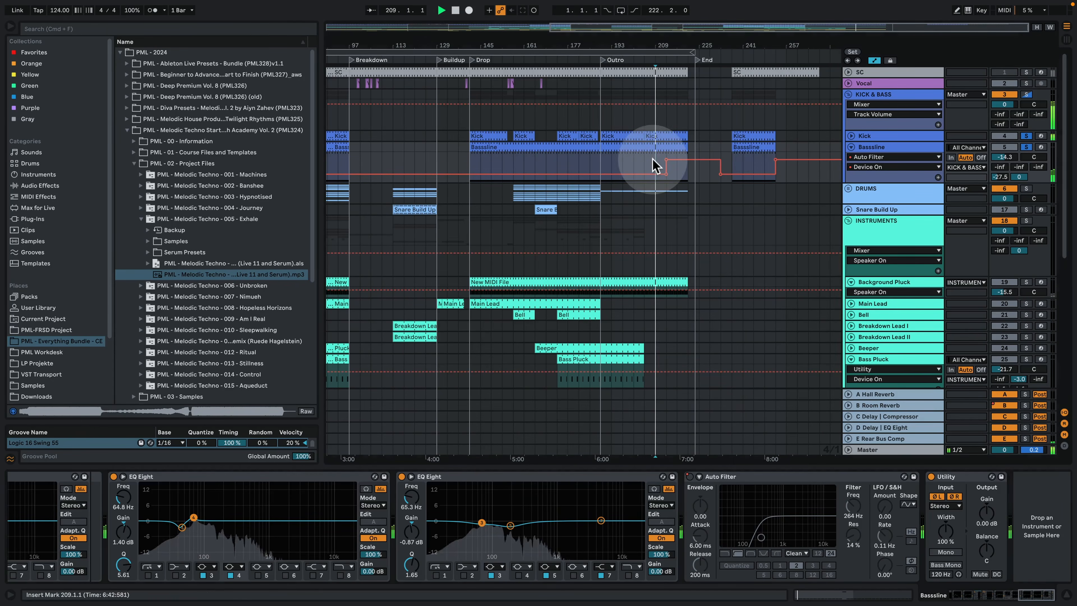
drag(675, 49, 670, 85)
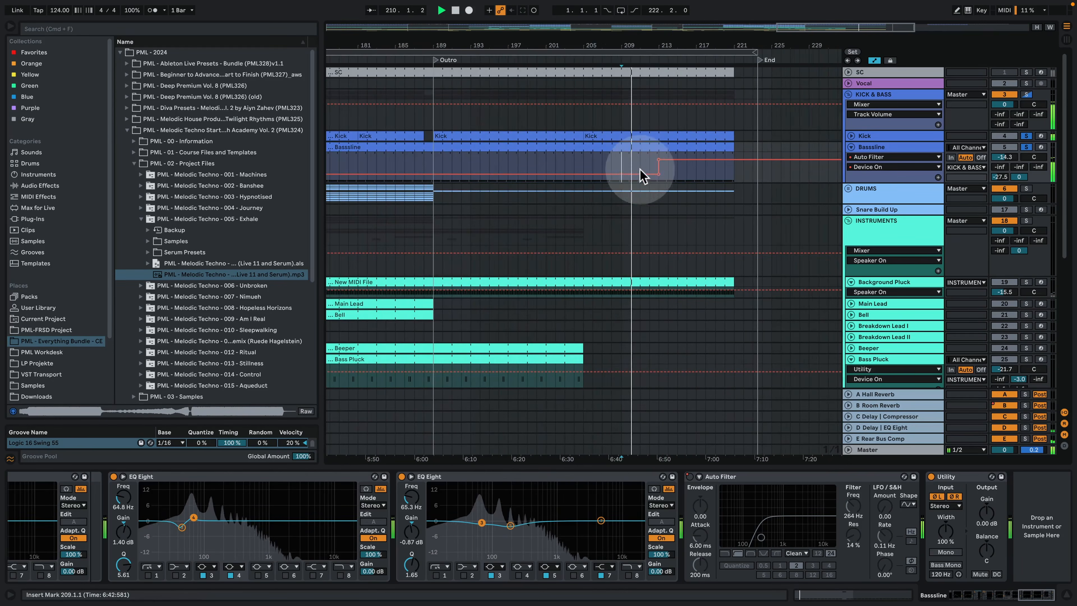
click(650, 165)
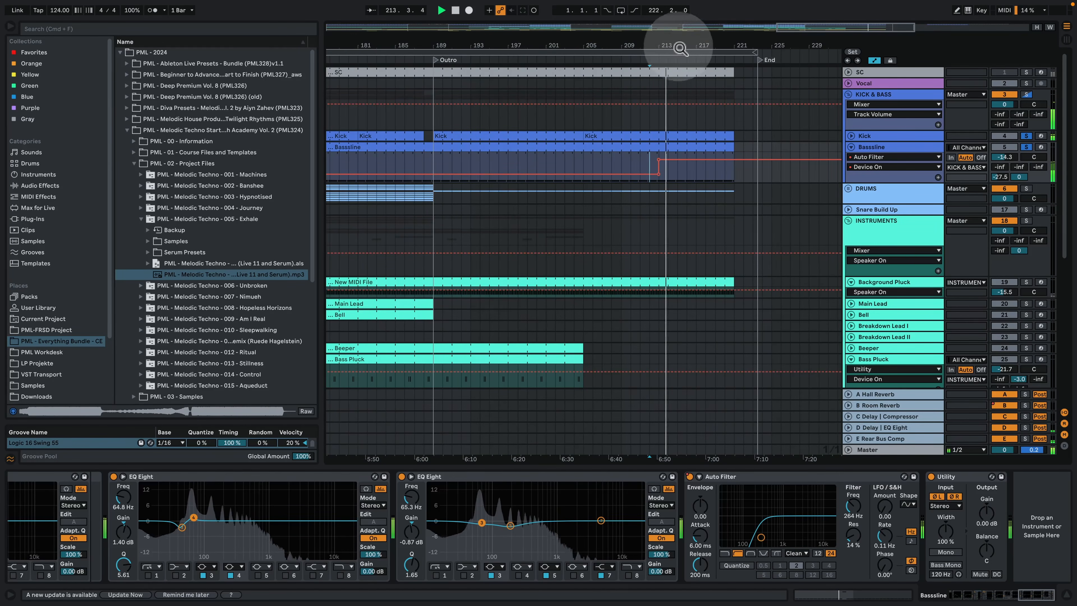
Step: Play the Kick and Bassline clips past the End marker from bar 237 with the Auto Filter off, then stop playback
drag(681, 46, 679, 2)
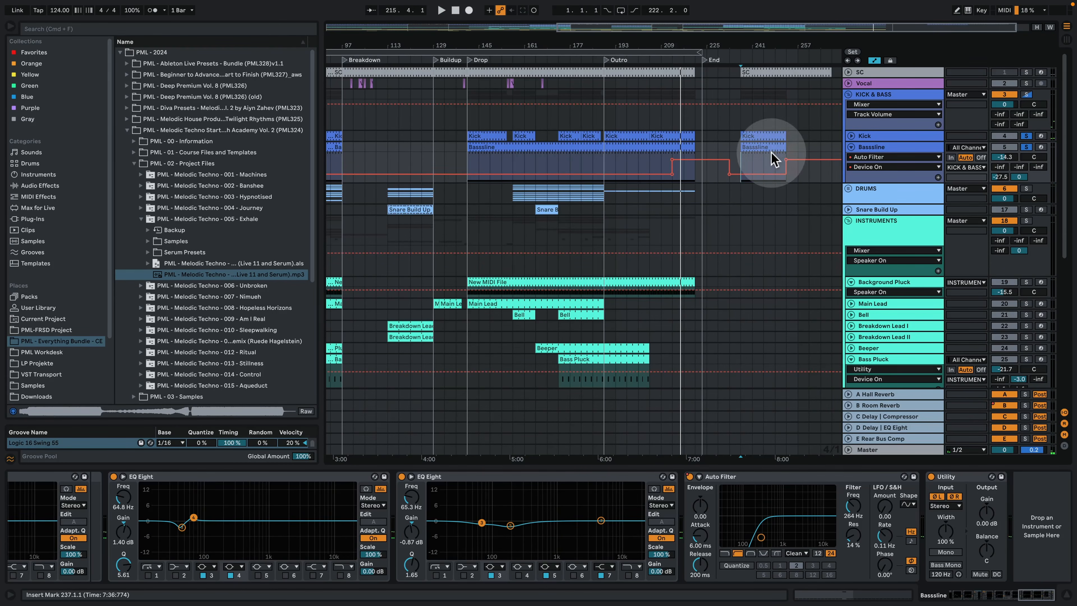
key(space)
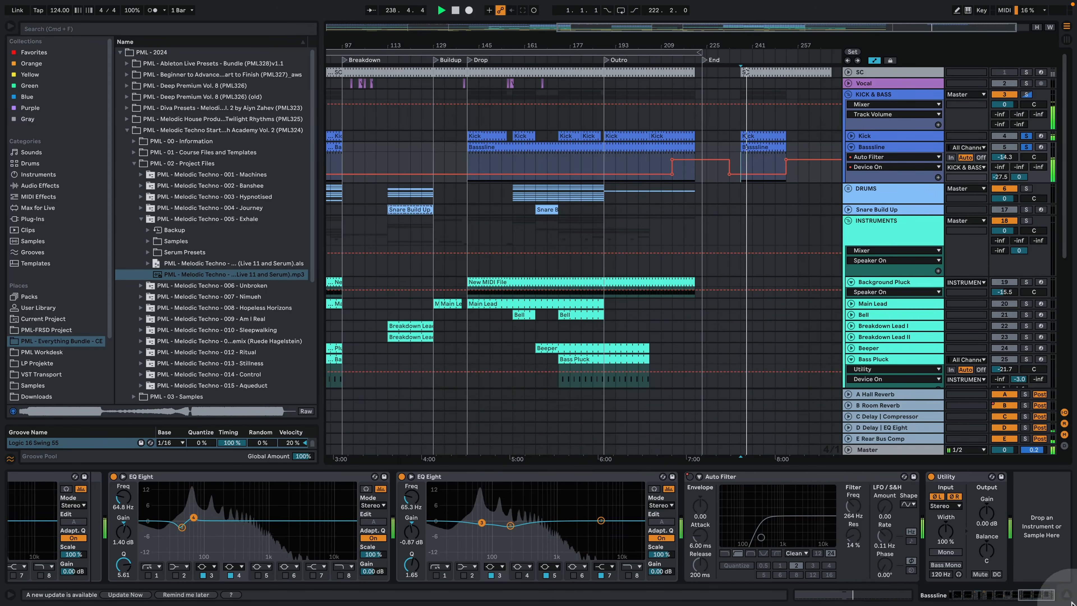
key(space)
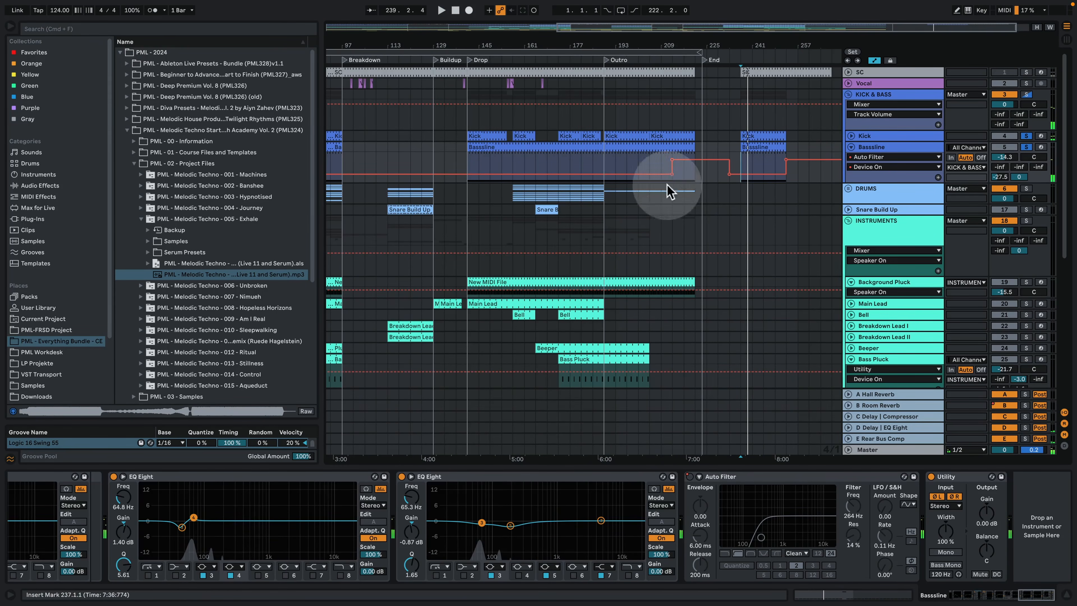
Step: Show the Kick track's device chain and play its clip from bar 237 together with the Bassline
drag(653, 47, 654, 17)
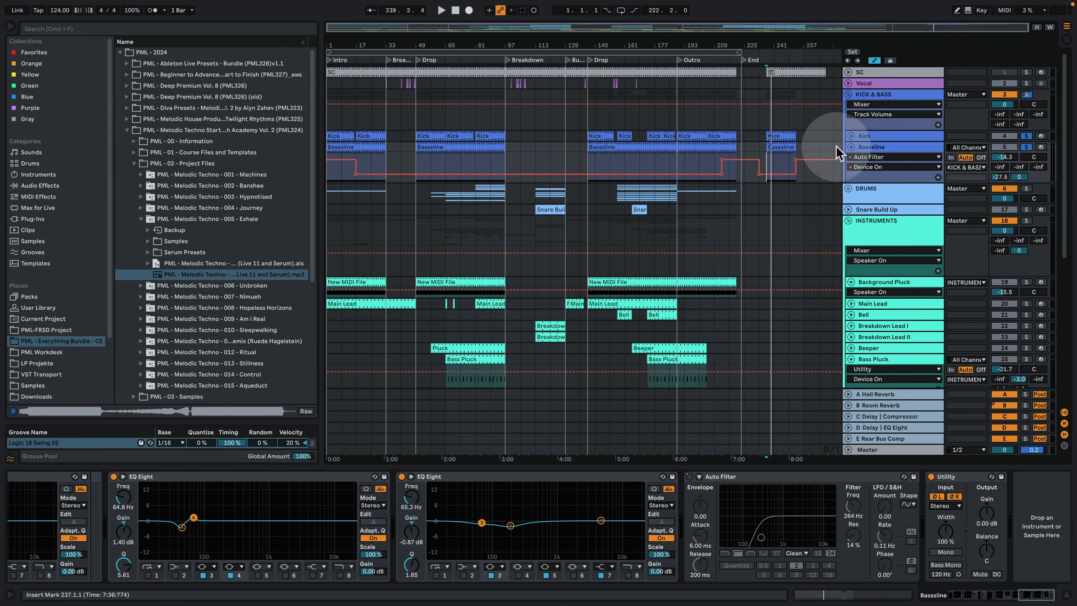
click(890, 136)
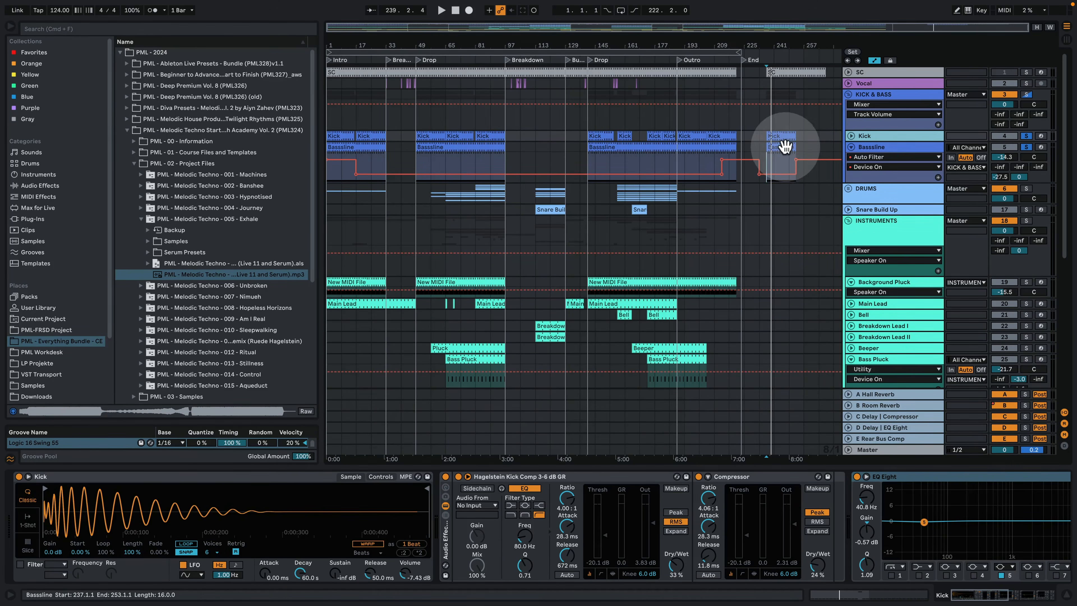
key(space)
key(space)
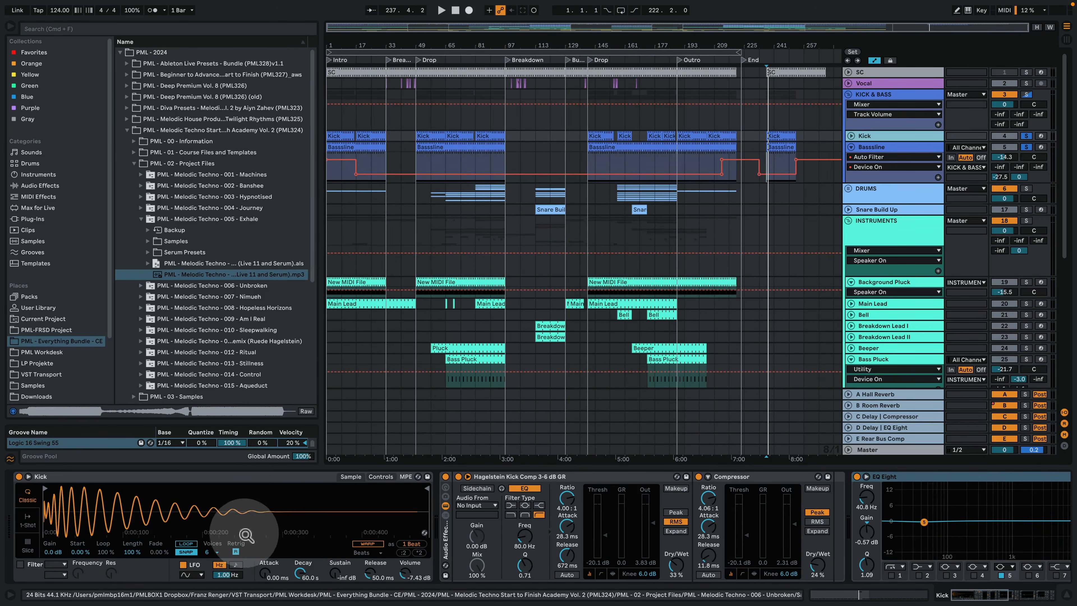
key(space)
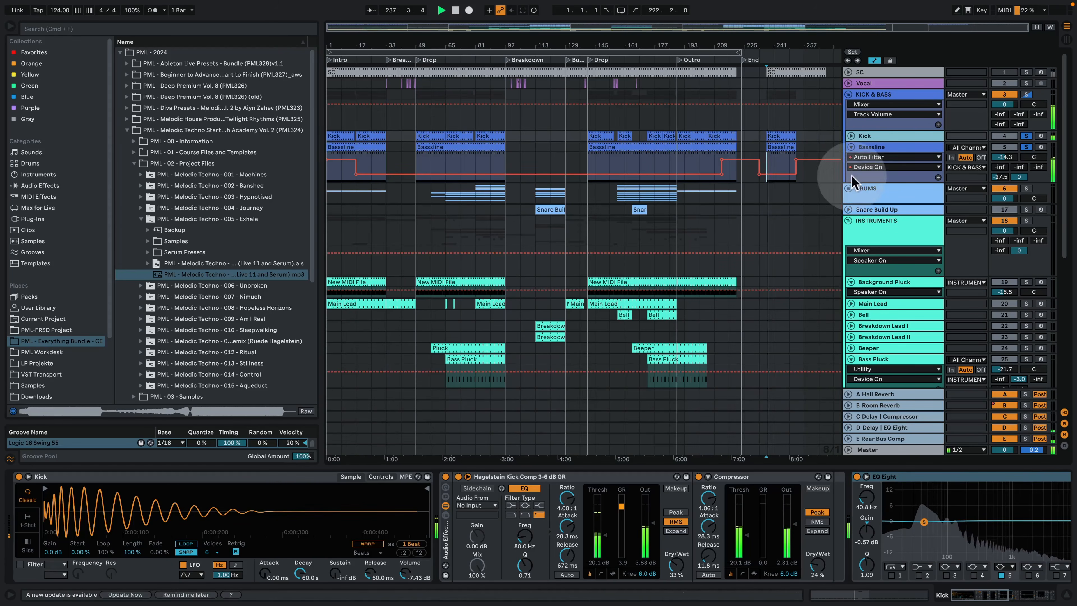
Step: Compare the Kick with its Audio Effect Rack of two compressors switched off and on during playback
click(445, 476)
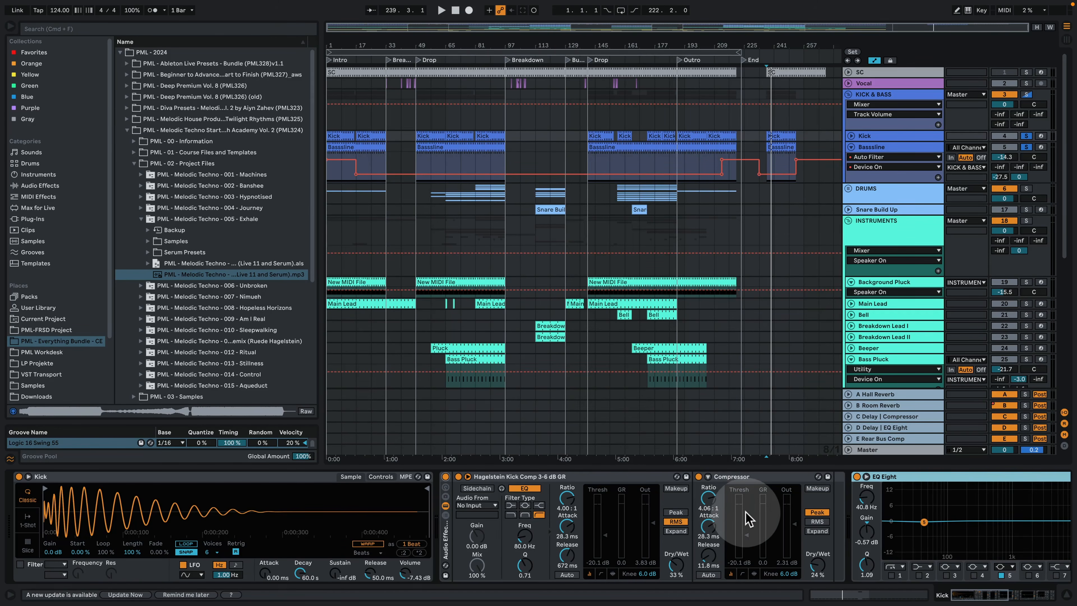
key(space)
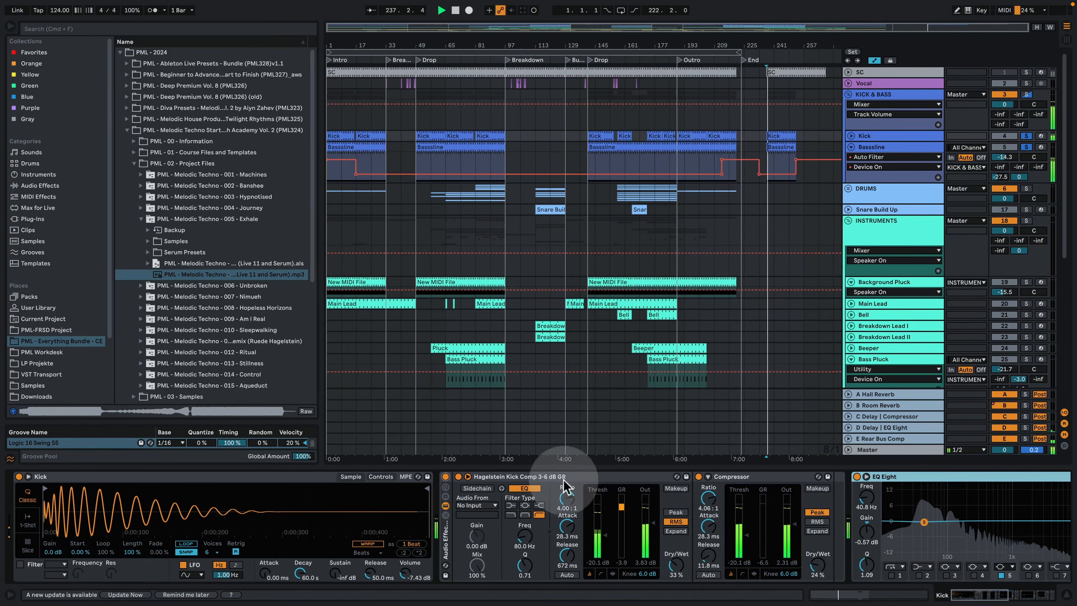
click(446, 477)
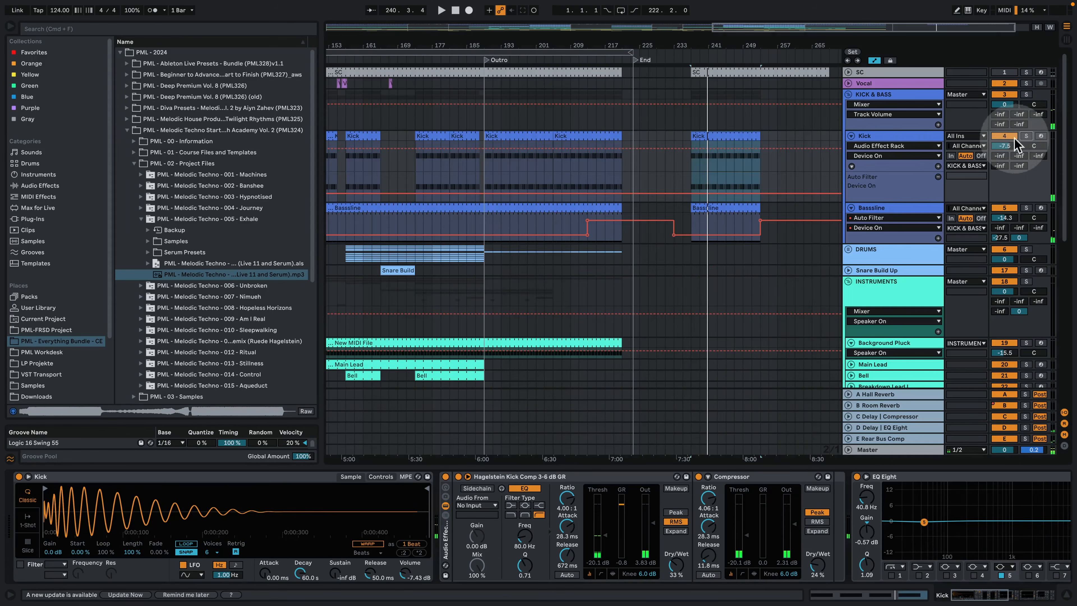
Step: Solo the Kick track and play it from bar 237, repeatedly bypassing and re-enabling its Audio Effect Rack
click(1027, 137)
key(space)
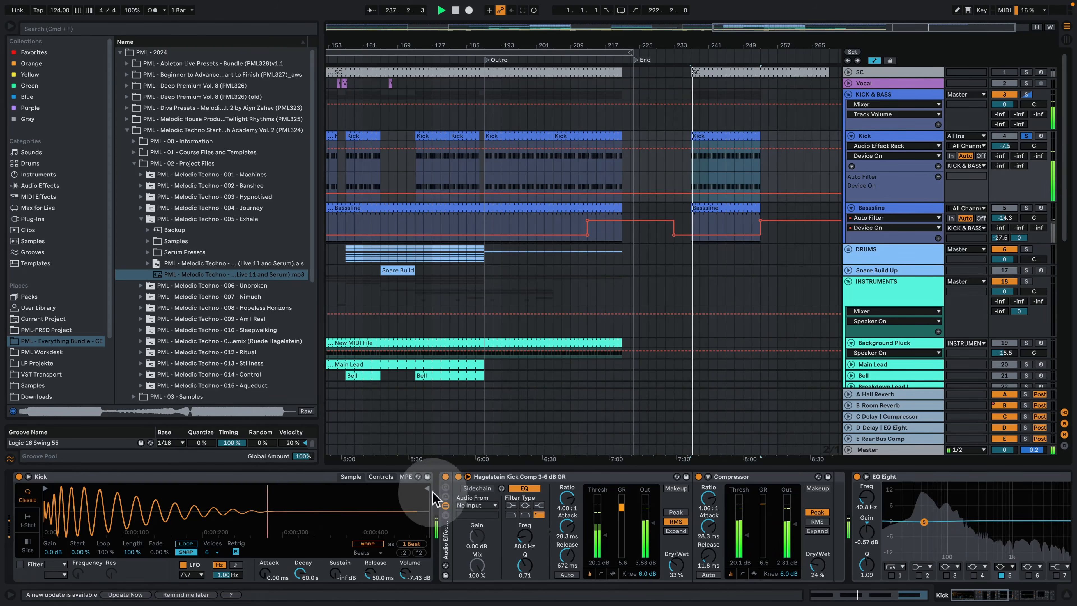
click(445, 477)
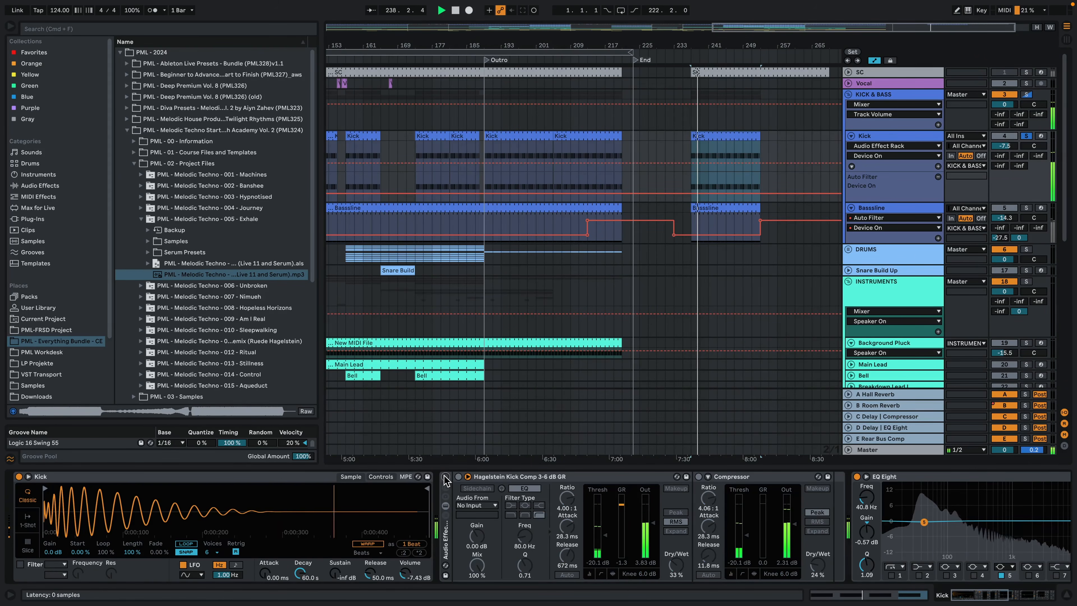
click(445, 476)
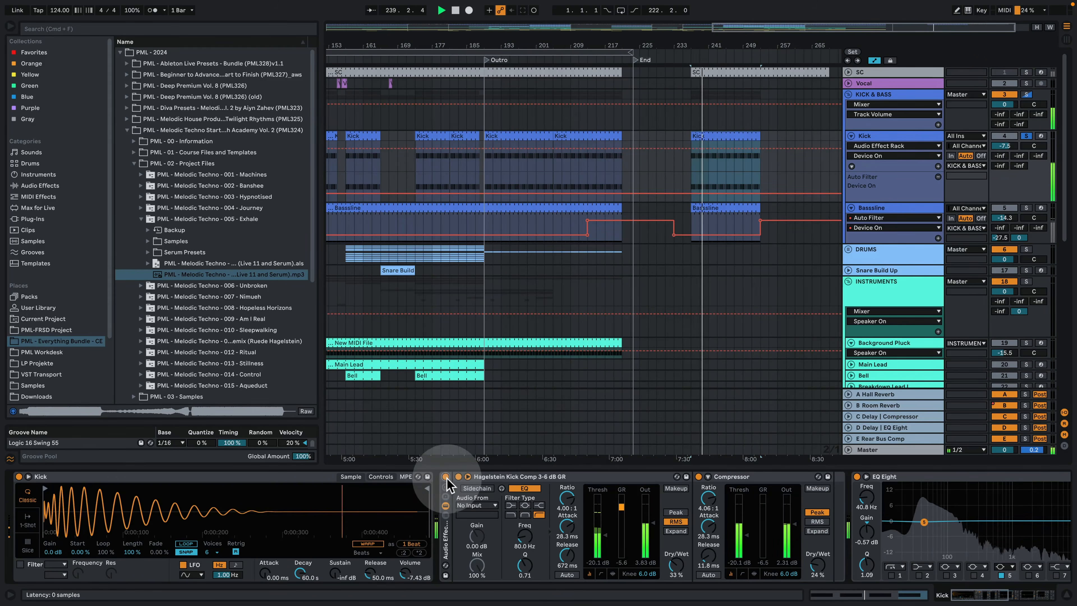
click(445, 476)
click(445, 477)
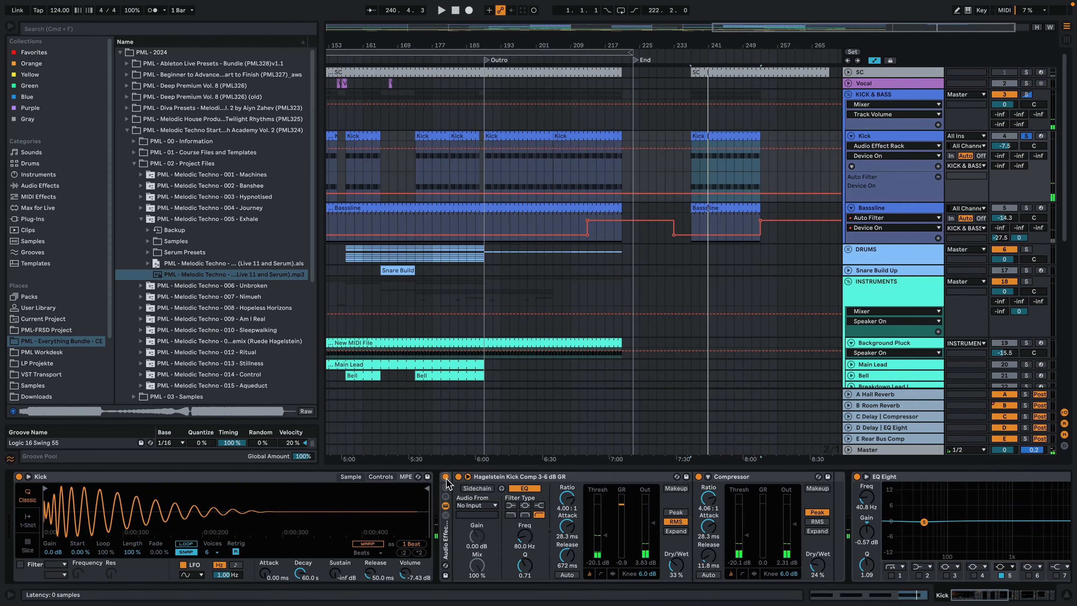
Step: Solo the Bassline with the Kick, play both from bar 237, and bypass and re-enable the Kick's Audio Effect Rack before stopping
click(1026, 207)
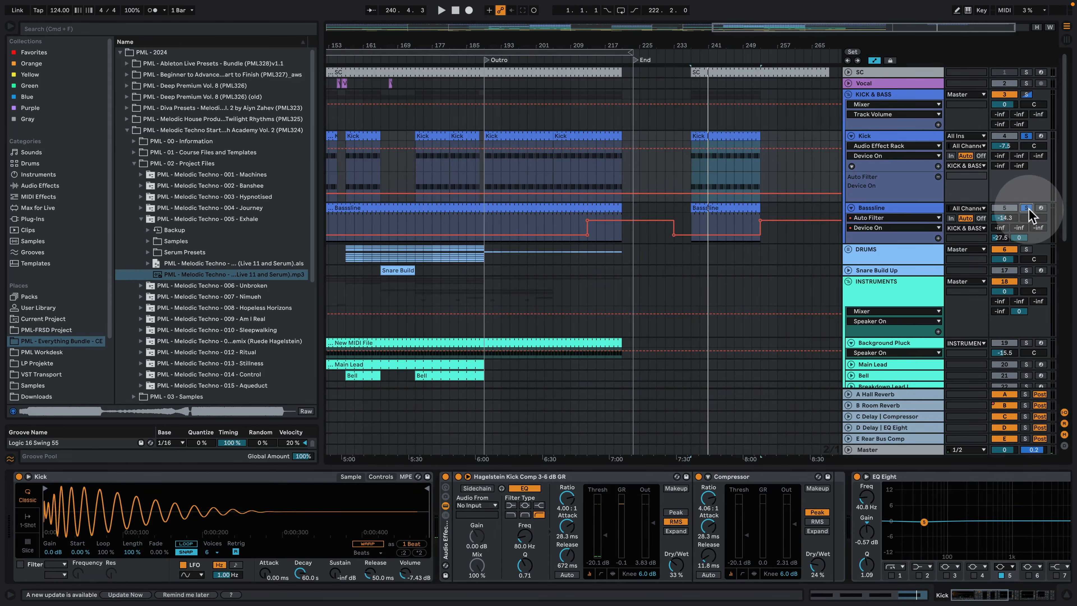
click(901, 208)
key(space)
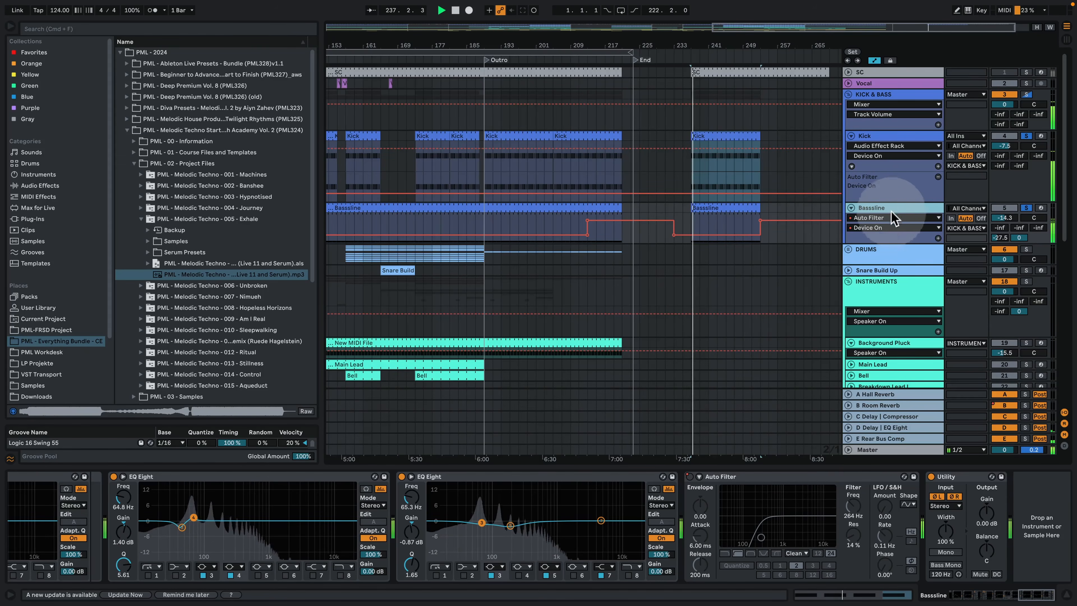
click(873, 142)
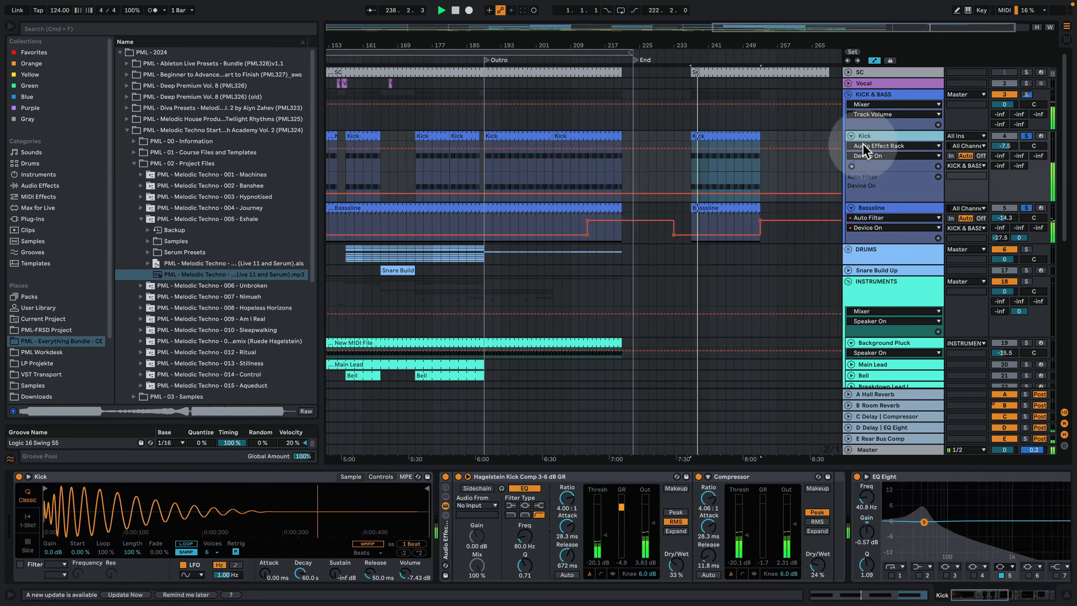
click(445, 477)
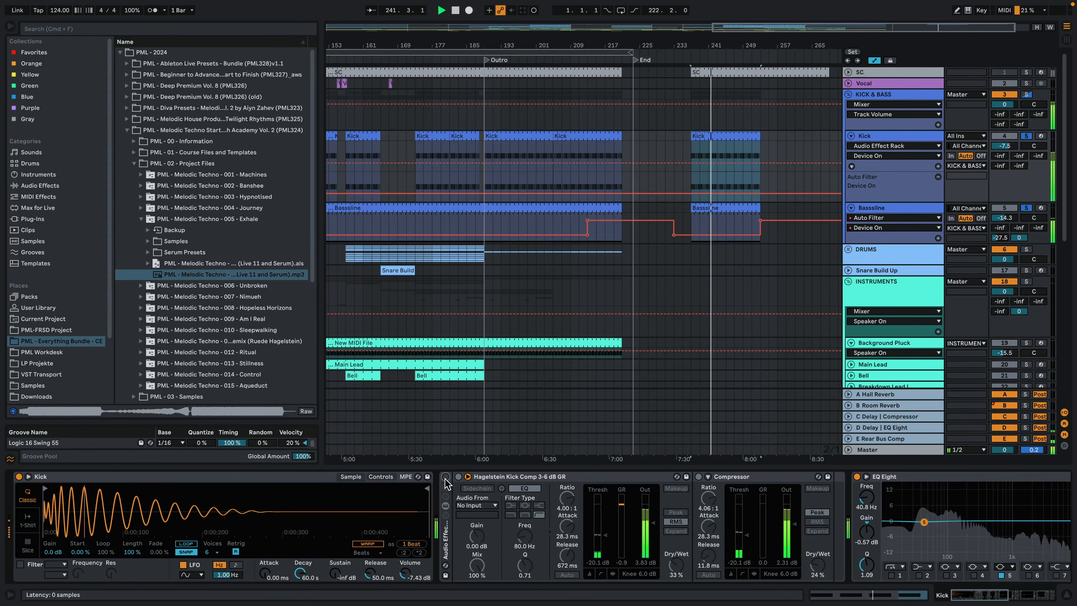
click(445, 476)
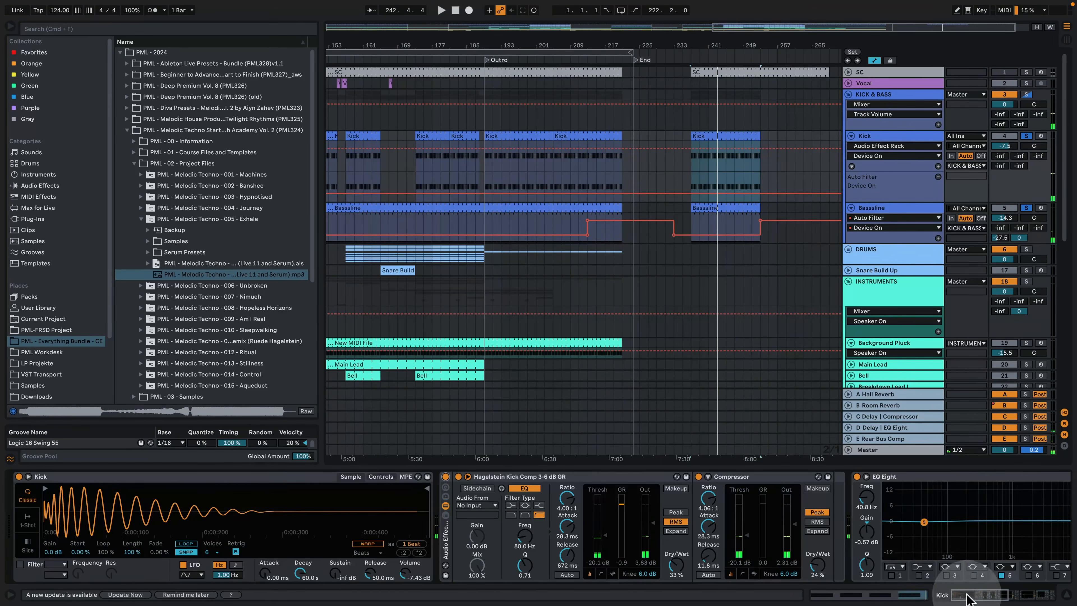
Step: Compare the low EQ Eight bands in the Kick and Bassline device chains, and show the KICK & BASS group's Utility
drag(967, 594, 1006, 596)
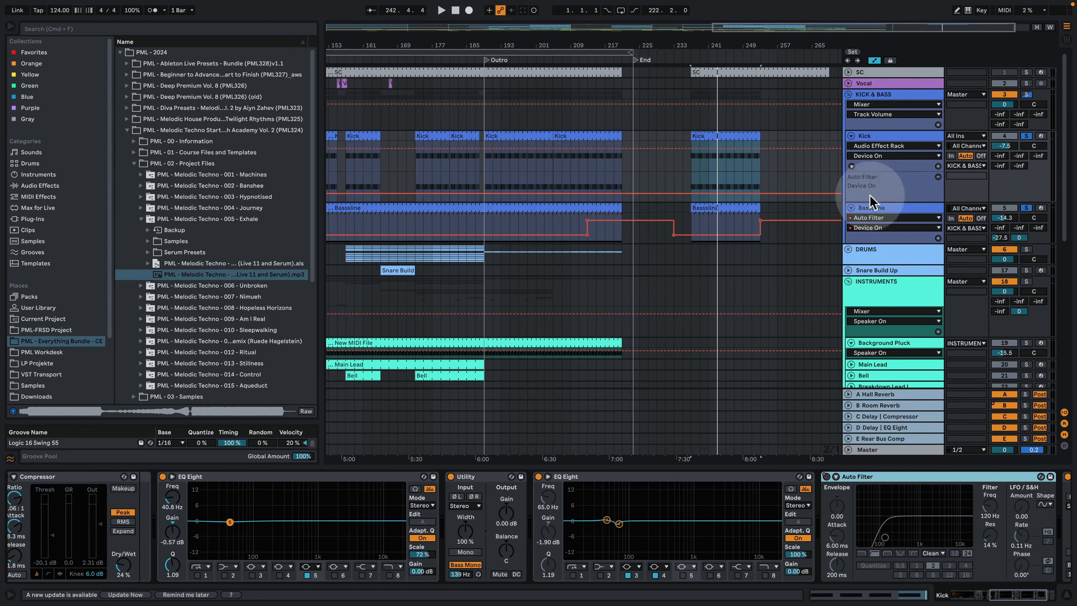
click(889, 208)
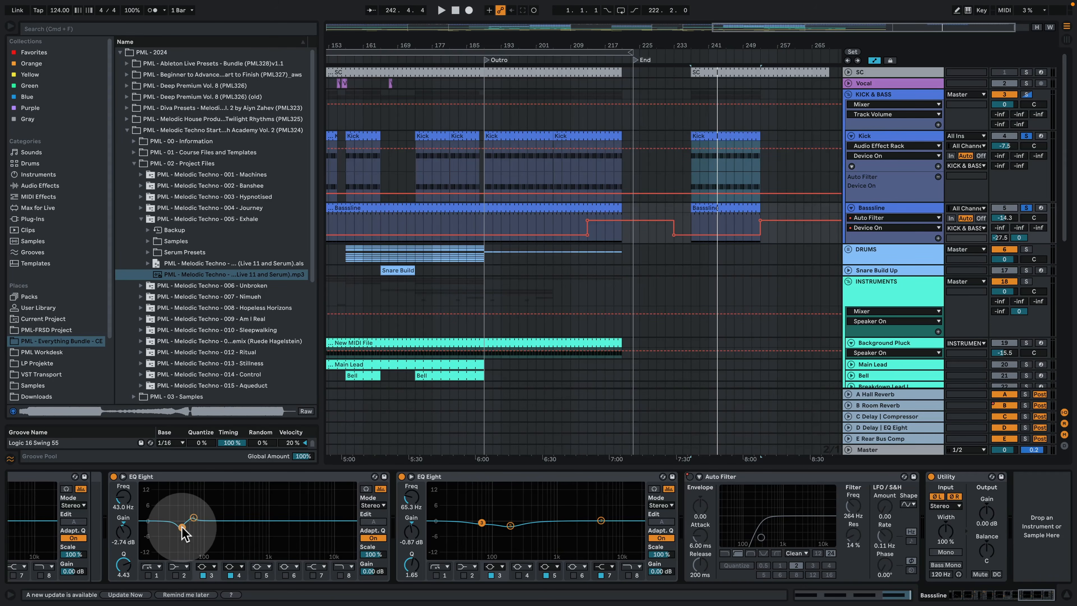
click(886, 136)
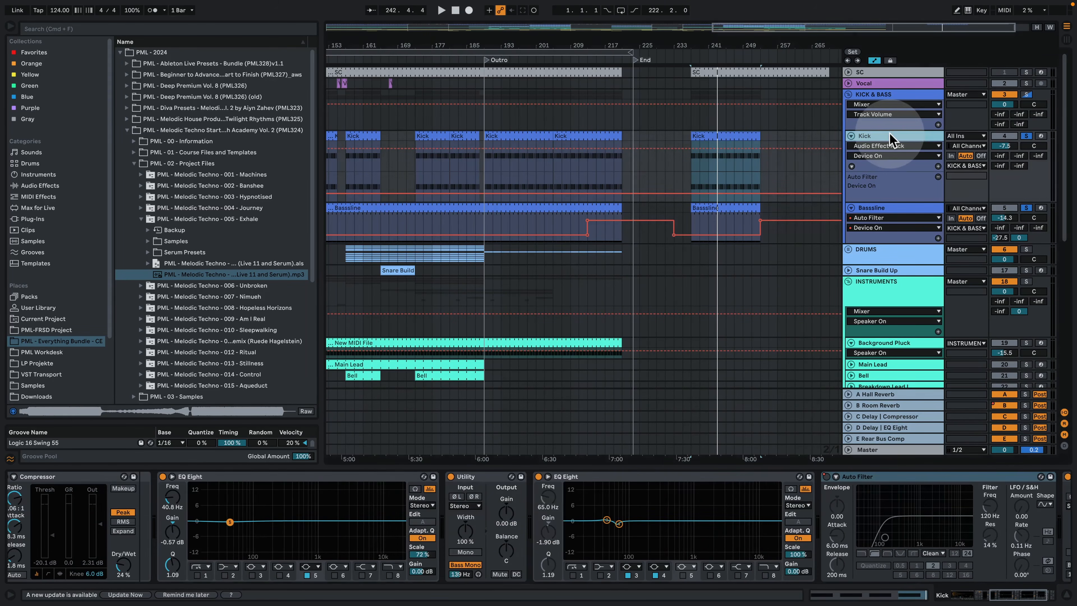
click(606, 519)
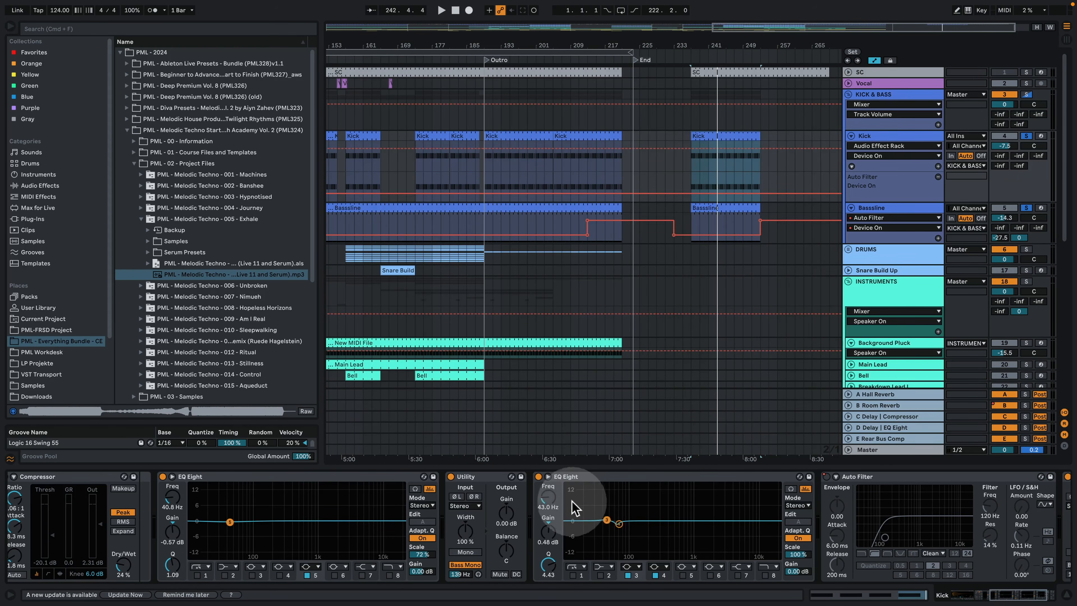
click(619, 524)
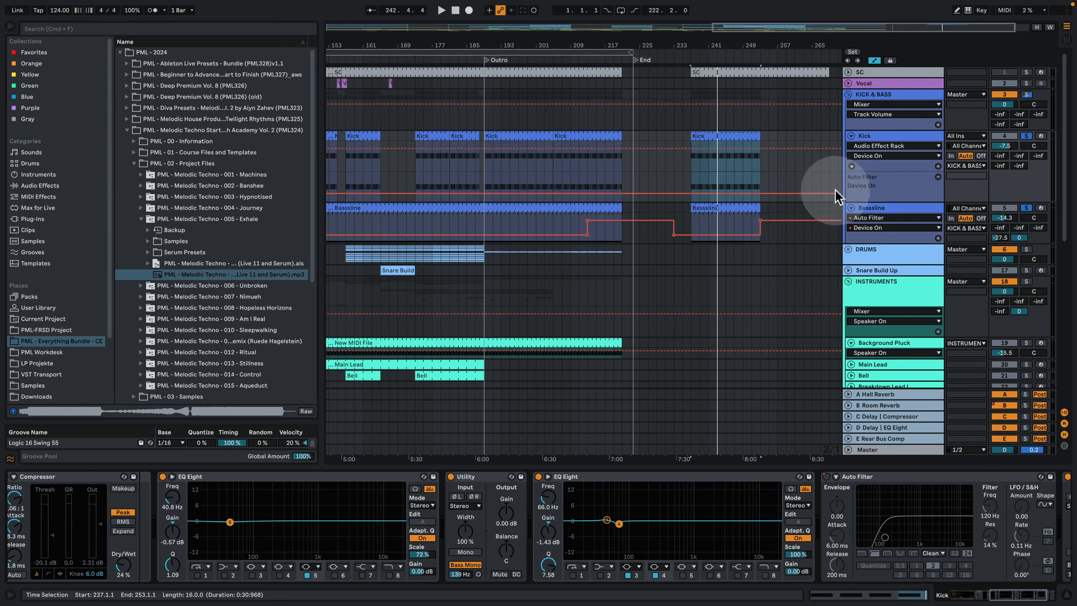
click(873, 101)
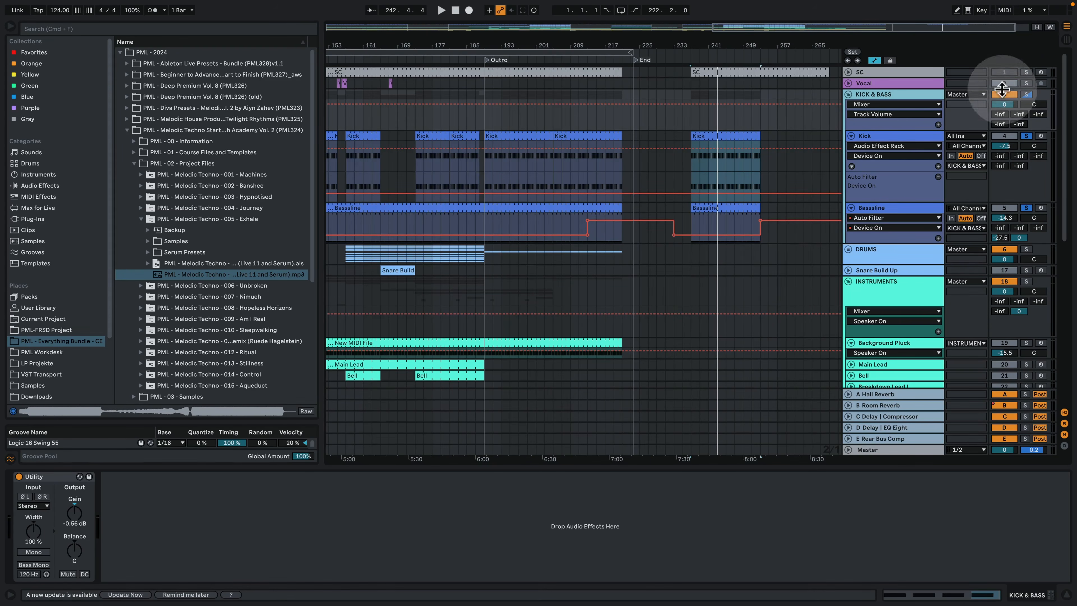
Step: Show the Bassline's send to D Delay and that return's devices, and solo the return during playback from bar 237
click(958, 219)
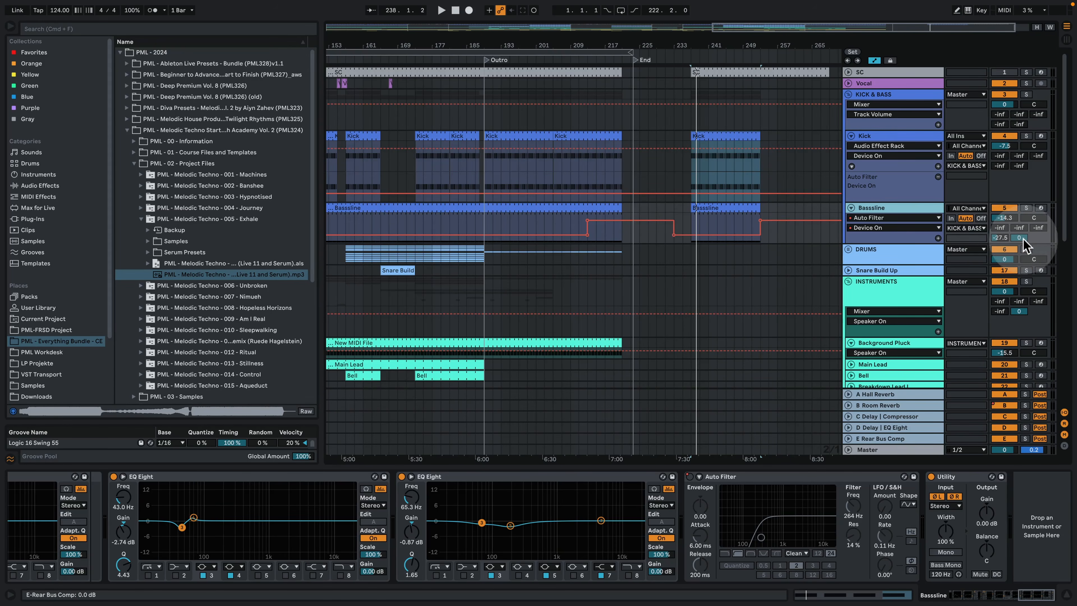
click(1001, 238)
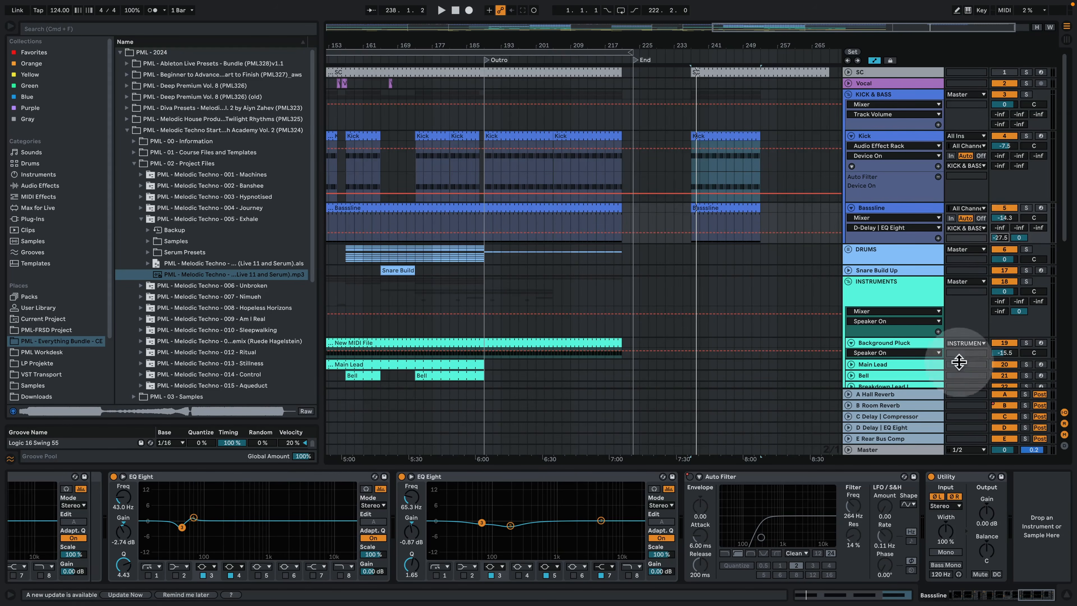
click(898, 431)
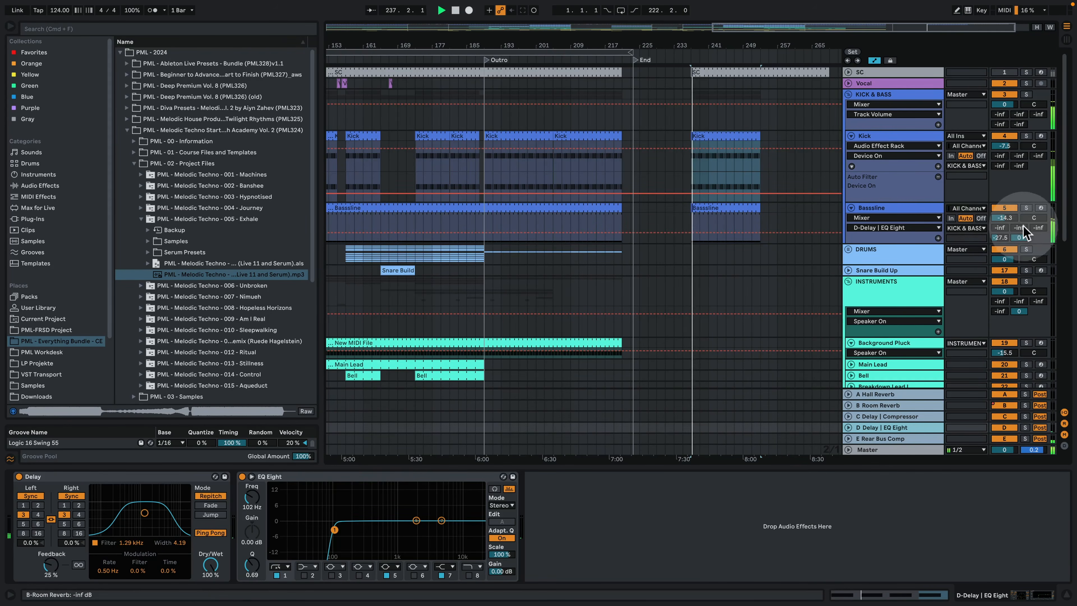
click(1027, 427)
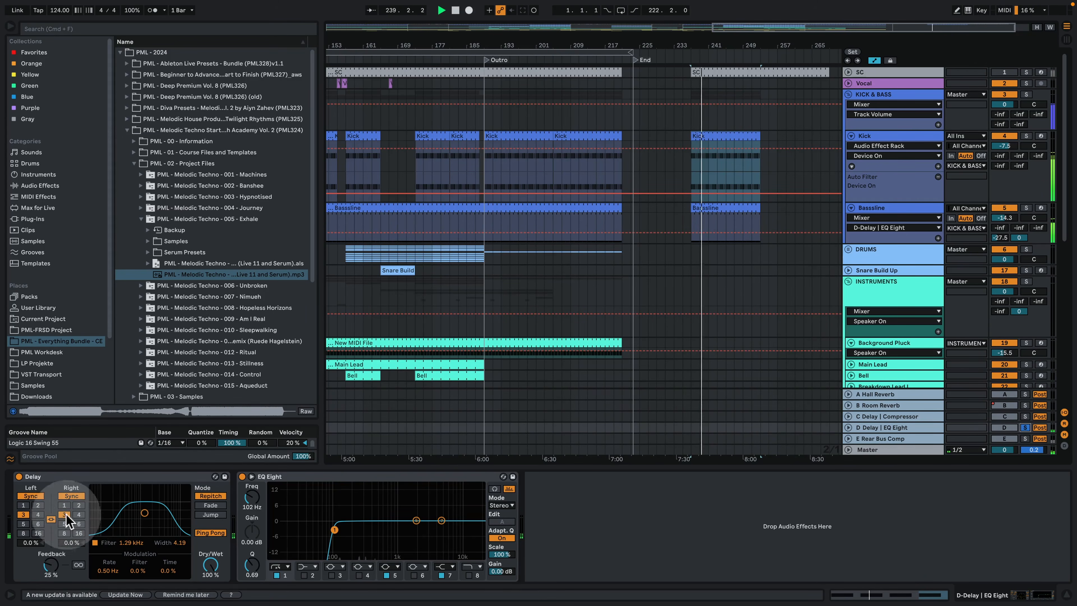
key(space)
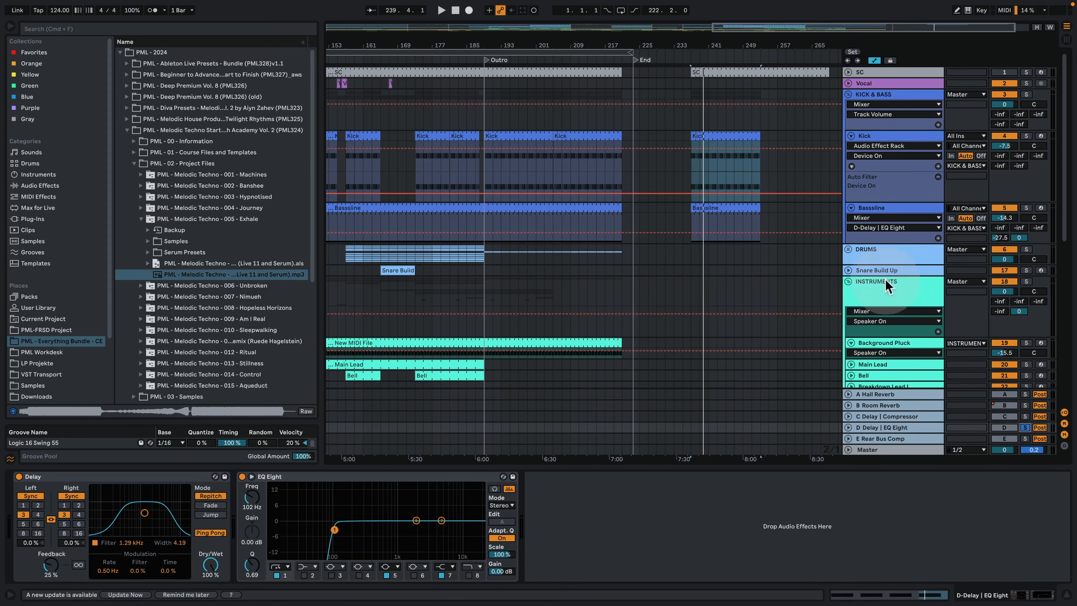
Step: Replay from bar 237 with the D Delay return soloed, then unsolo it and compare playback with the return muted and unmuted
click(773, 232)
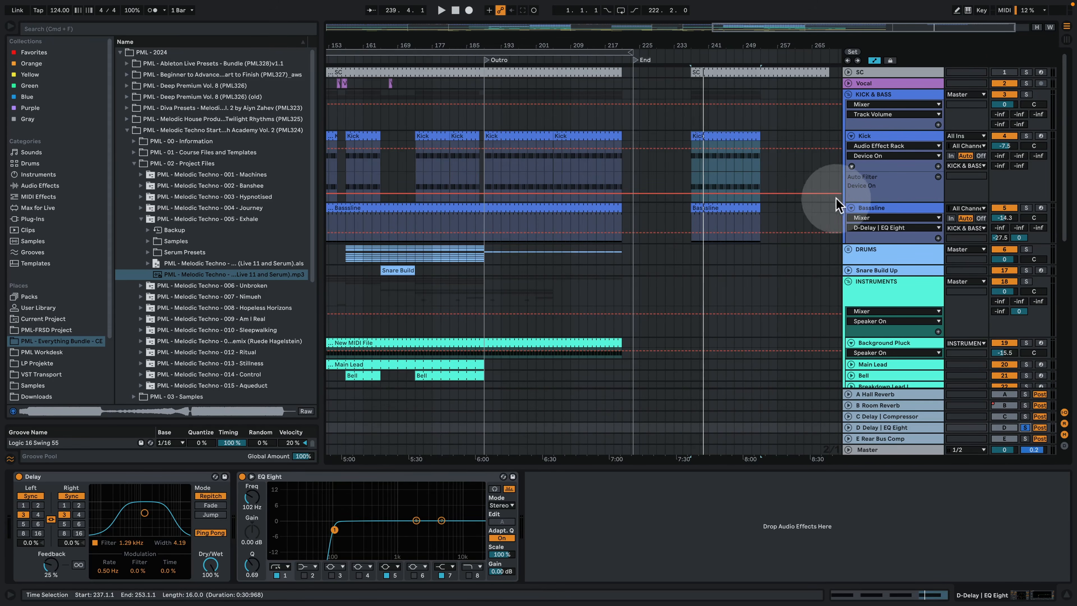
key(space)
key(space)
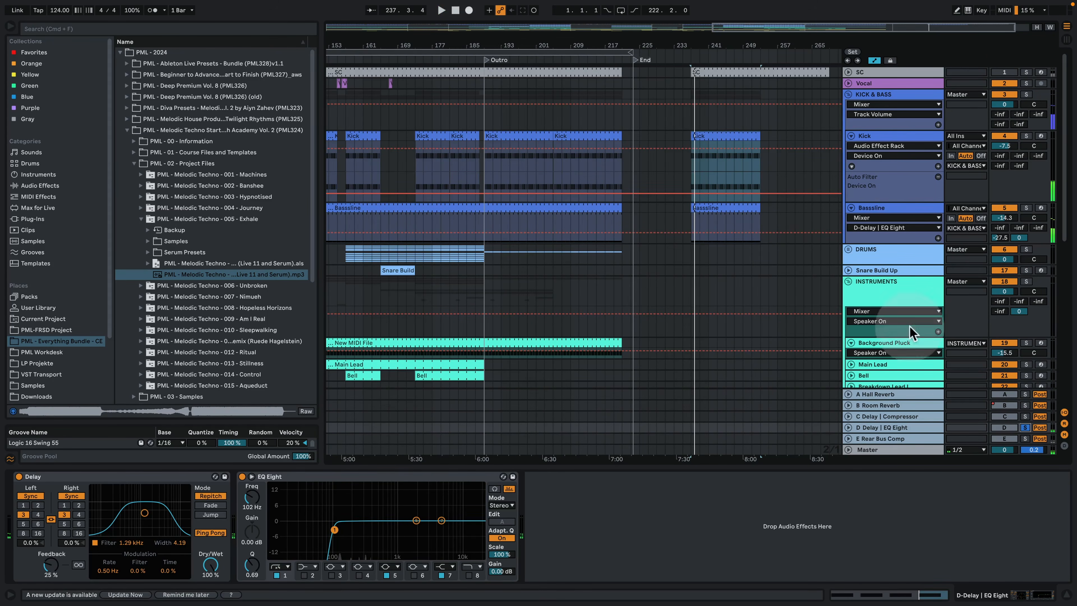
click(1025, 427)
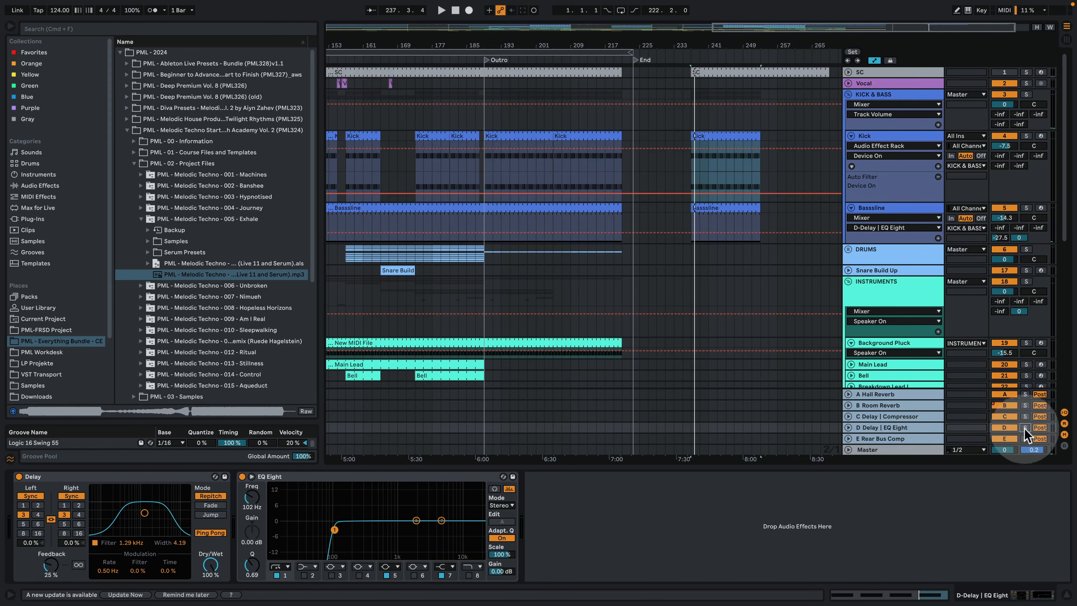
click(1005, 428)
key(space)
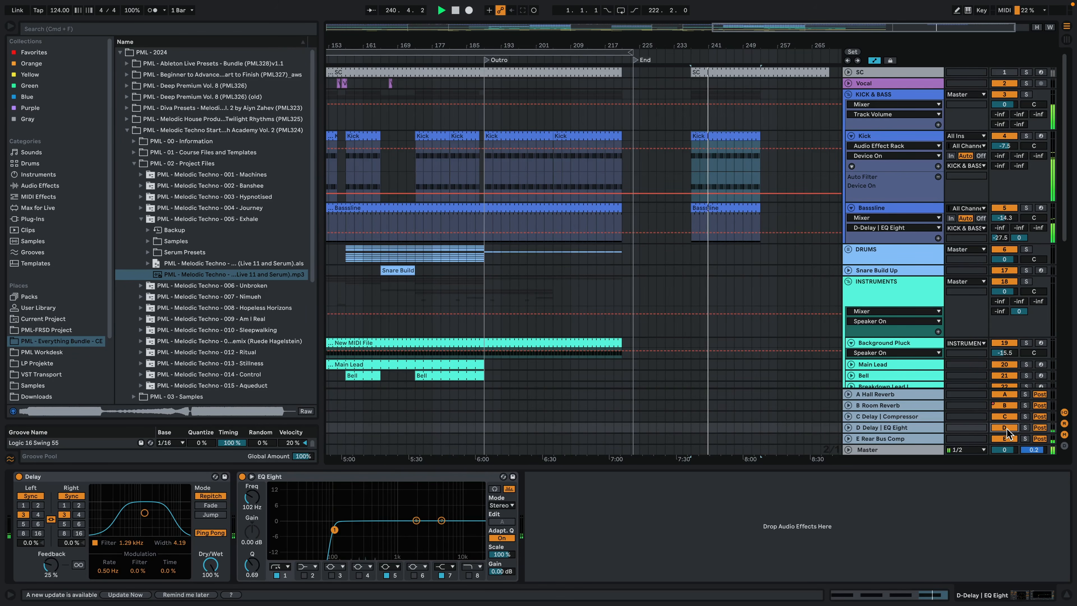
click(1008, 430)
Step: Show the Bassline's send to E Rear Bus Comp and its Glue Compressor, and play from bar 237 soloing the return, Bassline and Kick
click(928, 439)
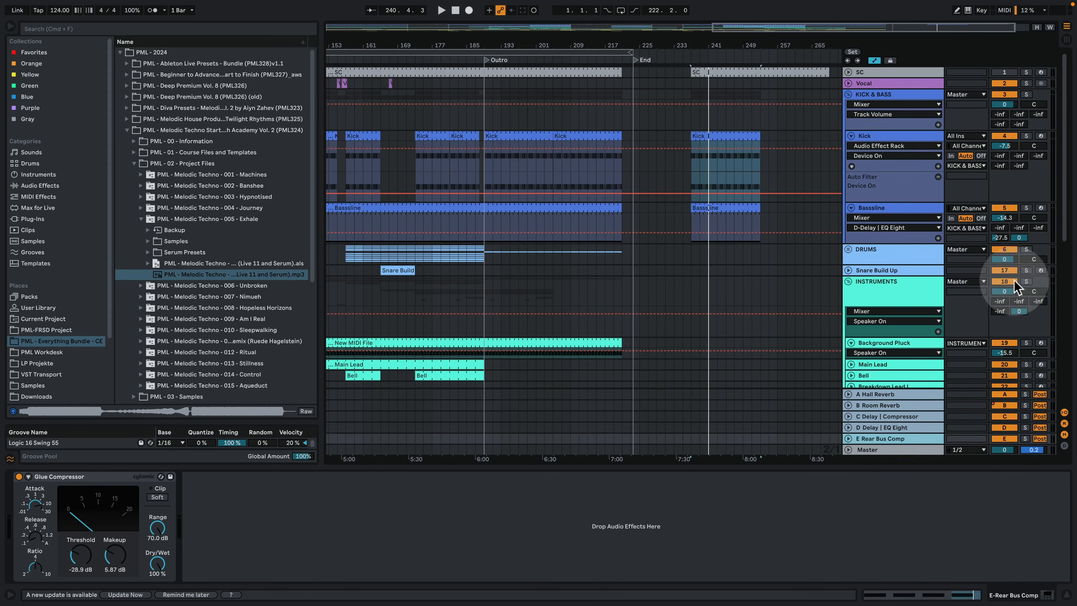
click(1022, 238)
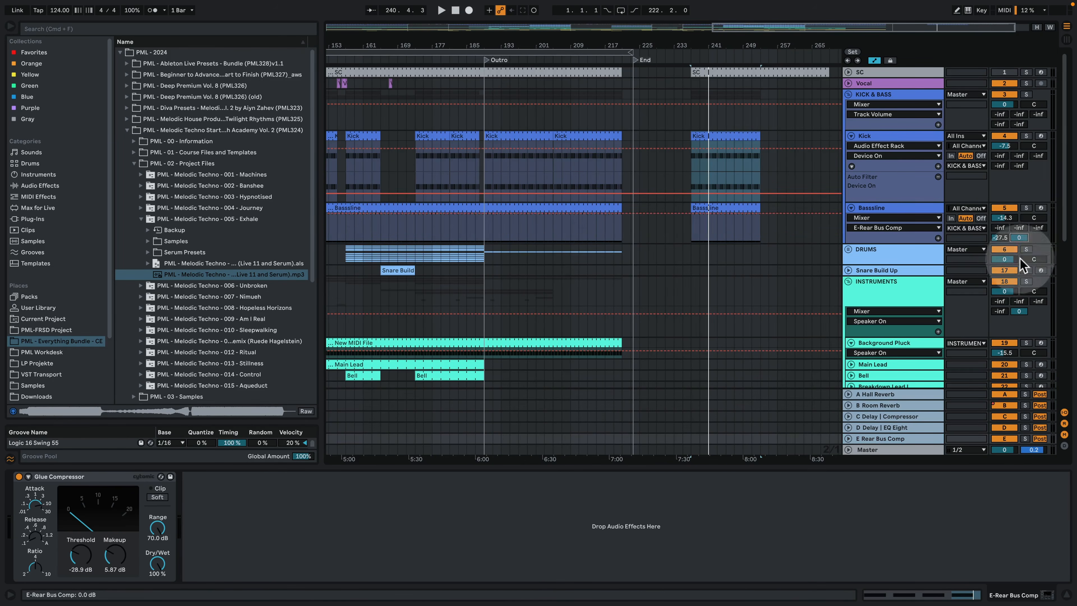
click(1026, 439)
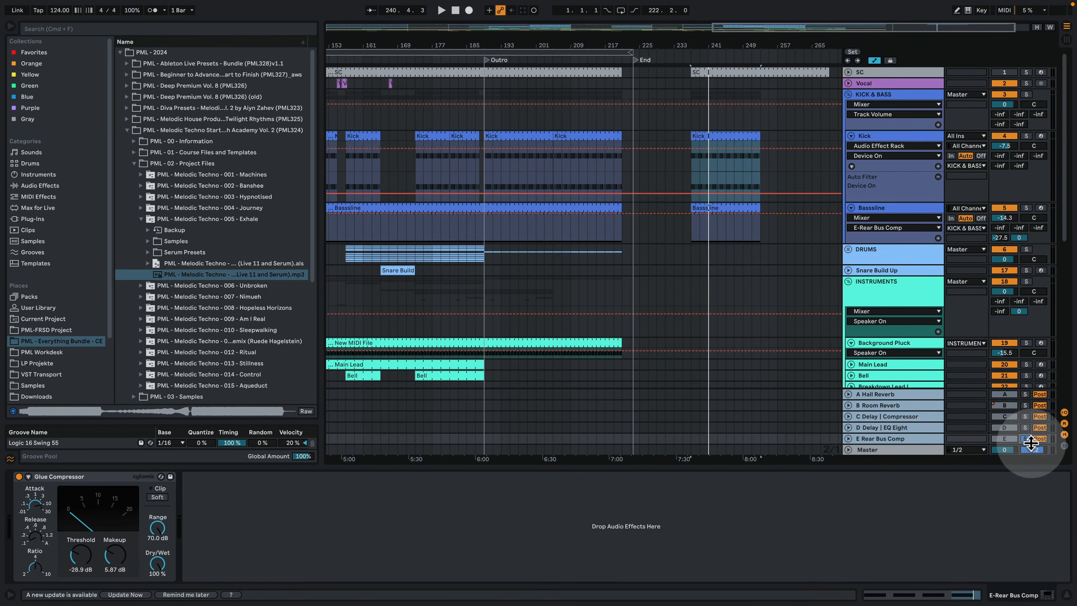
key(space)
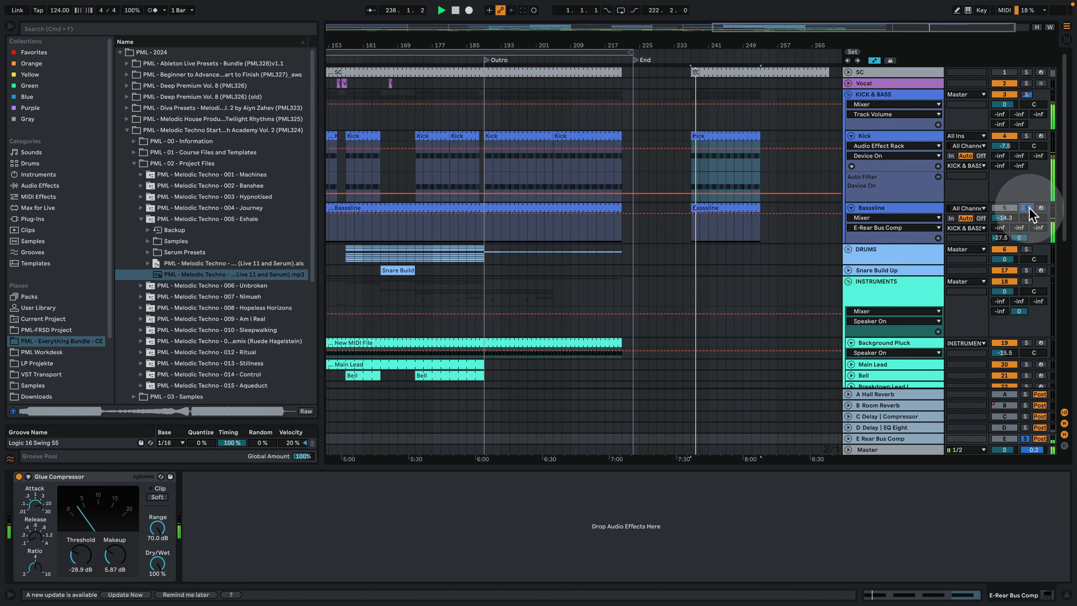
click(1026, 136)
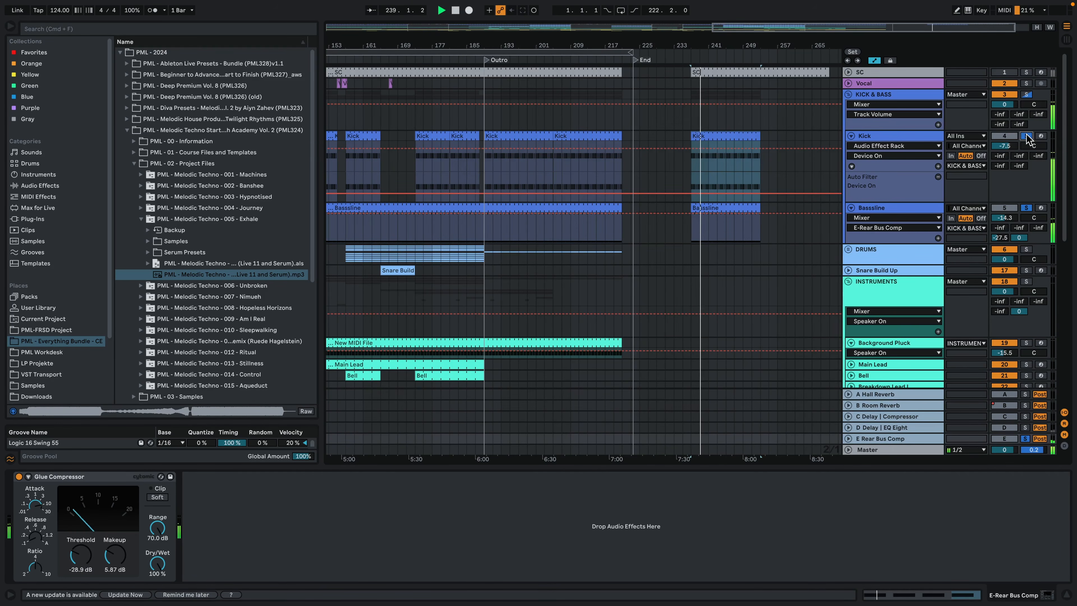
click(1027, 137)
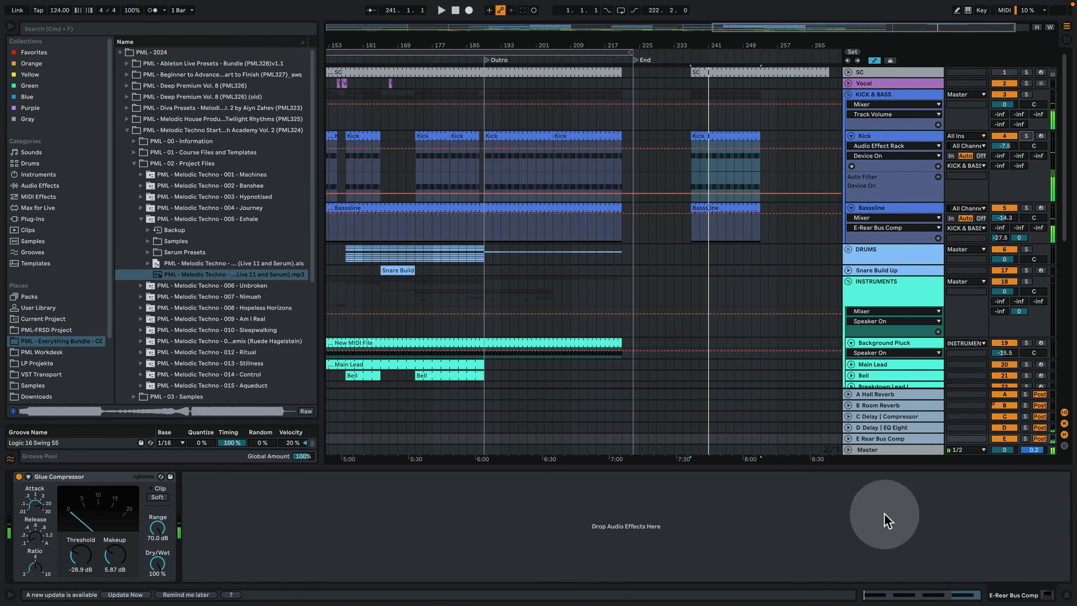
Step: Hide the device view, unfold the DRUMS group to list its tracks and select the CLAP/SNARE group
click(1064, 596)
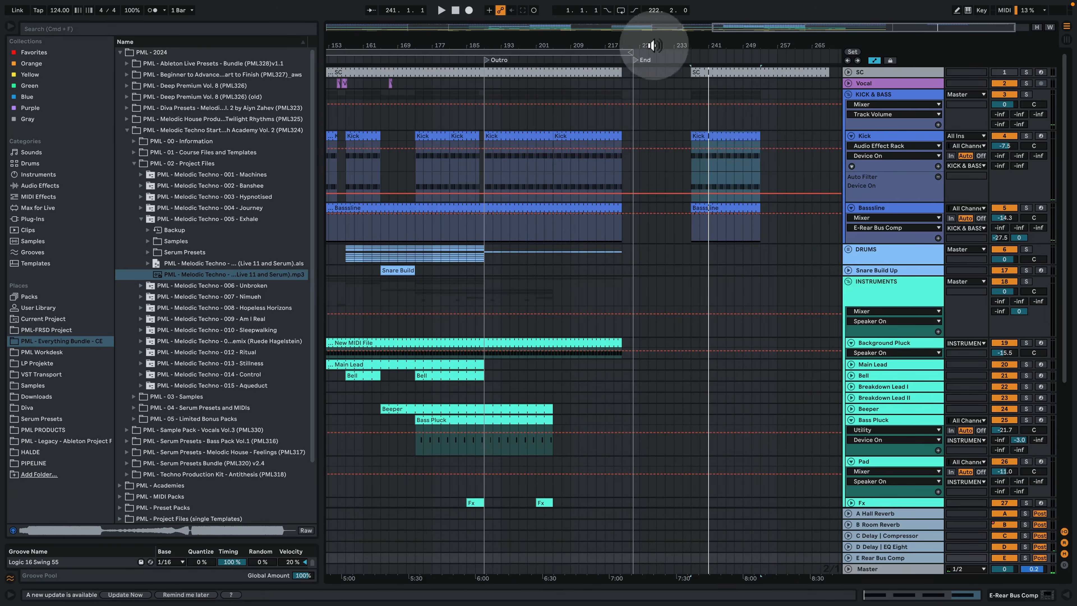
drag(674, 41, 679, 17)
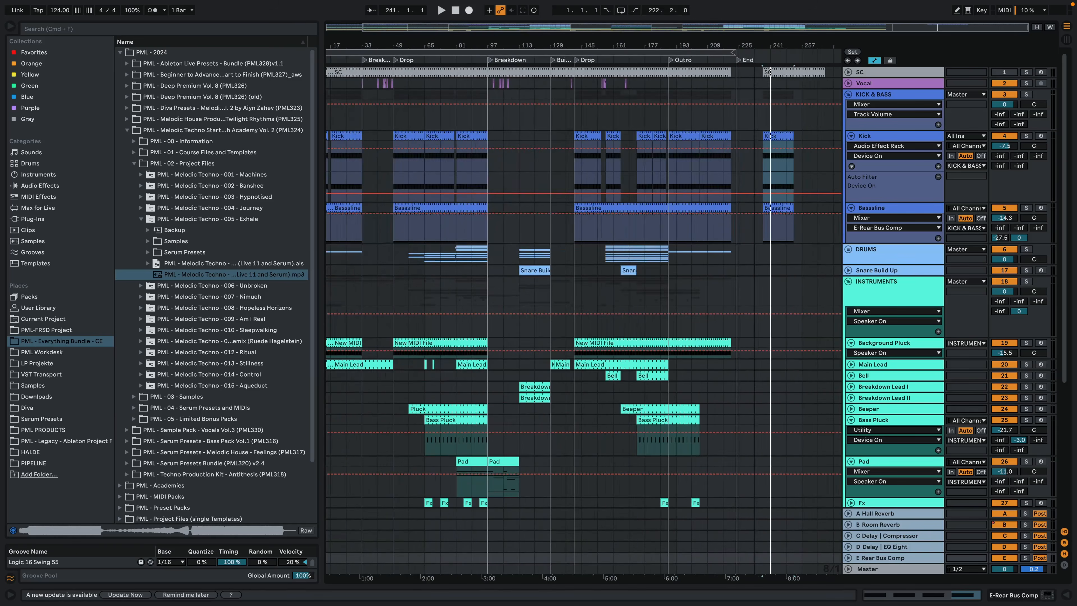
click(848, 249)
click(795, 291)
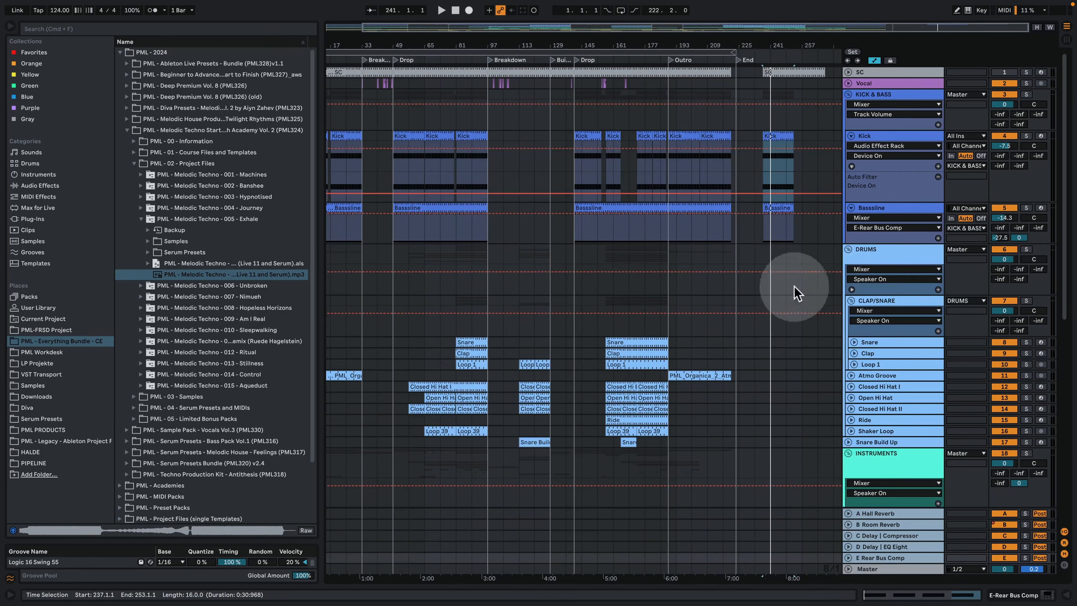
click(880, 257)
click(812, 325)
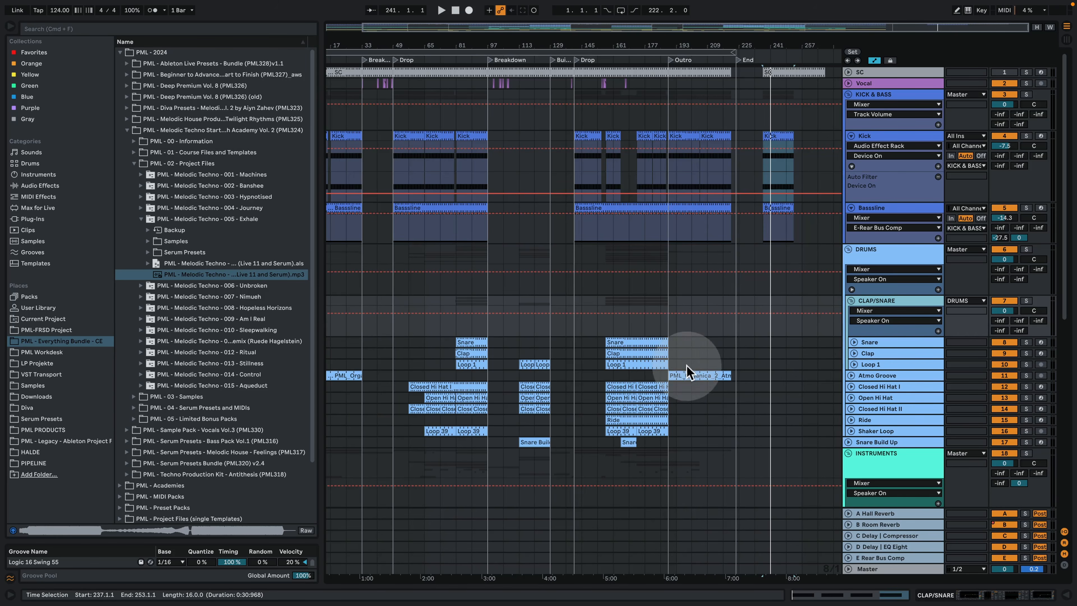
Step: Copy the Snare, Clap and Loop 1 clips from the second Drop past the End marker, starting at bar 237
drag(688, 366, 780, 344)
drag(791, 44, 671, 162)
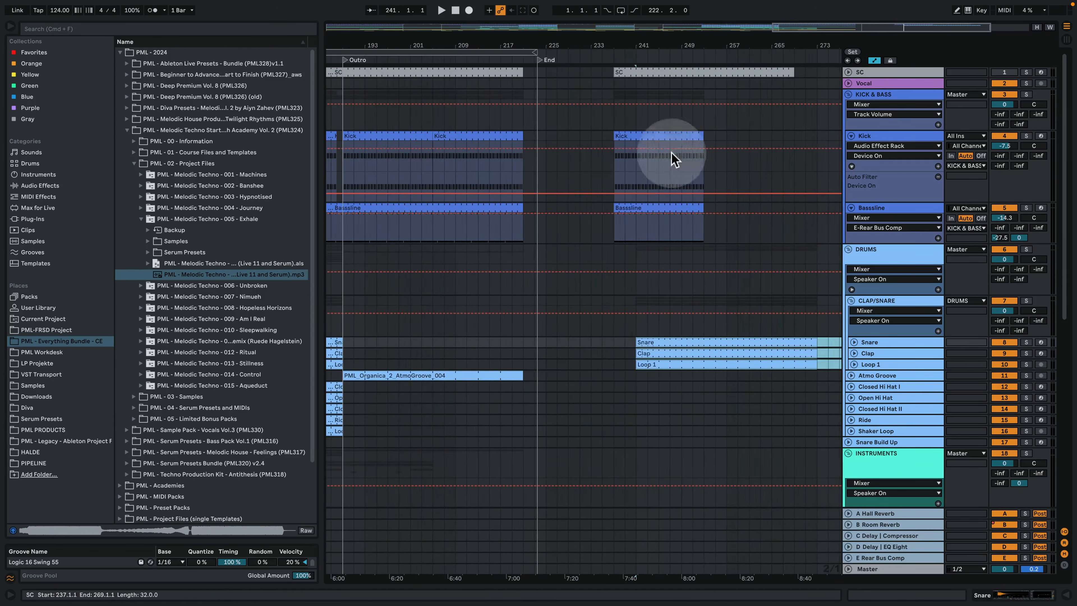
drag(665, 349, 637, 343)
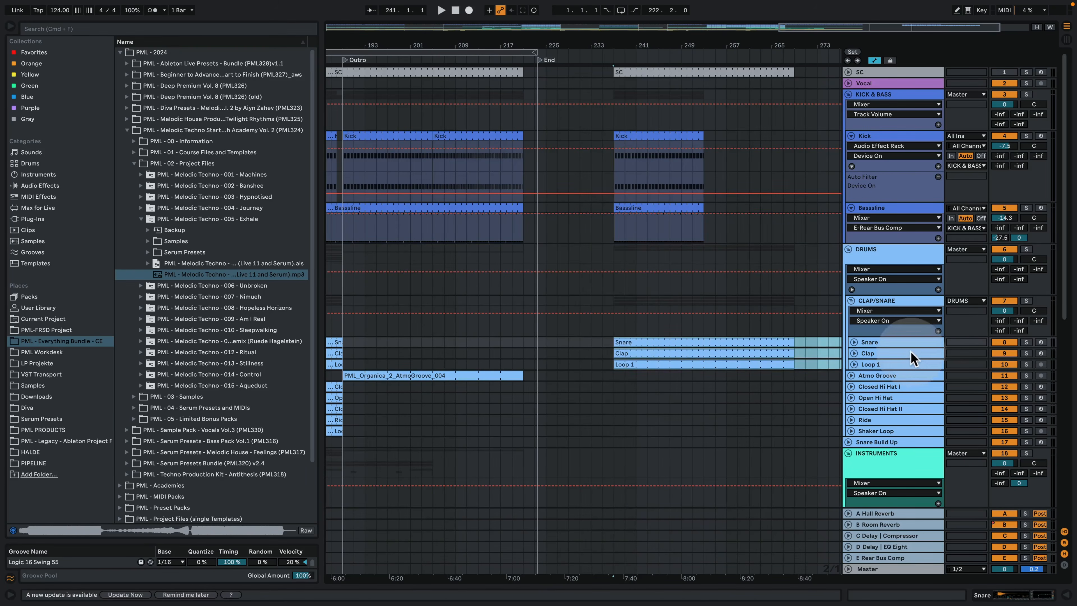
Step: Play from bar 237 with the Snare, Clap and Loop 1 tracks soloed one at a time and then all three together
click(1025, 342)
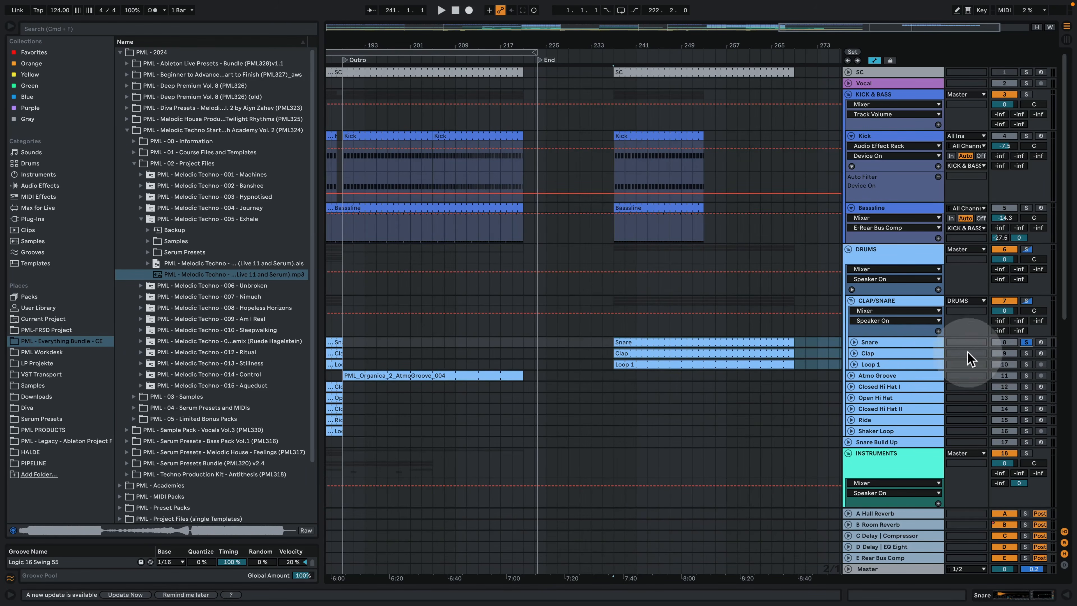
key(space)
click(1026, 353)
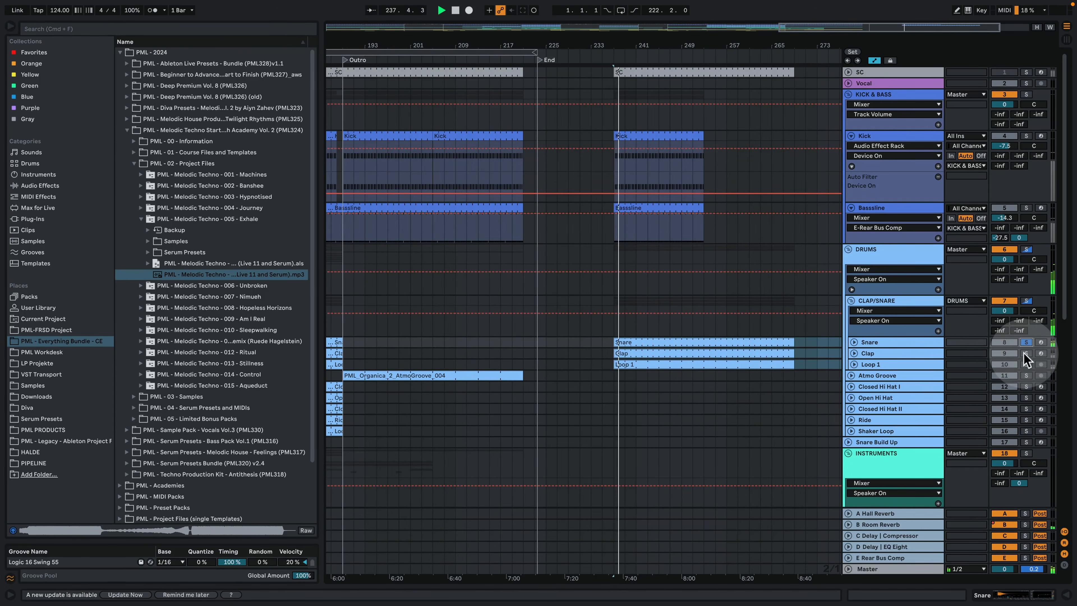
click(920, 354)
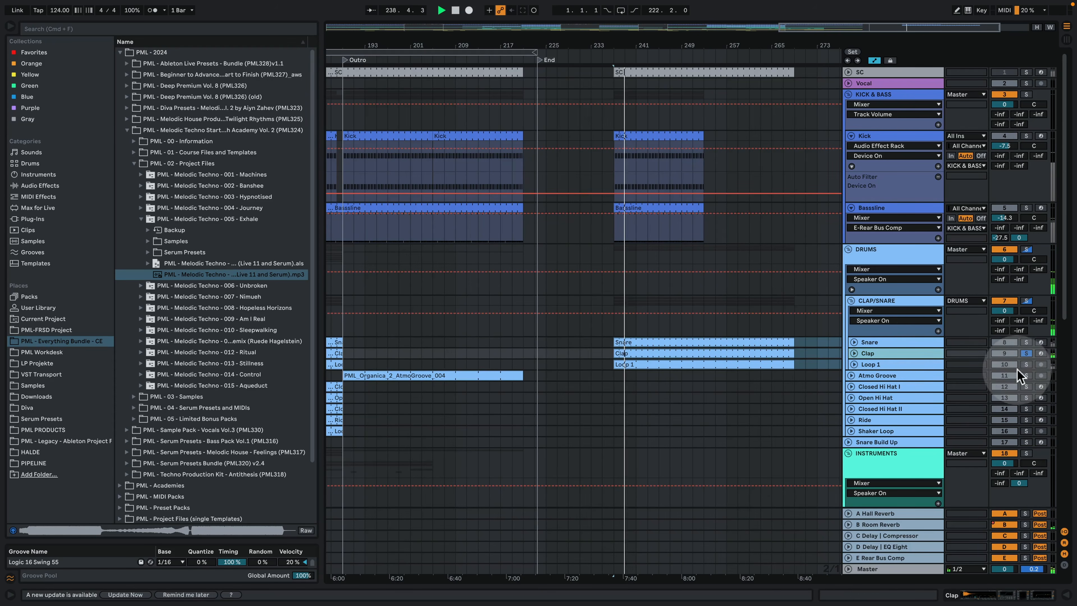
click(1023, 353)
click(1026, 353)
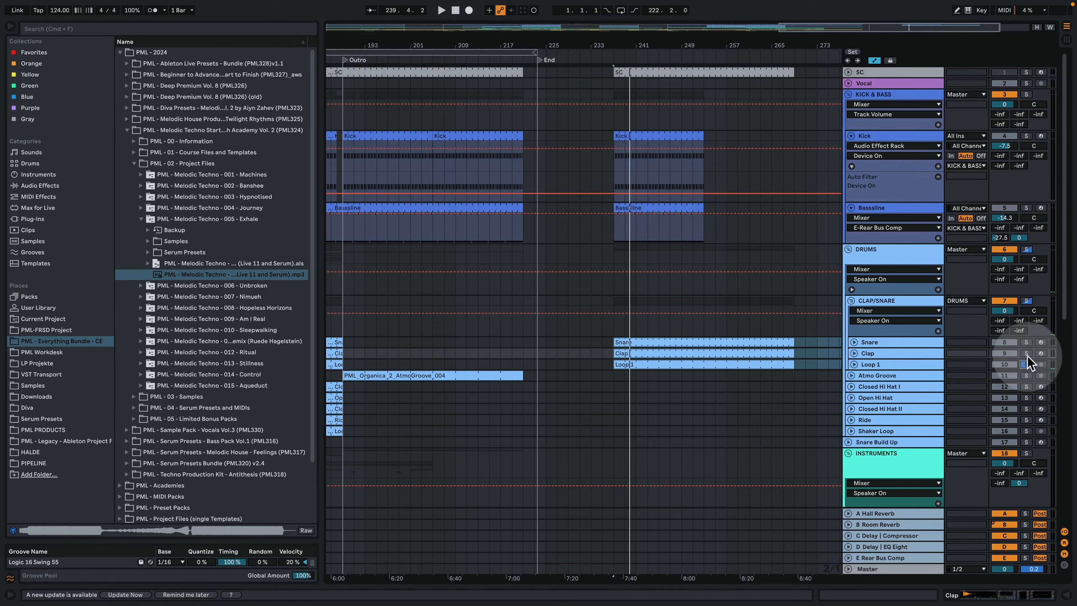
super+click(1027, 342)
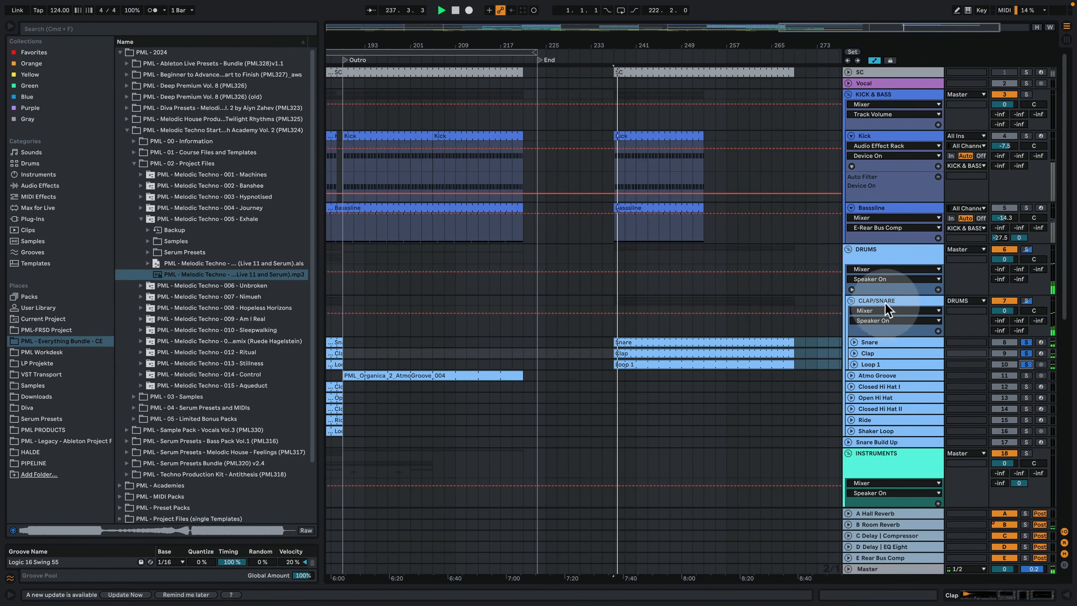
Step: Show the devices of the Snare and Clap tracks in turn and play each layer soloed from bar 237
click(875, 343)
double_click(875, 343)
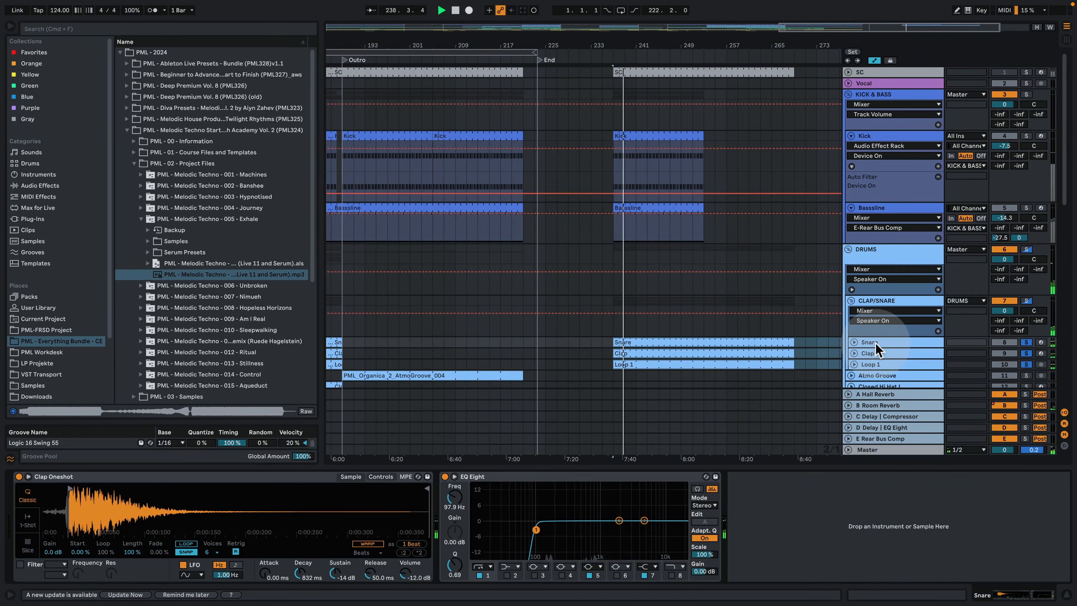
key(space)
click(1027, 342)
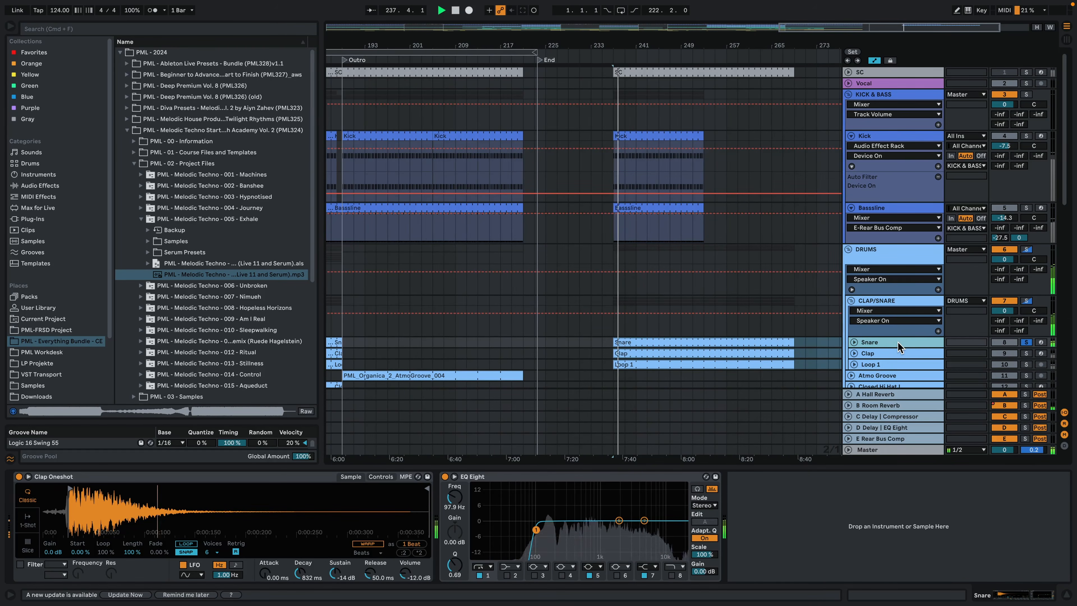
click(899, 353)
click(1026, 352)
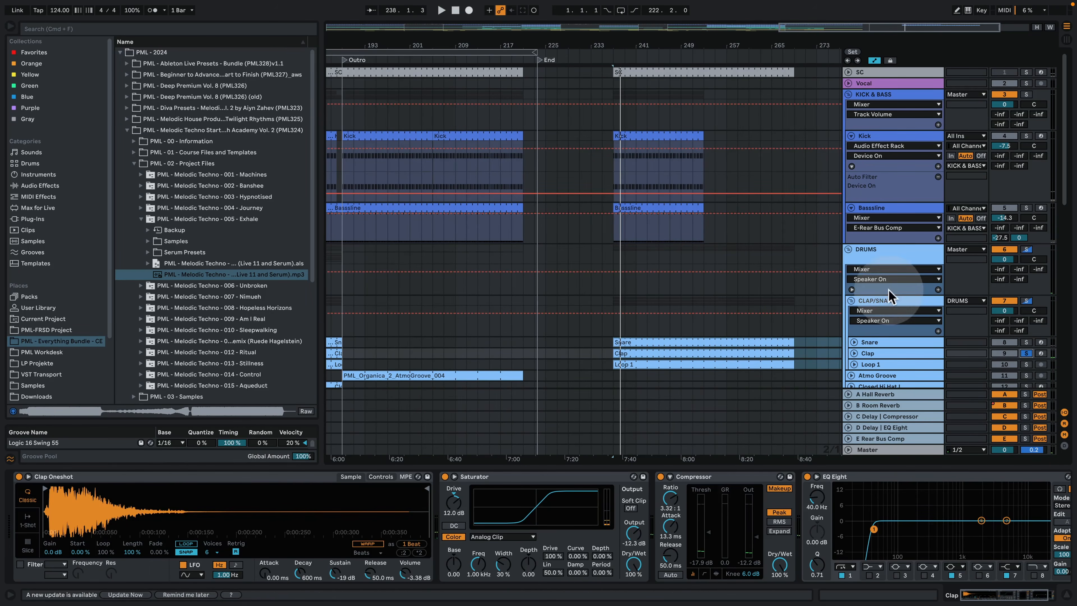
Step: Solo Loop 1 and play it from bar 237, then unfold the track and zoom in on its waveform
click(1026, 364)
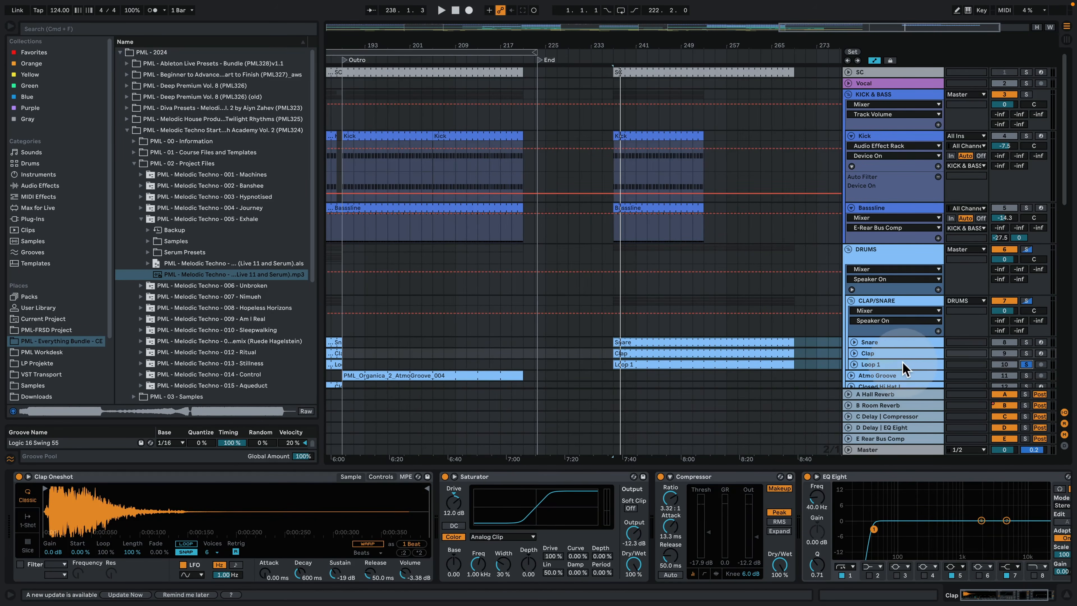
click(903, 366)
click(855, 365)
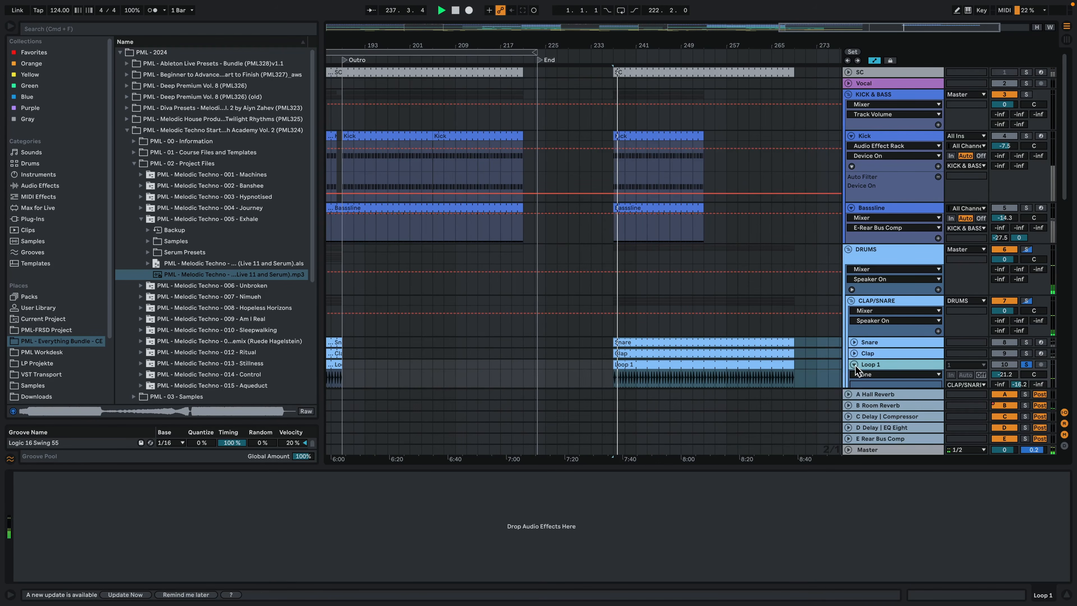
mouse_move(620, 43)
mouse_down()
mouse_move(797, 369)
mouse_move(600, 41)
mouse_up()
scroll(578, 210, down, 5)
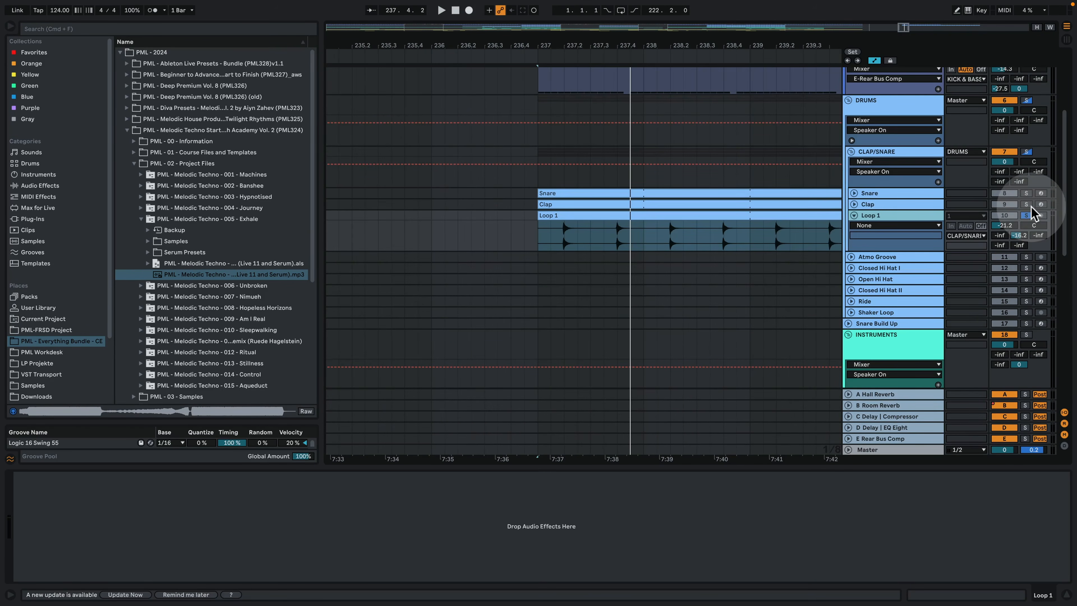
Step: Show the CLAP/SNARE group's effect chain and play from bar 237 with its three layers soloed, then with all solos off
click(905, 152)
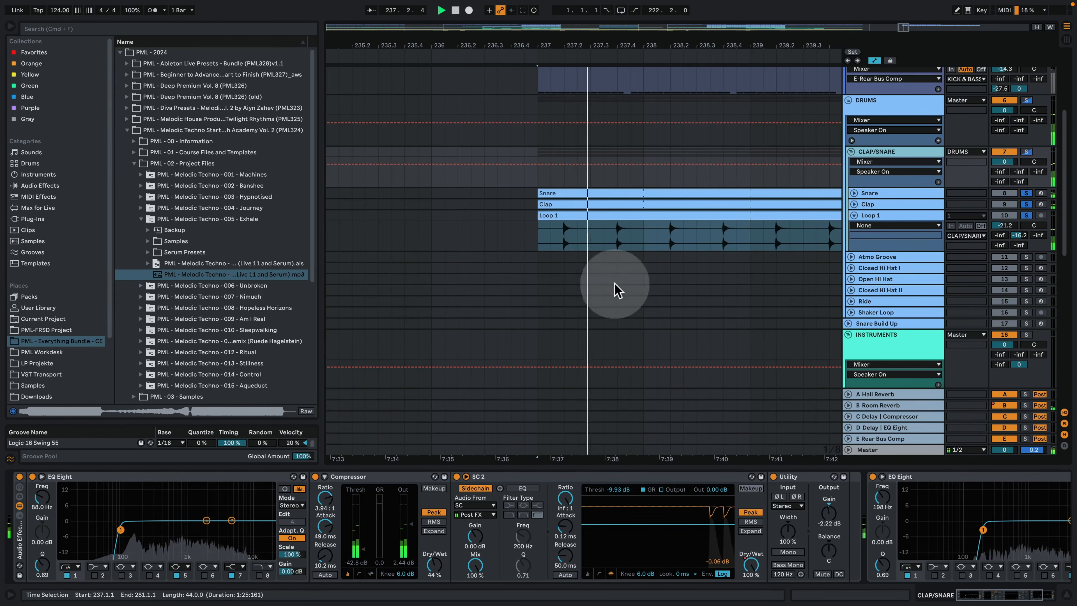
drag(598, 43, 478, 12)
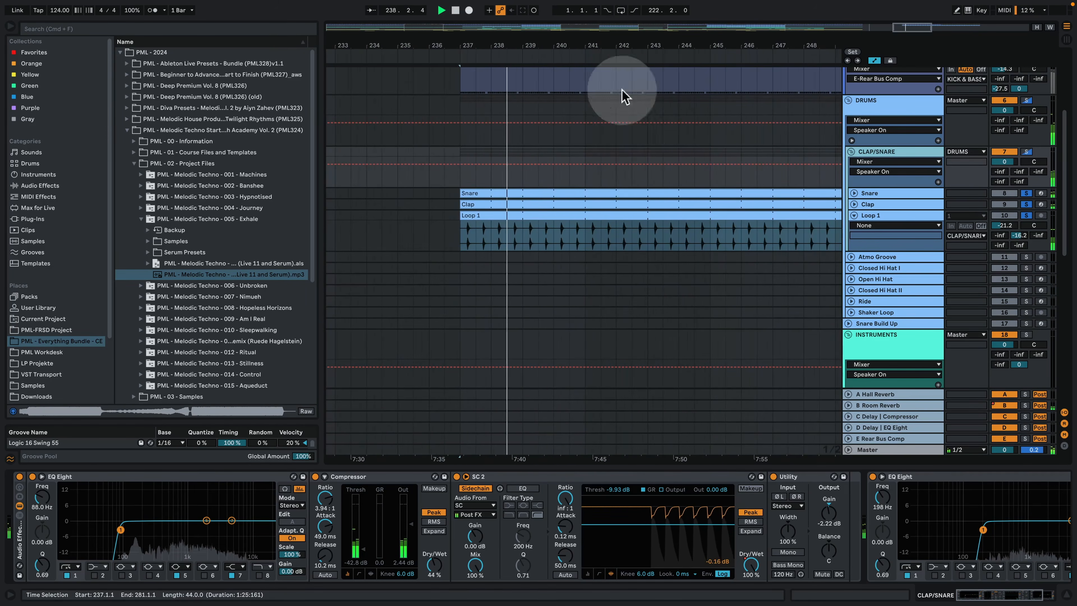
key(space)
click(1027, 193)
click(1026, 193)
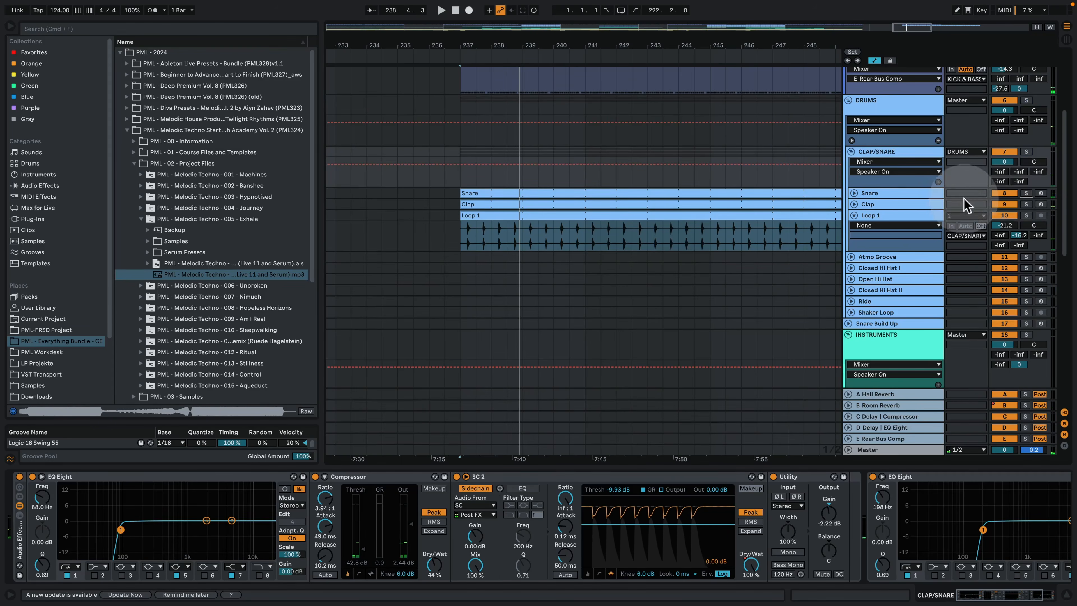
key(space)
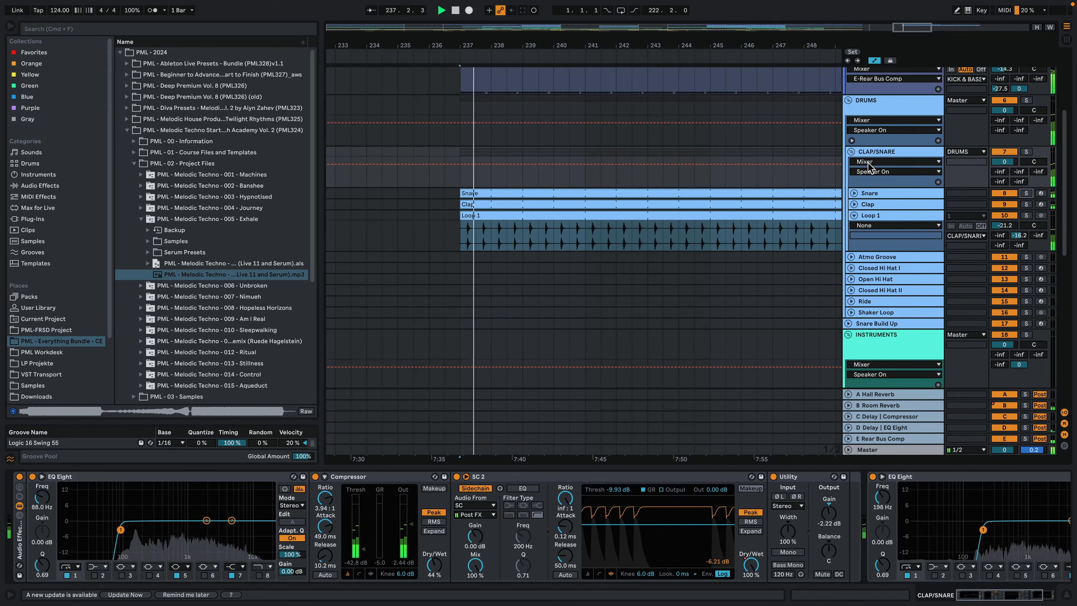
drag(557, 44, 617, 51)
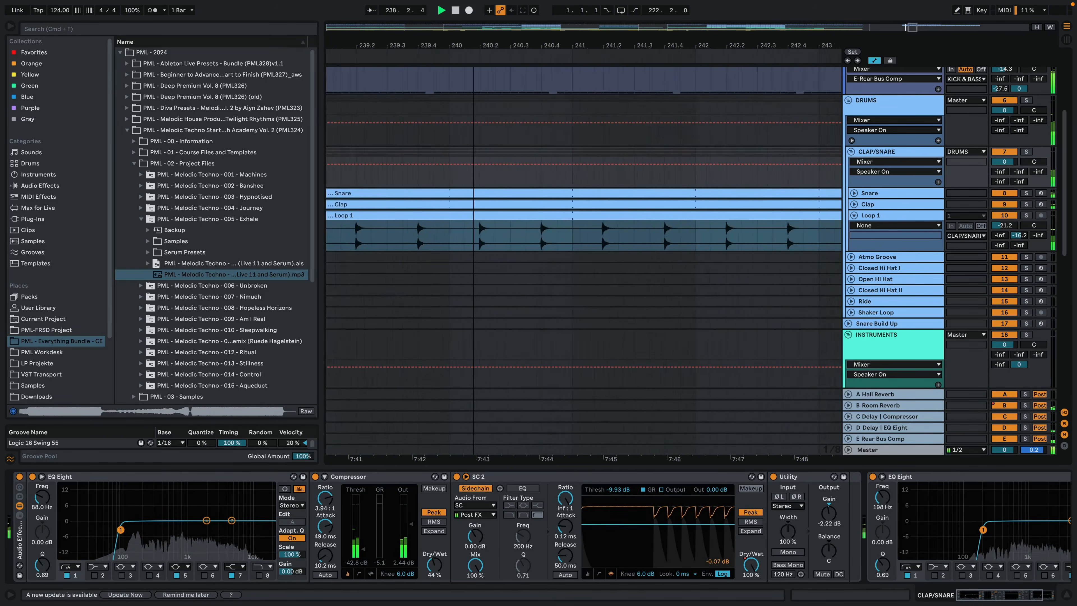
key(space)
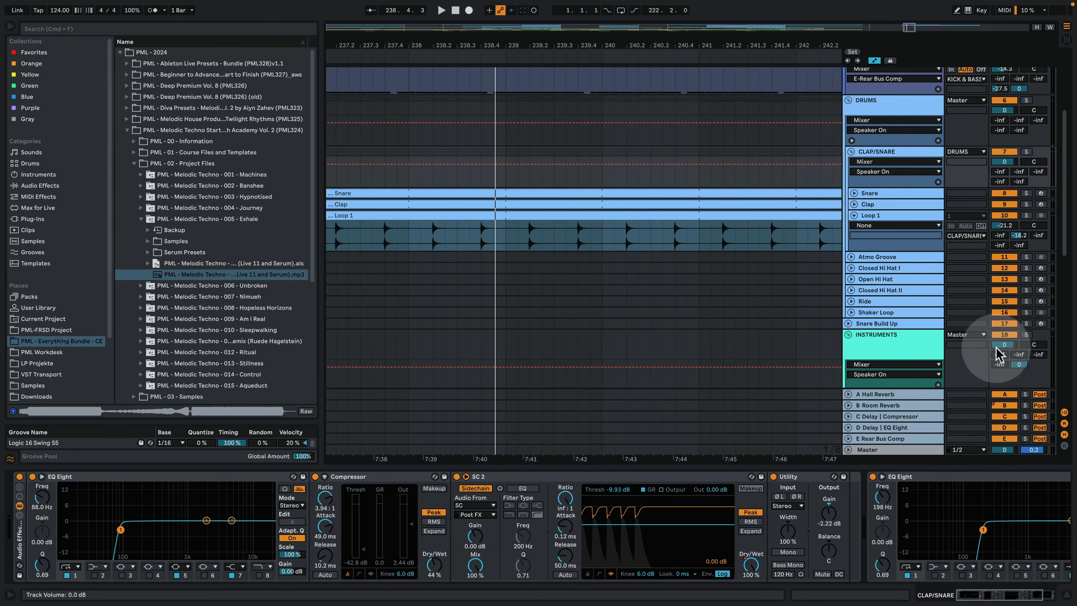
Step: Show the B Room Reverb return's Reverb device and play from bar 237 with the return soloed, then unsoloed
click(958, 405)
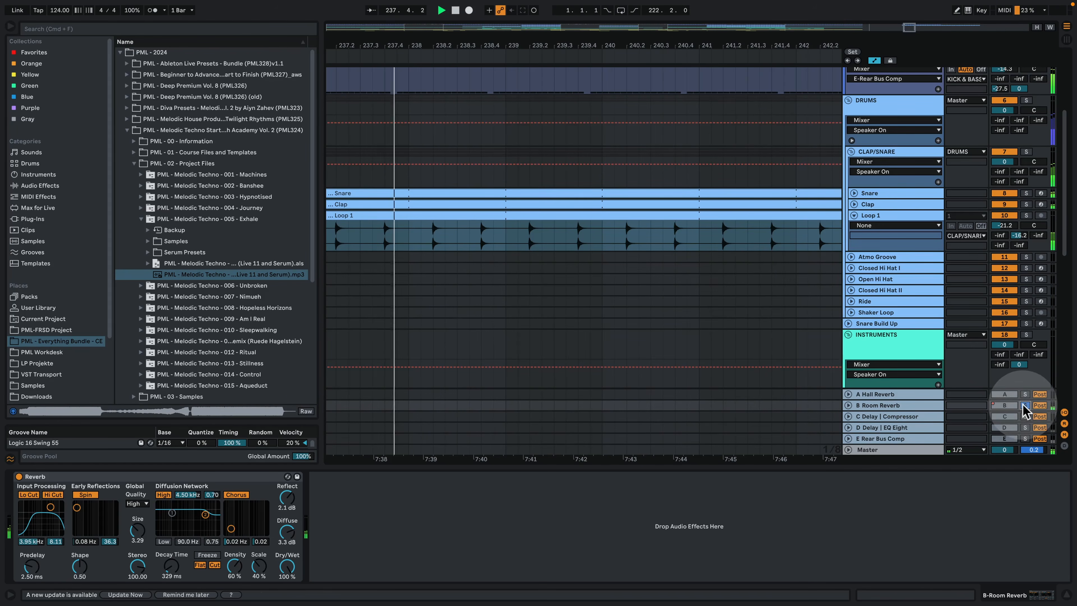
drag(562, 33, 521, 53)
scroll(615, 344, up, 5)
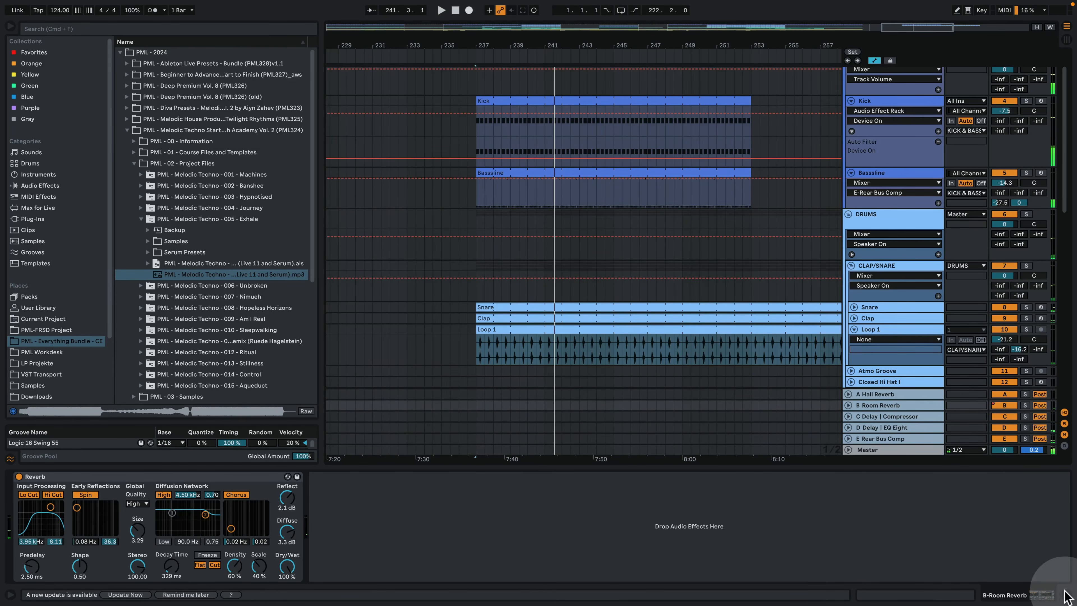
Step: Hide the device view, unfold the Open Hi Hat track and copy its clip from the second Drop to bar 237
click(1066, 595)
drag(702, 46, 701, 11)
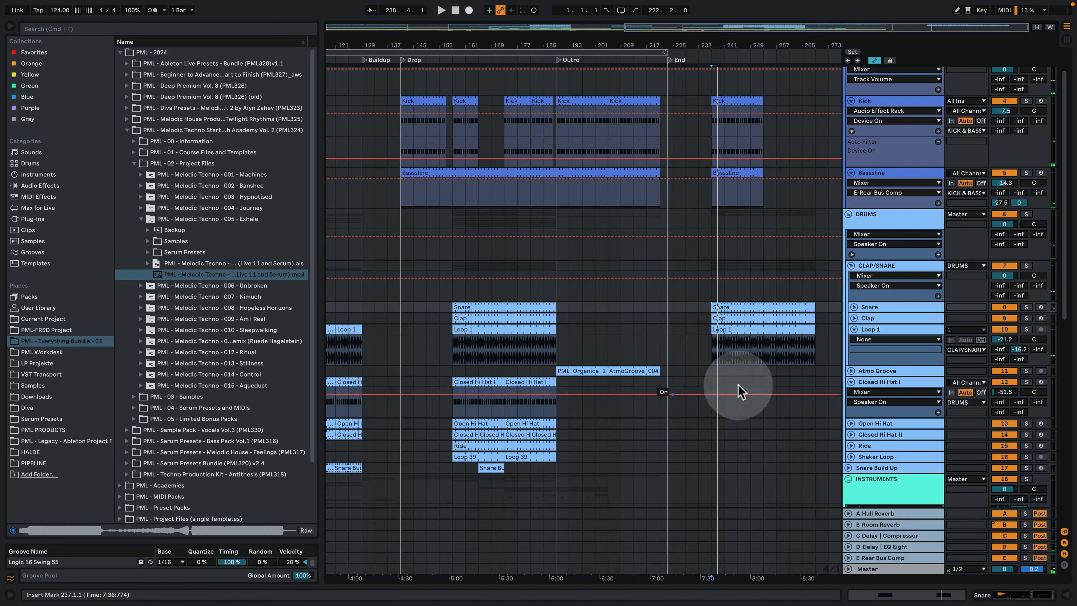
click(851, 424)
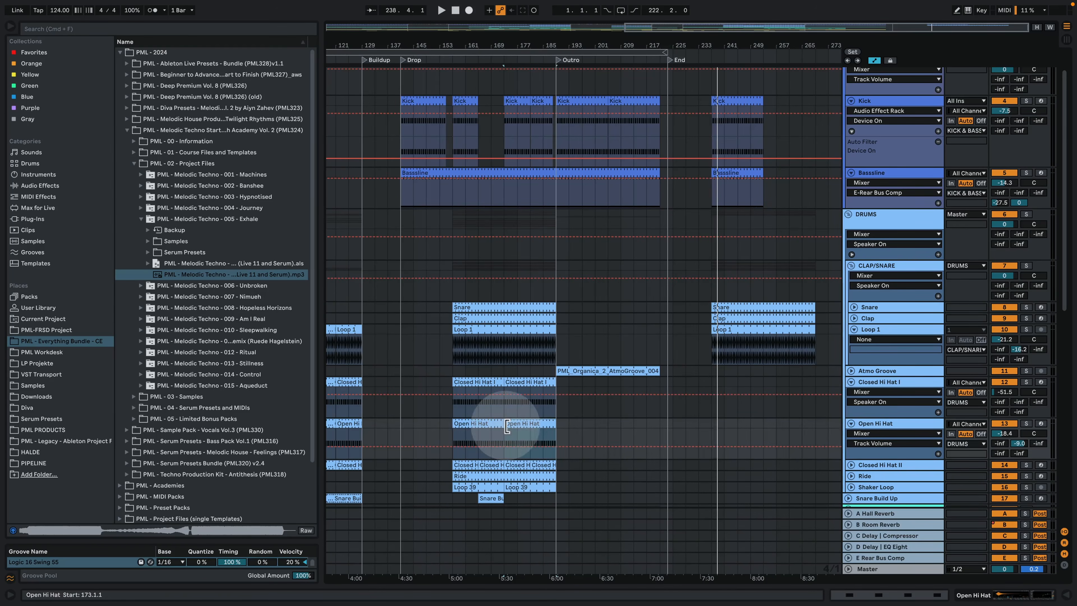
drag(483, 422, 733, 441)
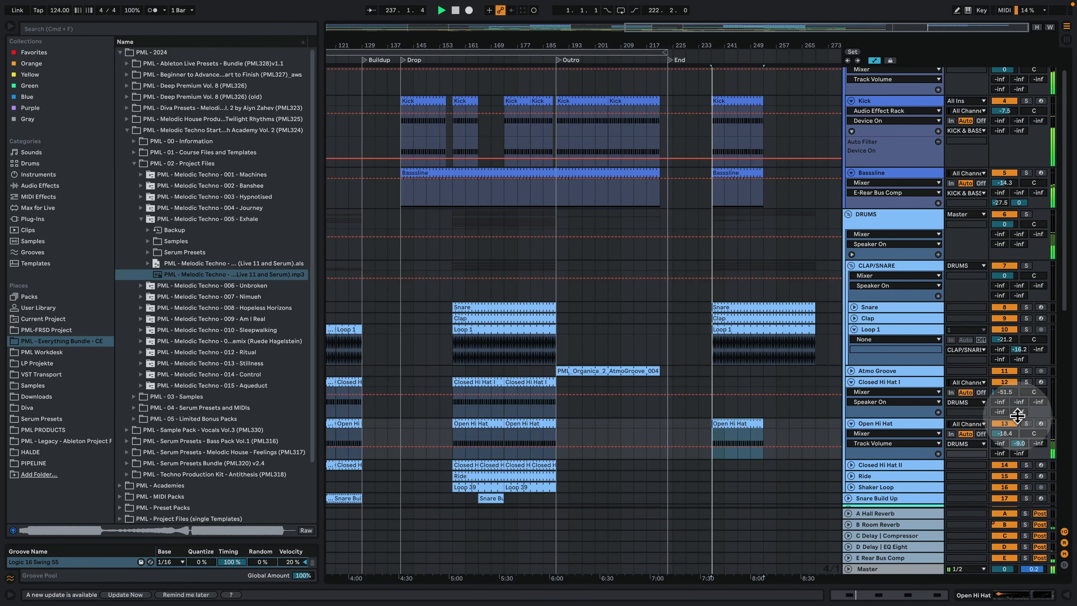
Step: Show the Open Hi Hat's devices during playback, then open the copied clip and examine its C3 notes on each beat
double_click(916, 424)
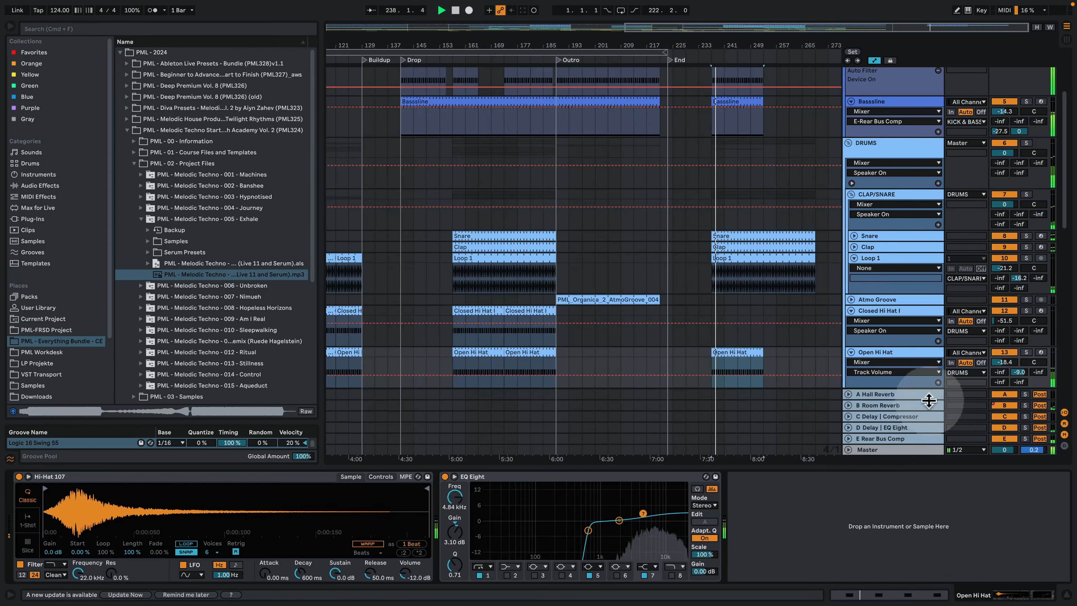
click(1067, 595)
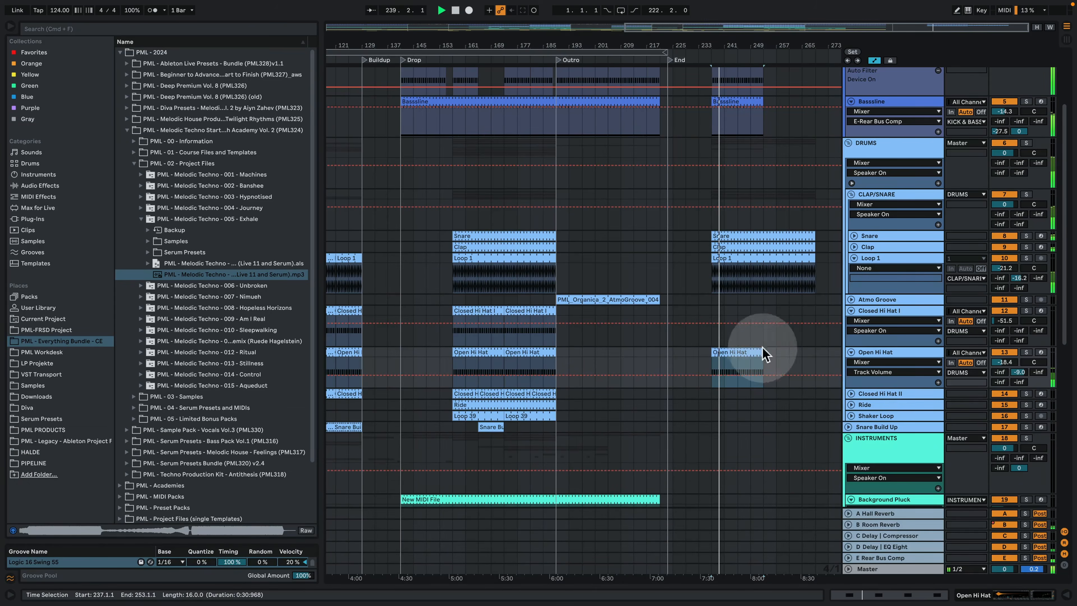
double_click(745, 354)
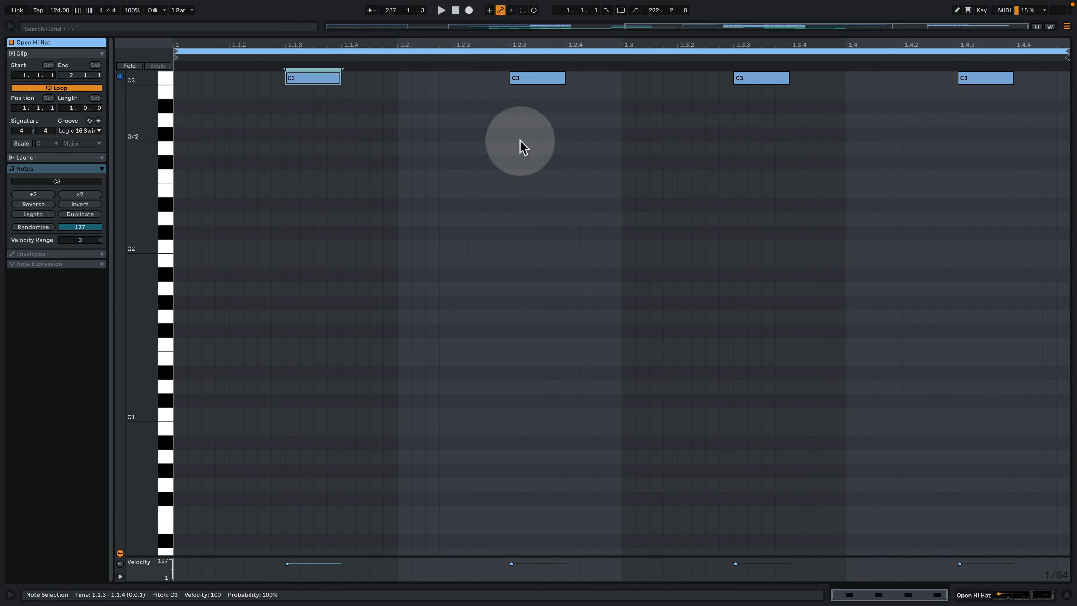
drag(546, 100, 579, 78)
drag(739, 117, 793, 74)
drag(970, 102, 999, 64)
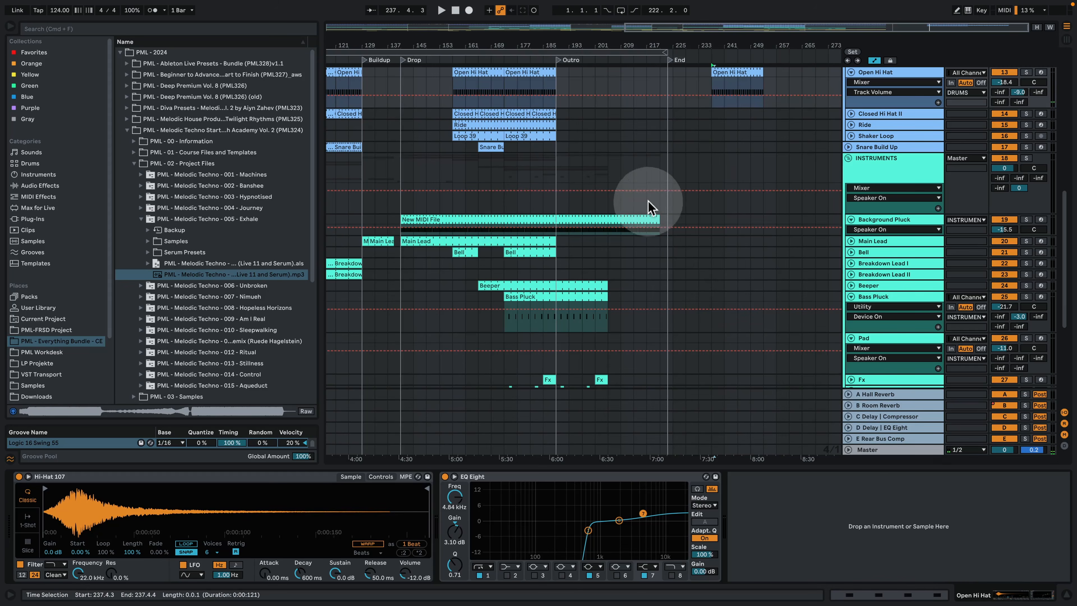
Step: Copy a Closed Hi Hat II clip from the second Drop to bar 237 and play it alongside the Open Hi Hat
scroll(650, 210, up, 3)
click(524, 167)
drag(529, 163, 726, 165)
key(space)
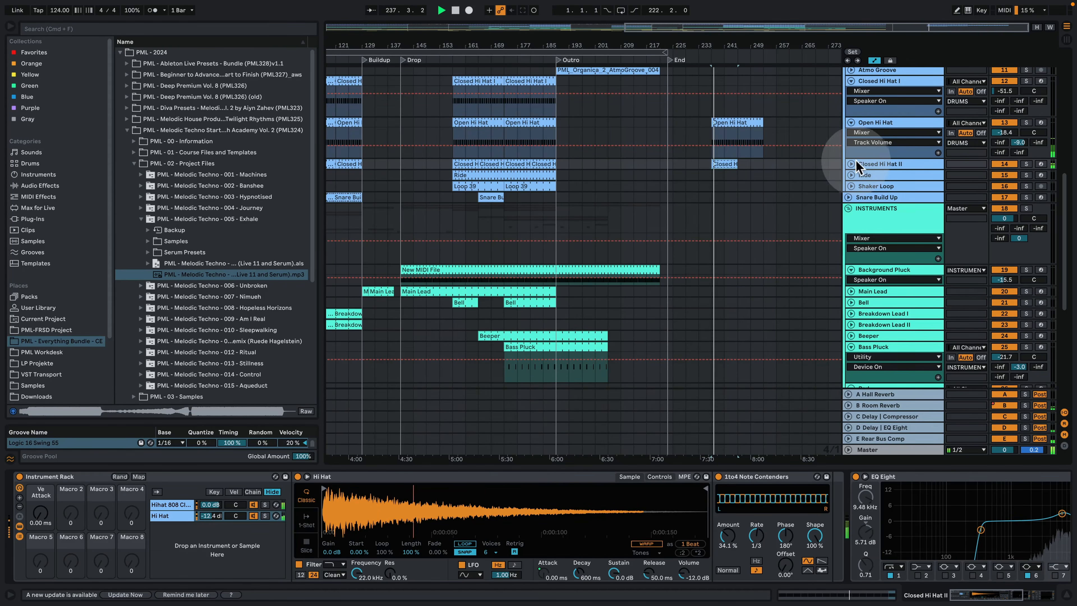
key(space)
Step: Open the copied Closed Hi Hat II clip, zoom in on its C3 notes and view the available grooves
double_click(724, 164)
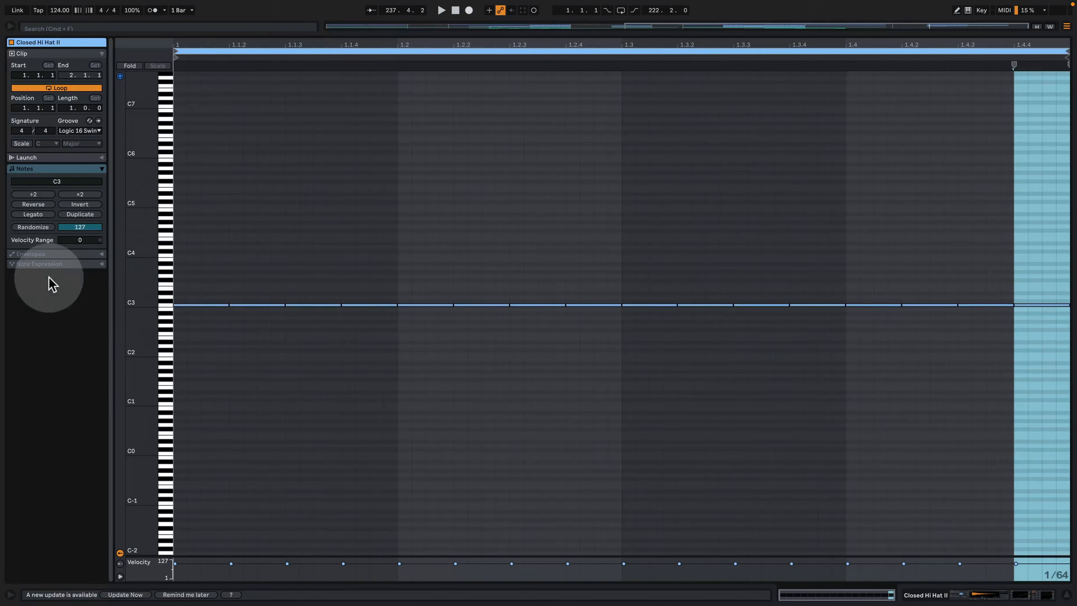
drag(142, 324, 140, 304)
click(78, 130)
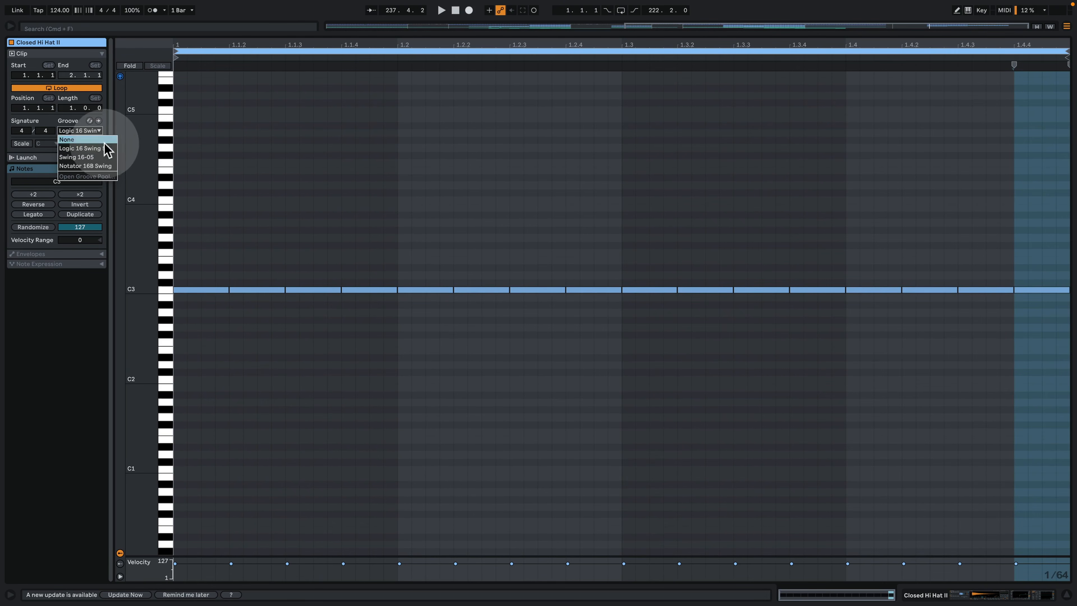
click(399, 185)
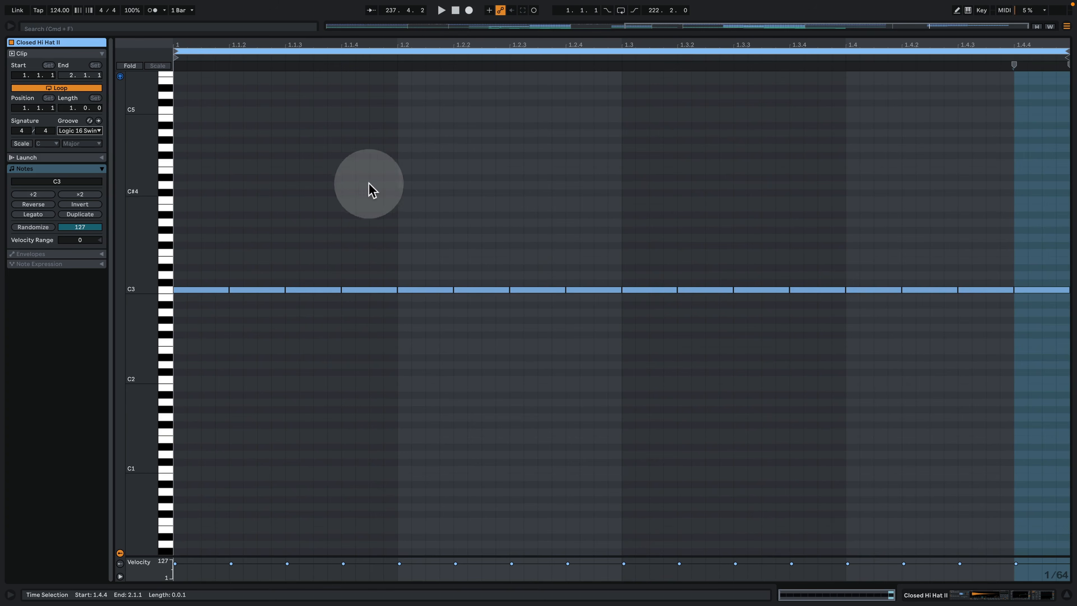
click(358, 182)
Step: Commit the clip's Logic 16 Swing groove to its notes, examine their timing up close, then undo the commit
click(99, 122)
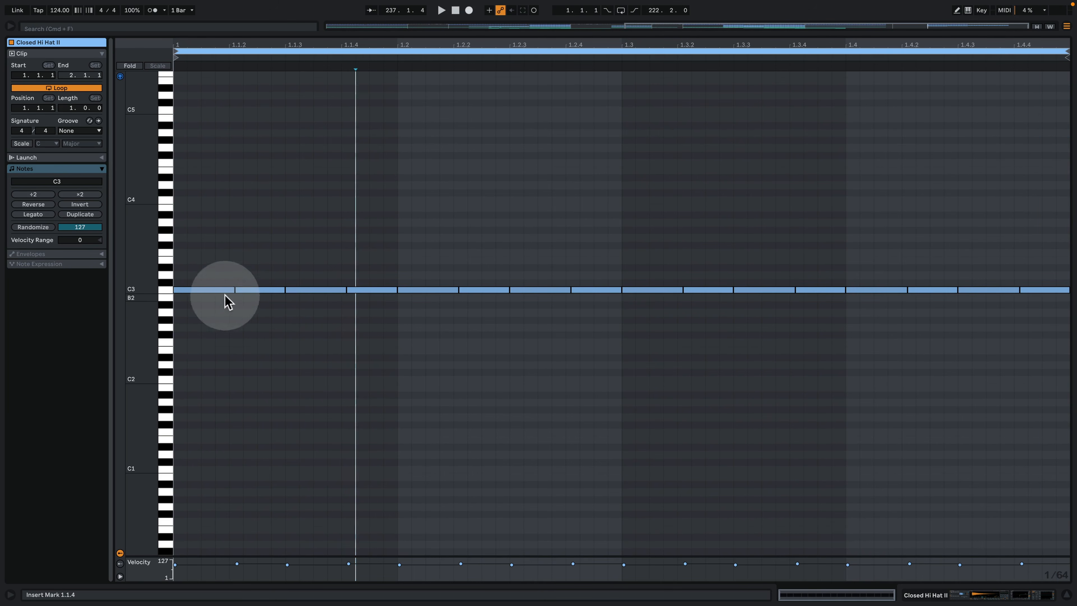
drag(151, 288, 163, 288)
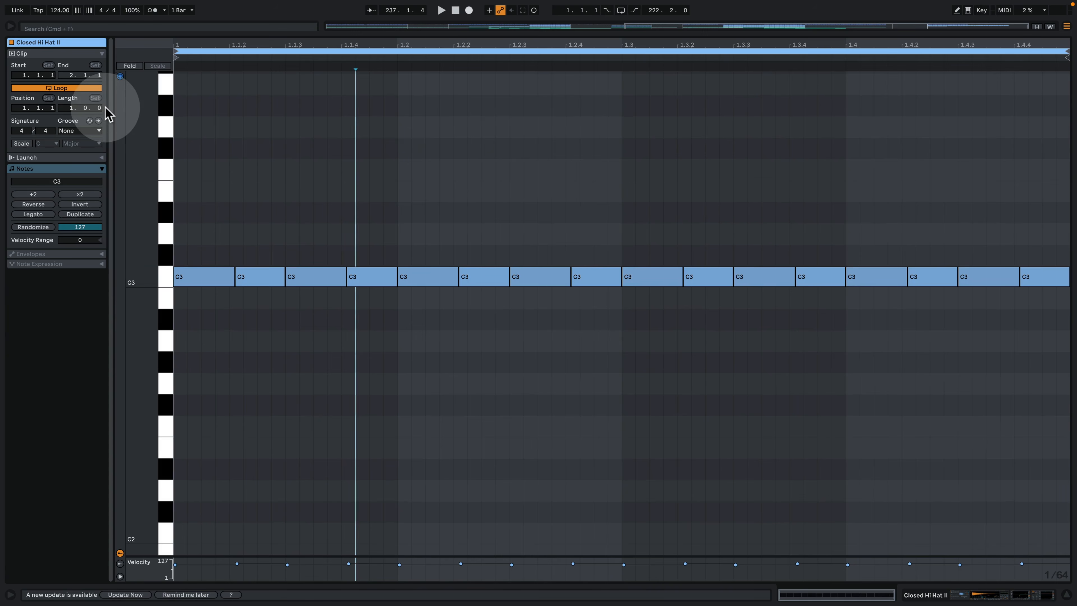
key(super+z)
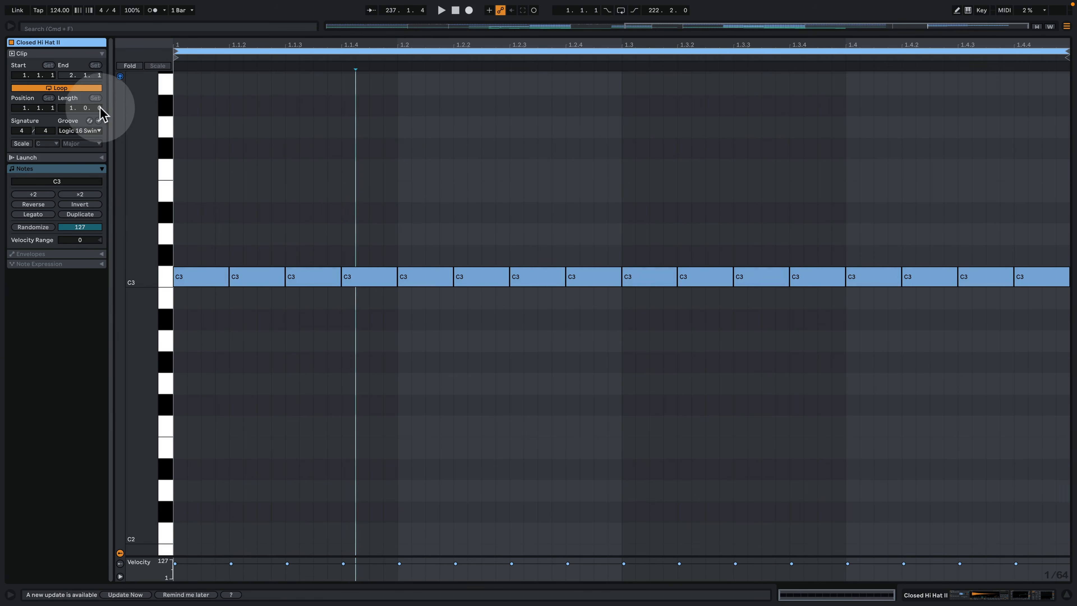
Step: Return to the arrangement with the device view shown and select the Closed Hi Hat II clip at bar 237
click(959, 598)
scroll(853, 219, up, 8)
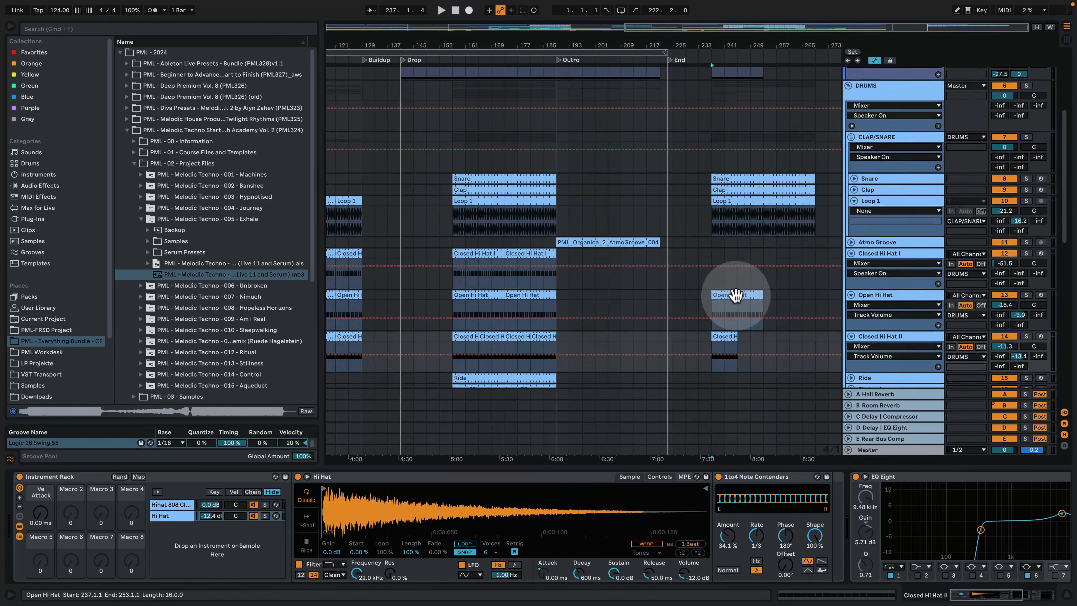
click(722, 338)
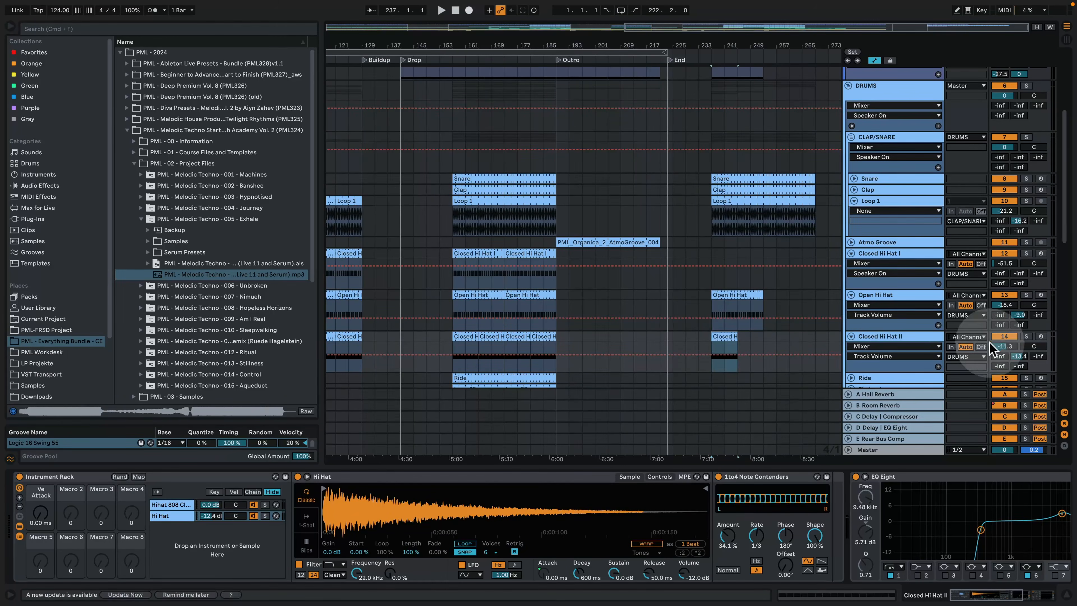
Step: Solo the Bassline track alongside the soloed drums and play the section from bar 237
scroll(954, 280, up, 5)
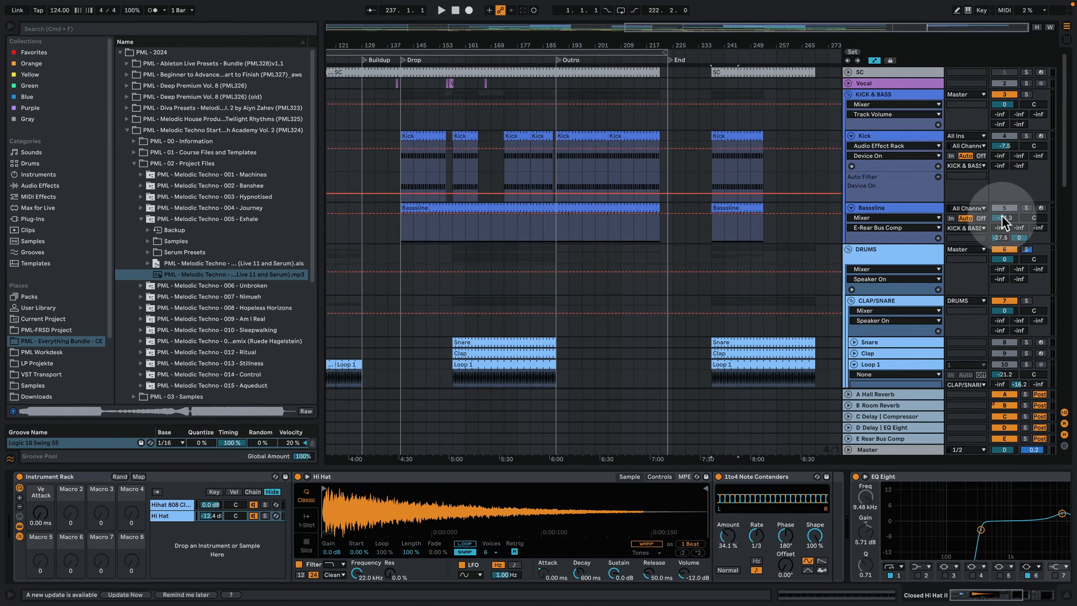
click(1026, 207)
scroll(775, 229, down, 3)
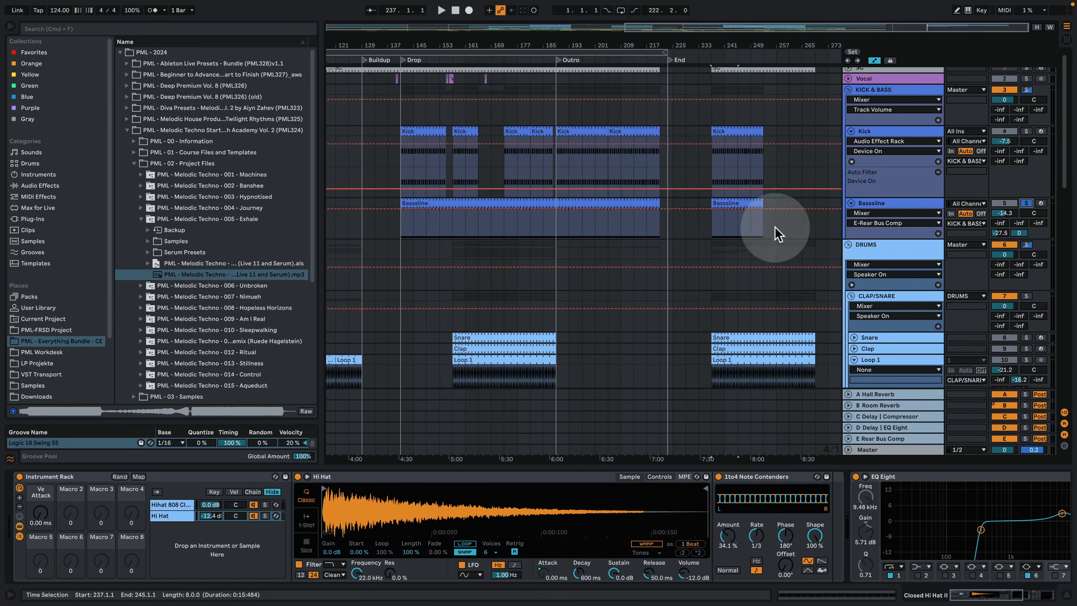
scroll(733, 196, down, 10)
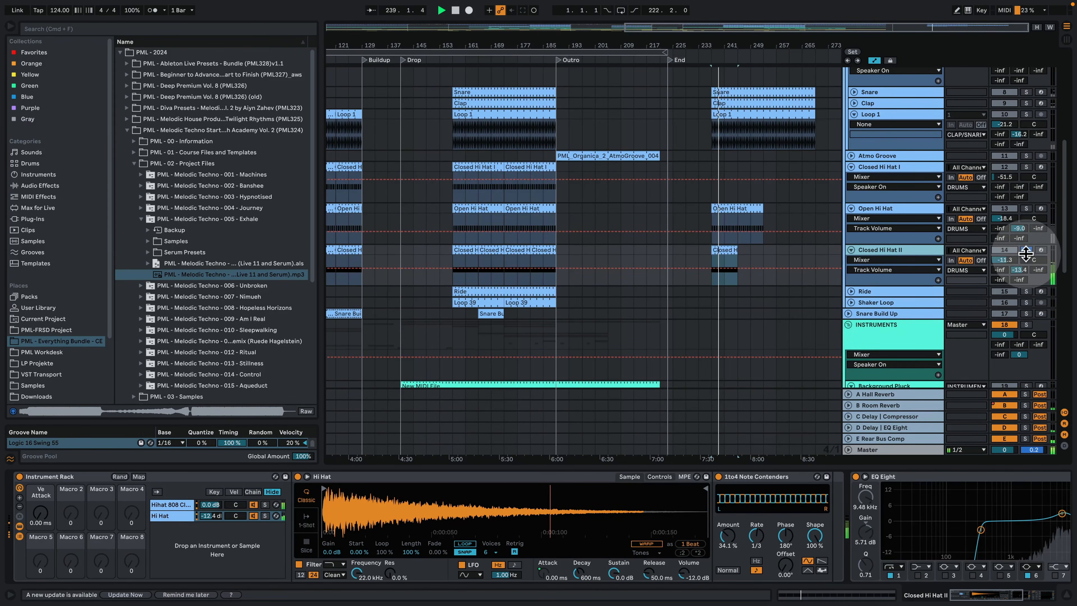
Step: Solo the Closed Hi Hat II track and play its Hihat 808 Close and Hi Hat chains separately and together
click(1026, 251)
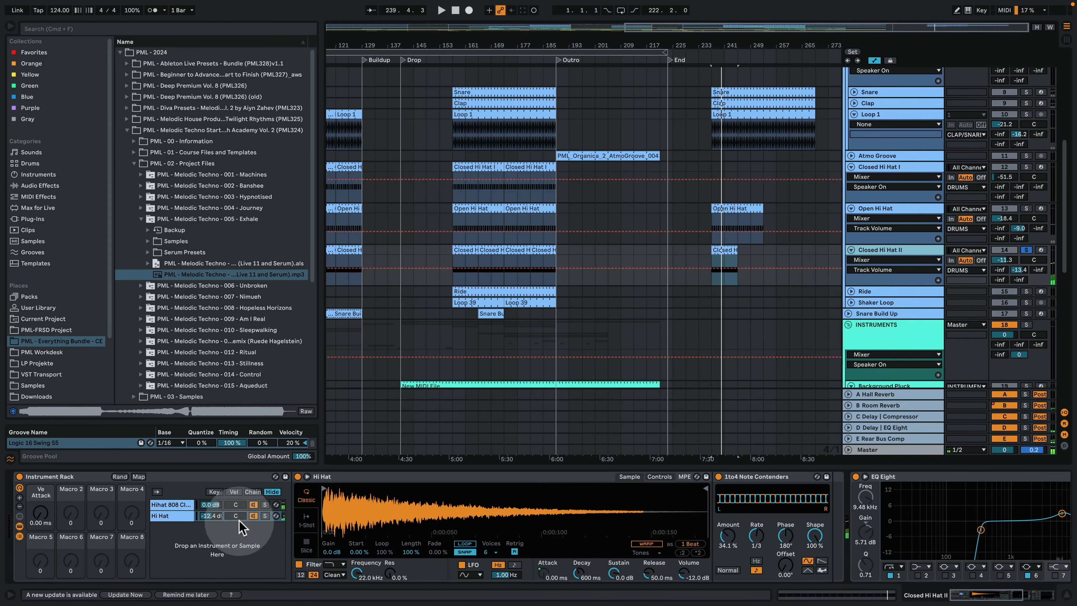
click(265, 504)
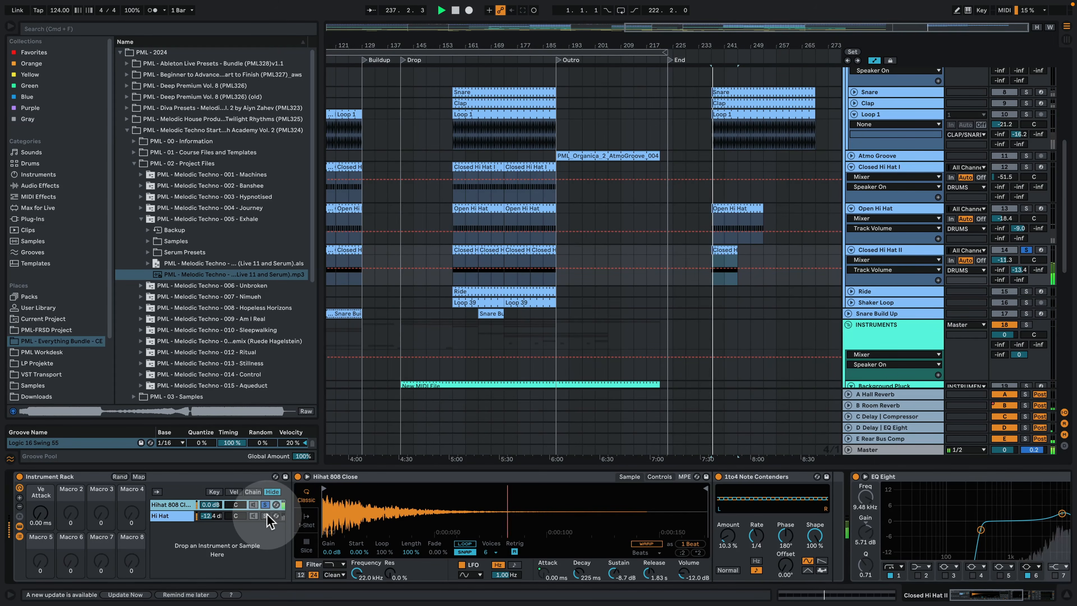
click(266, 515)
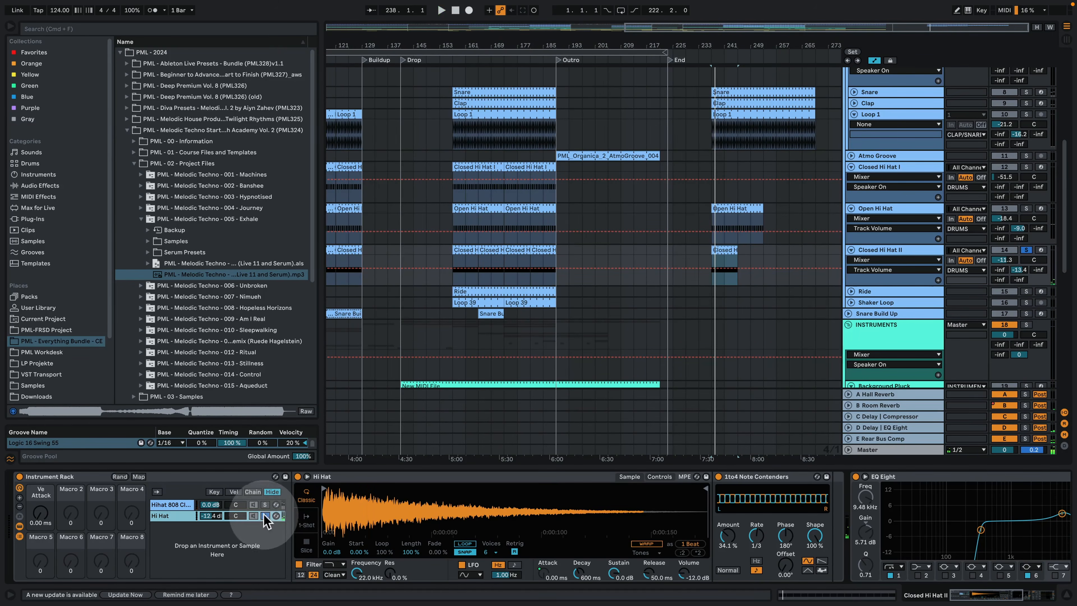
key(space)
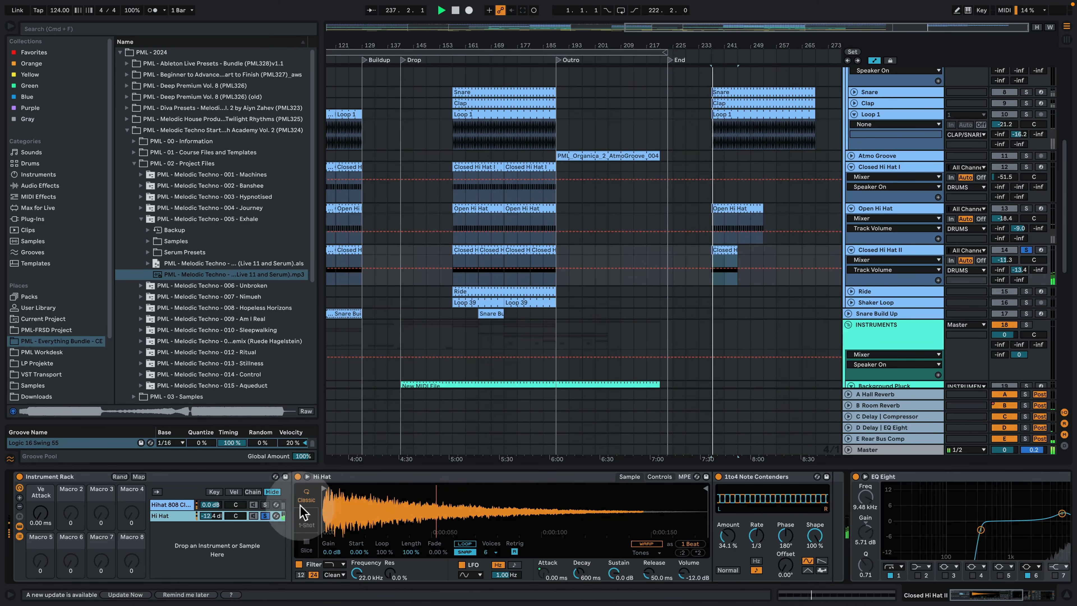
super+click(264, 504)
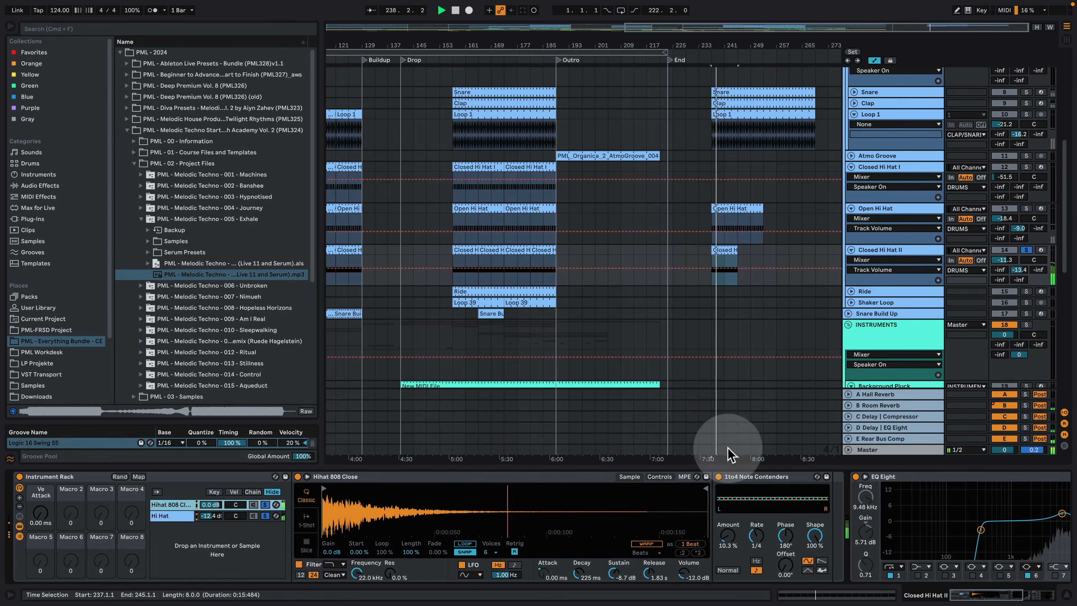
key(space)
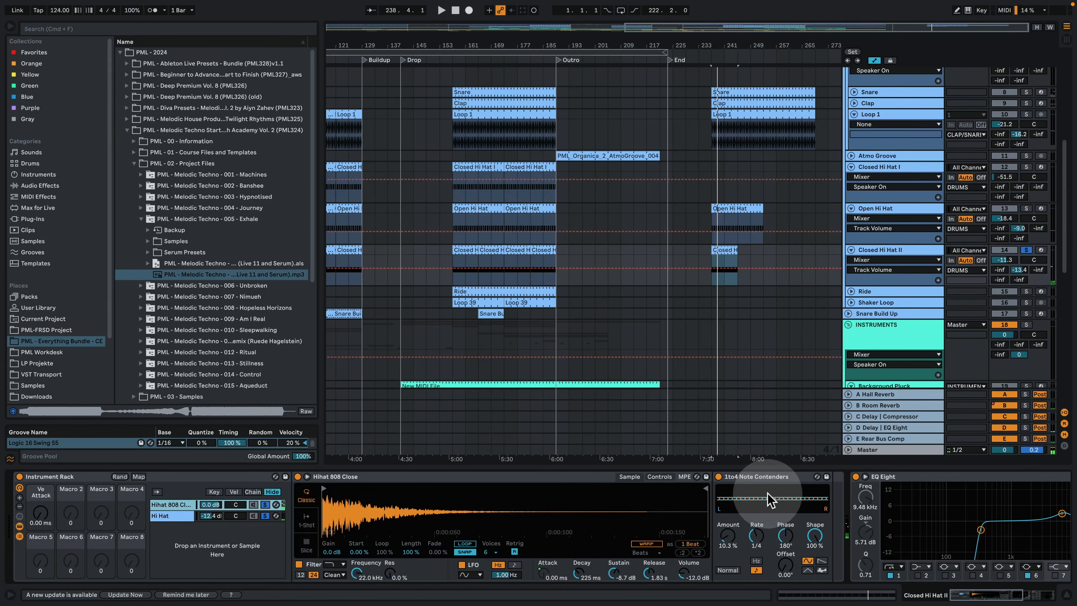
Step: Inspect the high band of Closed Hi Hat II's EQ Eight and play the hi-hat with the B Room Reverb return soloed and unsoloed
drag(980, 595, 1016, 594)
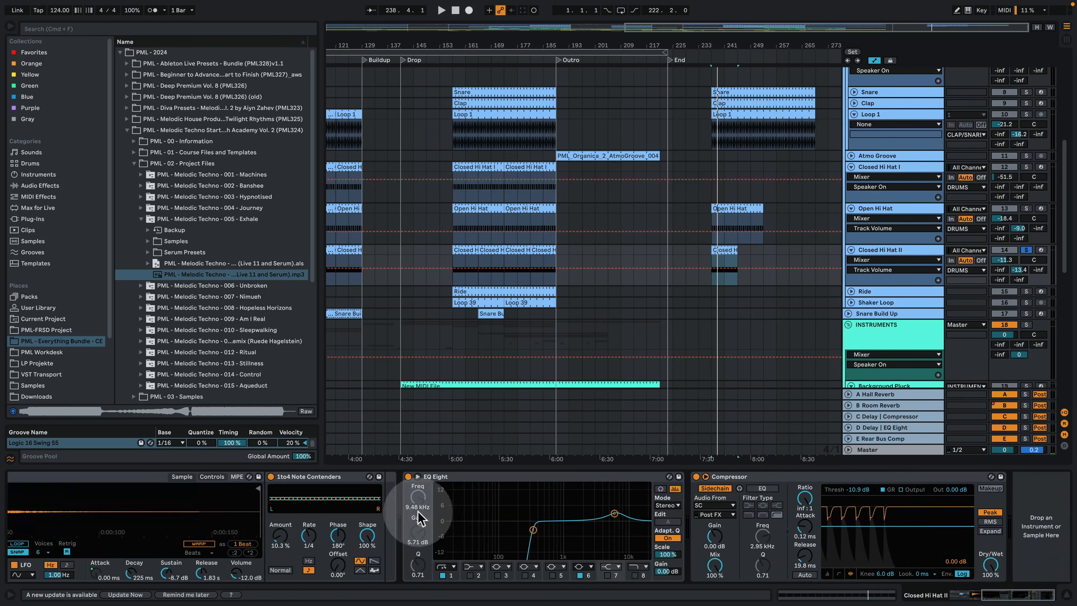
click(614, 513)
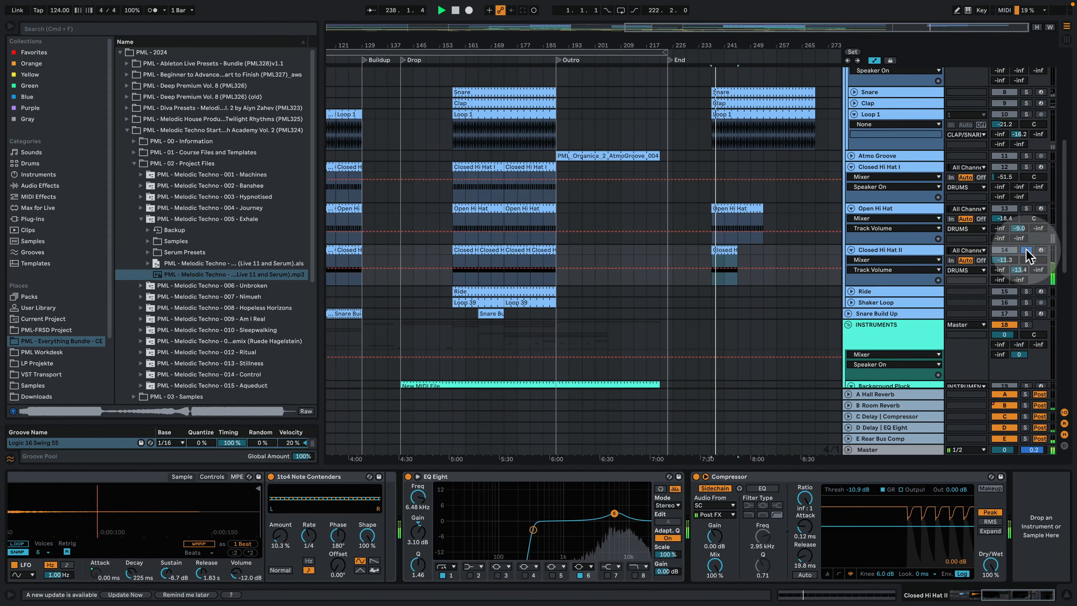
click(887, 406)
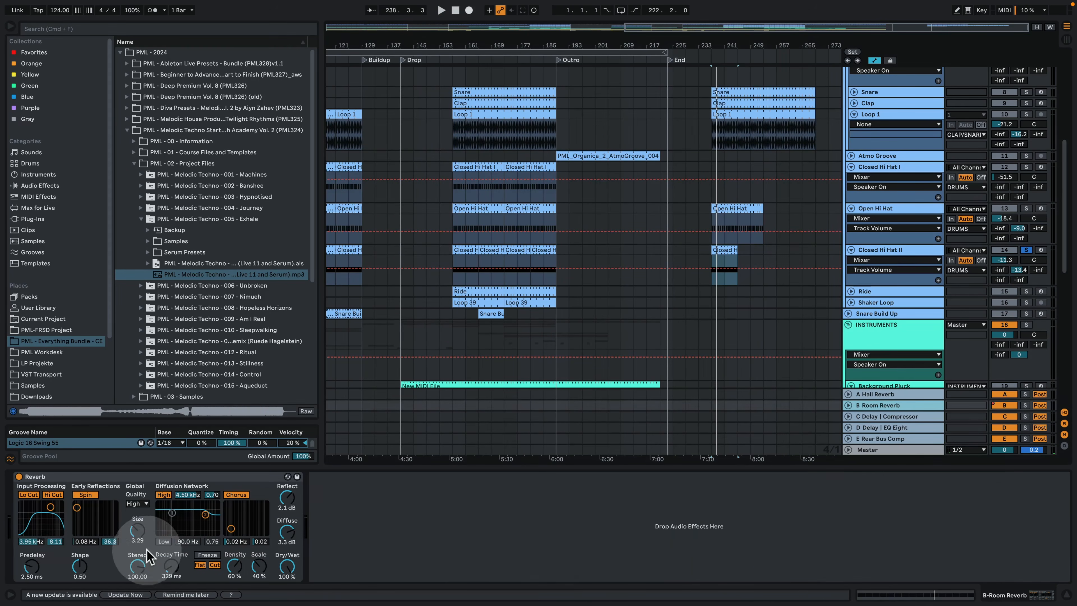
click(1026, 405)
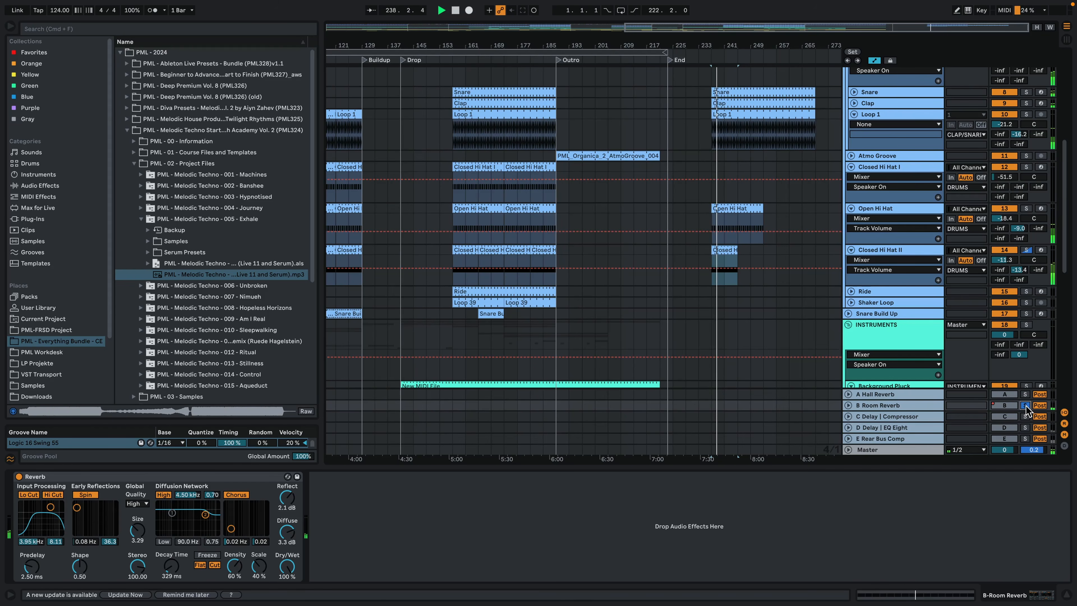
click(1025, 406)
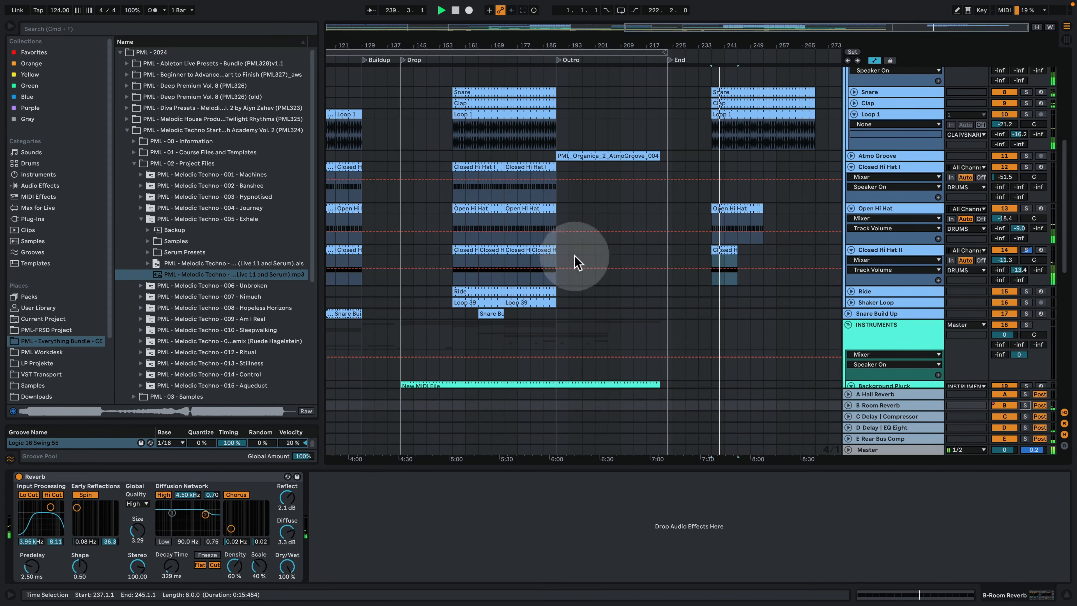
key(space)
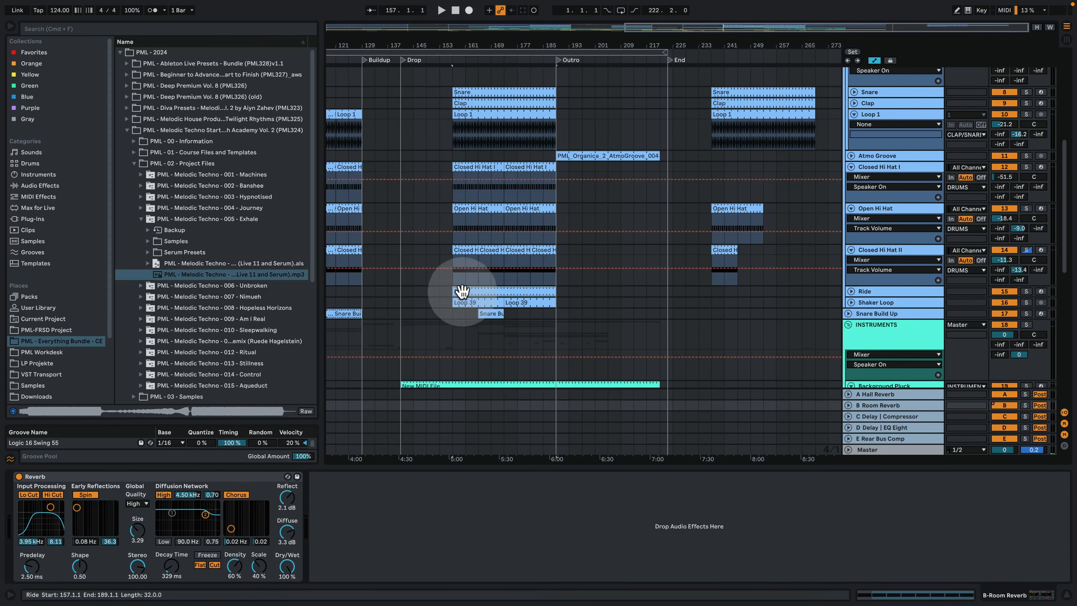
Step: Copy the Ride clip from bar 157 to bar 237, play it and open its notes
drag(460, 293, 720, 298)
key(space)
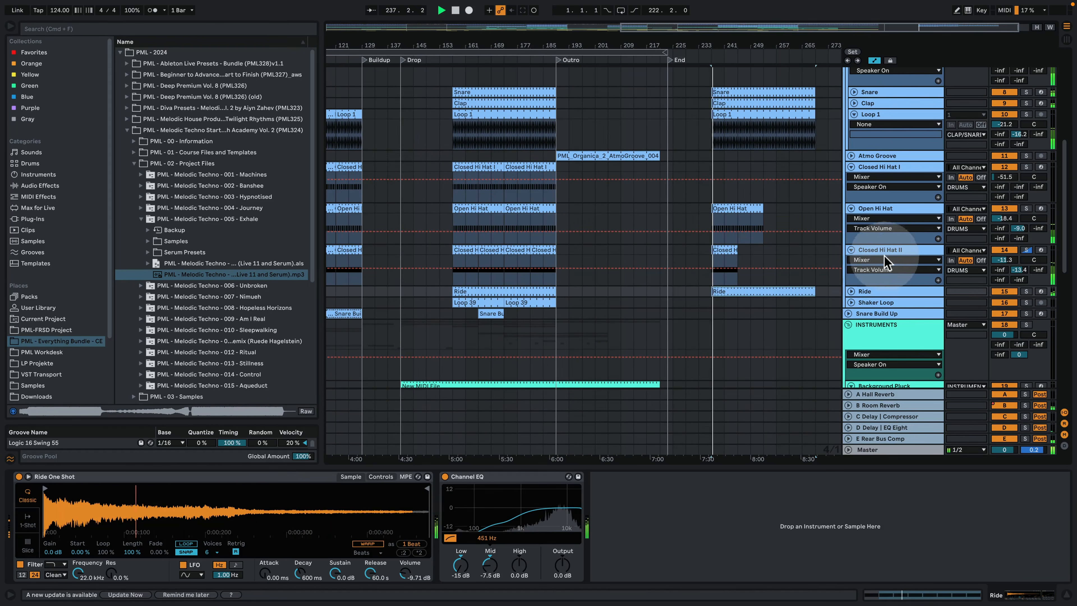
double_click(753, 292)
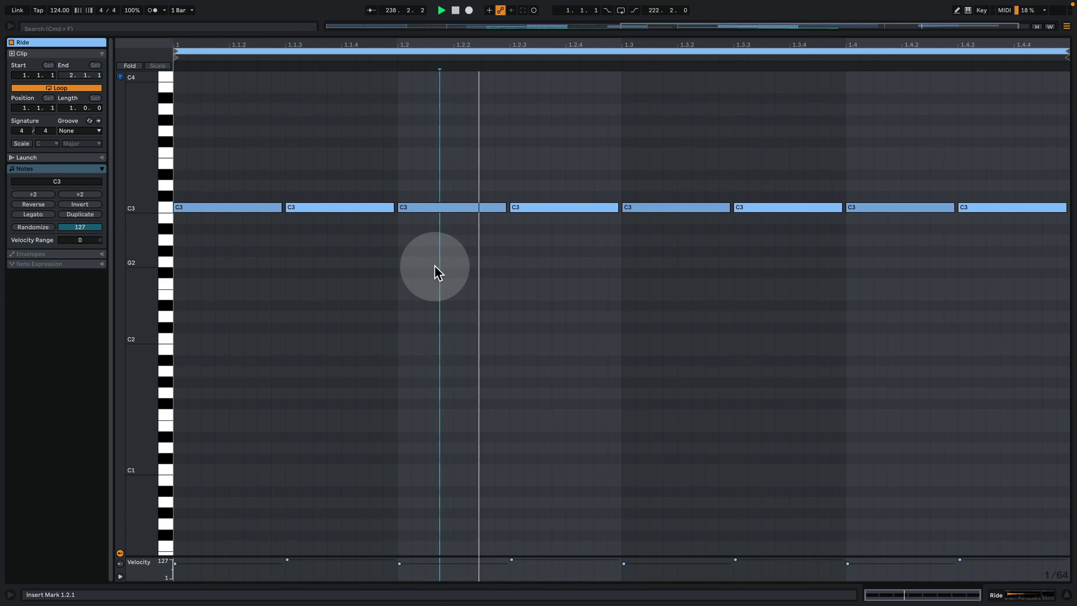
Step: Set the Ride clip's note grid to 1/8, play it with the C3 notes enlarged, and return to the arrangement
key(space)
click(230, 298)
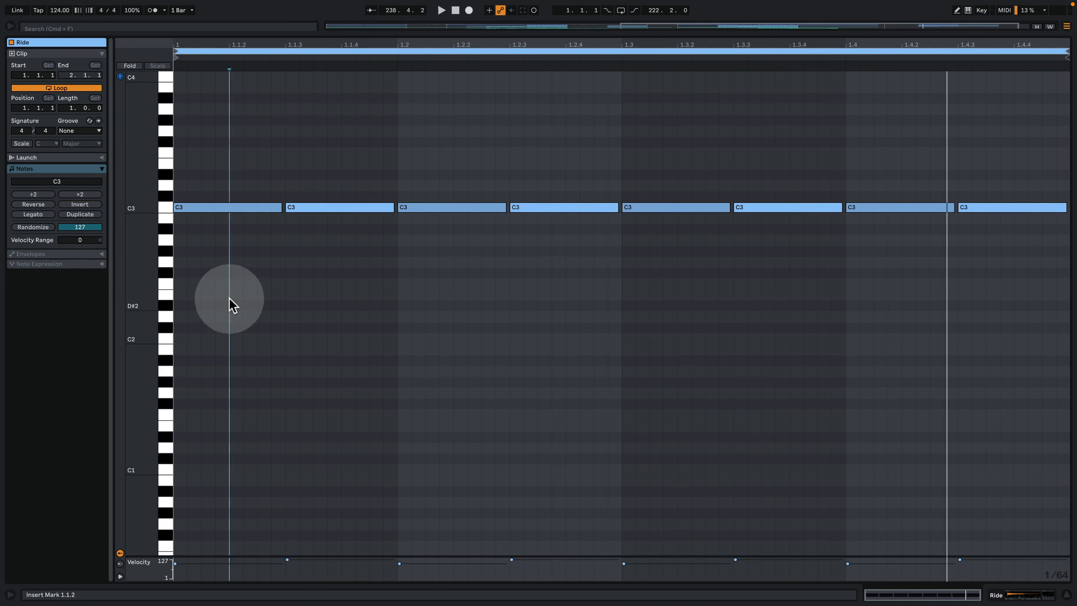
click(414, 207)
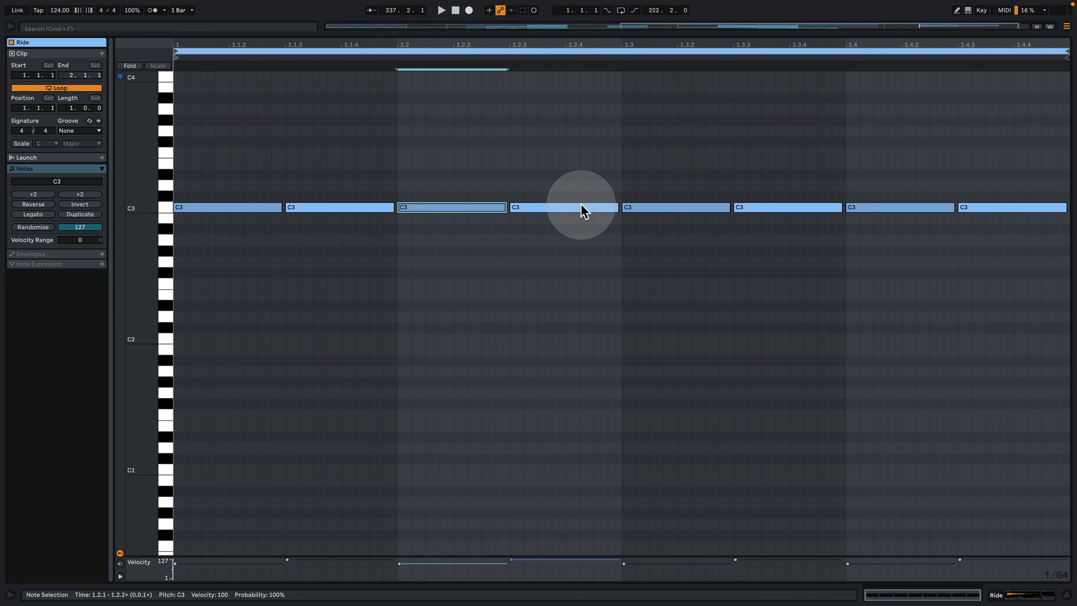
key(space)
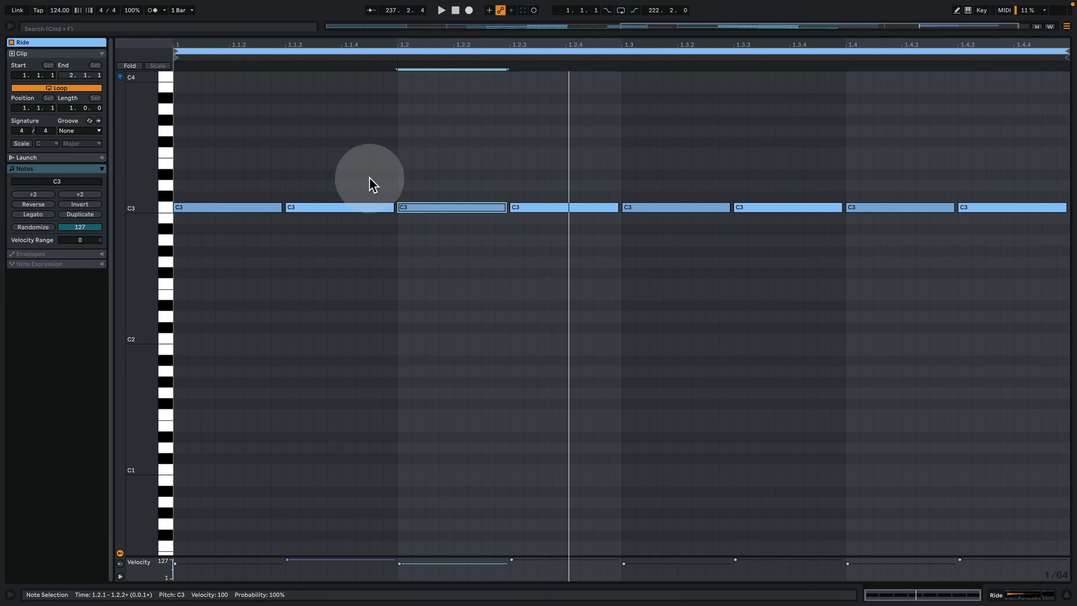
right_click(310, 300)
click(366, 471)
click(389, 295)
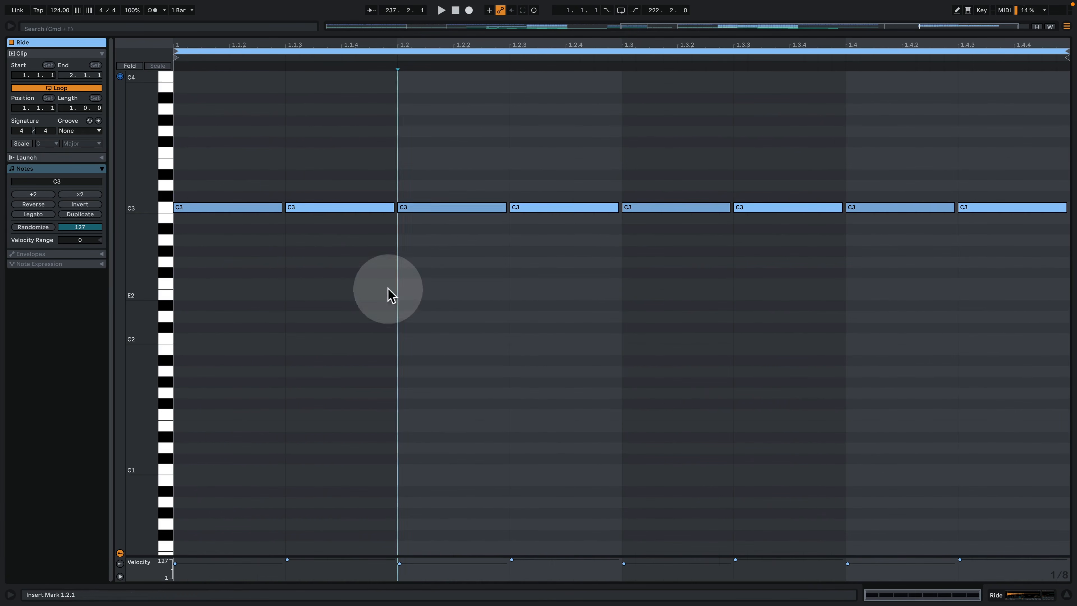
drag(137, 241, 167, 413)
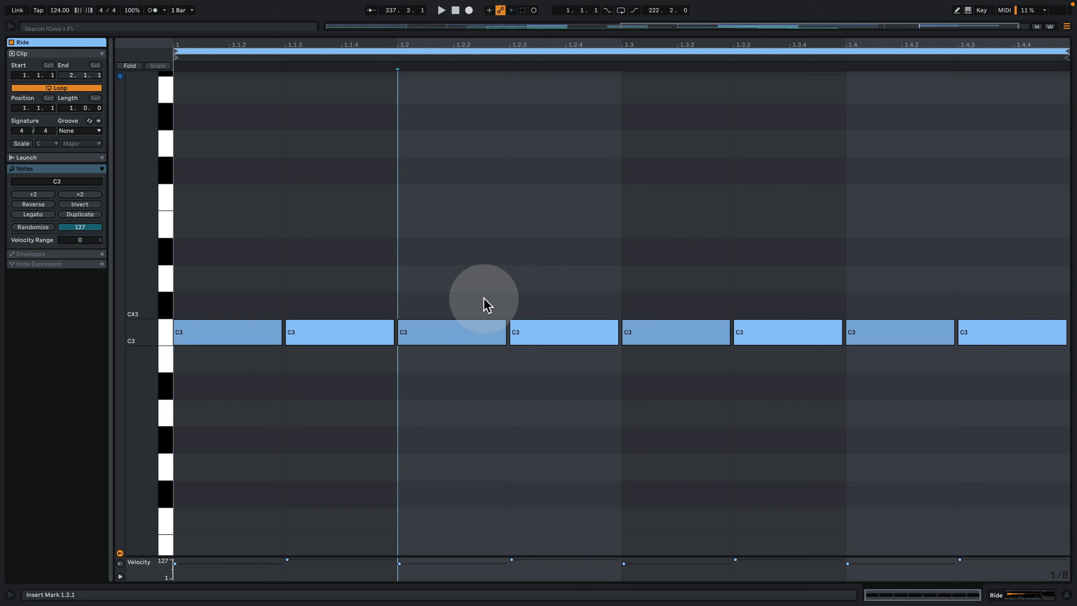
key(space)
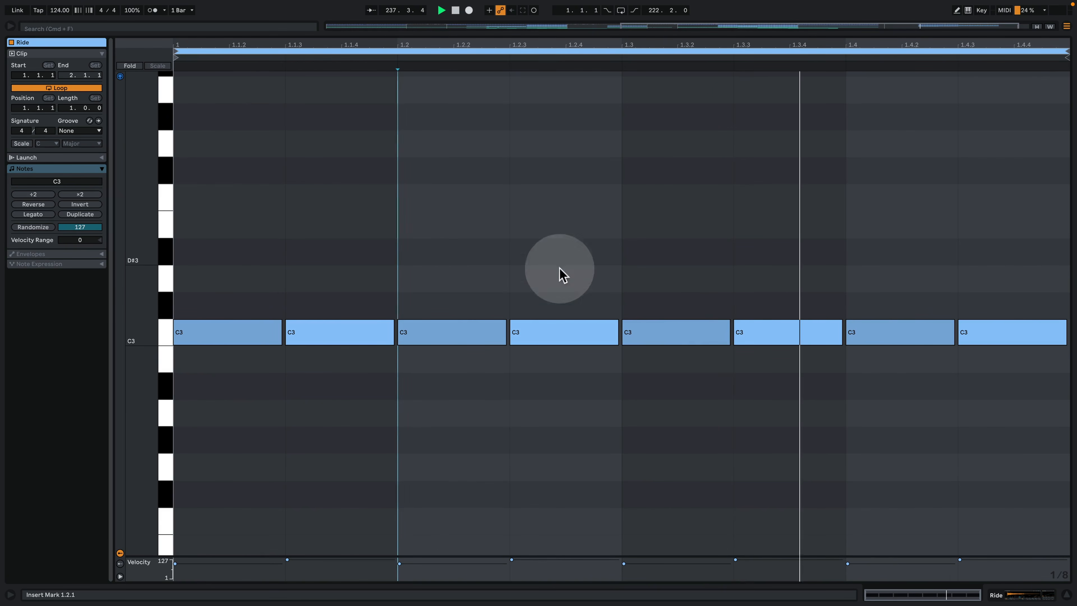
click(1004, 596)
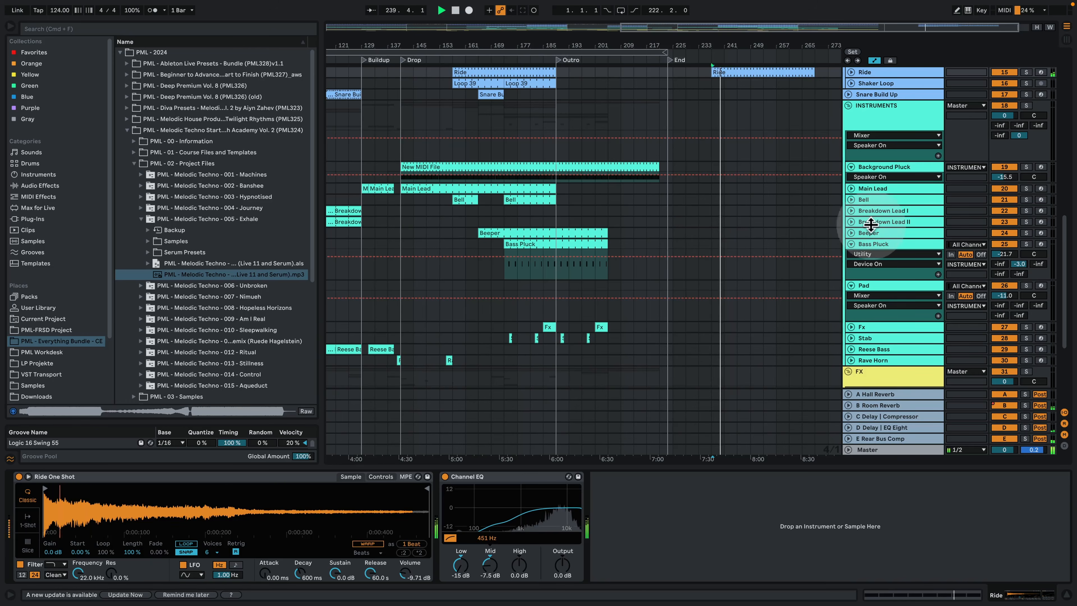
Step: Copy the first Loop 39 clip of the second Drop to bar 237 and unfold the Shaker Loop track
scroll(872, 230, up, 5)
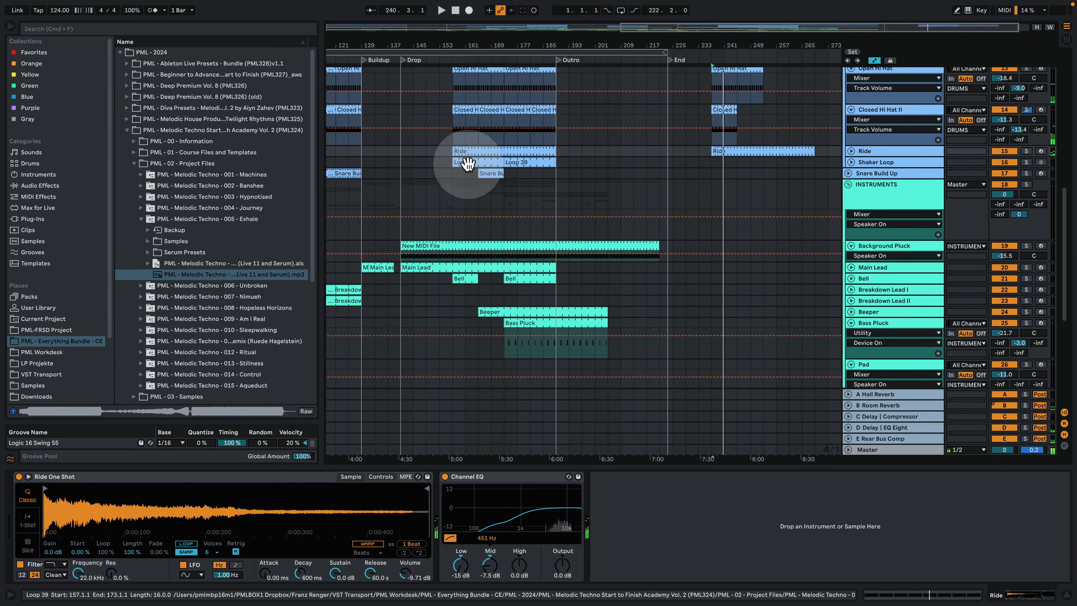
click(480, 165)
drag(488, 163, 746, 163)
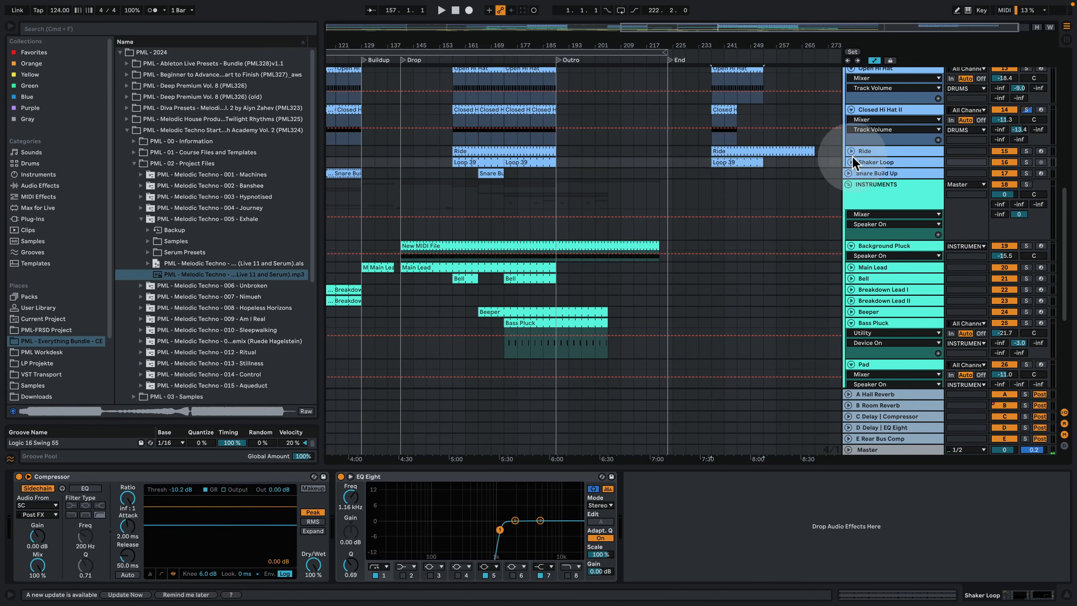
click(849, 162)
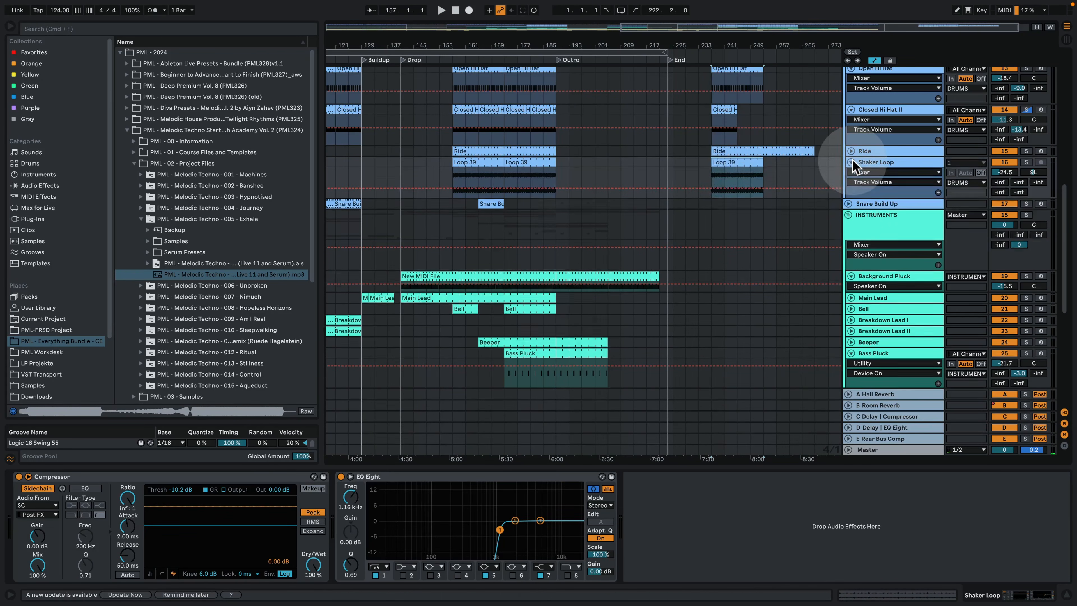
Step: Play the Shaker Loop track soloed from bar 237 and unsolo it to hear it with the other drums
click(1026, 162)
key(space)
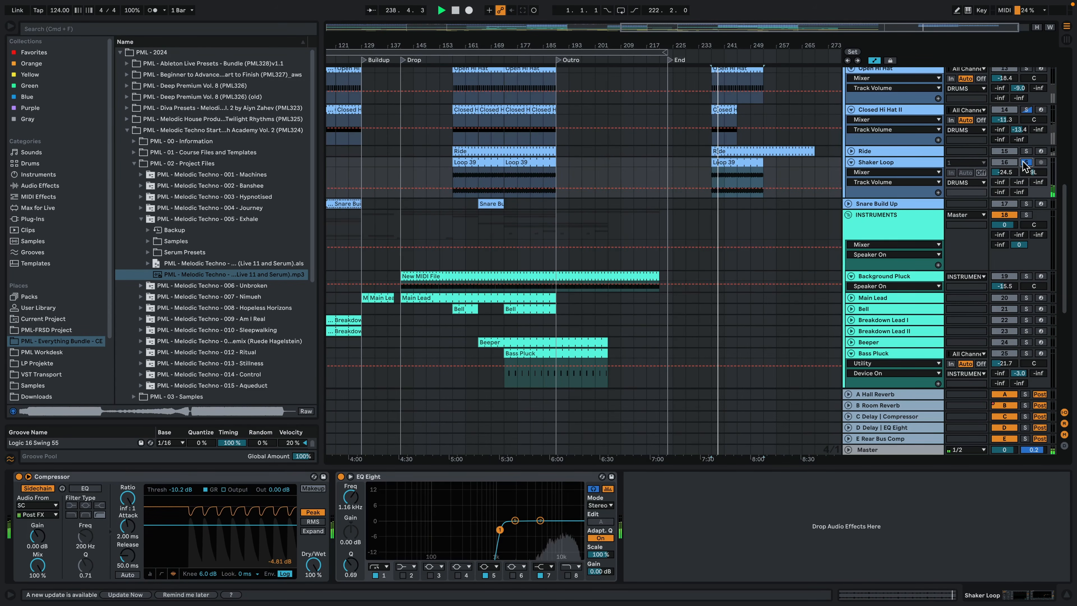
click(1026, 162)
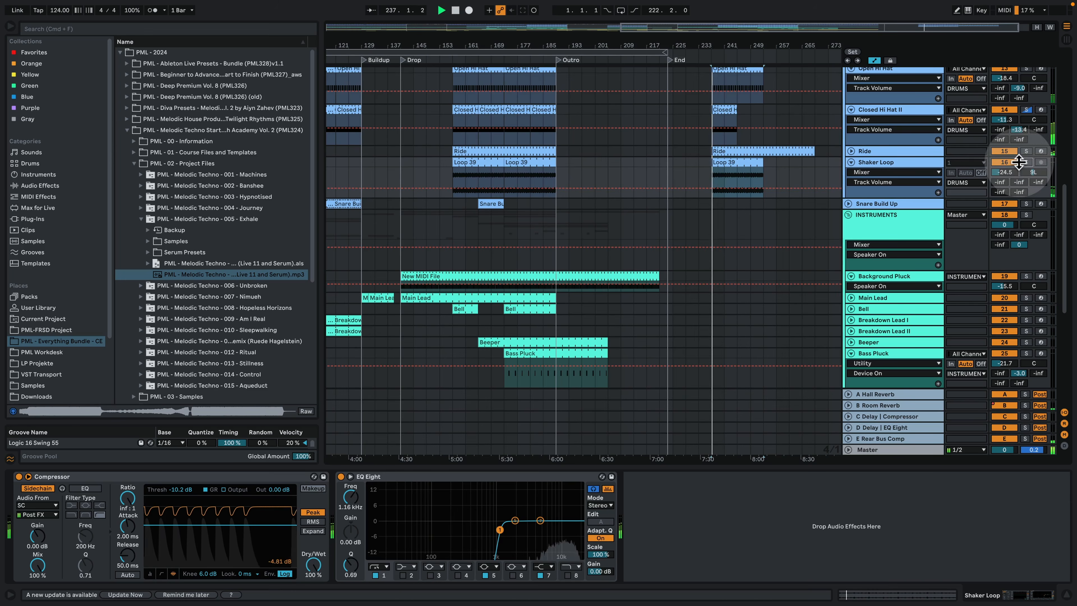
Step: Open the copied Loop 39 clip and examine its waveform peaks against the beat grid up close, especially around beat 1.2
click(797, 166)
click(723, 163)
double_click(723, 163)
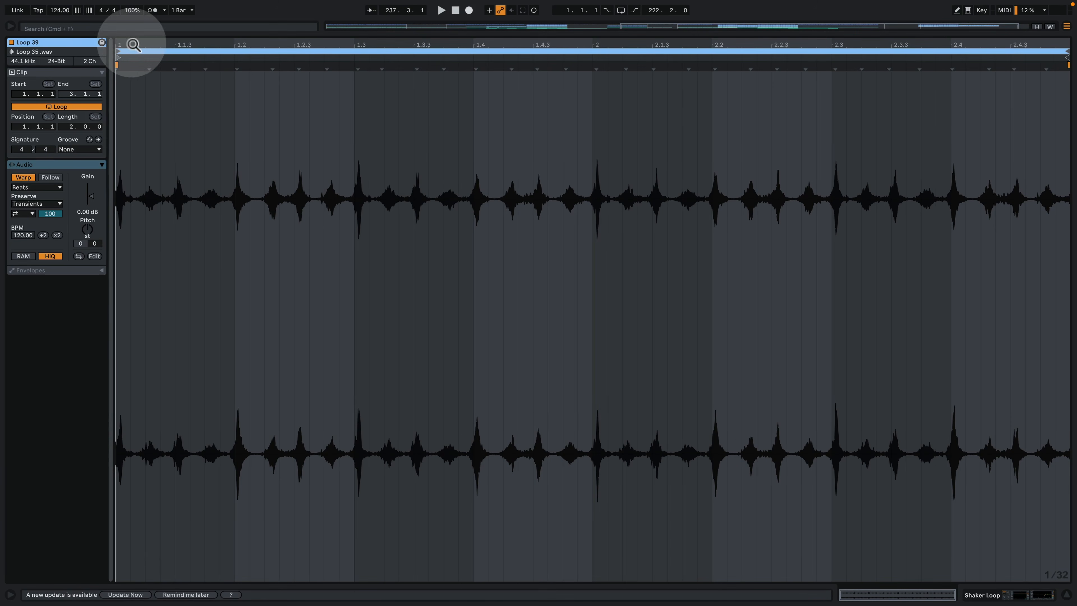
drag(134, 44, 164, 42)
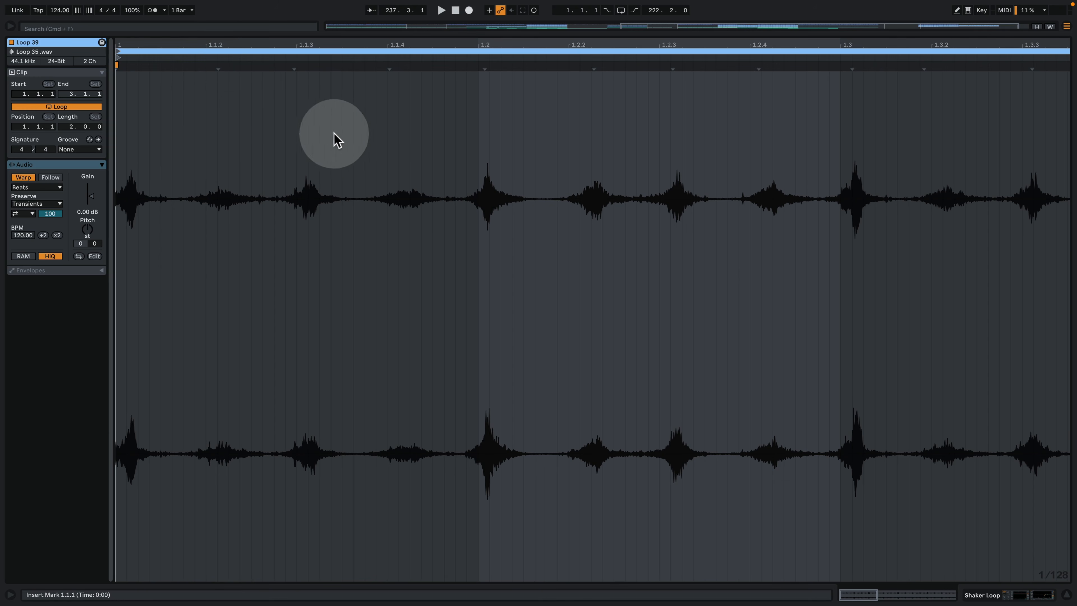
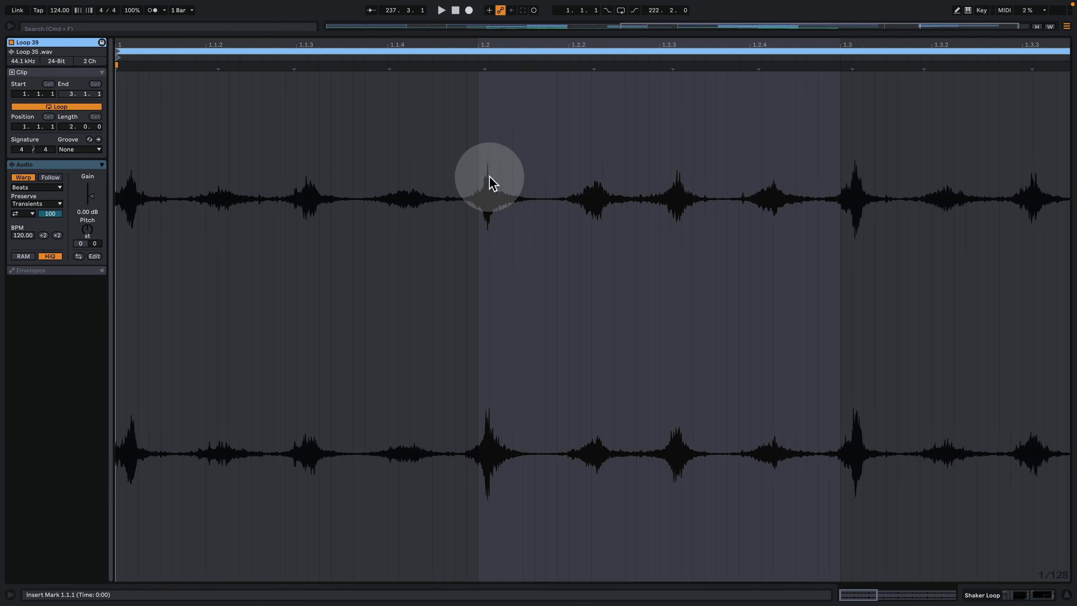
drag(623, 42, 524, 42)
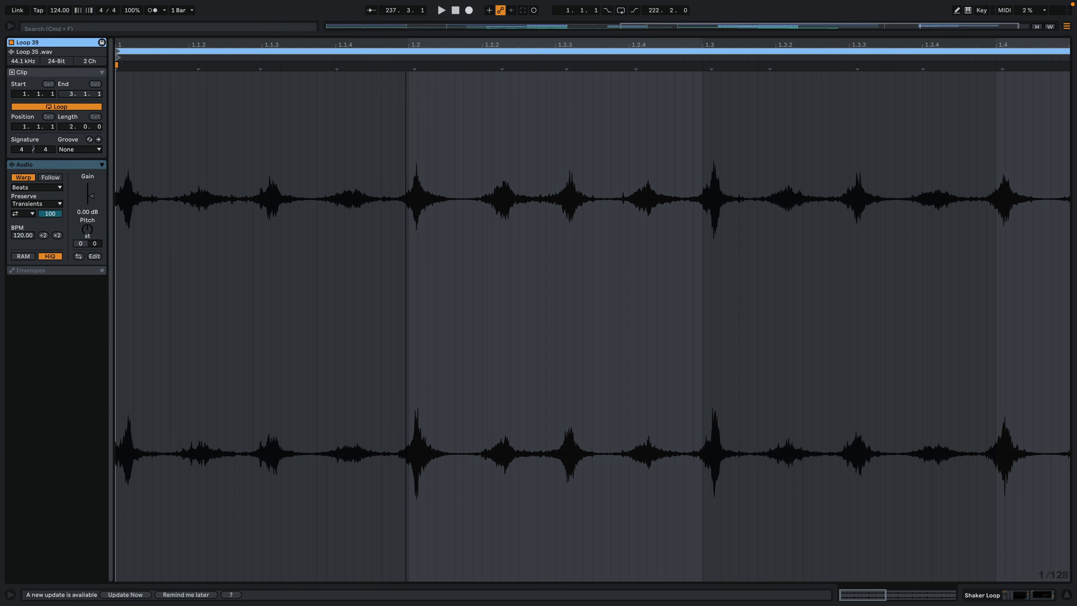
drag(406, 44, 406, 76)
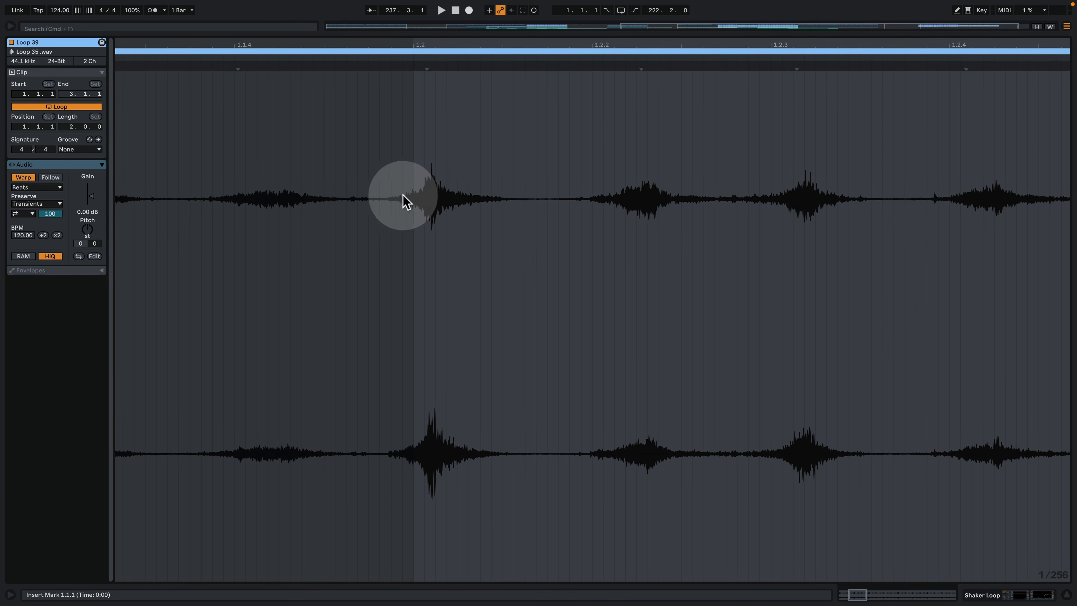
click(467, 49)
drag(468, 44, 467, 3)
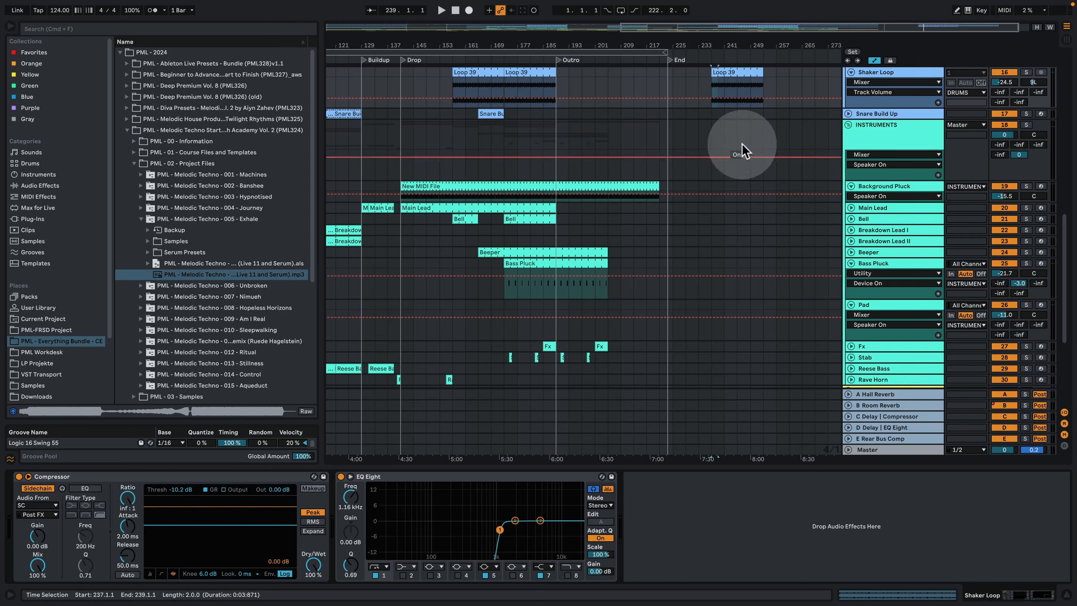
Step: Unfold the Snare Build Up track and copy its clip from the second Drop to bar 237
click(878, 177)
click(848, 163)
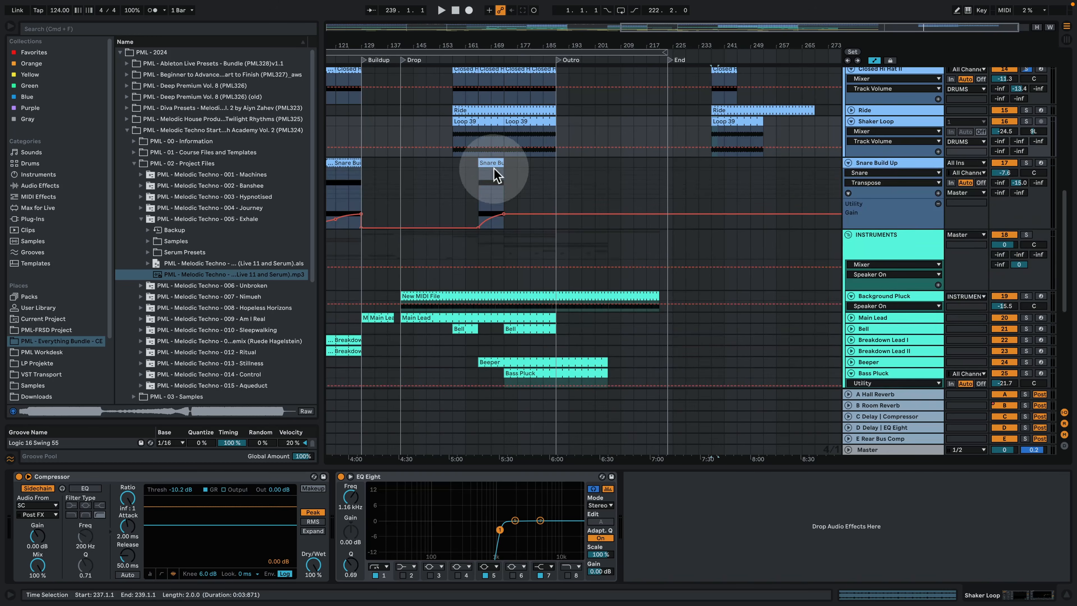
click(503, 165)
drag(489, 162, 732, 181)
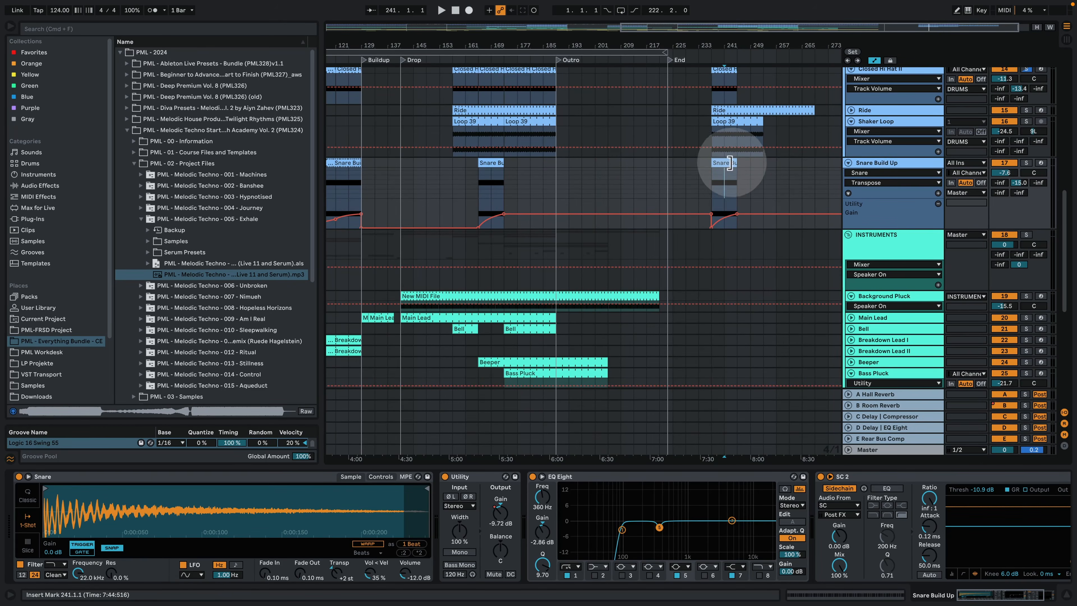
Step: Open the copied Snare Build Up clip, set its note grid to 1/16, inspect the C3 notes around bar 5 up close, and return to the arrangement
double_click(724, 164)
right_click(559, 275)
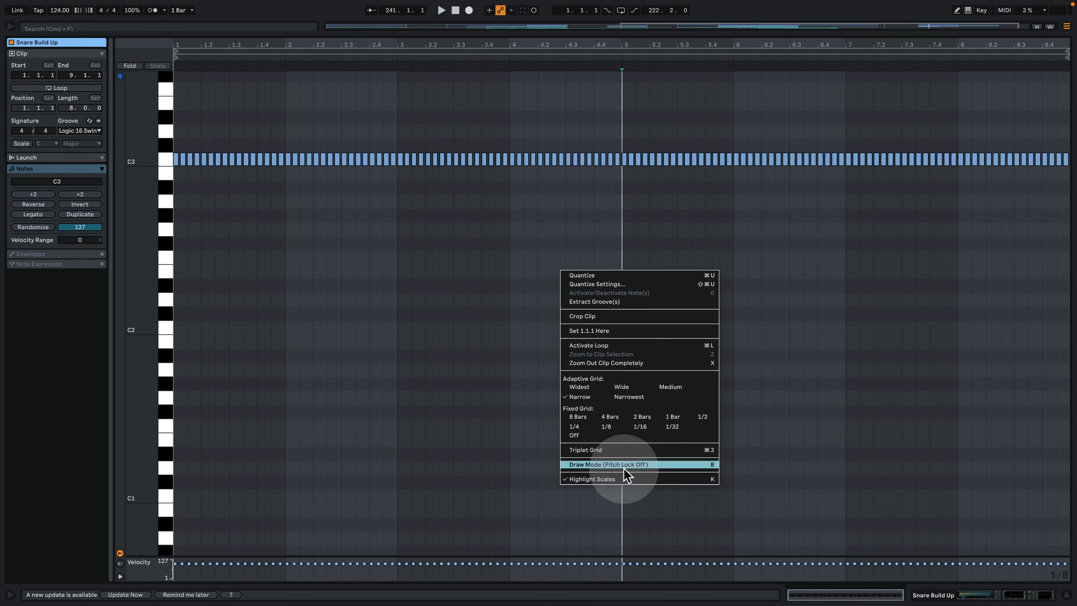
click(645, 435)
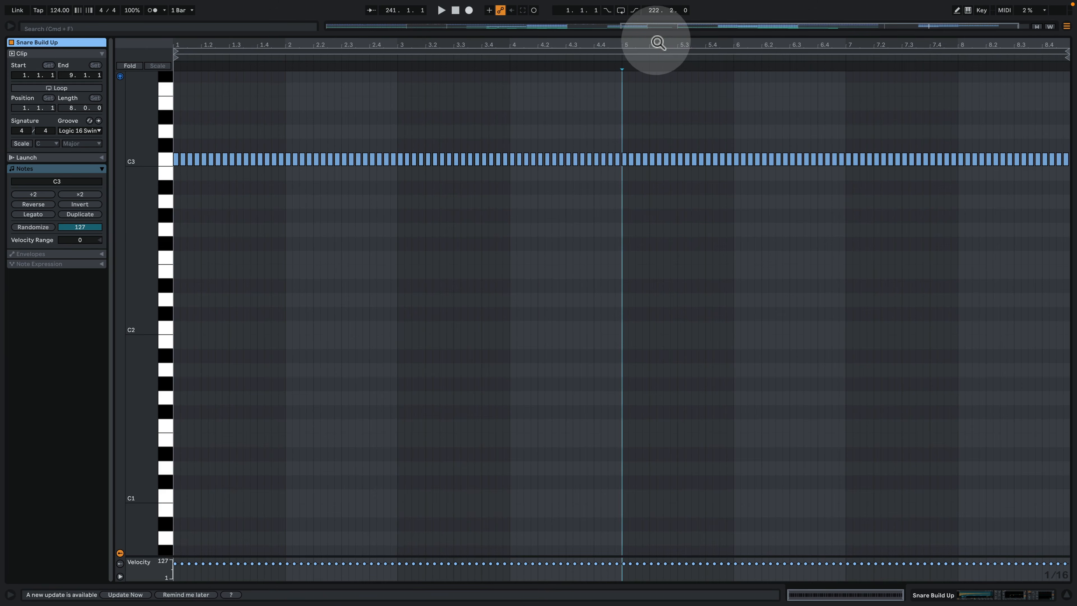
drag(658, 43, 513, 177)
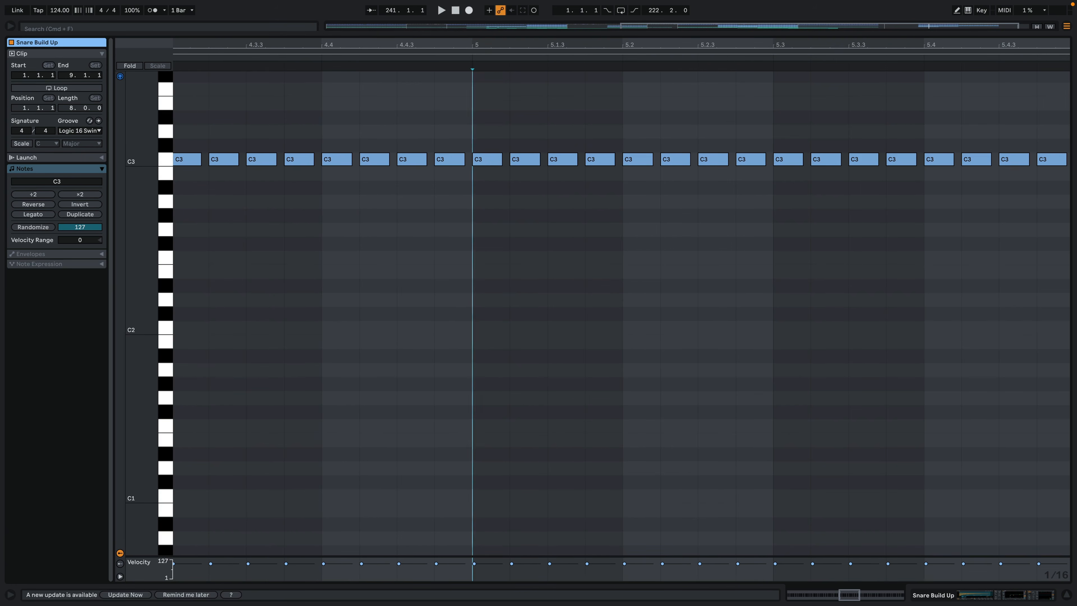
drag(476, 44, 483, 139)
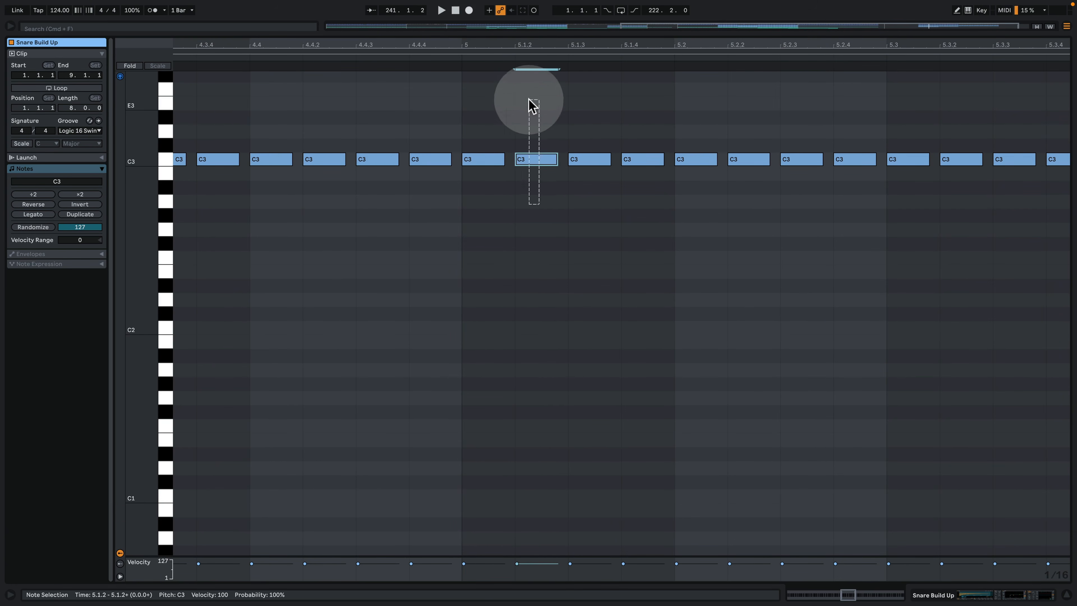
drag(640, 190, 670, 233)
click(977, 593)
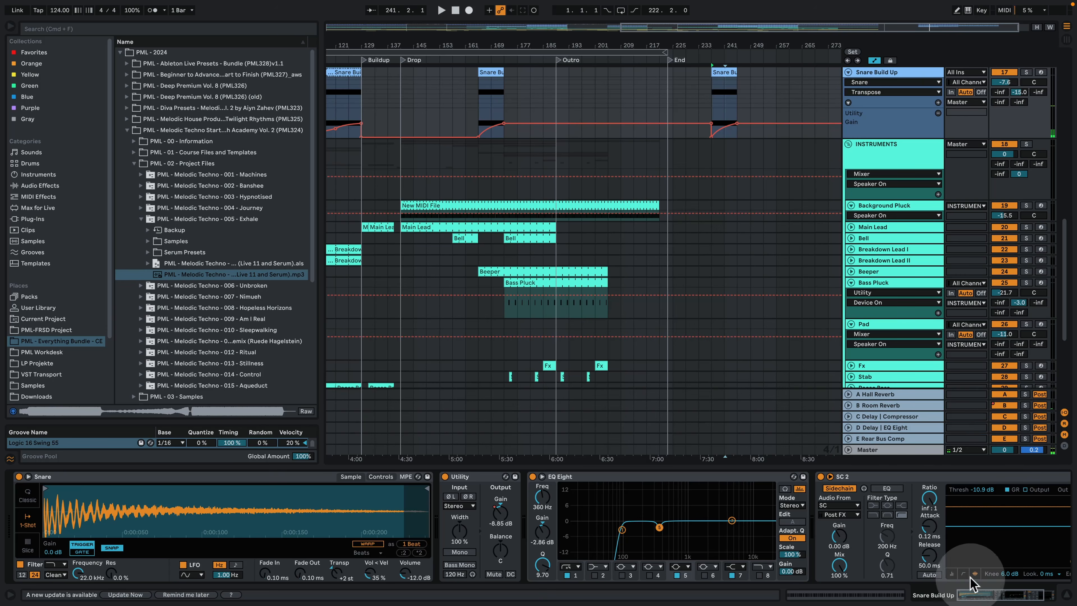
Step: Play the copied Snare Build Up clip with its rising Utility gain automation, and replay it soloed from bar 243
key(space)
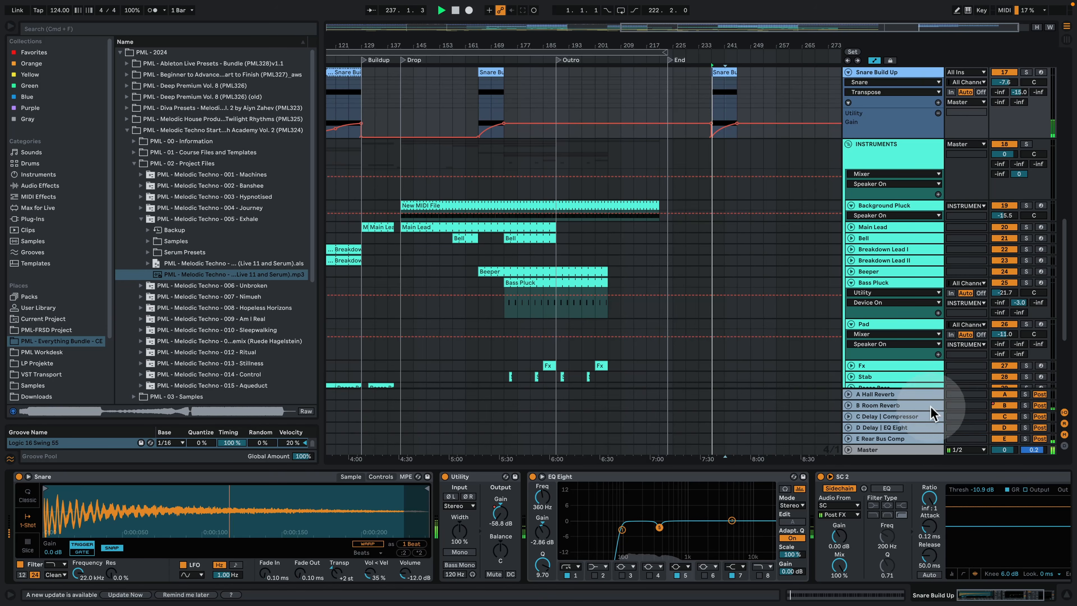
drag(741, 47, 732, 43)
click(738, 87)
key(space)
key(space)
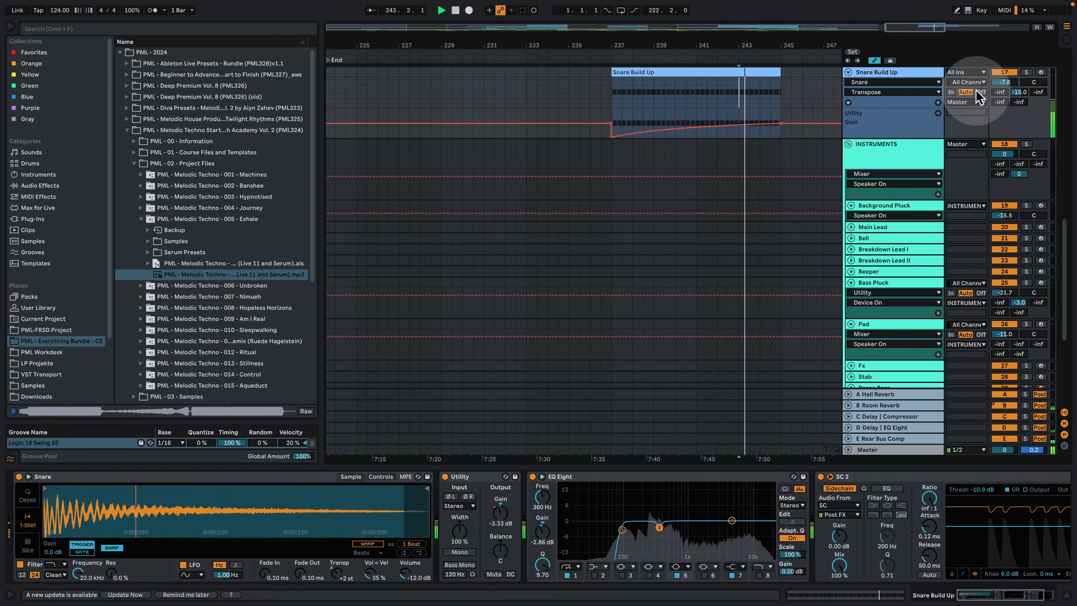
click(1026, 73)
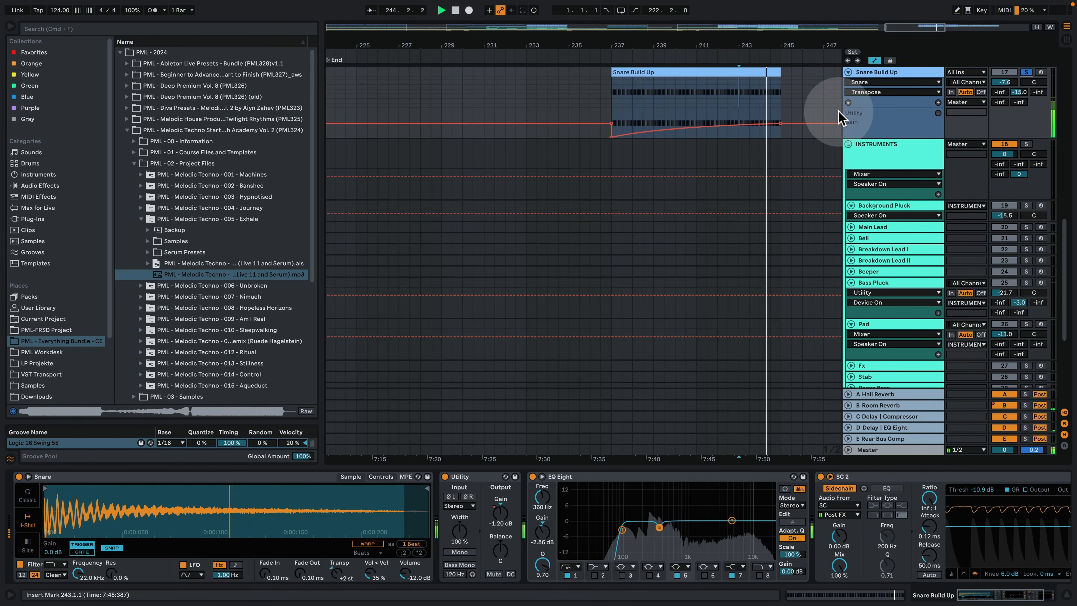
key(space)
key(space)
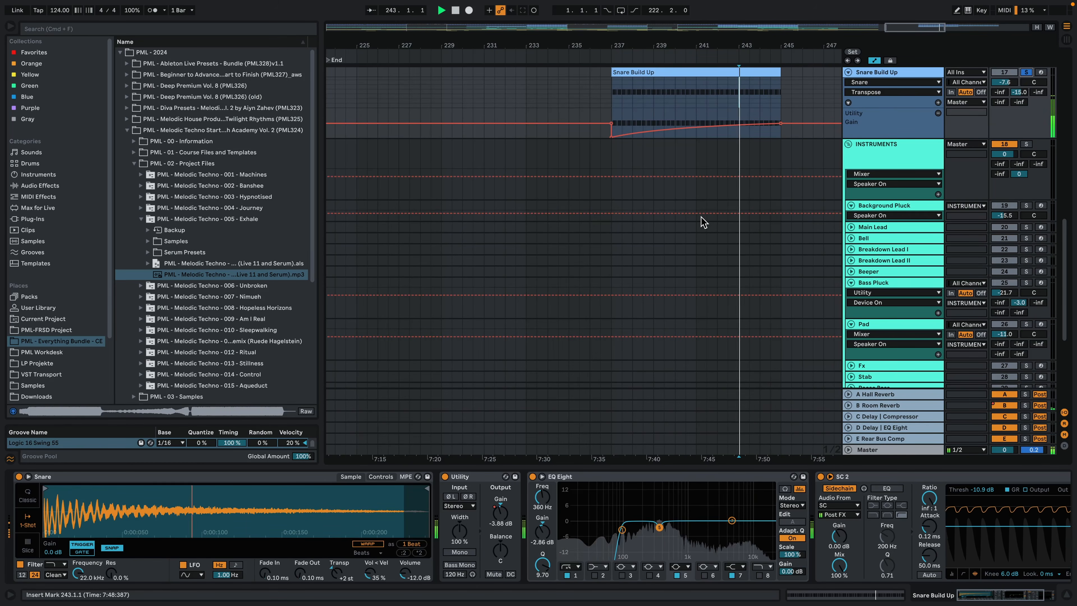
key(space)
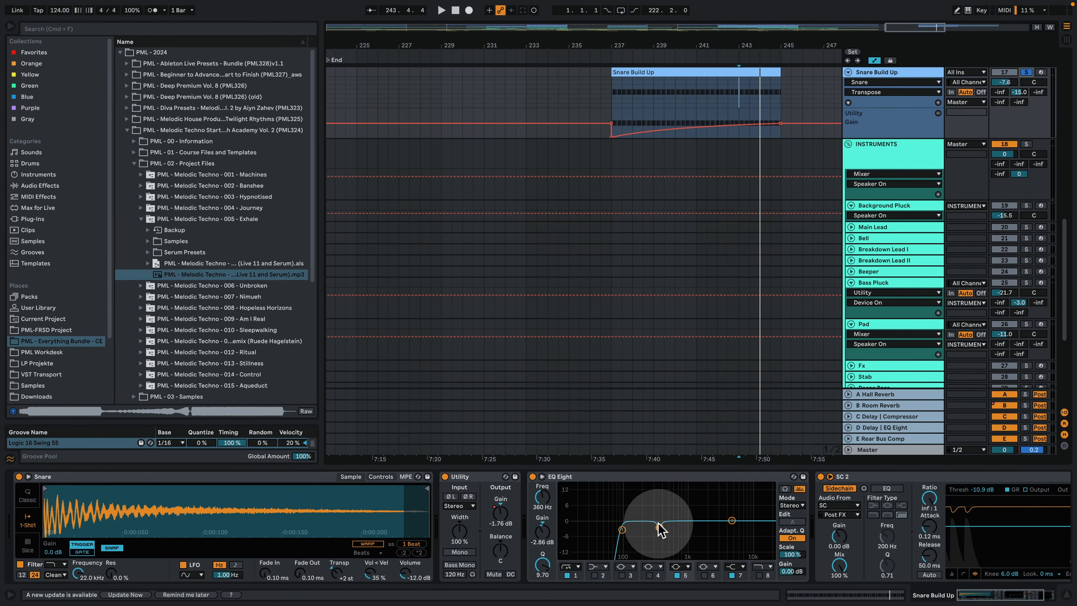
Step: Turn on Audition mode in the snare's EQ Eight, bring the SC 2 compressor into full view, and unsolo the Snare Build Up track
click(784, 489)
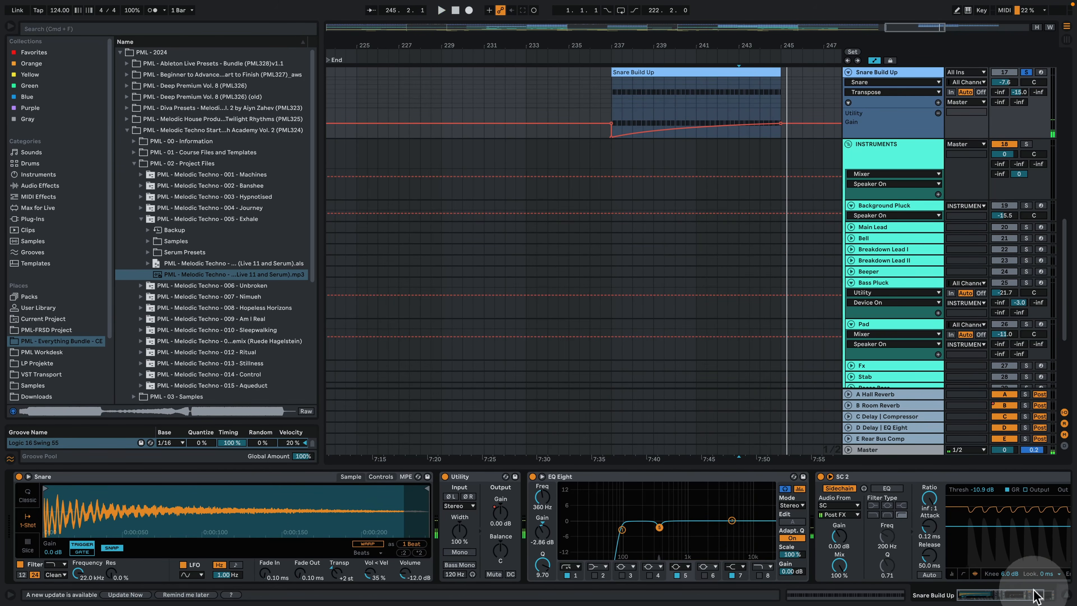
click(1038, 599)
drag(1038, 598, 1058, 596)
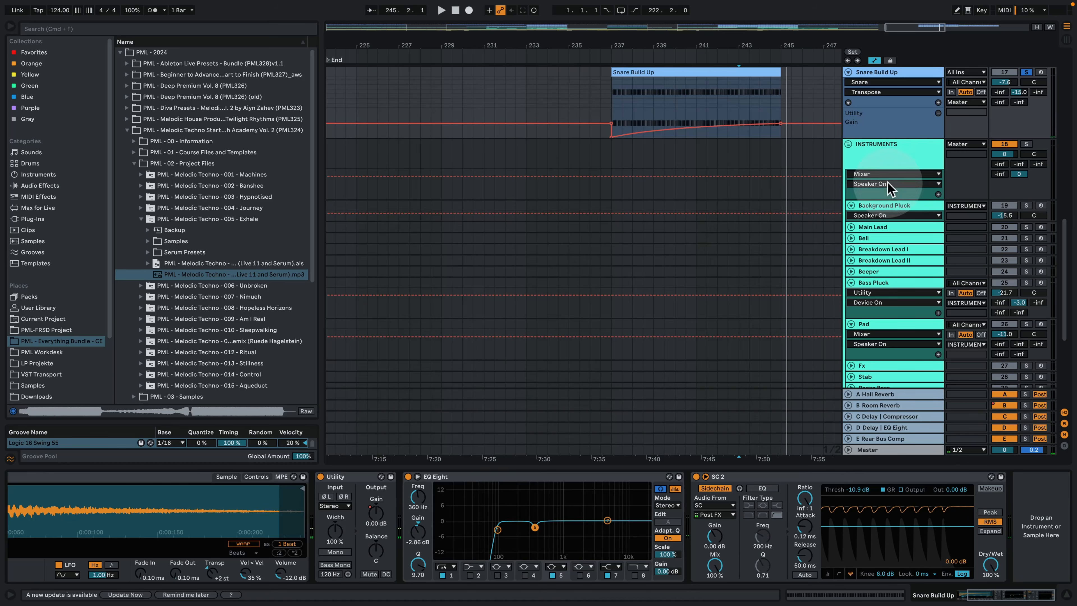
click(1026, 72)
Step: Copy the first Closed Hi Hat I clip of the second Drop to bar 237
drag(684, 43, 714, 5)
scroll(623, 151, up, 5)
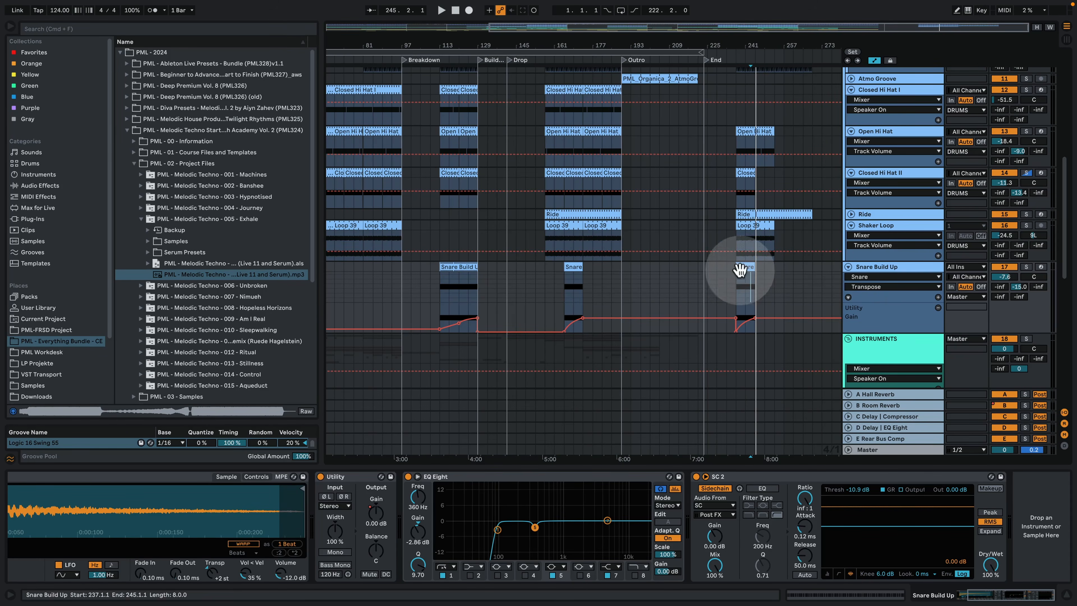
scroll(656, 275, up, 5)
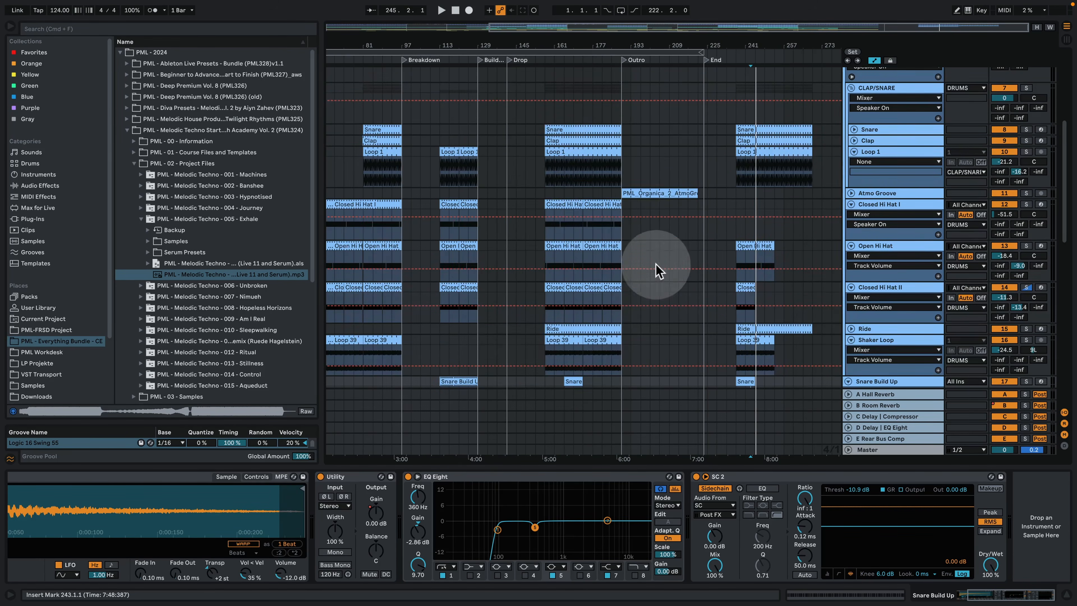
click(563, 207)
drag(564, 207, 756, 207)
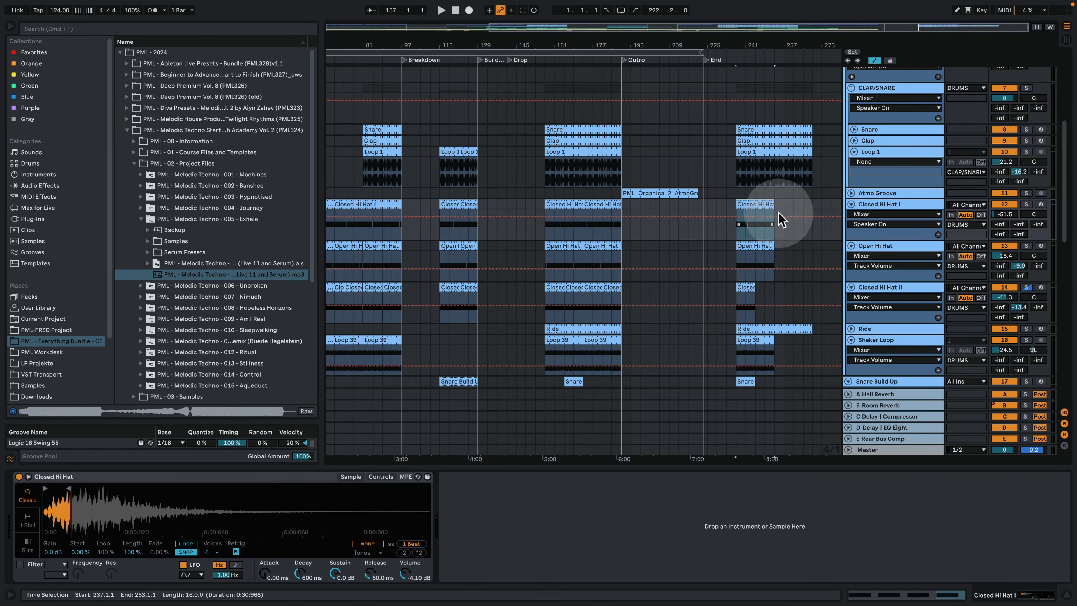
Step: Solo Closed Hi Hat I, show the track delay settings, and play it together with the soloed Kick from bar 237
click(1025, 204)
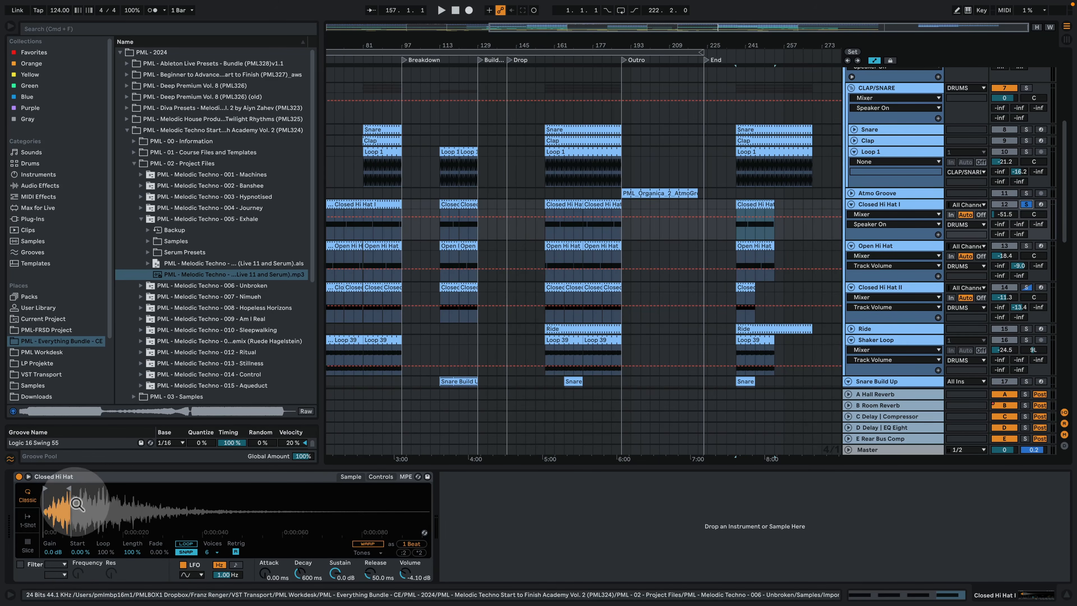
click(1064, 446)
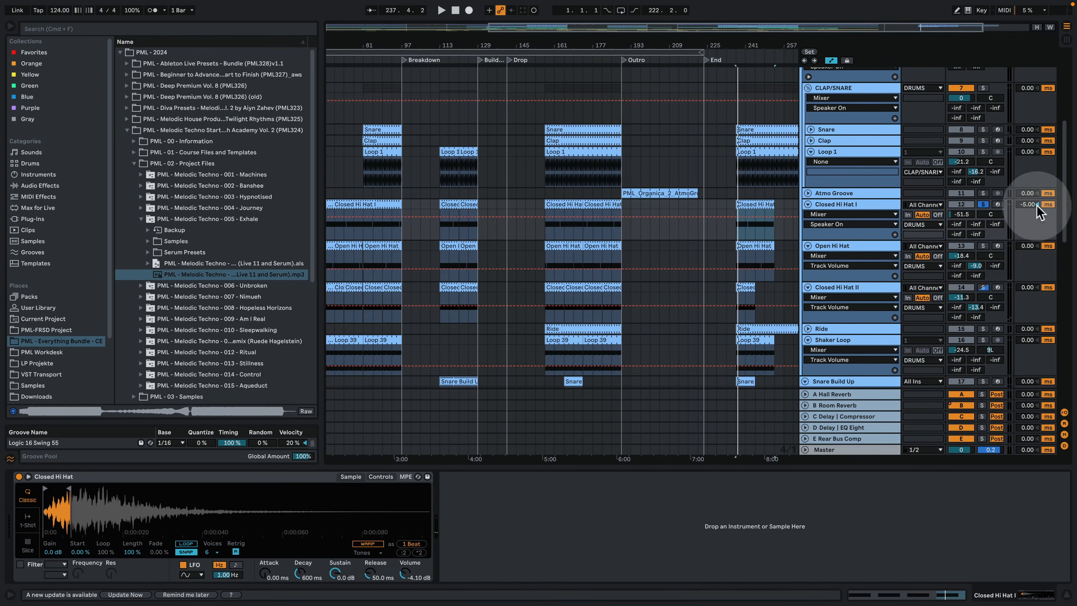
drag(763, 46, 622, 43)
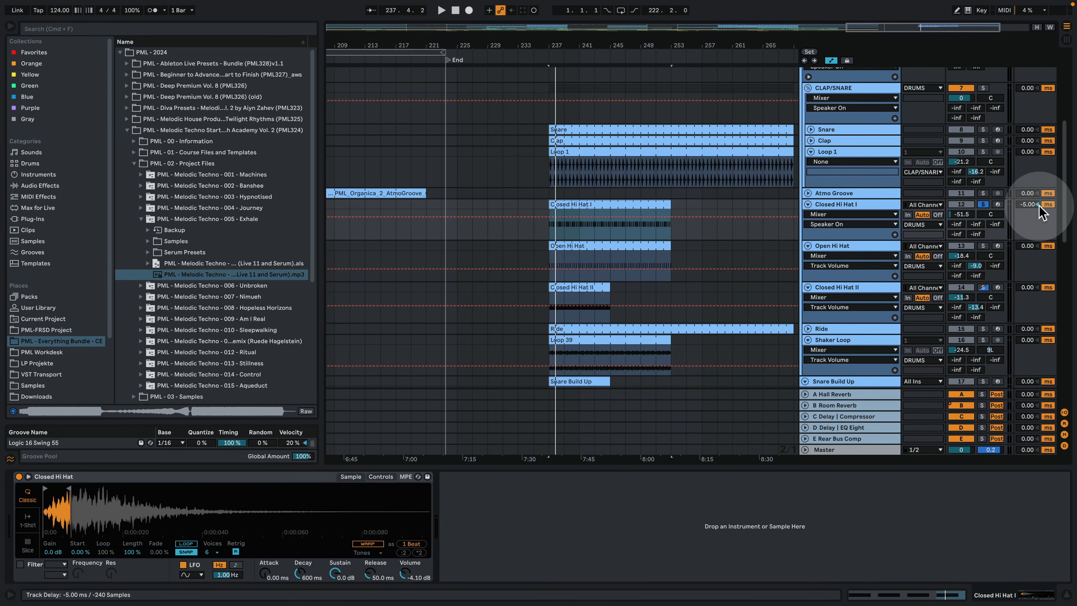
scroll(736, 282, up, 10)
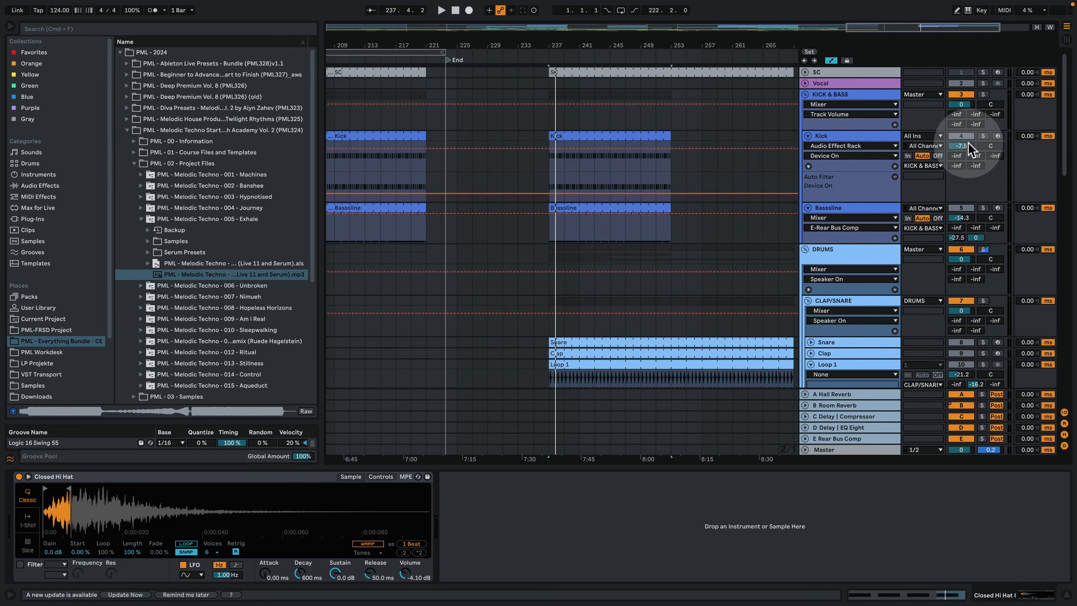
super+click(982, 136)
key(space)
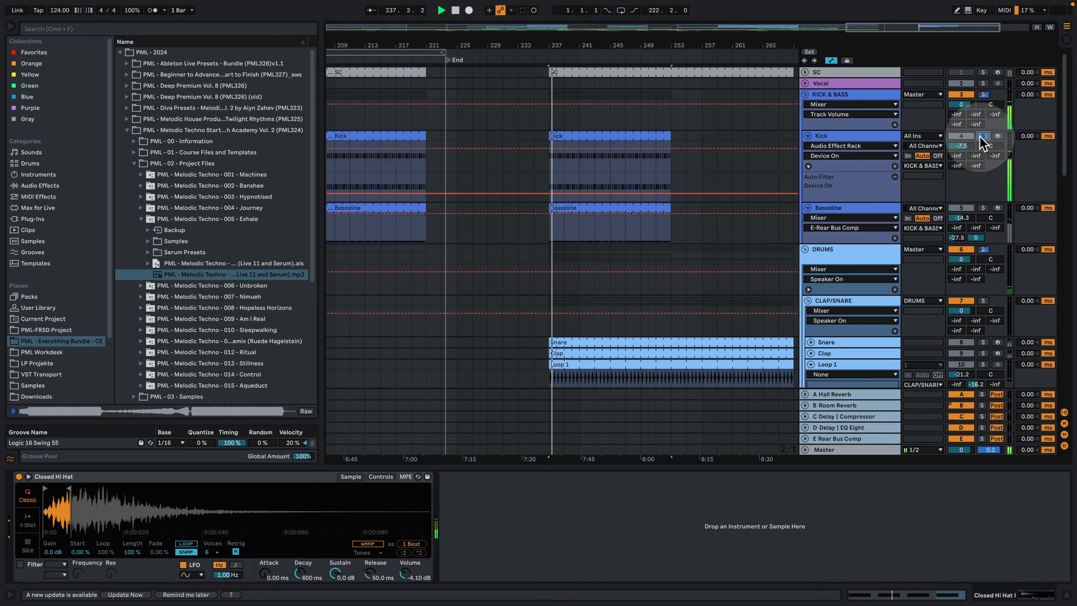
Step: Try the Closed Hi Hat I track at -16.0 dB during playback with the Kick and return its volume to -51.5 dB
scroll(734, 229, down, 6)
scroll(735, 233, down, 3)
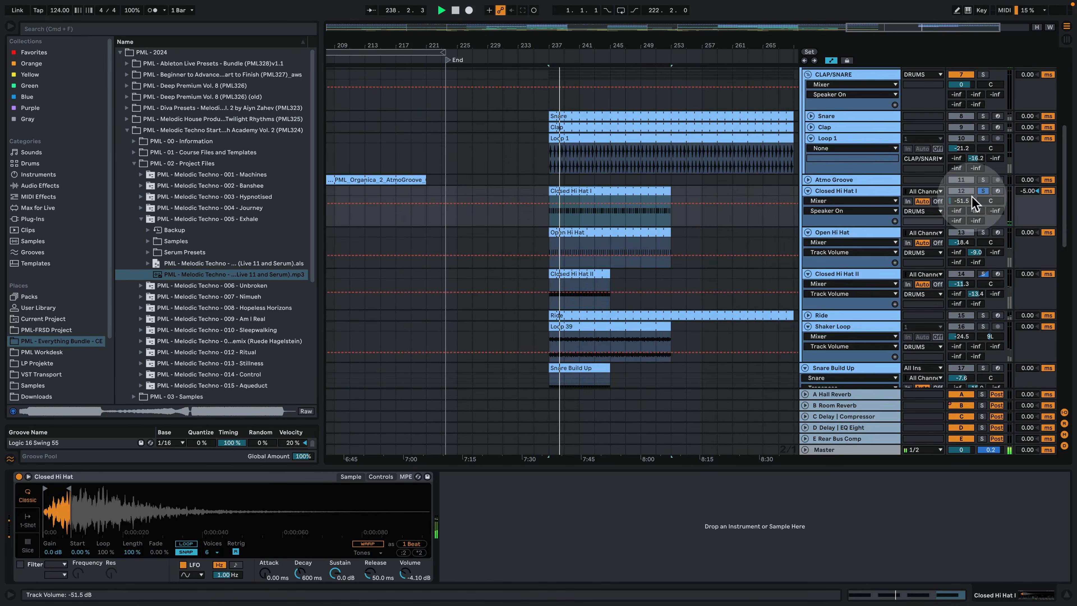
drag(962, 200, 962, 187)
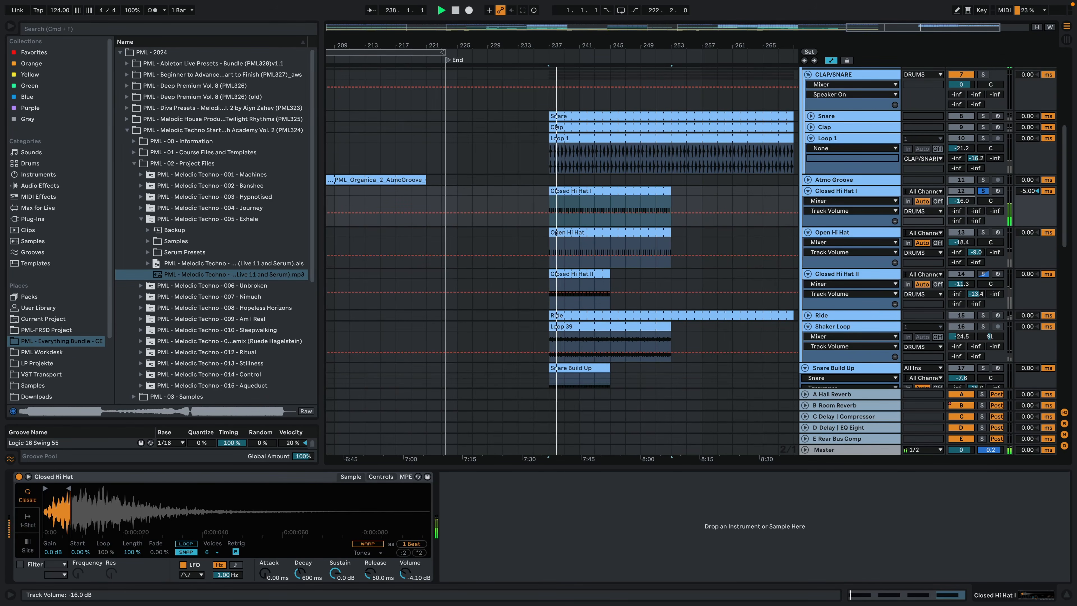
key(space)
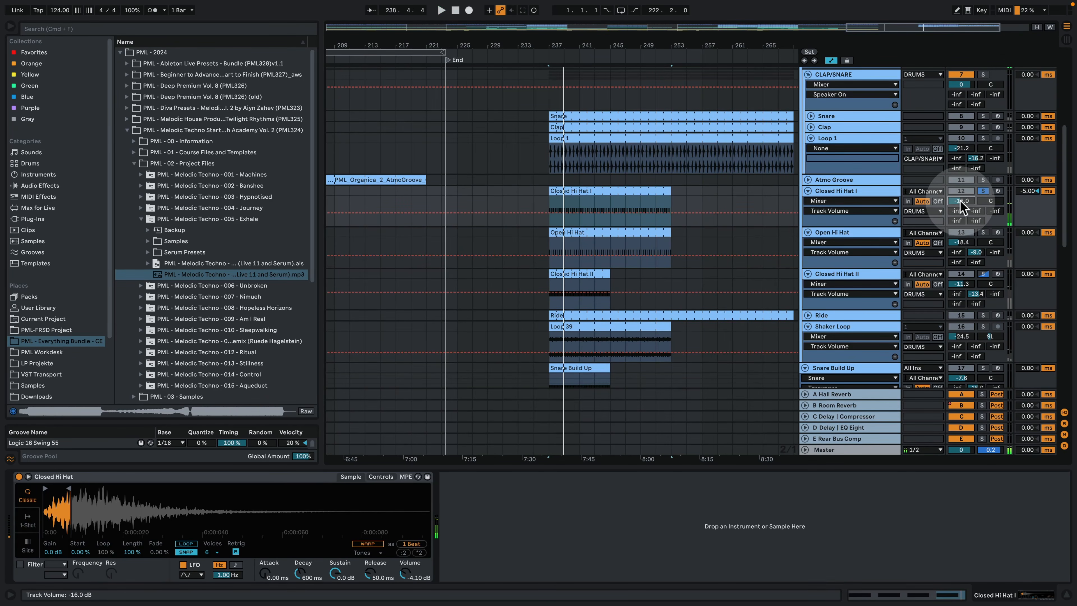
drag(960, 202, 957, 231)
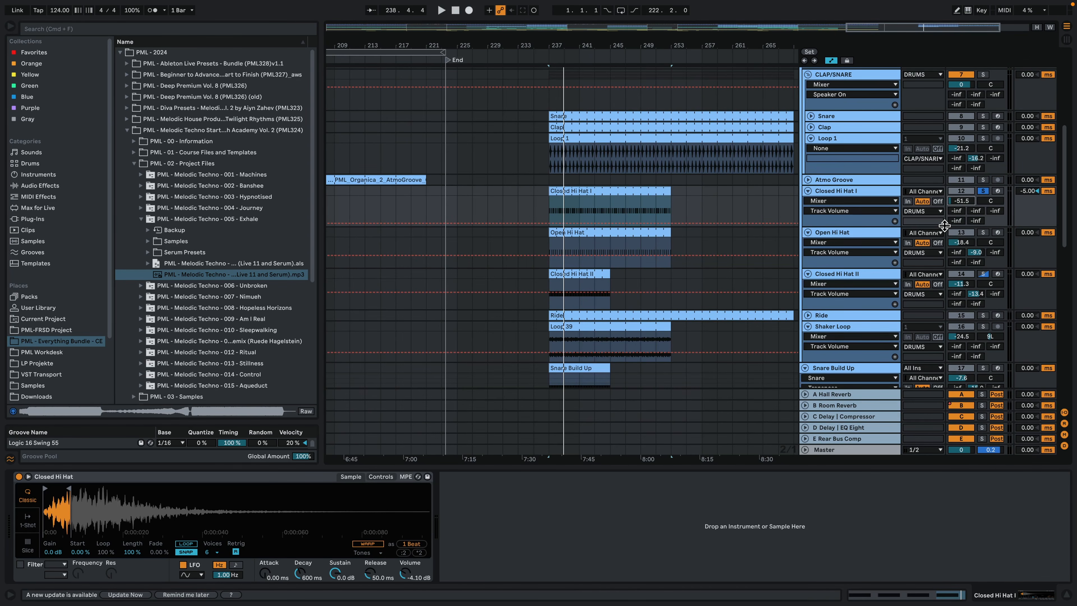
Step: Play Closed Hi Hat I at -25.0 dB, first soloed with the Kick and without solo, and return its volume to -51.5 dB
drag(951, 226, 962, 202)
key(space)
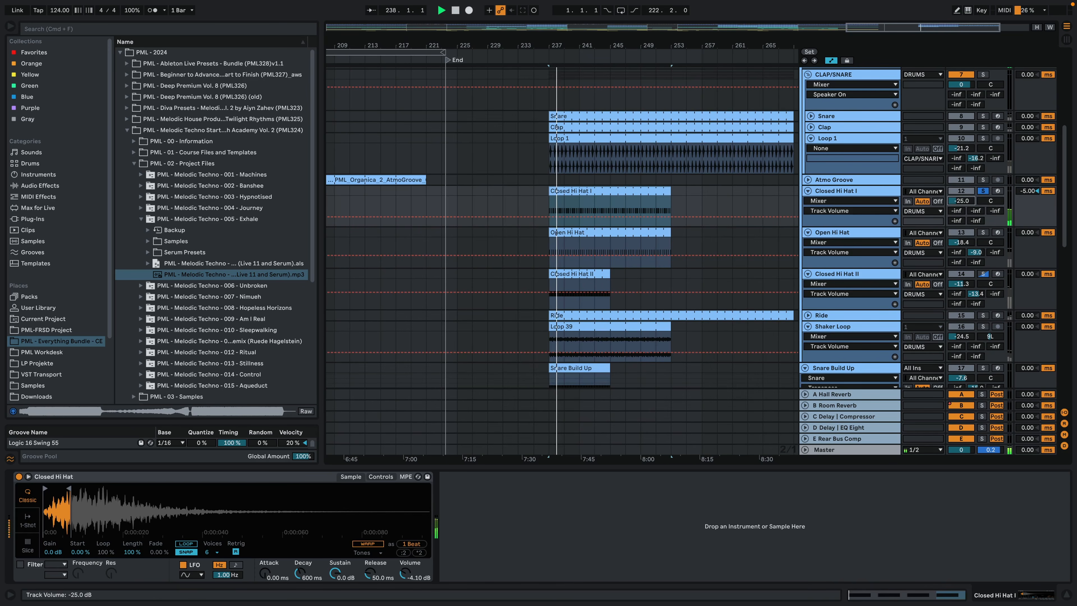
click(983, 190)
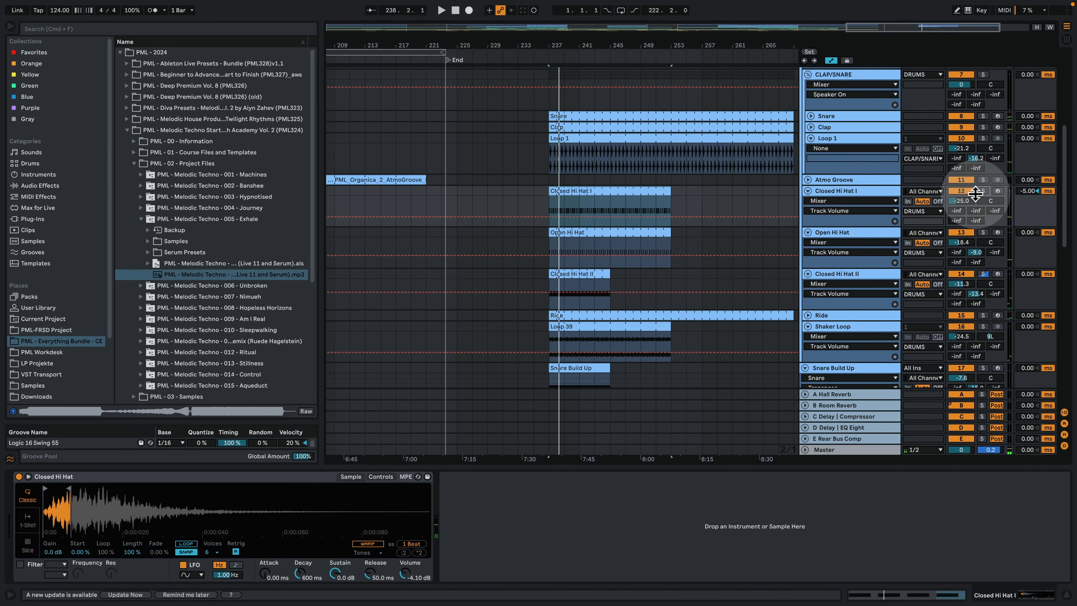
drag(972, 208, 972, 229)
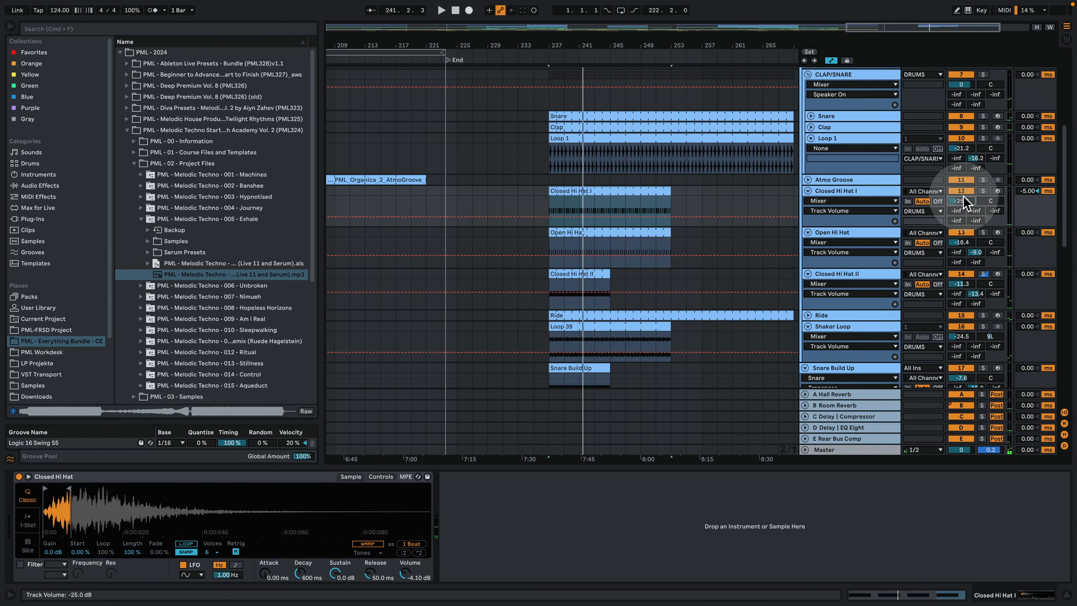
drag(963, 197, 963, 243)
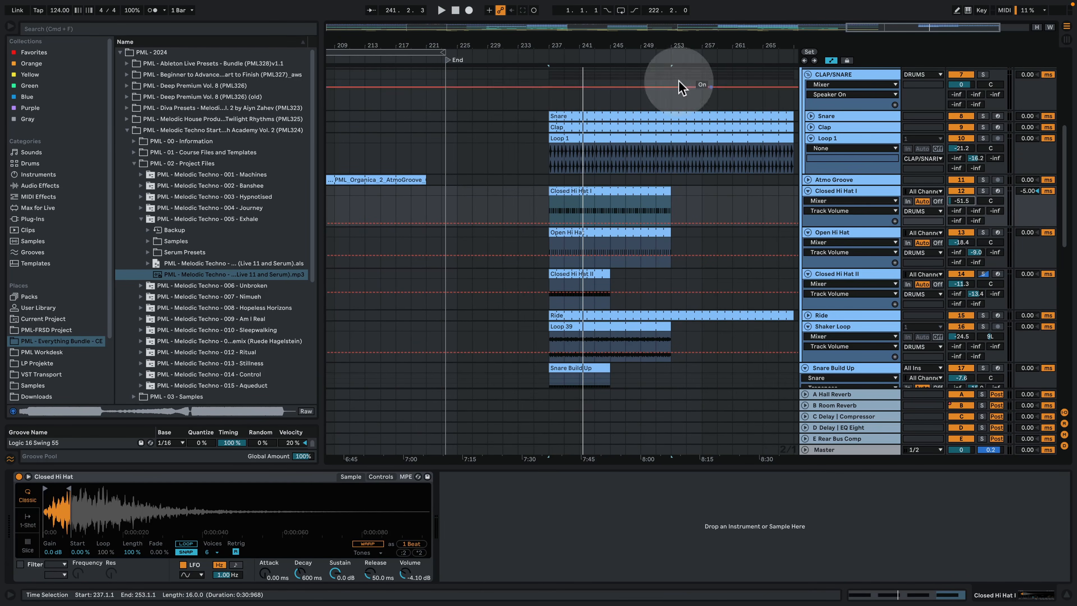
Step: Hide the device view, survey the copied drum clips past the End marker, and fold the DRUMS group to expose the instrument tracks
drag(591, 46, 594, 5)
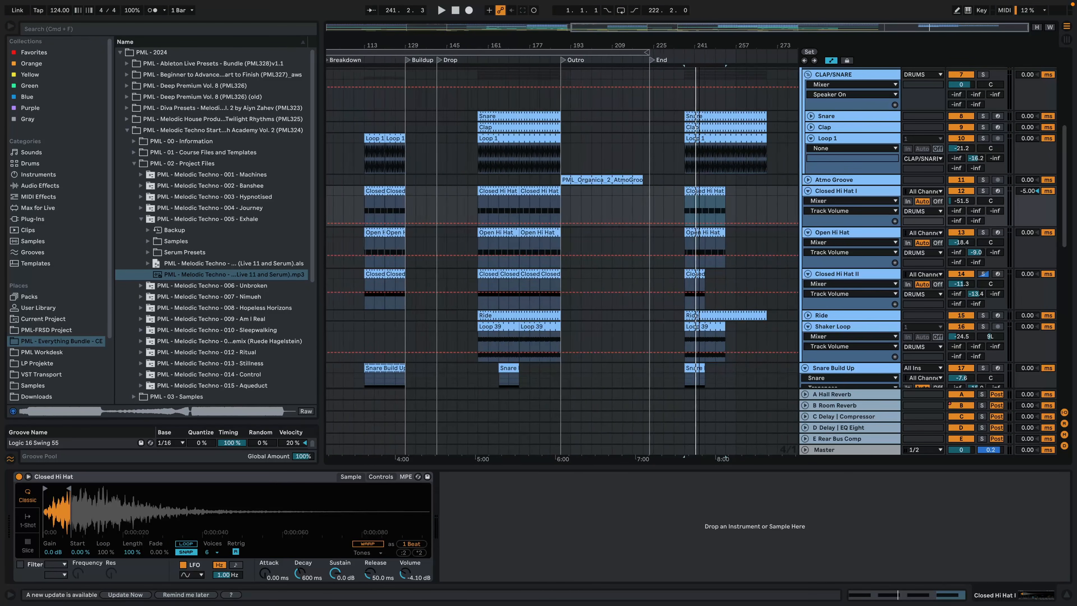
click(1067, 594)
scroll(759, 203, up, 5)
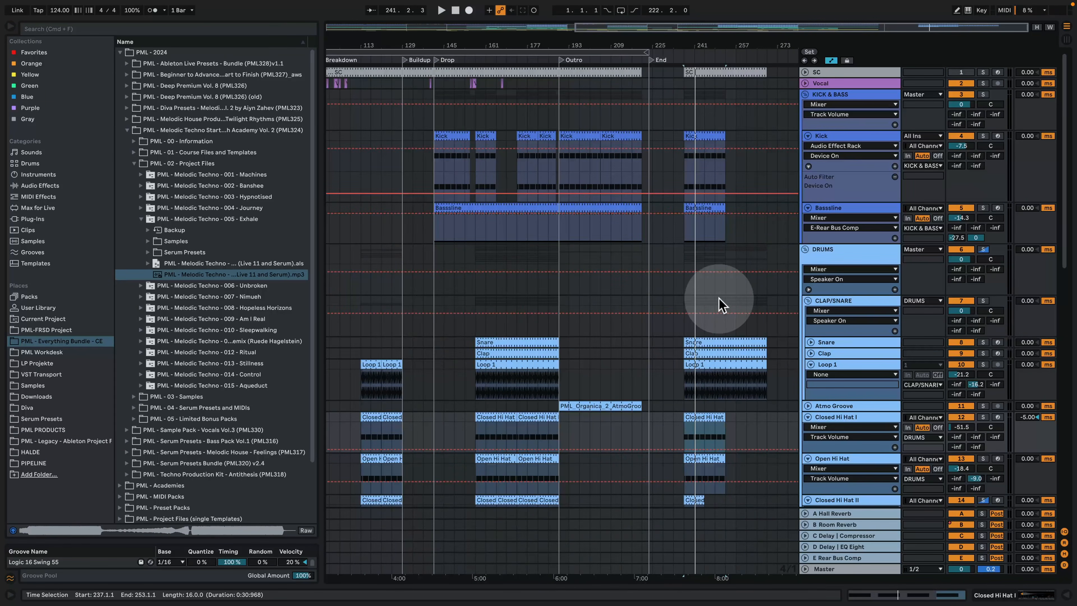
scroll(720, 304, down, 6)
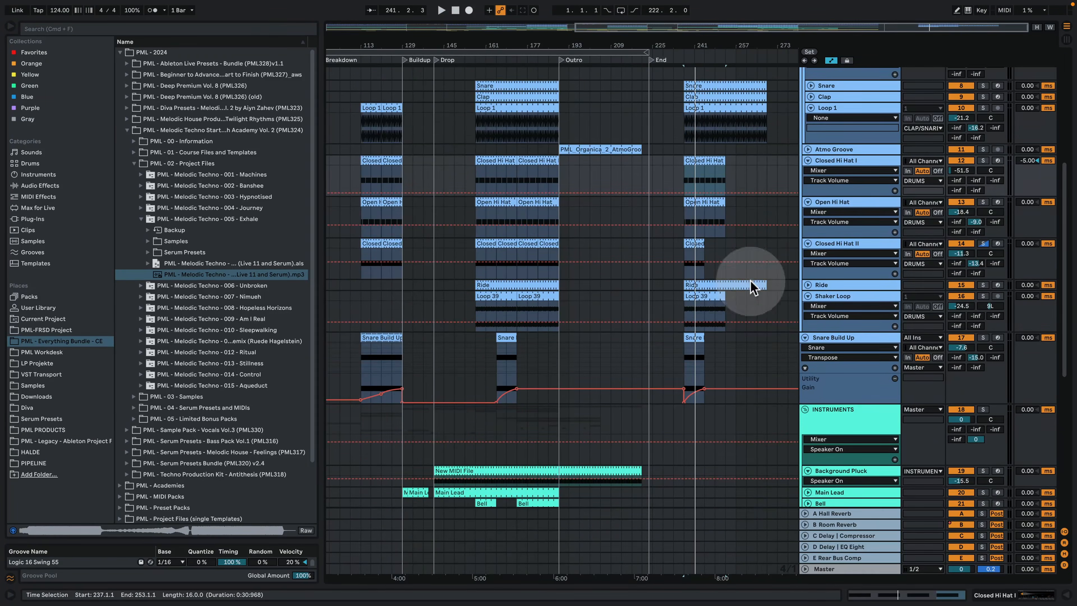
scroll(815, 342, up, 3)
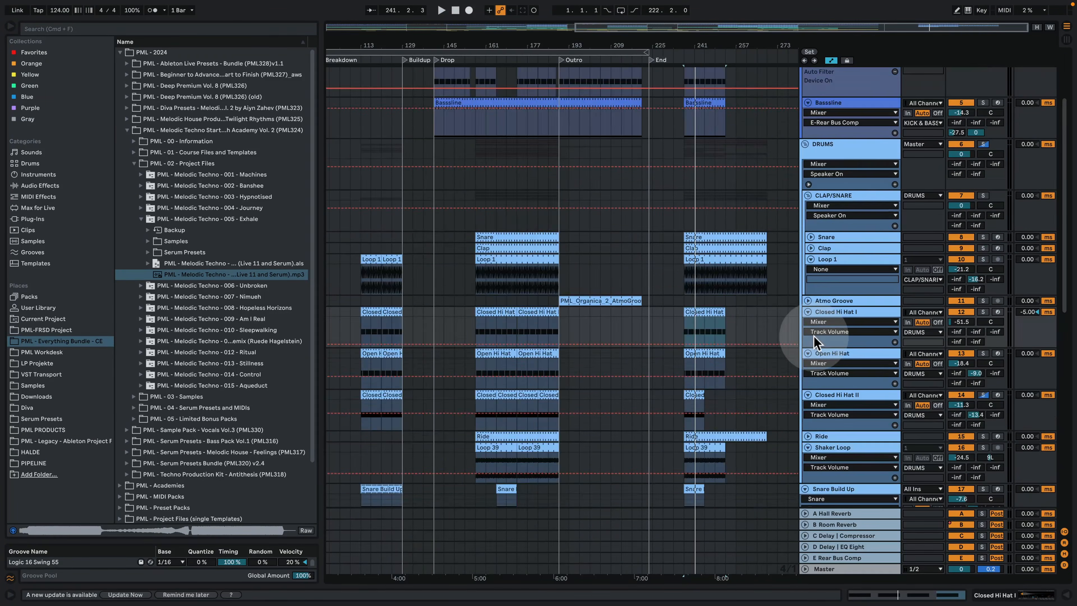
click(806, 144)
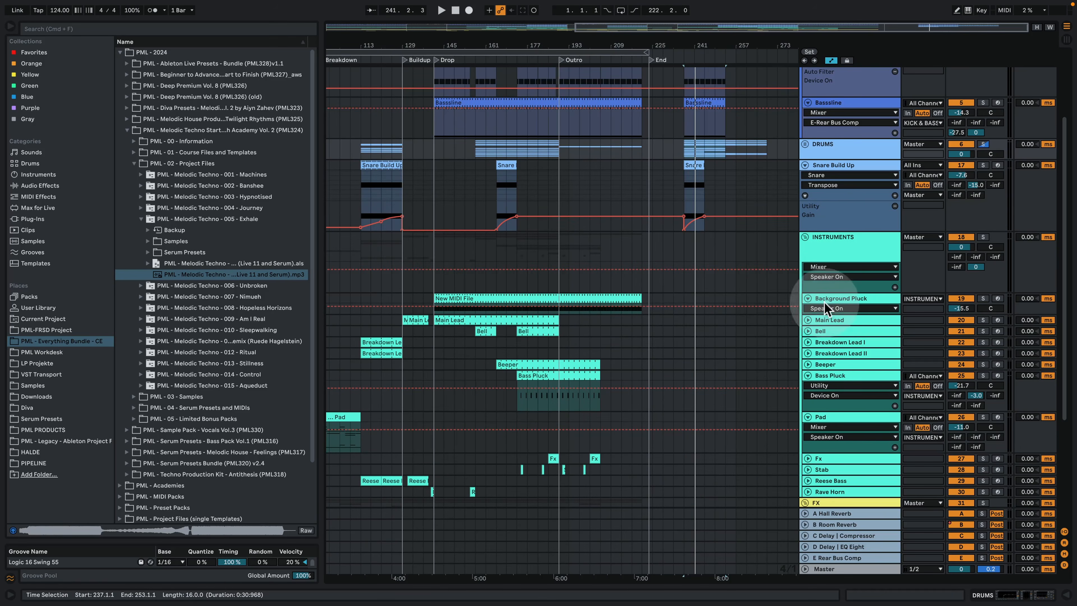
Step: Copy a section of the Background Pluck clip to bar 237 after the End marker, solo its track and play it
click(462, 300)
drag(663, 295, 695, 312)
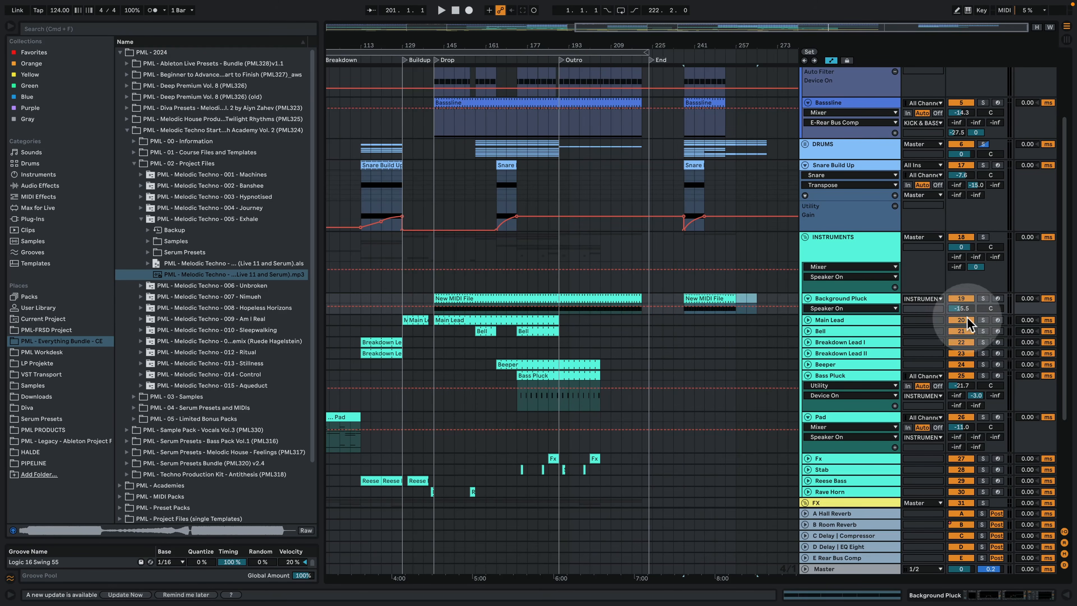
click(983, 298)
key(space)
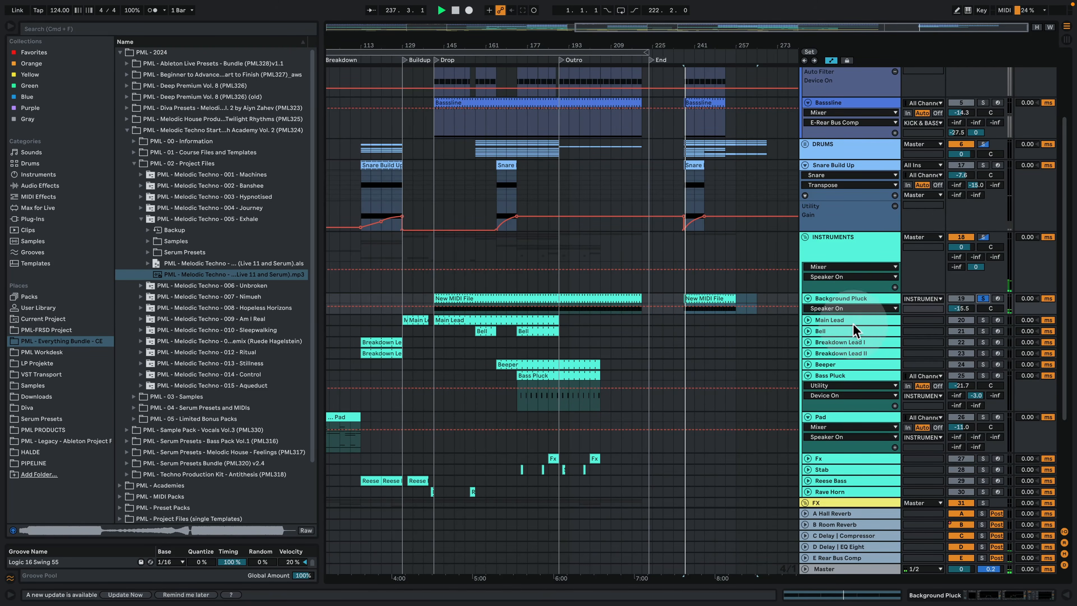
Step: Enlarge the Background Pluck lane, then show the DRUMS group's effects and unfold its tracks
drag(849, 313, 846, 375)
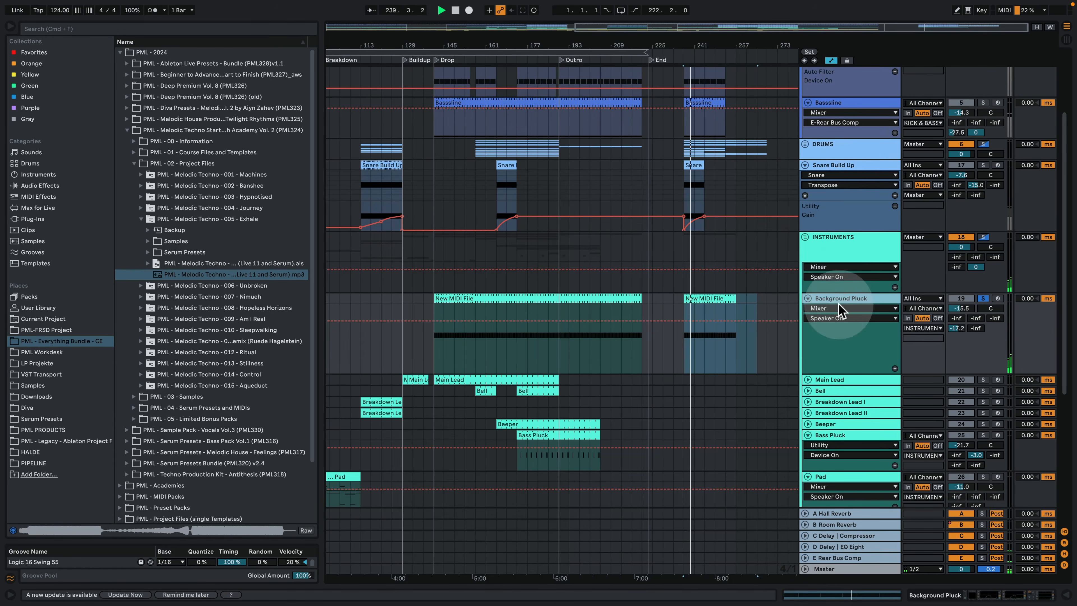
double_click(856, 151)
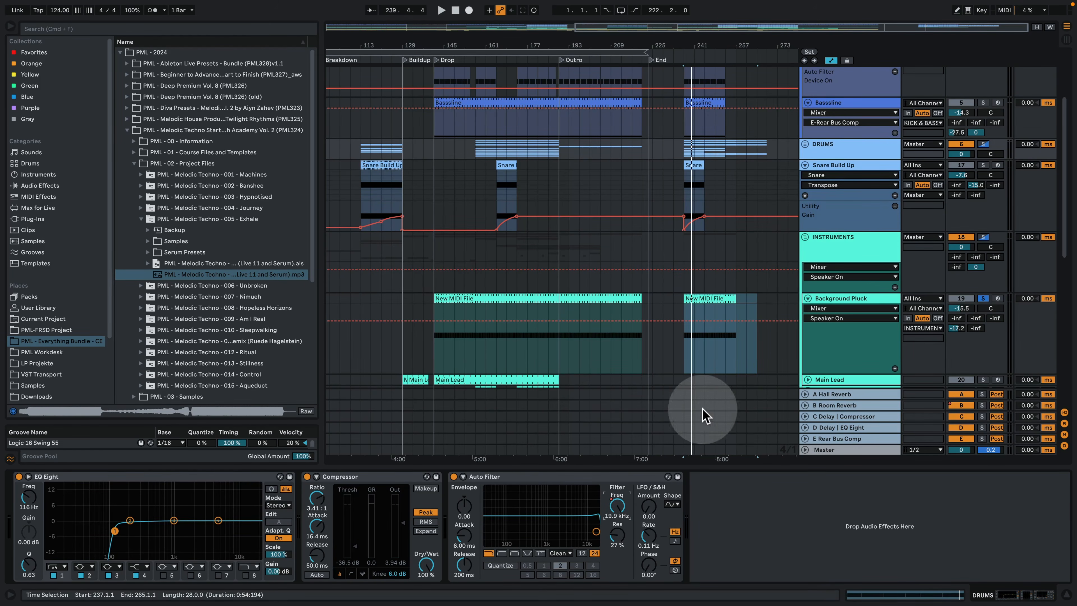
click(805, 145)
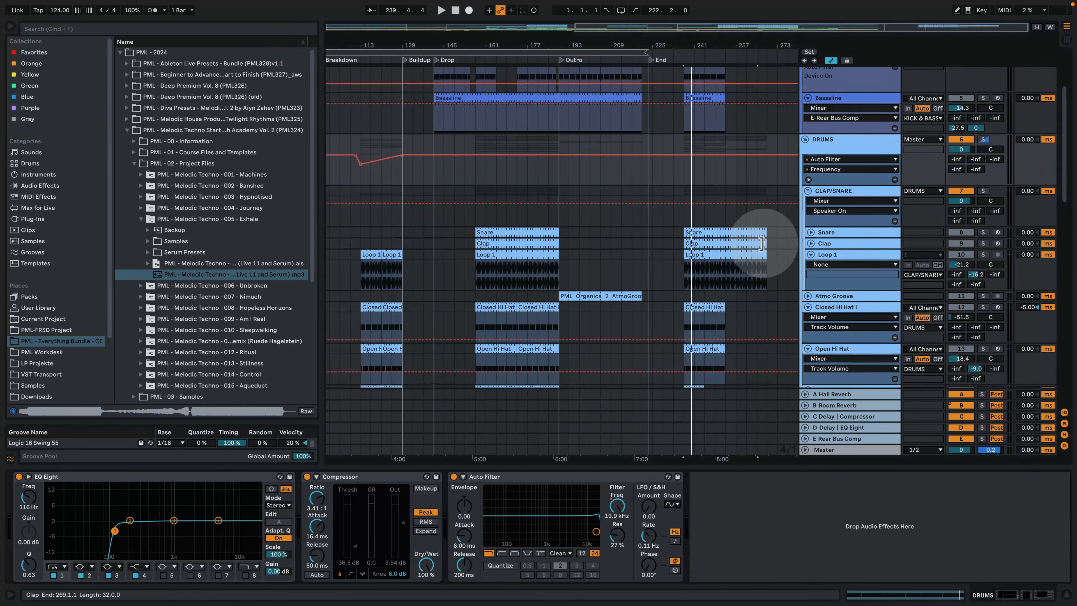
scroll(765, 241, down, 10)
scroll(758, 258, down, 3)
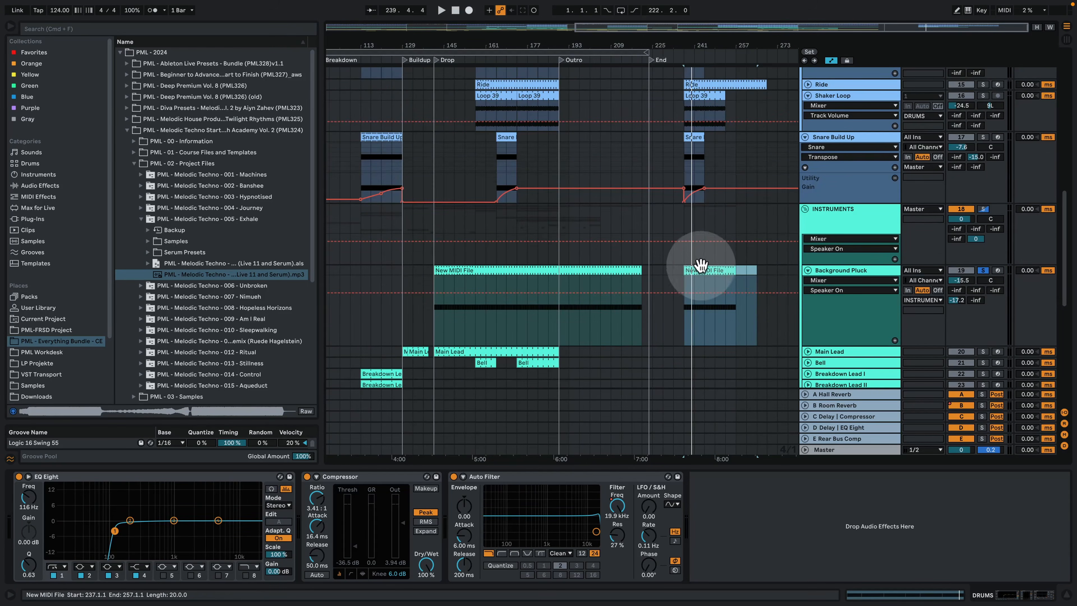
Step: Examine the note pattern of the copied Background Pluck clip at bar 237 during playback
click(698, 268)
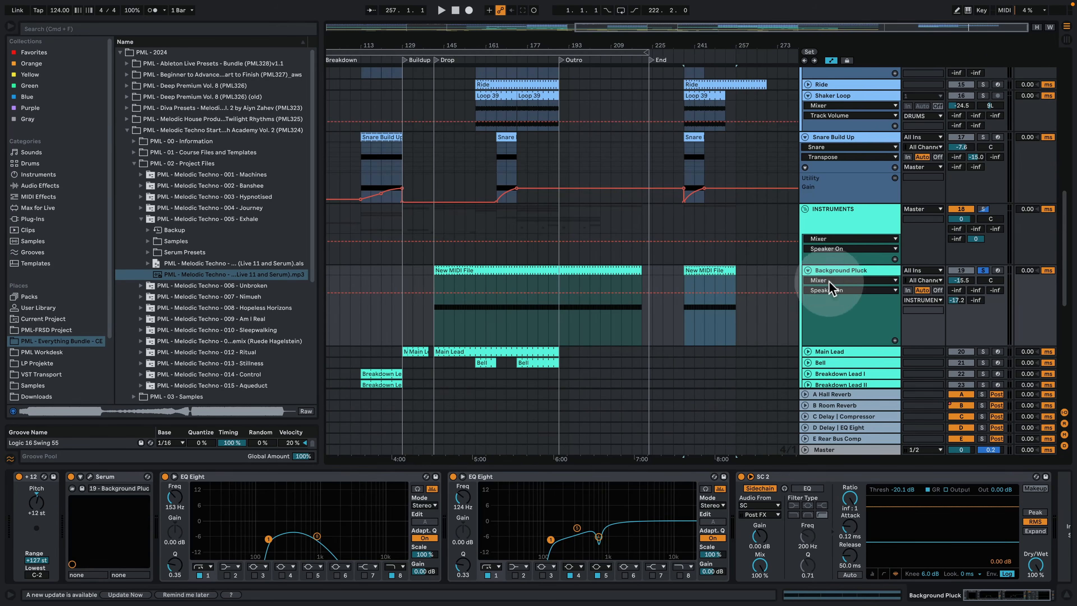
double_click(709, 271)
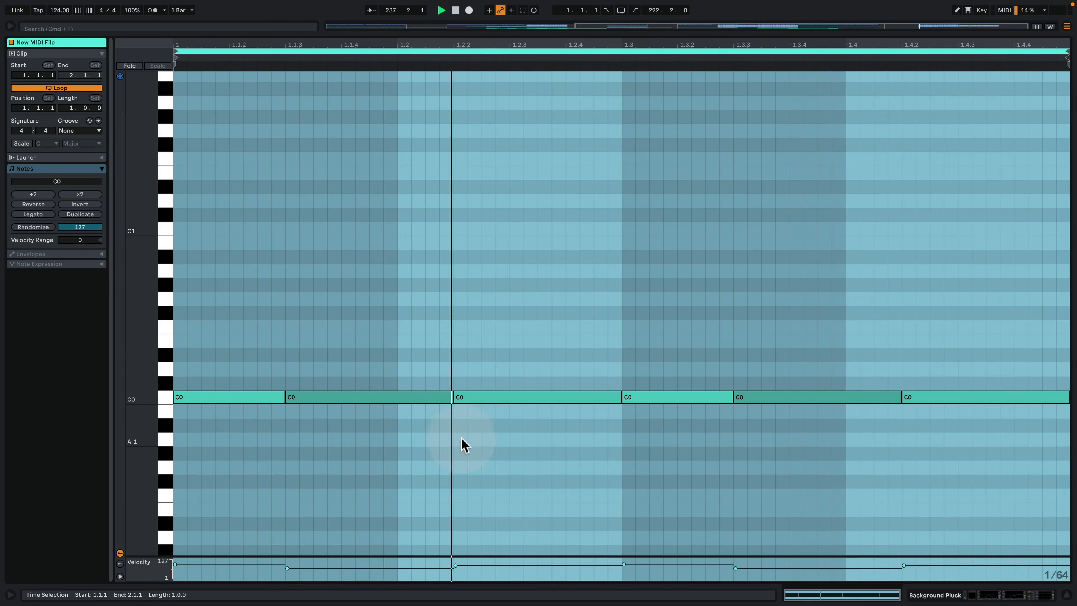
drag(142, 398, 181, 396)
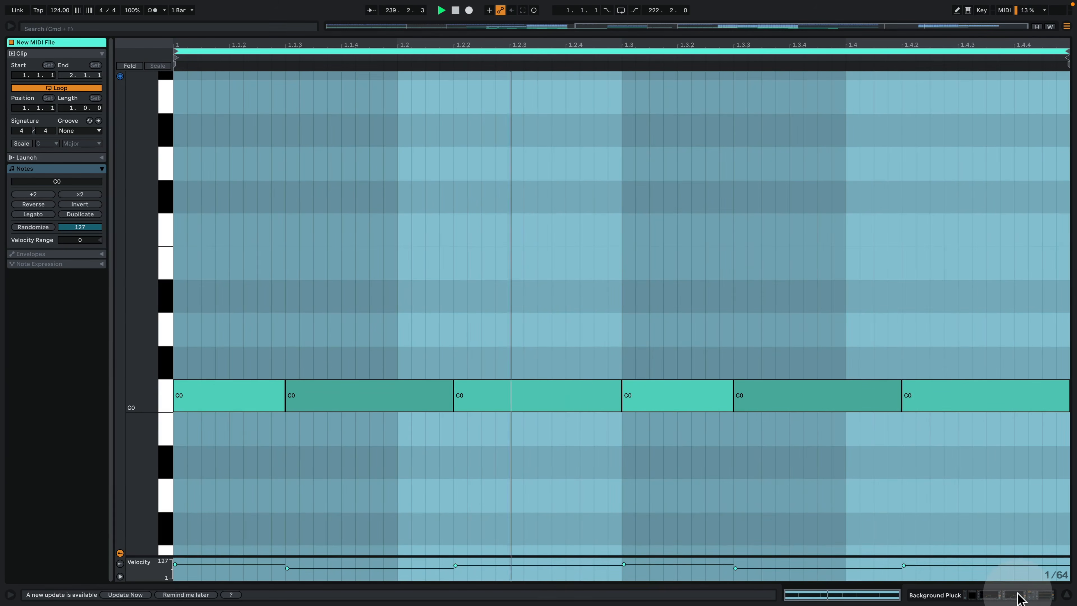
click(1009, 595)
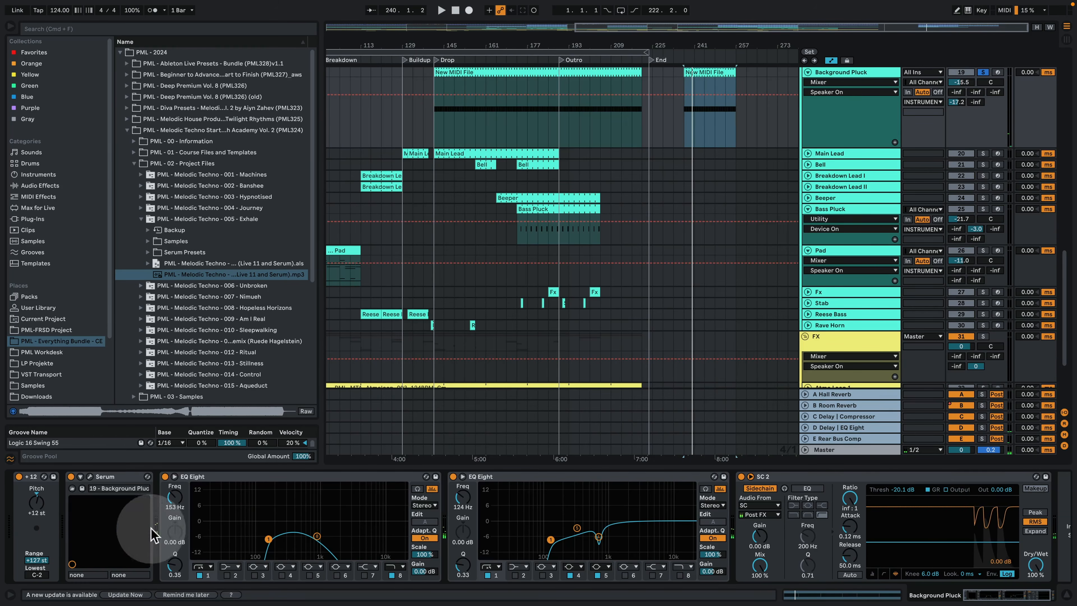
Step: Open the Serum synth on Background Pluck and listen to it with both EQ Eight devices bypassed
click(90, 478)
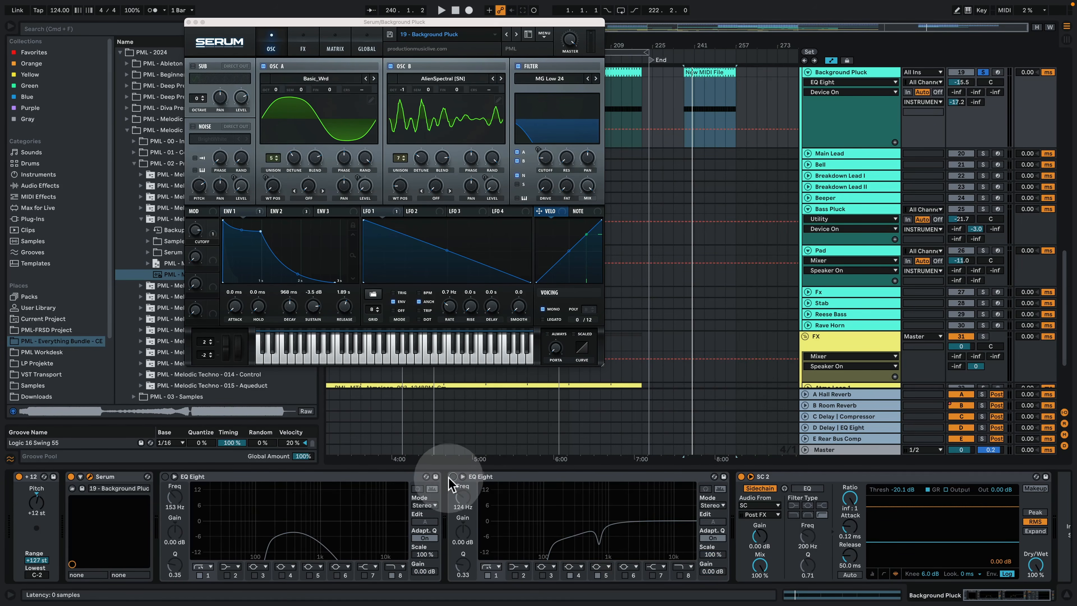
key(space)
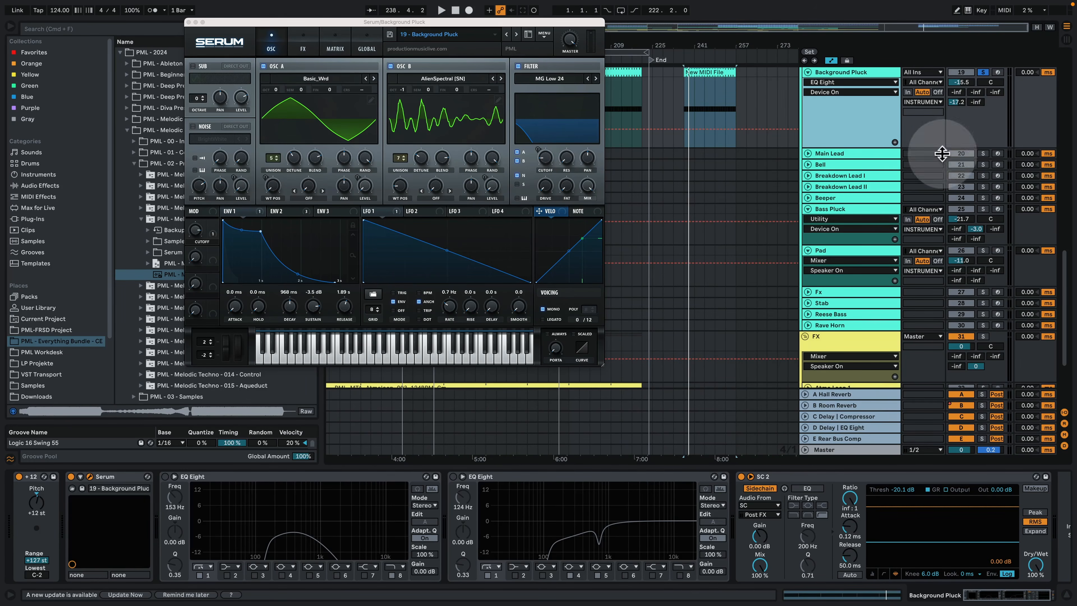
Step: Show the effects of the D Delay return track and audition the pluck through that return using its solo
click(836, 428)
click(733, 203)
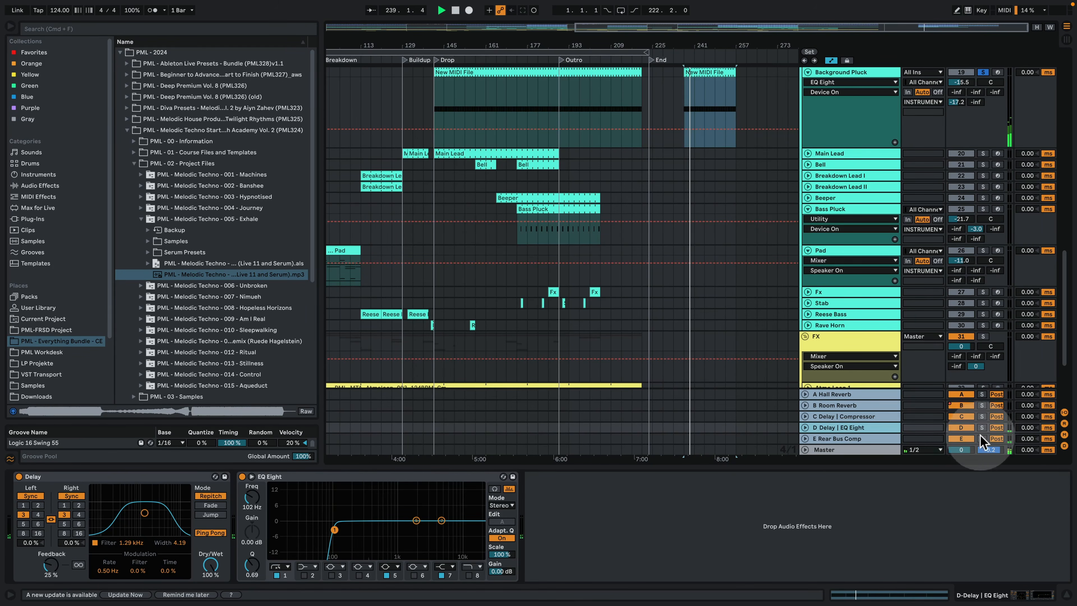
click(982, 428)
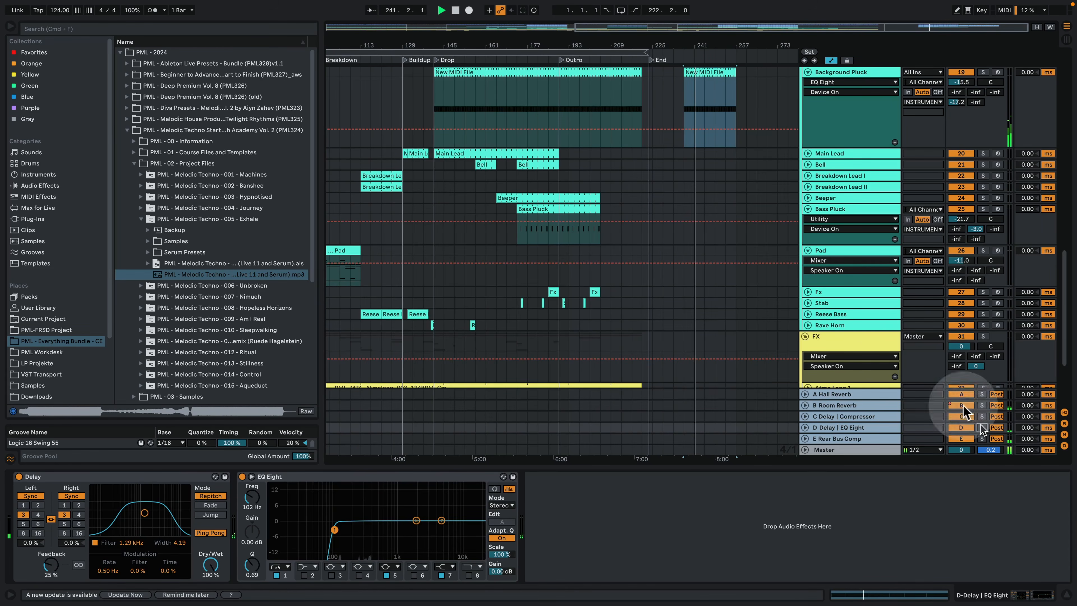
key(space)
Step: Reopen the notes of the copied Background Pluck clip, close the Serum window and play the pattern
double_click(709, 72)
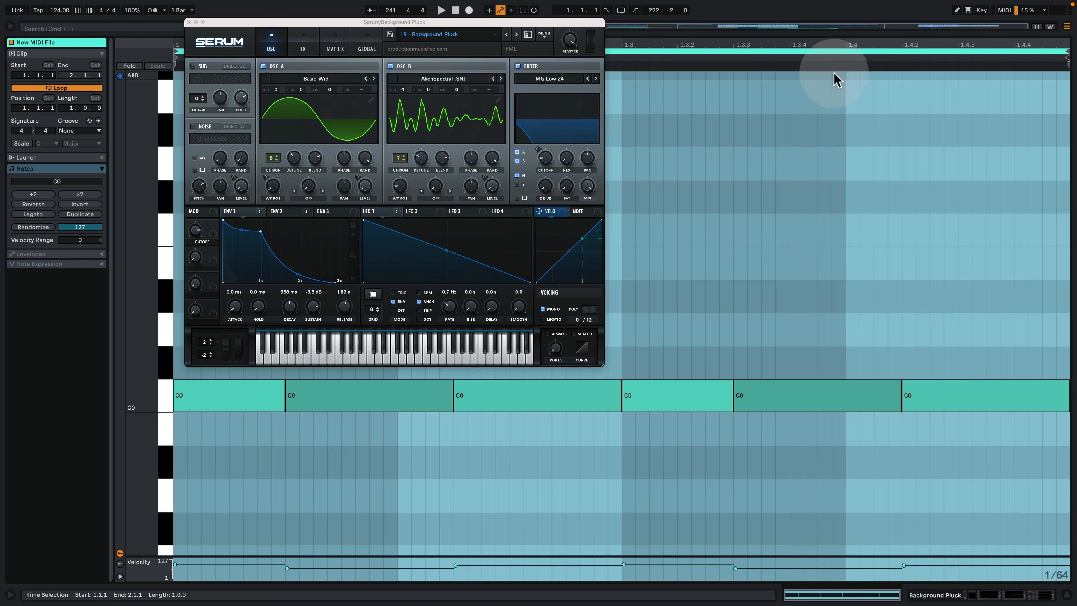
key(space)
click(189, 23)
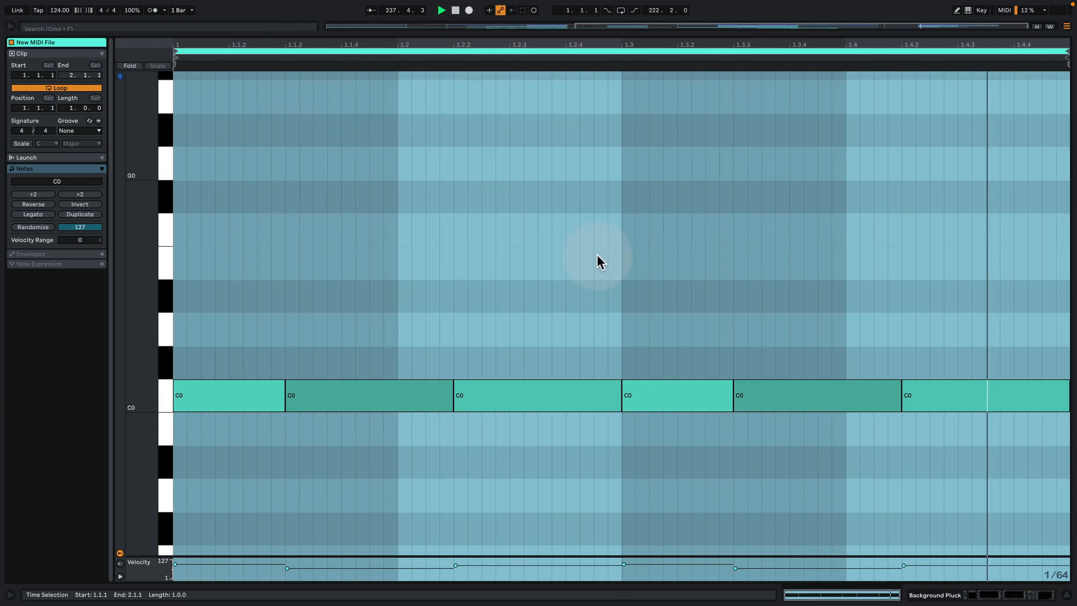
Step: Stop playback and turn both EQ Eight devices on the Background Pluck track back on
key(space)
click(1009, 594)
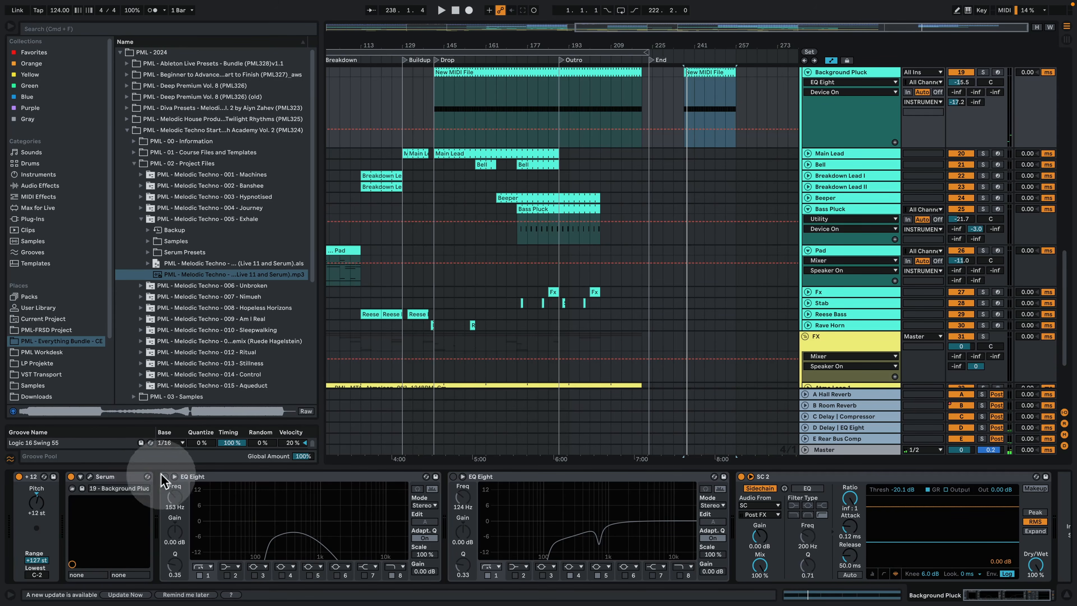
click(165, 477)
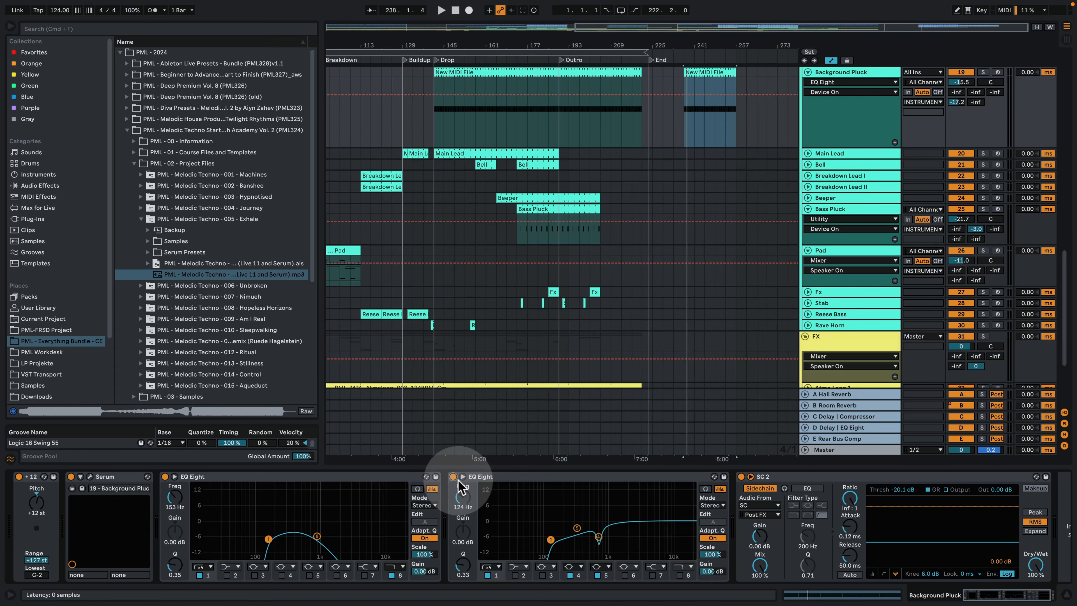
Step: Unfold the Main Lead track and copy a section of its drop clip with its automation to bar 237
click(808, 153)
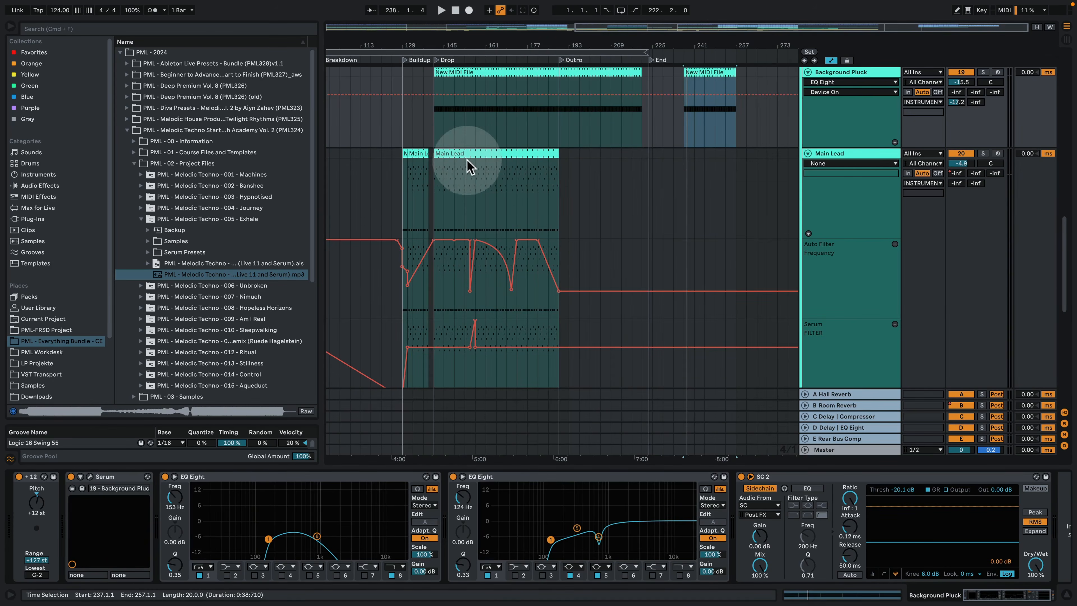
click(501, 161)
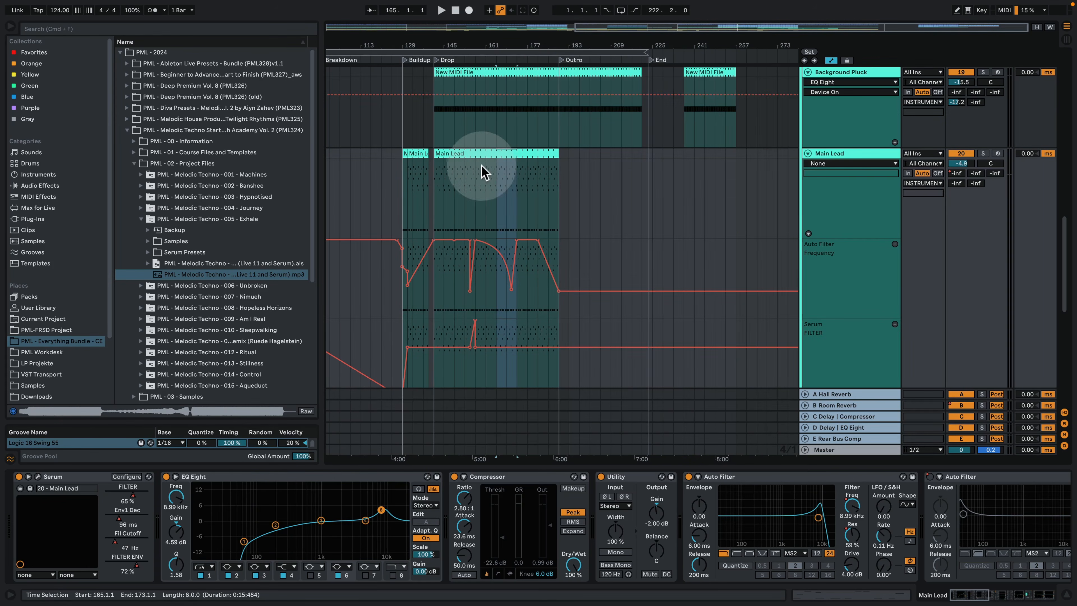
drag(478, 165, 697, 163)
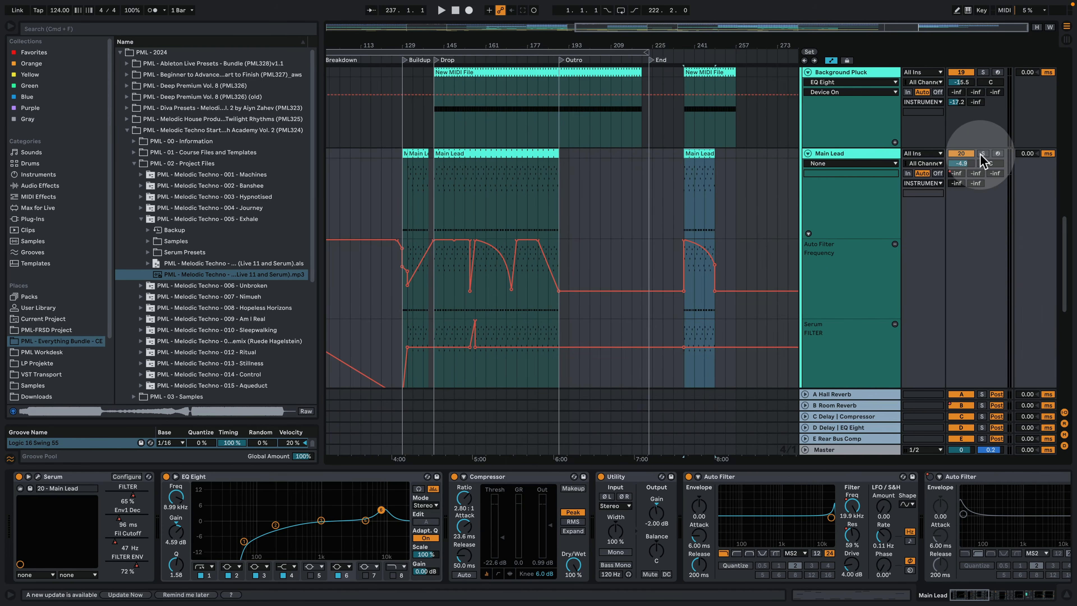
Step: Play the copied Main Lead clip, examine its melody in the note editor and audition the C5 pitch
key(space)
double_click(690, 154)
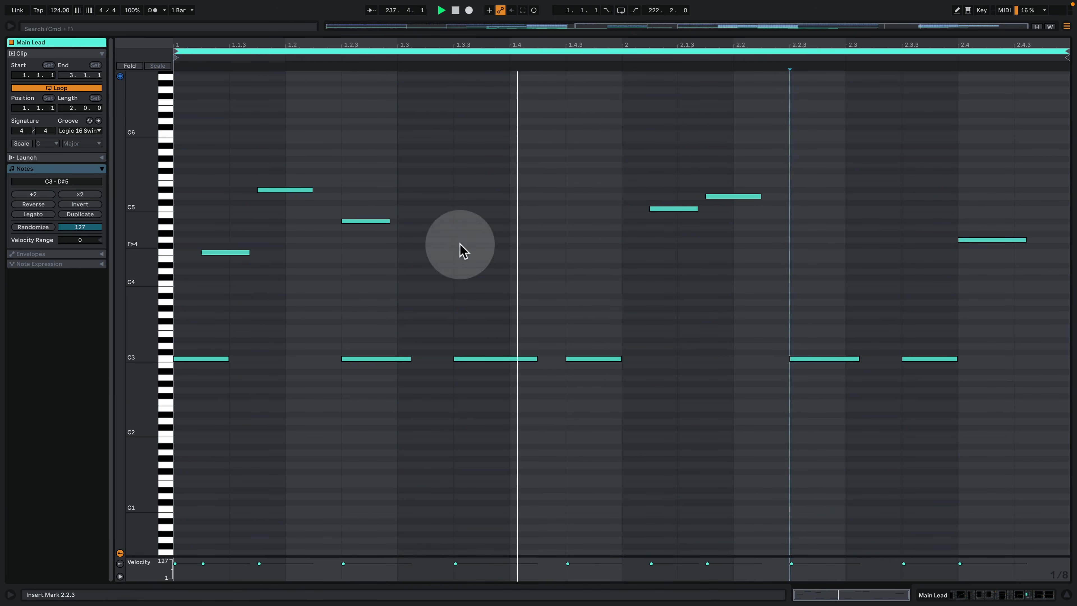
drag(132, 361, 150, 361)
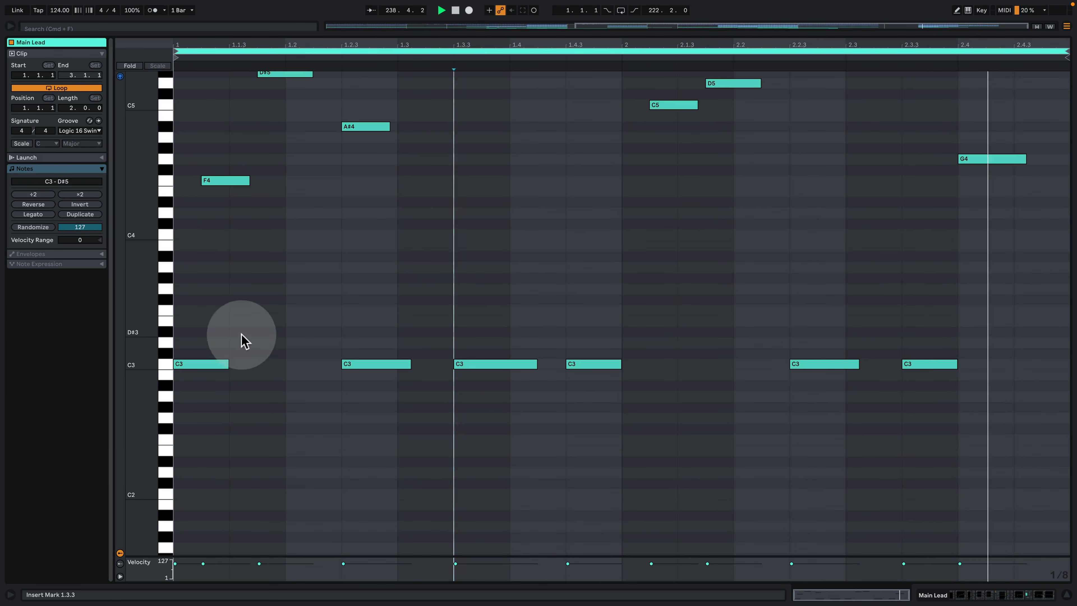
scroll(344, 292, up, 3)
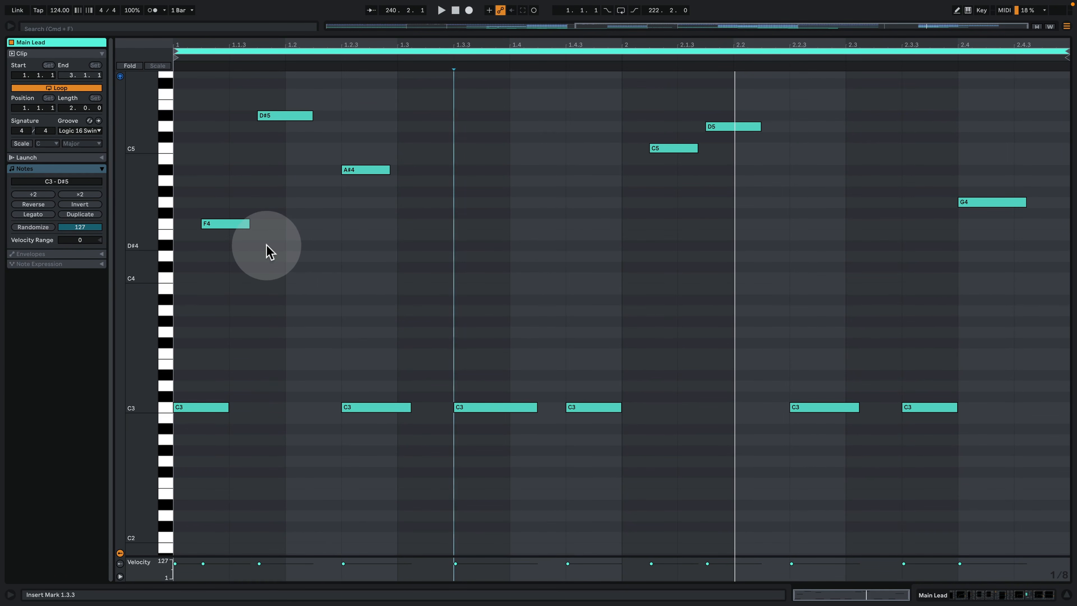
click(165, 149)
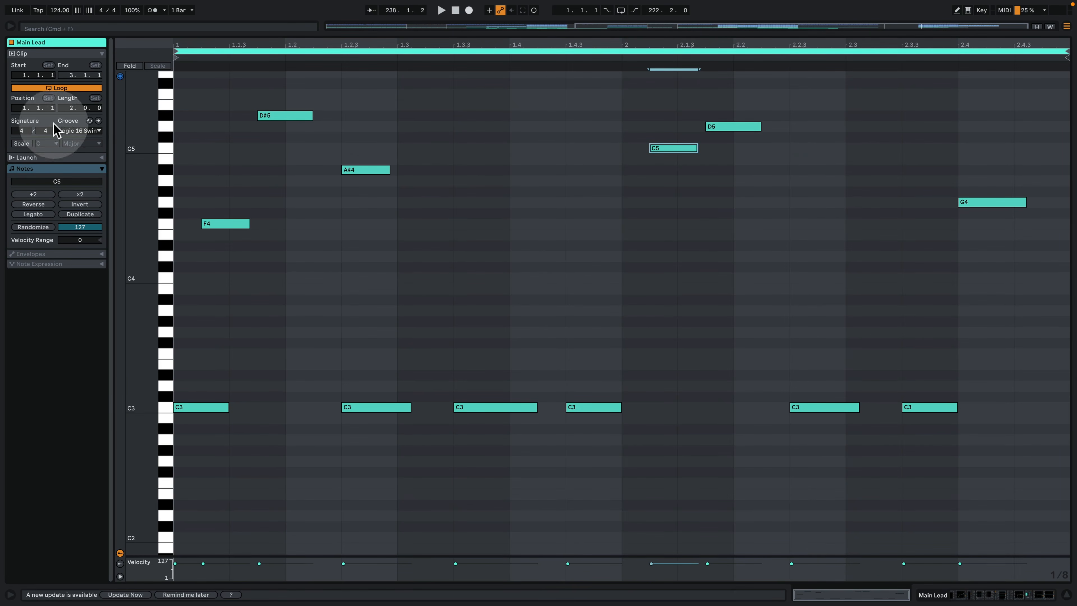
Step: Turn on the scale for the Main Lead clip and set it to C Minor
click(22, 144)
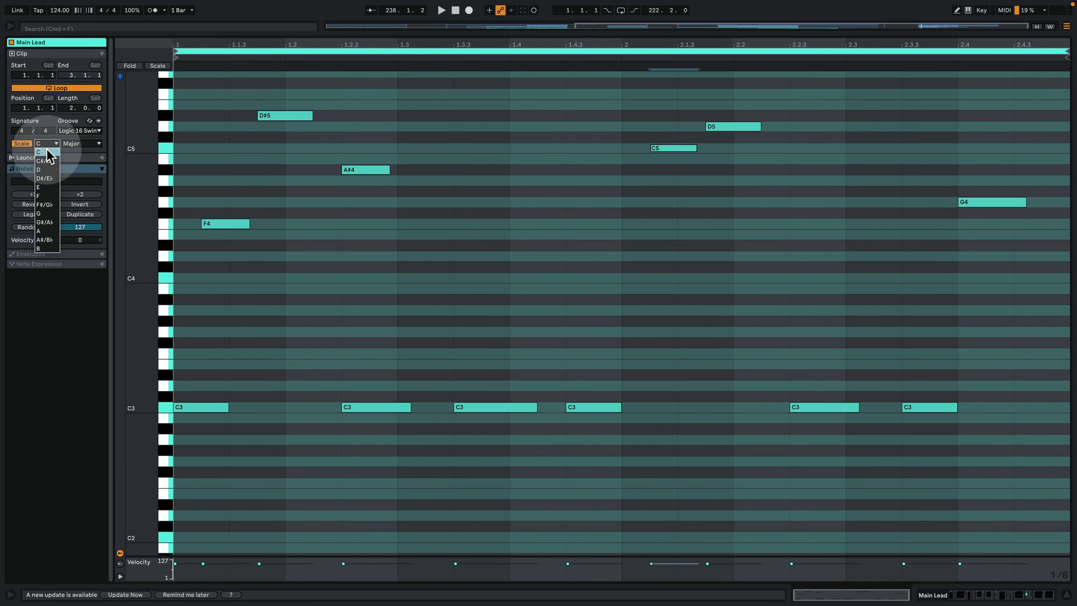
click(46, 153)
click(91, 143)
click(89, 162)
click(456, 200)
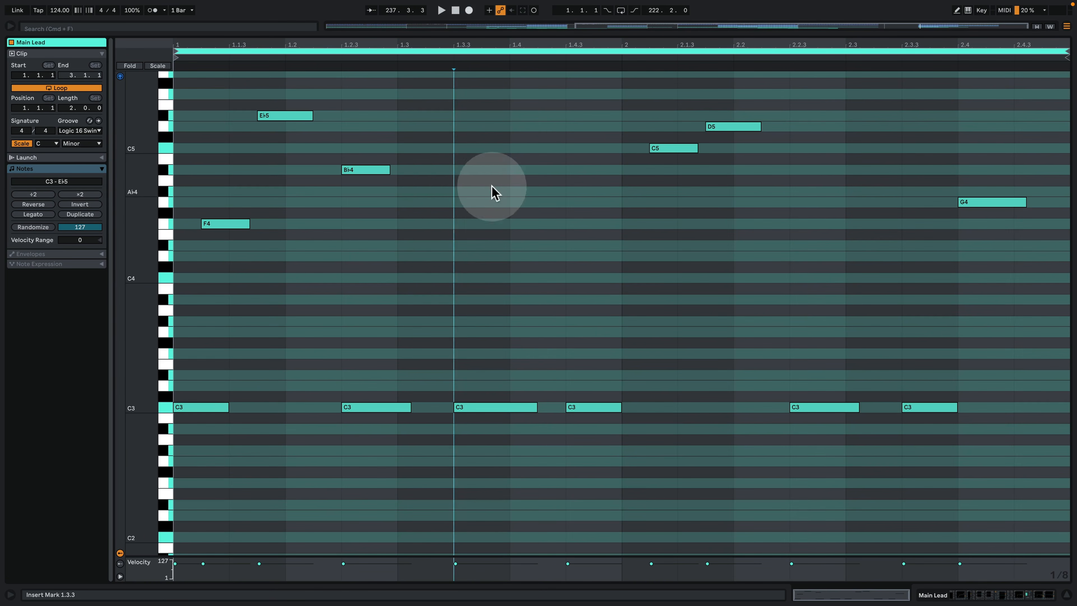
Step: Examine the opening melody notes of the Main Lead clip, auditioning C3, F4 and B♭4 individually
drag(161, 337, 152, 335)
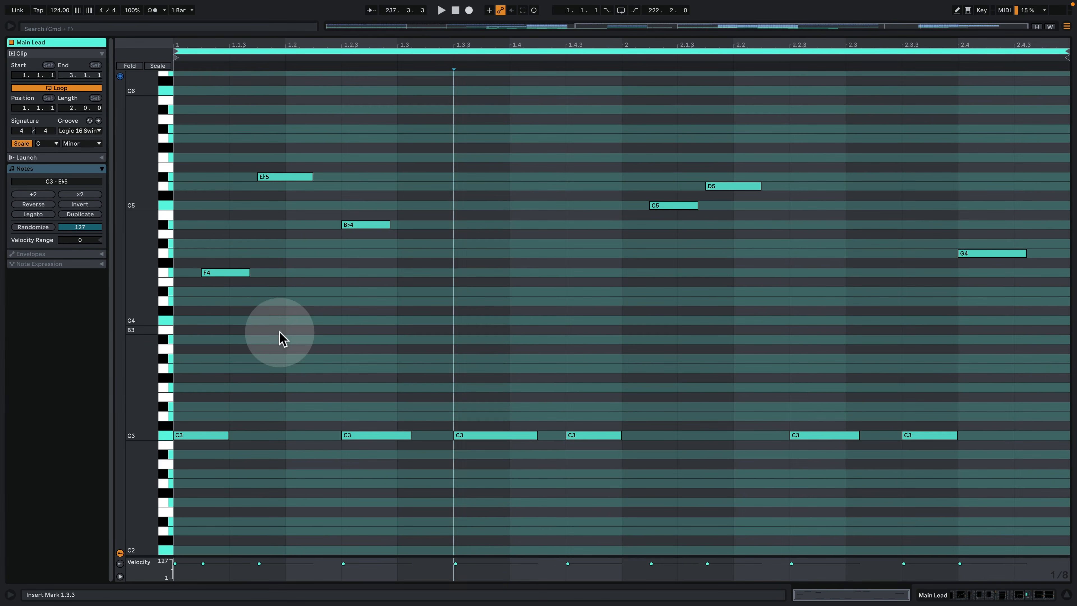
drag(268, 457, 144, 370)
click(272, 177)
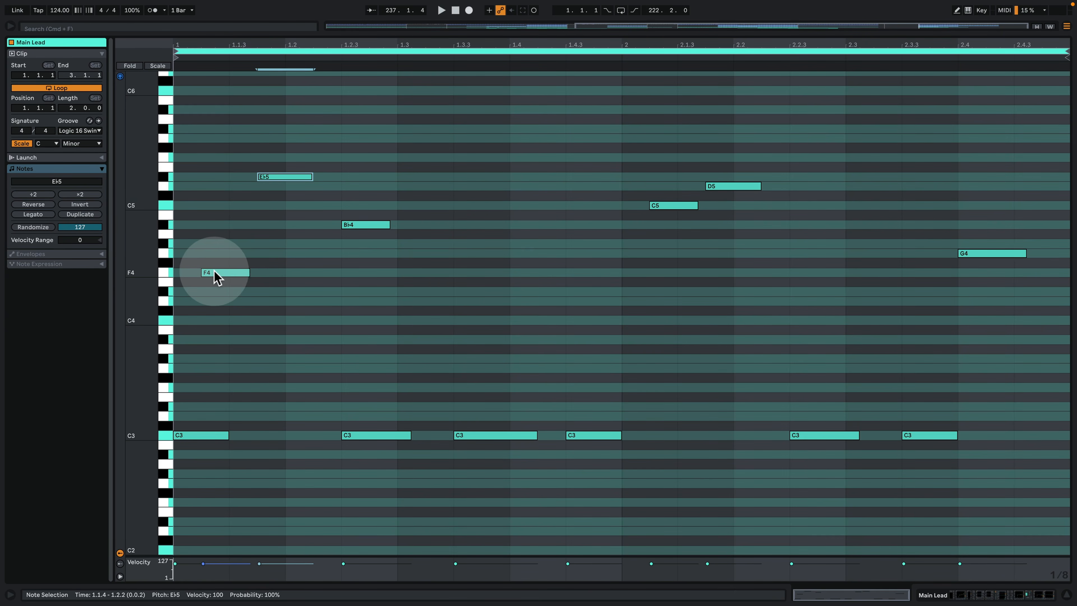
click(165, 434)
click(164, 272)
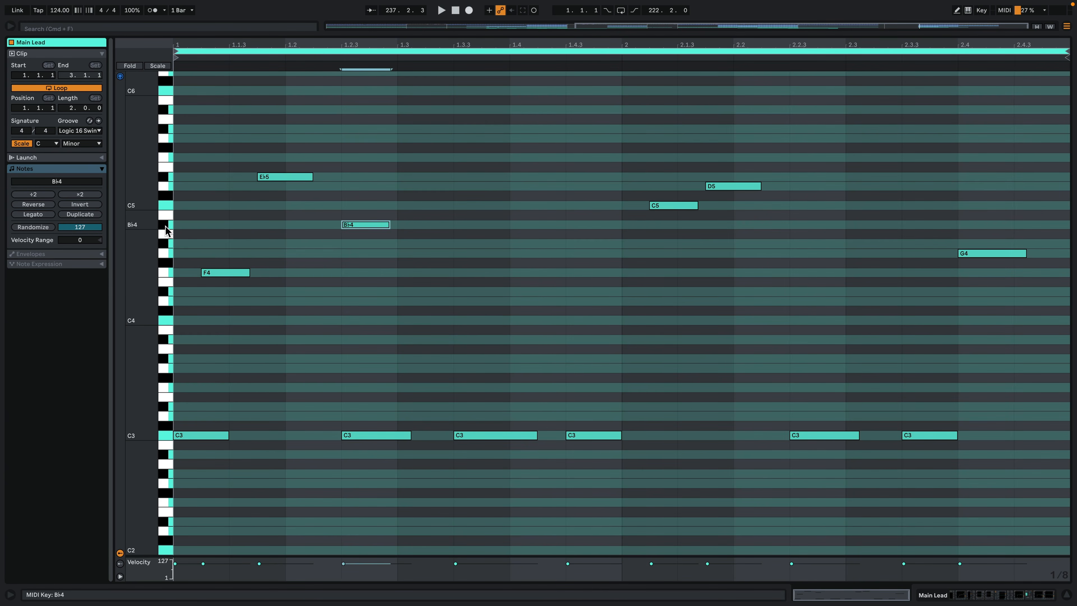
click(165, 231)
Step: Play the start of the Main Lead melody and deactivate the B♭4 and C3 notes at 1.2.3
key(space)
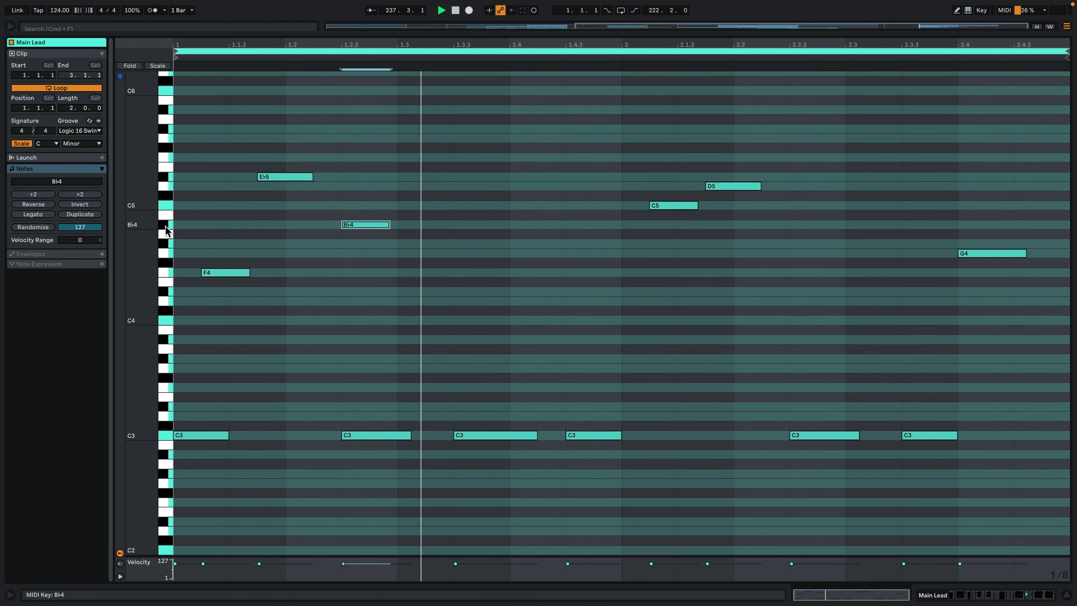
key(space)
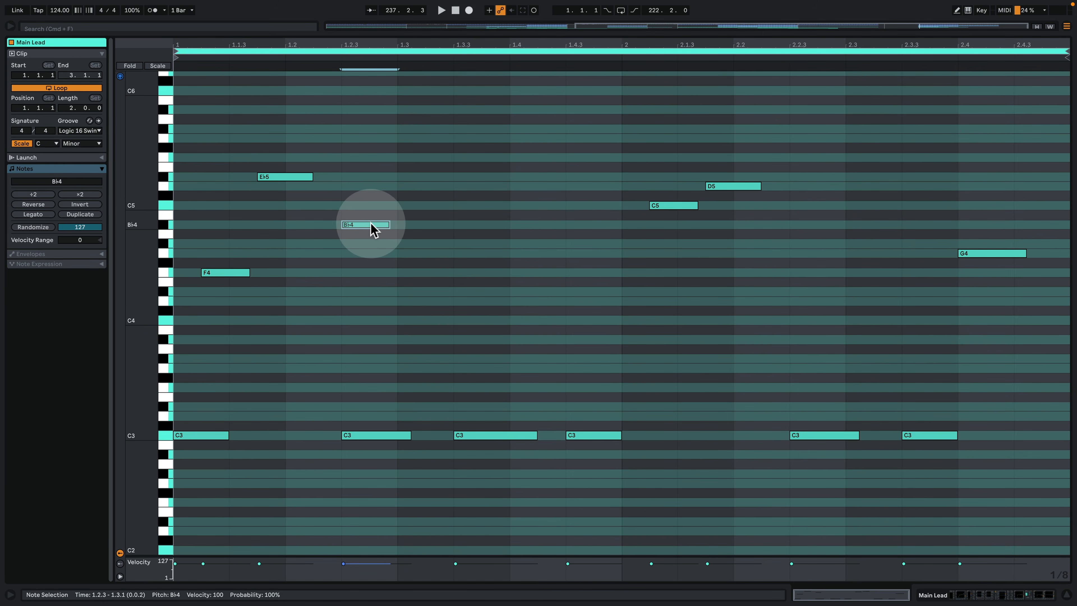
drag(363, 342, 368, 487)
key(space)
key(space)
drag(363, 372, 345, 494)
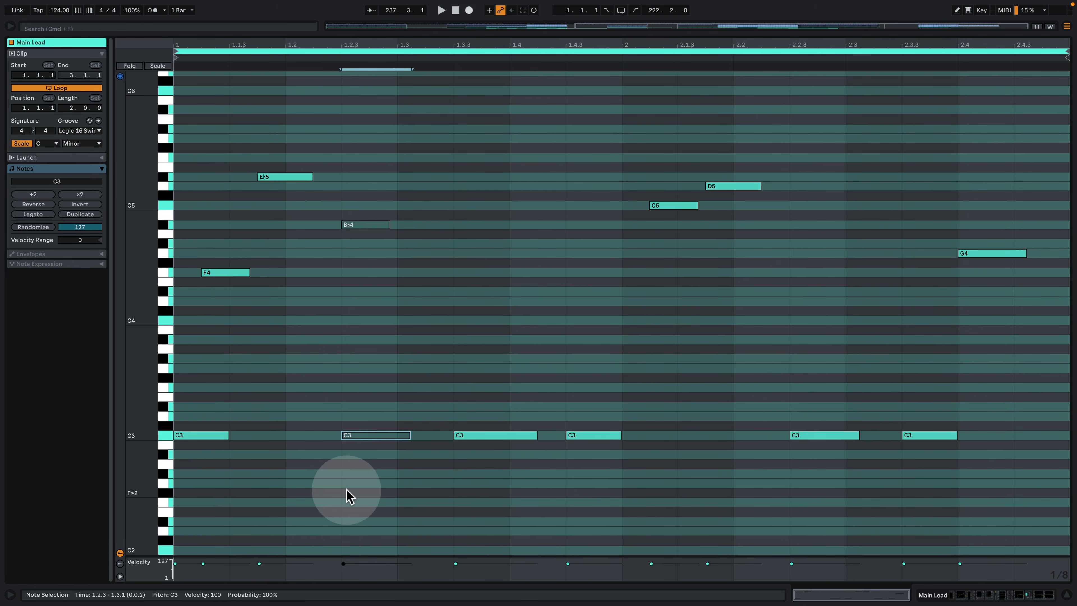
Step: Return to the Main Lead track's device chain and open its Serum synth window
click(934, 594)
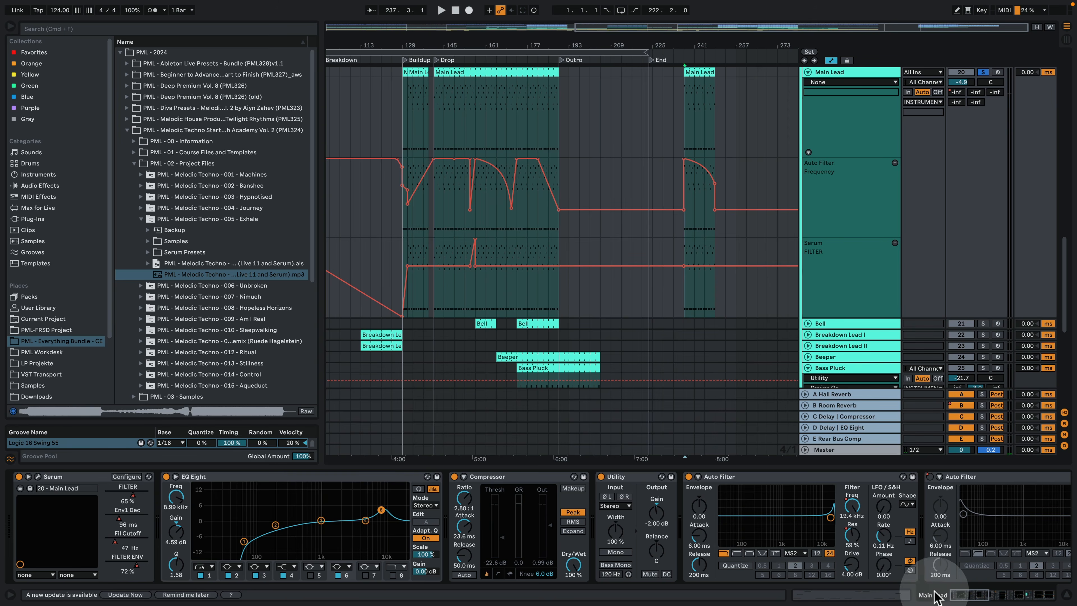
click(38, 476)
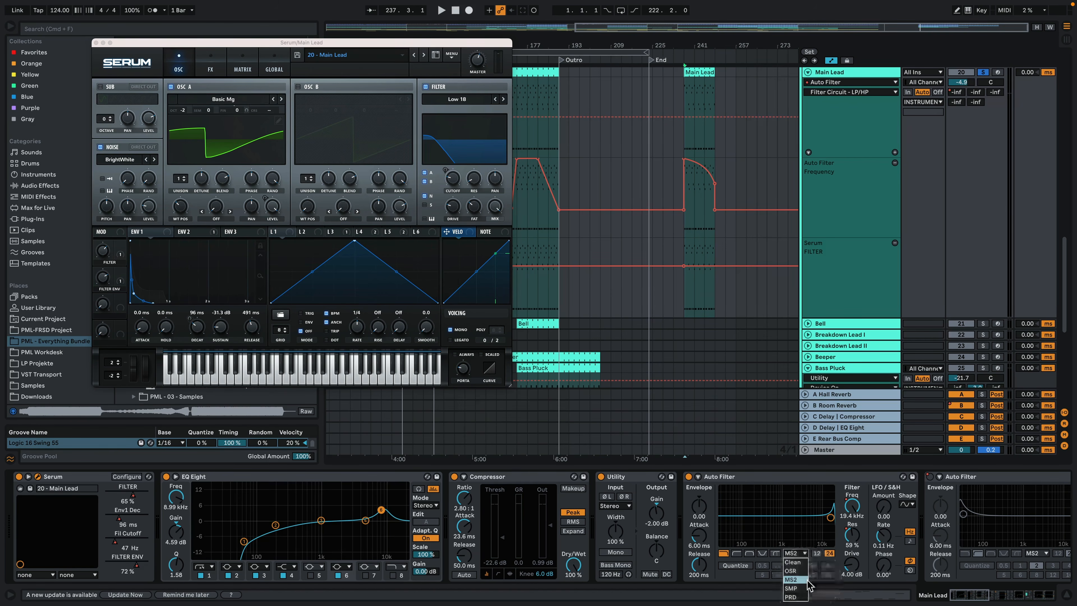
Step: Keep the active Auto Filter's circuit on MS2, play the lead briefly and examine its Resonance automation in the arrangement
click(809, 580)
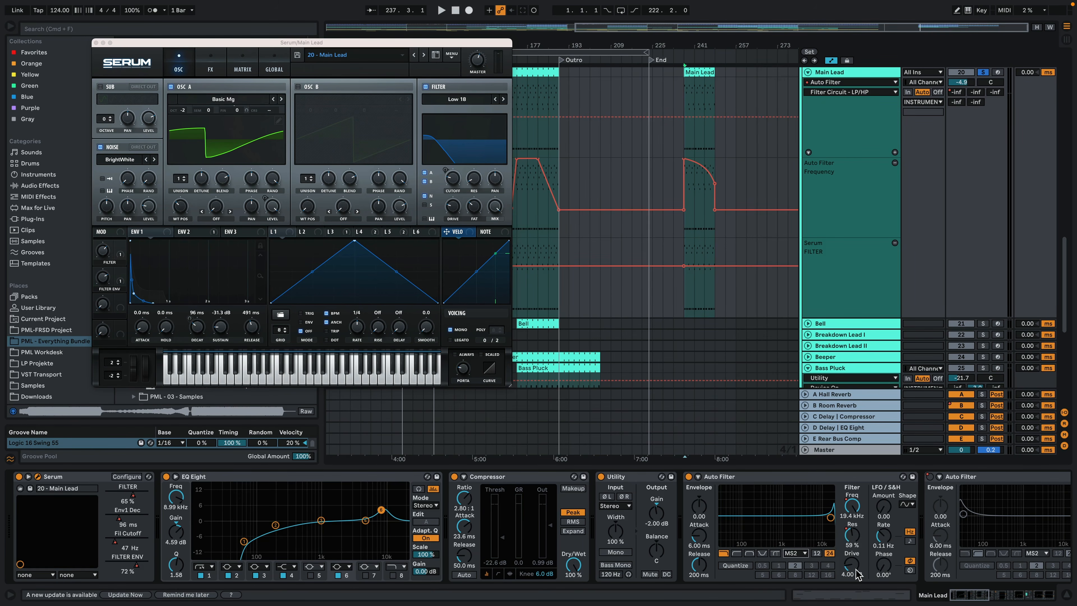
click(694, 478)
key(space)
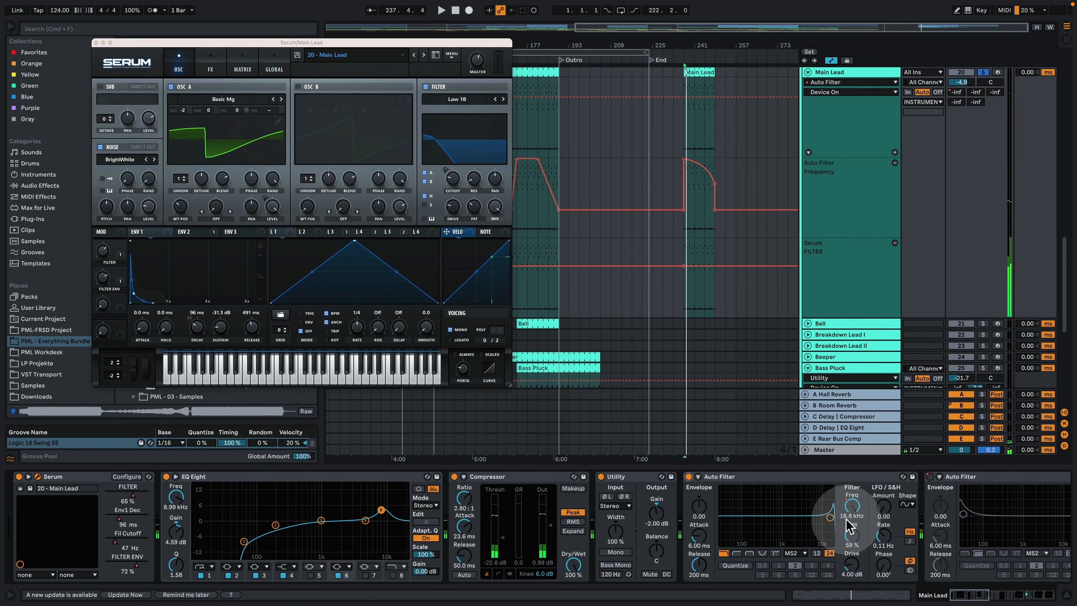
click(853, 536)
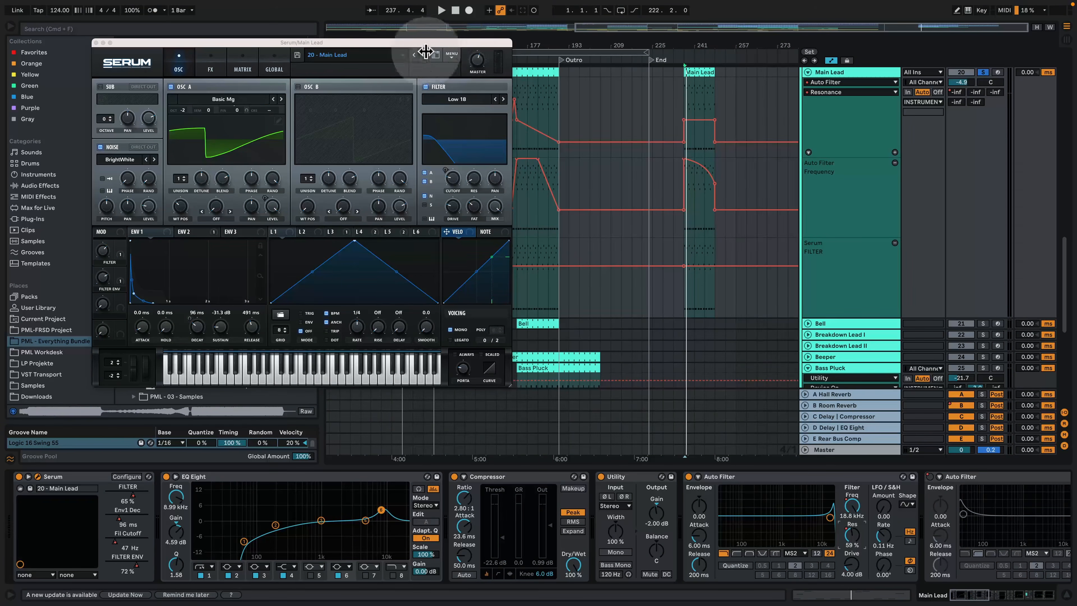
drag(415, 44, 312, 127)
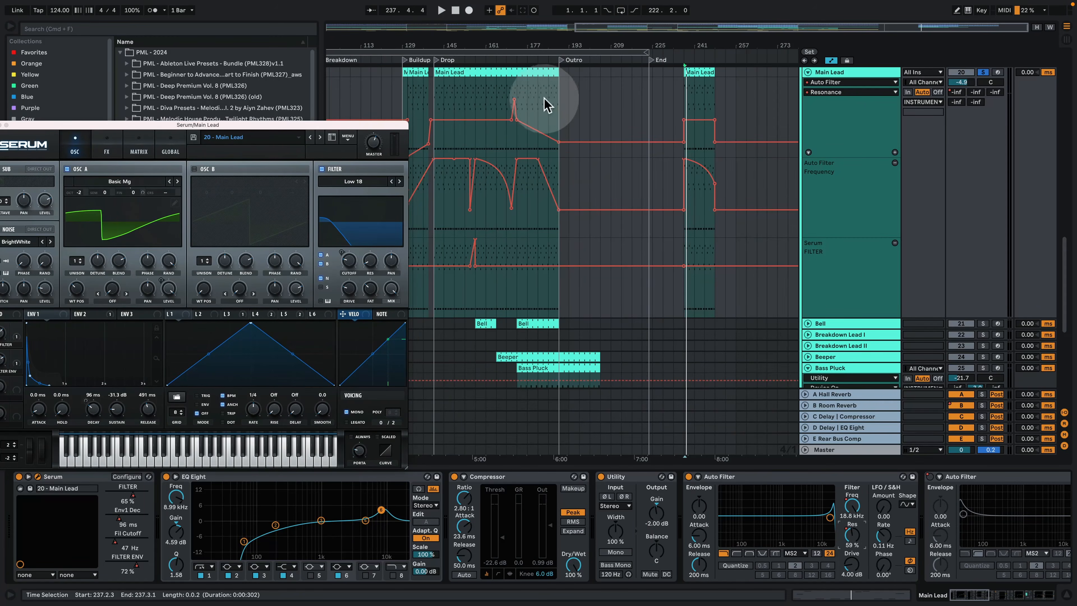
Step: Examine the remaining Main Lead devices from the Compressor to the final EQ Eight, inspecting the notch bands of the last two EQs
click(982, 596)
drag(981, 595, 989, 596)
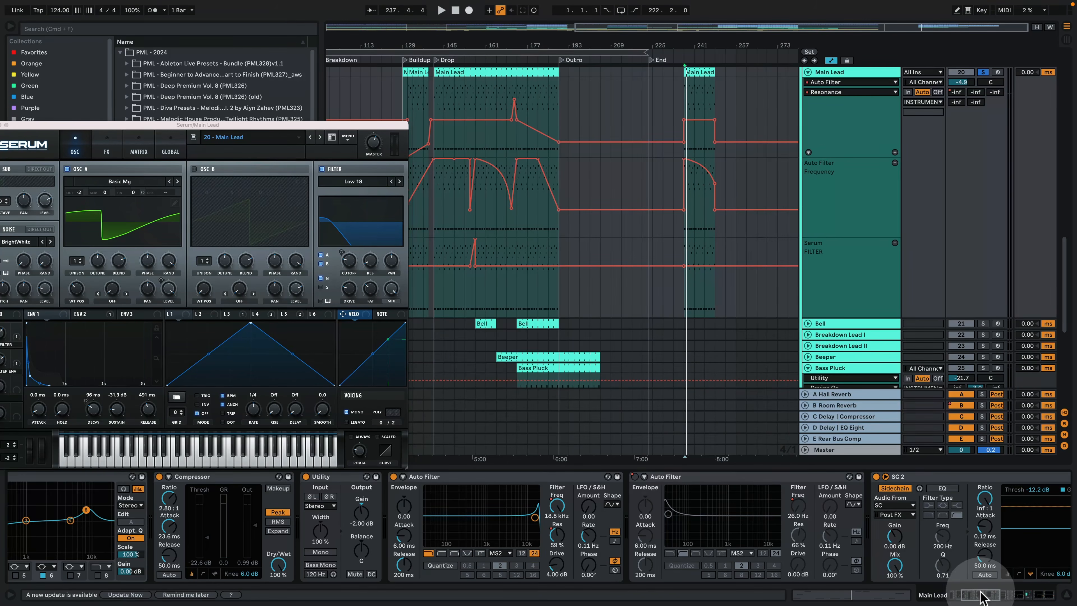
click(990, 596)
scroll(990, 596, right, 6)
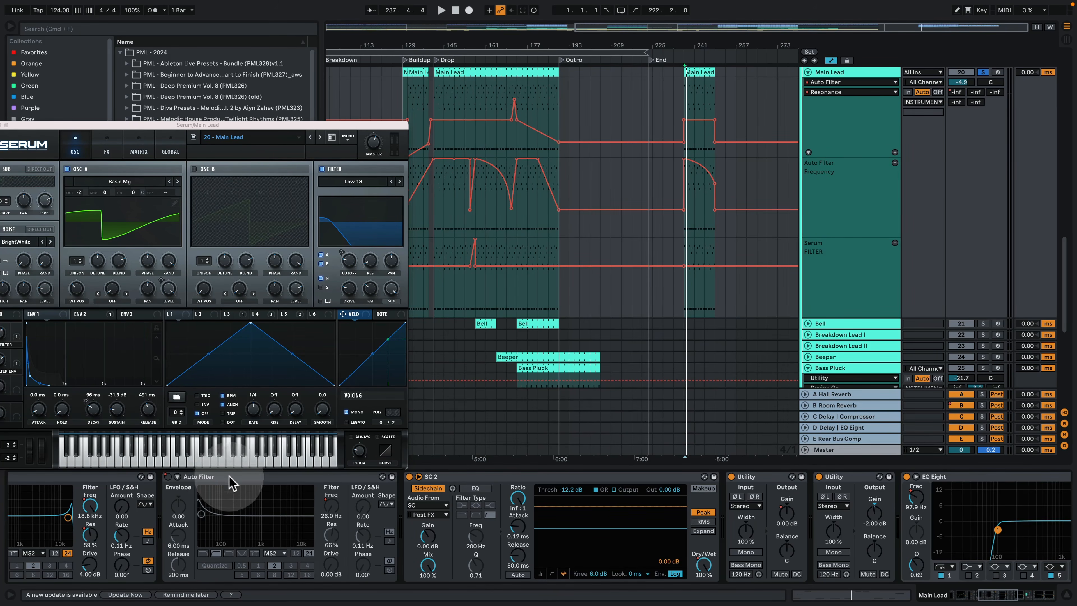
click(1013, 596)
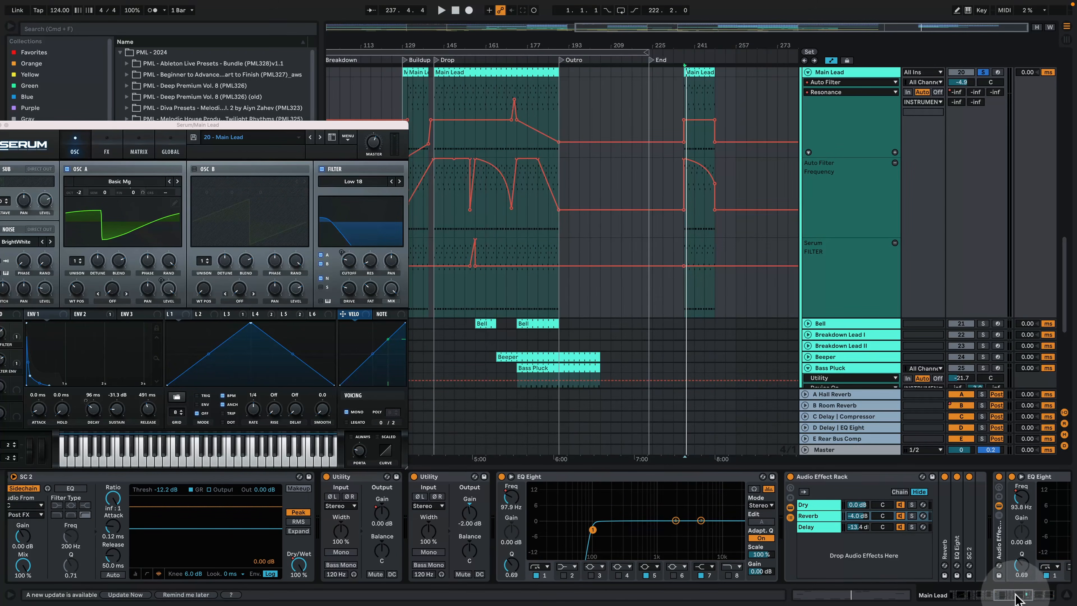
drag(1016, 594, 1058, 588)
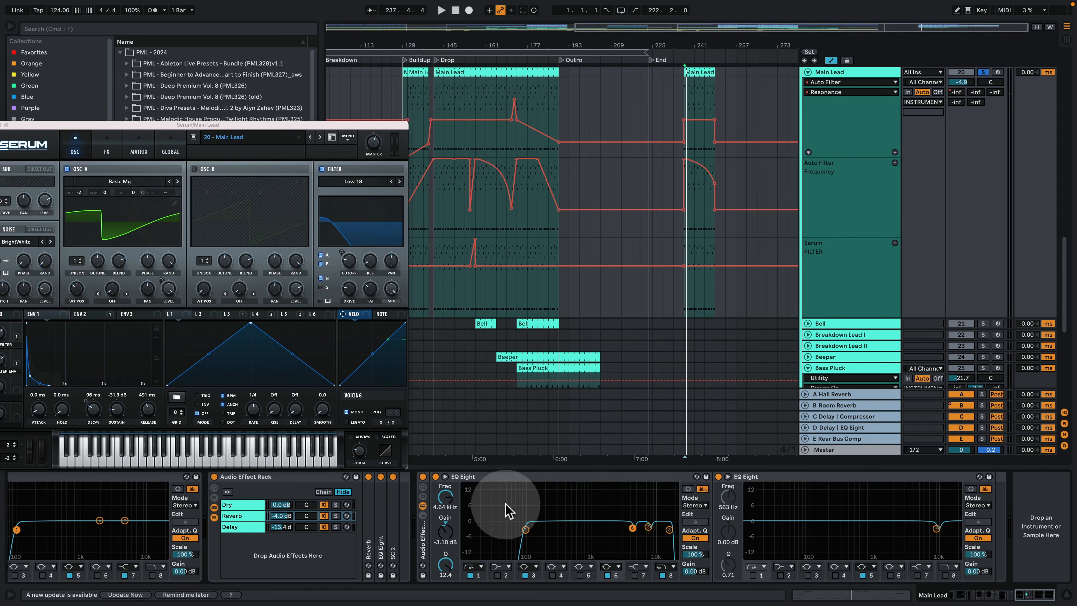
click(649, 527)
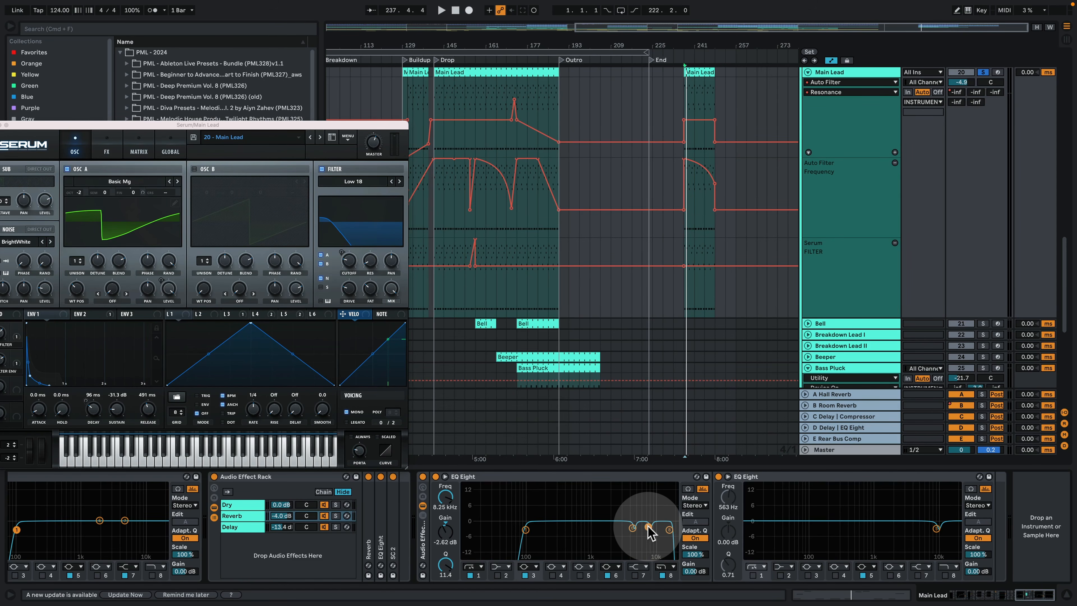
click(937, 529)
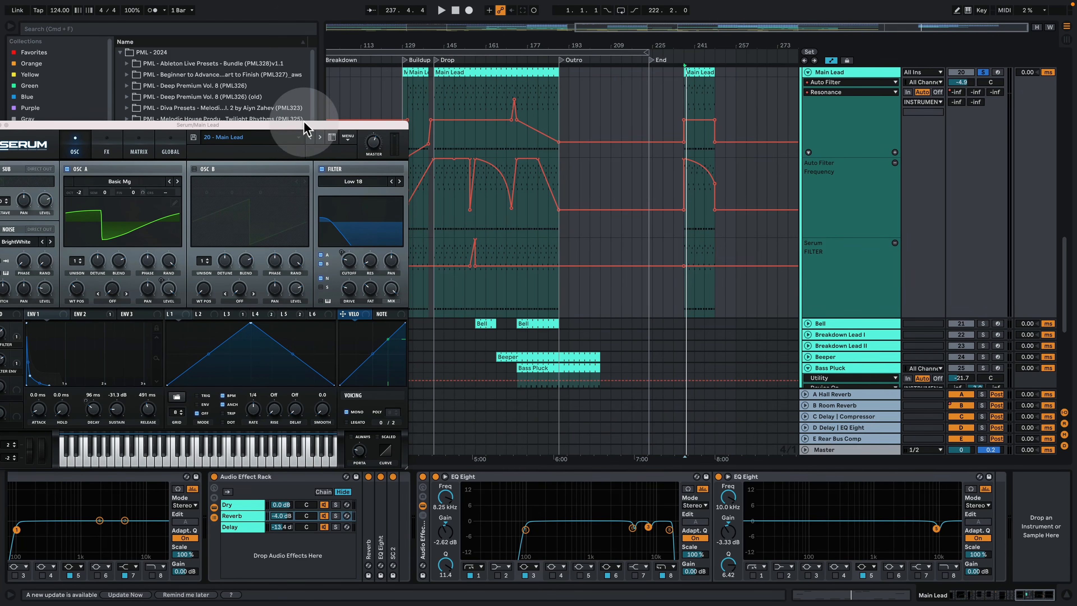
Step: Examine the Main Lead patch's effects in Serum, from distortion, delay and reverb through to EQ, compressor and filter
drag(304, 124, 339, 76)
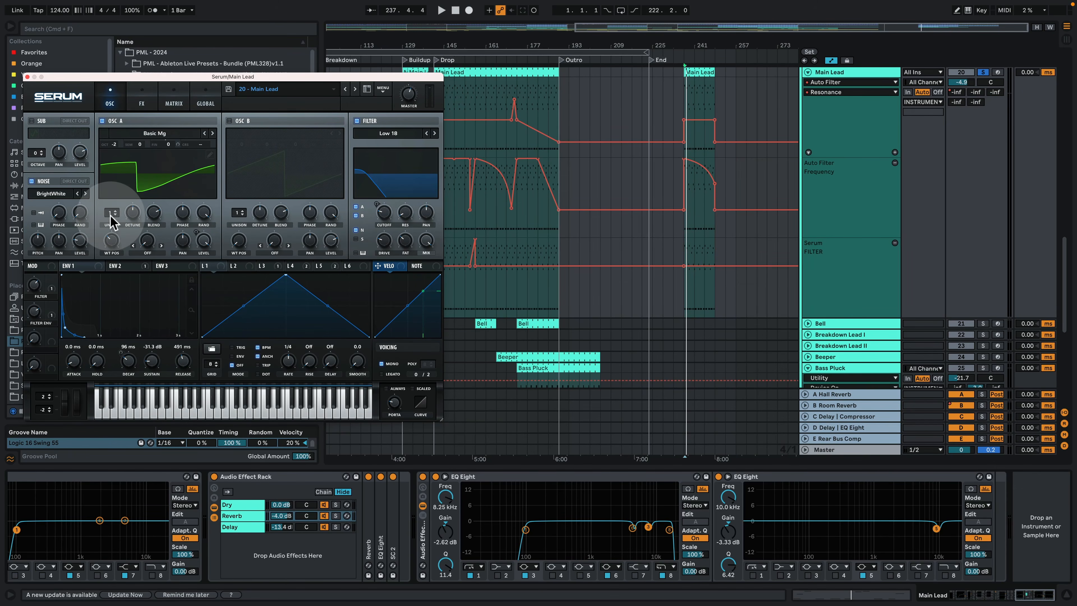
click(146, 93)
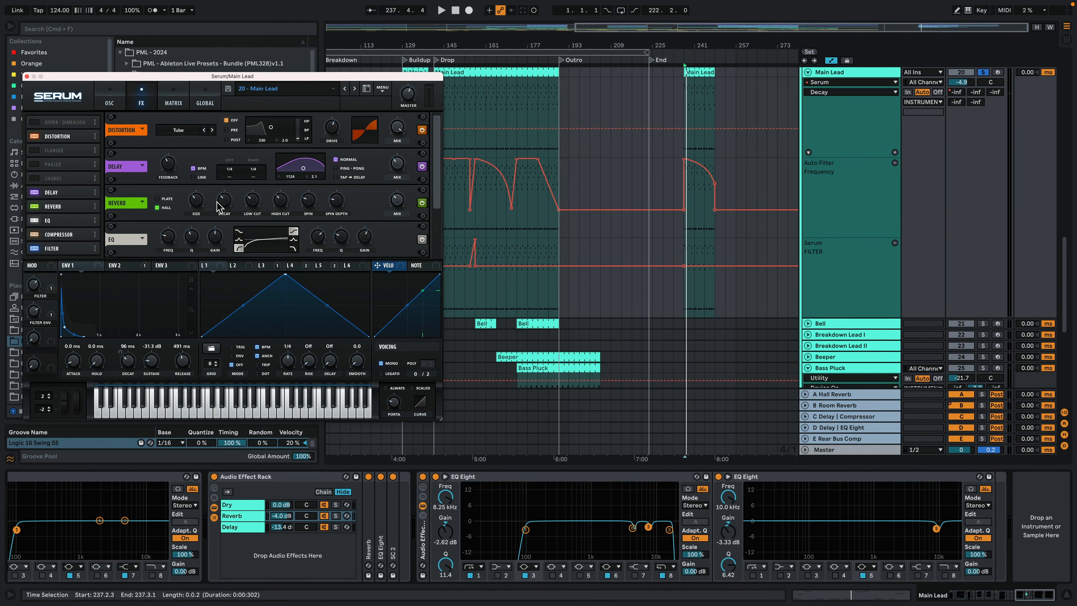
drag(436, 173, 434, 198)
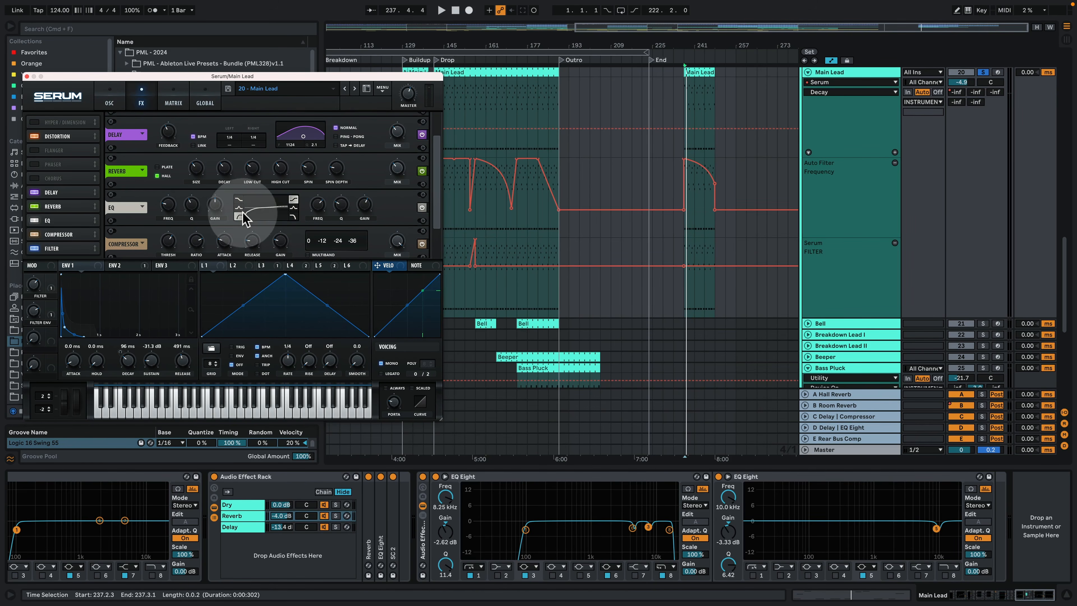
drag(440, 191, 440, 233)
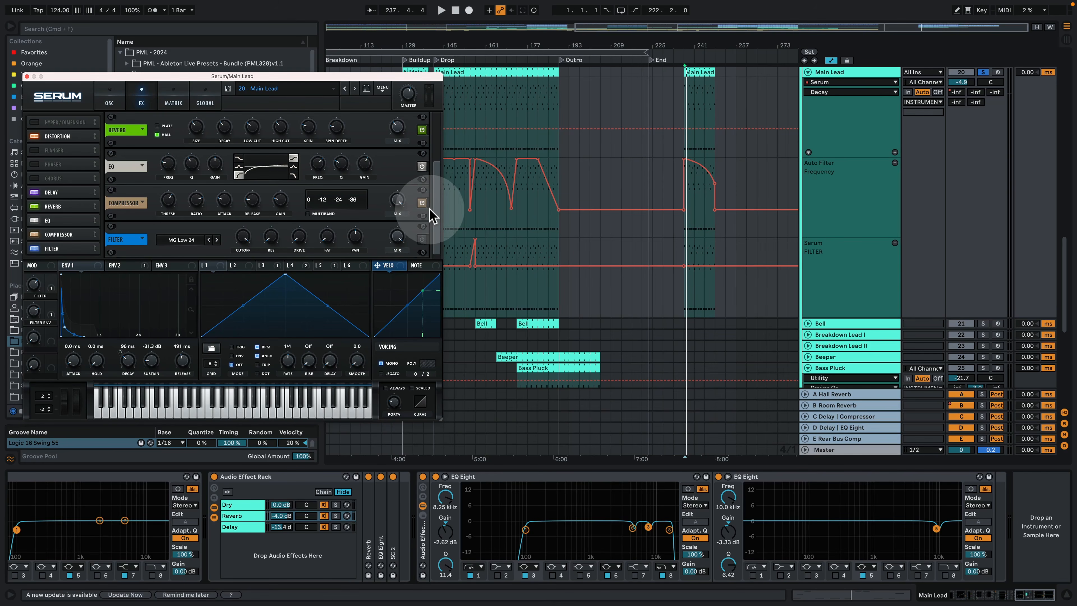
Step: Play the lead, close the Serum window and compare the sound with the Audio Effect Rack off and on
key(space)
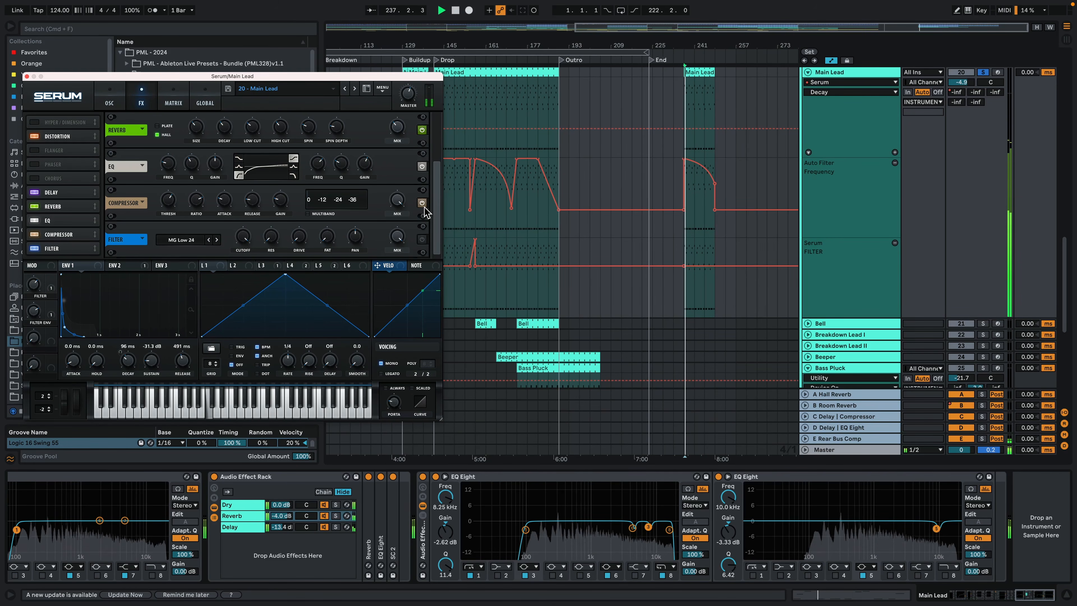
click(110, 102)
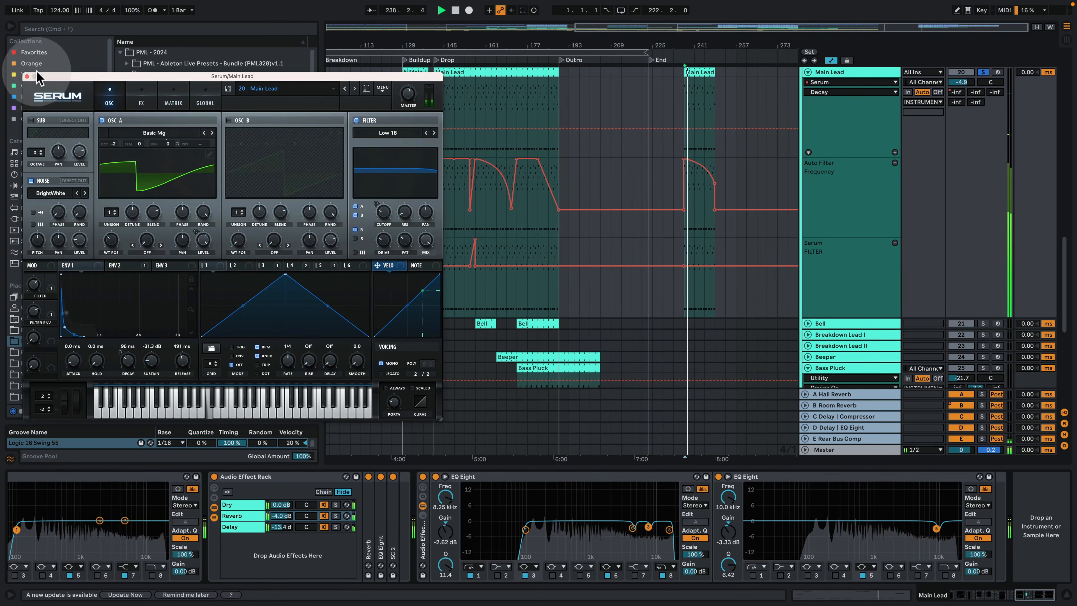
click(27, 77)
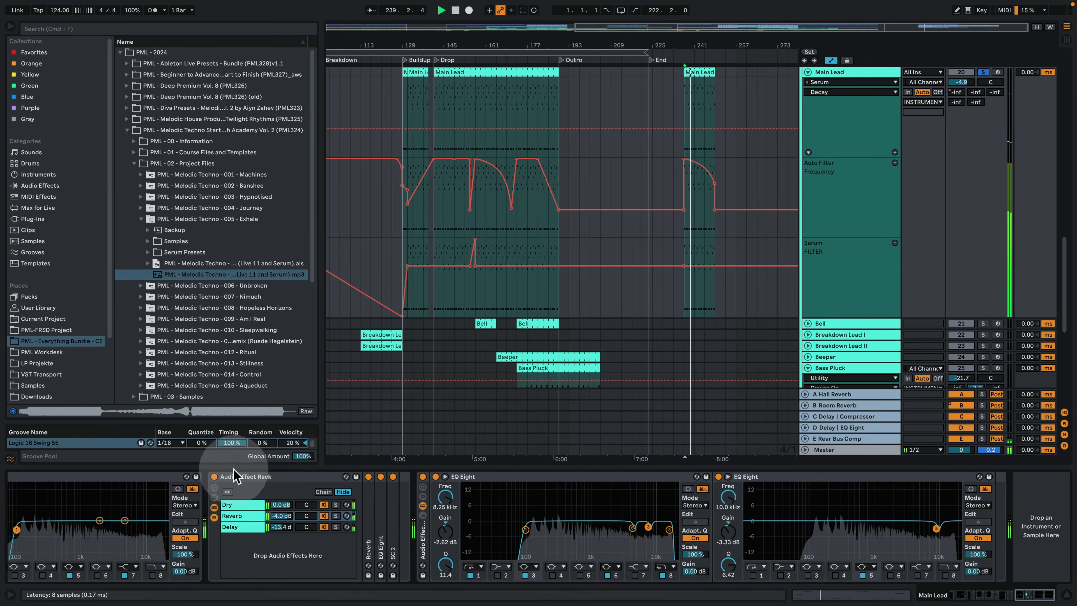
click(215, 476)
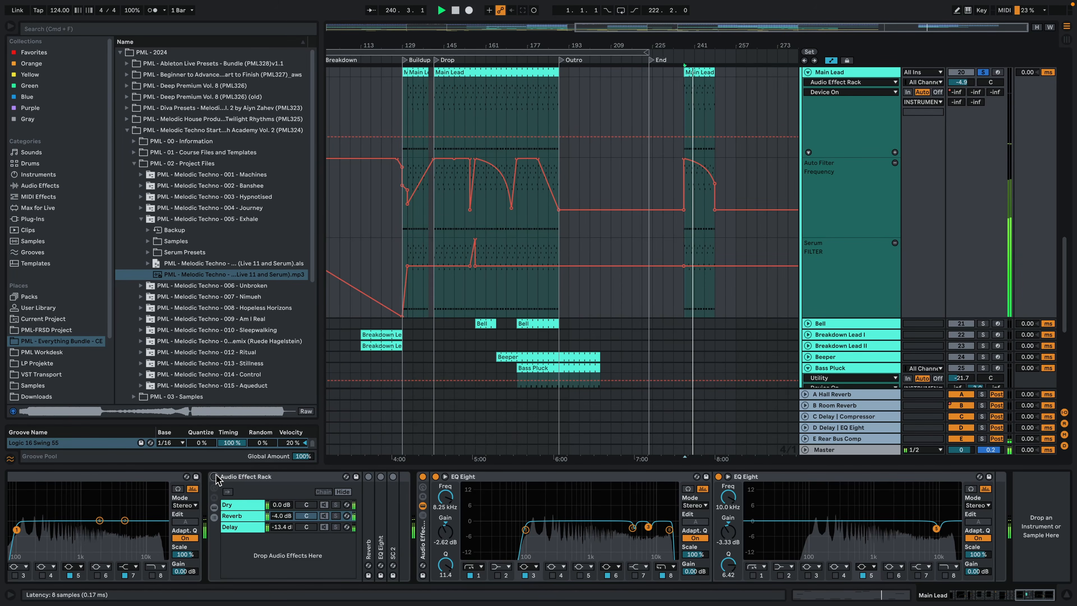
click(215, 477)
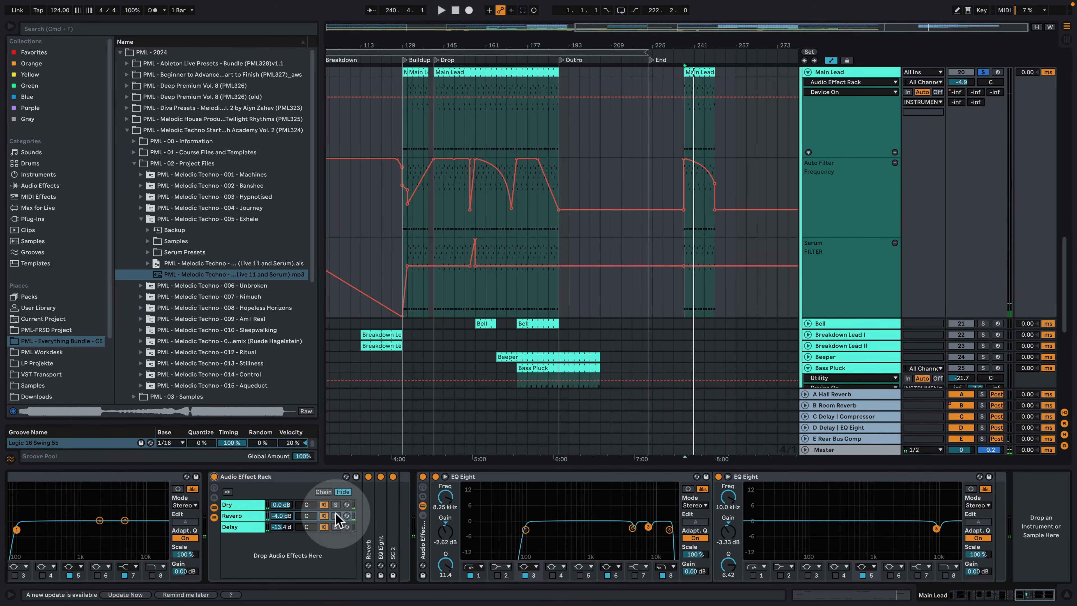
Step: Unfold the Reverb, EQ Eight and SC 2 devices in the Audio Effect Rack's Reverb chain
double_click(372, 526)
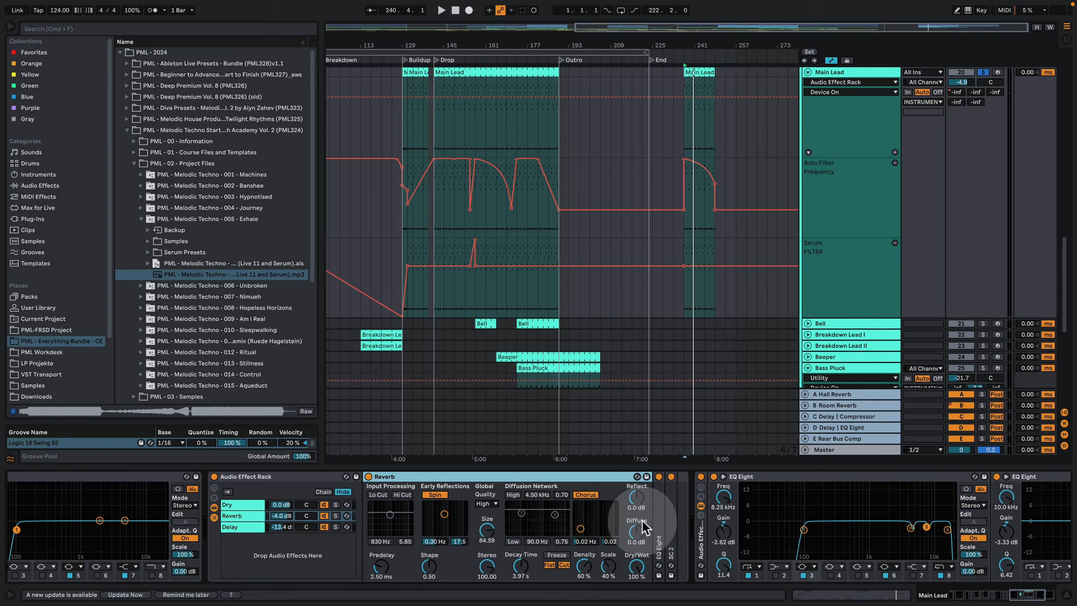
double_click(663, 527)
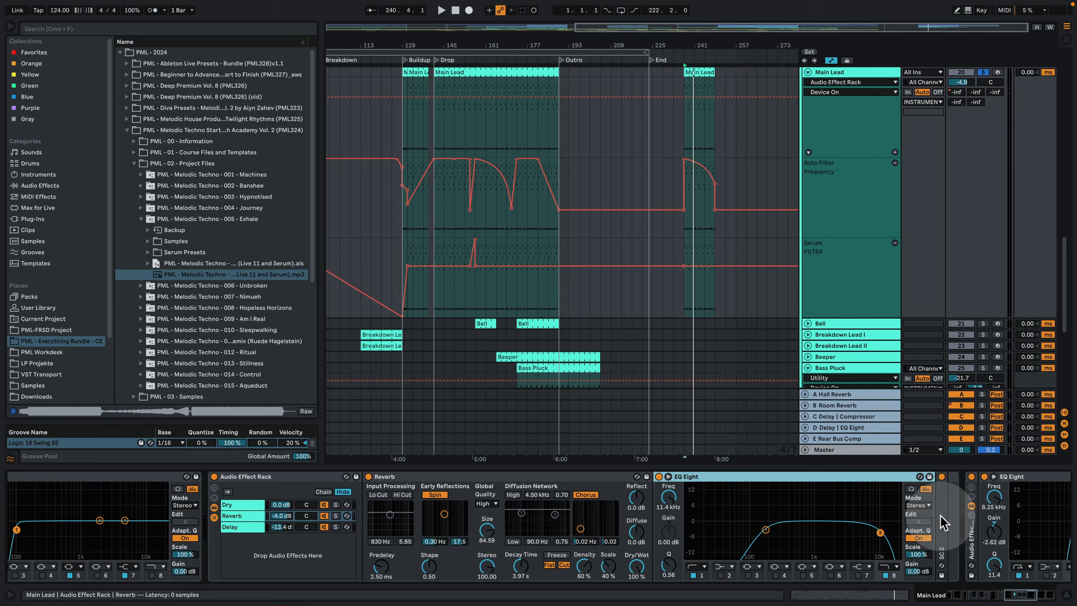
double_click(941, 524)
click(240, 516)
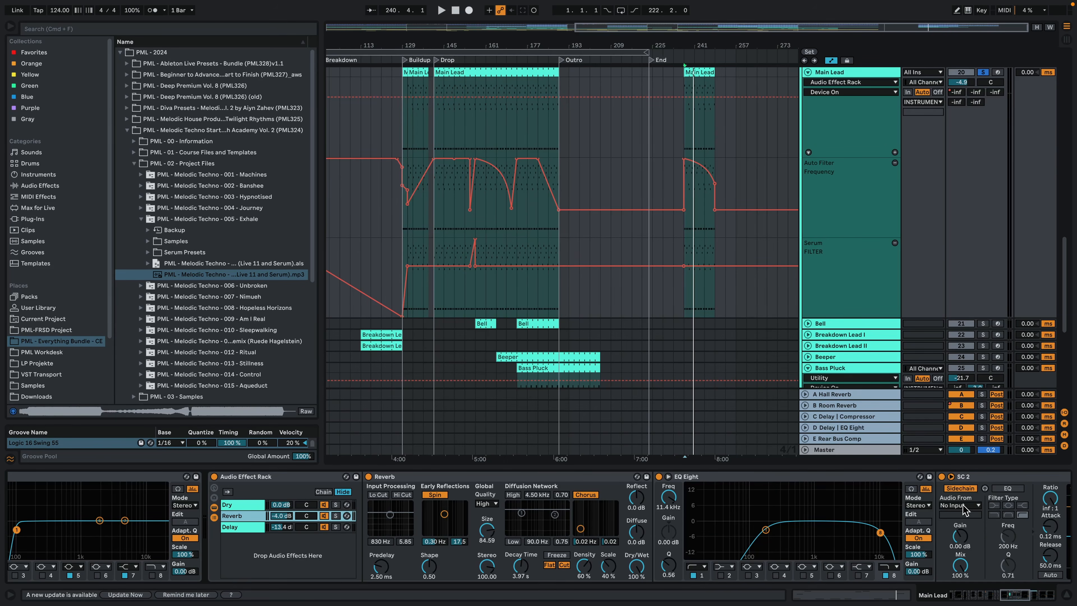
Step: Set the sidechain source of the Reverb chain's SC 2 compressor to the SC track
mouse_move(1010, 598)
mouse_down()
mouse_move(1043, 599)
mouse_move(1012, 598)
mouse_up()
click(757, 505)
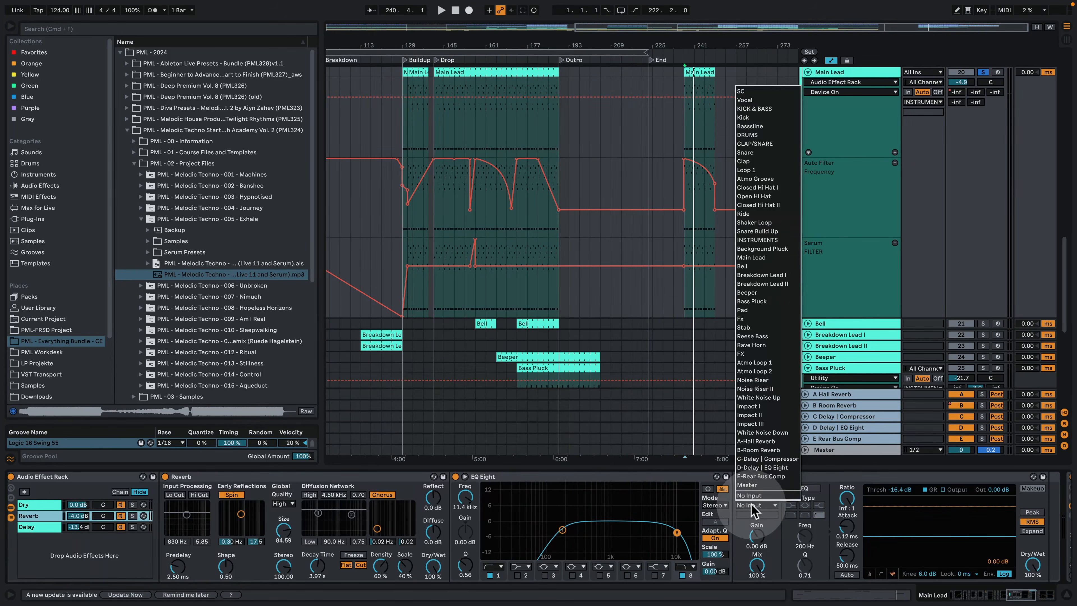
click(748, 91)
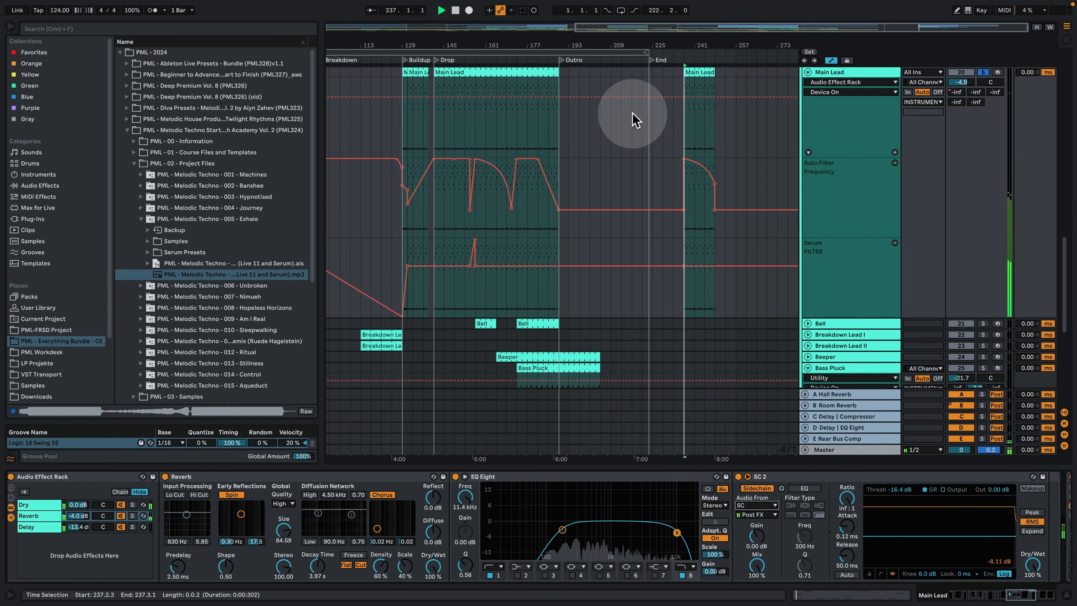
Step: Compare the lead with the Reverb chain's SC 2 compressor on and off during playback, and leave it off
key(space)
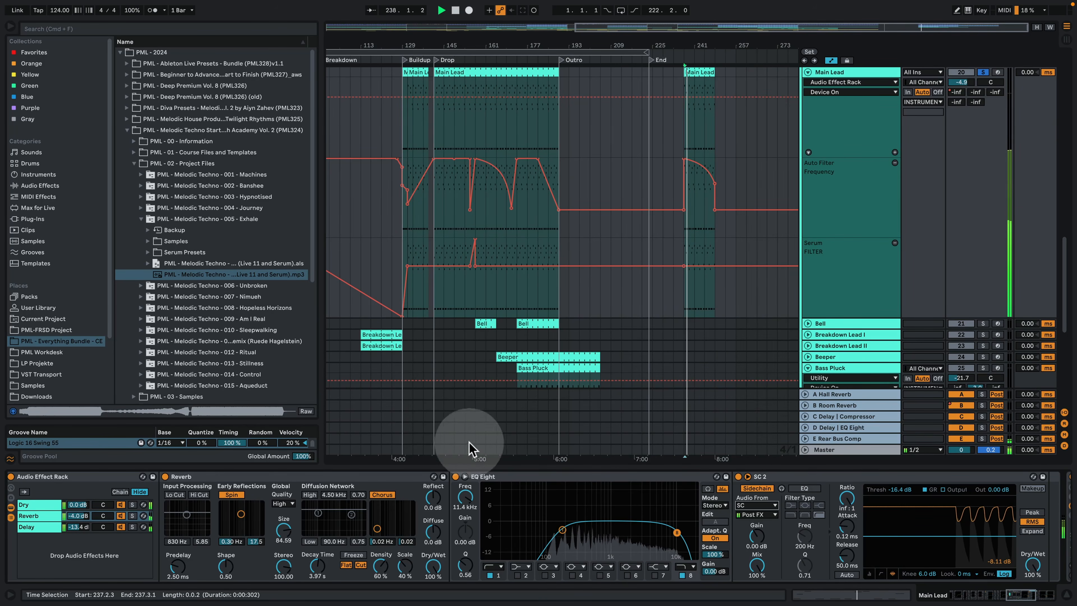
click(738, 477)
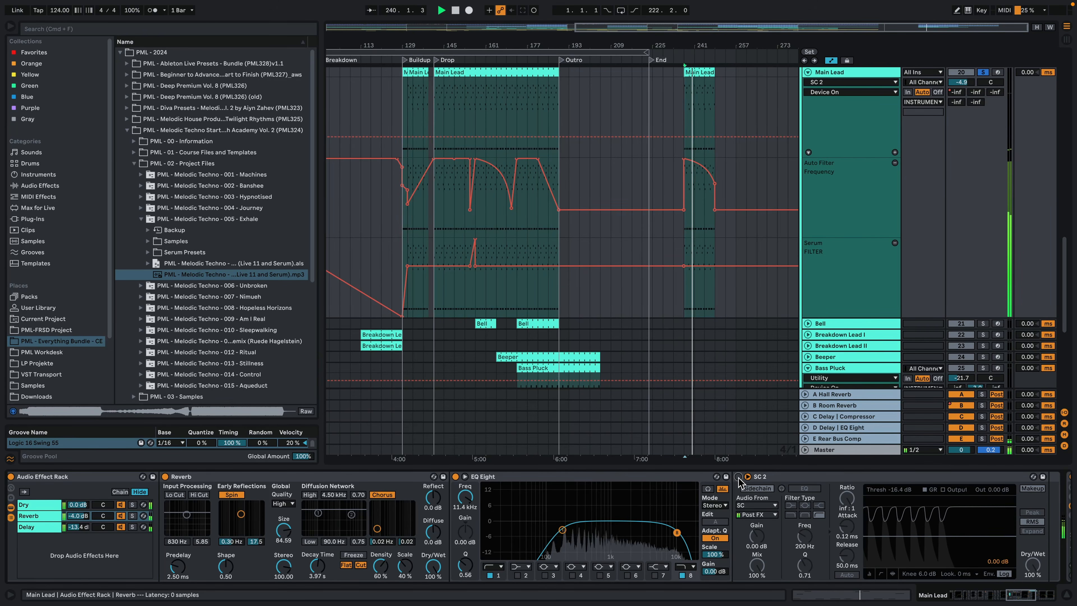
click(738, 477)
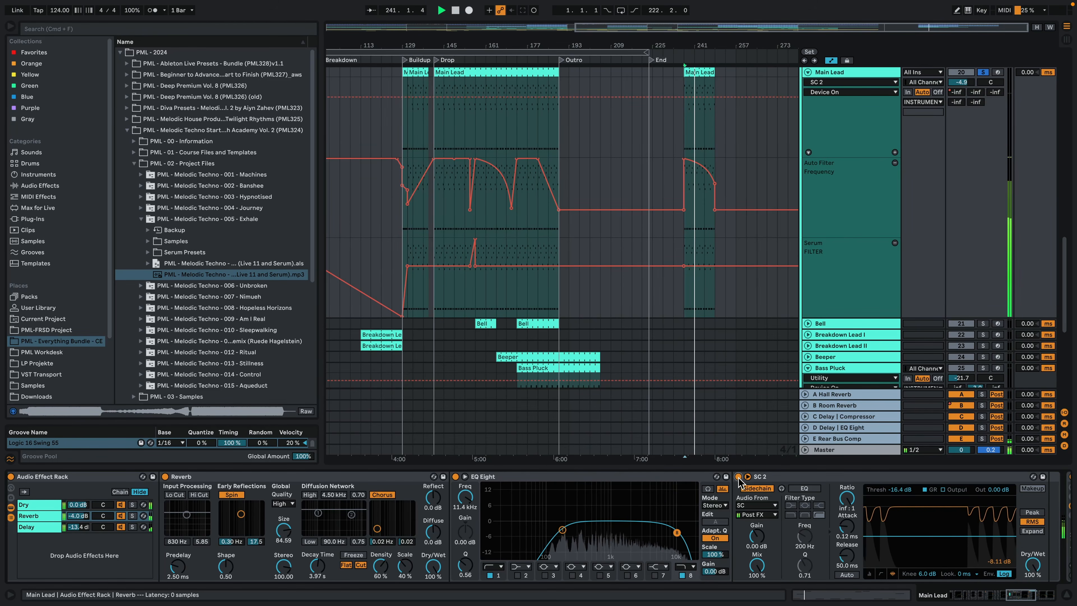
click(738, 477)
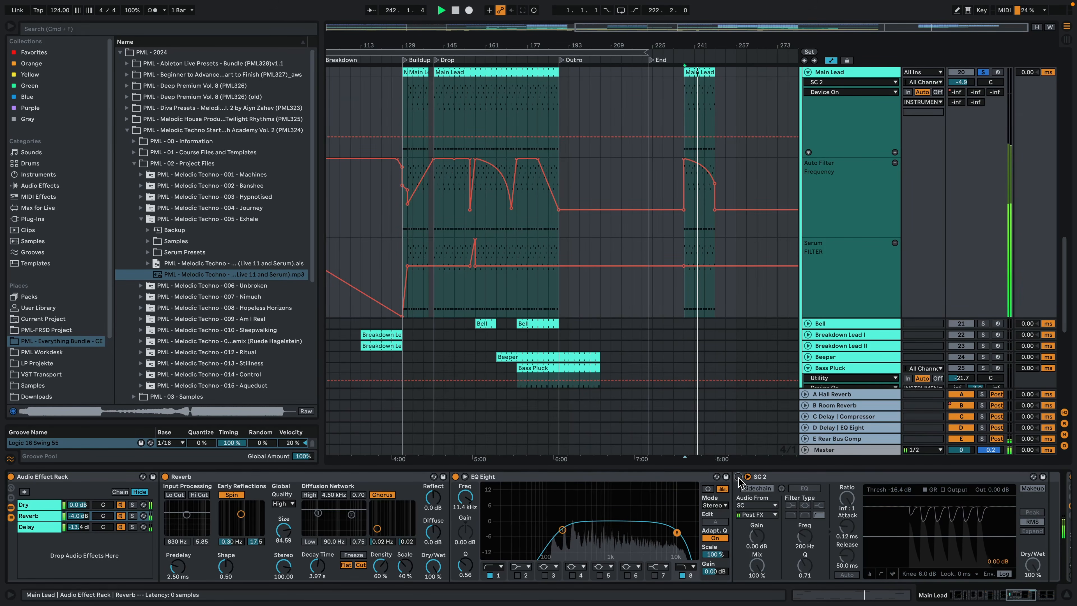
Step: Display the devices of the rack's Delay chain and solo that chain to hear the delayed signal alone
click(1015, 598)
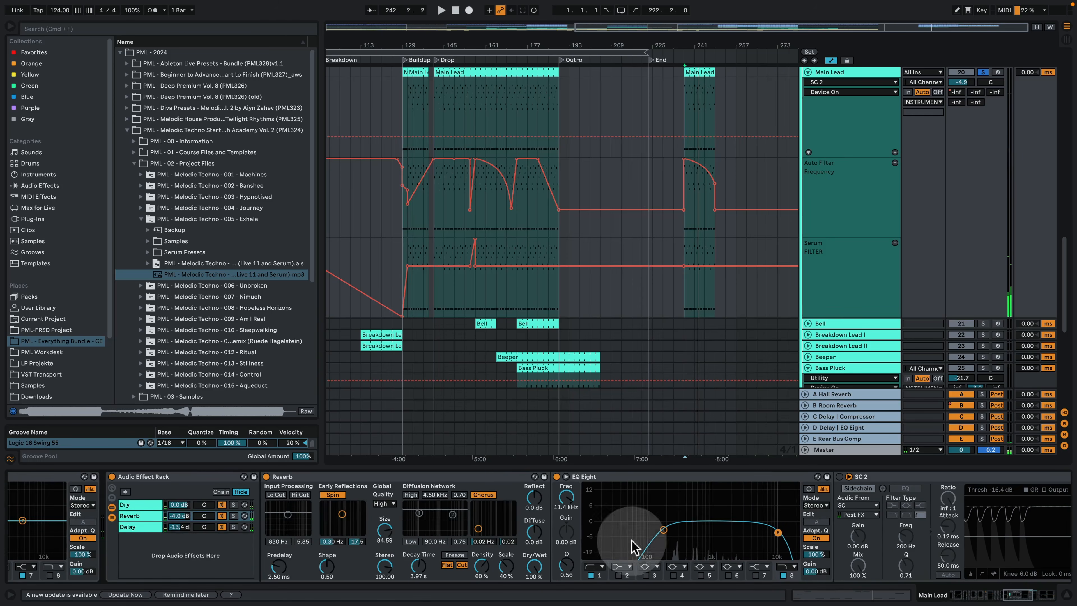
click(140, 527)
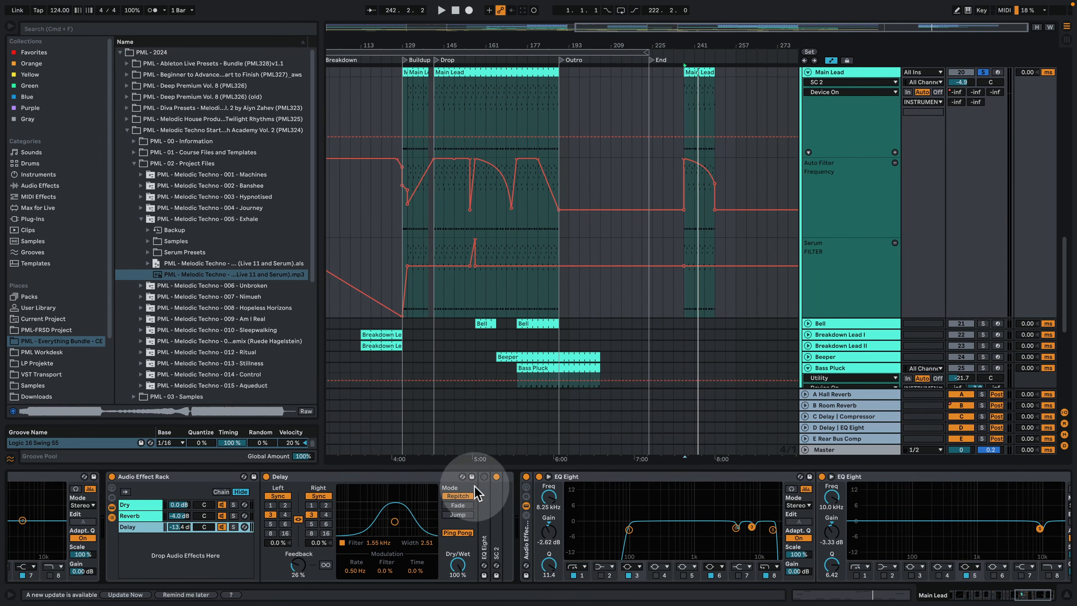
key(space)
click(234, 526)
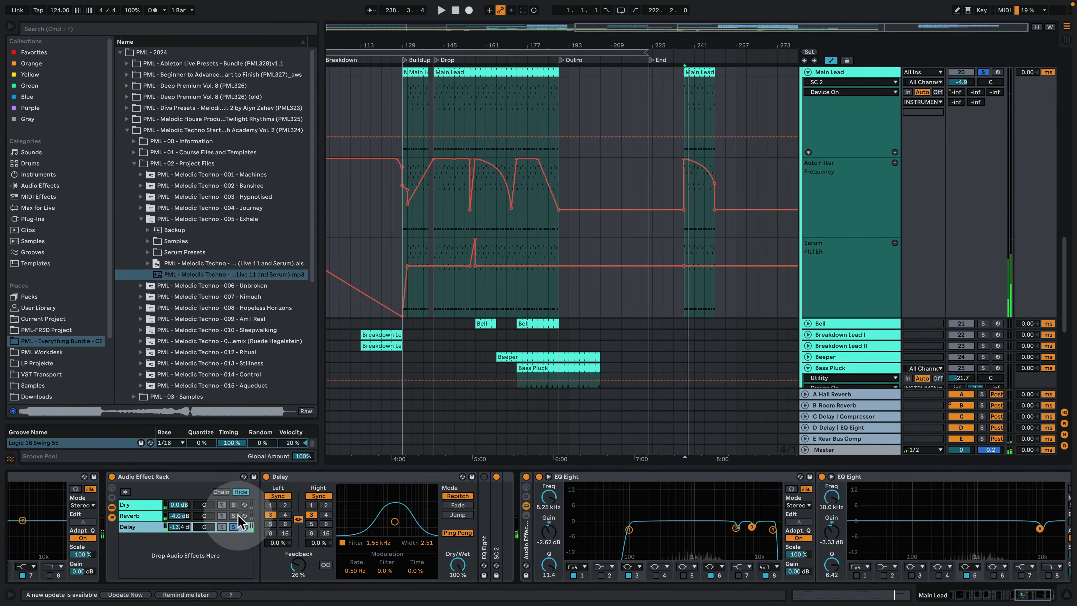
Step: Solo the Reverb and Dry chains alongside Delay, play the lead and compare it with the Audio Effect Rack bypassed
click(131, 505)
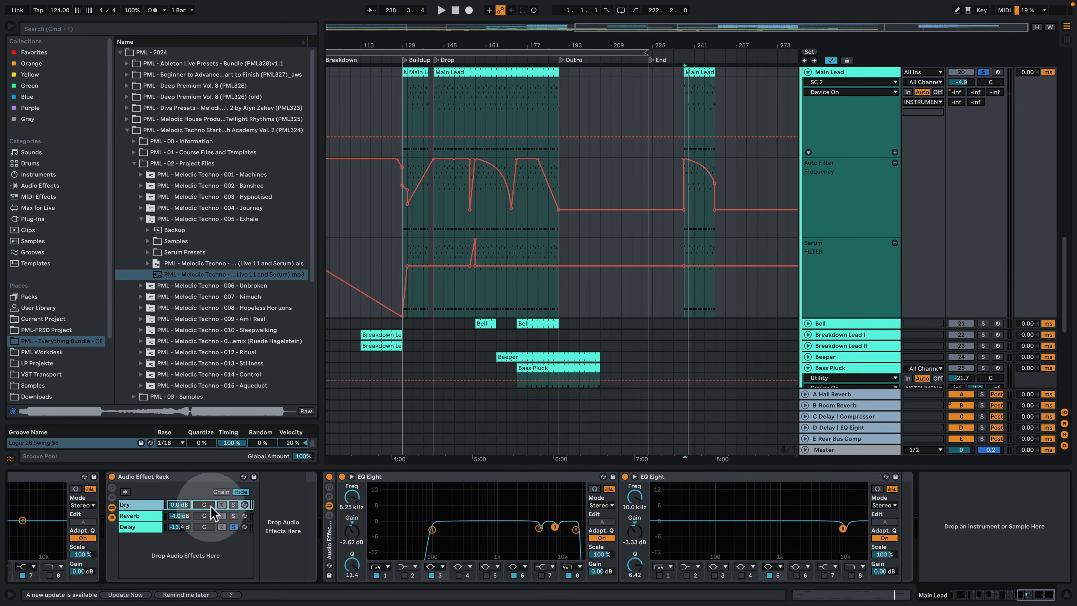
click(234, 515)
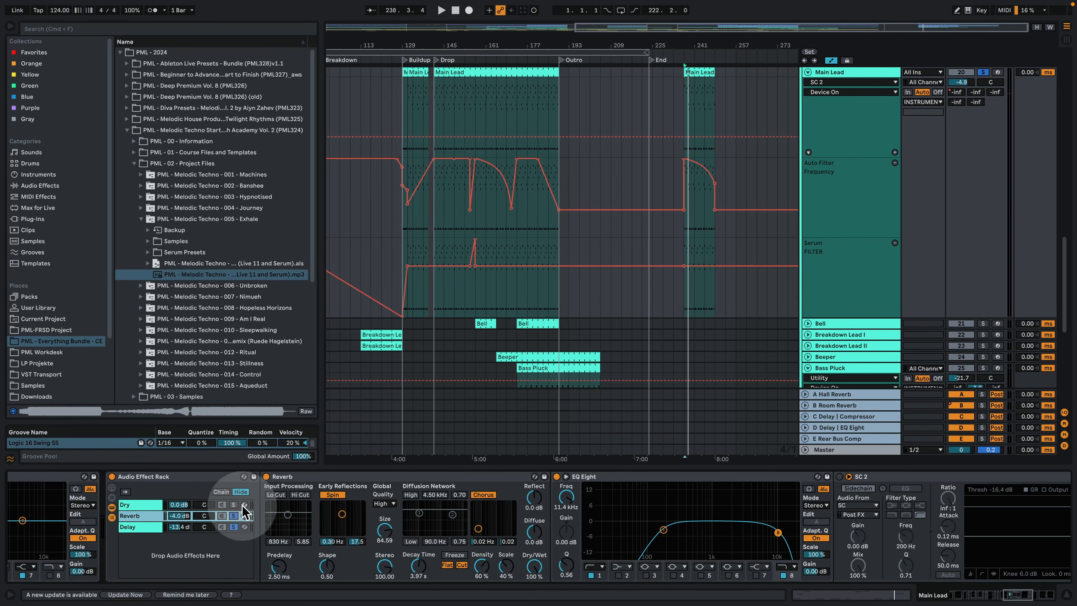
click(233, 504)
key(space)
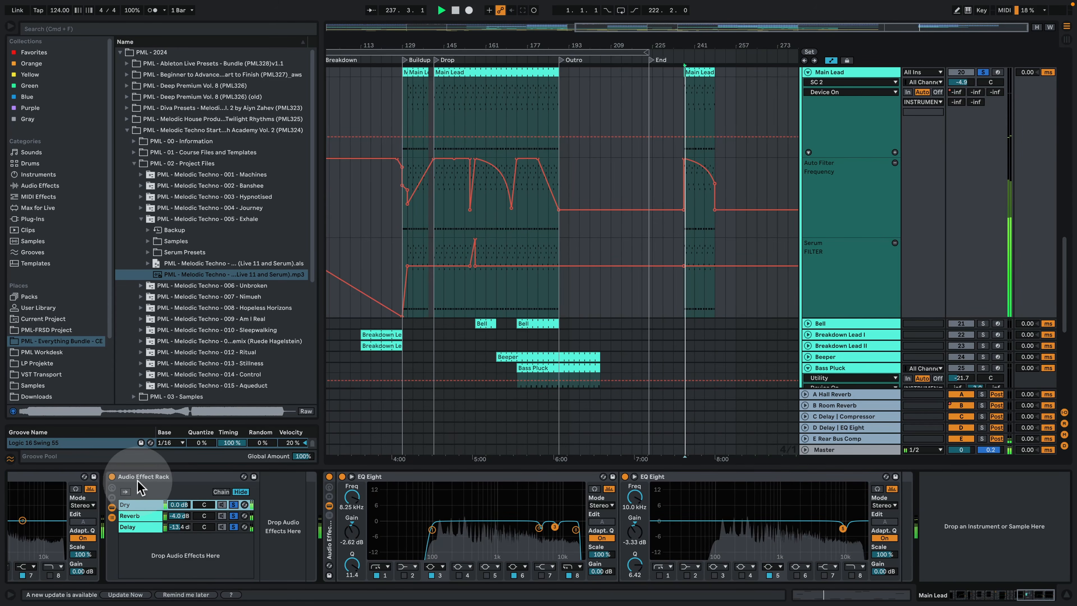
click(111, 476)
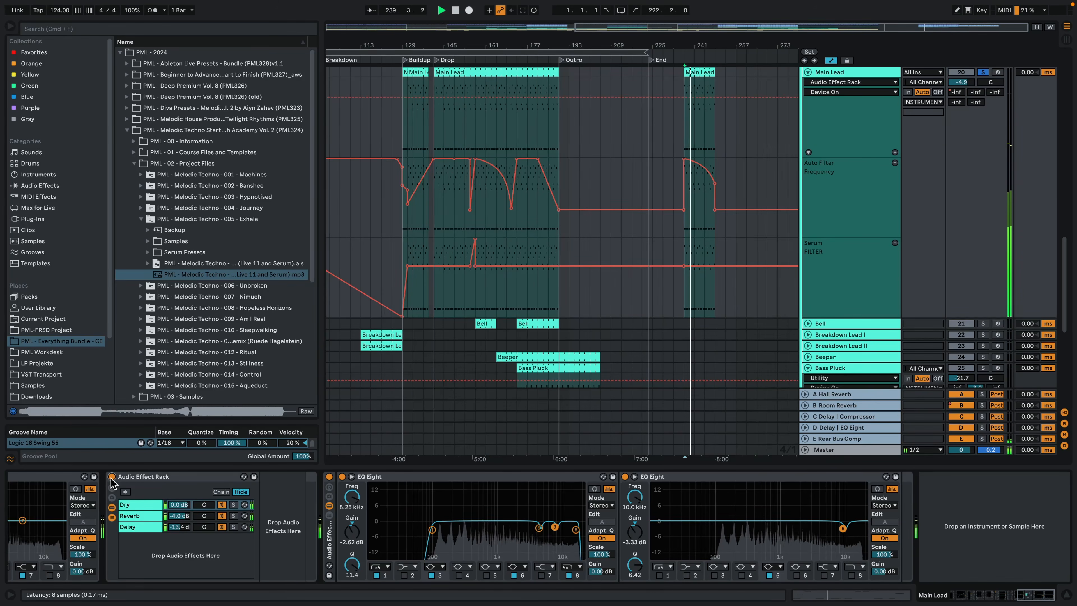
Step: Finish the Audio Effect Rack bypass comparison and examine the notes of the Main Lead clip at bar 237
click(112, 476)
drag(1011, 590, 957, 584)
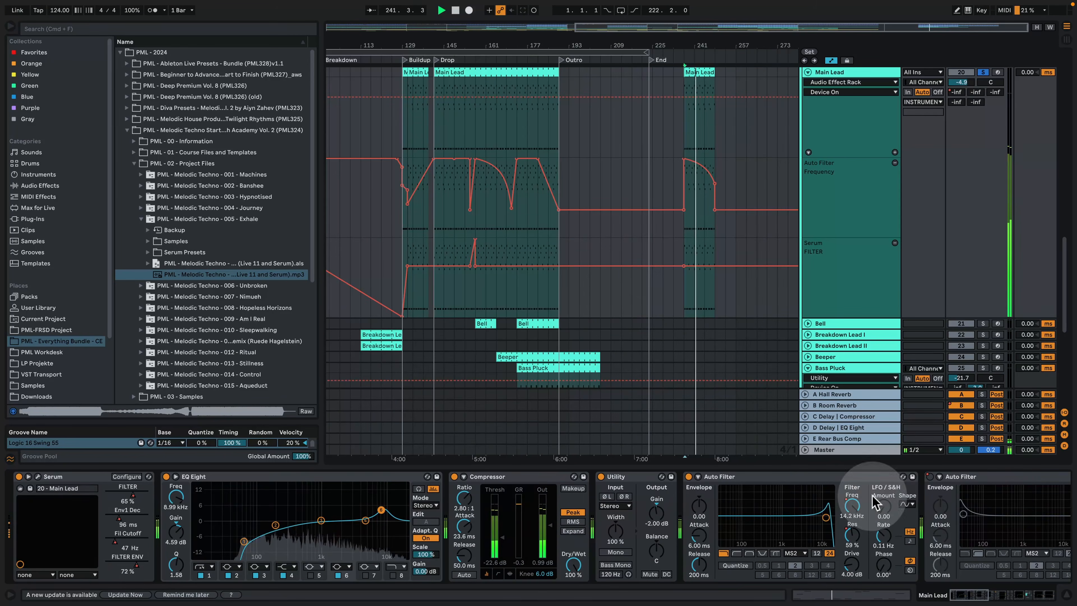
double_click(698, 72)
click(687, 351)
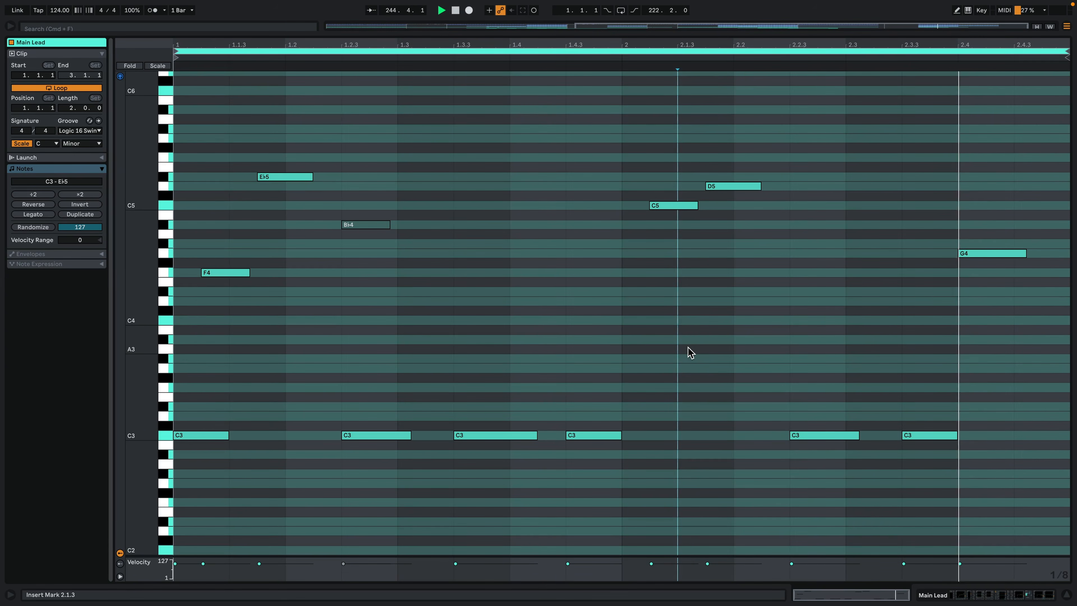
click(866, 502)
key(space)
click(958, 597)
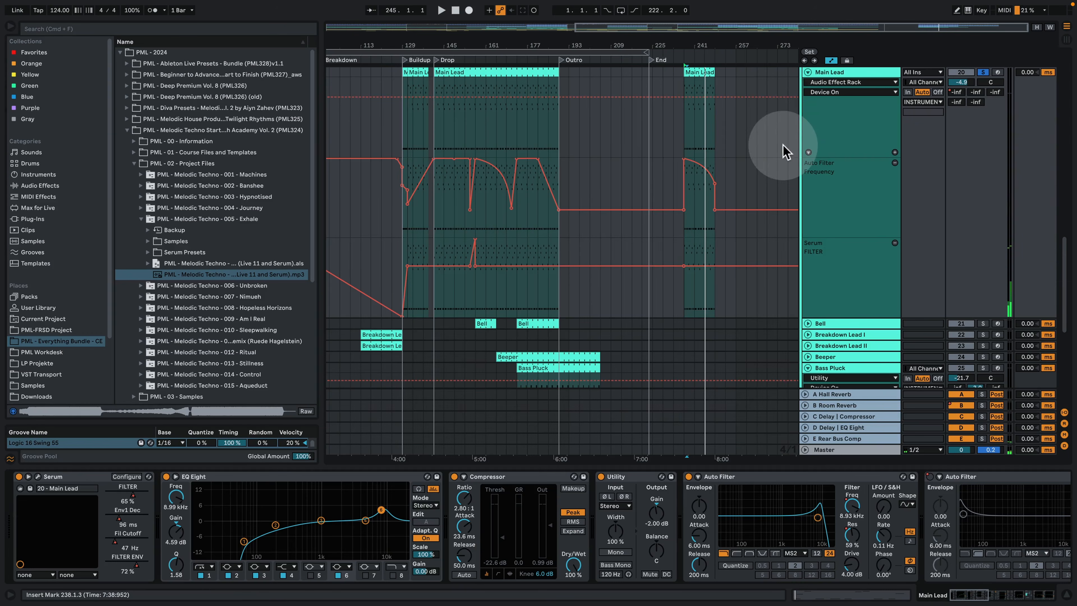
Step: Play the buildup from bar 133, first with the Main Lead soloed and then with the full mix
scroll(777, 172, up, 2)
scroll(754, 180, down, 2)
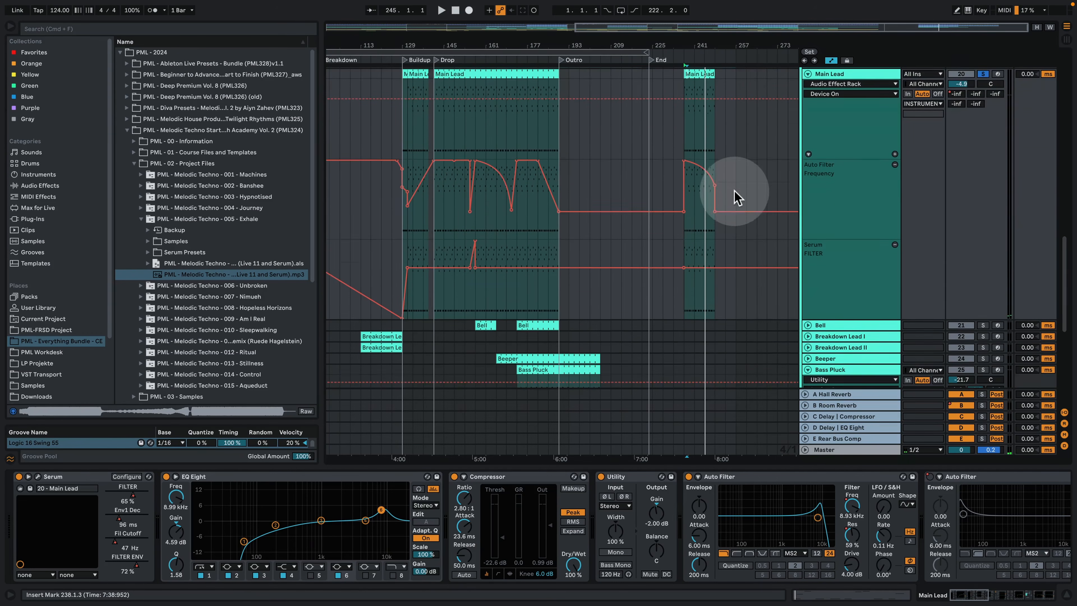
click(412, 87)
key(space)
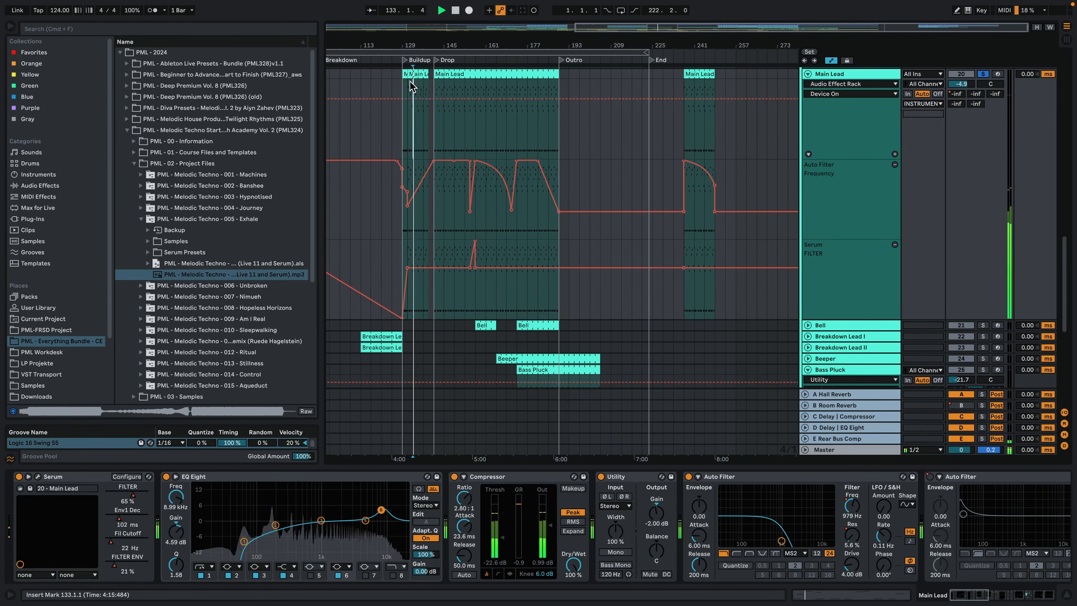
click(983, 74)
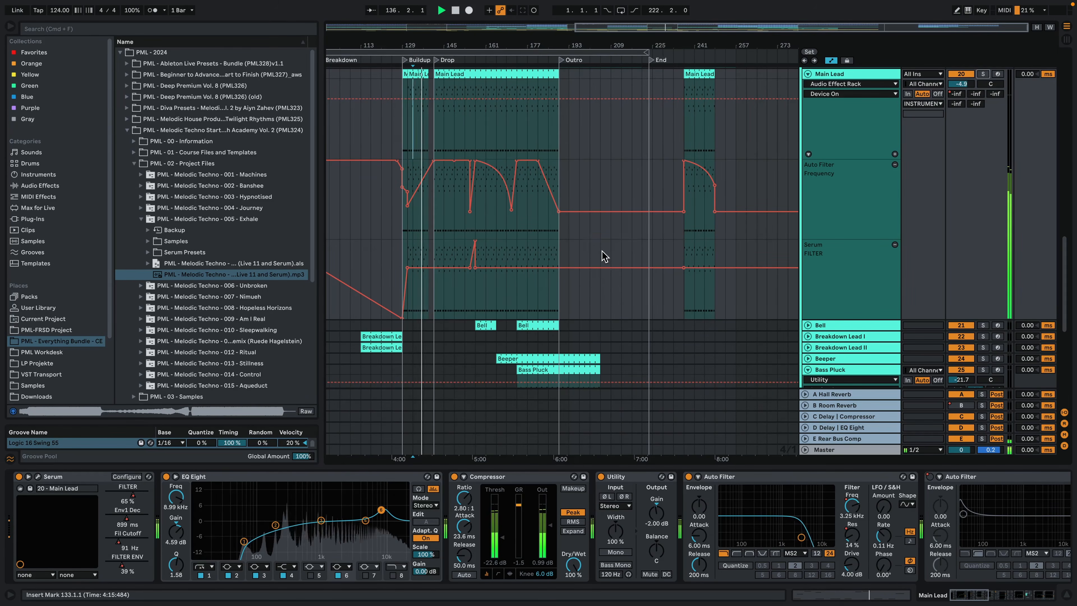
key(space)
Step: Copy the 16-bar Bell clip from bar 173 to bar 237 and play it soloed with its track unfolded
click(539, 325)
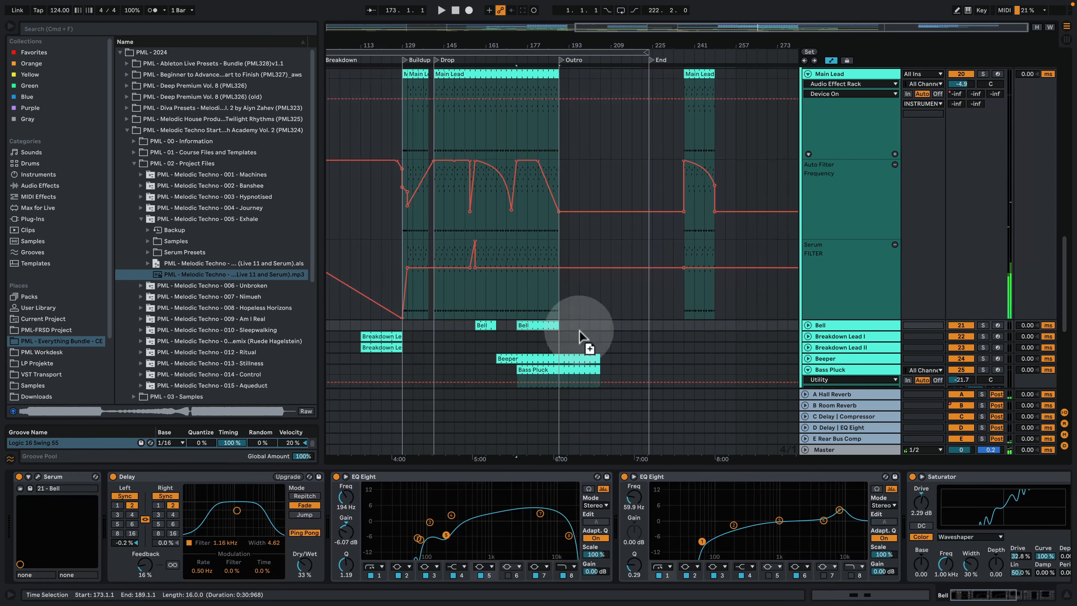
drag(703, 327, 705, 327)
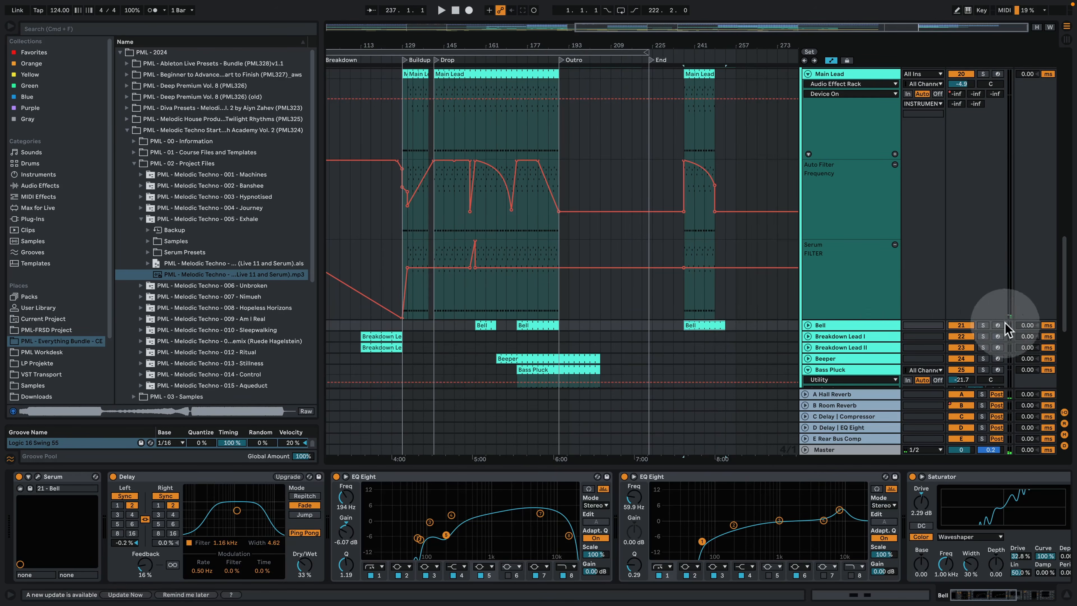
click(983, 326)
key(space)
click(806, 326)
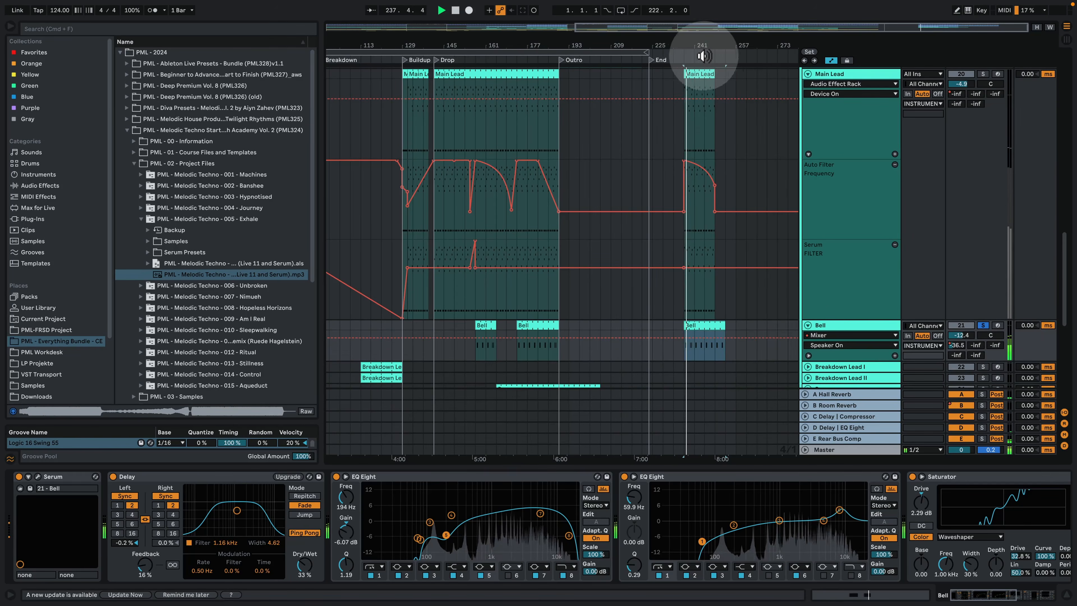
Step: Play the copied Bell clip with the full mix from bar 237 and open the Bell track's Serum synth
drag(704, 46, 699, 136)
drag(586, 135, 586, 127)
key(space)
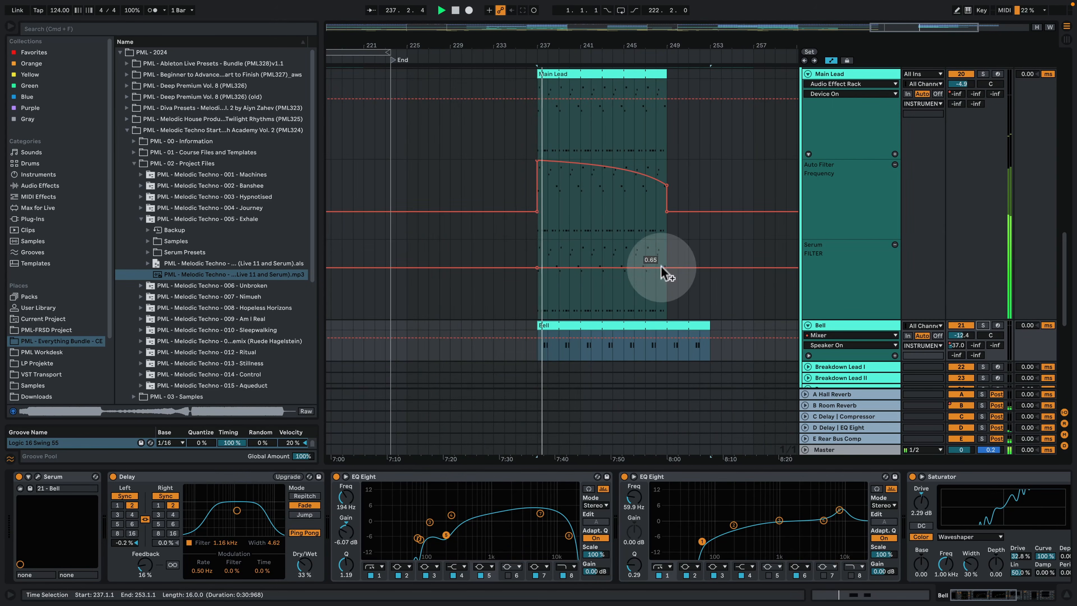
click(609, 323)
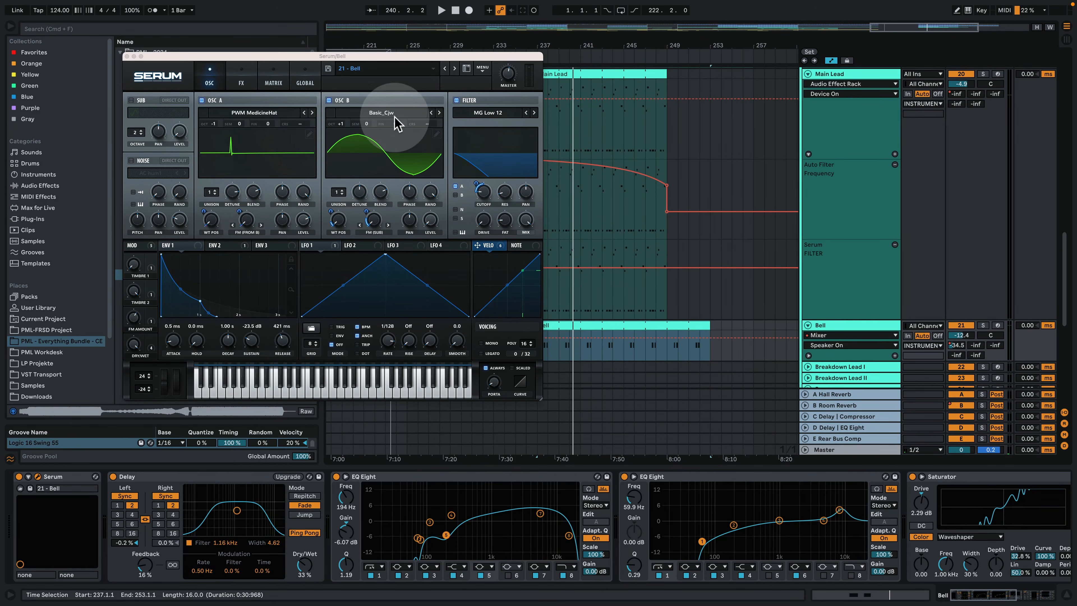
Step: Solo the Bell track and play its clip from 237.3.1 with the Serum window moved clear of the notes
click(983, 325)
key(space)
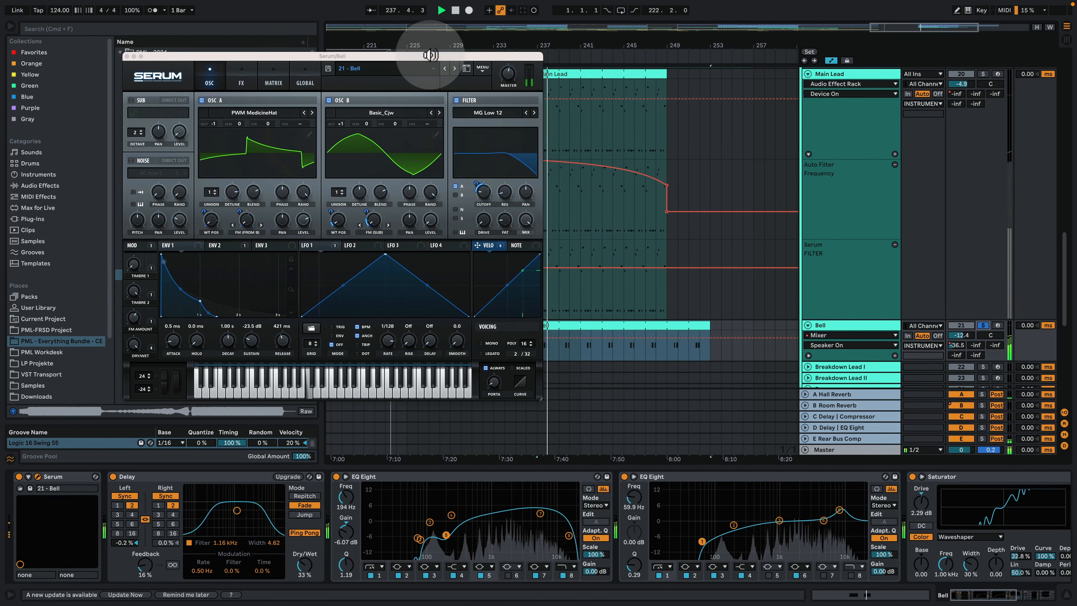
drag(313, 53, 242, 39)
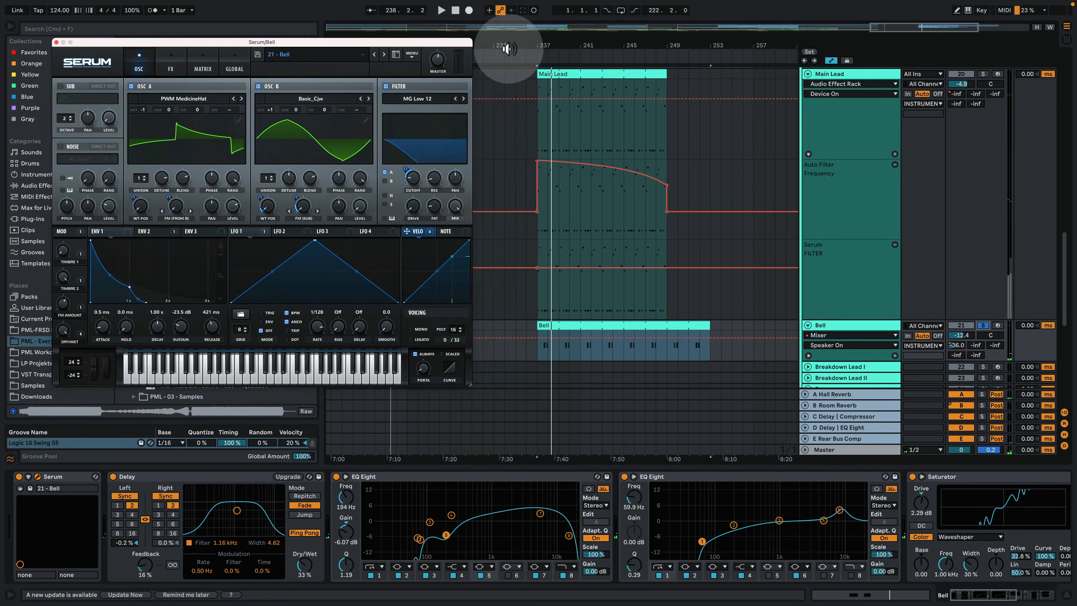
drag(509, 48, 592, 352)
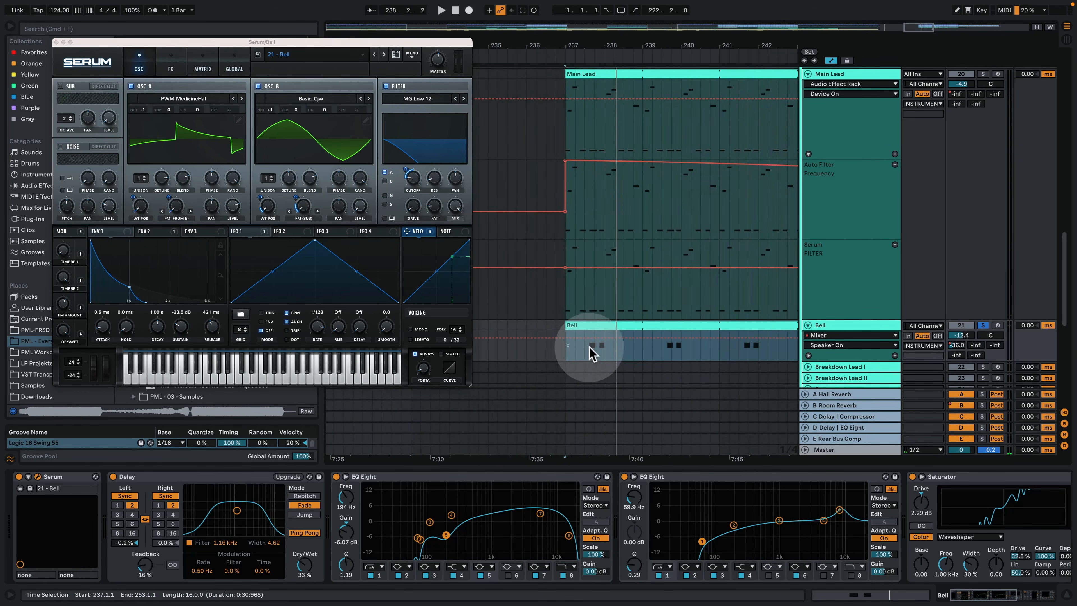
click(585, 348)
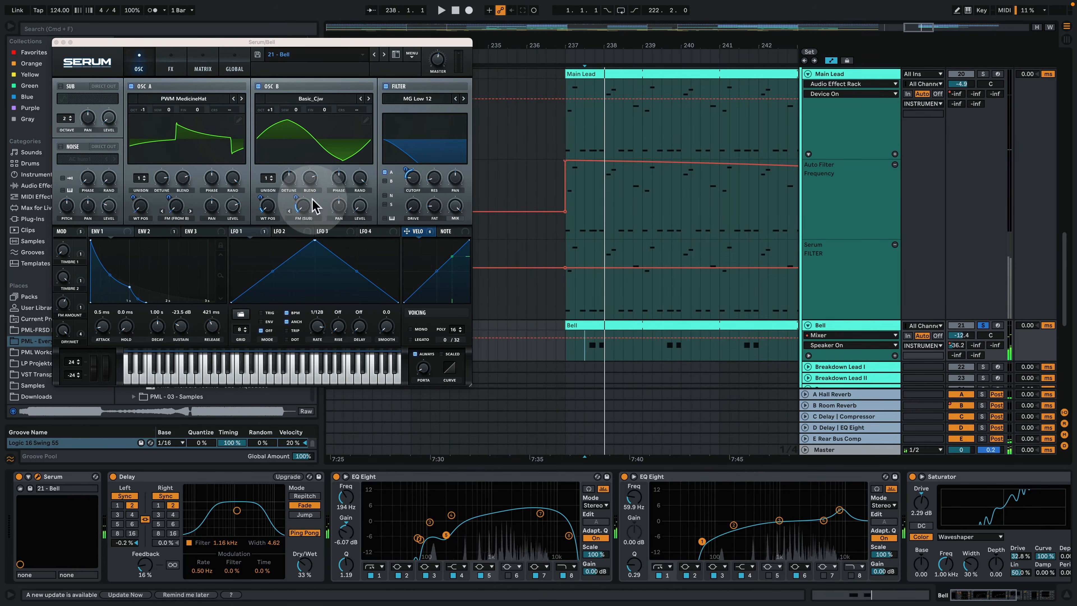
key(space)
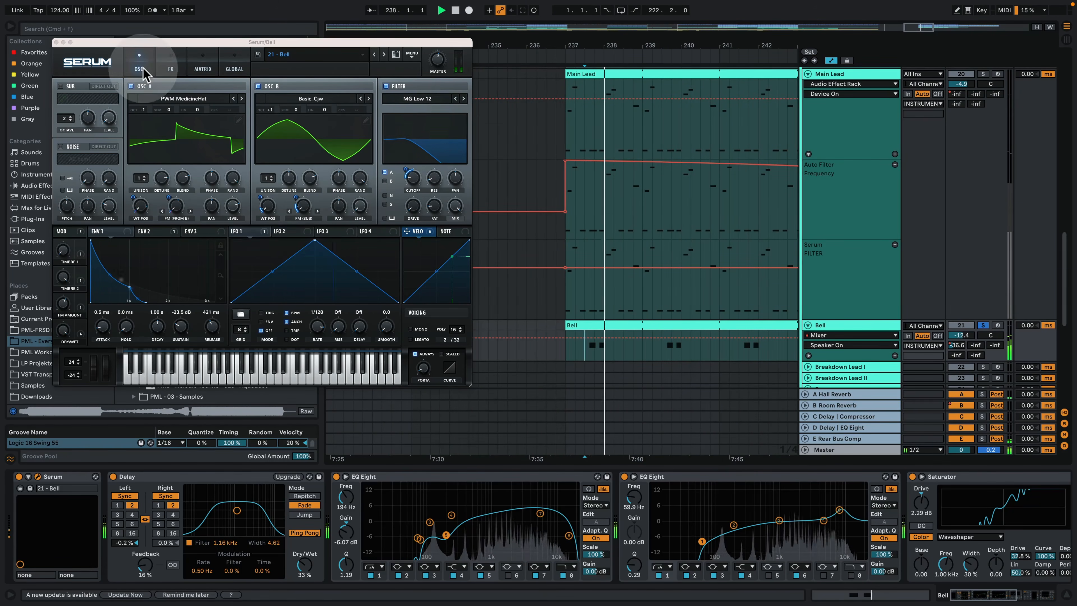
Step: Audition OSC A and OSC B of the Bell patch separately, and leave both oscillators on
click(258, 86)
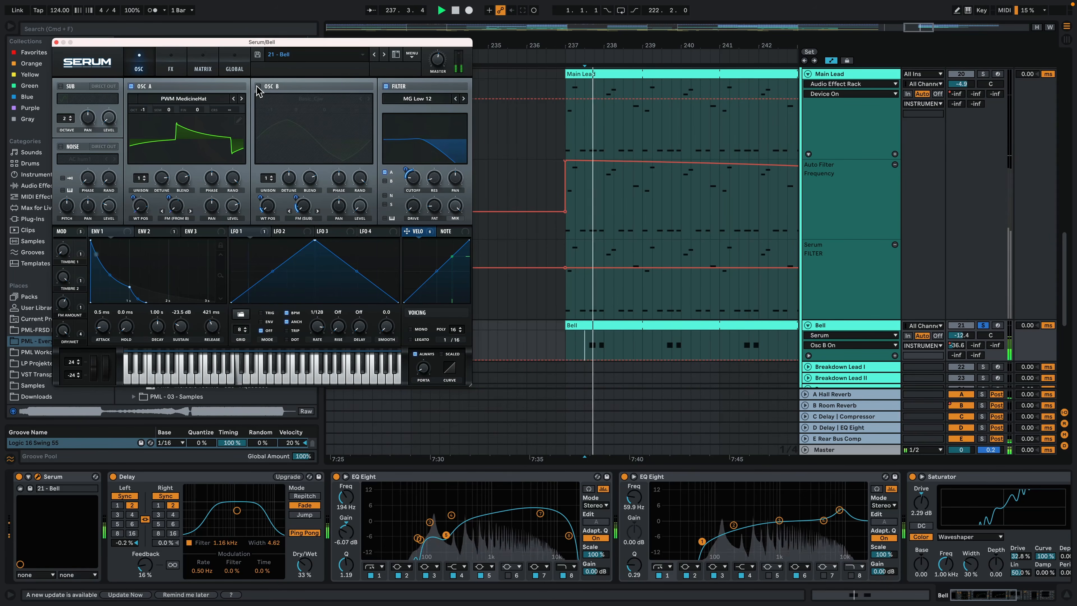
click(131, 86)
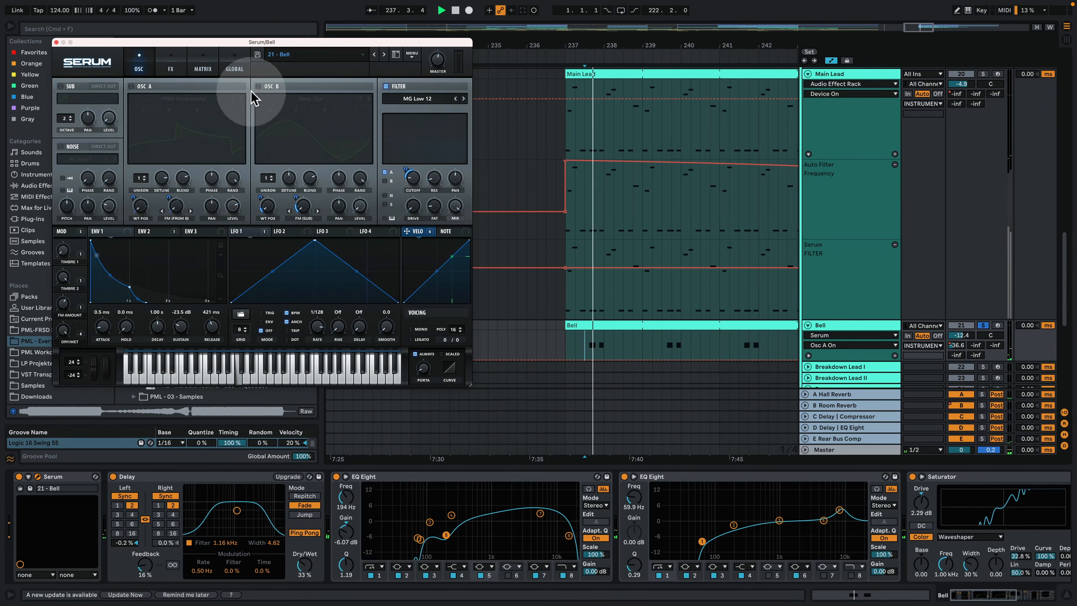
click(258, 86)
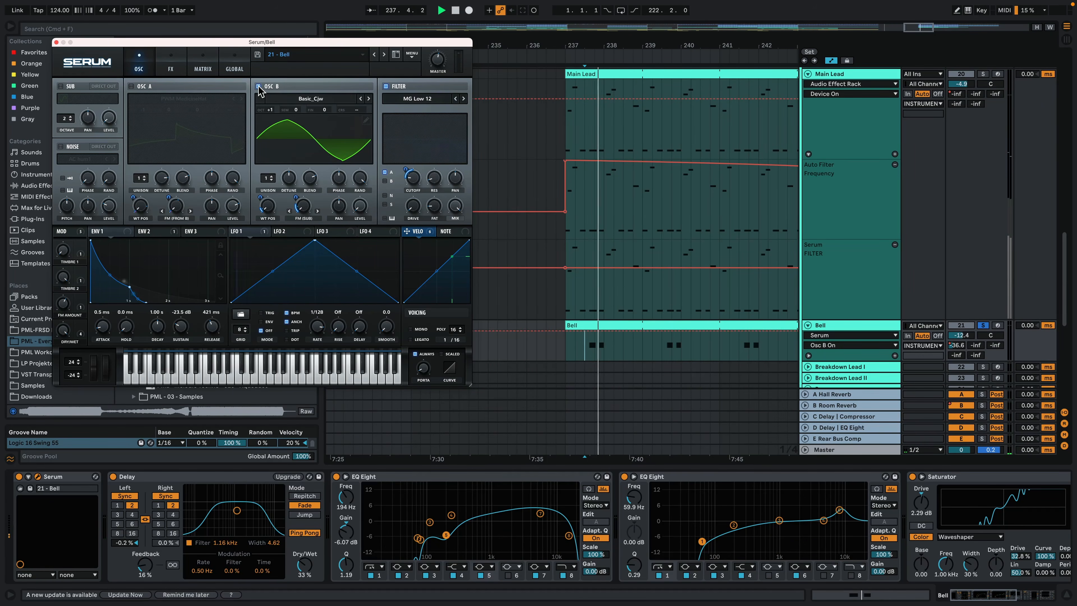
click(132, 86)
click(131, 86)
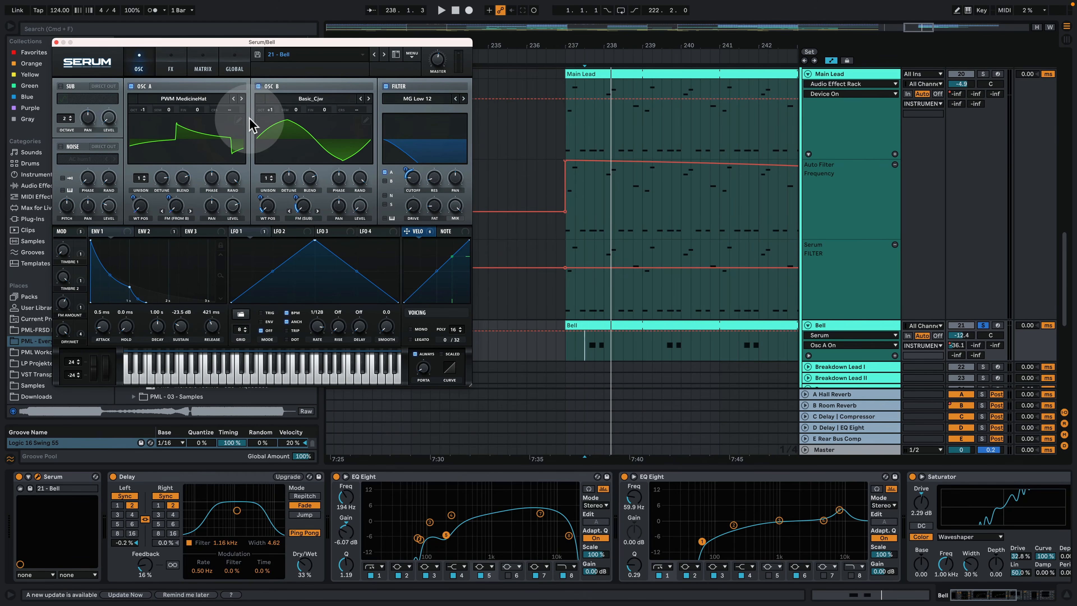
Step: Try a different FM (from B) amount on OSC A while the soloed bell plays
key(space)
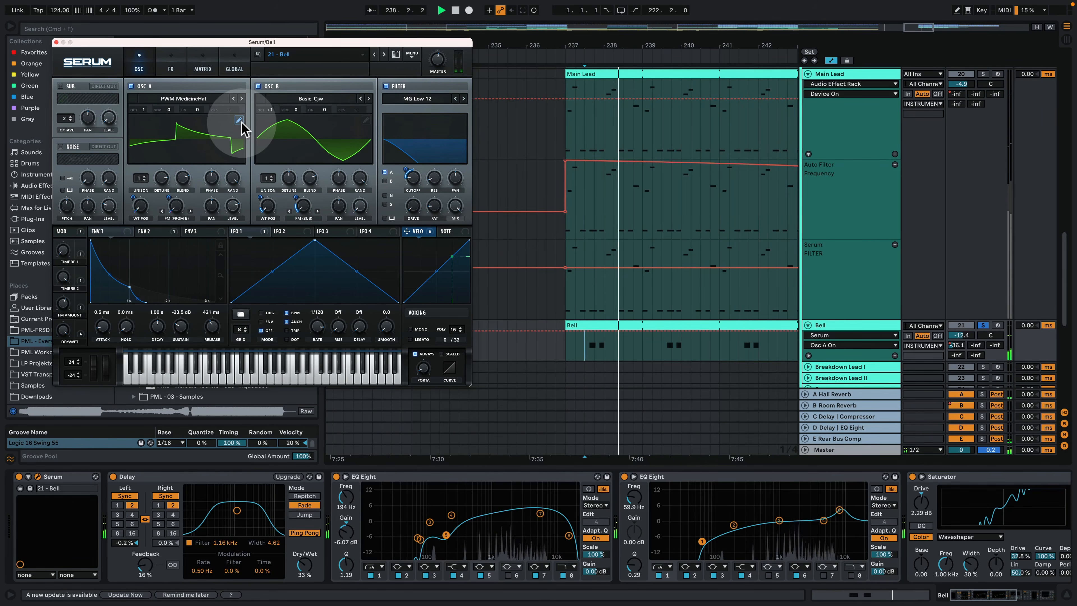
drag(176, 206, 200, 223)
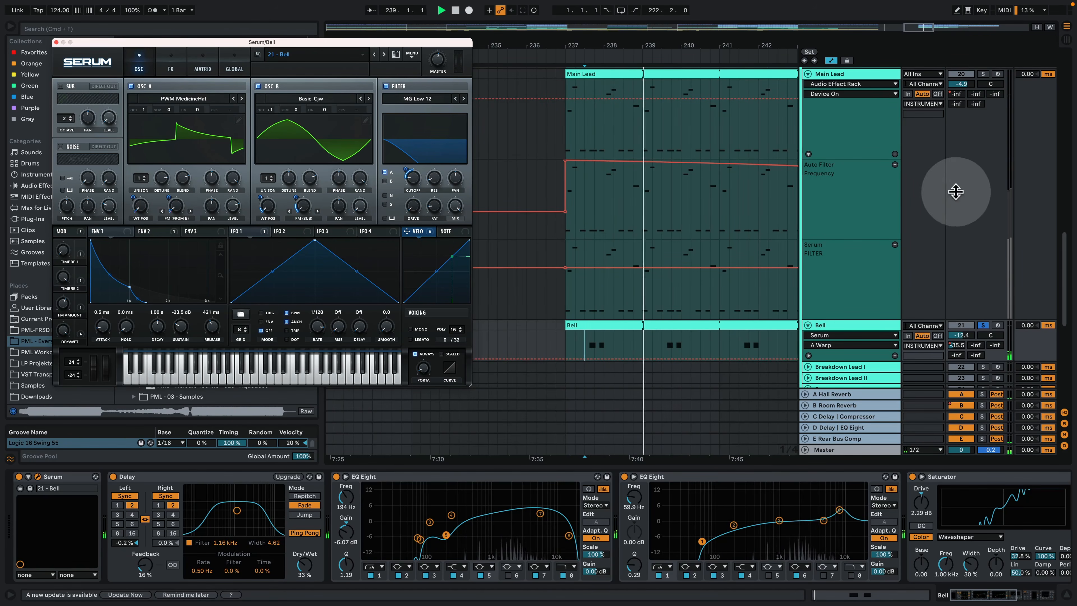
key(space)
key(space)
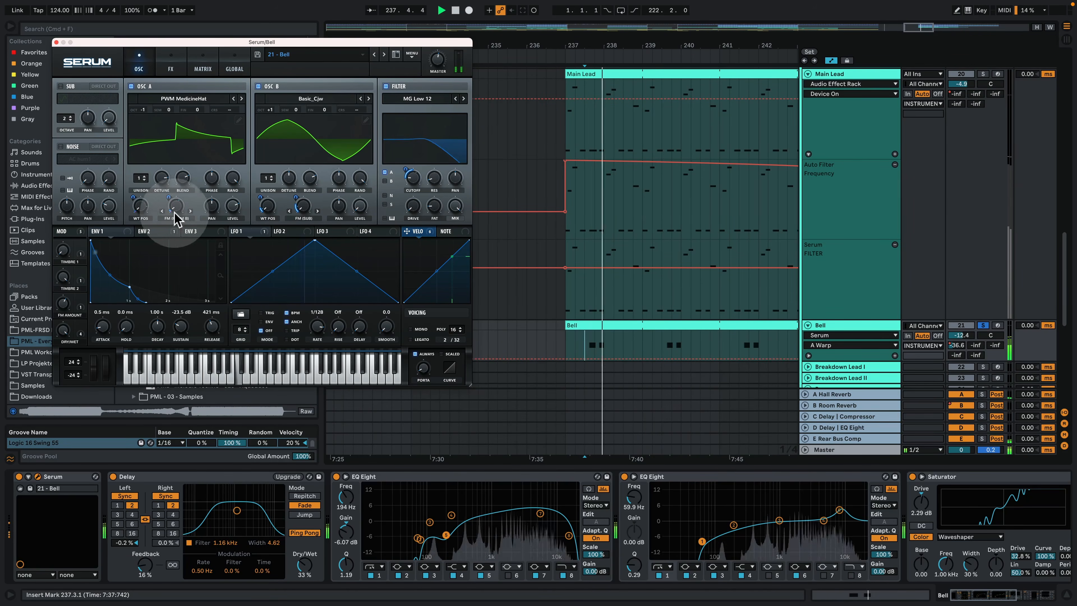
key(space)
Step: Fine-tune OSC A's FM (from B) amount in the 1–3% range while listening to the bell
drag(177, 200, 176, 204)
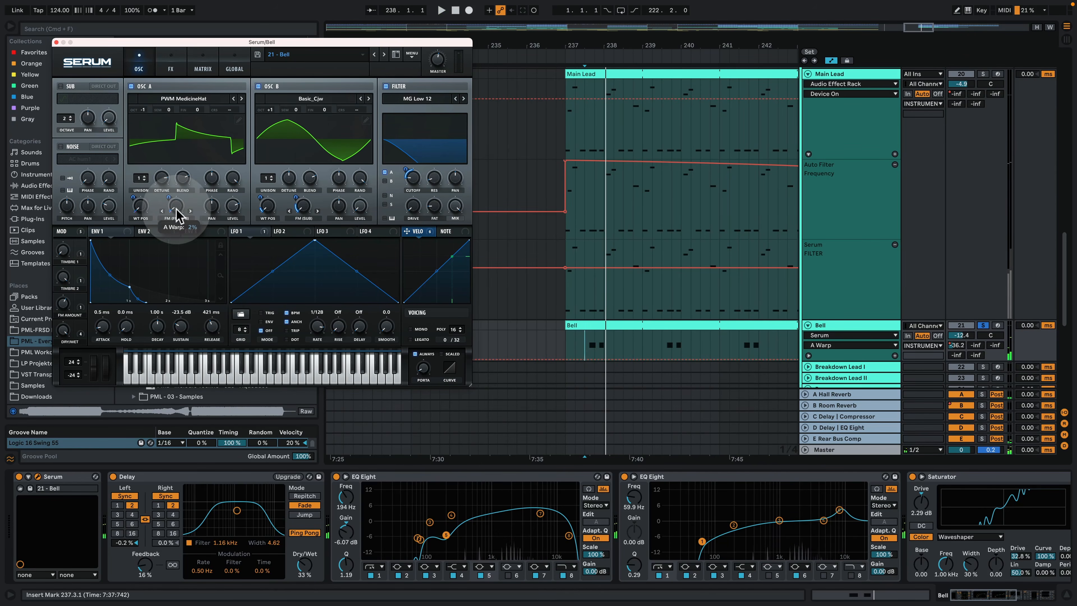
key(space)
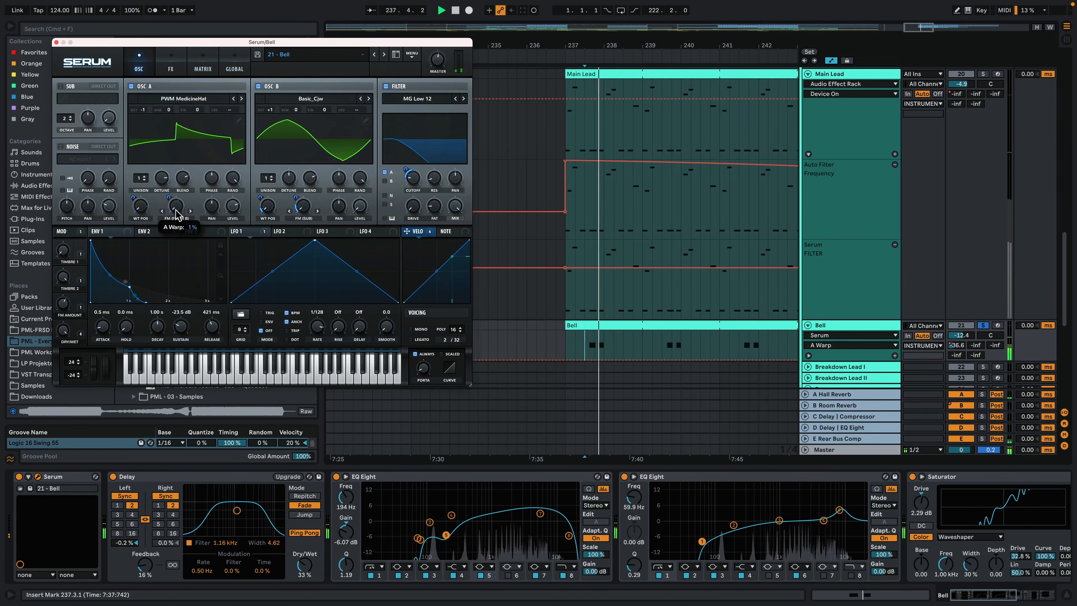
click(176, 215)
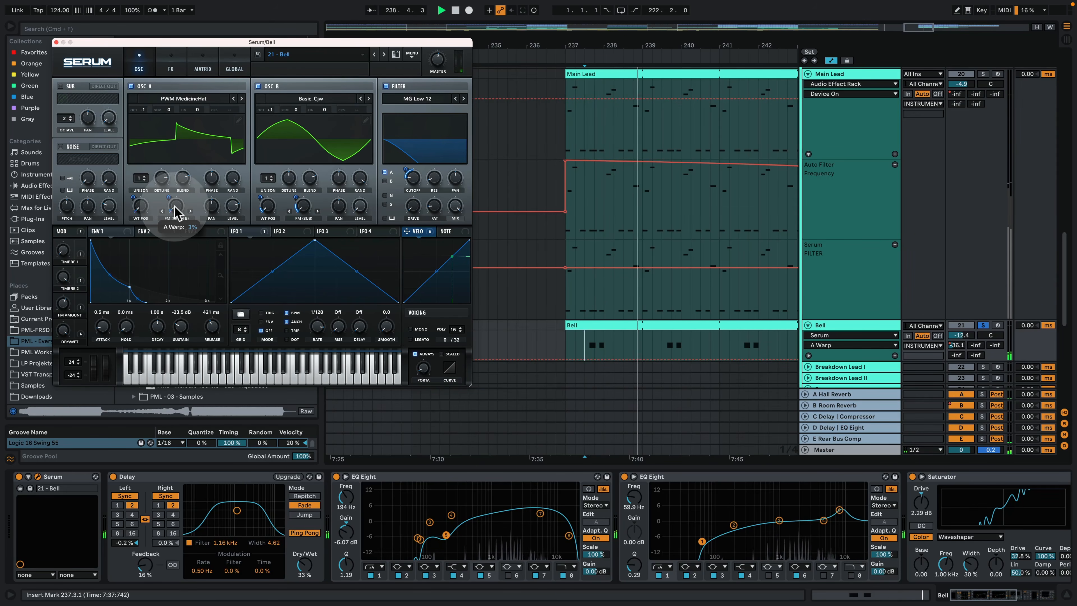
key(space)
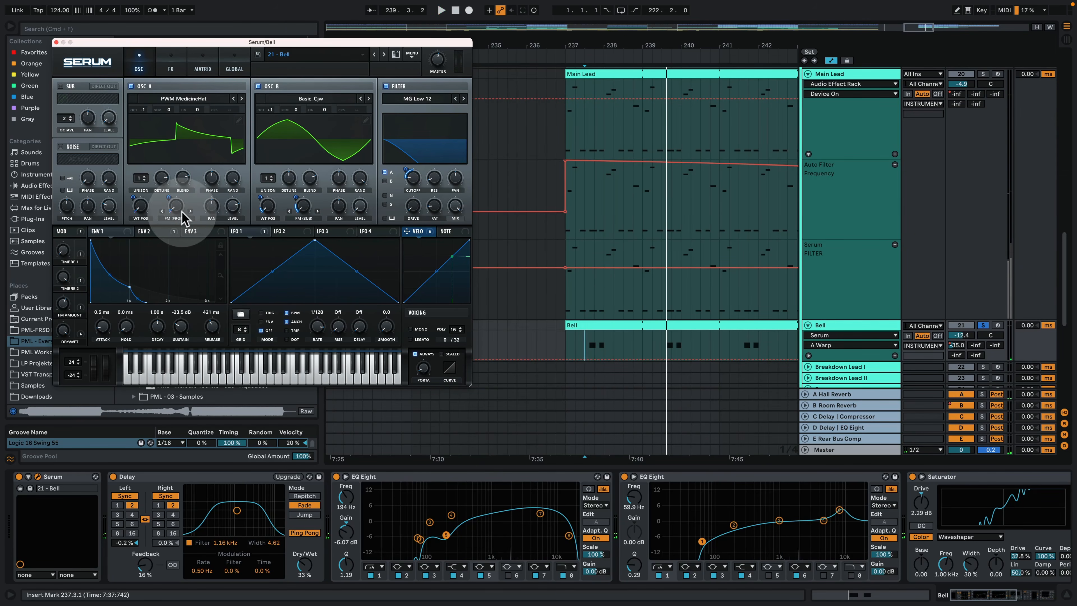
key(space)
drag(175, 207, 175, 213)
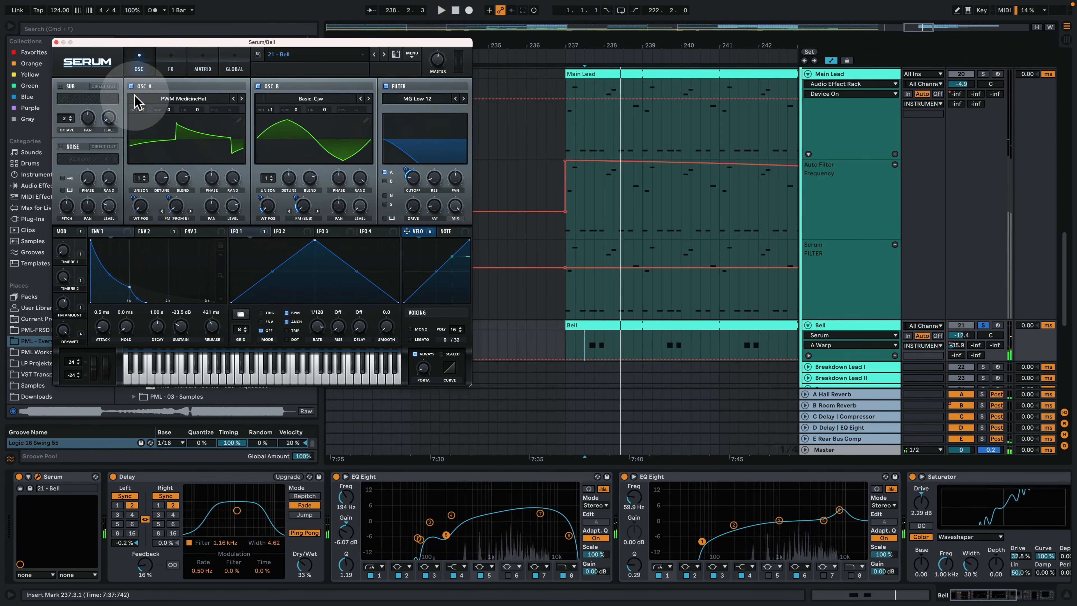
Step: Unsolo the Bell track, play it with the other tracks from 237.3.1, and close its Serum window
key(space)
key(space)
key(space)
click(982, 325)
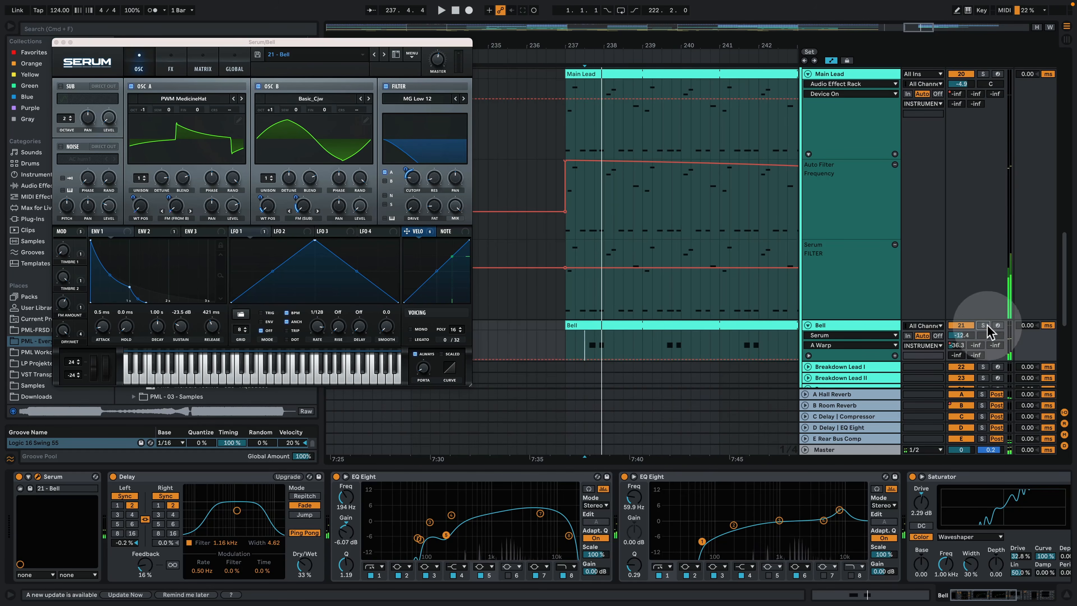
key(space)
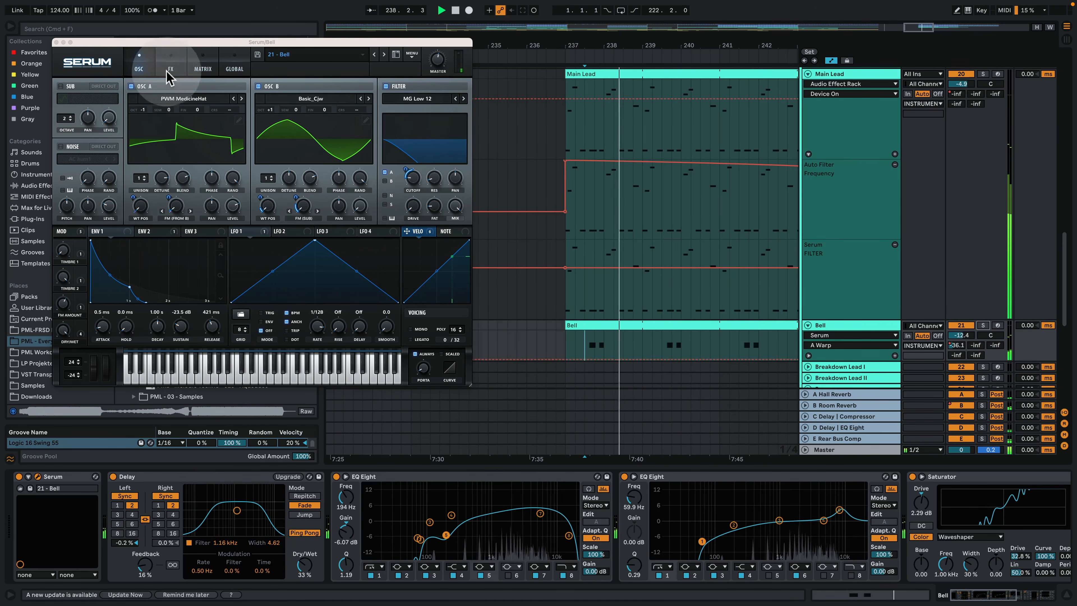
click(56, 42)
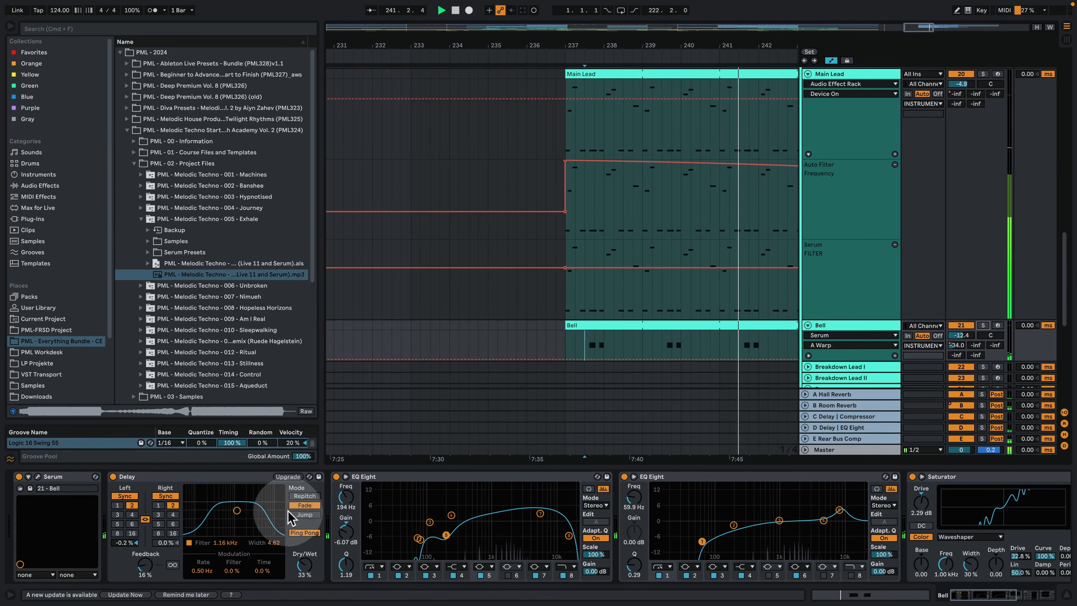
key(space)
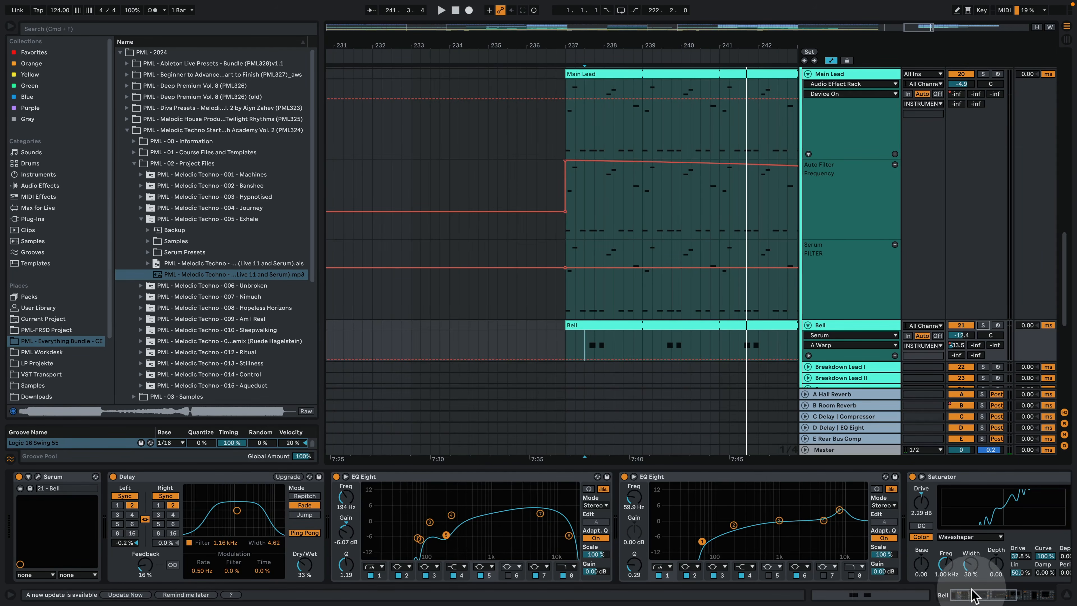
Step: Display the Bell track's Saturator, sidechain Compressor and Auto Filter, and play from 237.3.1 before soloing the Bell track
drag(973, 593, 999, 595)
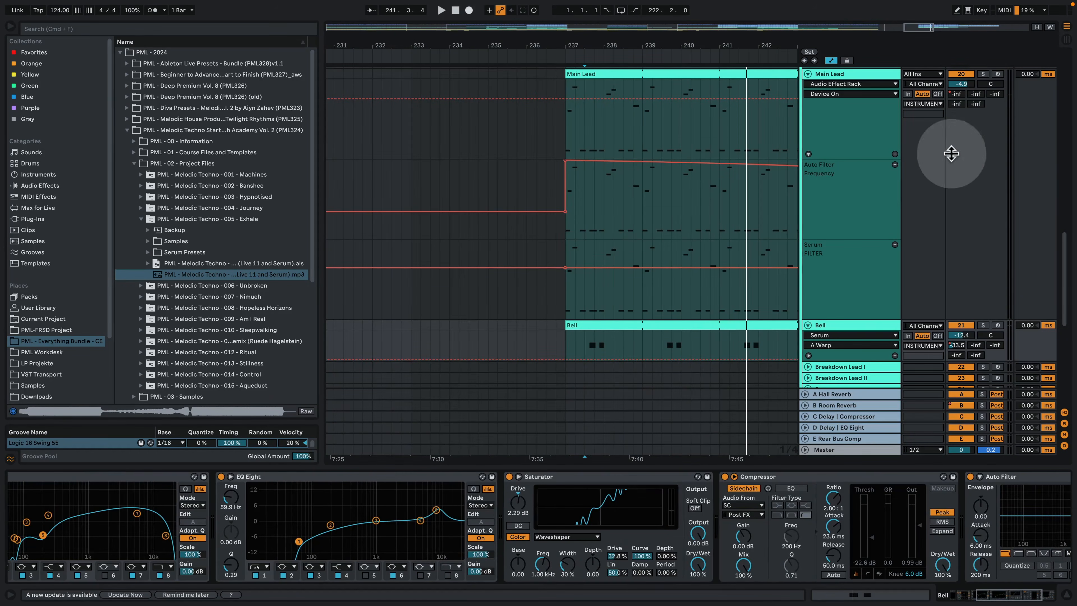
click(982, 74)
key(space)
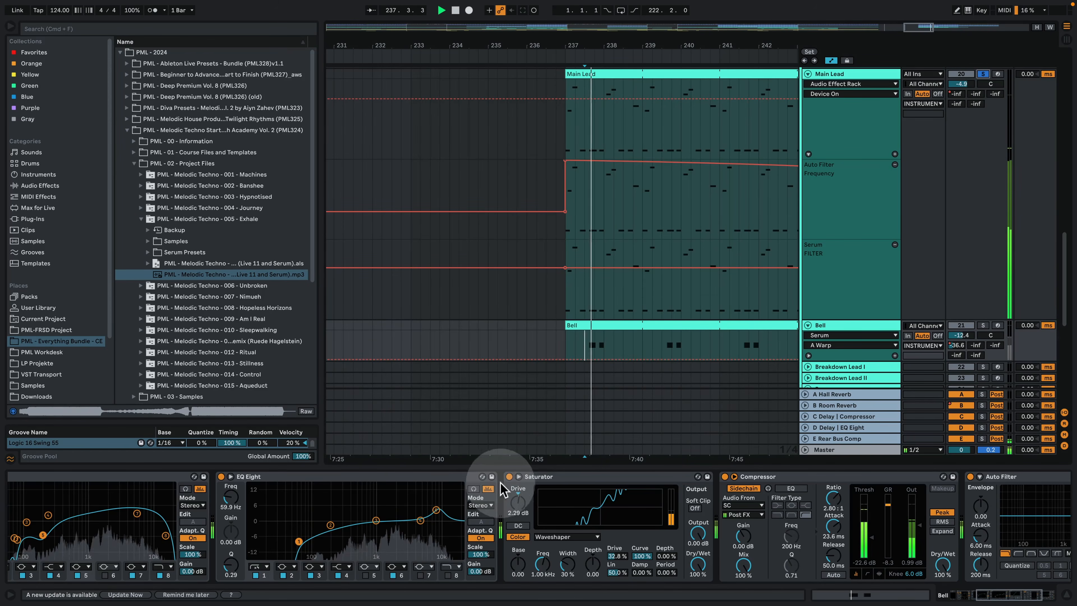
click(983, 325)
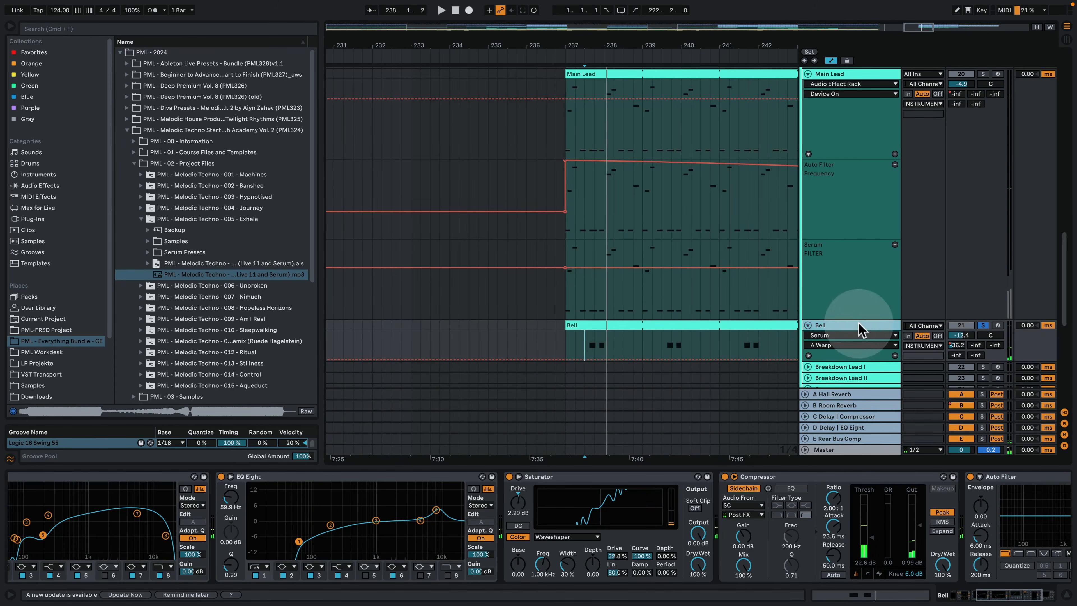
Step: Compare the soloed bell with its Saturator bypassed and enabled, leaving the Saturator on
click(511, 478)
click(510, 477)
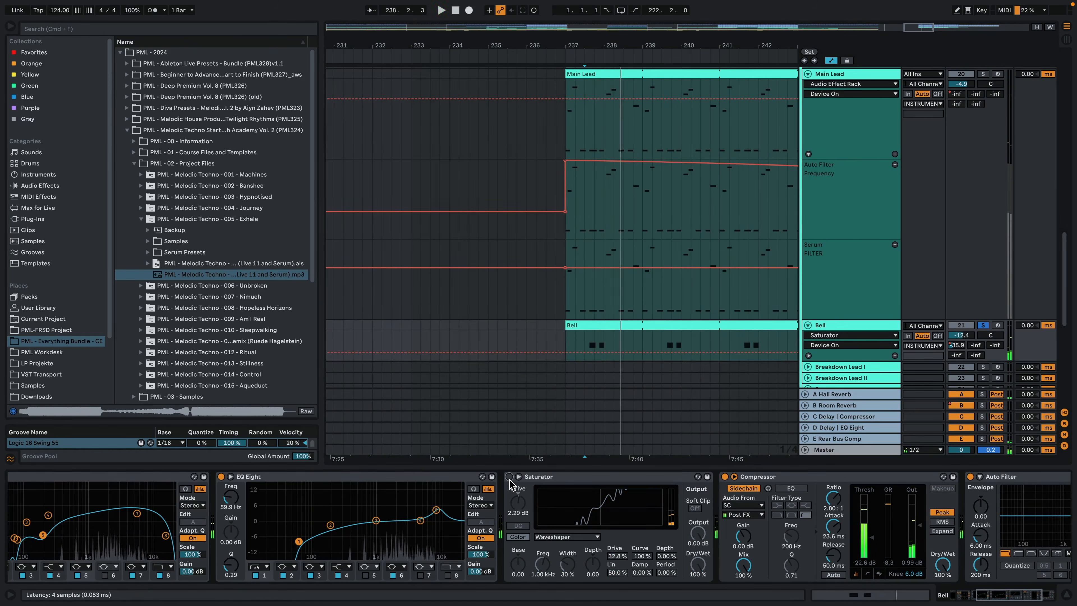
click(510, 477)
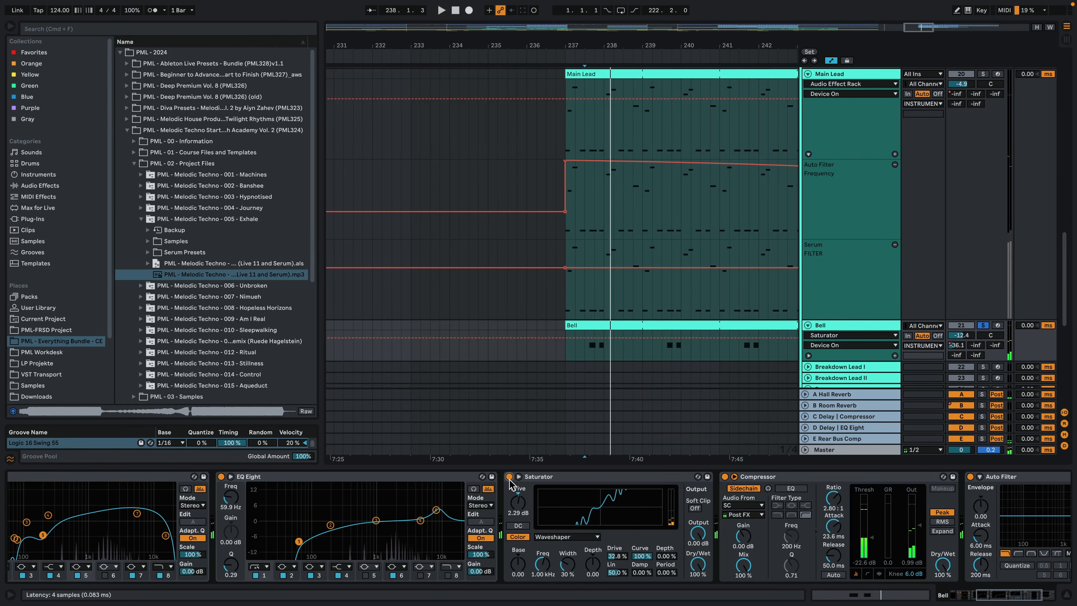
Step: Try the Bell's Saturator with 12.6 dB of Drive during playback from 237.3.1, and undo the Drive change
key(space)
key(space)
drag(518, 502, 518, 483)
key(space)
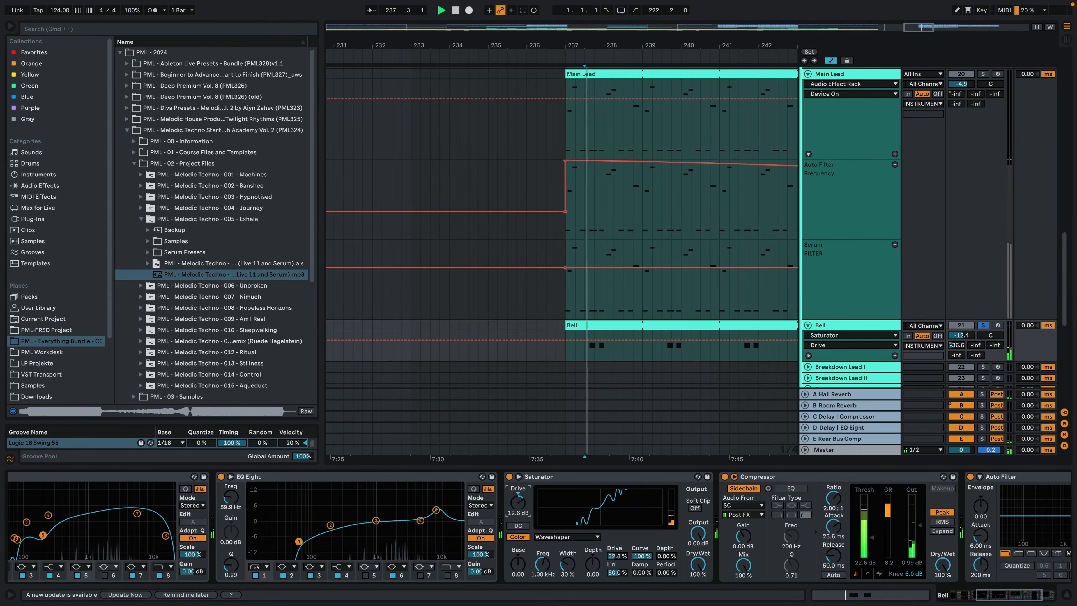
key(space)
key(super+z)
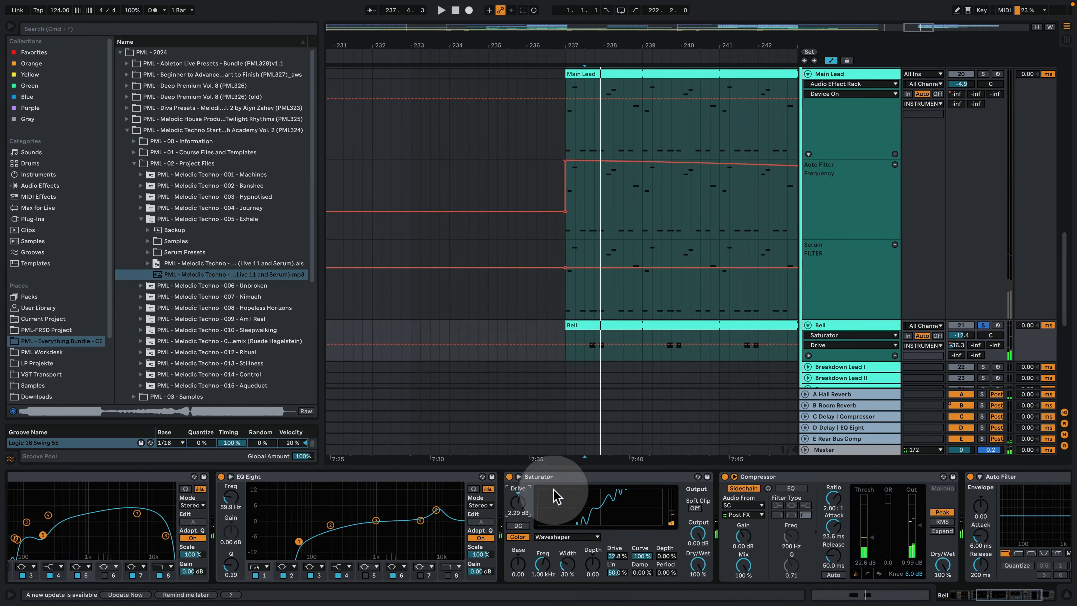
Step: Display the Bell's Auto Filter frequency automation across the whole Drop and play it from bar 181
click(1009, 598)
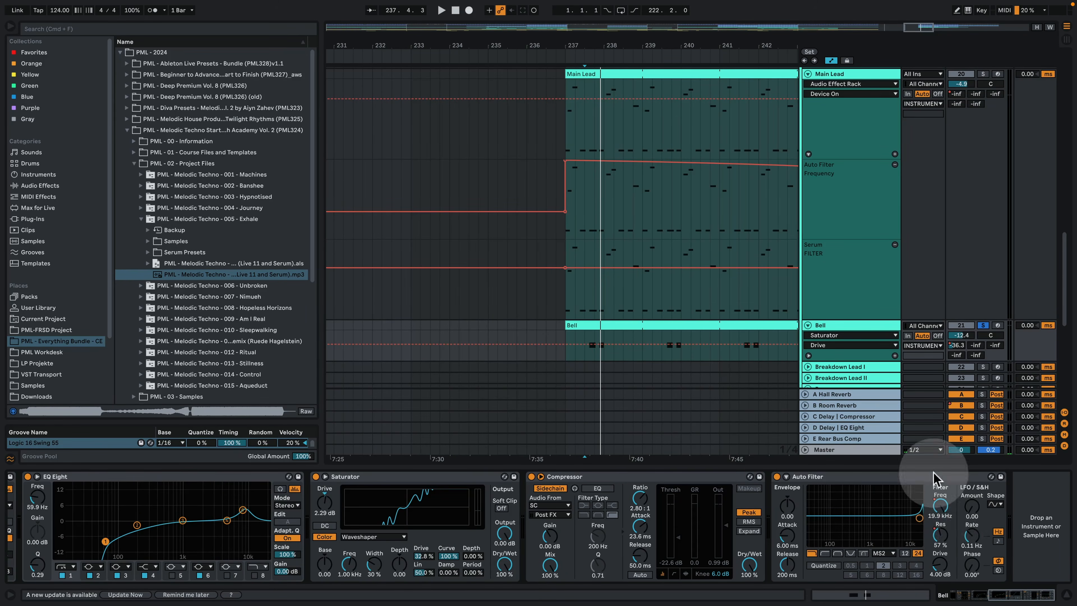
scroll(721, 270, down, 5)
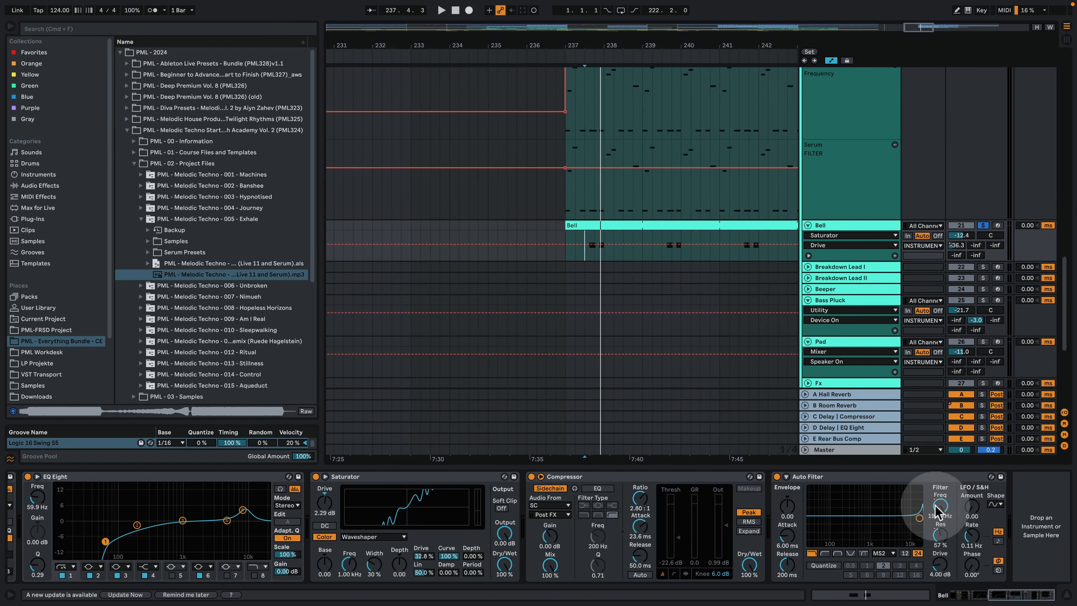
click(936, 507)
drag(678, 46, 678, 24)
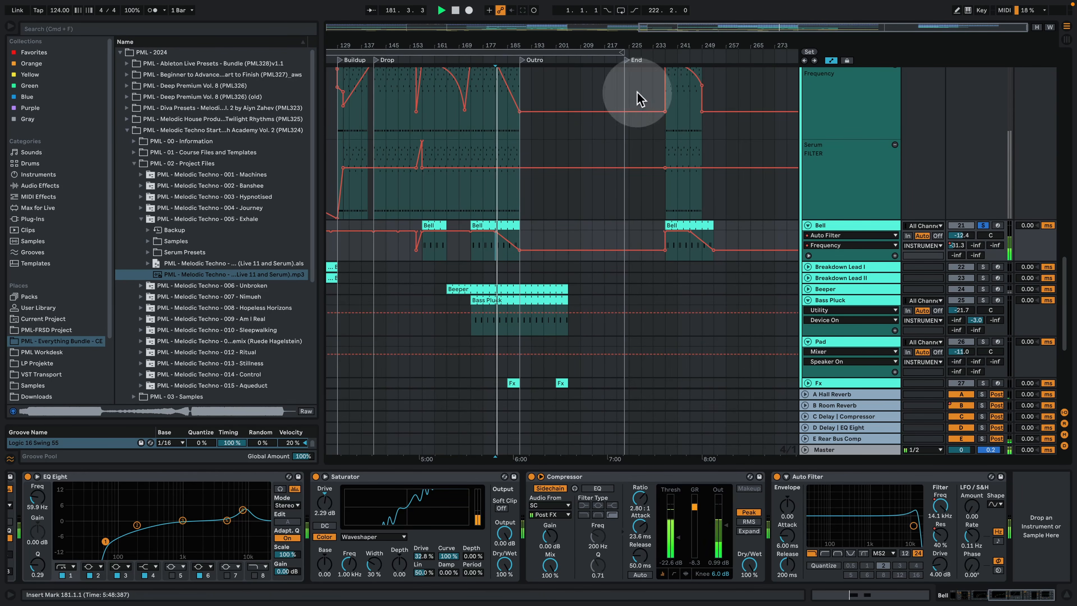
Step: Copy the Beeper clip to bar 237, solo the Beeper track, play it and unfold the track
drag(479, 290, 695, 291)
click(983, 289)
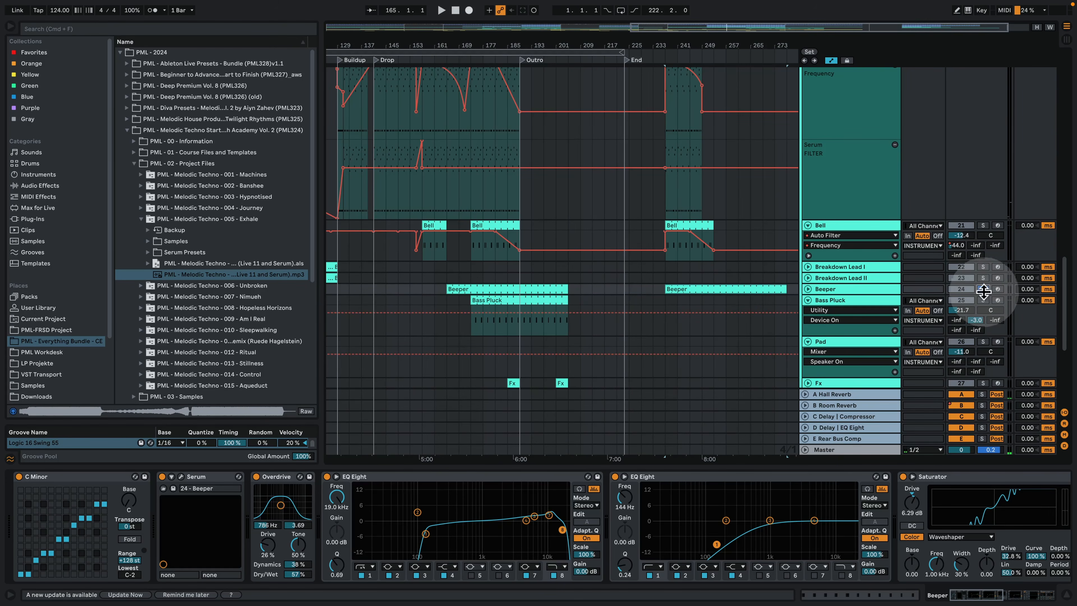
key(space)
click(809, 289)
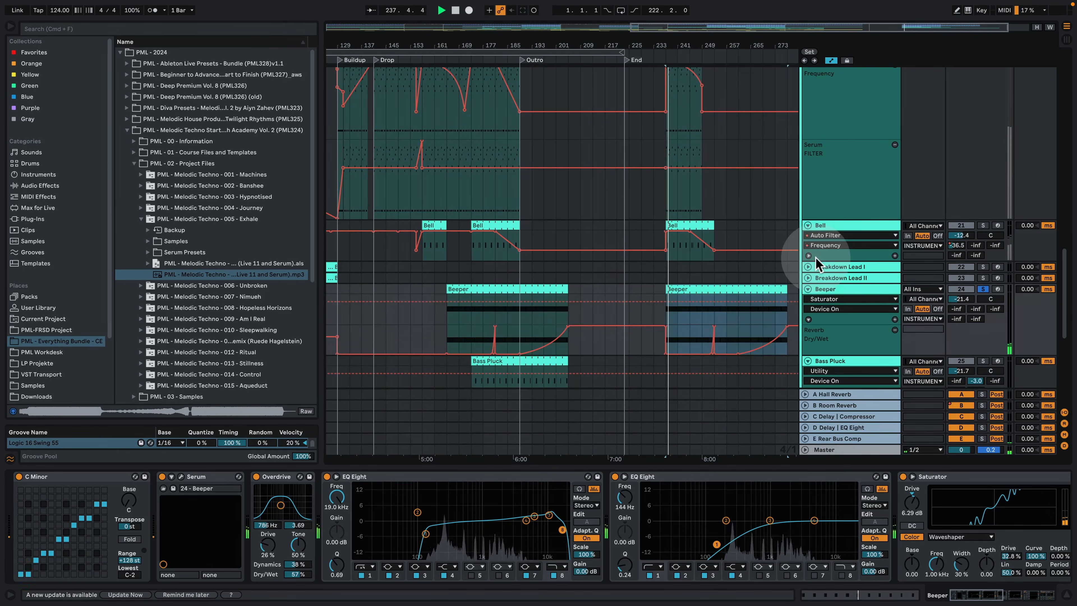
Step: Solo the DRUMS group alongside the Beeper and listen to them together from bar 237
scroll(781, 255, up, 10)
scroll(918, 153, up, 5)
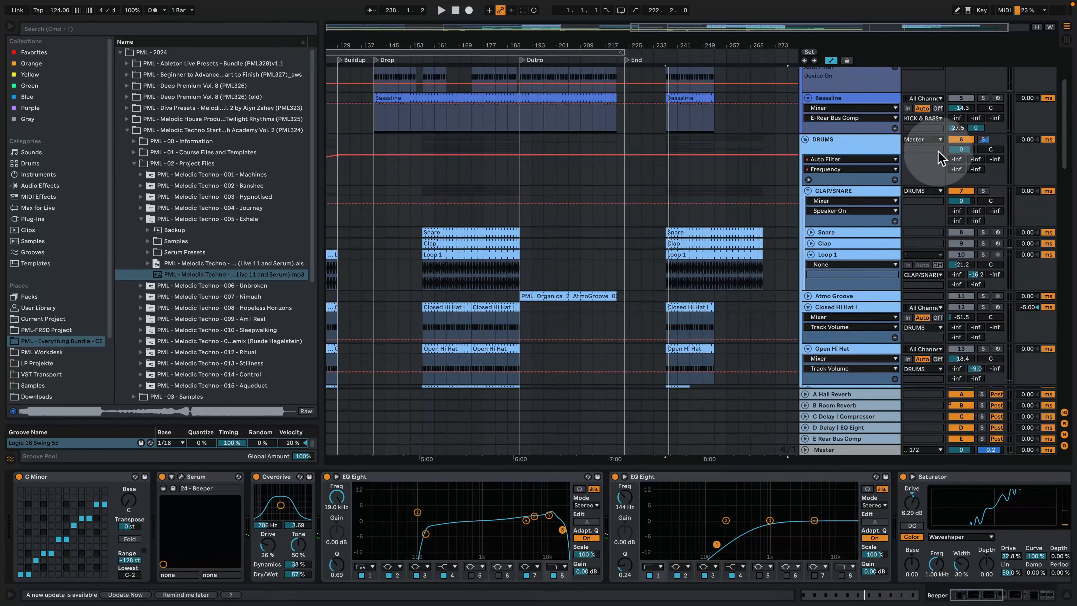
scroll(918, 237, up, 5)
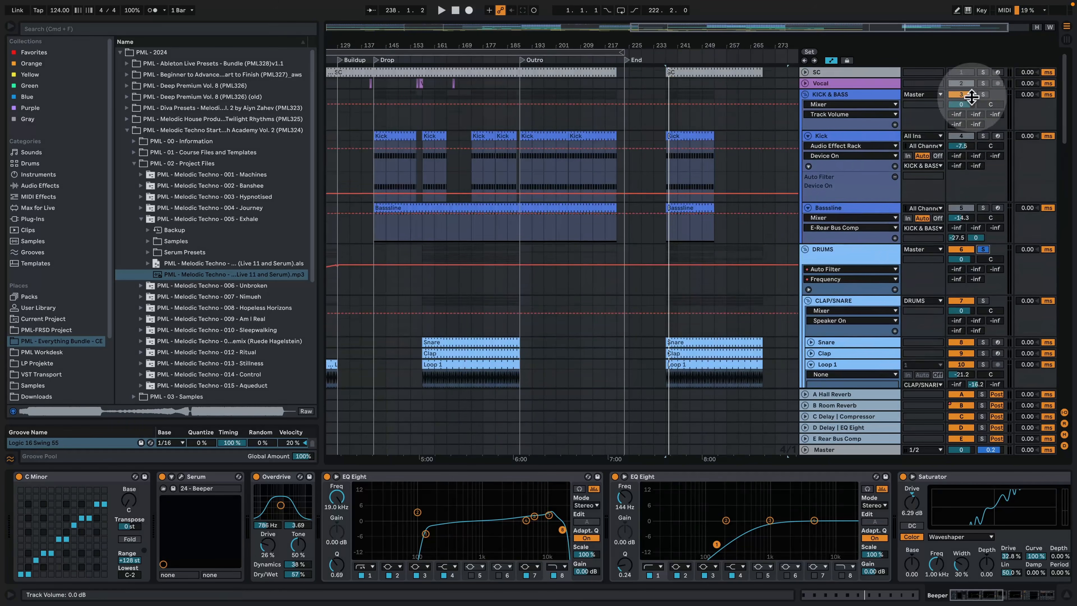
scroll(889, 247, down, 5)
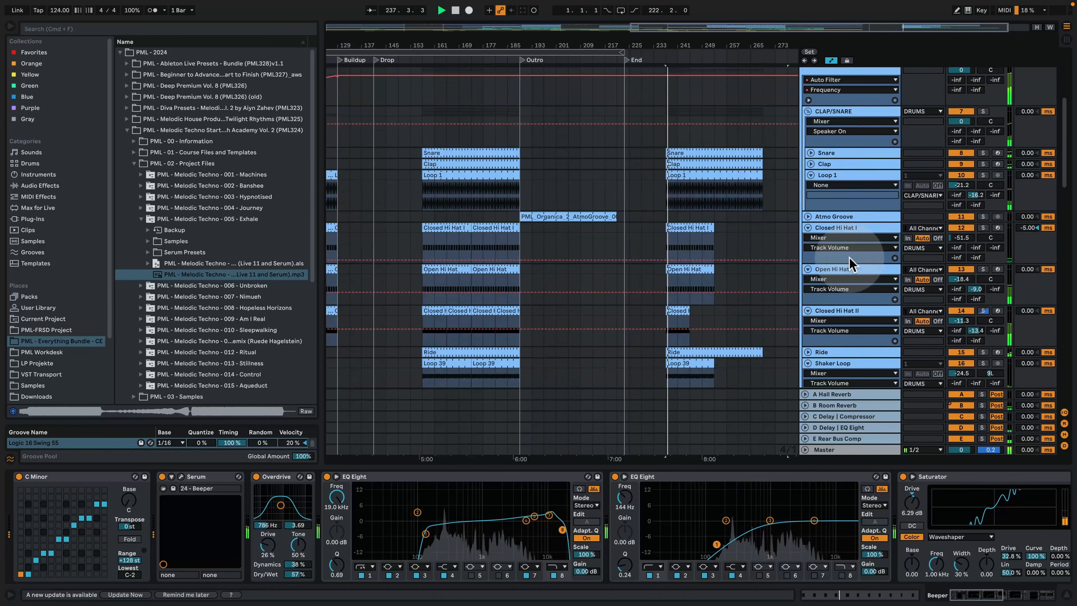
scroll(829, 264, down, 8)
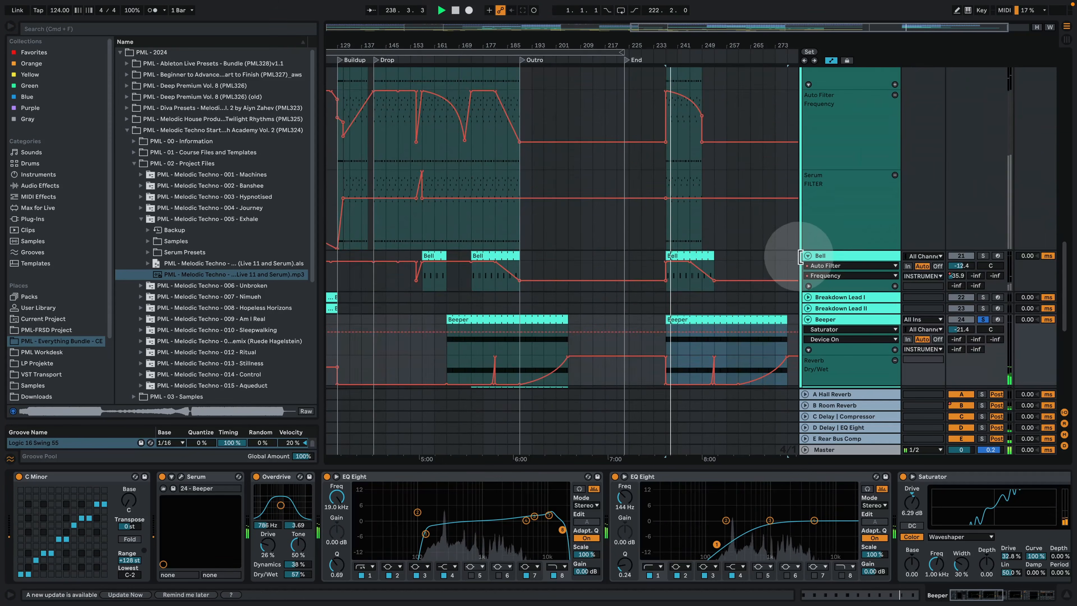
Step: Open the copied Beeper clip at its repeated C3 notes, set the grid to 1/16 and play the pattern
double_click(690, 318)
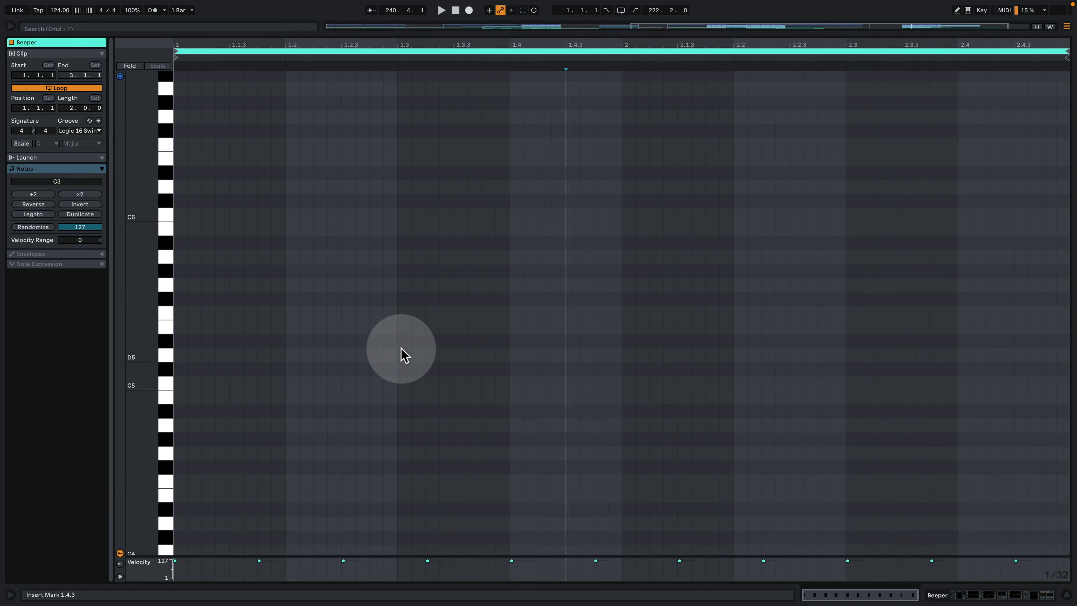
scroll(401, 350, down, 10)
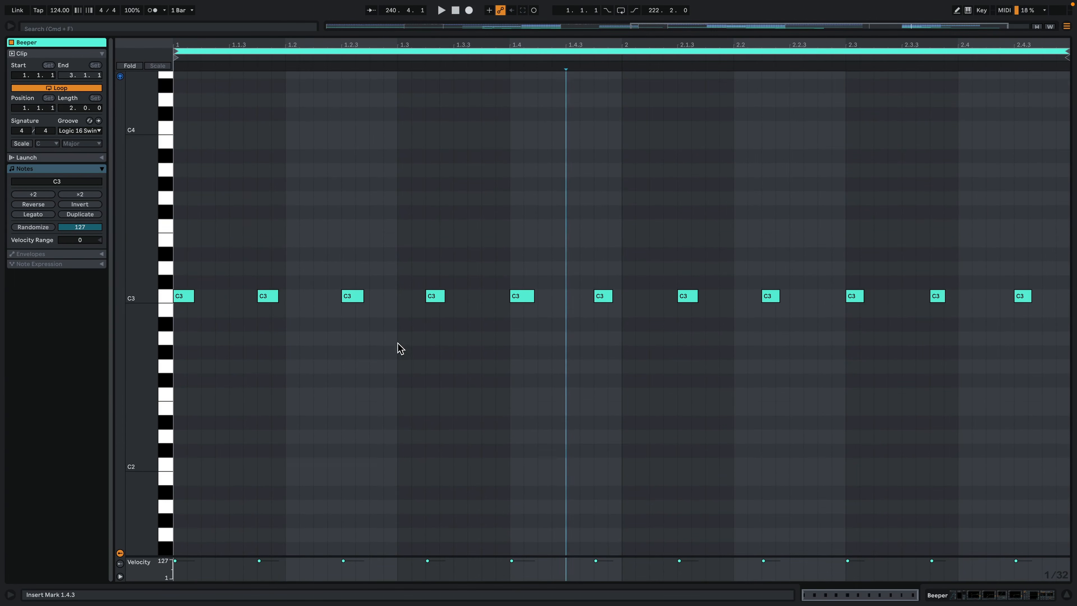
click(182, 297)
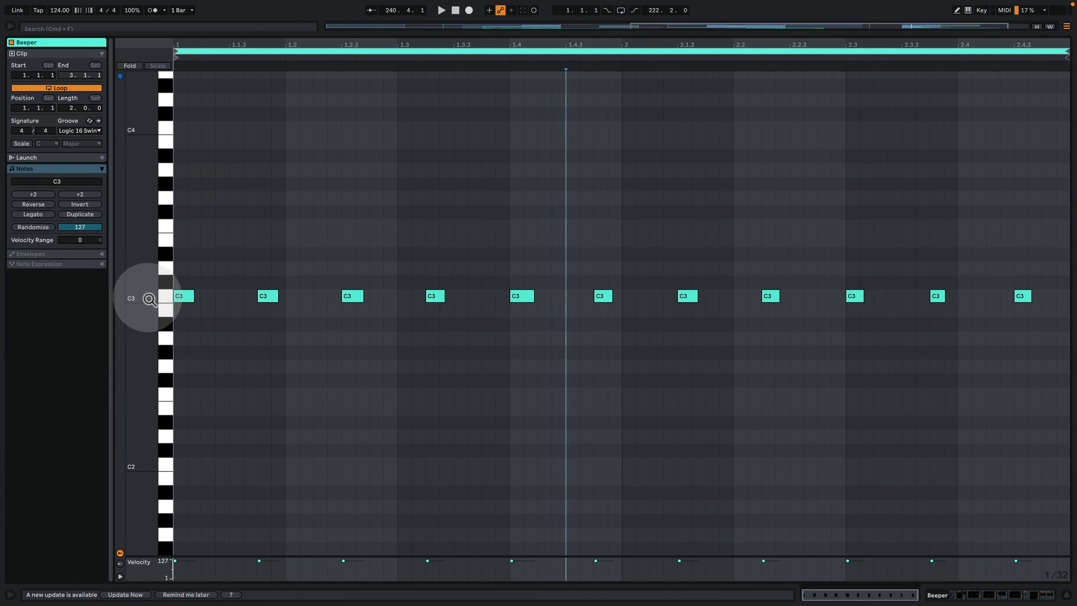
drag(148, 298, 182, 298)
right_click(268, 347)
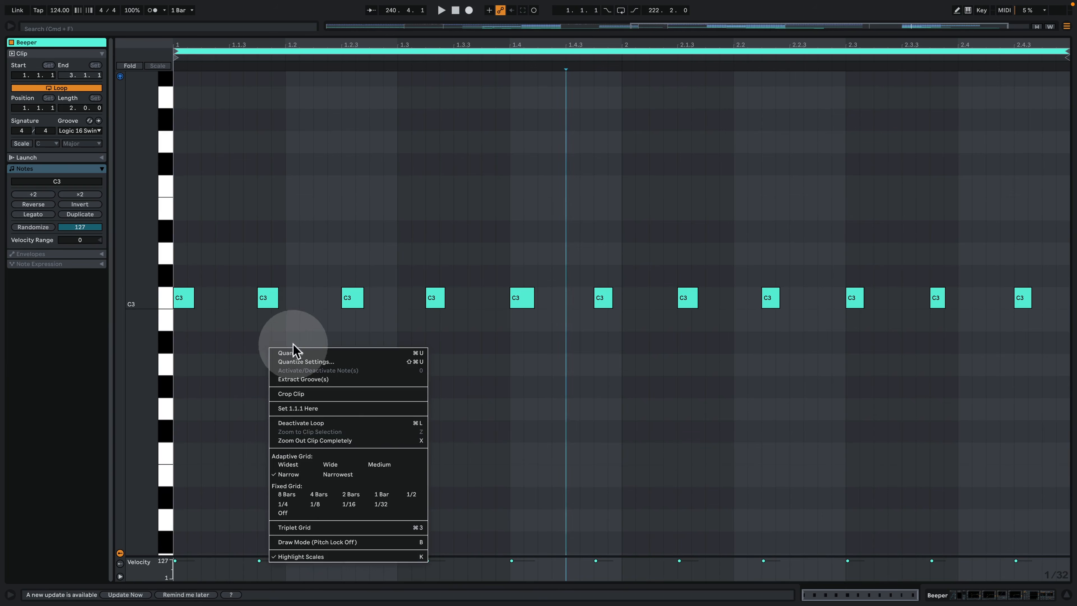
click(348, 504)
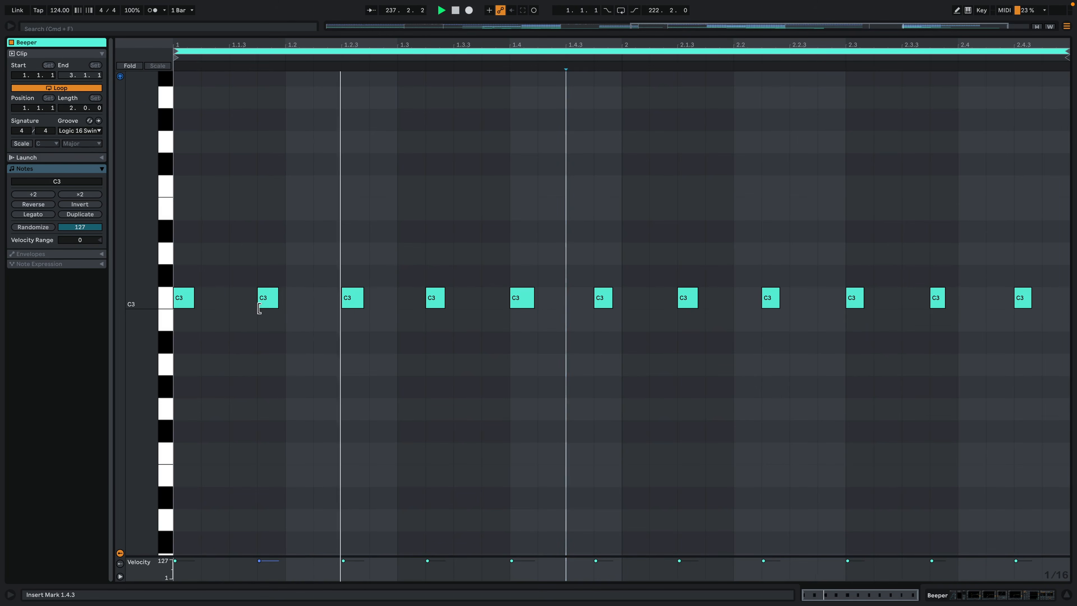
key(space)
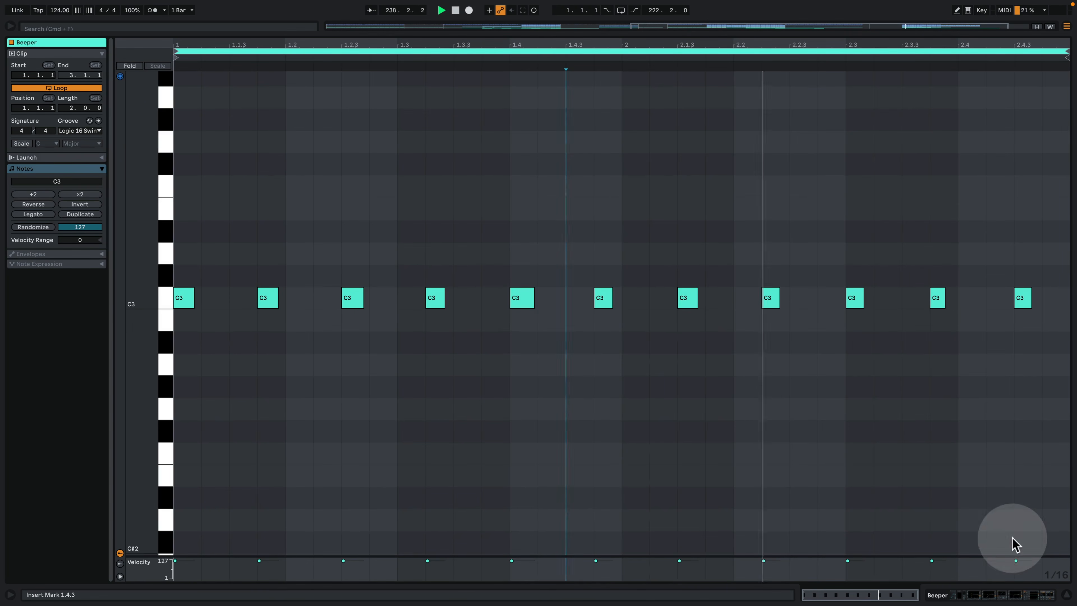
Step: Open the Beeper track's Serum patch and show OSC A's wavetable as a flat 2D waveform
click(1009, 594)
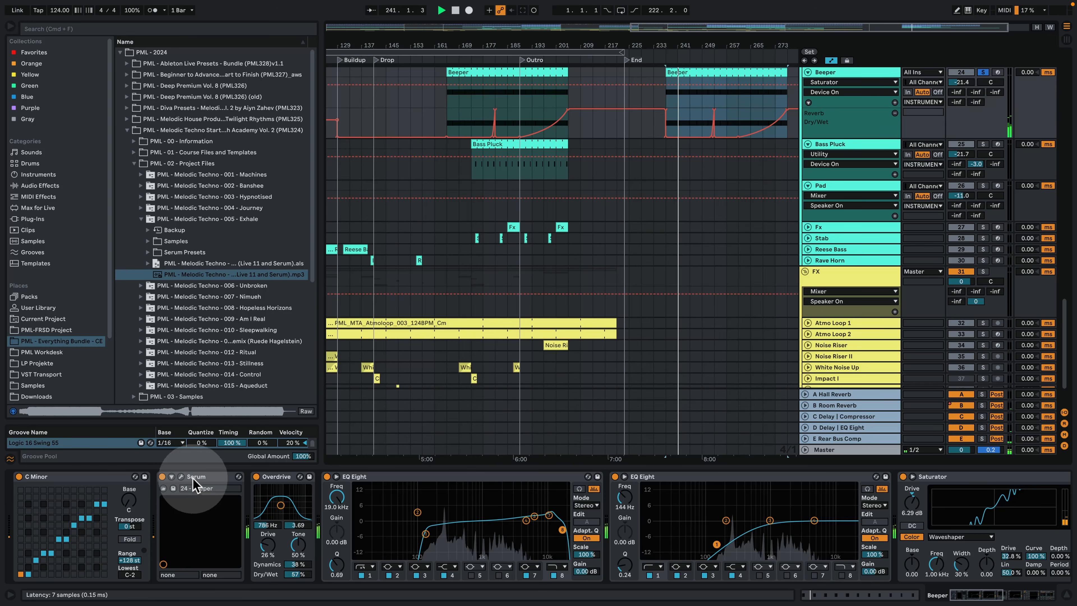
click(183, 482)
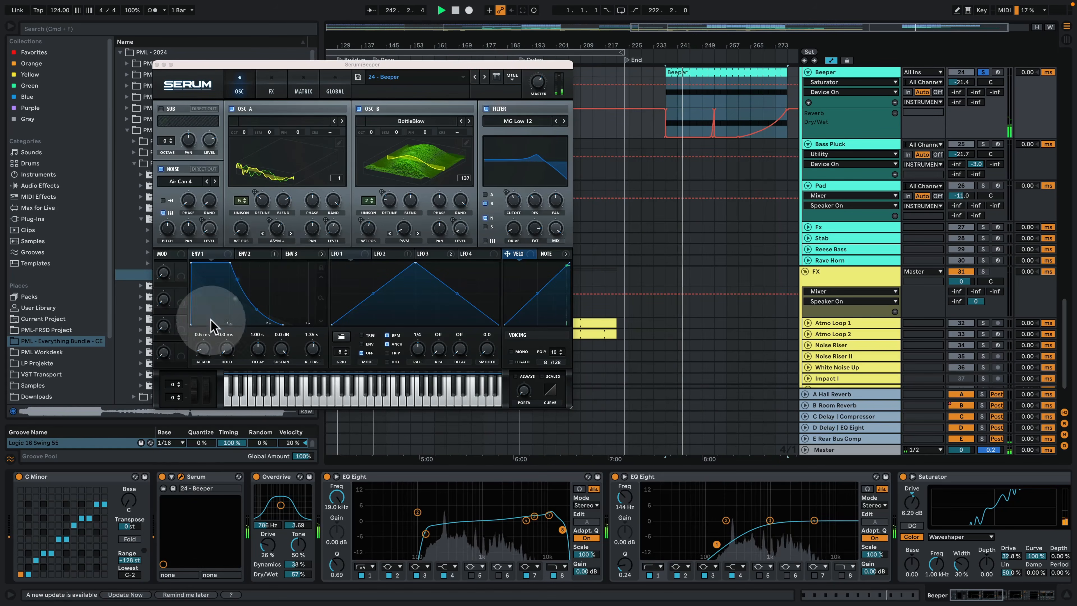
click(299, 146)
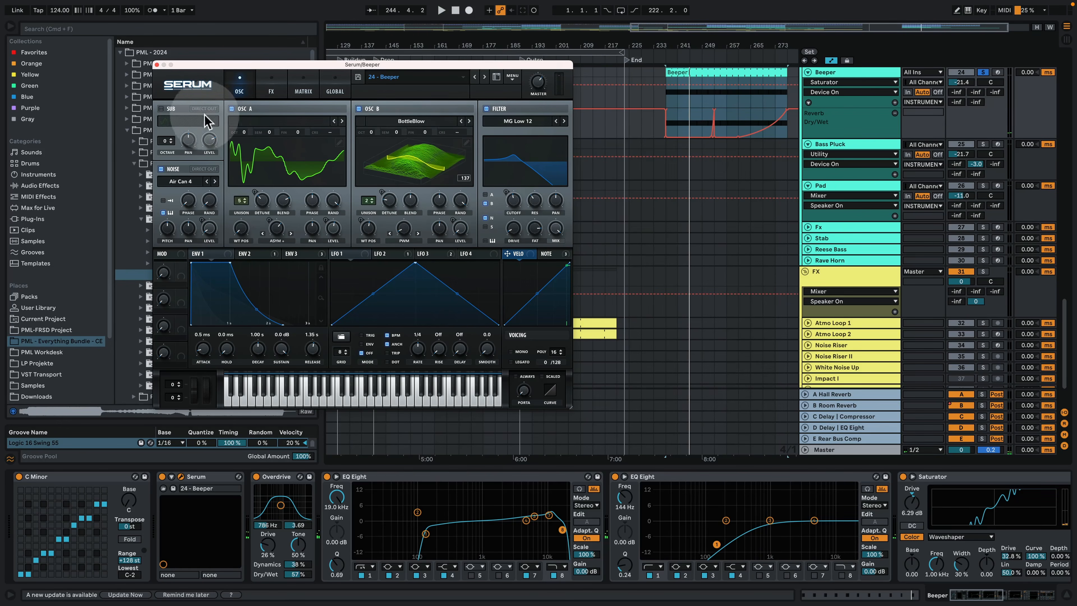
Step: Compare the beeper with and without OSC A during playback, leaving OSC A switched off
click(231, 109)
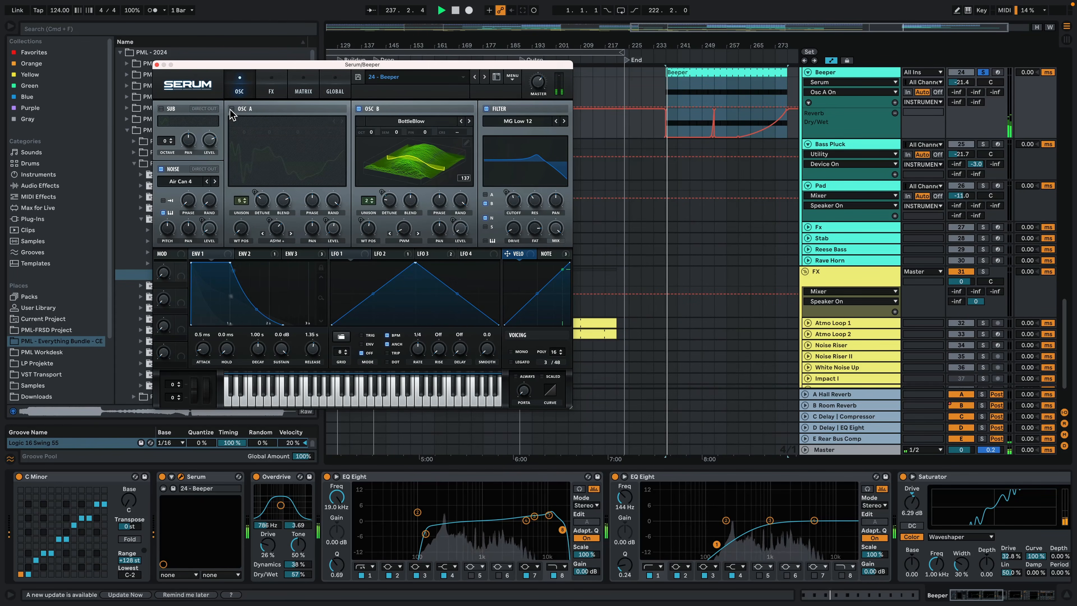
click(231, 109)
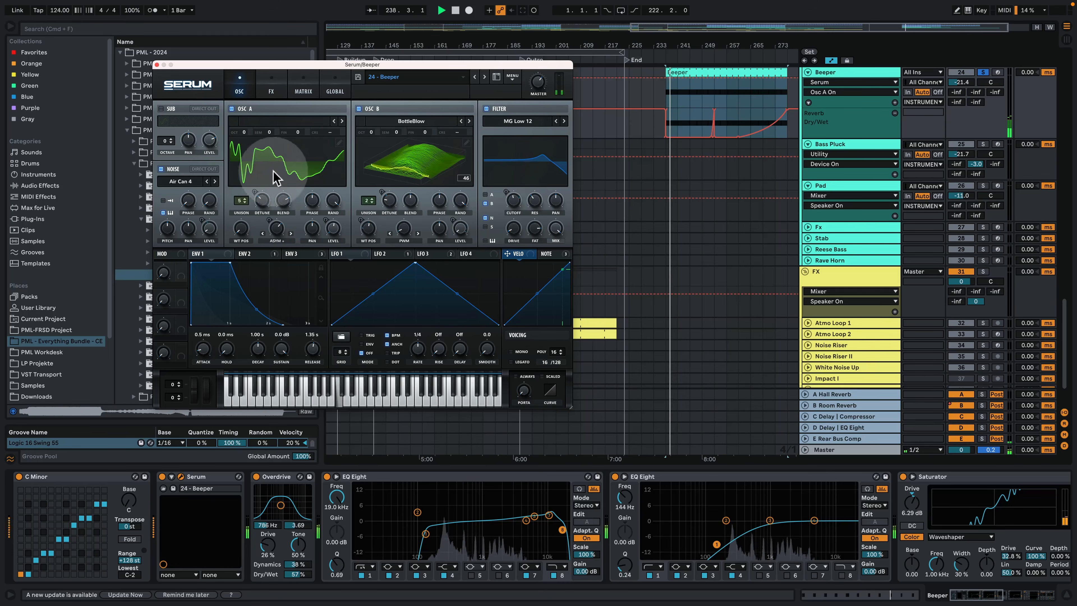
click(231, 109)
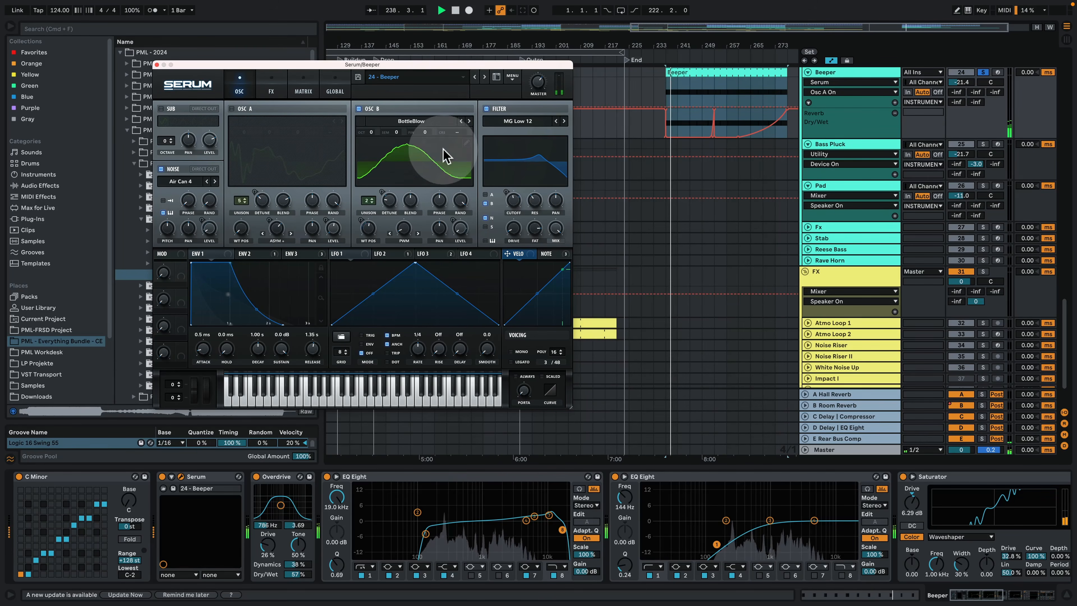
key(space)
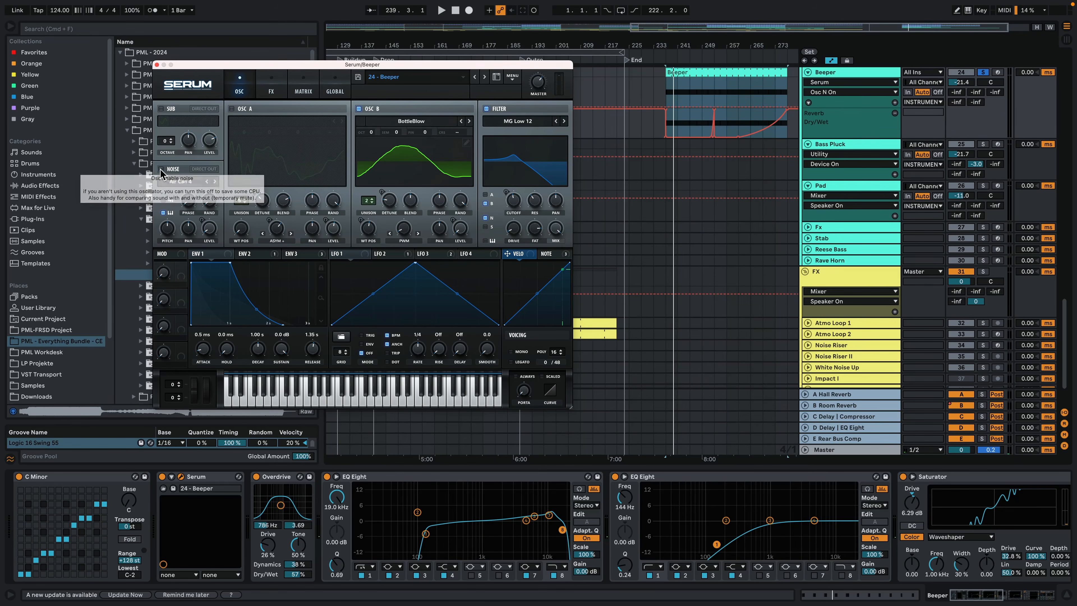
Step: Audition the NOISE and OSC B layers by toggling each during playback, and display ENV 2
click(161, 169)
key(space)
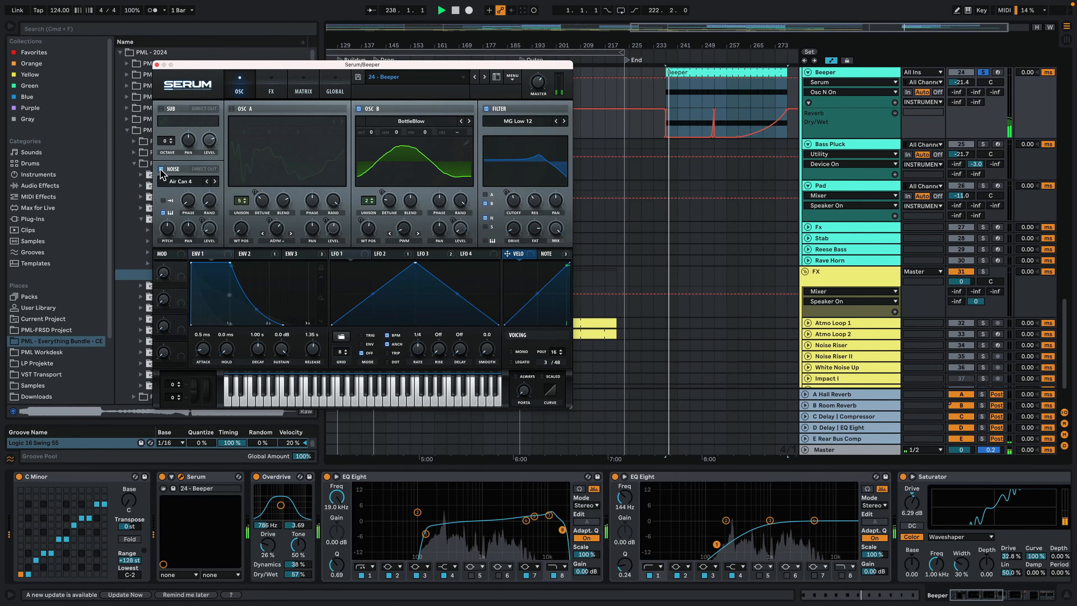
click(359, 109)
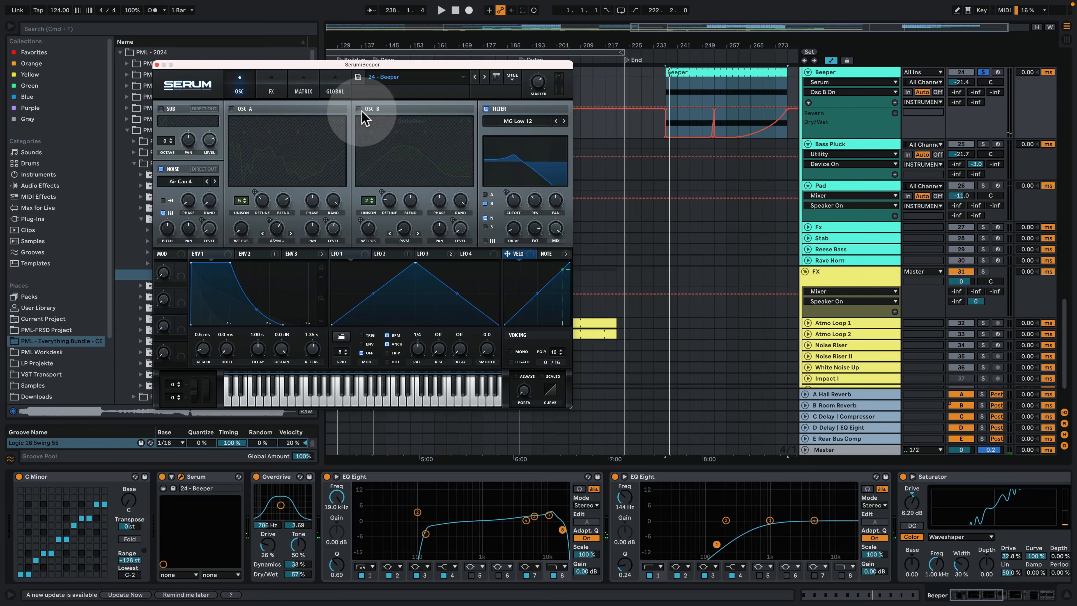
key(space)
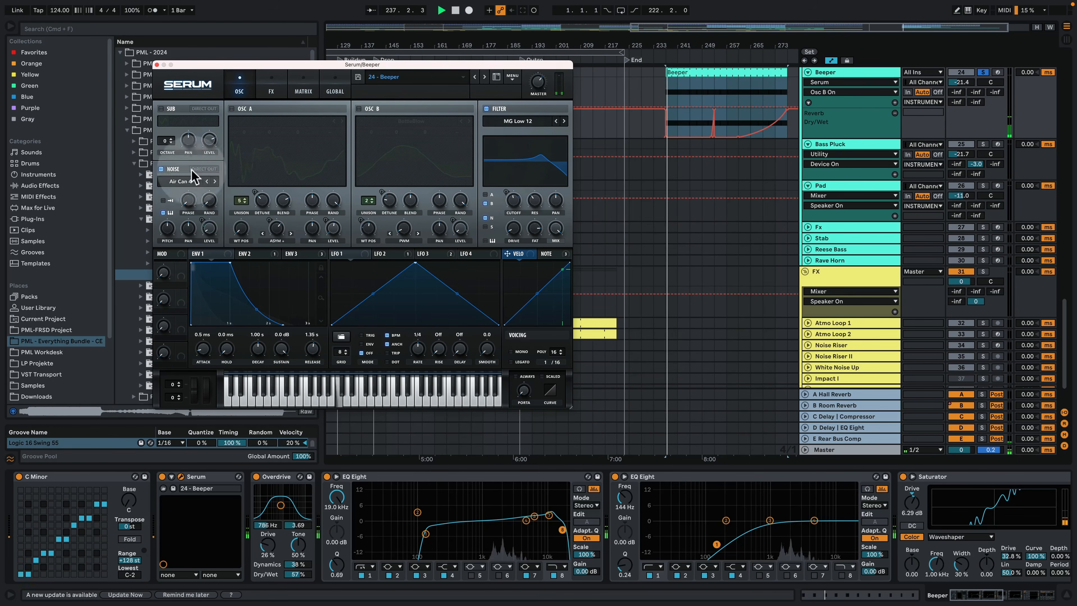
click(360, 109)
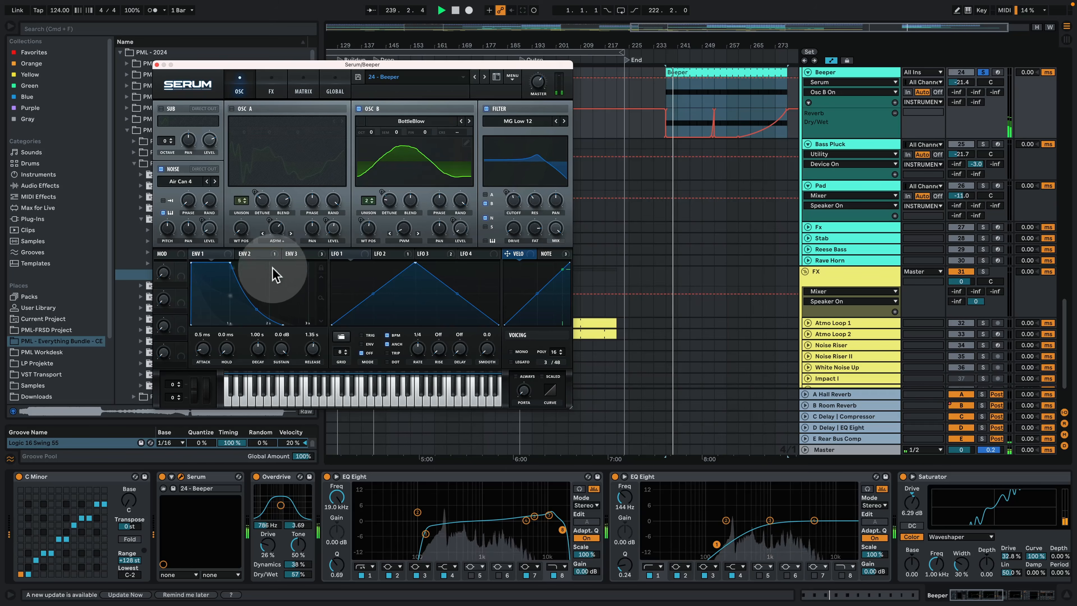
click(252, 254)
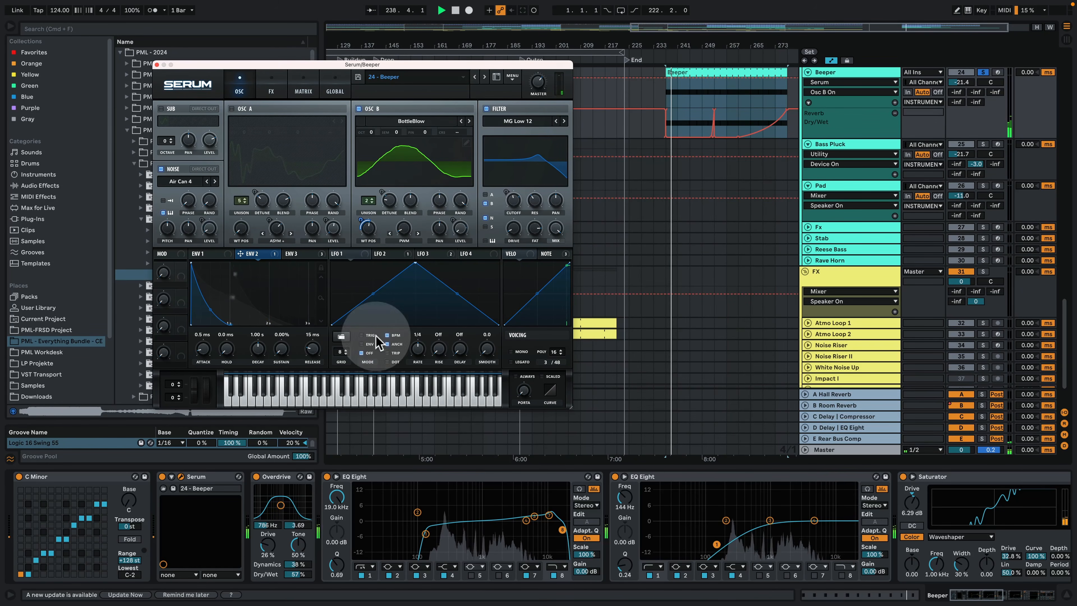
Step: Compare the beeper with Overdrive bypassed and enabled, and show the rest of its effect chain through to the Reverb
click(256, 476)
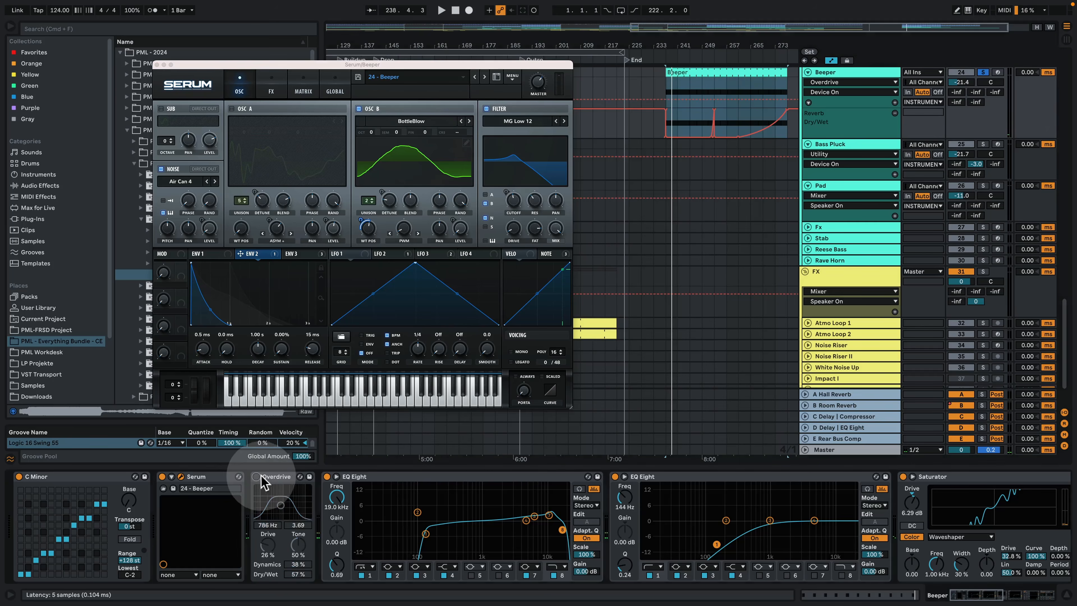
click(256, 476)
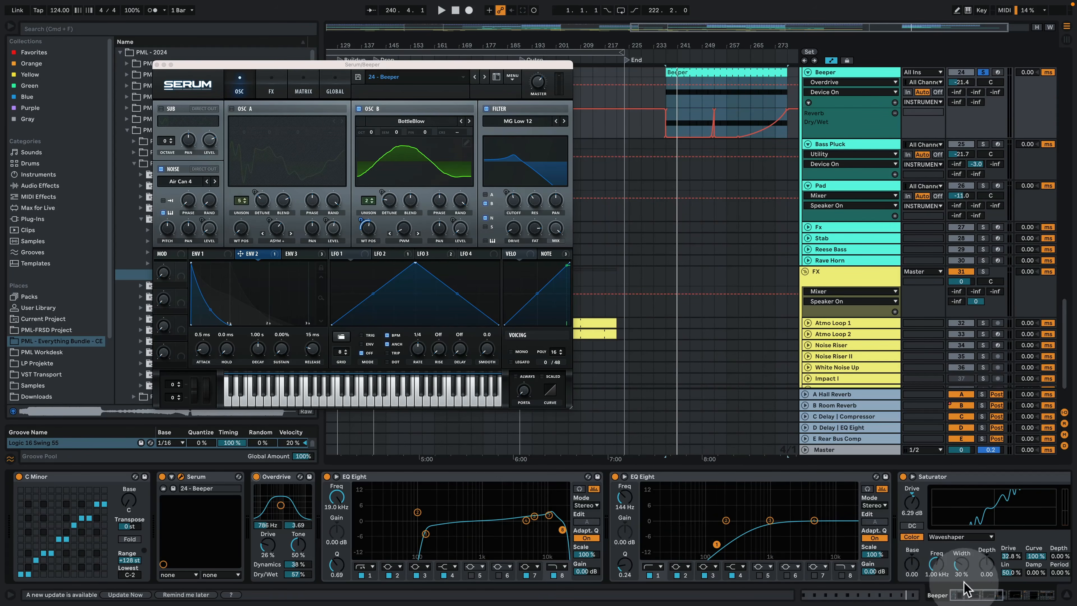
drag(965, 588, 992, 592)
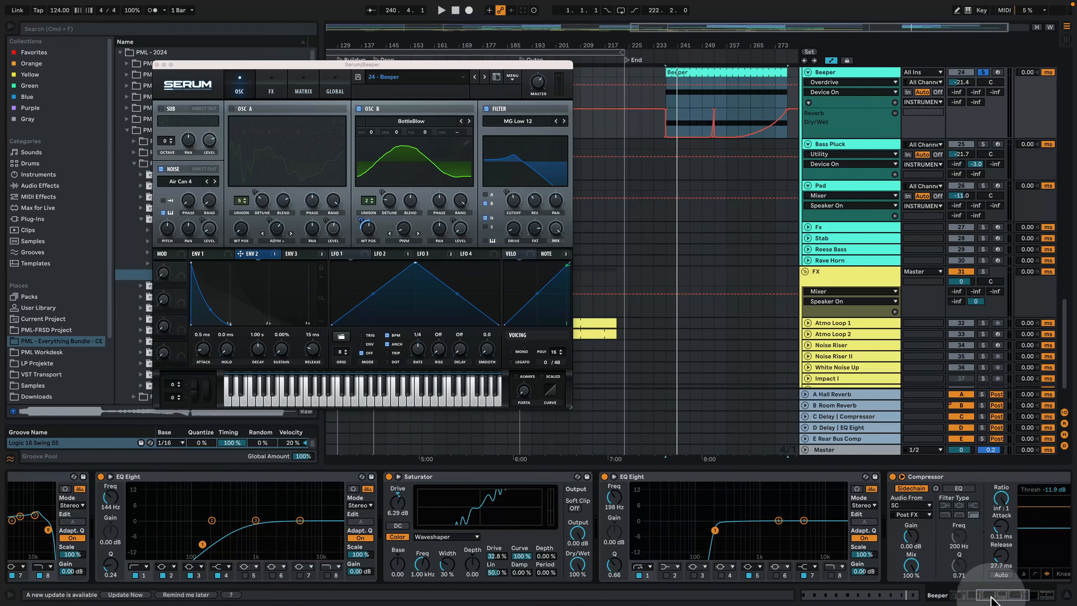
drag(991, 597, 1018, 591)
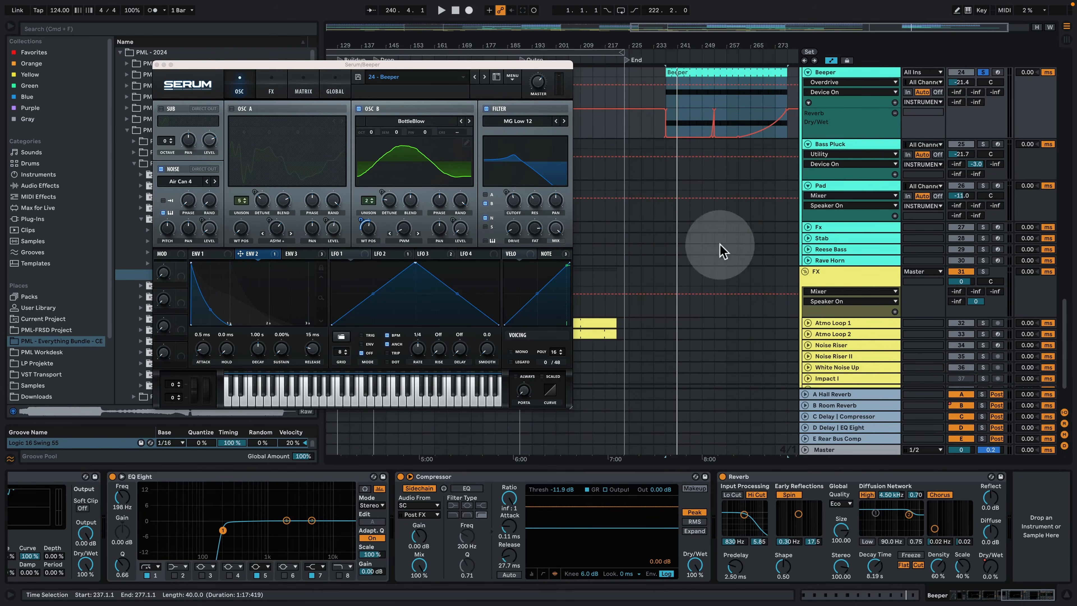
Step: Examine the Beeper clip's Reverb Dry/Wet automation, play its rise from bars 265 and 273, and close the Serum window
click(722, 72)
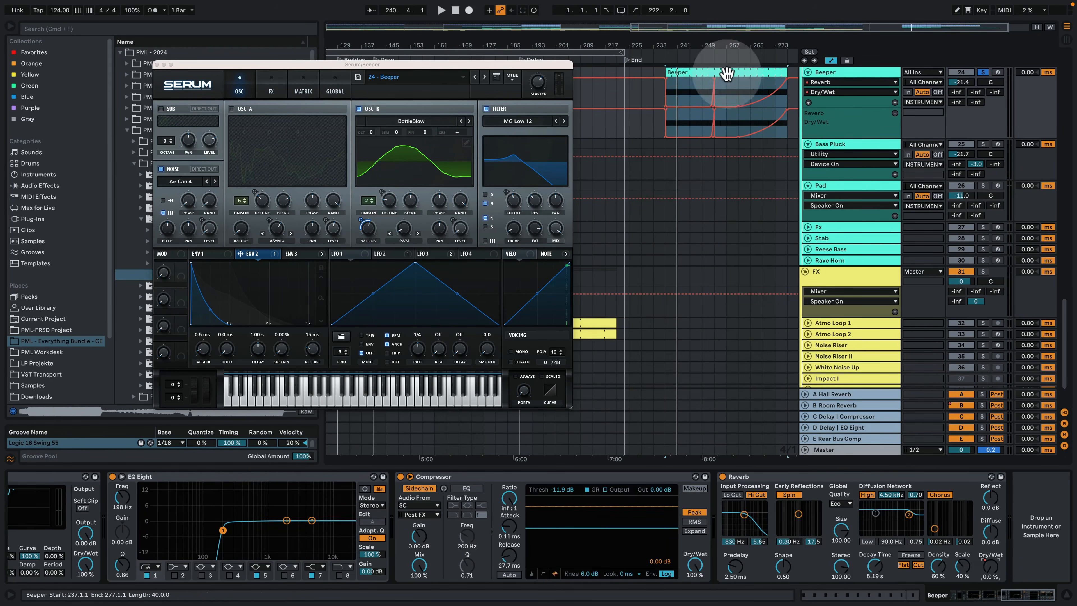
click(748, 84)
key(space)
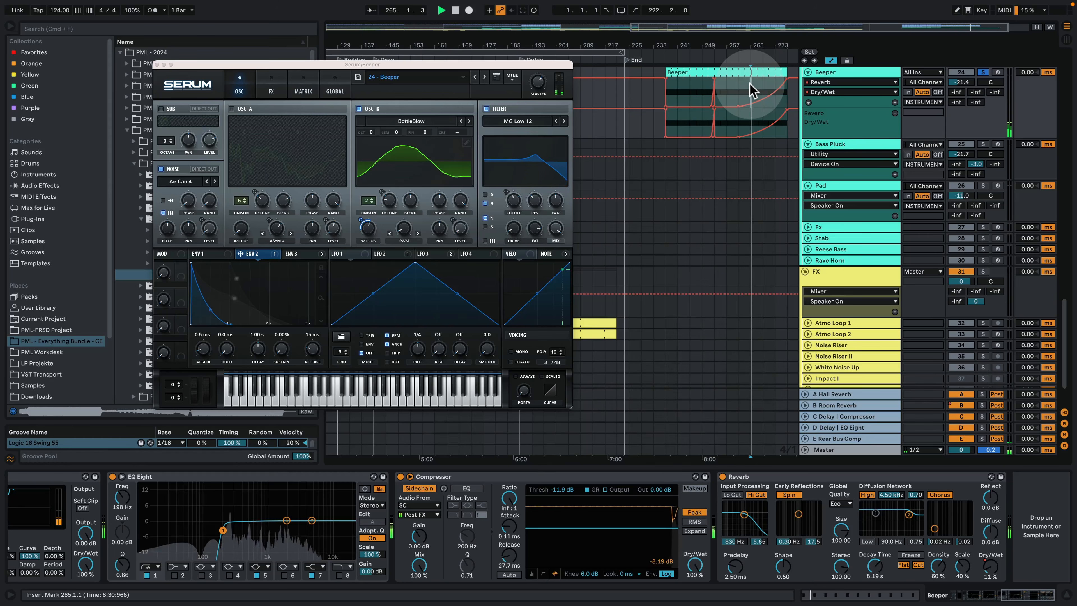
click(771, 82)
key(space)
key(space)
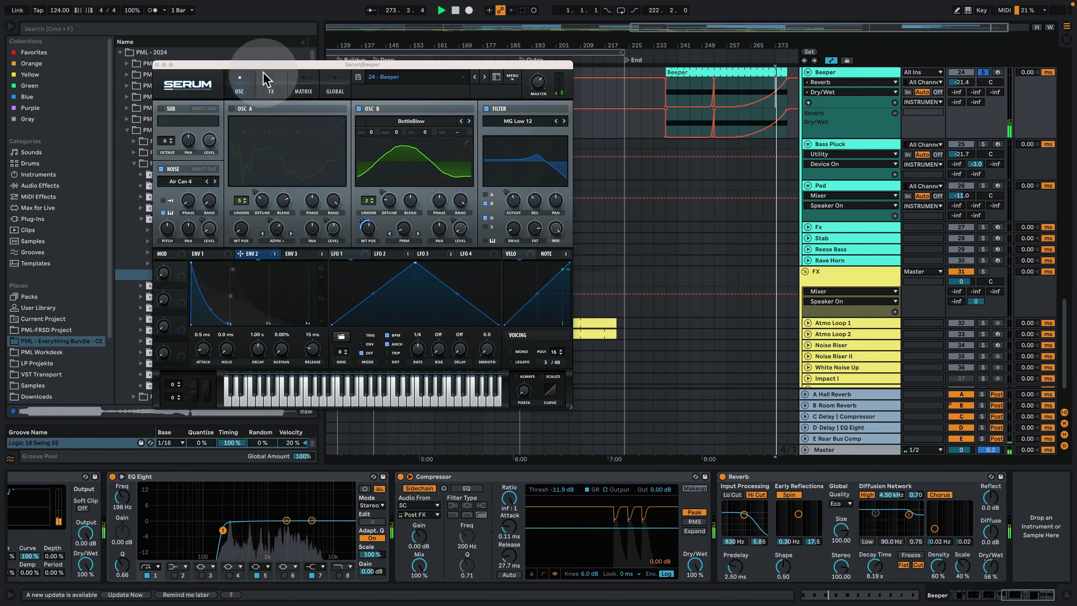
click(157, 64)
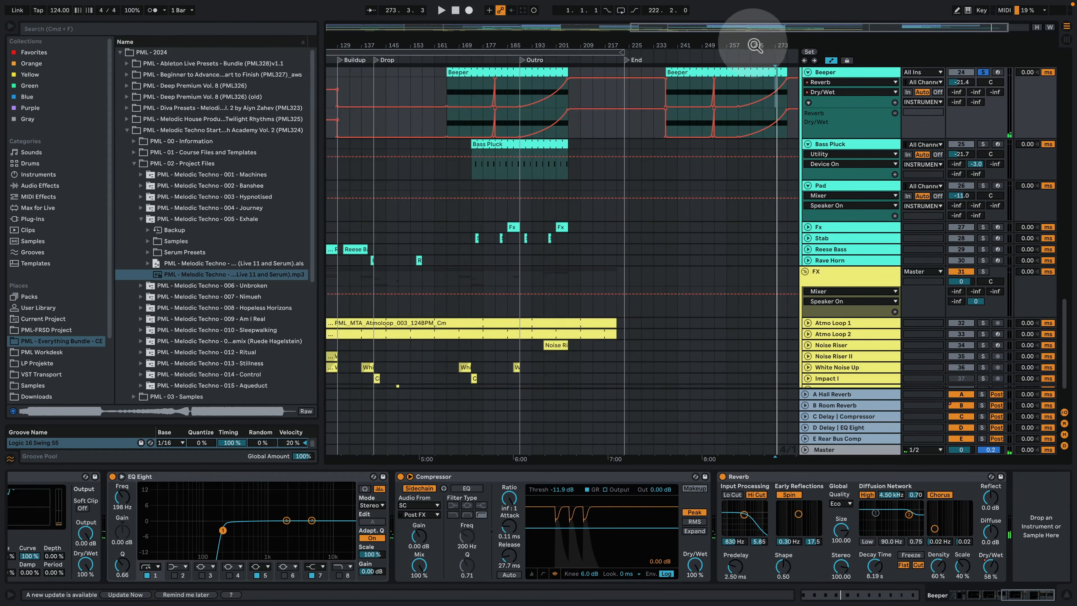
Step: Unsolo the Beeper track and play its reverb build-up into the Breakdown in the full mix from bar 95
drag(730, 47, 730, 29)
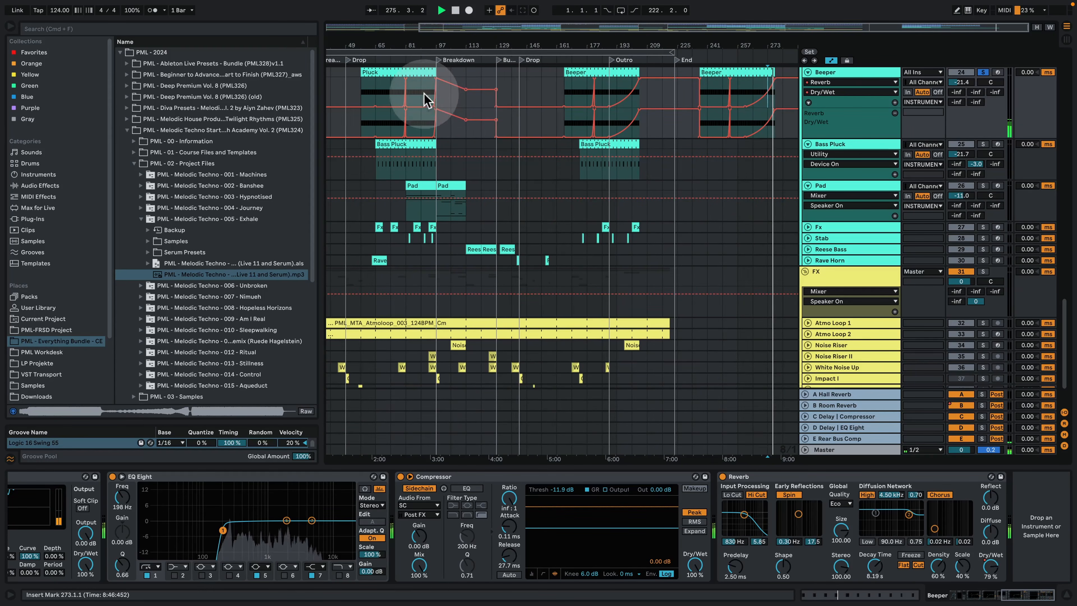
drag(433, 44, 434, 102)
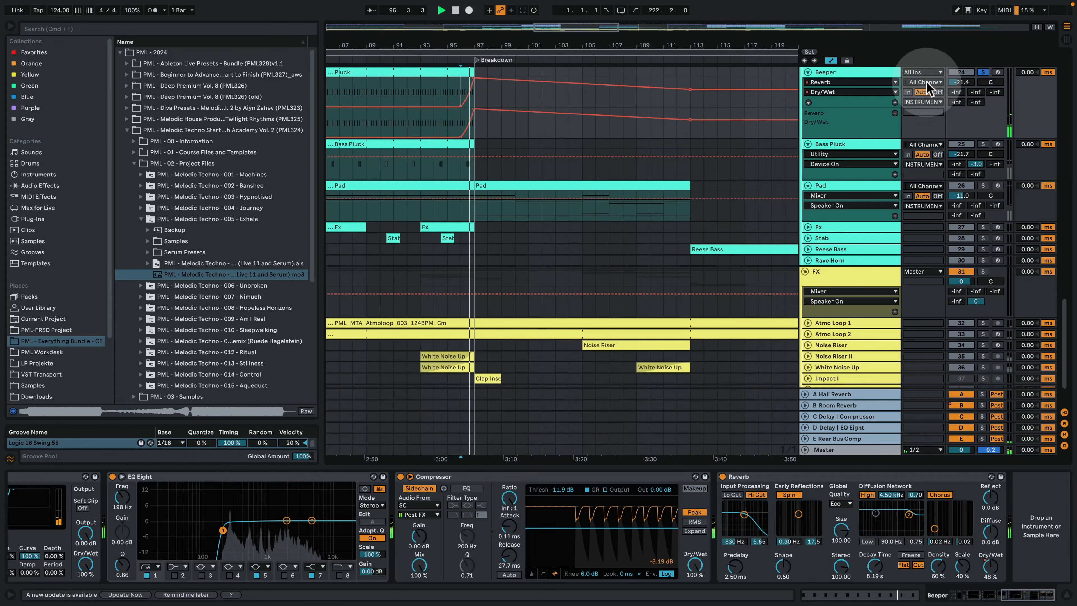
click(984, 75)
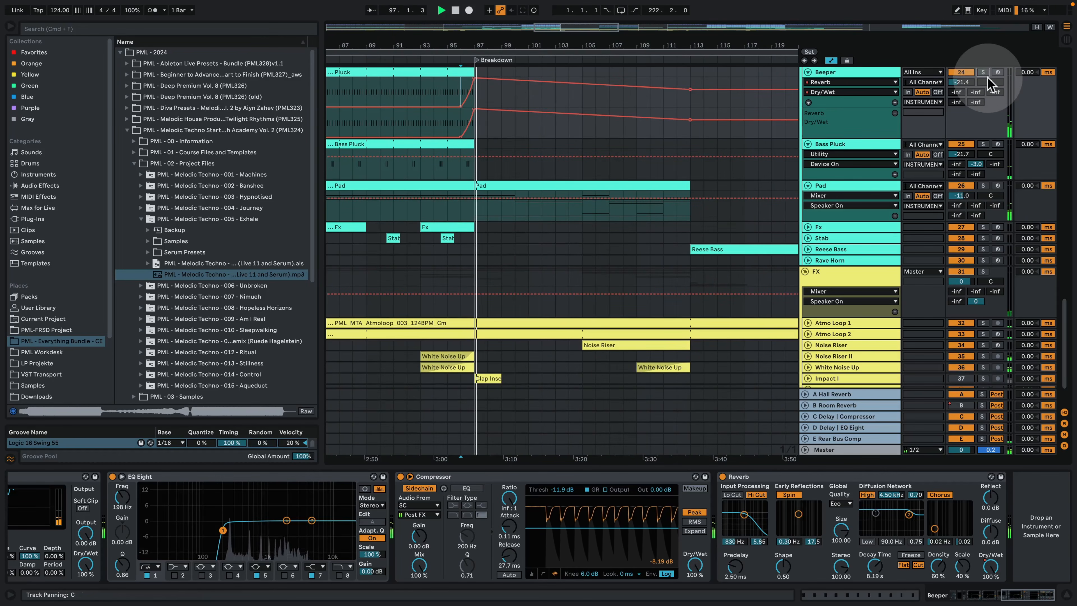
click(571, 198)
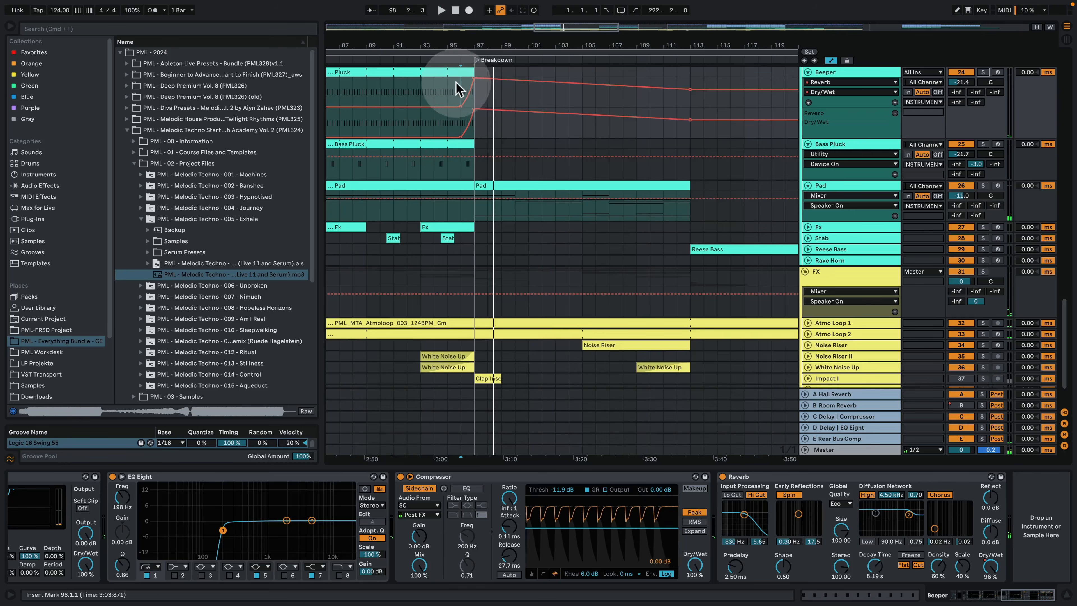
click(447, 86)
key(space)
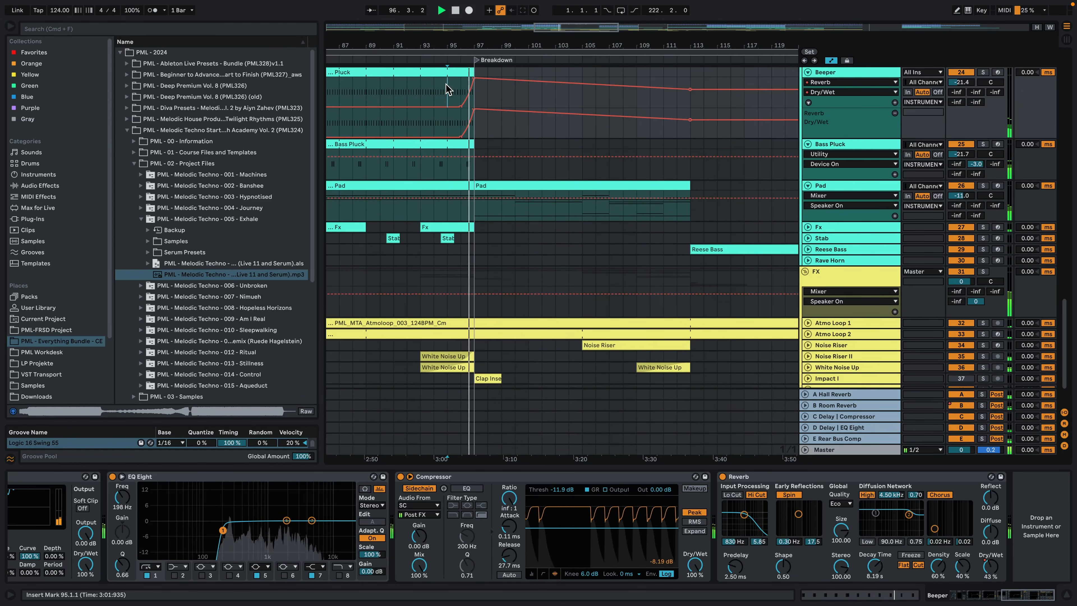
drag(638, 46, 475, 14)
key(space)
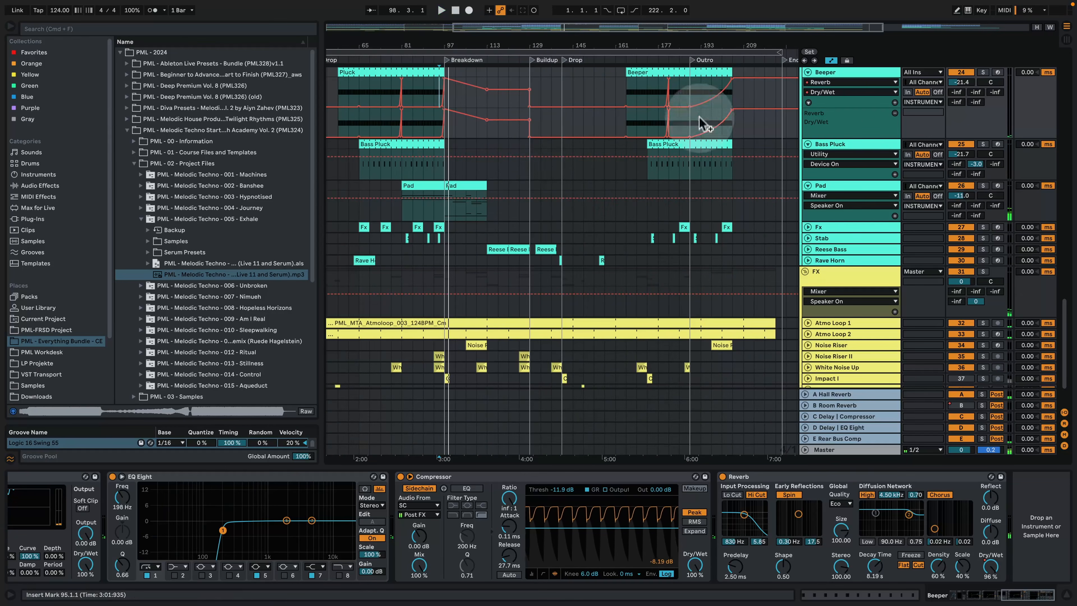
Step: Copy the Bass Pluck clip from the second drop to bar 237, directly beneath the rebuilt Beeper clip
drag(726, 45, 589, 39)
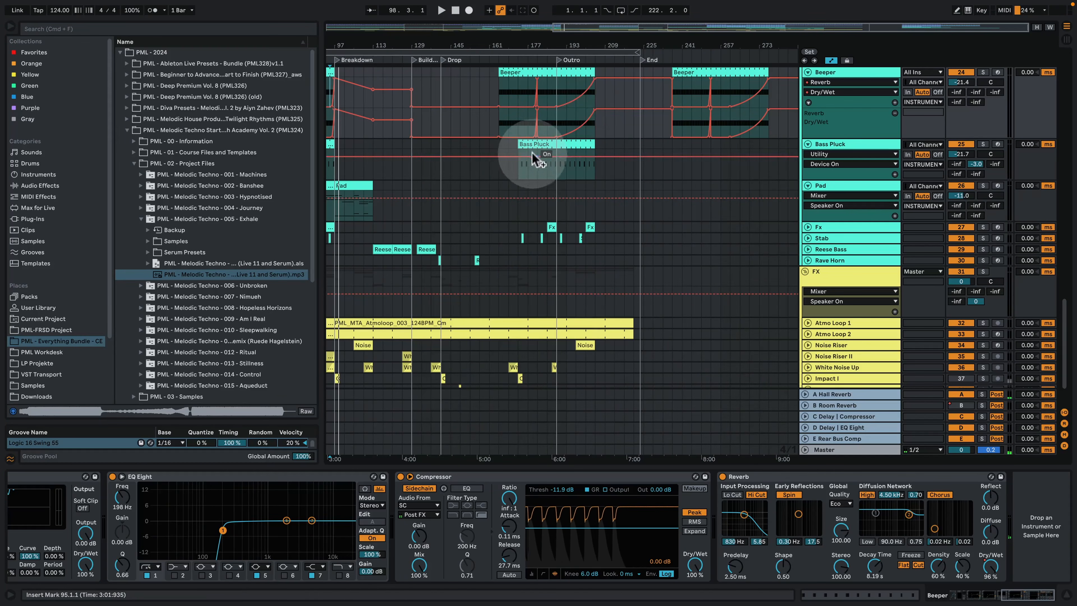
click(525, 145)
drag(547, 146, 708, 157)
drag(699, 41, 696, 53)
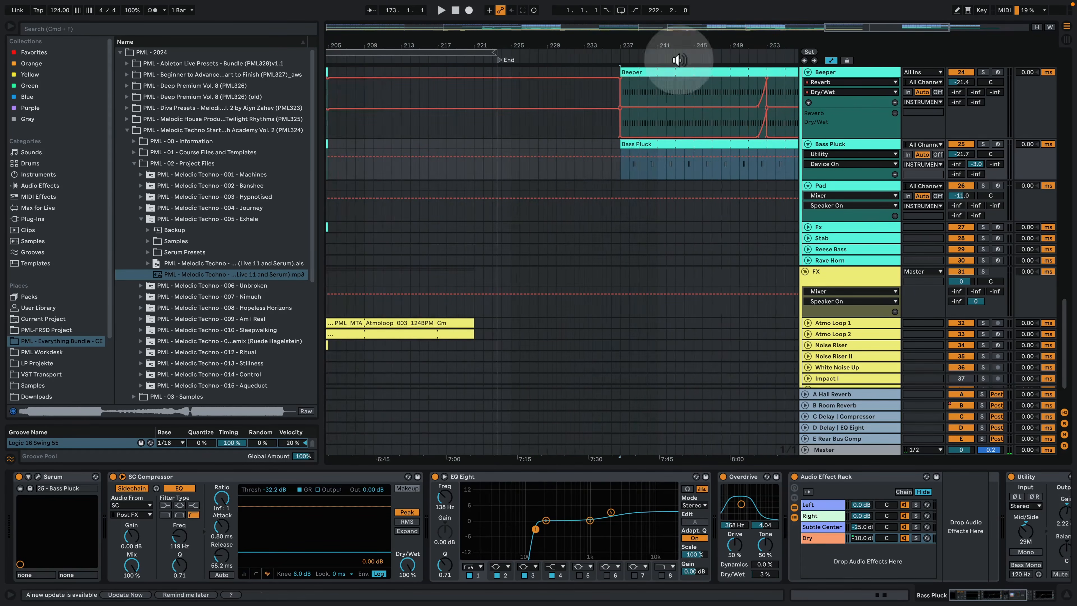
Step: Audition the copied Bass Pluck clip solo from near its start, and bring the Bell track into view above it
click(627, 174)
click(983, 144)
key(space)
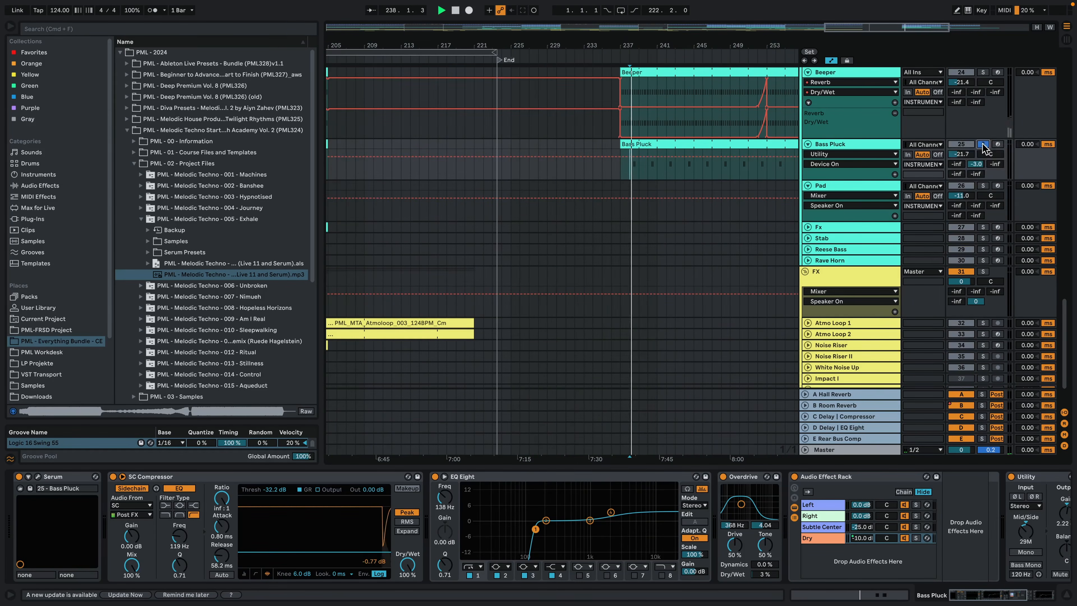
scroll(738, 241, up, 3)
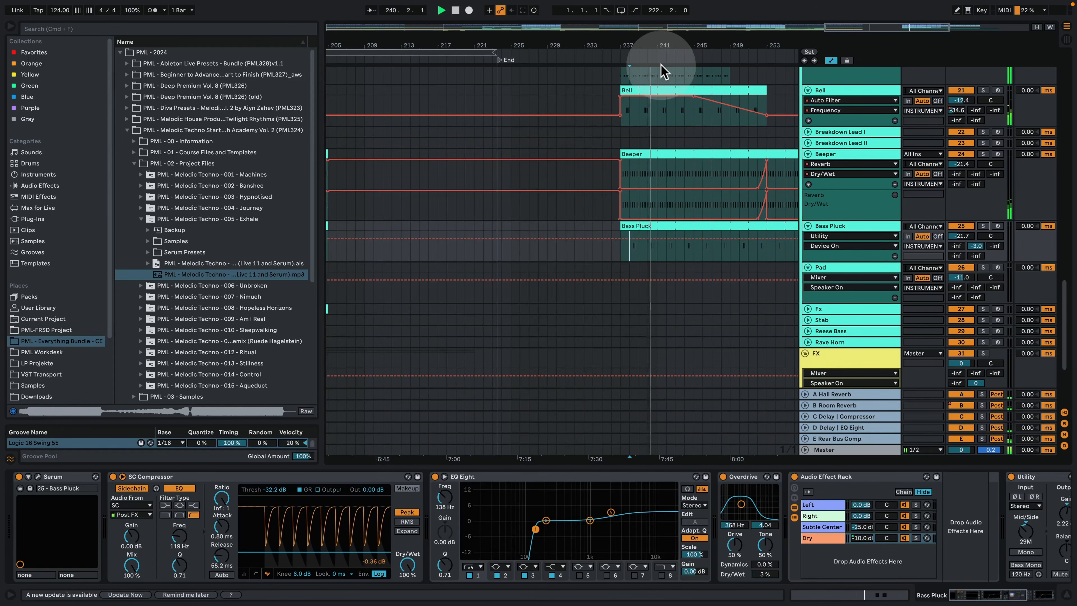
Step: Play the Bell and Bass Pluck together in solo from bar 237.3, and replay the passage with both unsoloed
drag(654, 48, 611, 114)
click(526, 111)
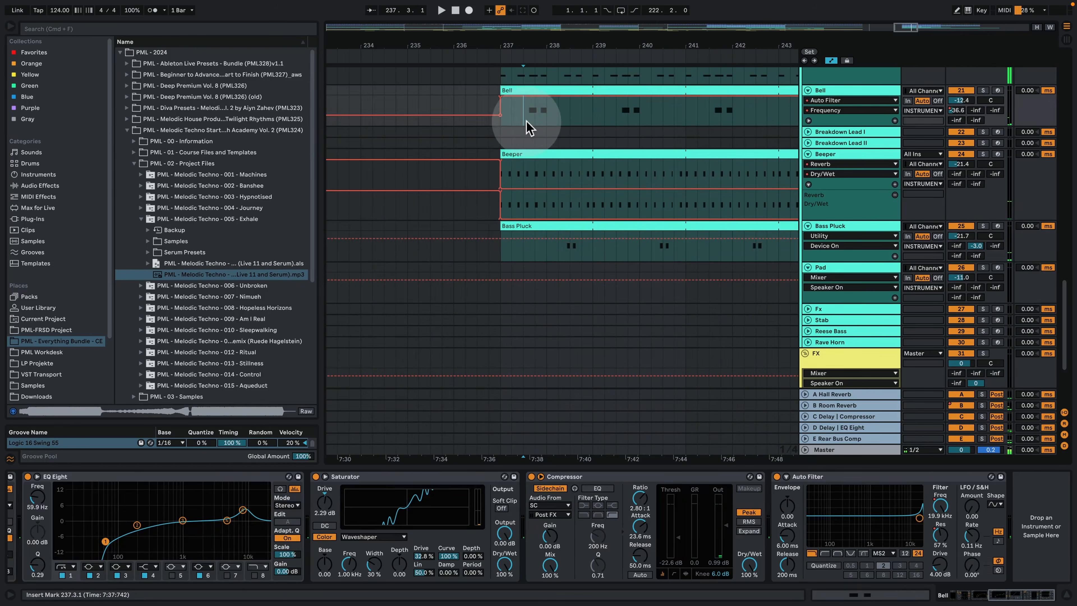
key(space)
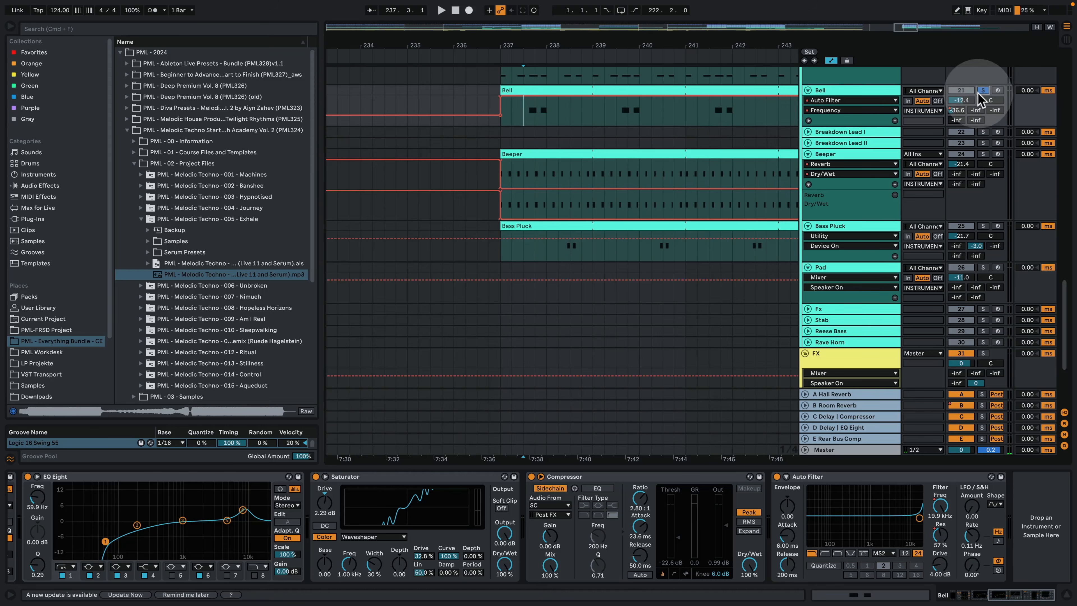
key(space)
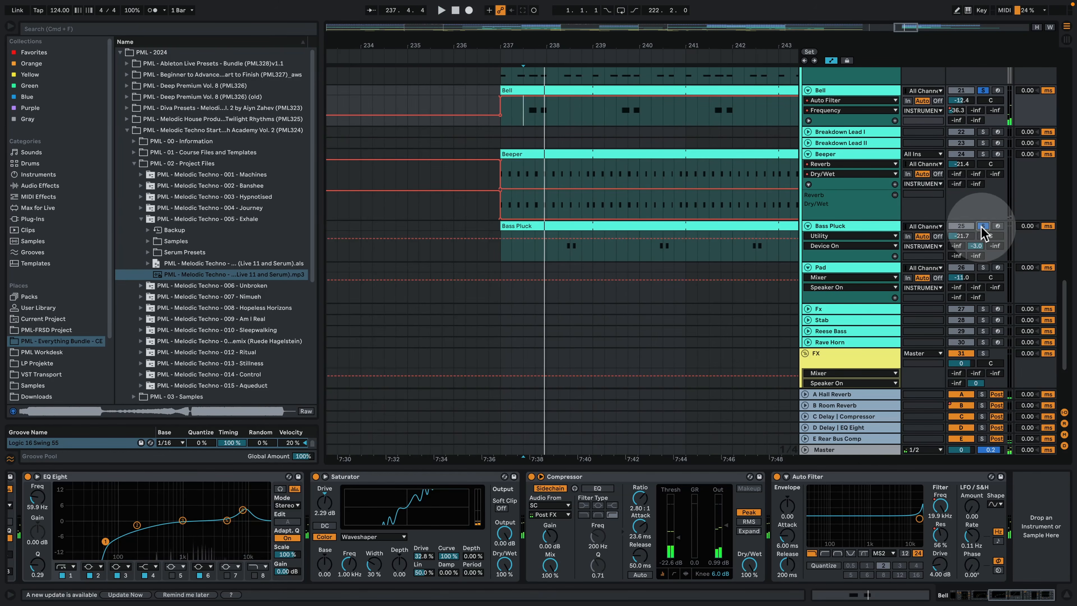
key(space)
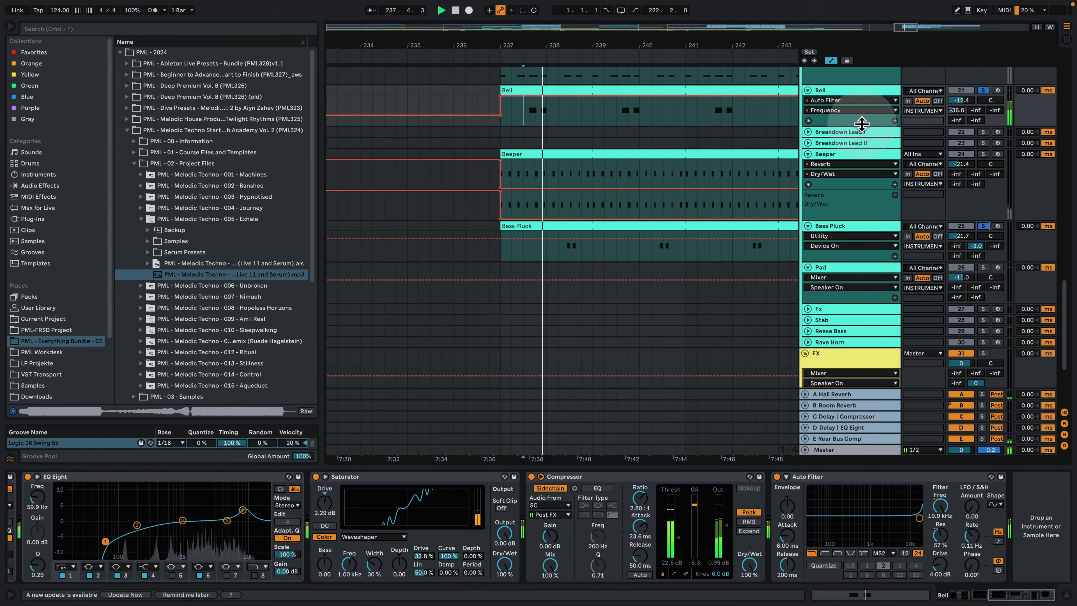
click(983, 227)
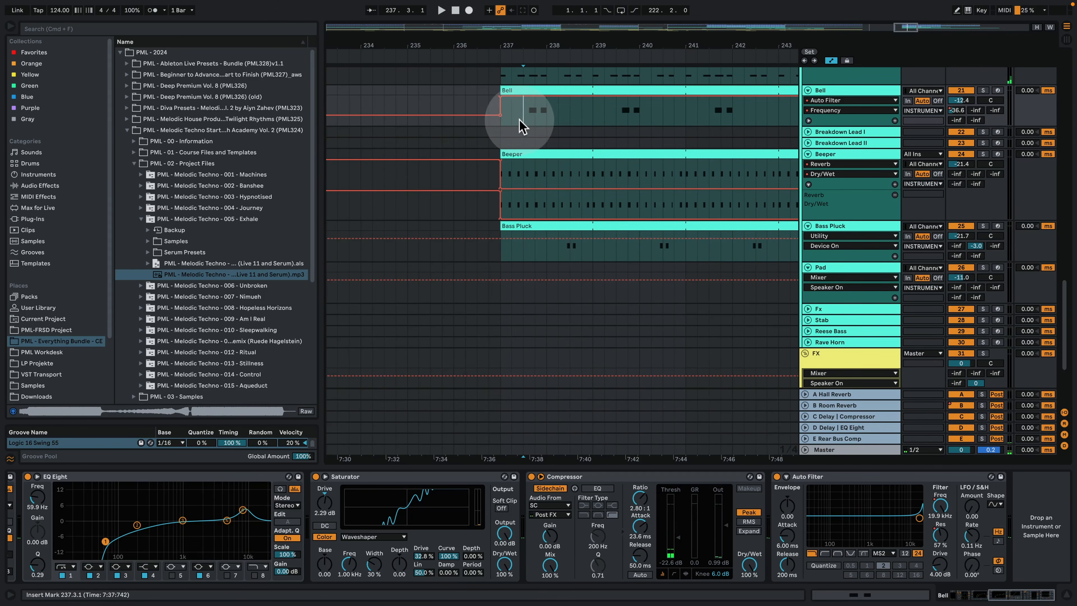
key(space)
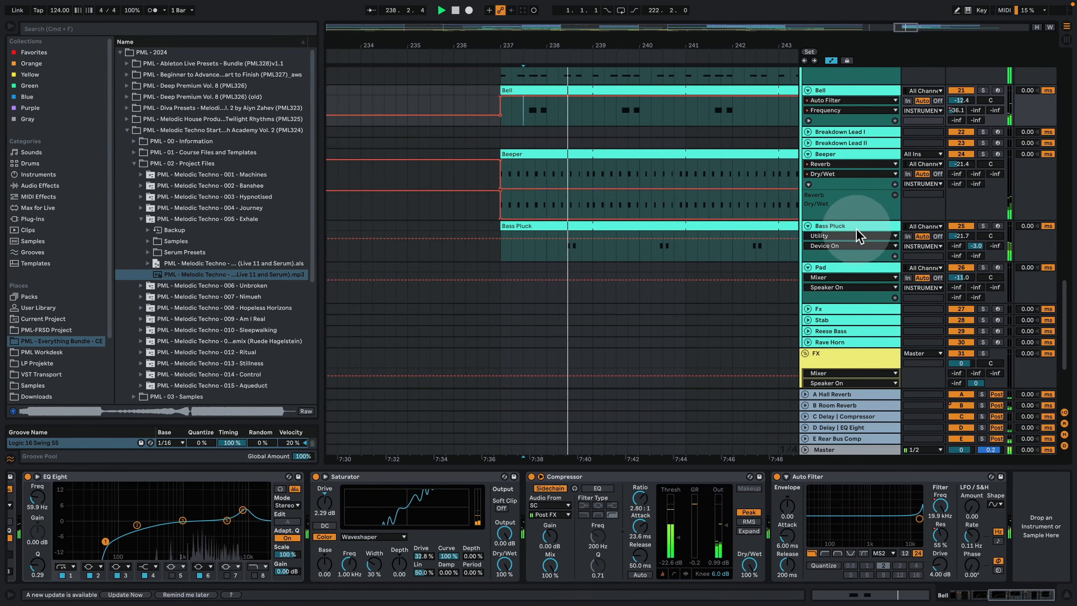
Step: Show the Bass Pluck track's devices, open its Serum patch and stop playback
click(844, 230)
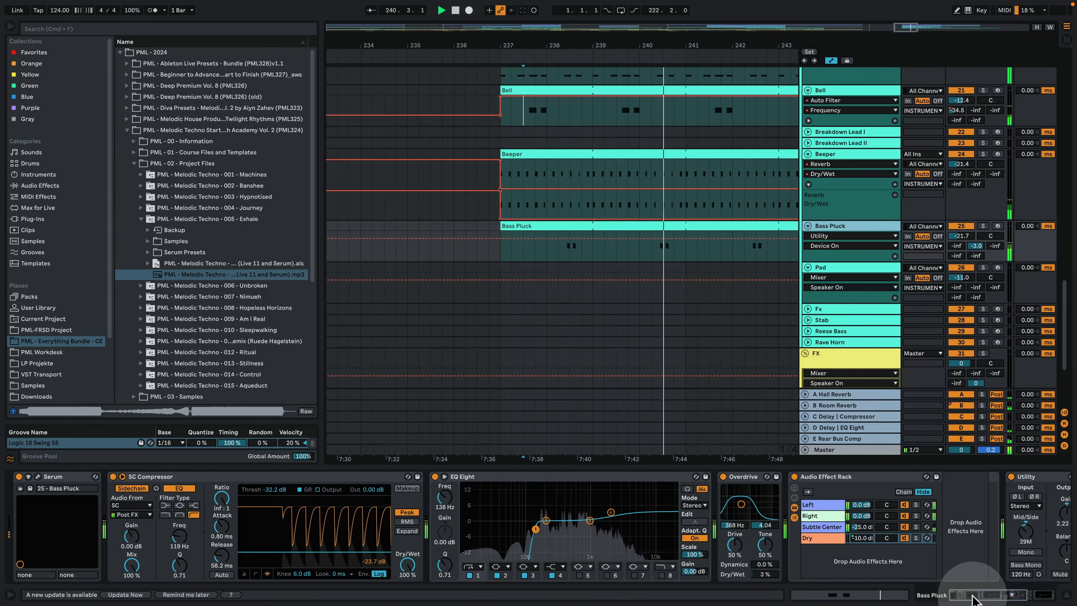
drag(982, 594, 932, 603)
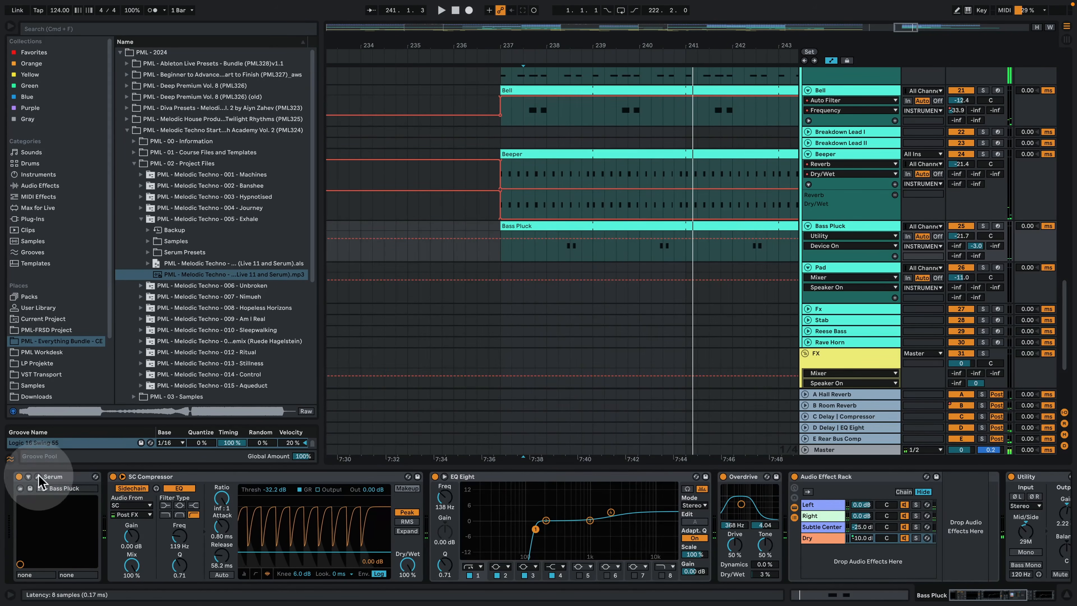
key(space)
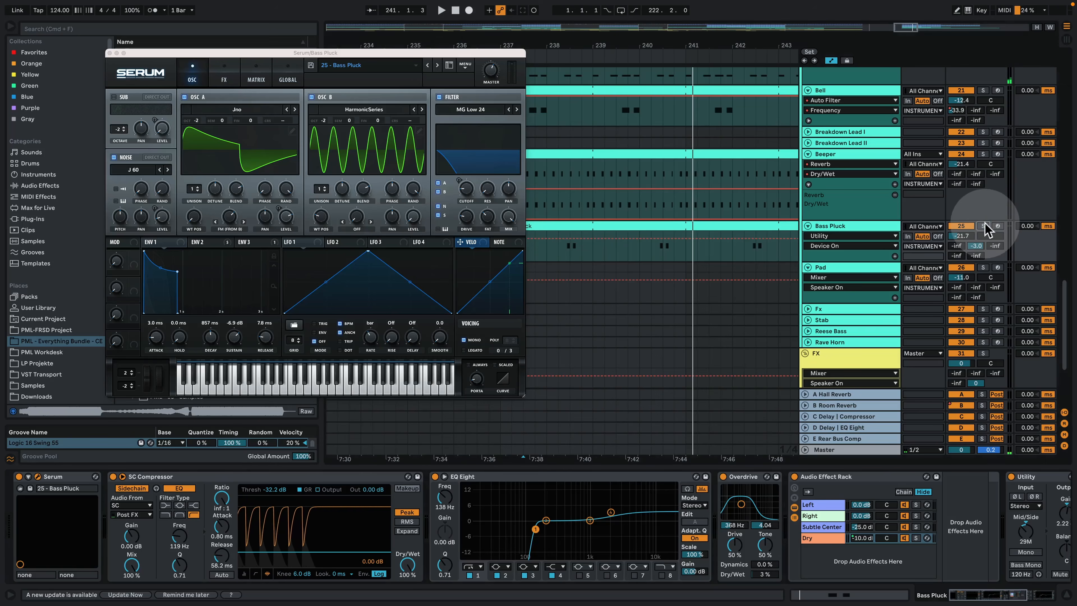
Step: Solo the Bass Pluck track and play its notes repeatedly from bar 238.2 with the Serum patch open
click(982, 226)
click(569, 263)
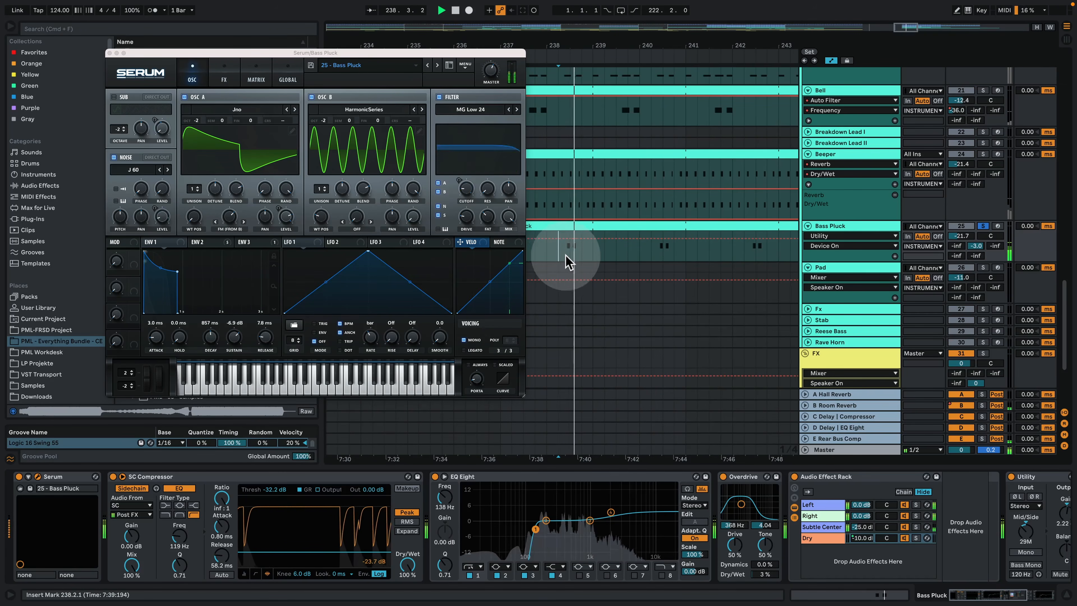
key(space)
key(space)
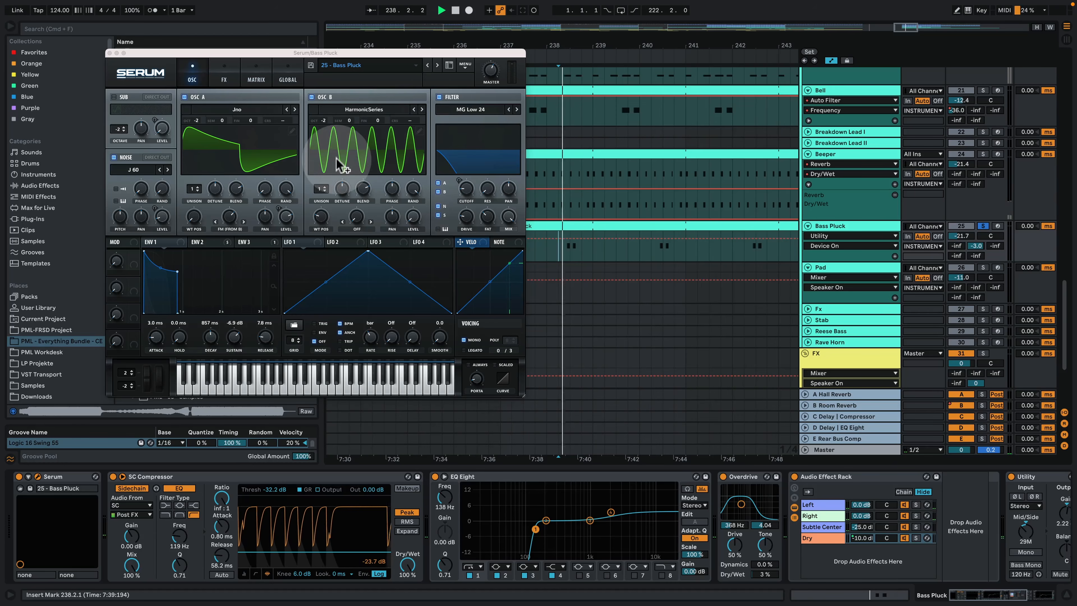
key(space)
Step: Compare the bass pluck with Serum's OSC B switched off and on, leaving it on
click(429, 223)
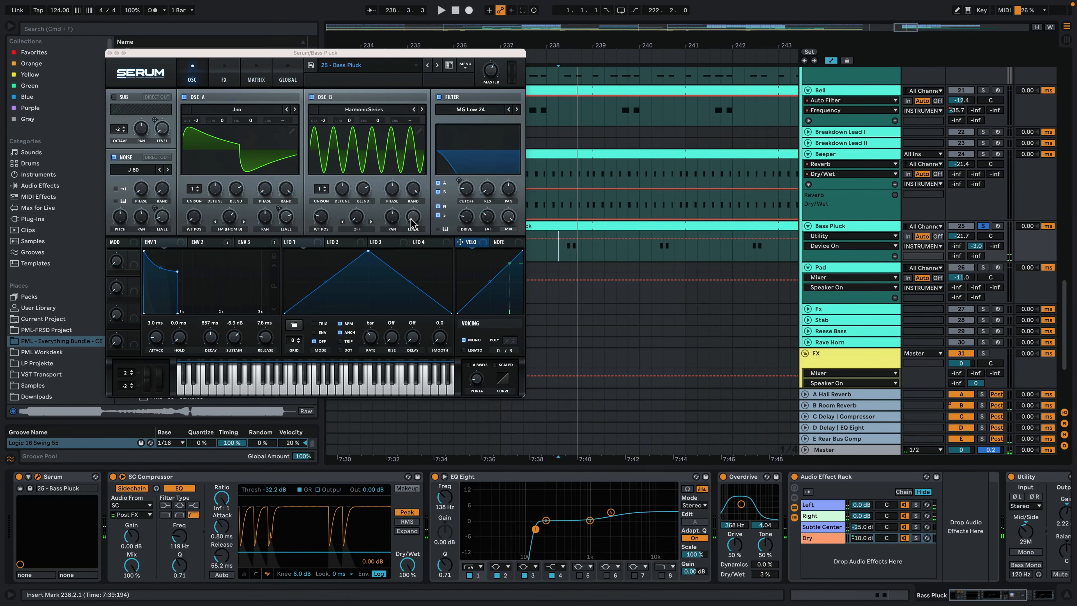
click(311, 97)
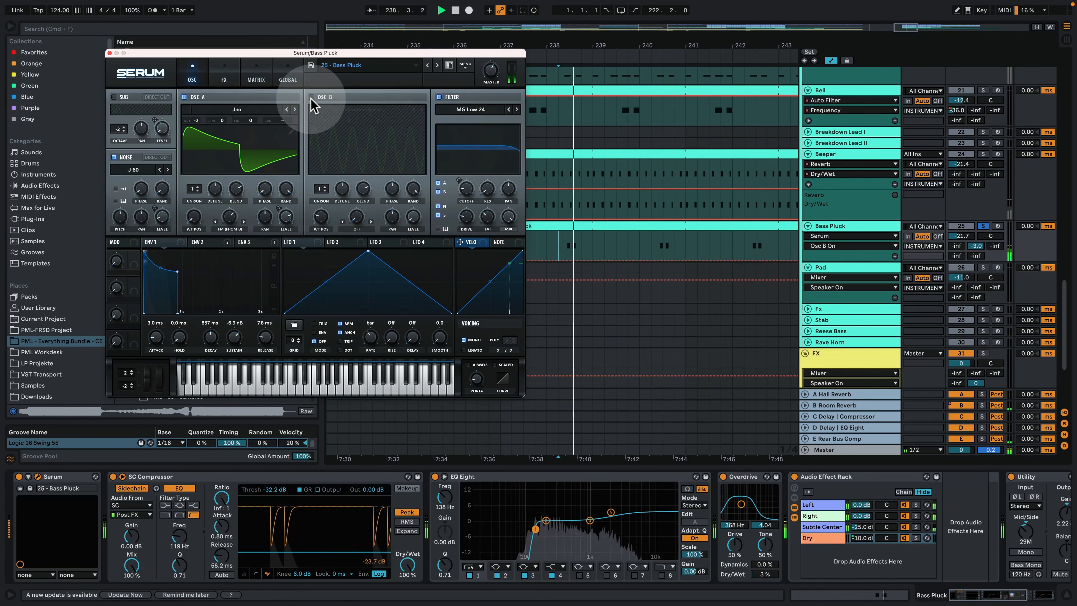
click(312, 97)
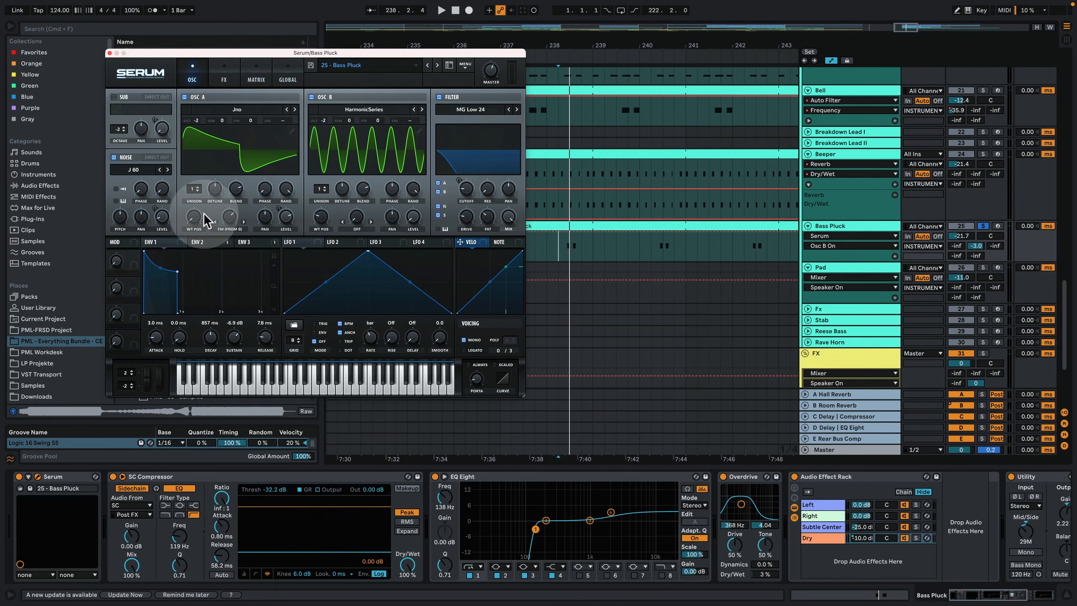
Step: Vary OSC A's FM (From B) warp amount during playback to hear its effect on the bass pluck
click(230, 220)
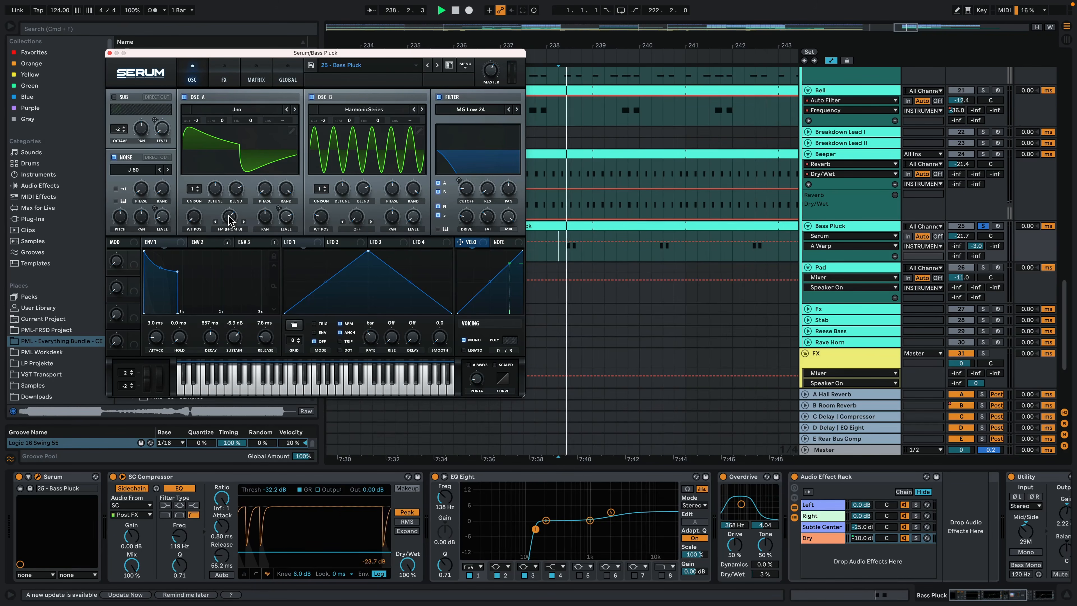
mouse_move(229, 220)
mouse_down()
mouse_move(228, 269)
mouse_move(230, 225)
mouse_up()
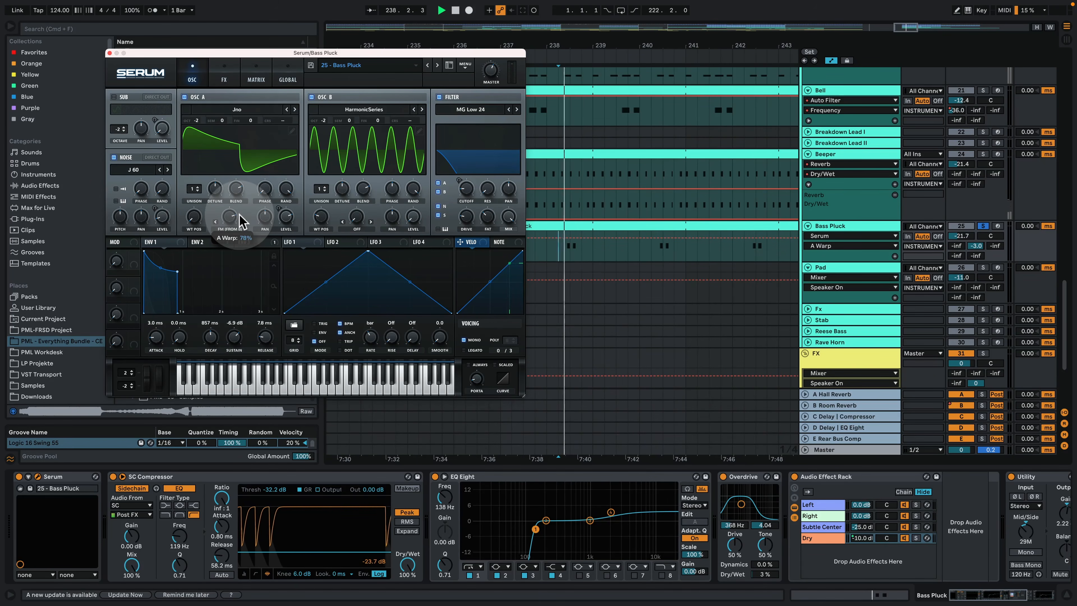
mouse_move(240, 215)
mouse_down()
mouse_move(244, 200)
mouse_move(237, 287)
mouse_move(226, 224)
mouse_move(238, 198)
mouse_up()
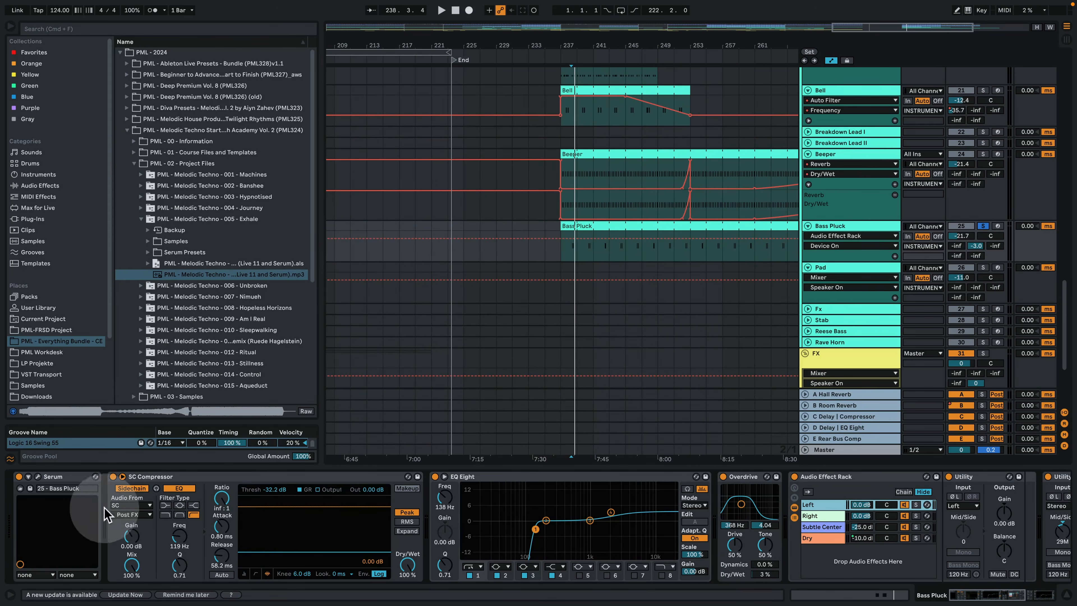
Step: Play the bass pluck repeatedly from bar 238.2 and compare it with the Audio Effect Rack switched off and on, leaving it on
key(space)
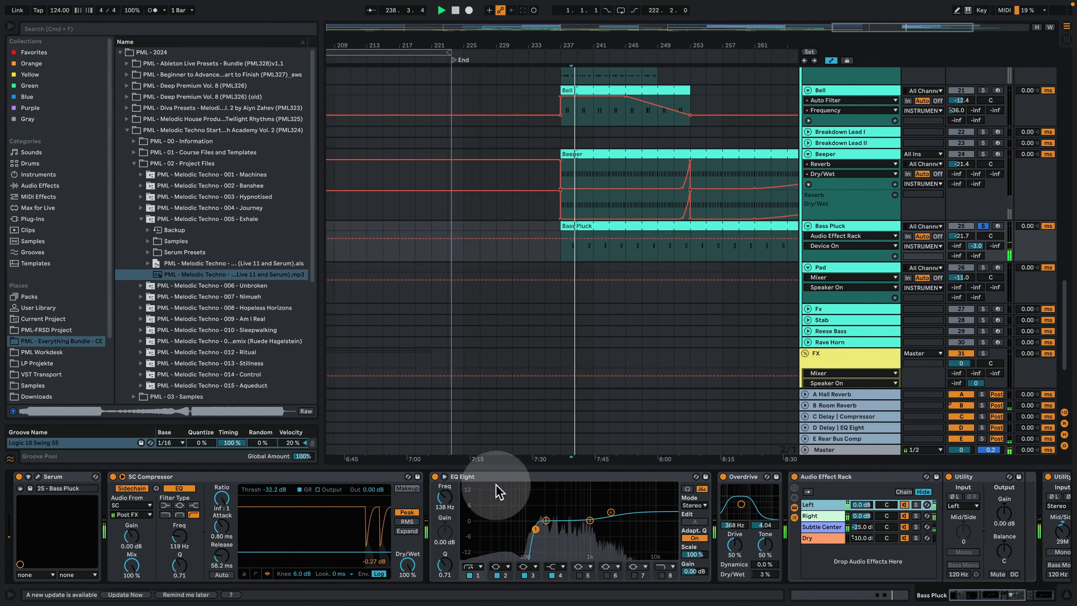
key(space)
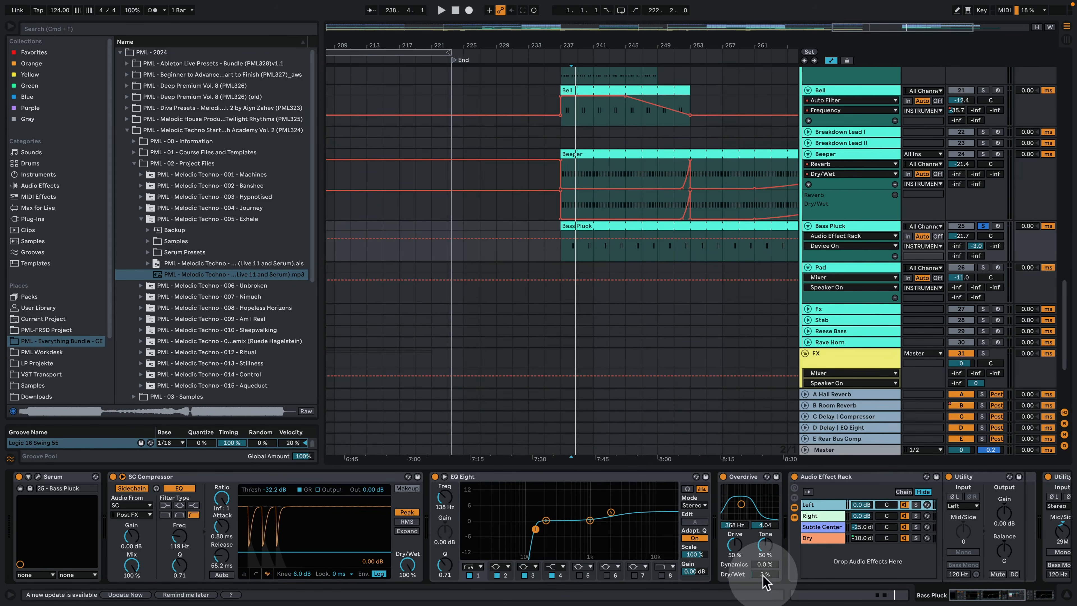
scroll(950, 573, right, 10)
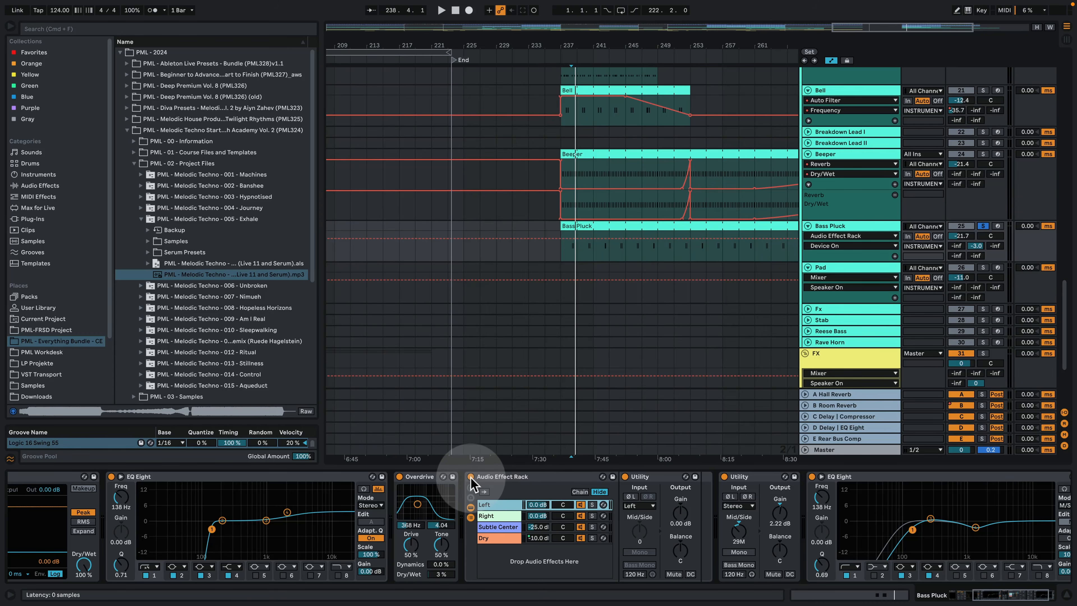
click(471, 477)
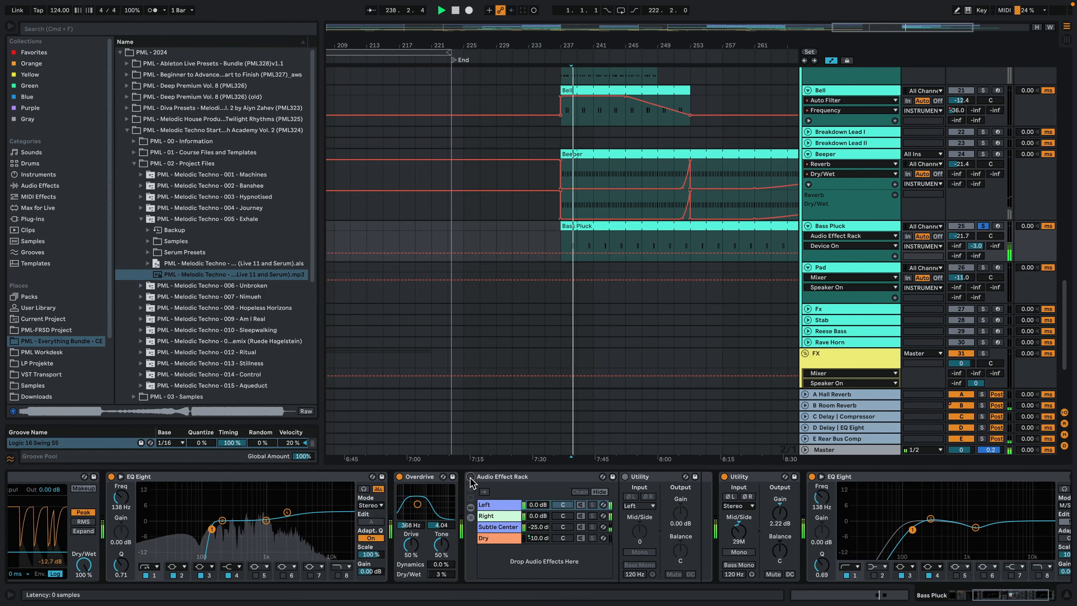
click(470, 477)
key(space)
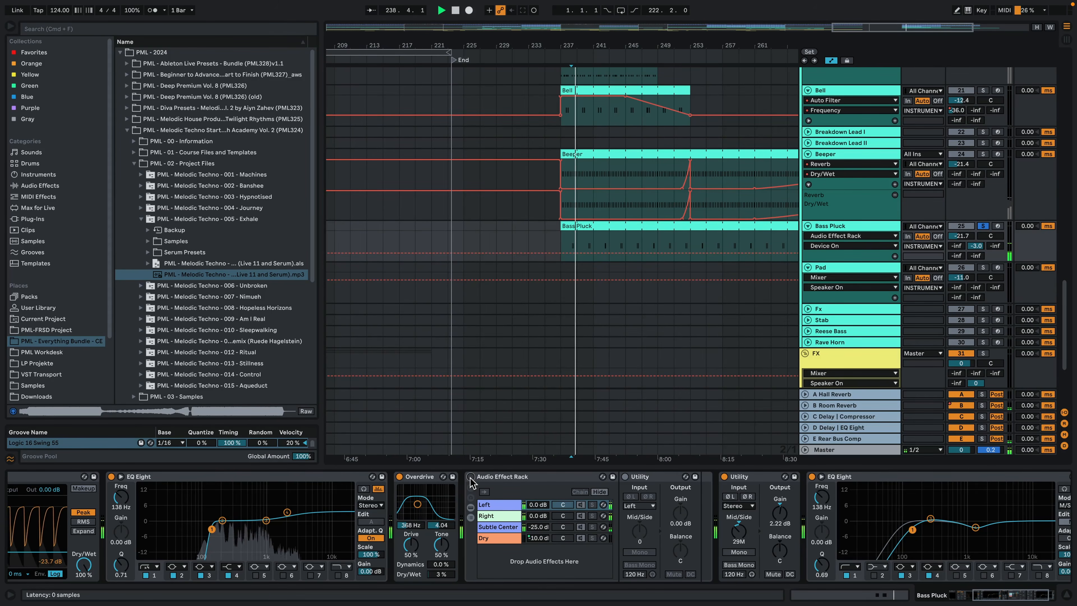
key(space)
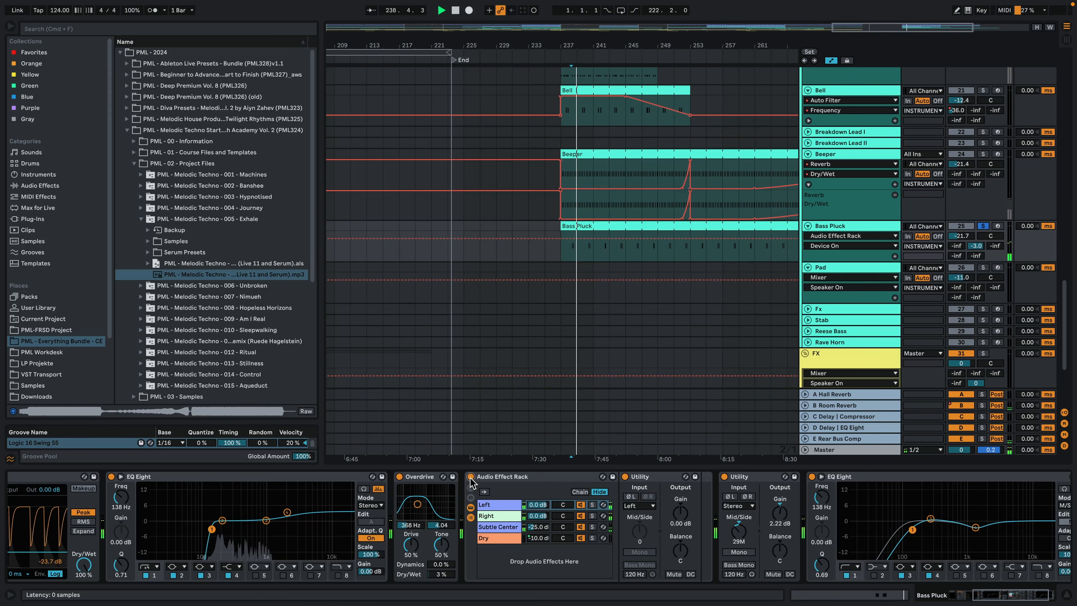
key(space)
key(space)
click(470, 476)
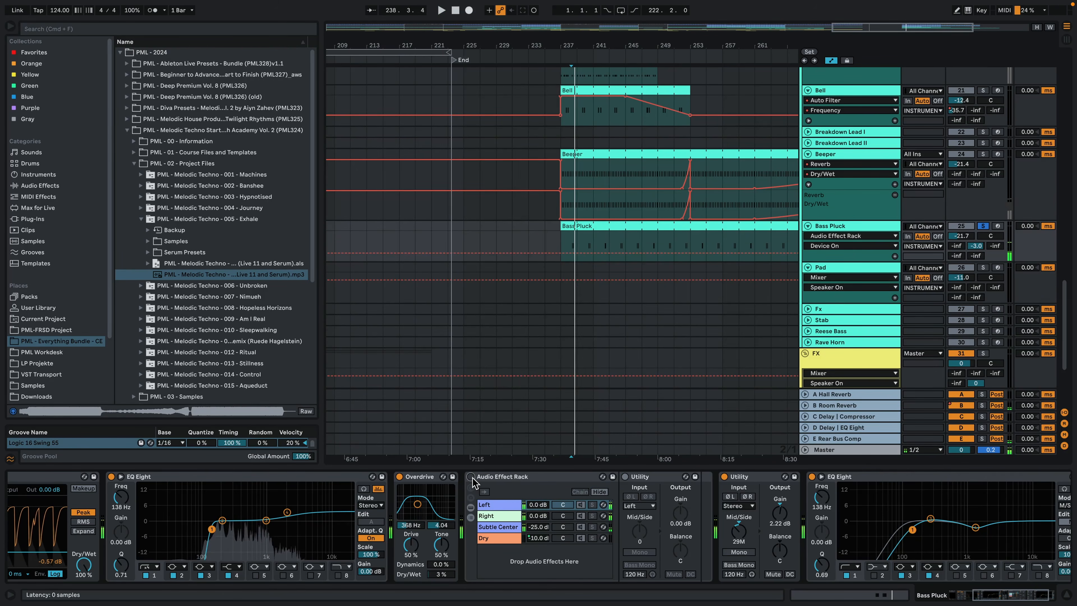
click(471, 476)
key(space)
Step: Show the Audio Effect Rack's Right chain and examine its Delay settings
click(496, 516)
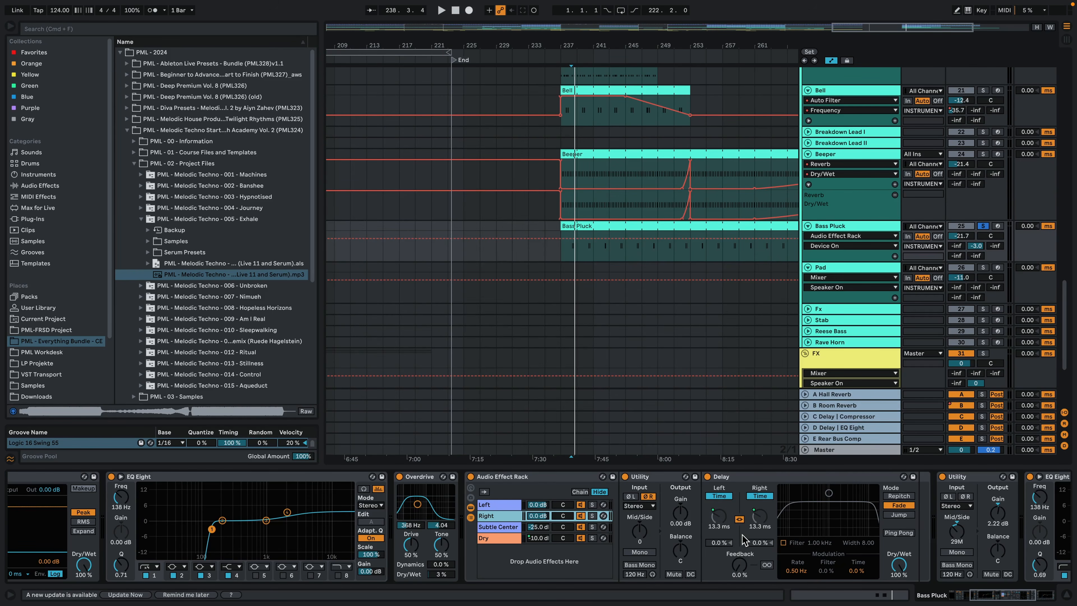
click(746, 542)
click(740, 536)
Step: Audition the rack's Left, Right, Subtle Center and Dry chains in solo, one after another, during playback
click(593, 503)
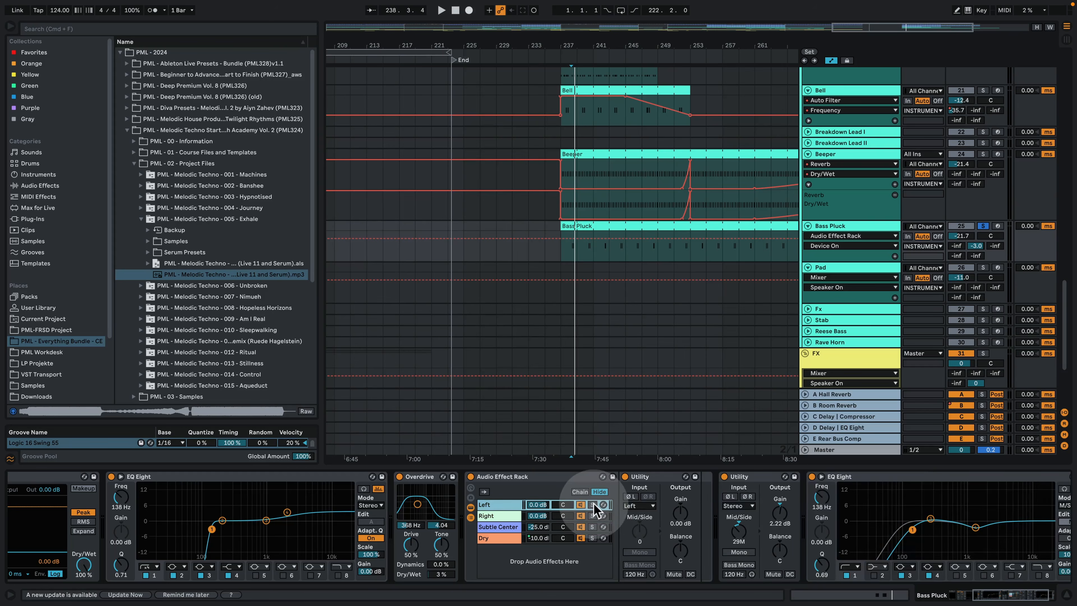
key(space)
click(593, 515)
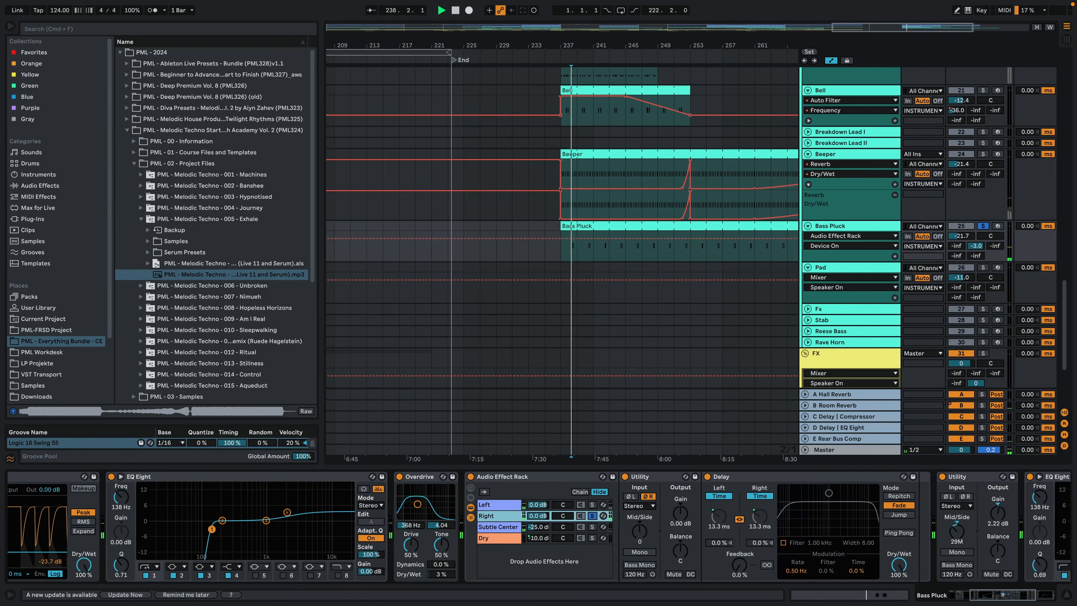
key(space)
key(space)
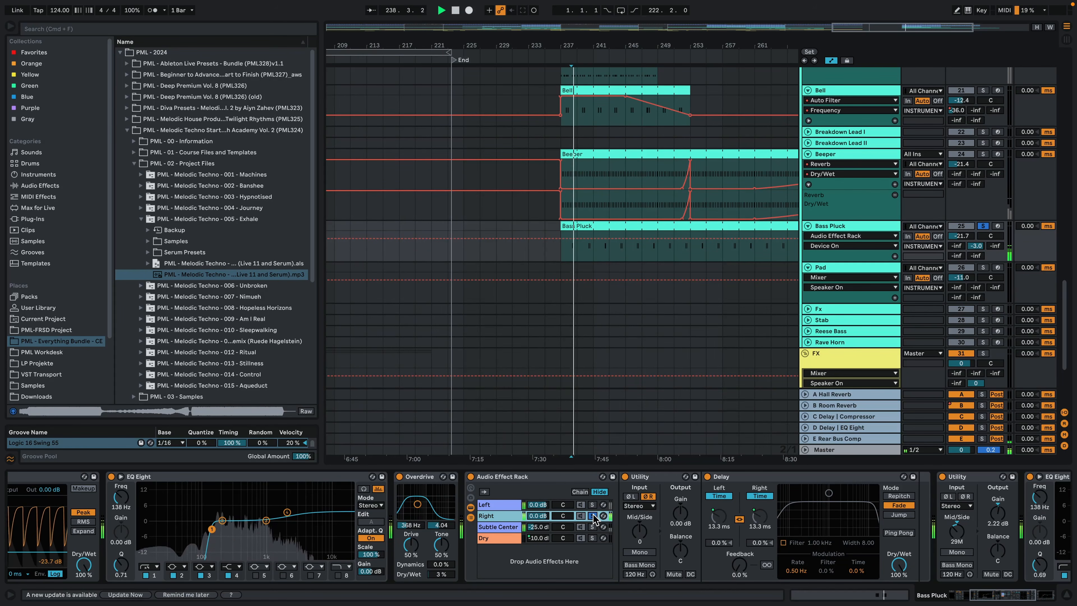
key(space)
click(594, 516)
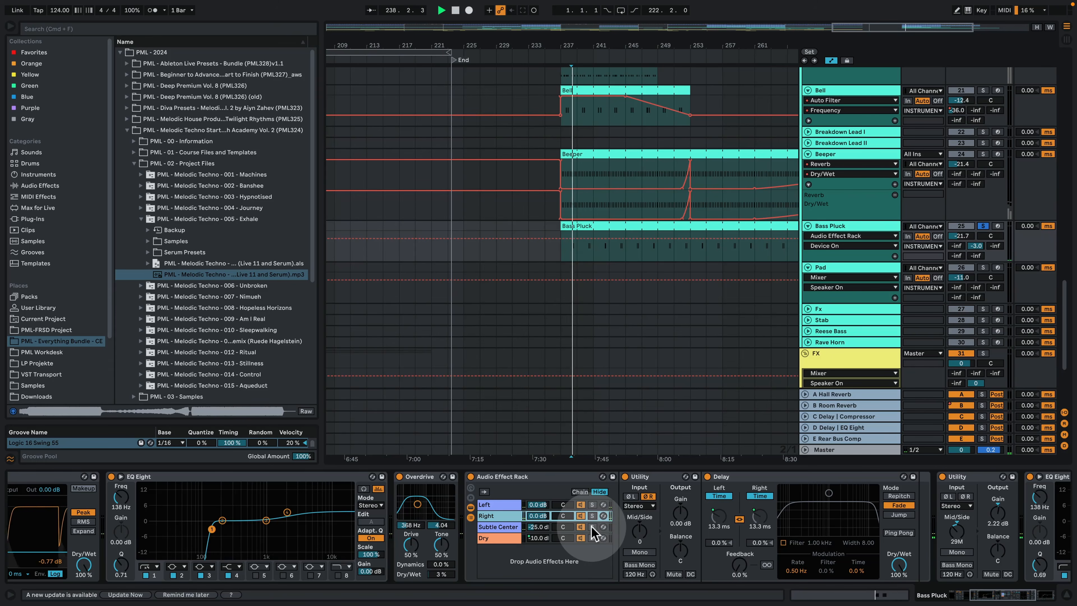
click(592, 527)
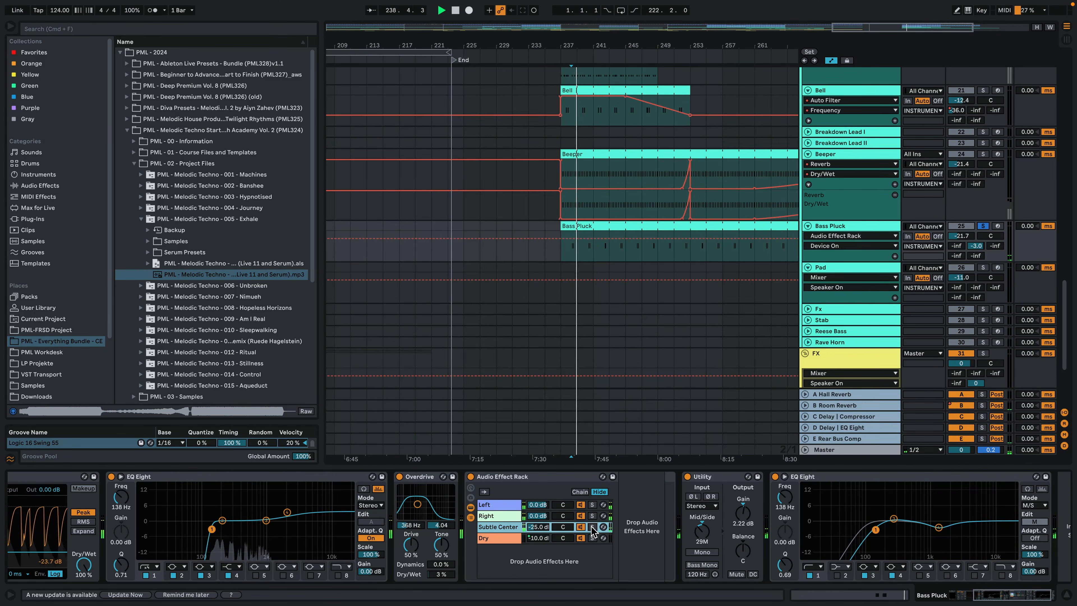
key(space)
click(544, 538)
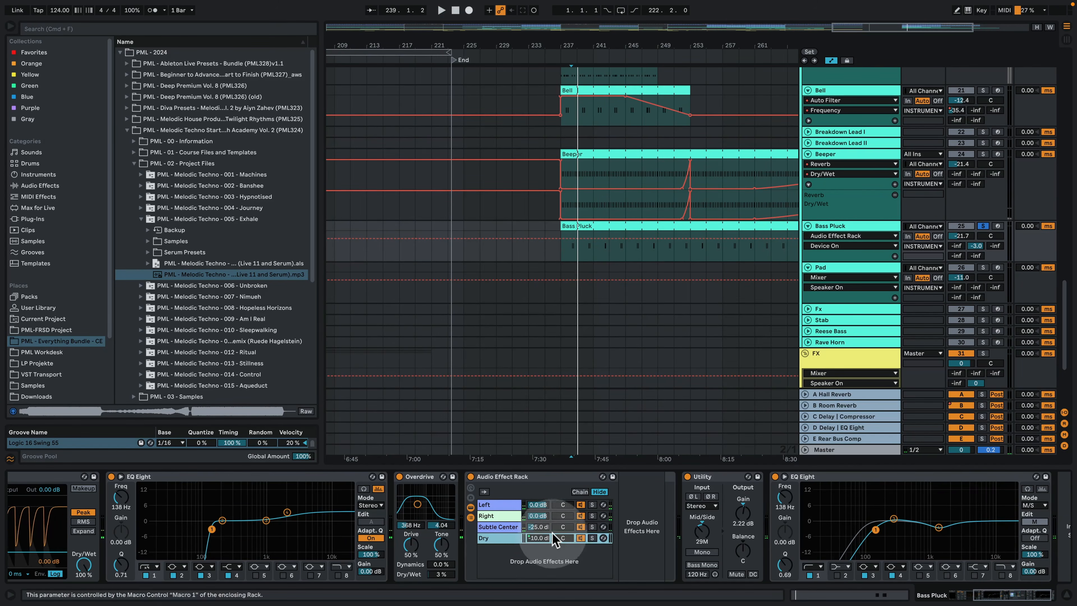
click(592, 537)
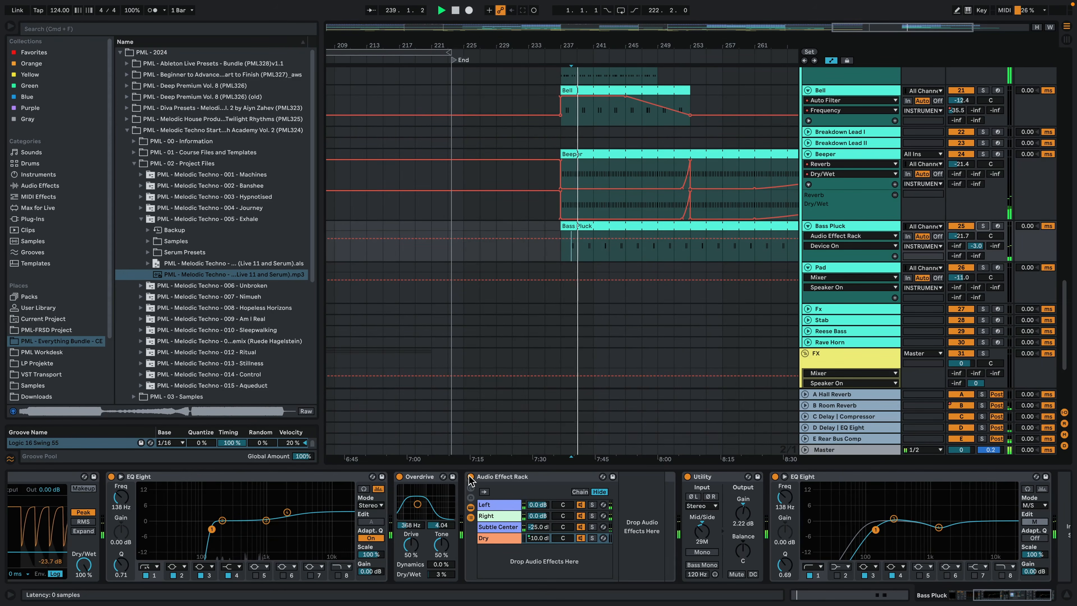
Step: Solo the Bass Pluck track again and recheck its sound with the Audio Effect Rack off and on
click(983, 226)
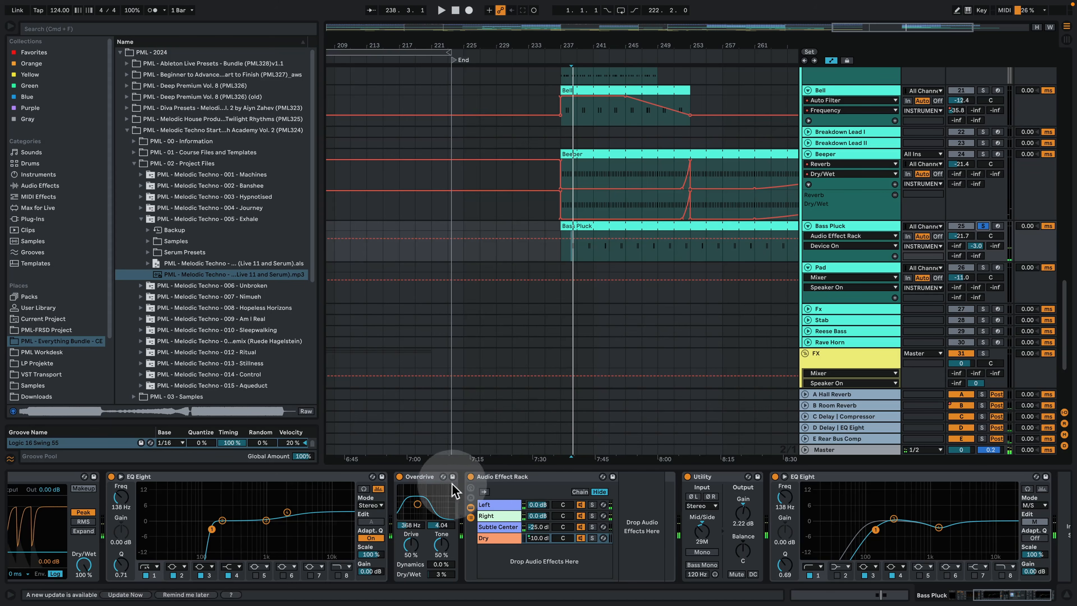
click(471, 477)
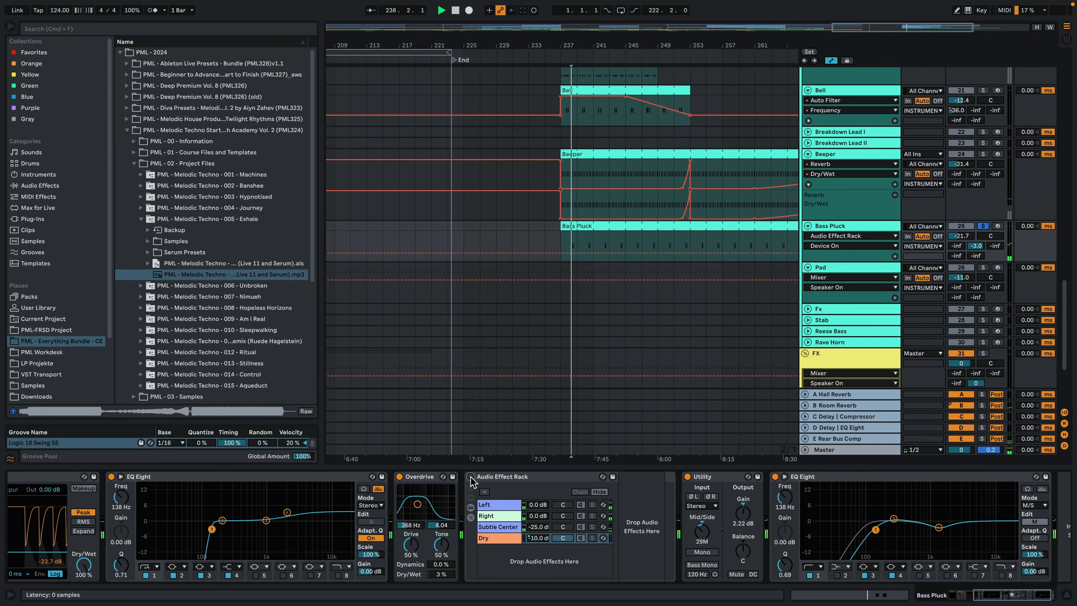
click(471, 476)
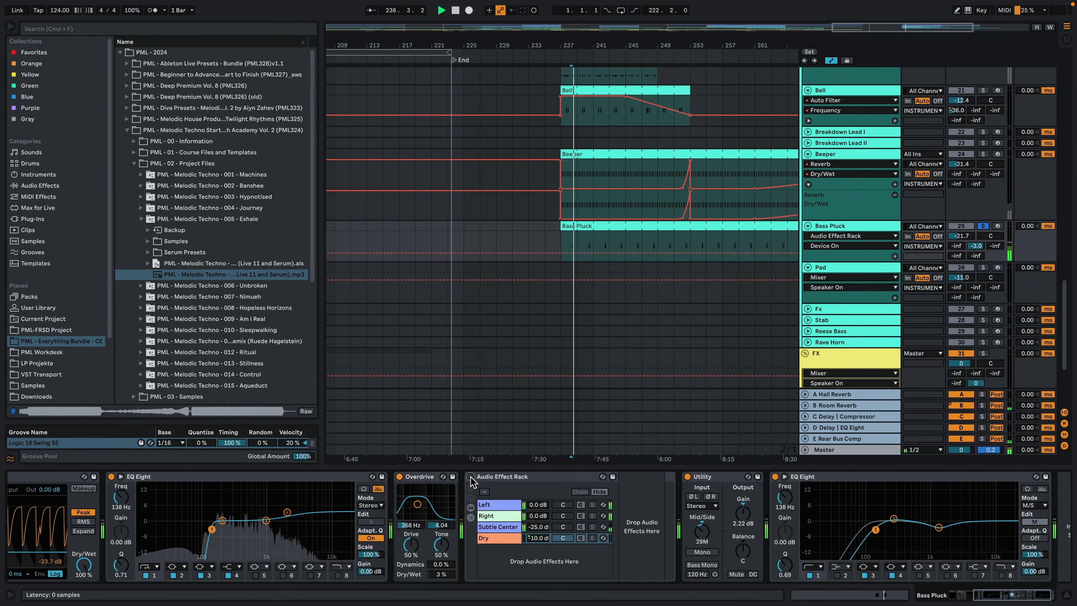
Step: Compare the bass pluck with the Utility after the rack switched off and on during playback, leaving it on
click(666, 535)
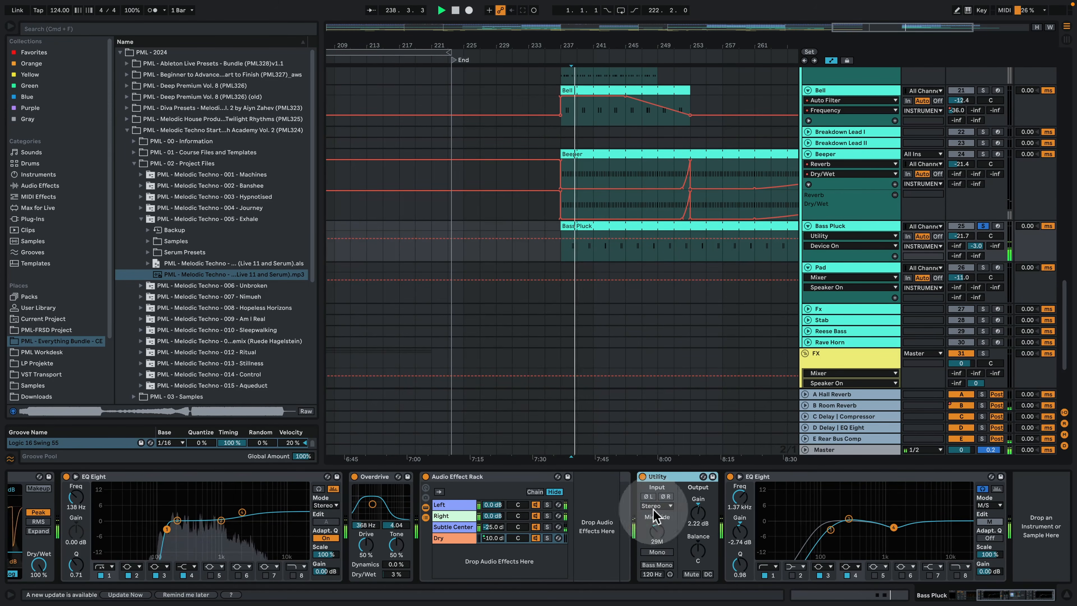
click(643, 477)
key(space)
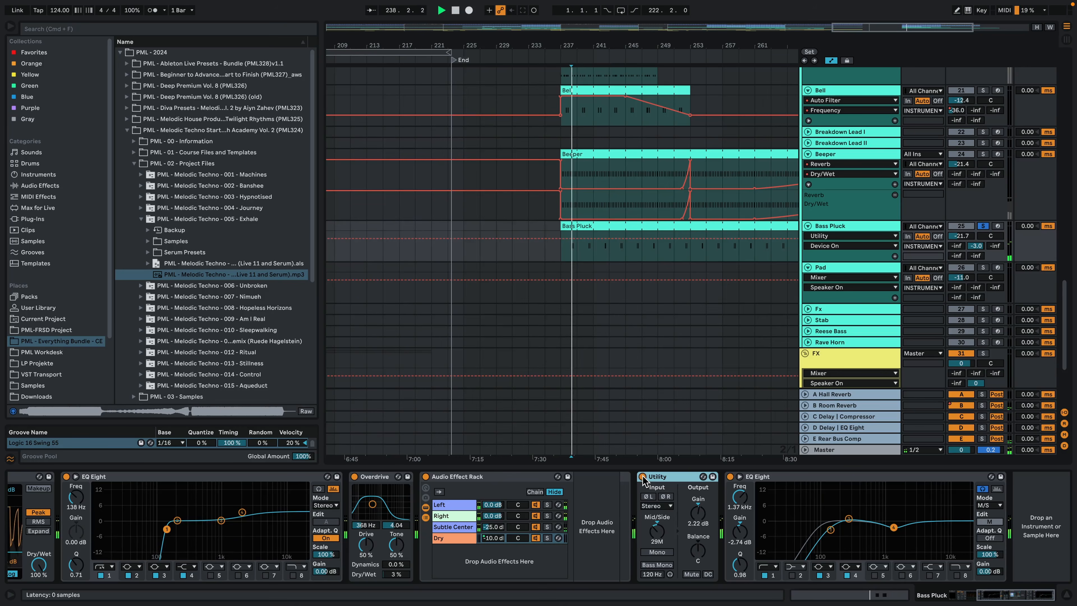
click(642, 476)
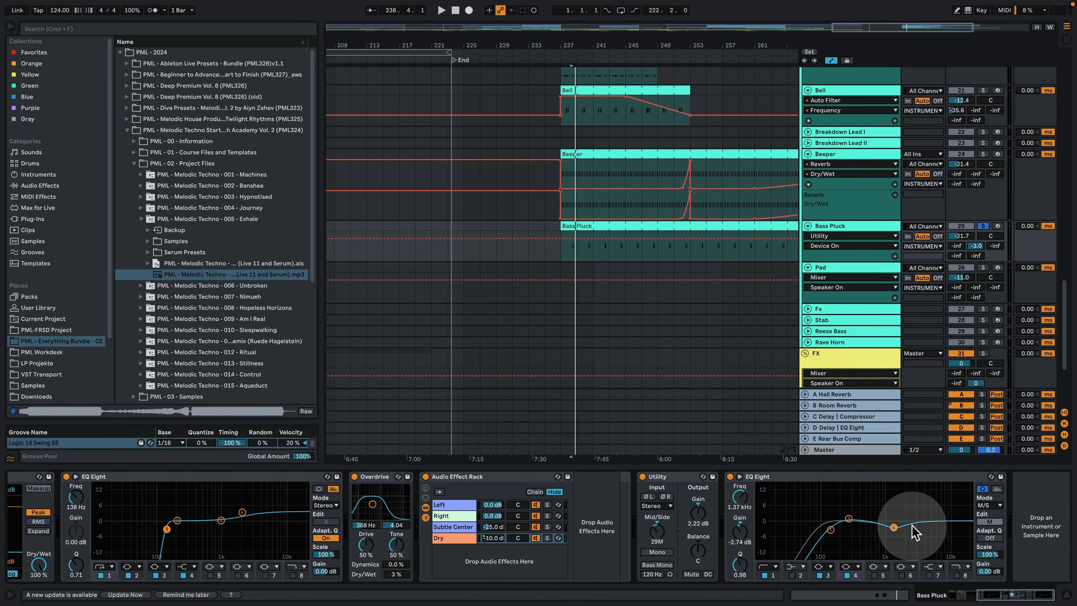
Step: Examine the dip band of the last EQ Eight while playing the bass pluck, and stop playback
key(space)
click(894, 529)
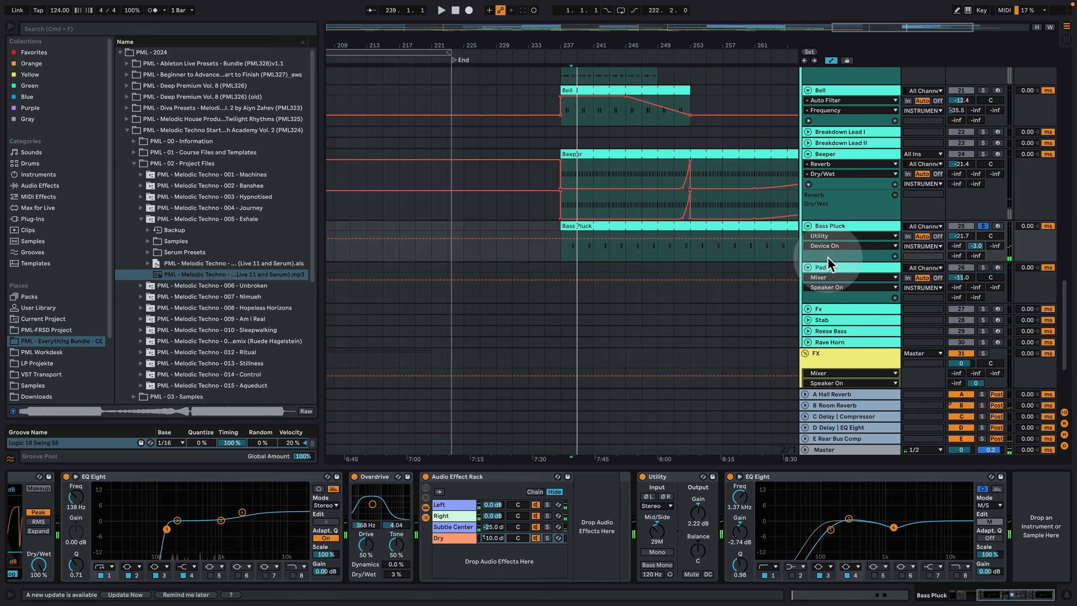
key(space)
Step: Show the whole arrangement, select the first Pad clip at bar 81 and solo the Pad track
key(w)
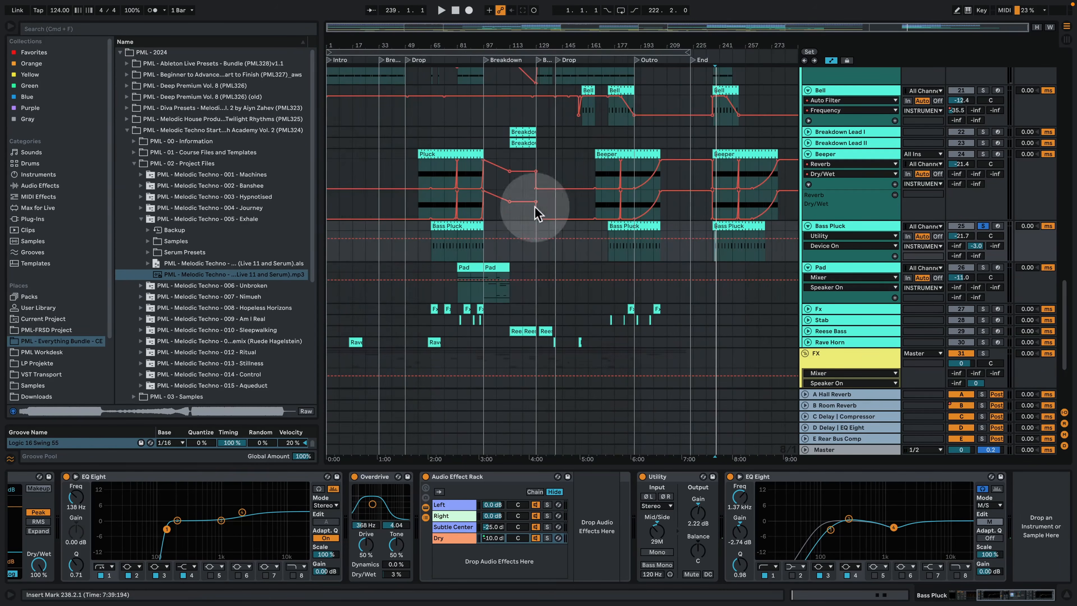
click(494, 266)
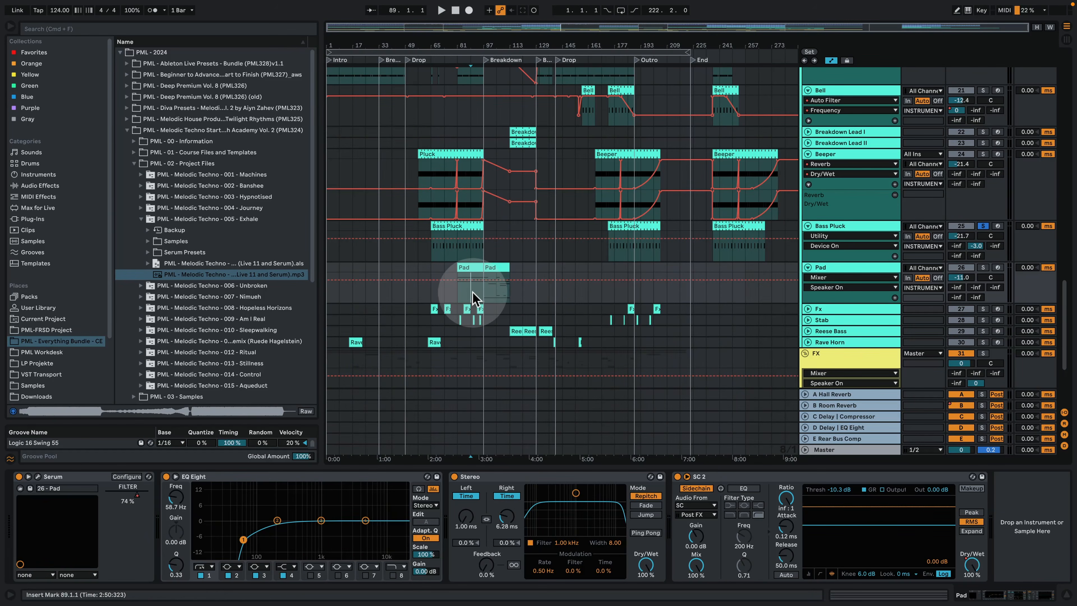
click(472, 268)
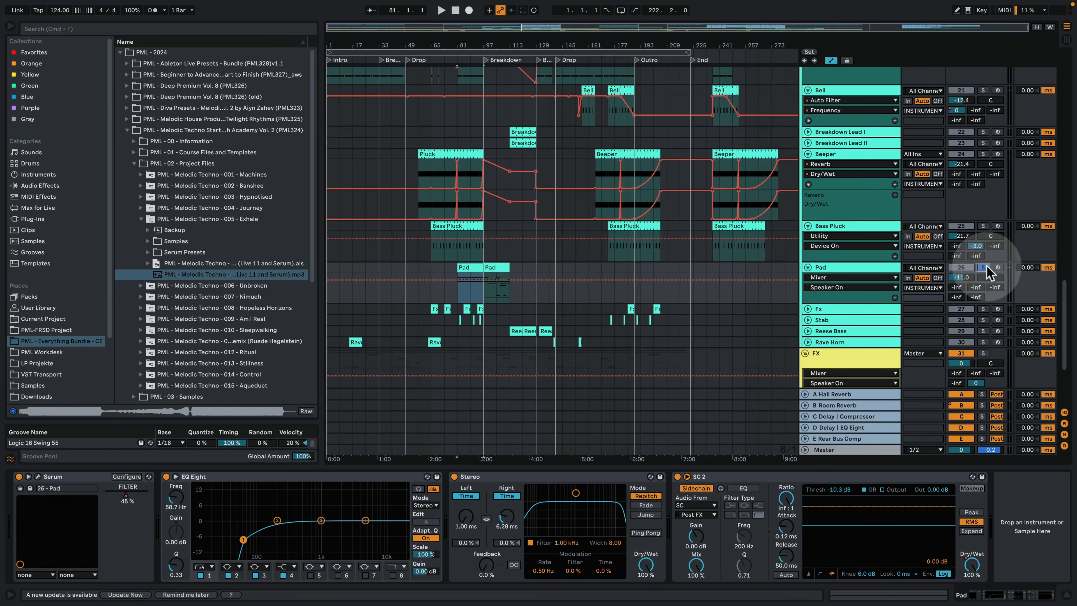
Step: Open the first Pad clip's notes and examine its sustained chord close up
double_click(465, 268)
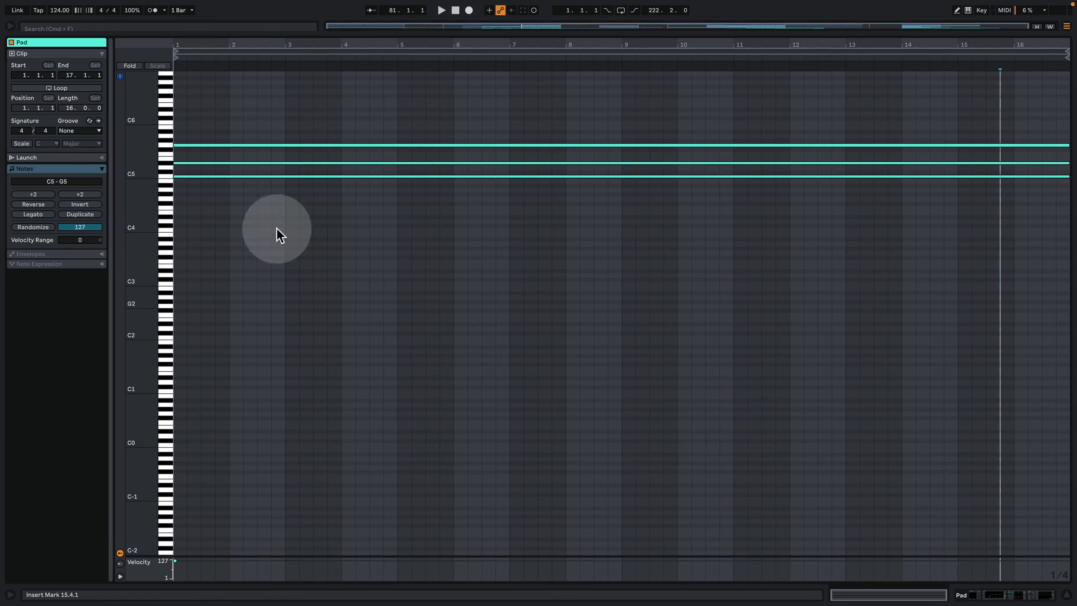
mouse_move(147, 189)
mouse_down()
mouse_move(148, 272)
mouse_move(161, 250)
mouse_move(155, 179)
mouse_up()
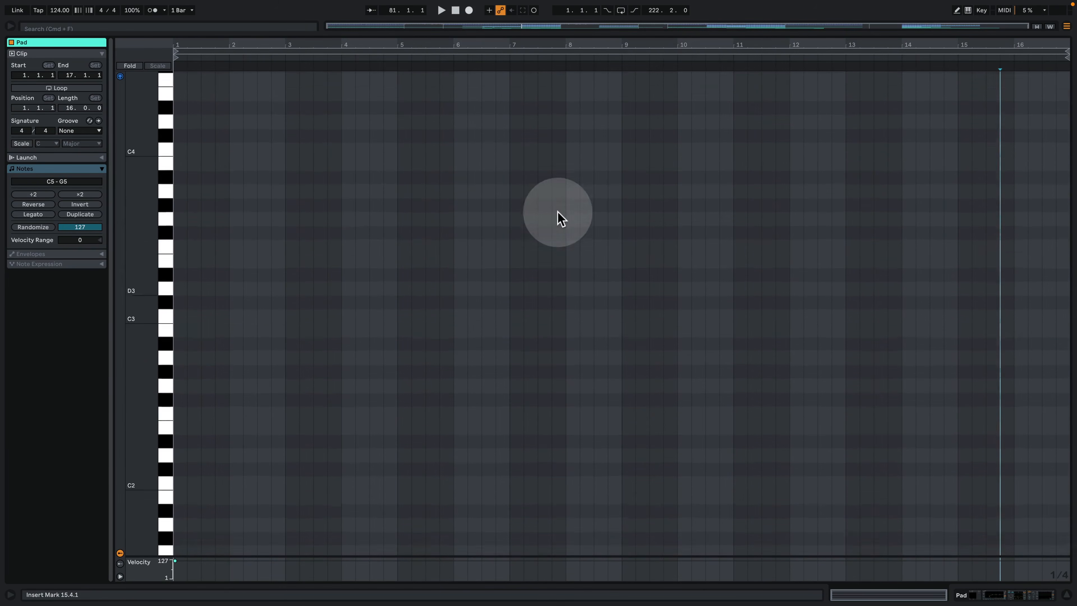
scroll(559, 217, up, 10)
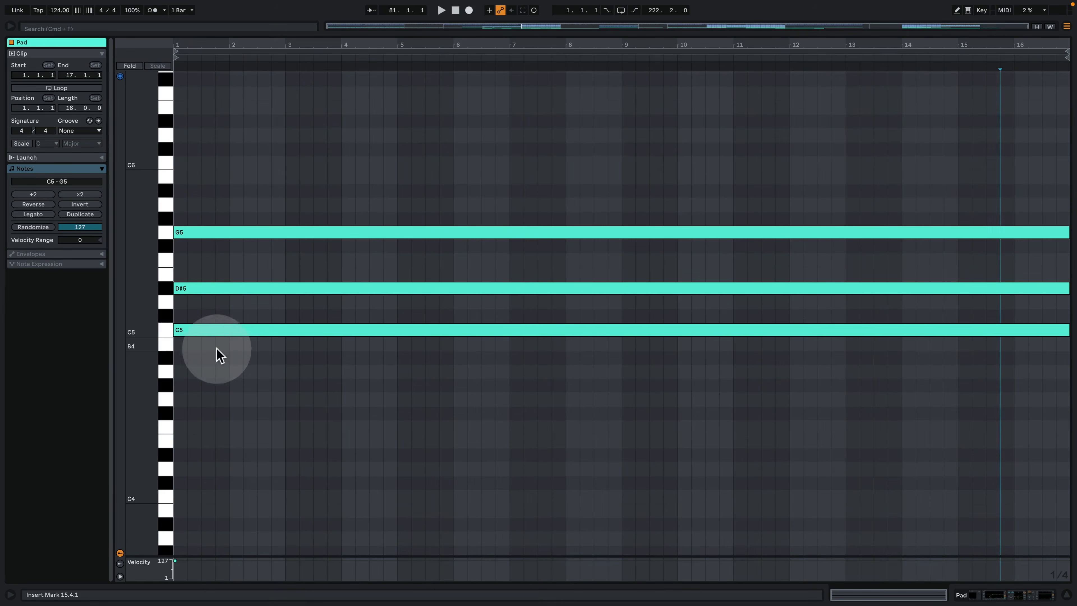
click(243, 368)
drag(245, 365, 282, 171)
drag(150, 277, 187, 277)
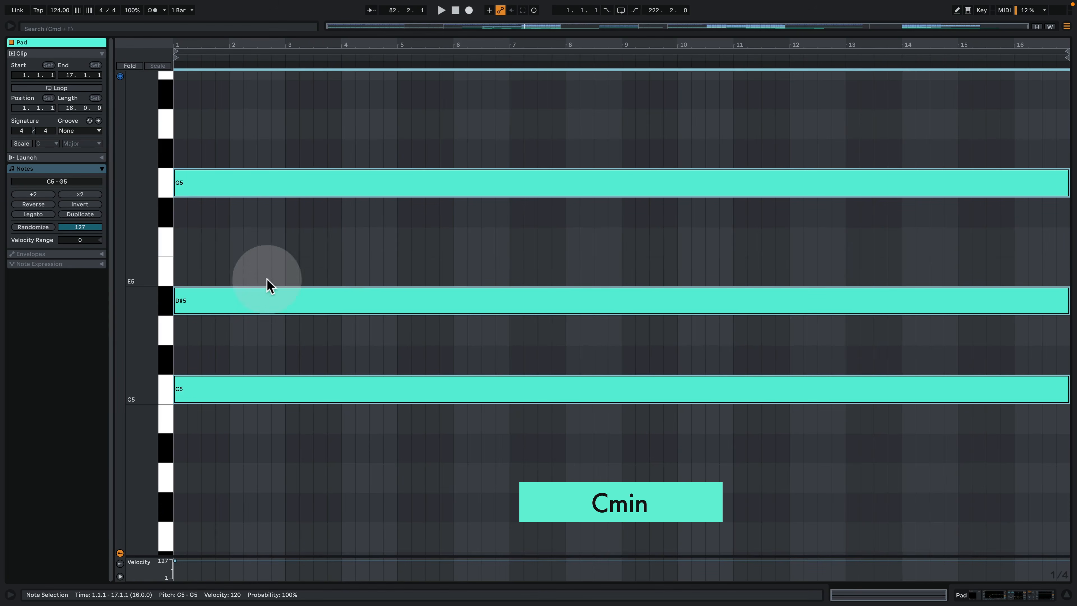
click(216, 354)
click(165, 304)
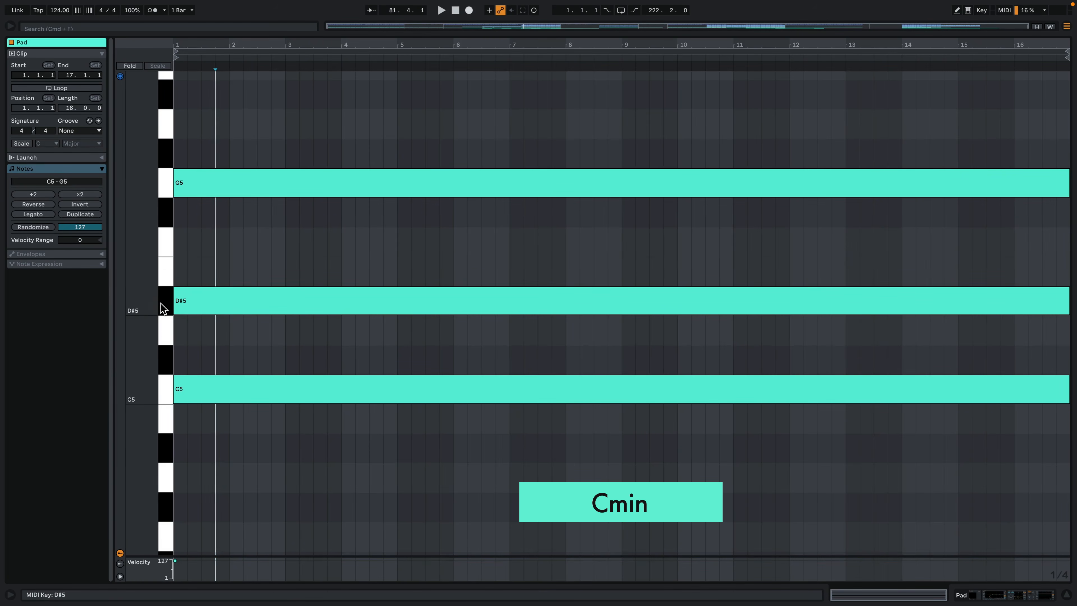
Step: Turn on scale highlighting for the Pad clip and set the scale to C Minor
click(24, 143)
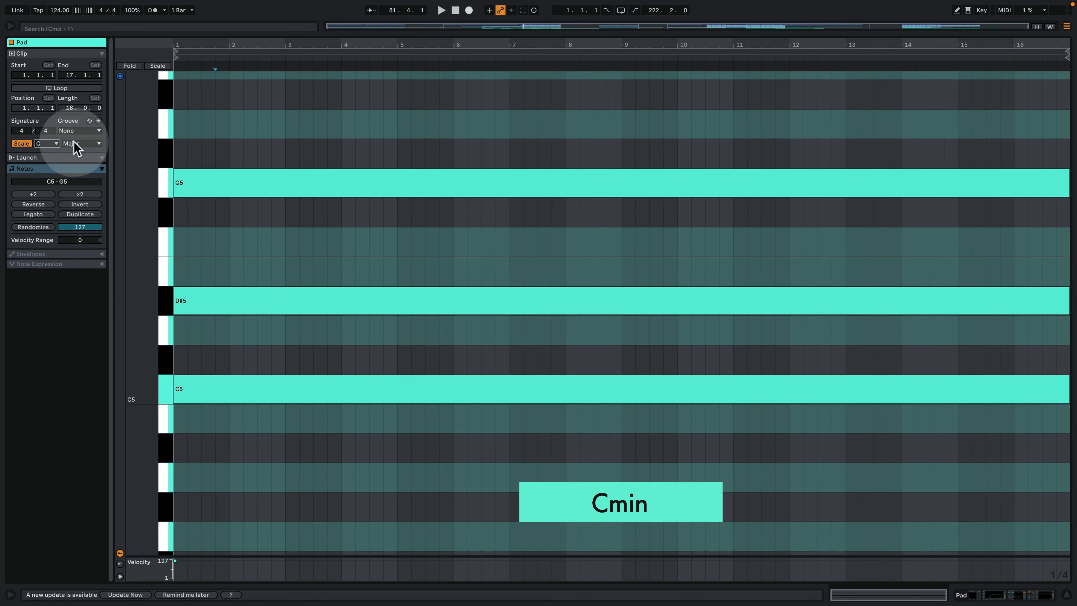
click(77, 144)
click(80, 151)
click(212, 327)
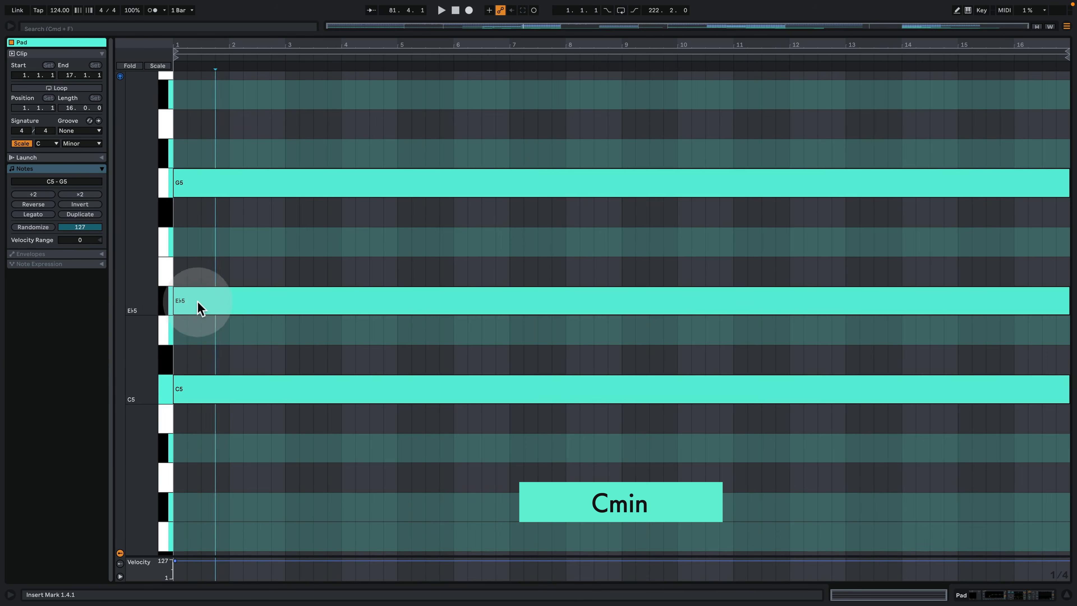
Step: Select the Pad clip's chord notes, play them from bar 81 with the Pad devices shown, and unsolo the track
drag(263, 441, 269, 140)
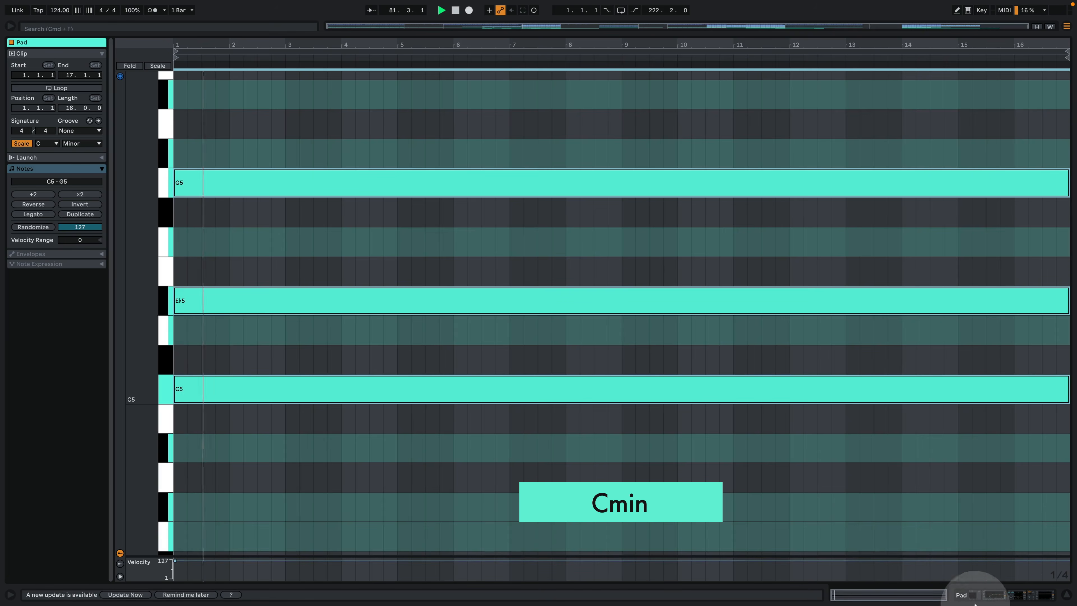
click(1014, 595)
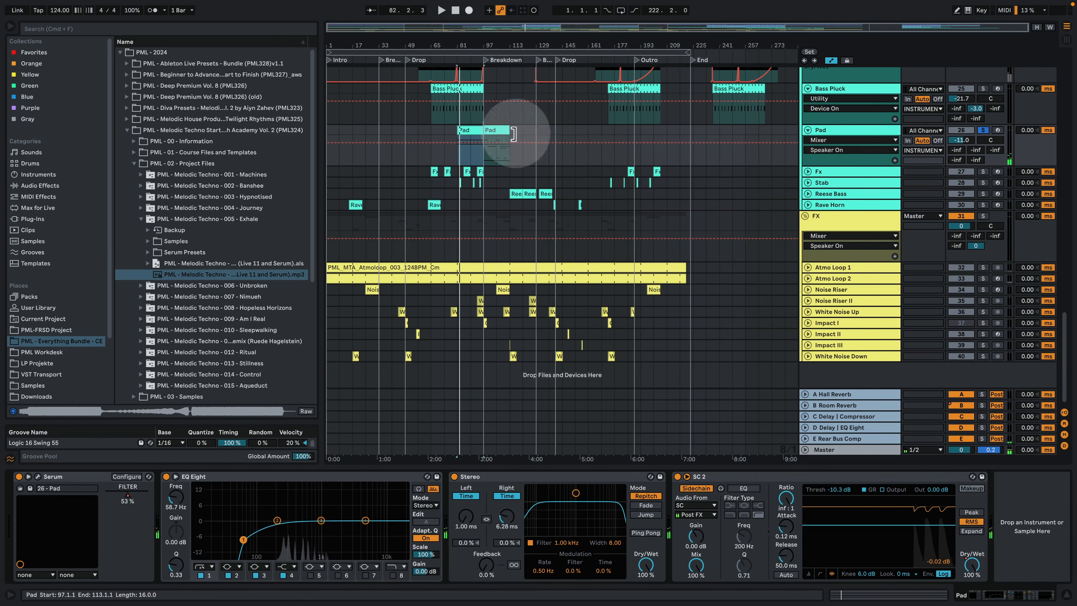
click(986, 131)
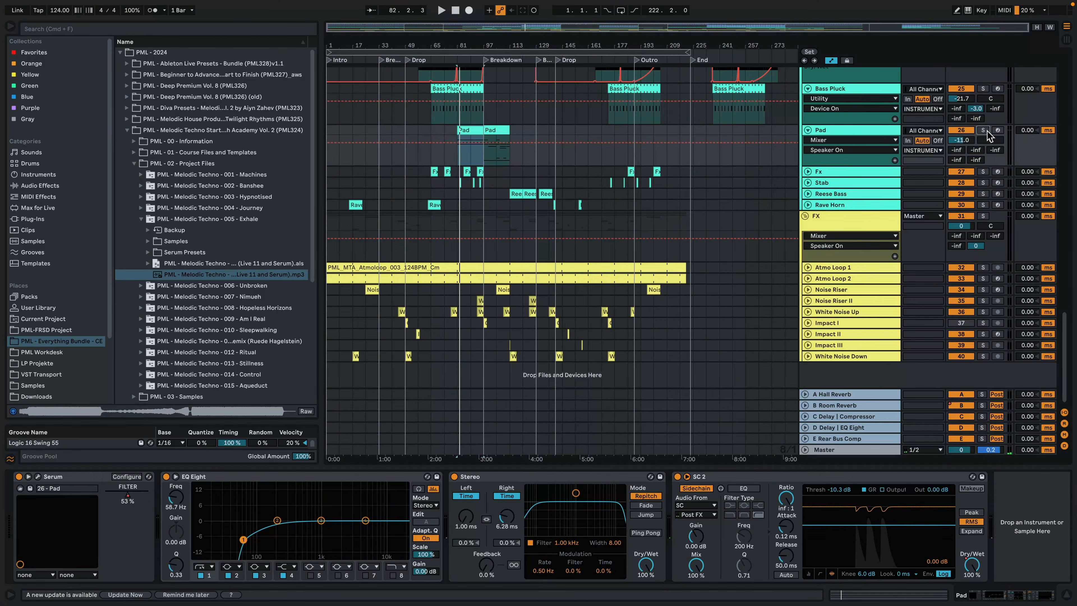
Step: Play the full mix from bar 81, then from bar 93 into the Breakdown, to hear the Pad in context
key(space)
drag(467, 44, 471, 52)
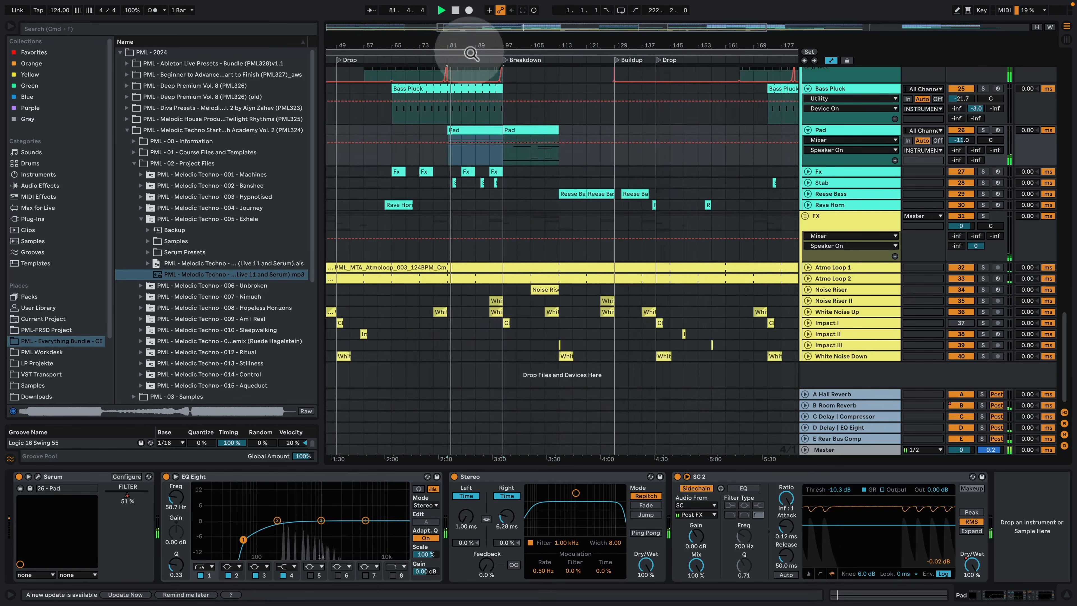
scroll(541, 191, up, 3)
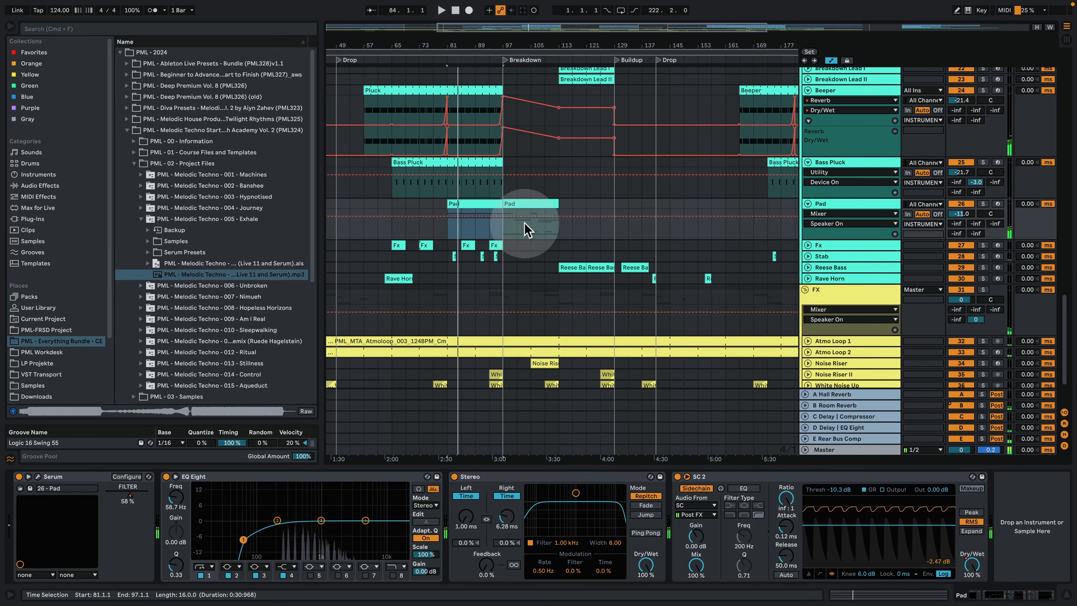
key(space)
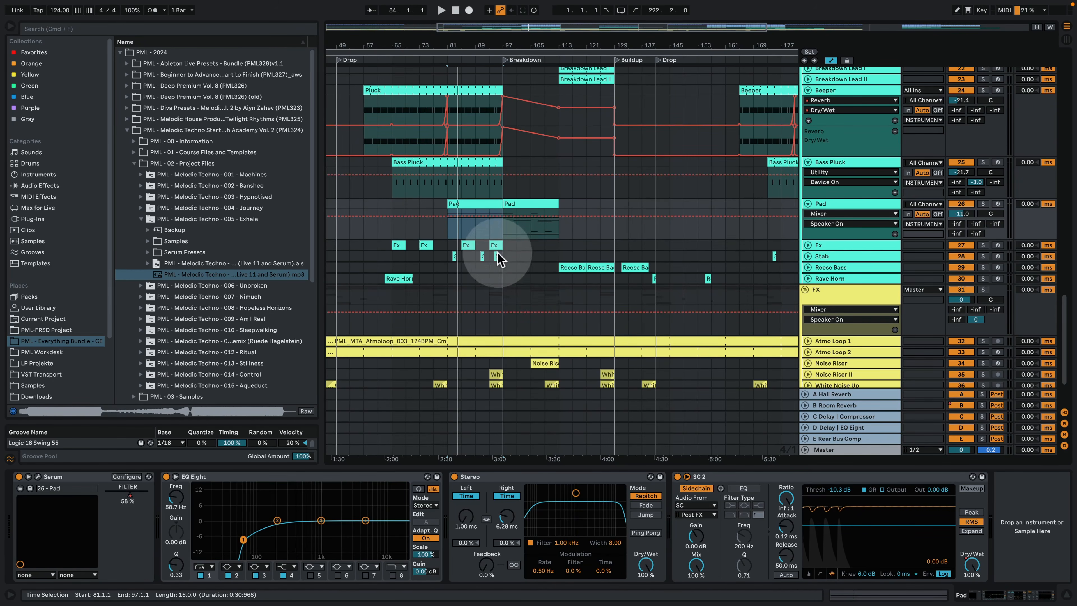
click(475, 229)
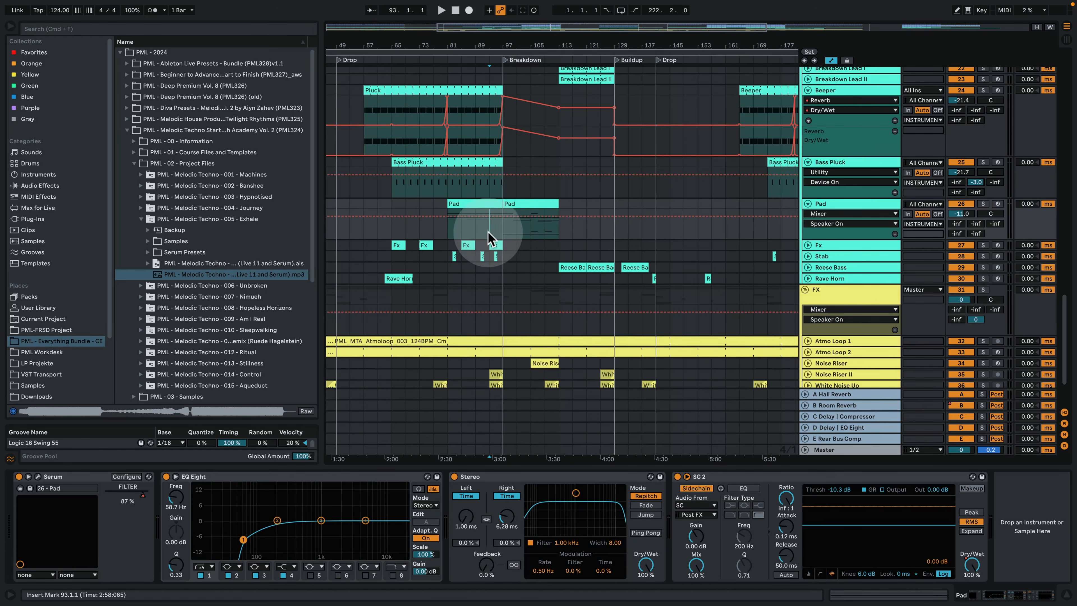
key(space)
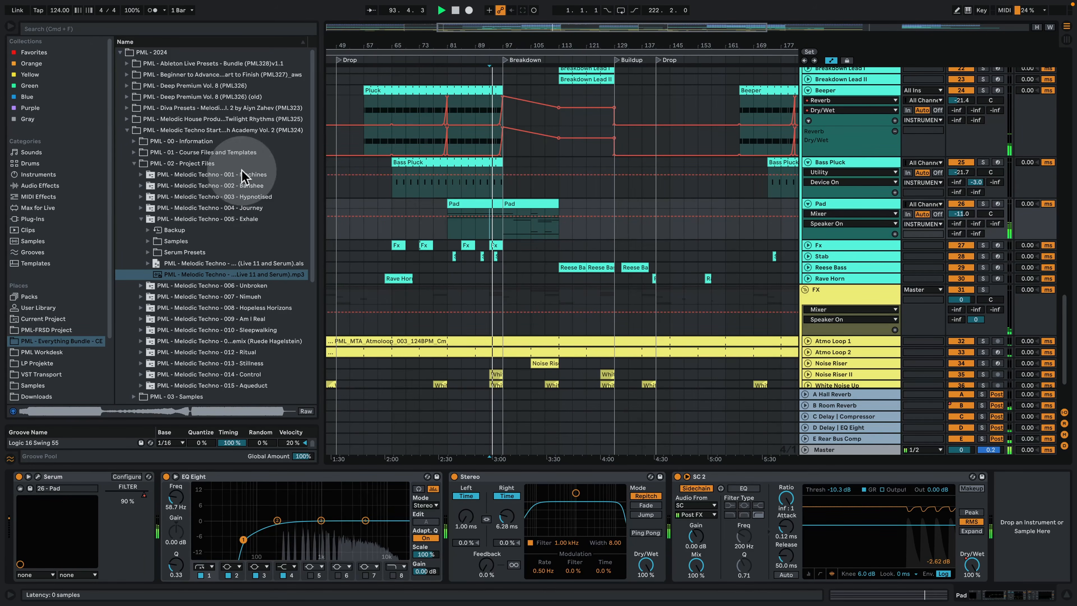
Step: View the Pad's Serum patch during playback, then close it and open the notes of the second Pad clip at bar 97
drag(253, 65, 300, 109)
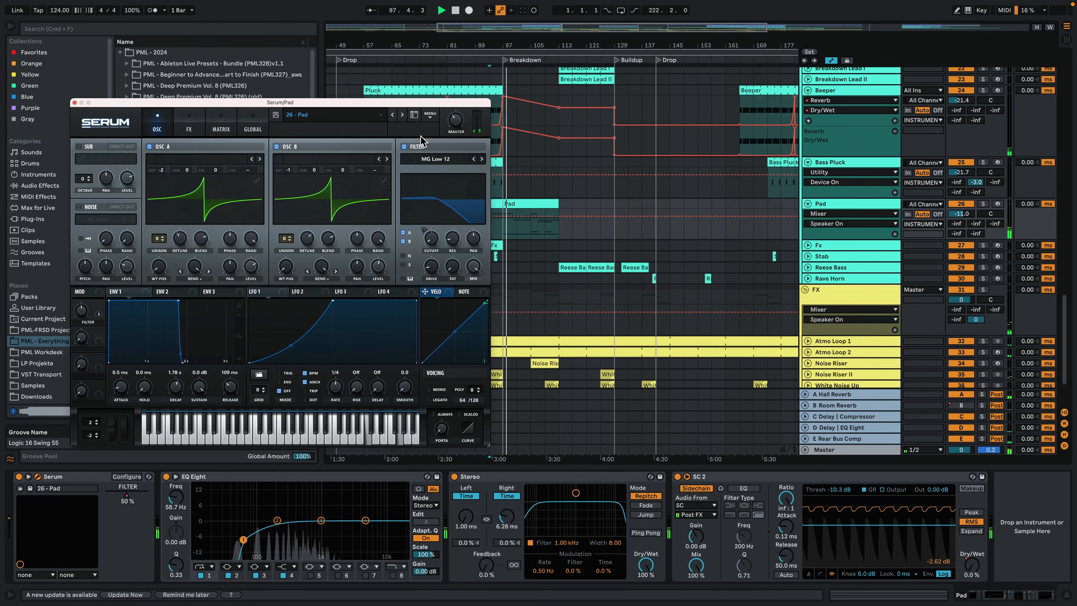
double_click(523, 202)
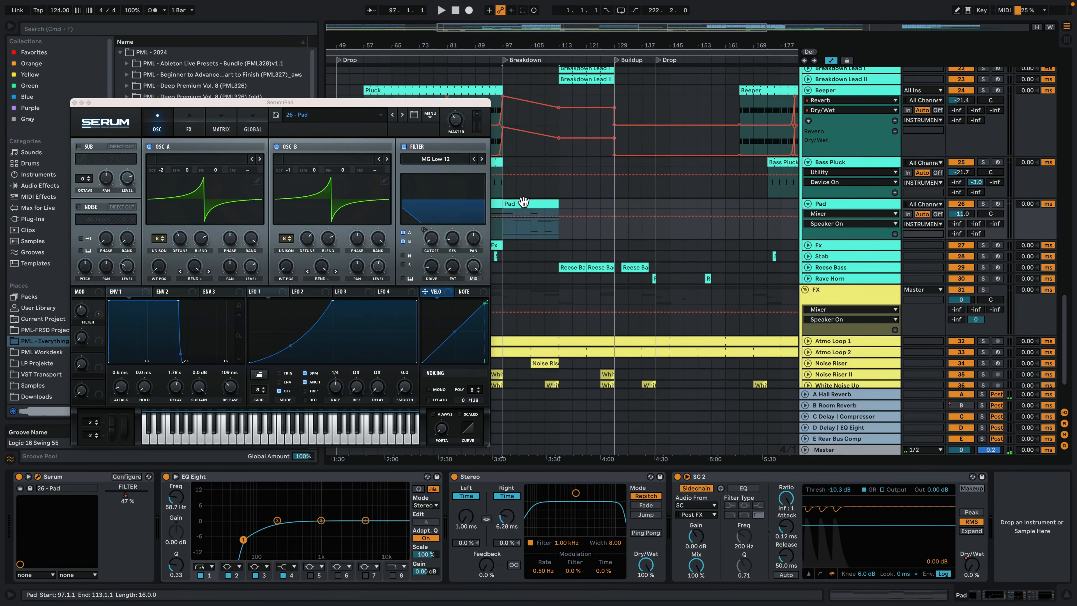
click(75, 102)
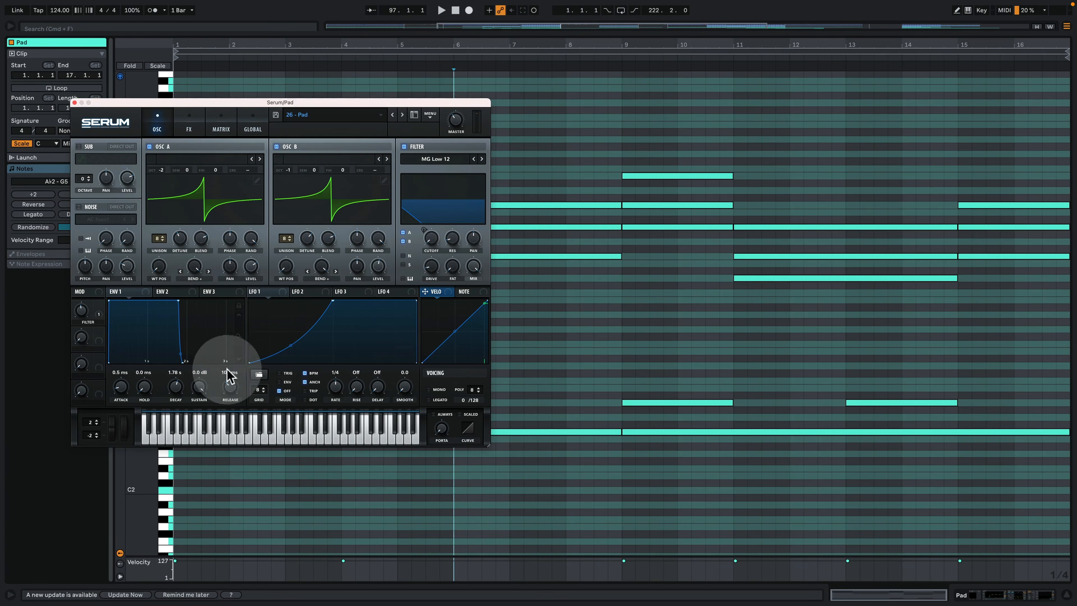
click(74, 102)
drag(150, 442, 163, 484)
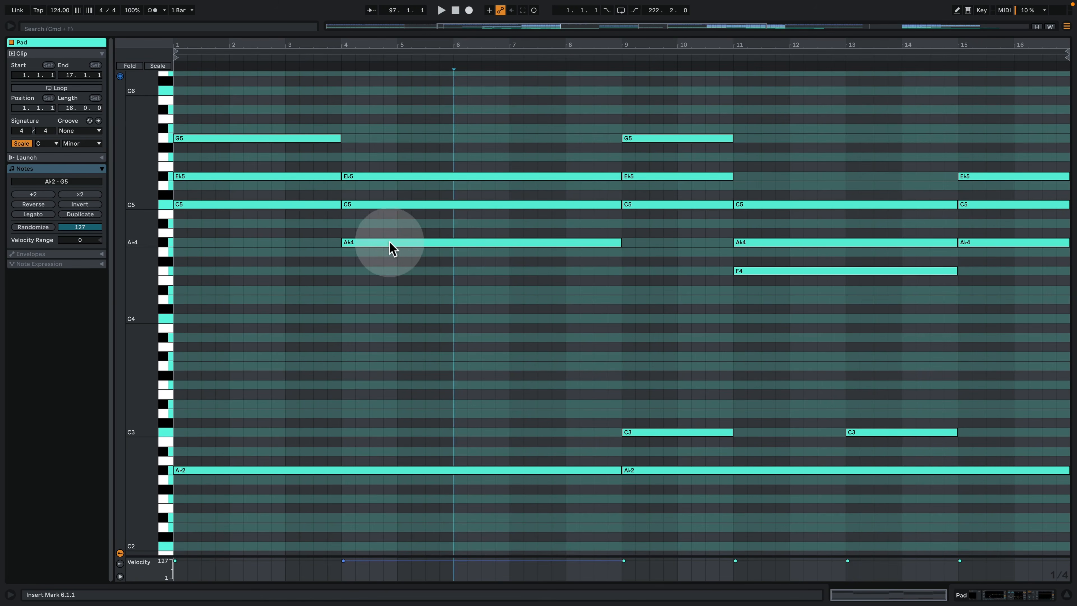
Step: Move the A♭4 note from bar 4 to the start of the clip and select it together with the opening C5 and E♭5 notes
drag(396, 245, 228, 248)
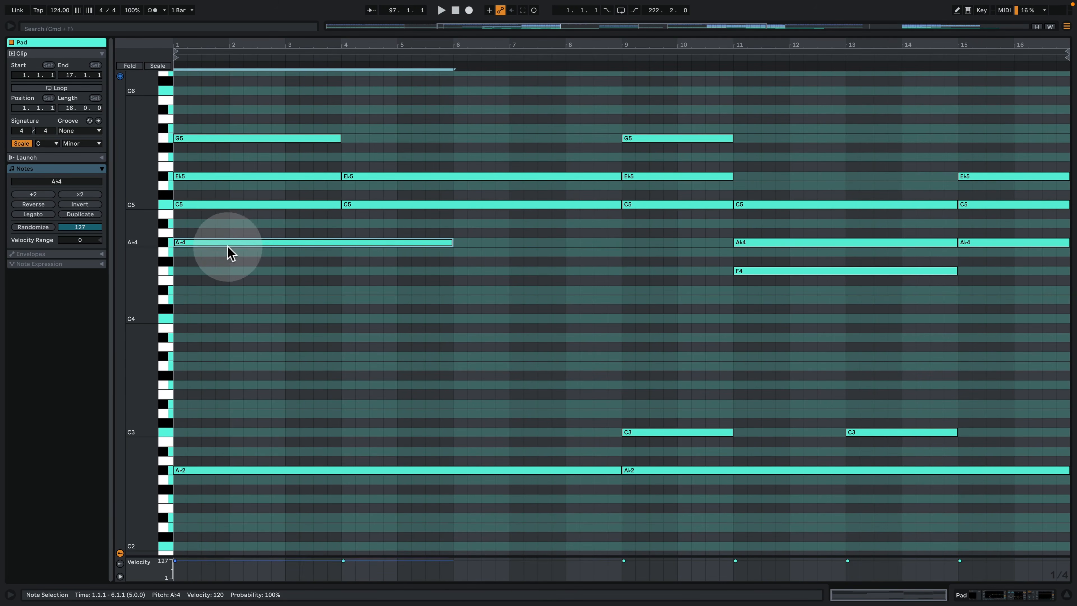
drag(148, 207, 167, 308)
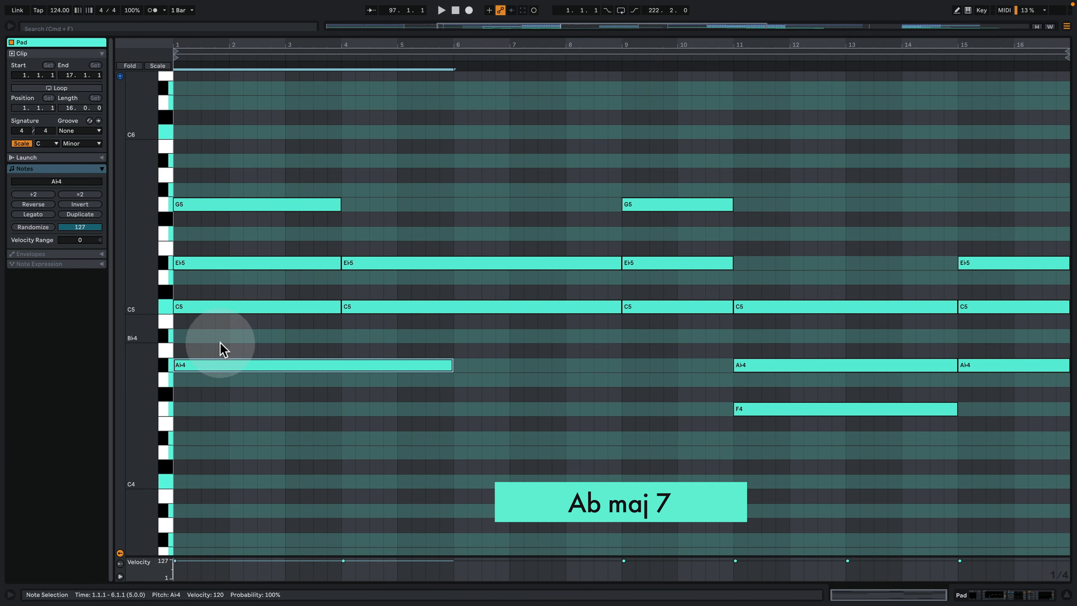
click(225, 312)
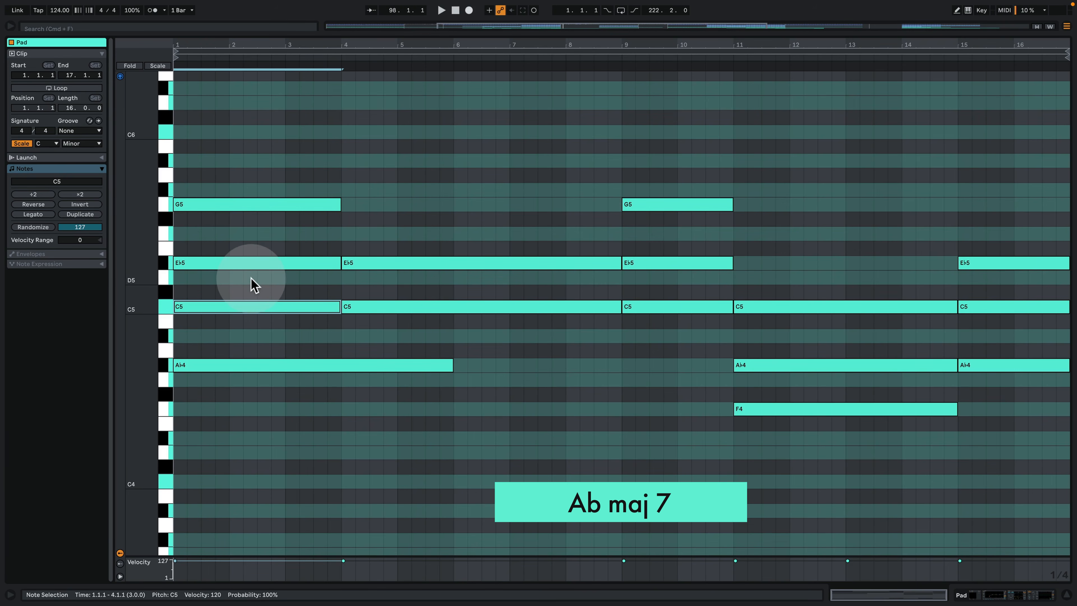
shift+click(223, 366)
shift+click(224, 262)
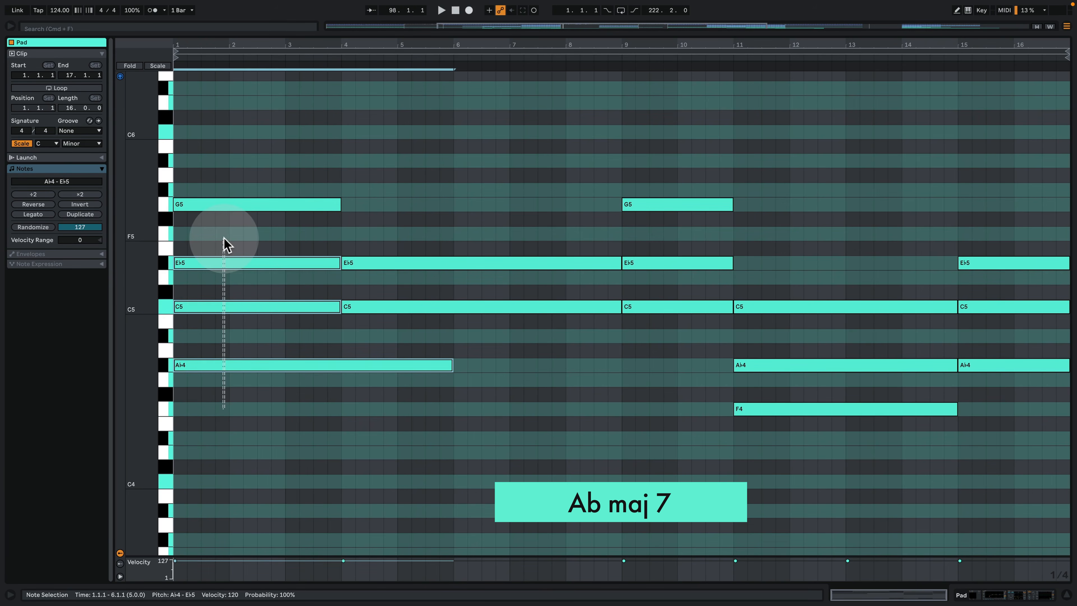
click(248, 244)
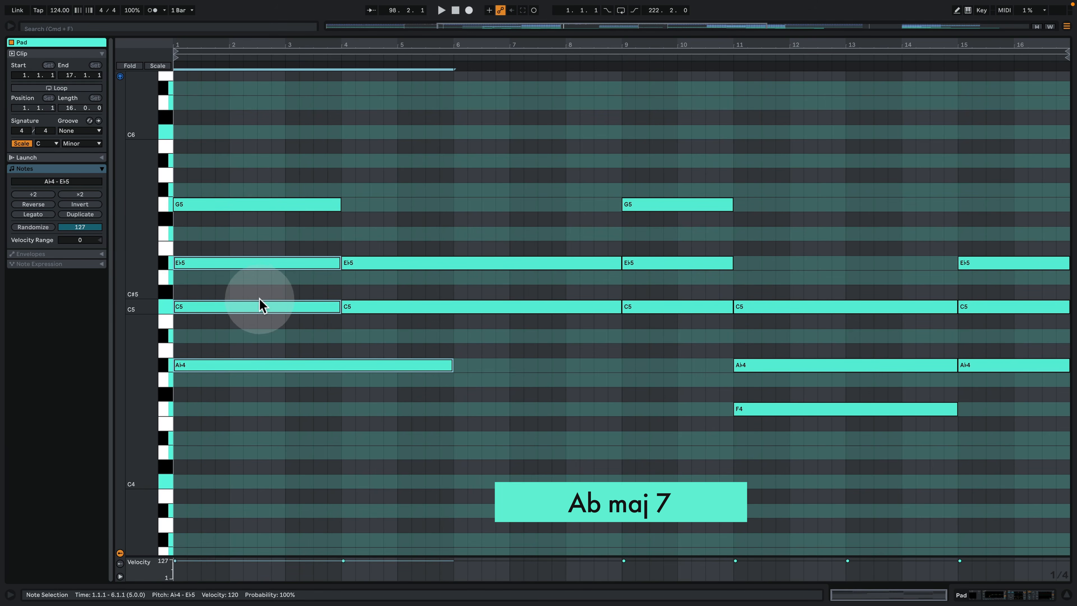
Step: Select the four stacked notes of the opening chord from A♭4 to G5, then clear the selection
drag(240, 428, 224, 159)
drag(232, 422, 256, 490)
drag(257, 488, 258, 195)
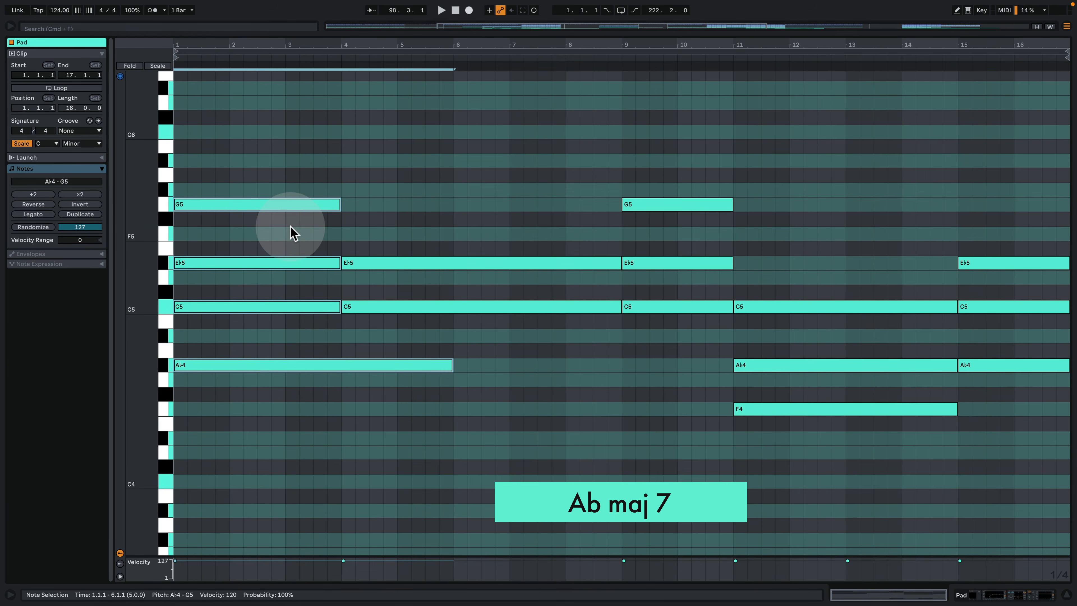
click(261, 332)
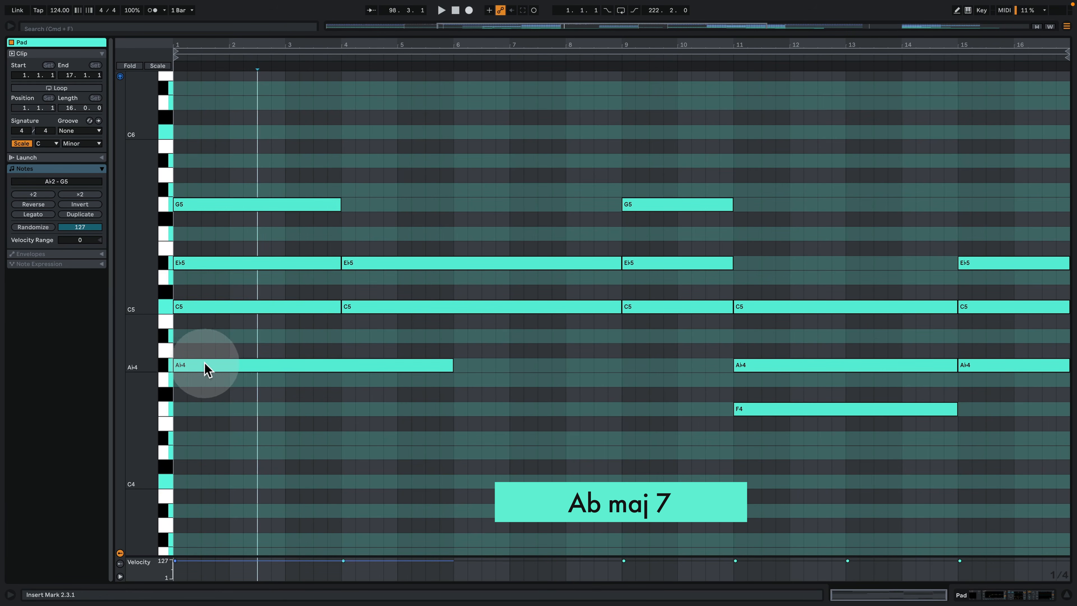
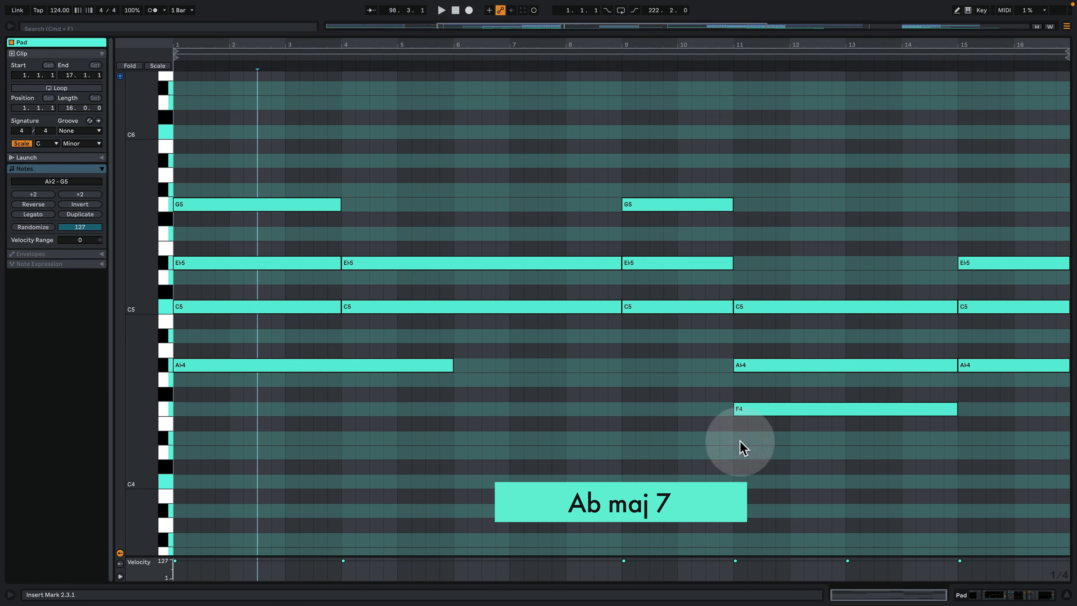
Step: Compare the first Pad clip's C5–G5 chord with the second clip's opening chord by selecting each chord's notes
click(964, 595)
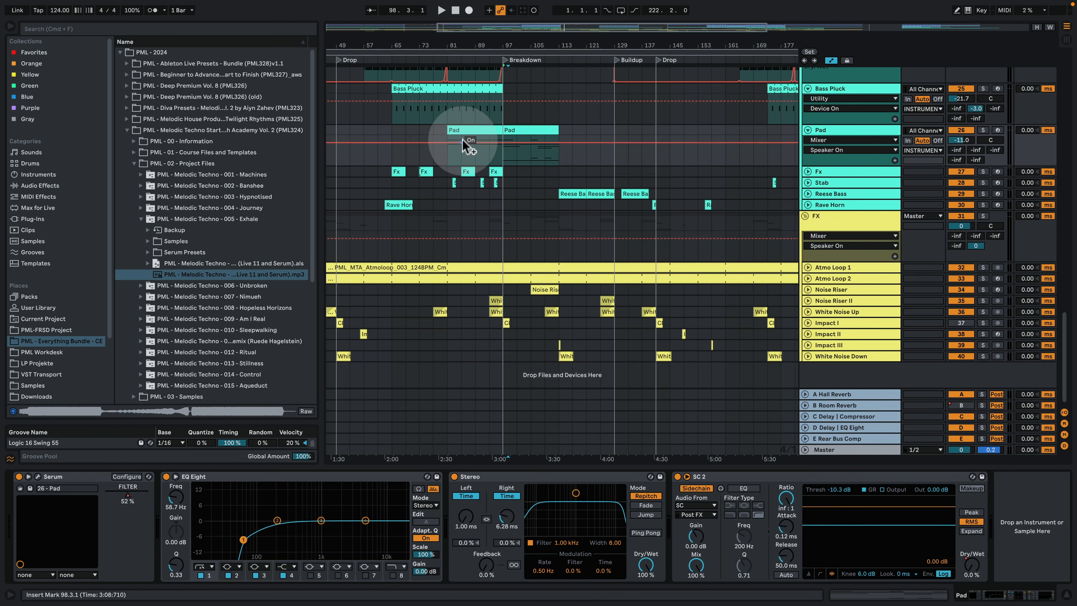
double_click(466, 130)
click(256, 501)
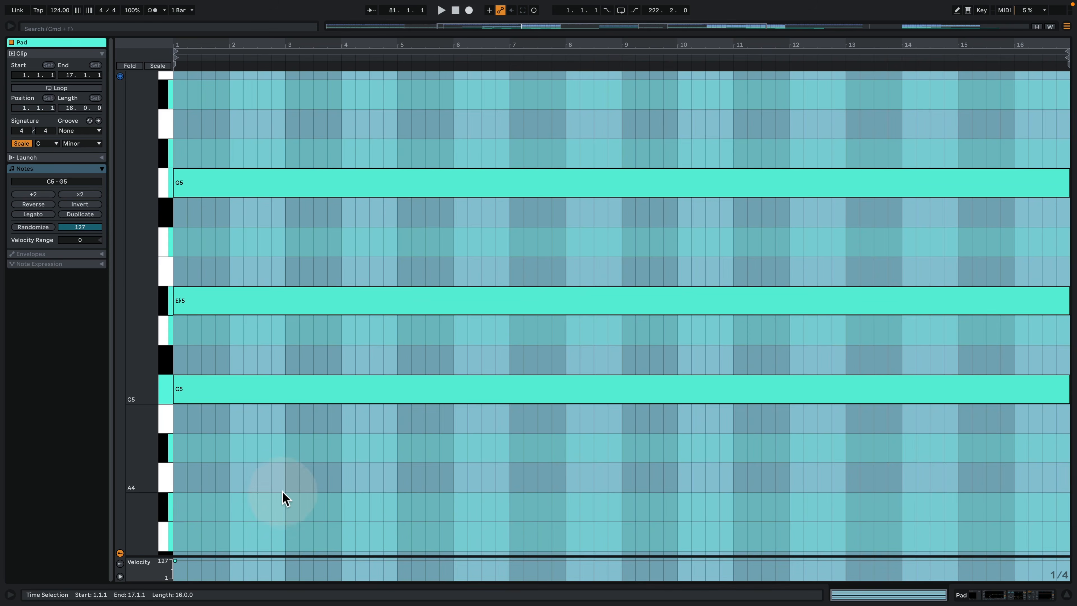
drag(229, 445, 259, 111)
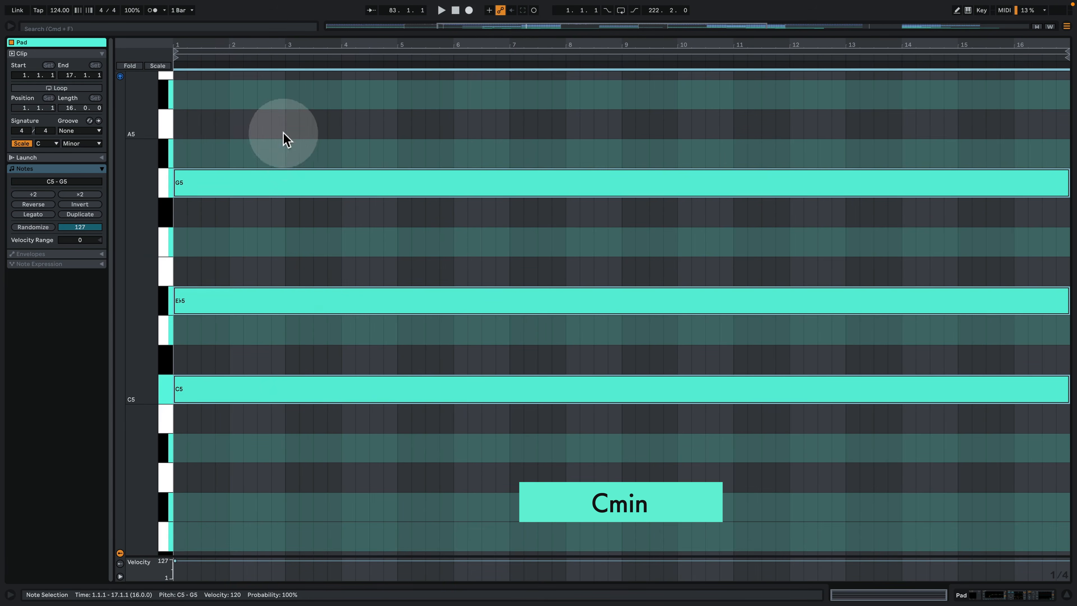
drag(522, 475, 358, 89)
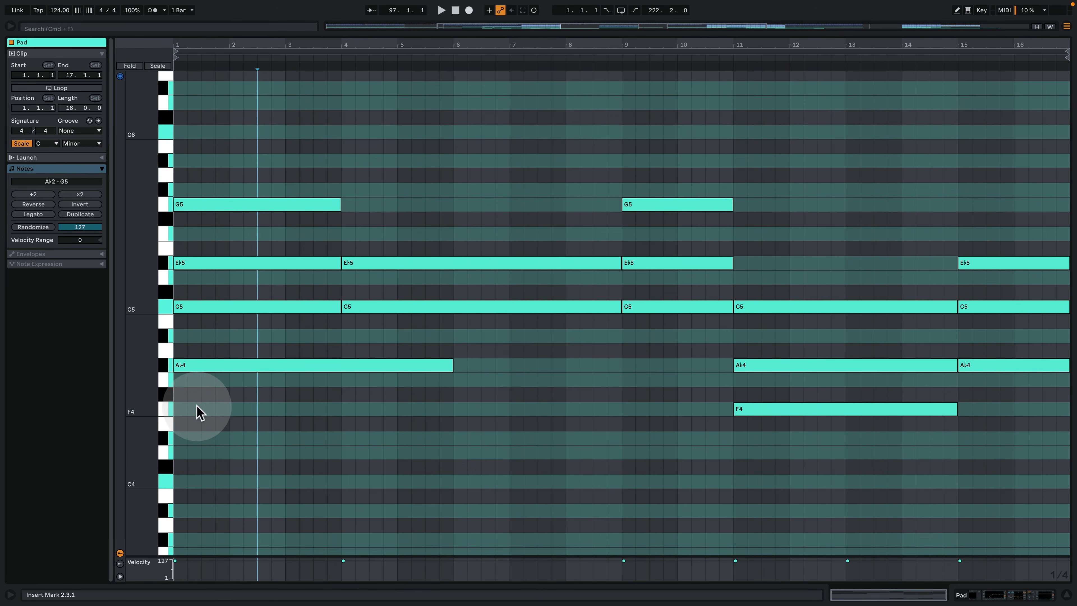
drag(236, 486, 250, 59)
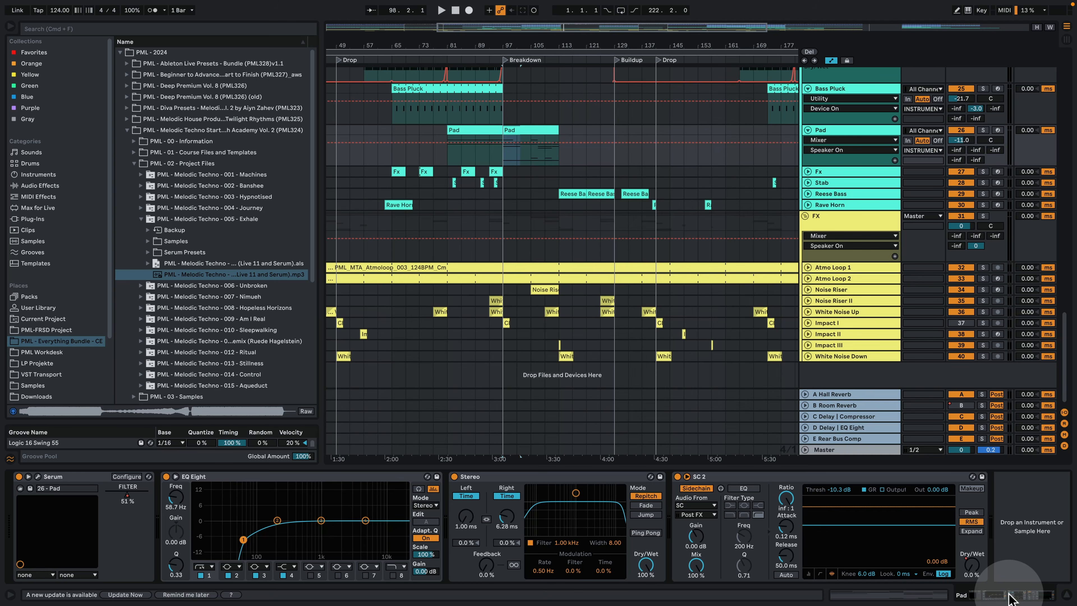
Step: Play the arrangement from bar 95 into the Breakdown and make the Pad track taller
drag(551, 173, 492, 163)
drag(505, 41, 505, 67)
click(489, 163)
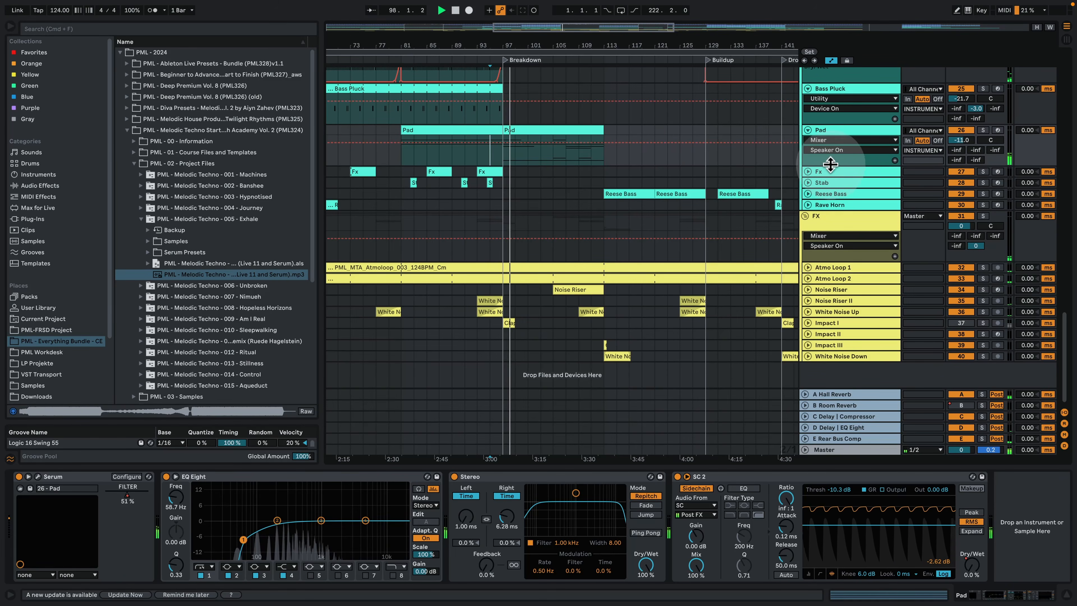
drag(830, 165, 837, 214)
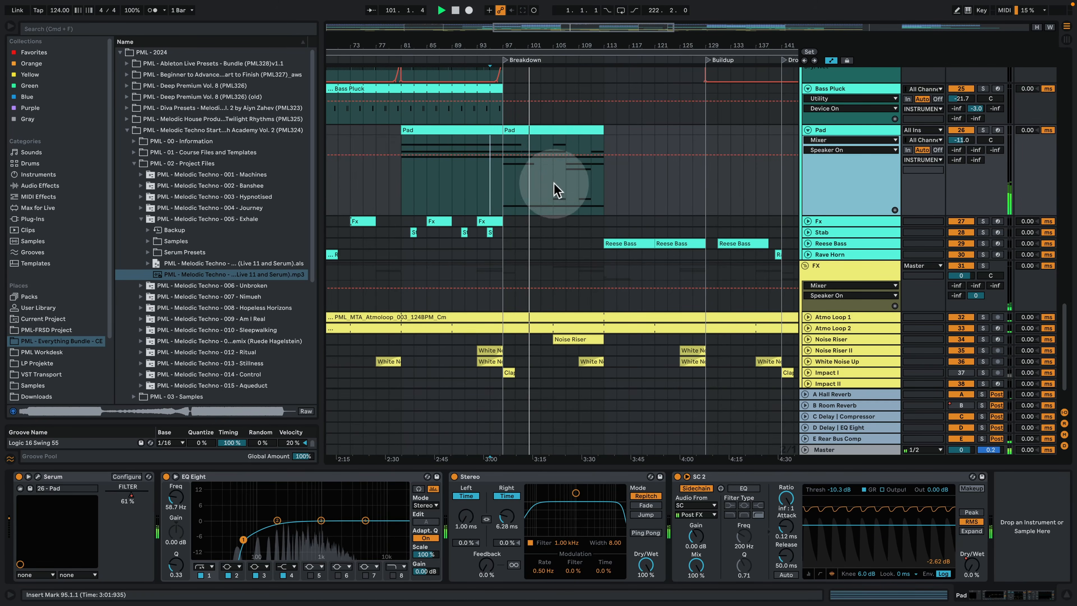
Step: Open the second Pad clip's notes and move the opening A♭4 note back to bar 4
double_click(556, 128)
click(315, 410)
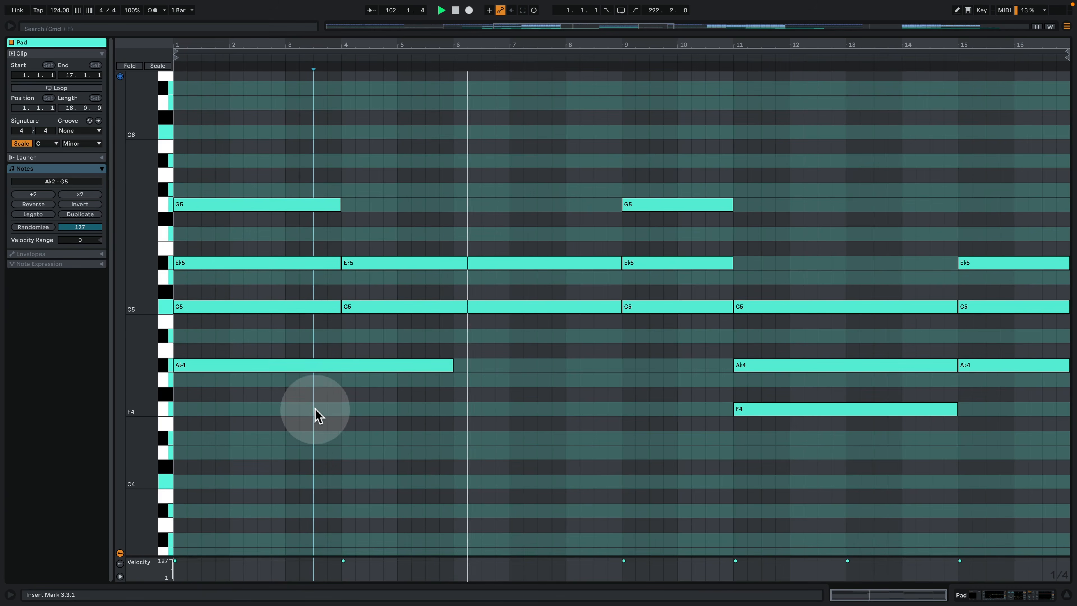
drag(204, 366, 377, 369)
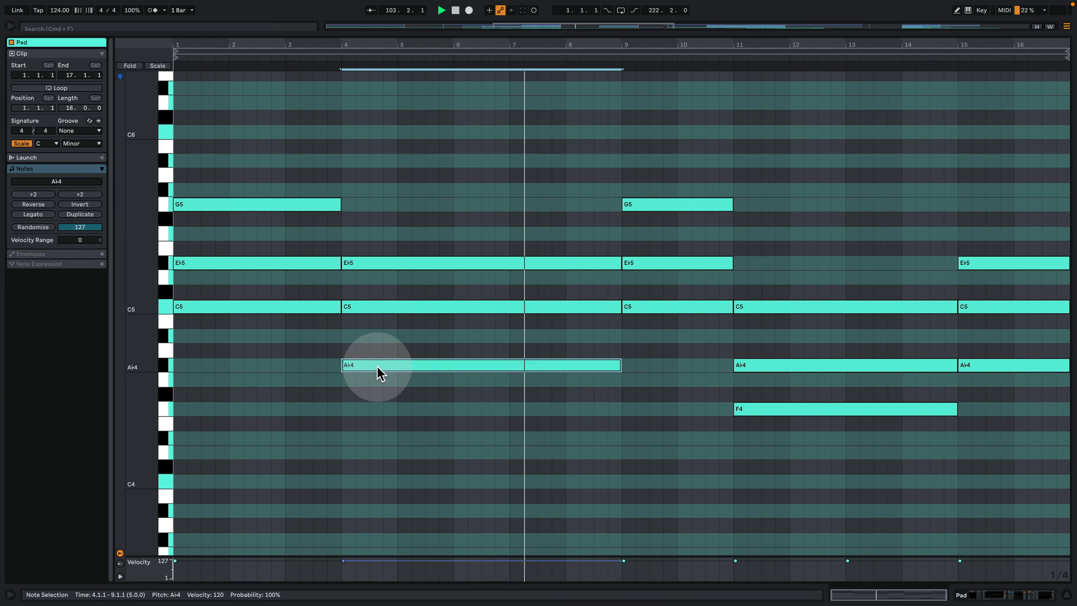
Step: Examine the second Pad clip's chords at bars 9 and 11, including their bass notes, by selecting each chord
drag(147, 291, 156, 291)
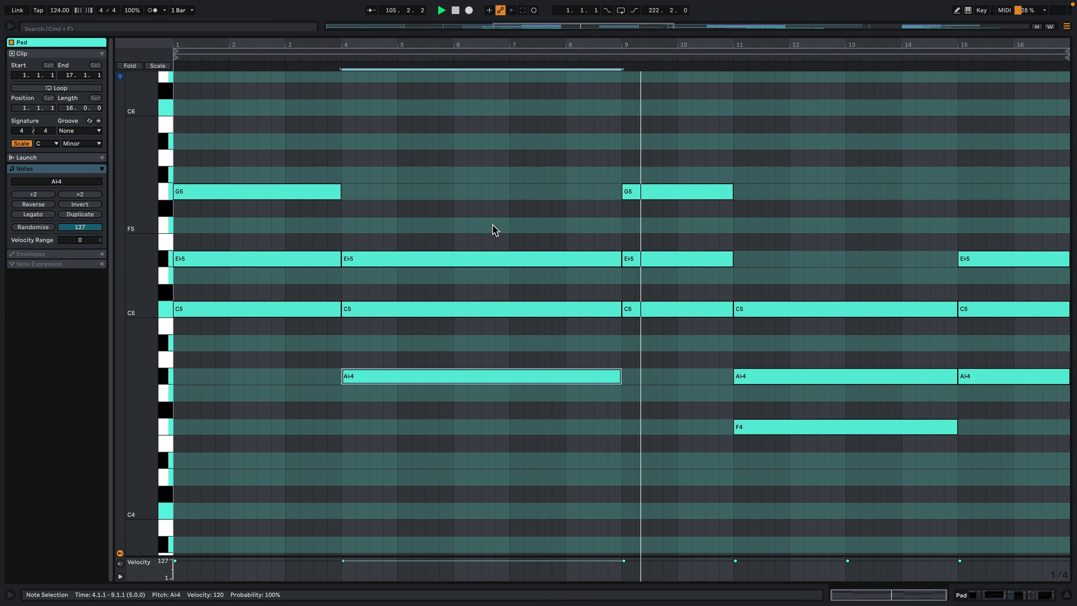
scroll(536, 305, down, 3)
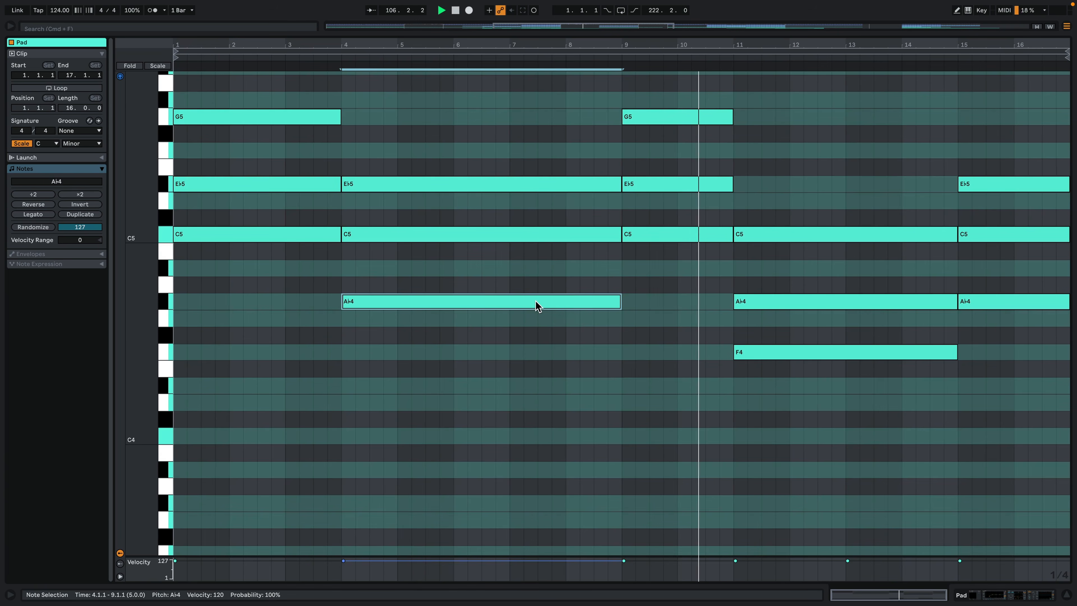
drag(144, 301, 344, 301)
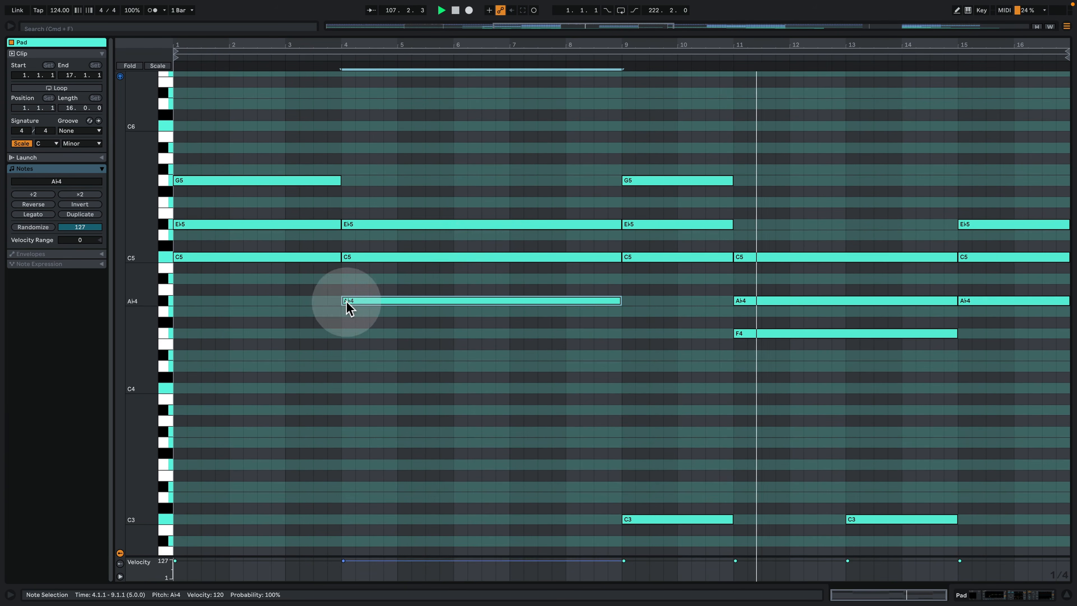
click(779, 345)
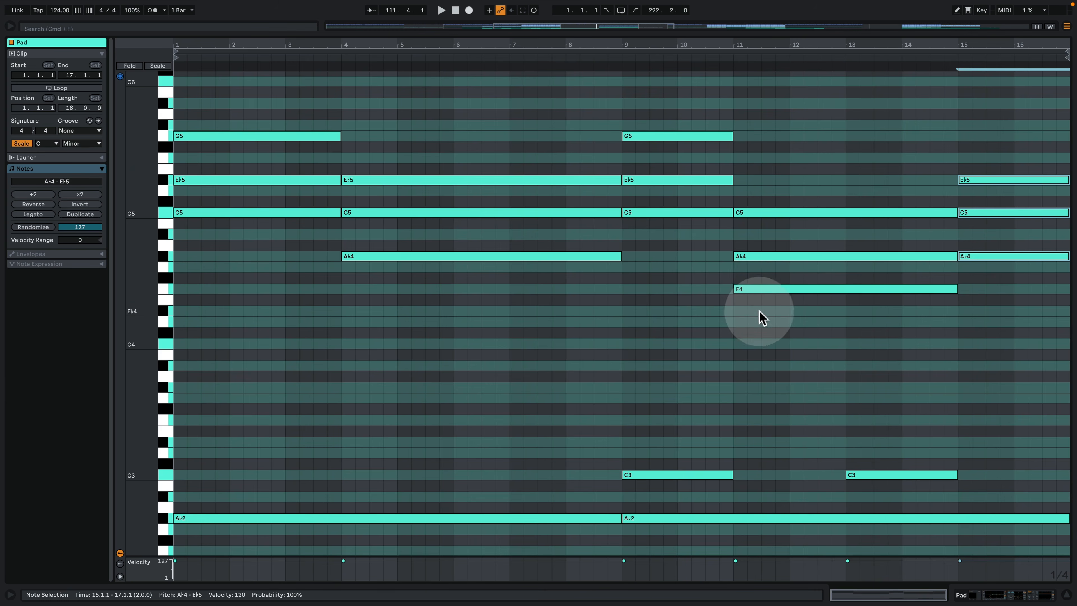
click(671, 136)
drag(651, 110, 663, 604)
drag(802, 121, 753, 603)
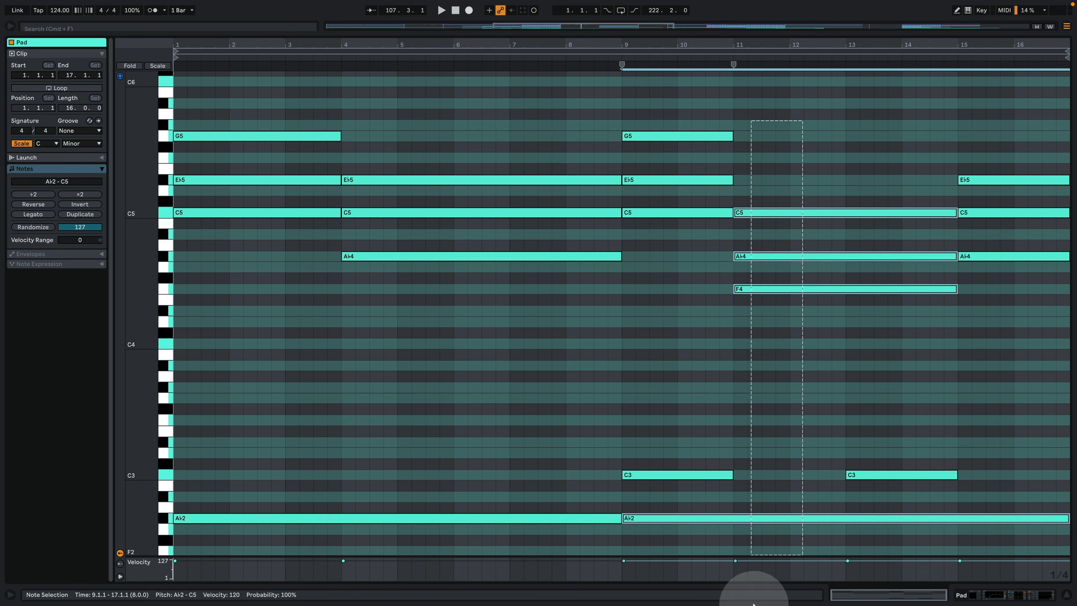
drag(786, 187, 777, 584)
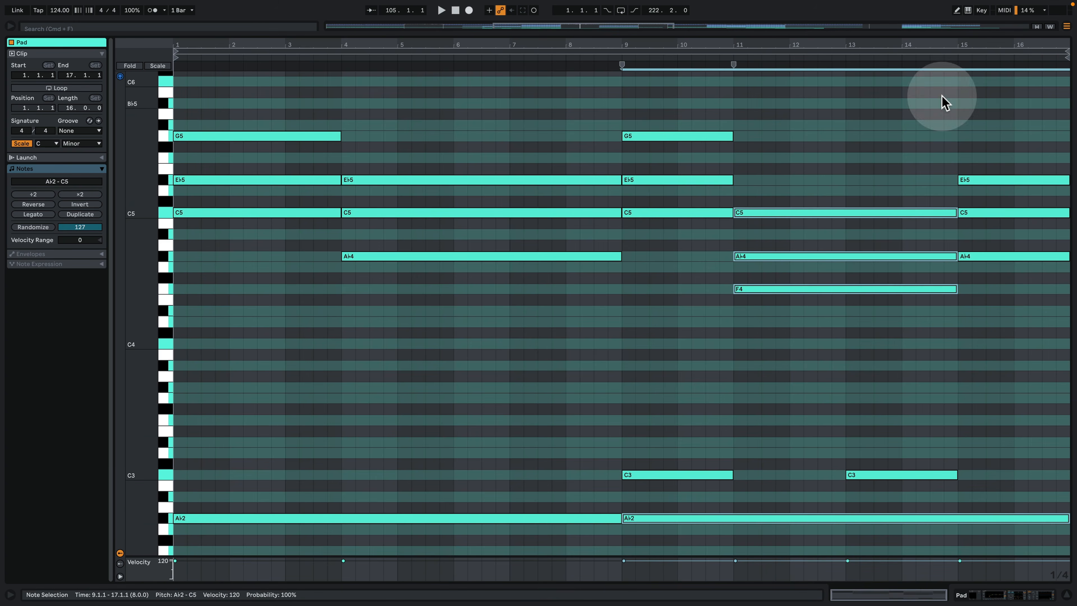
Step: Select the final chord at bar 15 with its A♭2 bass note, then select all E♭5 notes and all G5 notes
drag(996, 124, 1031, 247)
shift+click(1041, 518)
shift+click(1029, 256)
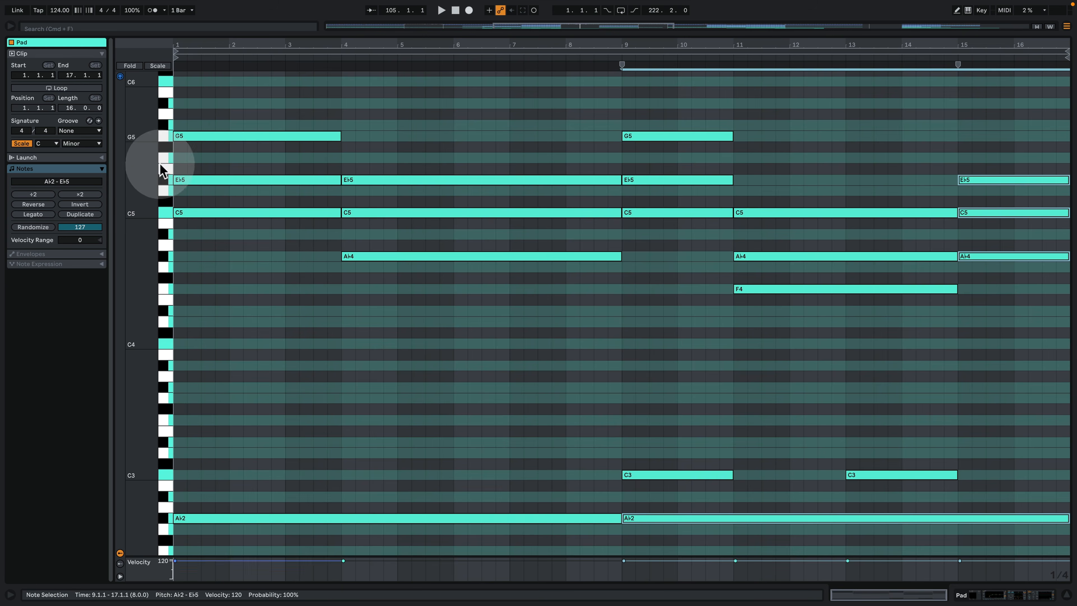
click(166, 181)
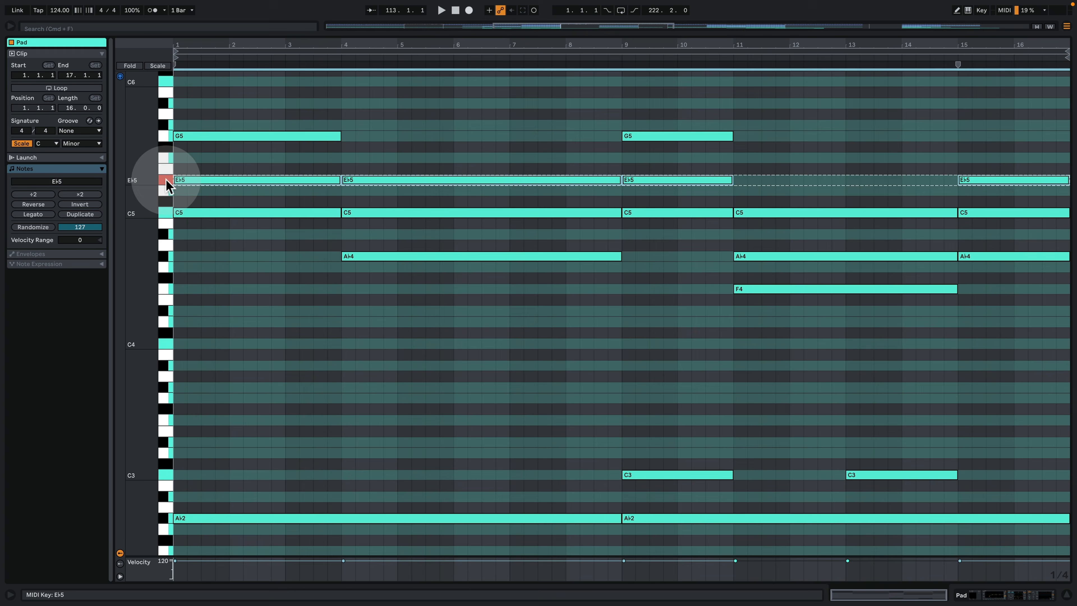
click(166, 136)
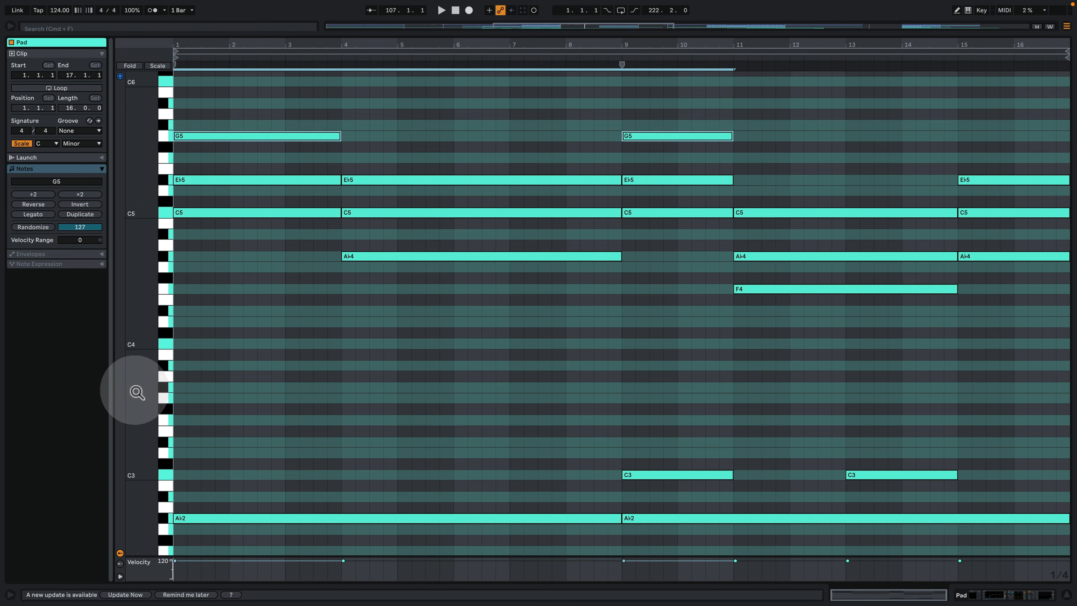
Step: Audition the soloed Pad's chord changes in the Breakdown by playing from bars 105, 107, 109 and 111
drag(137, 392, 127, 393)
drag(199, 487, 269, 487)
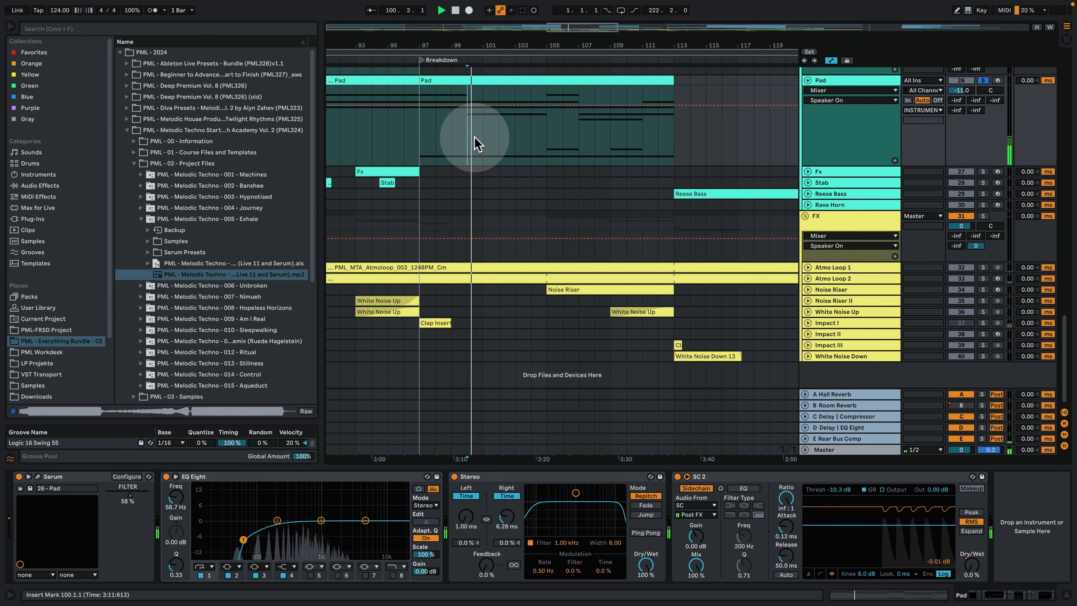
click(547, 131)
key(space)
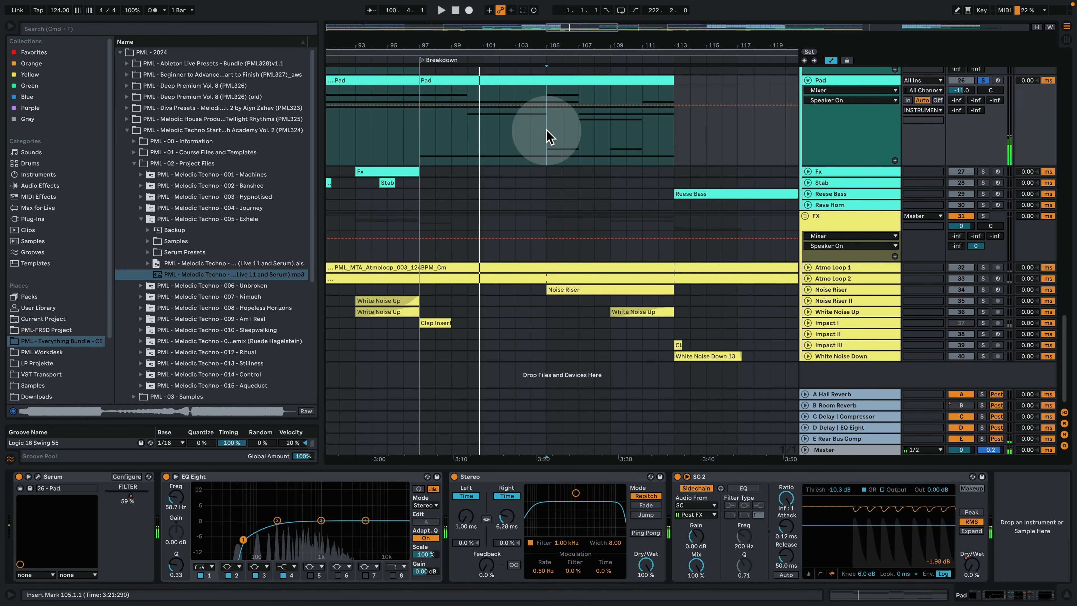
key(space)
click(581, 136)
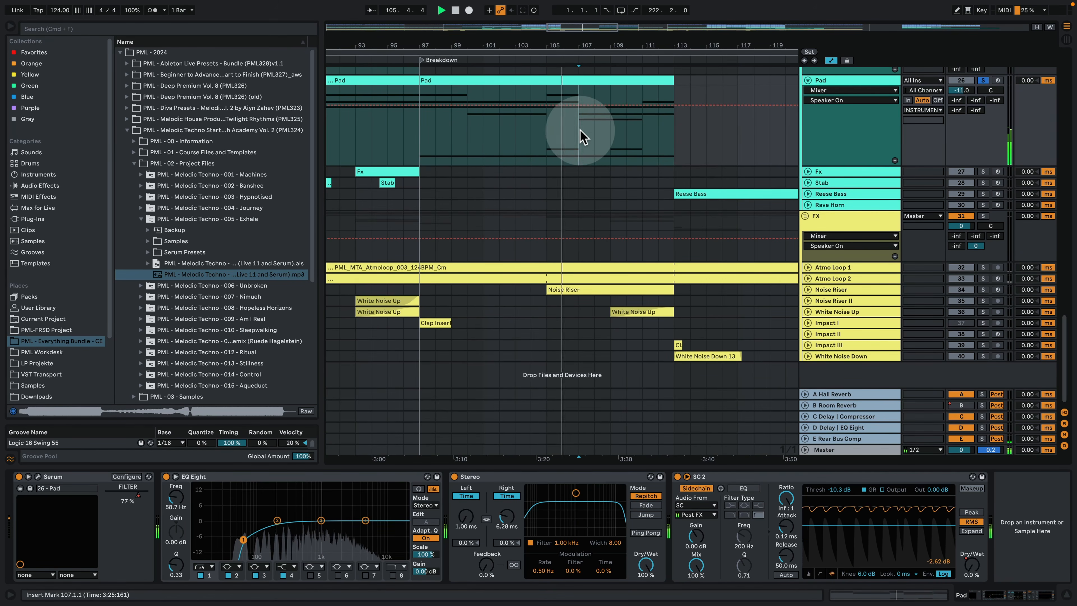
click(610, 136)
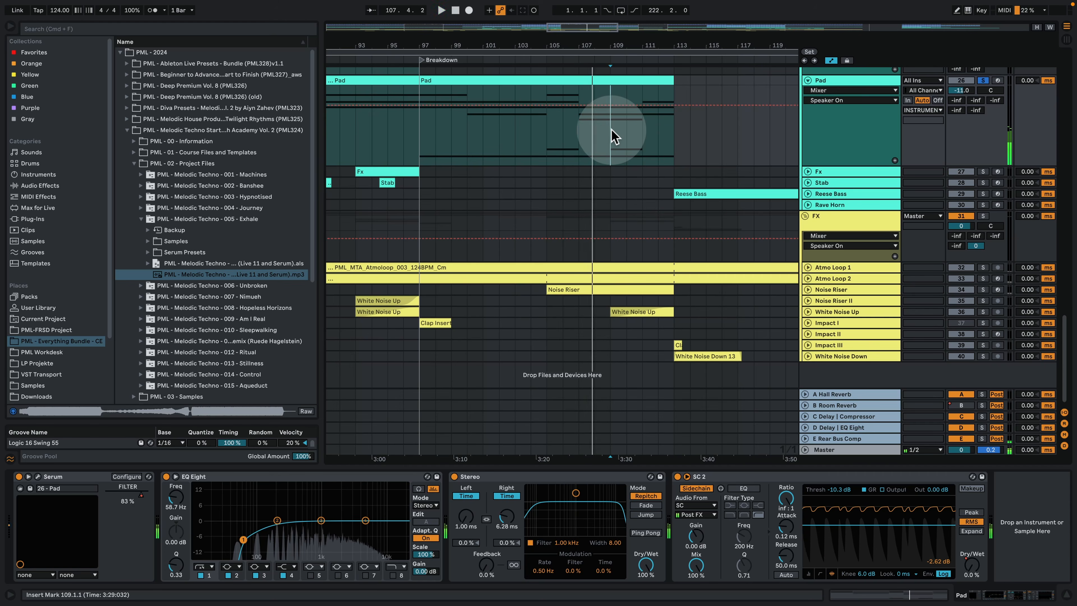
click(643, 132)
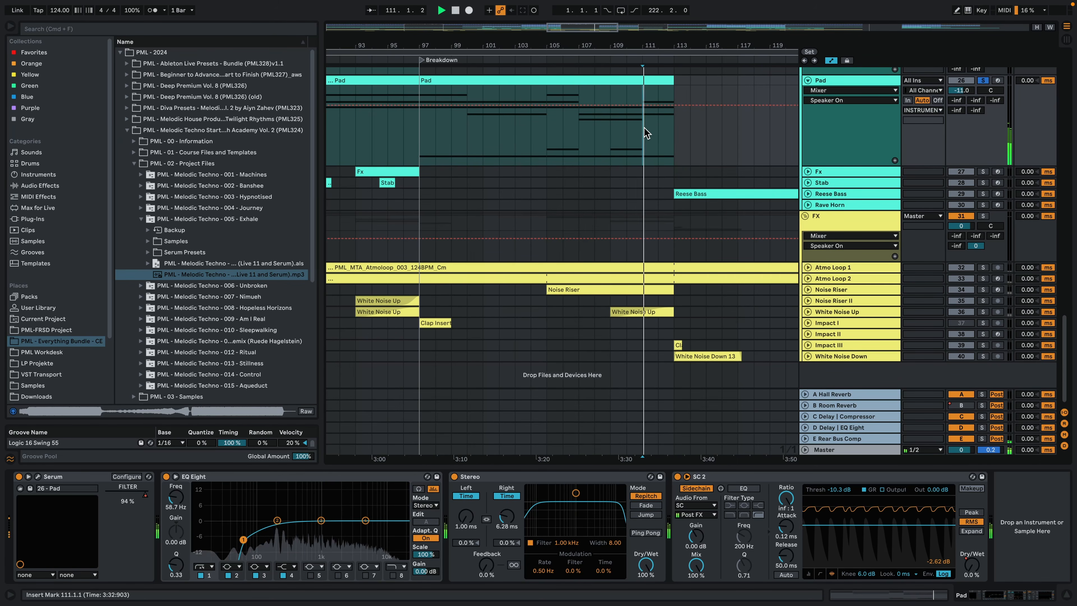
key(space)
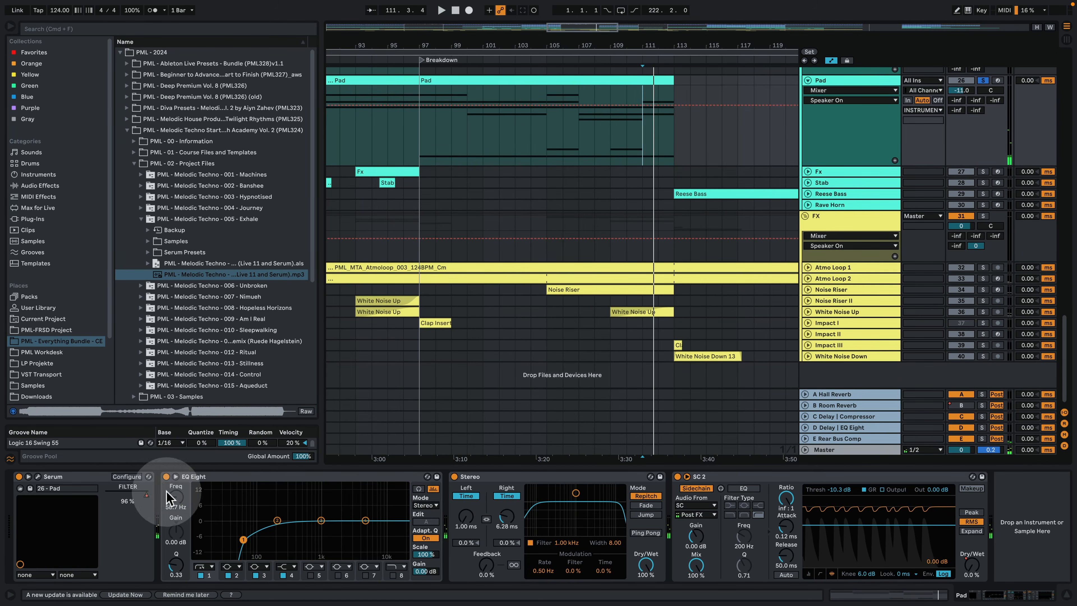
Step: Show the Pad track's Serum FILTER automation and view it across the wider arrangement
click(841, 90)
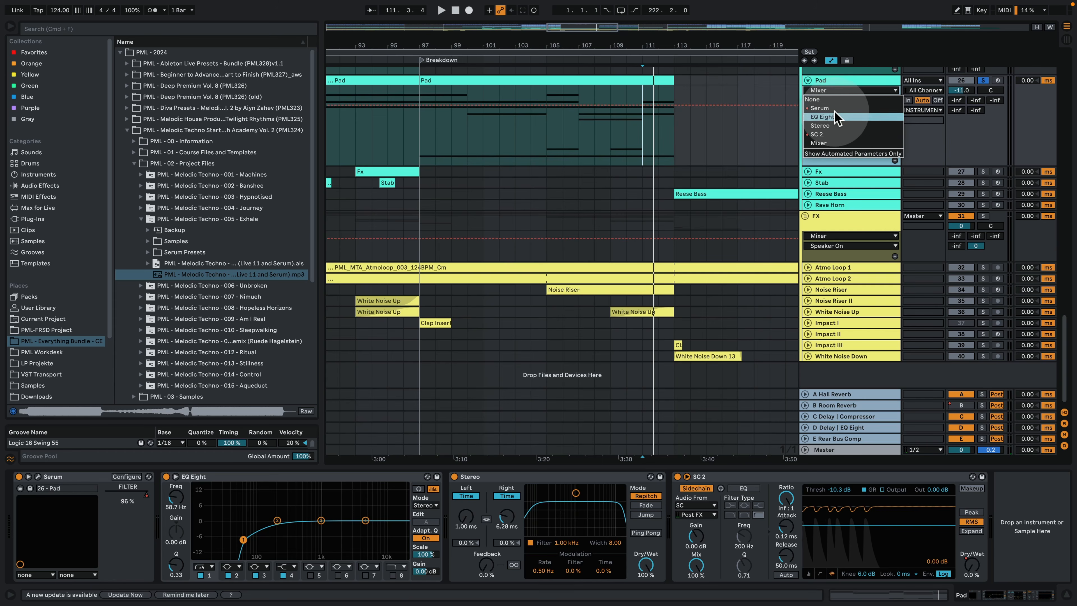
click(820, 108)
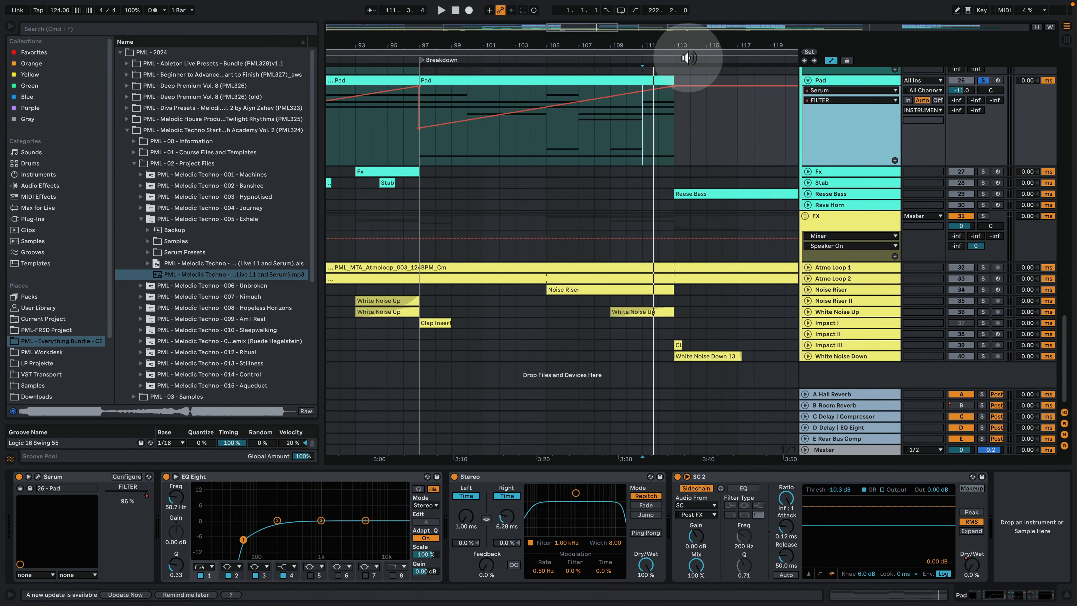
drag(690, 50, 633, 11)
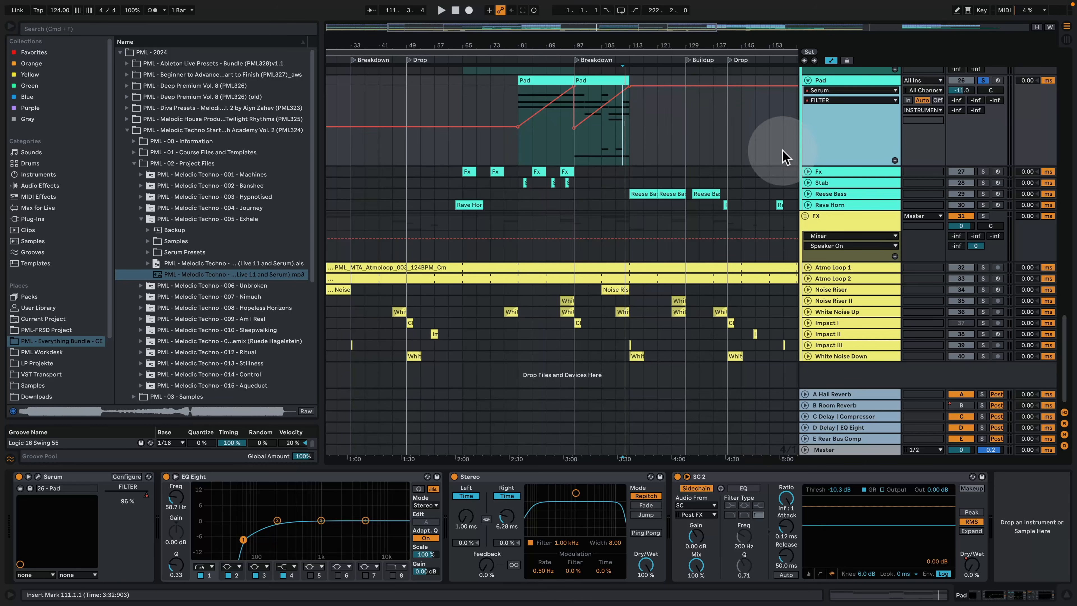
Step: Expand the Fx track, solo it and play its clip before the Breakdown from bar 94.3
click(808, 178)
click(808, 171)
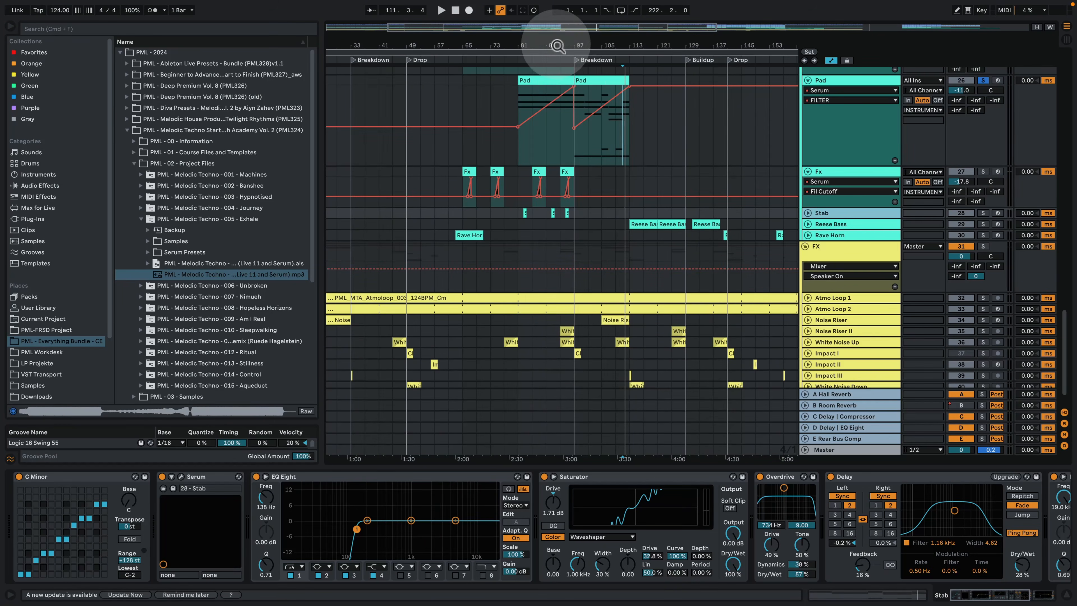
drag(556, 45, 556, 111)
click(626, 186)
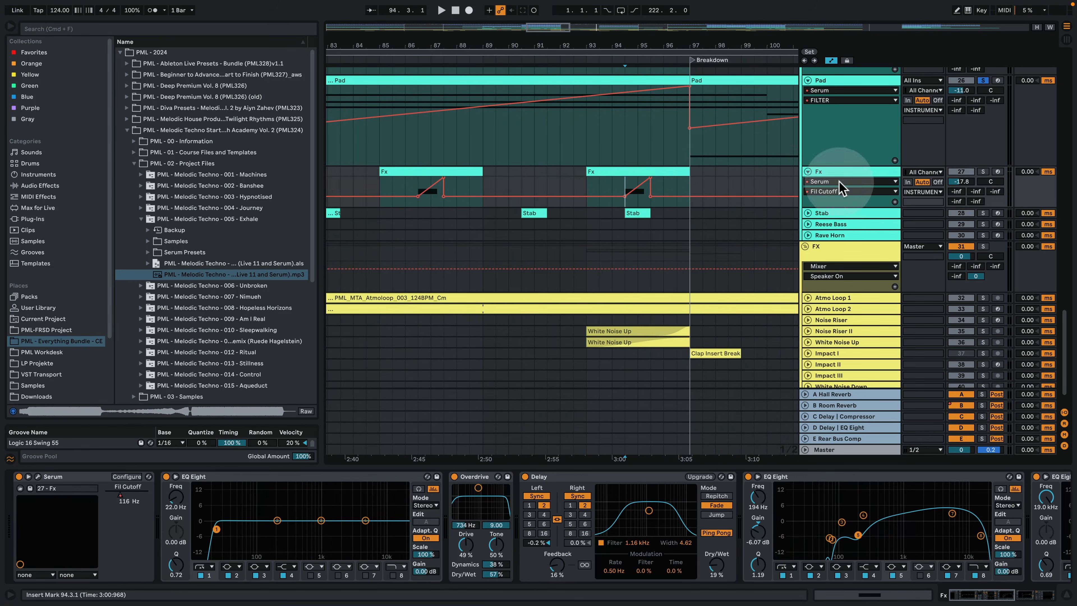
click(983, 172)
key(space)
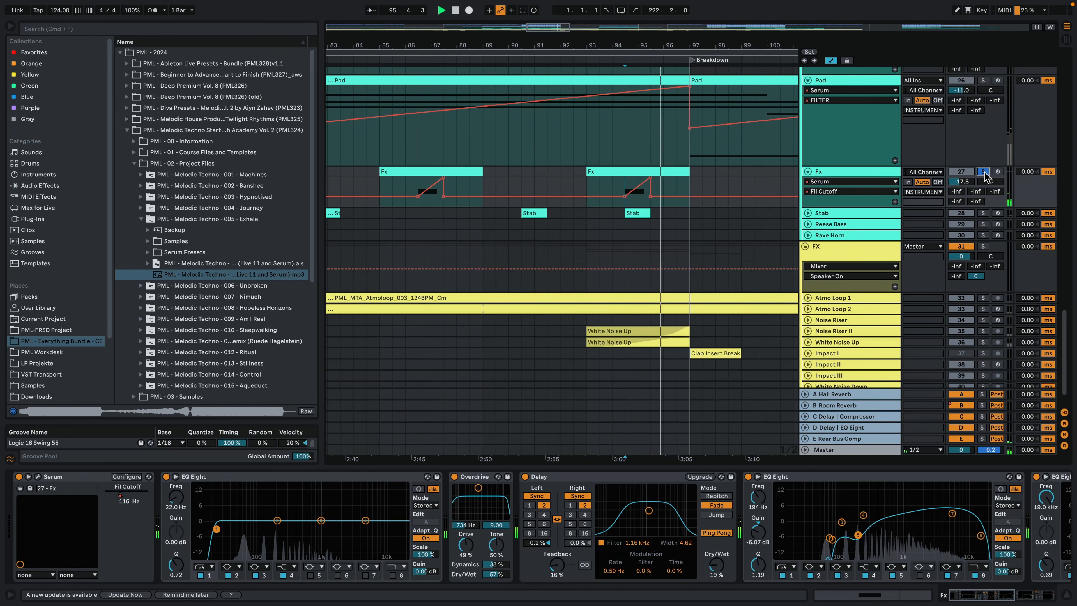
Step: Open the Fx track's Serum patch, examine its filter during playback, and close the patch window
click(38, 477)
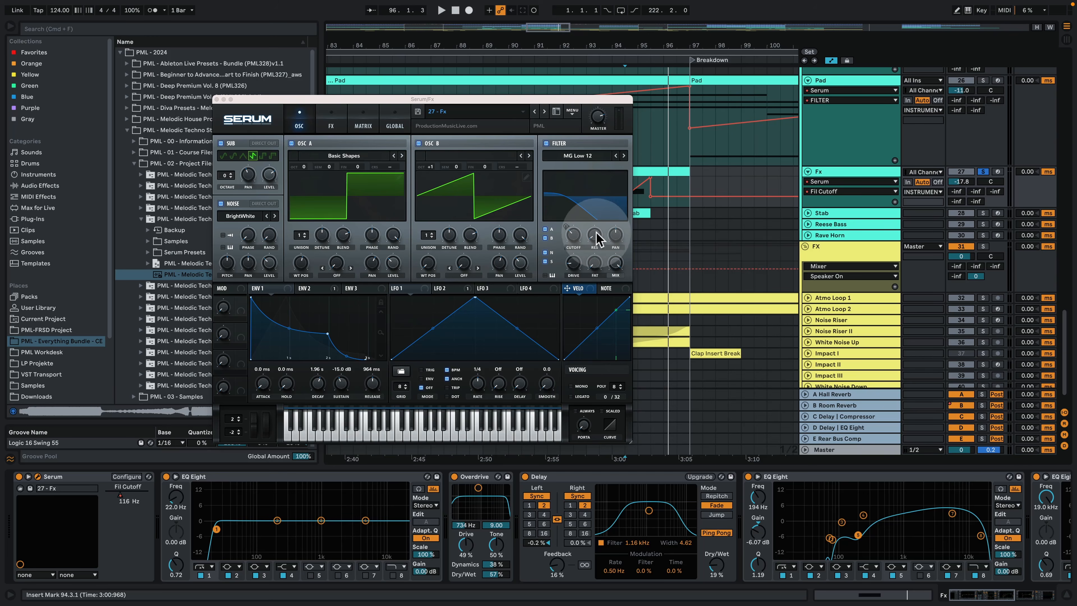
key(space)
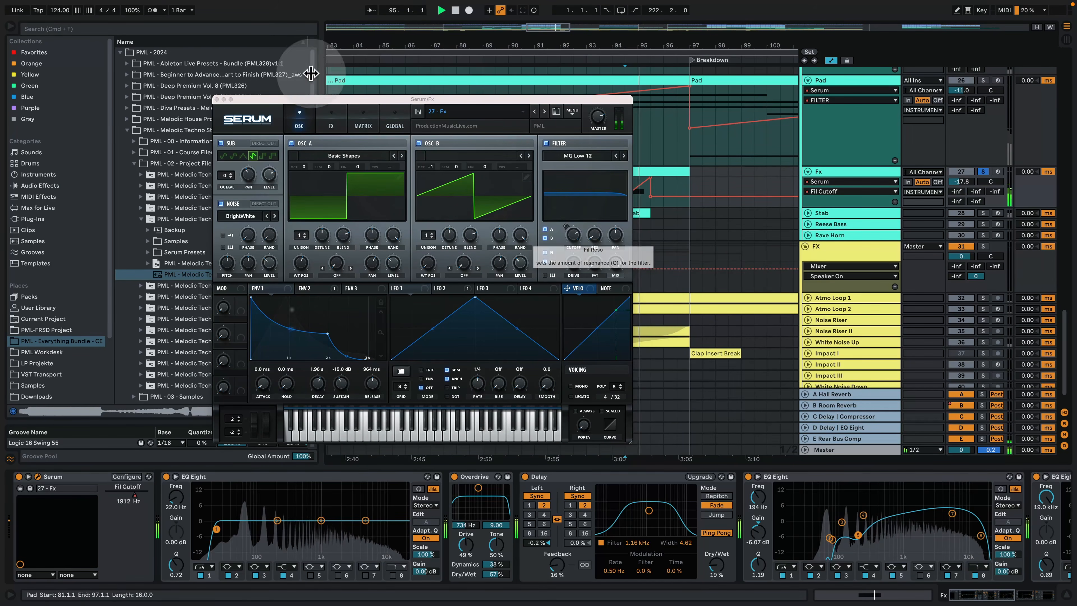
click(226, 100)
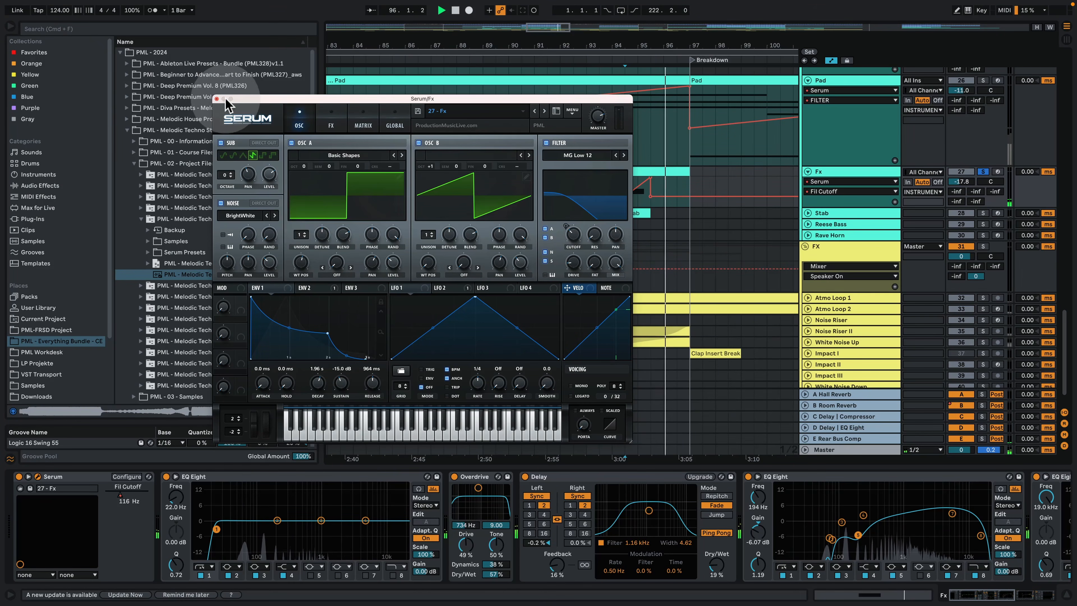
click(216, 98)
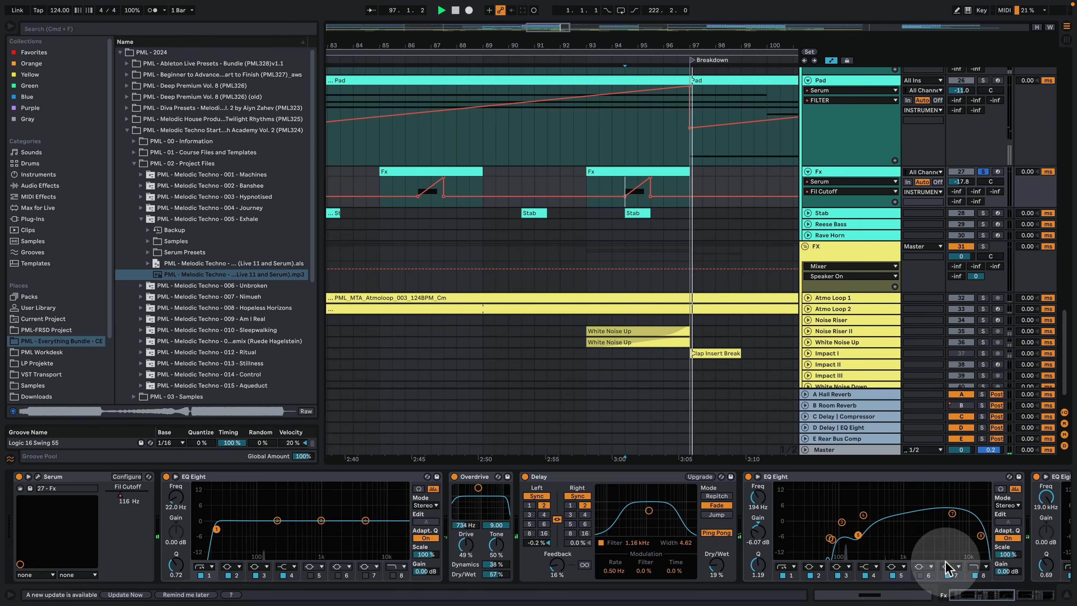
Step: Expand the Stab track, solo it and play the clip before the Breakdown from bar 94.4.3
drag(638, 45, 567, 17)
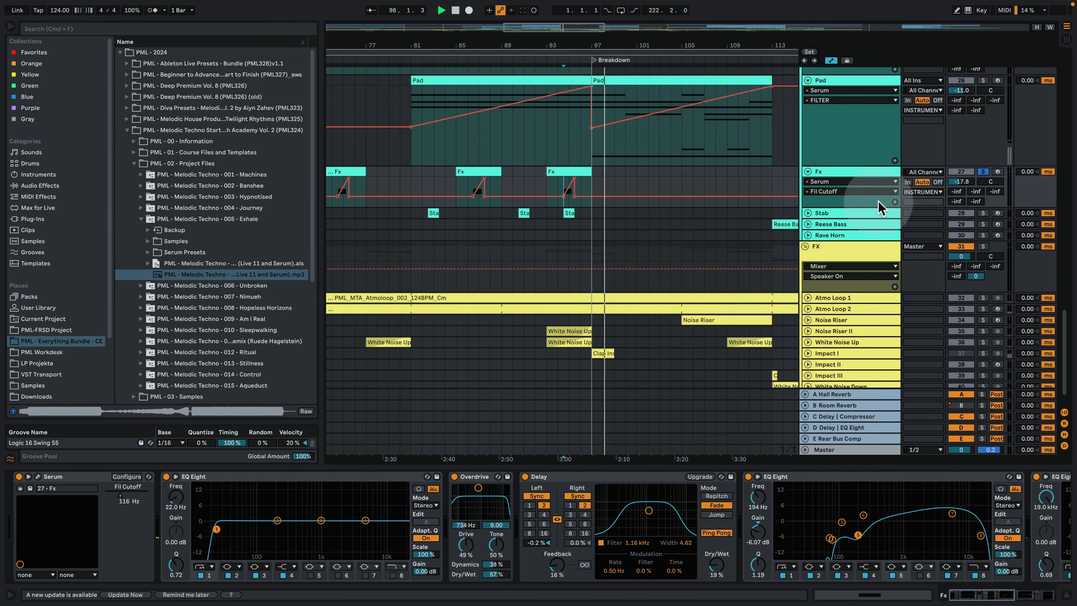
click(808, 213)
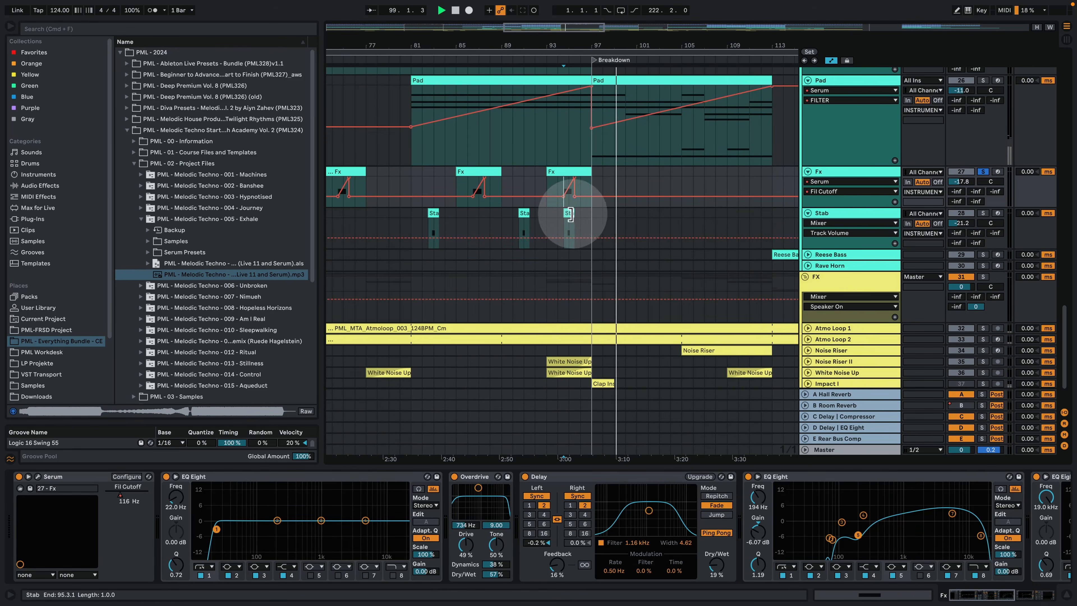
click(570, 222)
drag(569, 45, 569, 81)
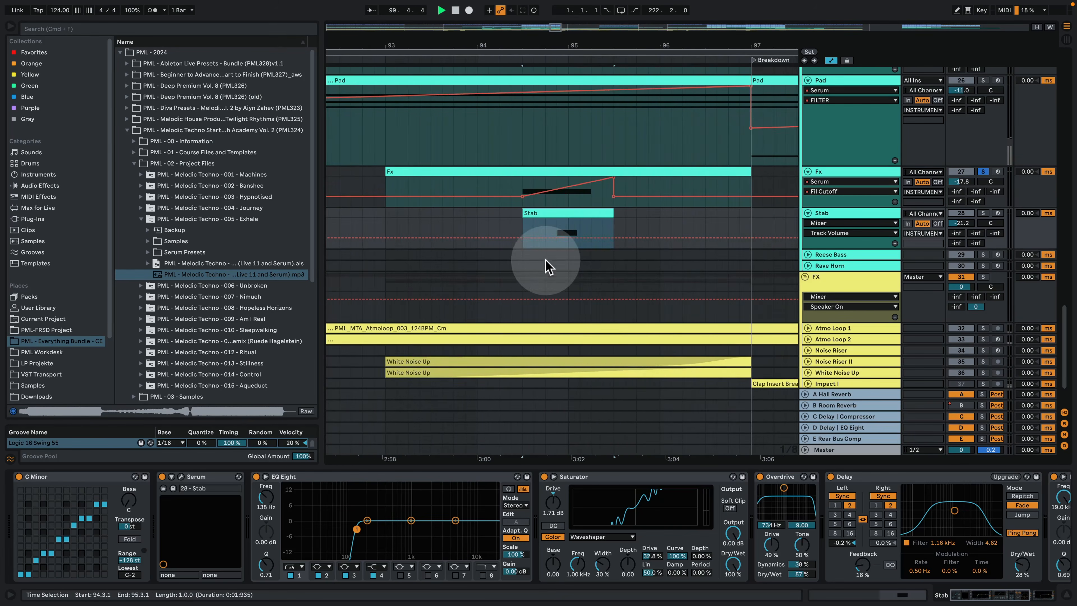
click(553, 222)
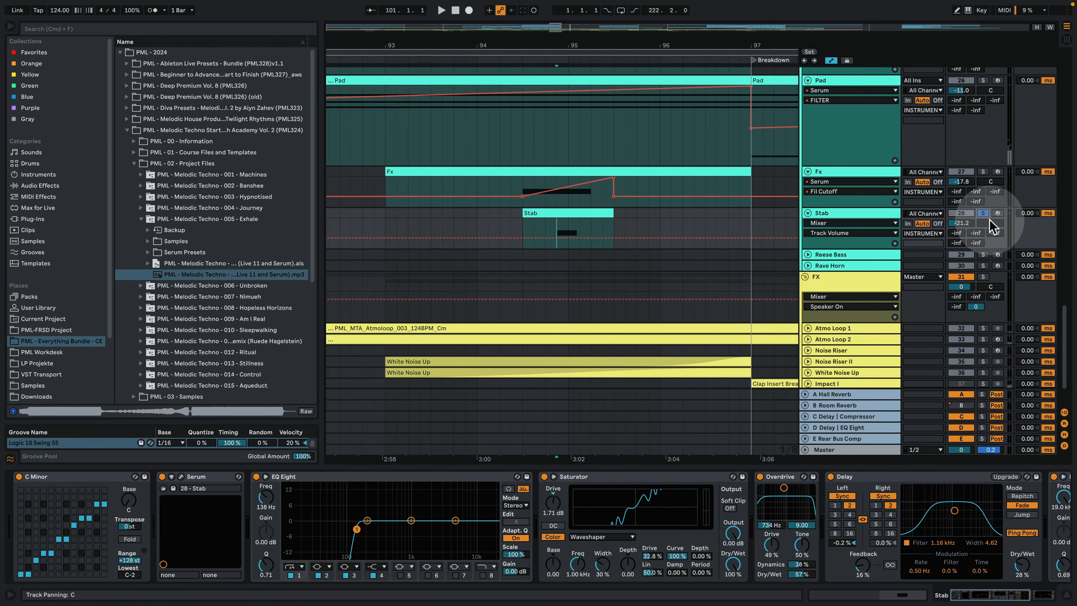
key(space)
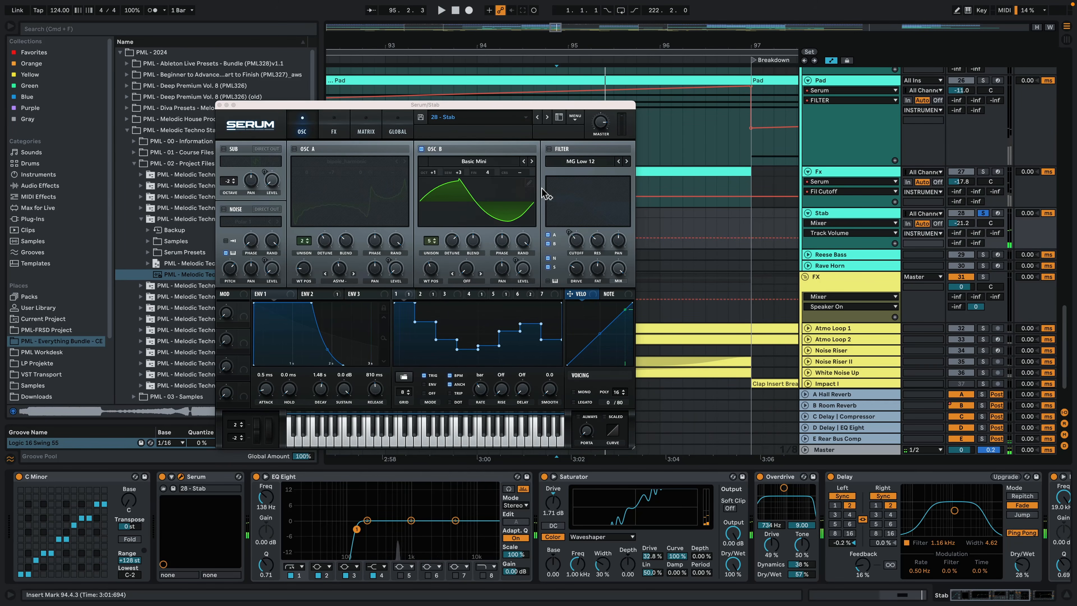
Step: Audition the Stab's Serum patch with its Distortion effect bypassed, return to the oscillators and close the patch window
click(332, 129)
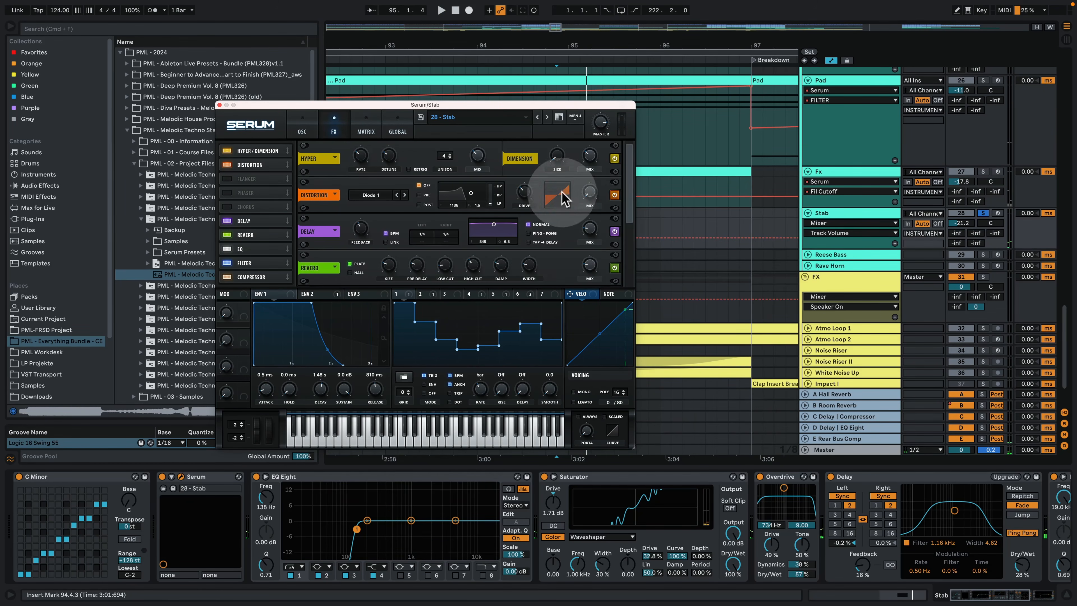
key(space)
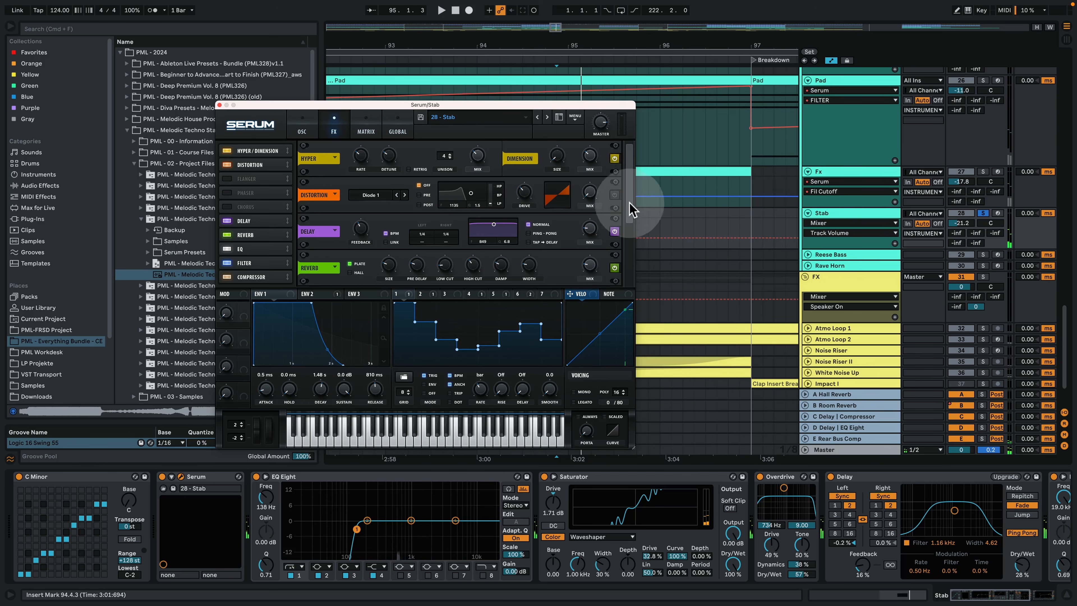
click(606, 194)
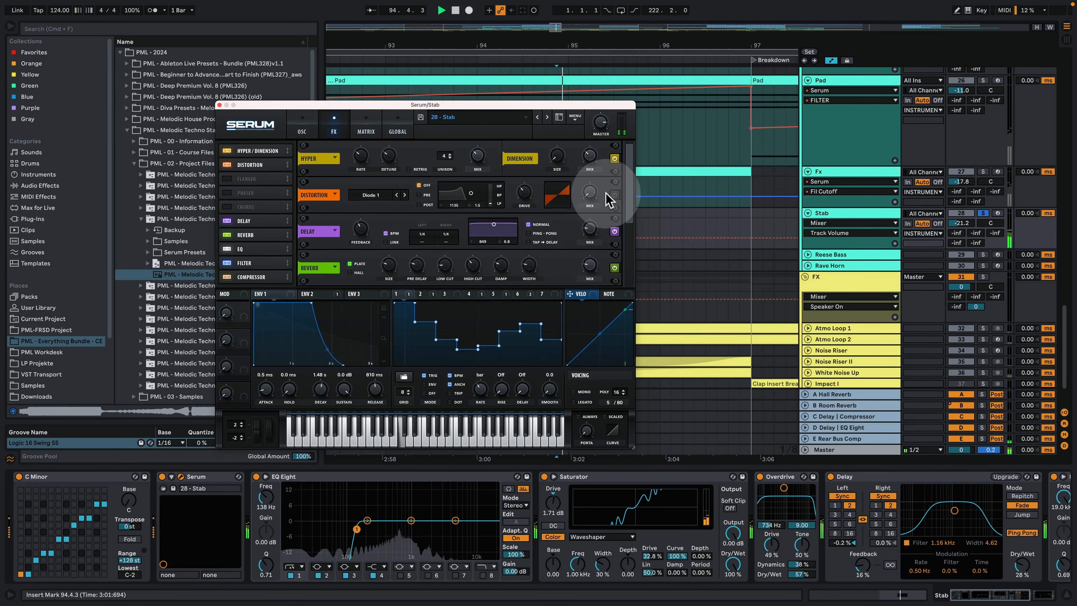
click(302, 129)
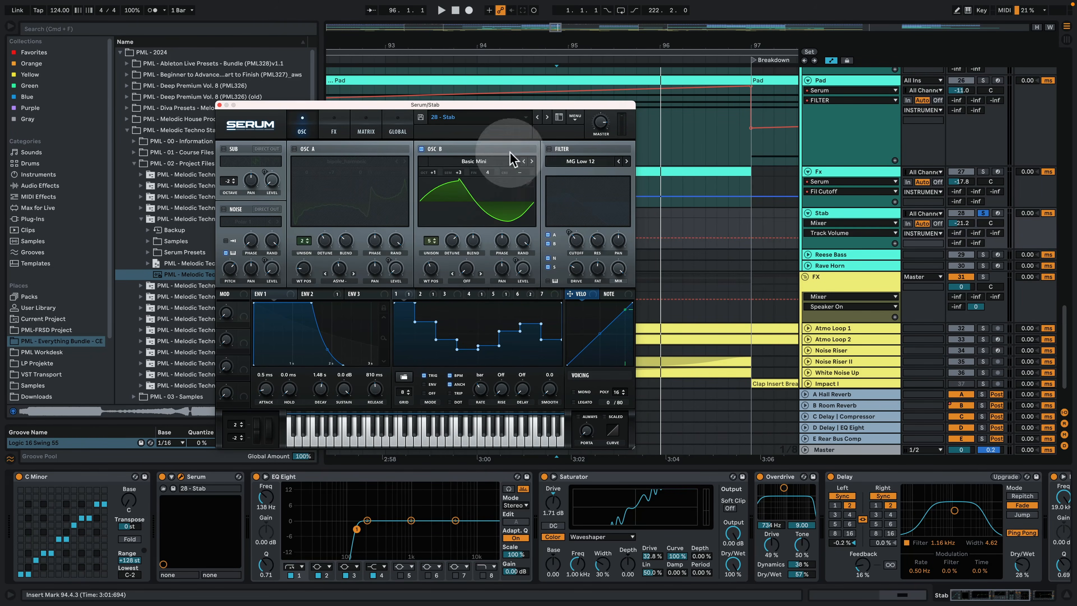
click(219, 105)
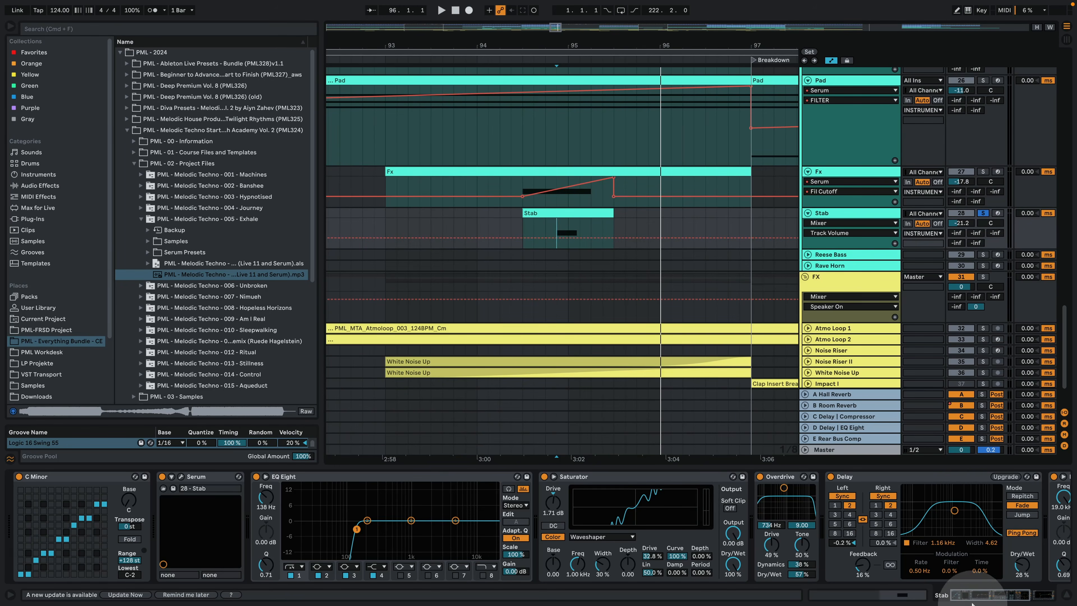
Step: Compare the Stab with Saturator and Overdrive bypassed, re-enabling Overdrive first and Saturator second while replaying the clip
click(974, 598)
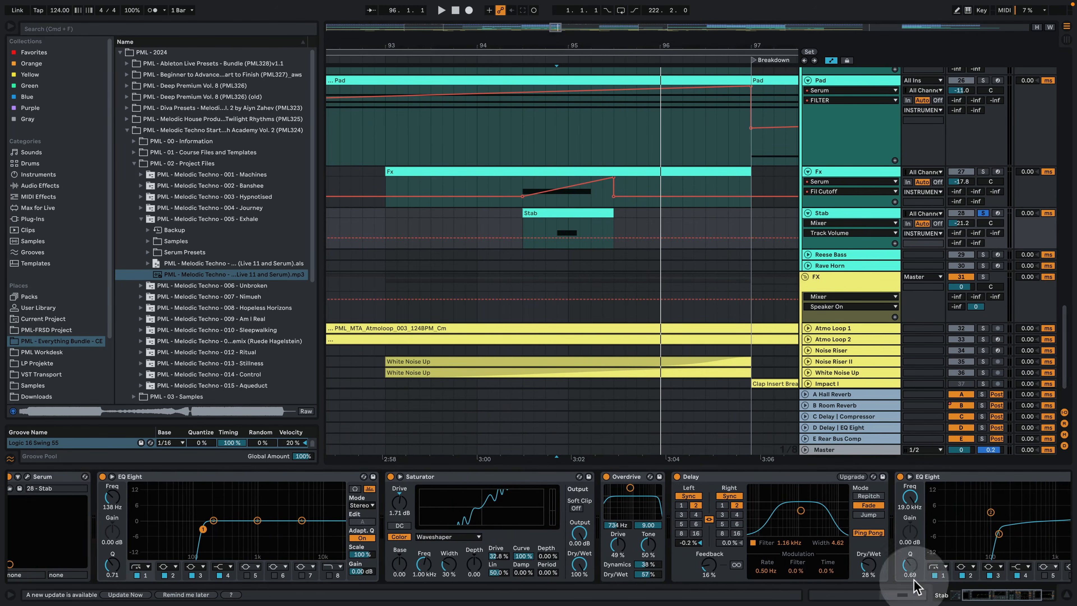
click(391, 476)
key(space)
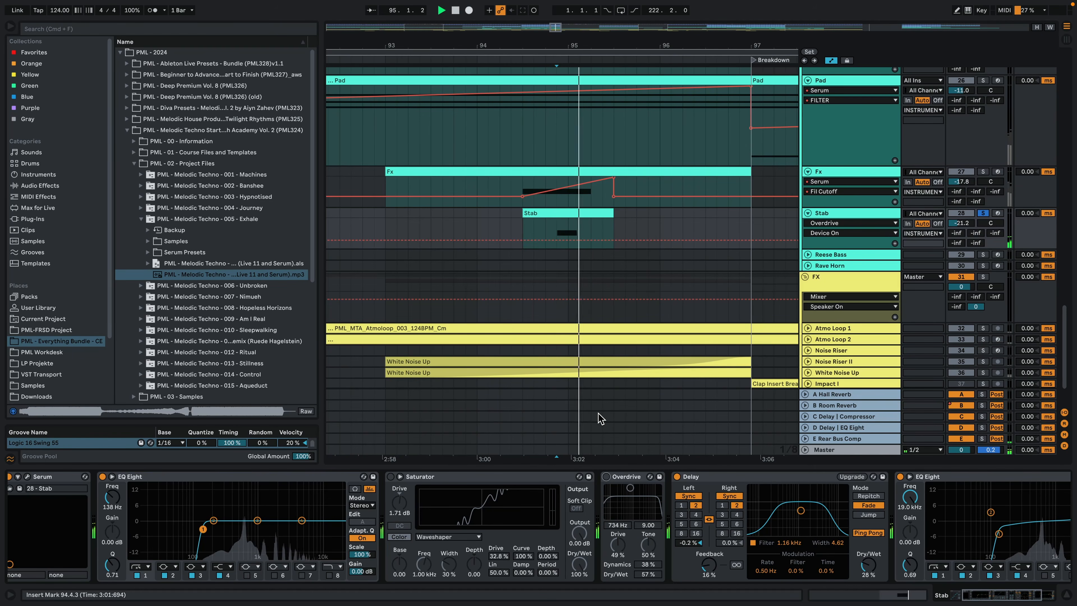
click(606, 477)
key(space)
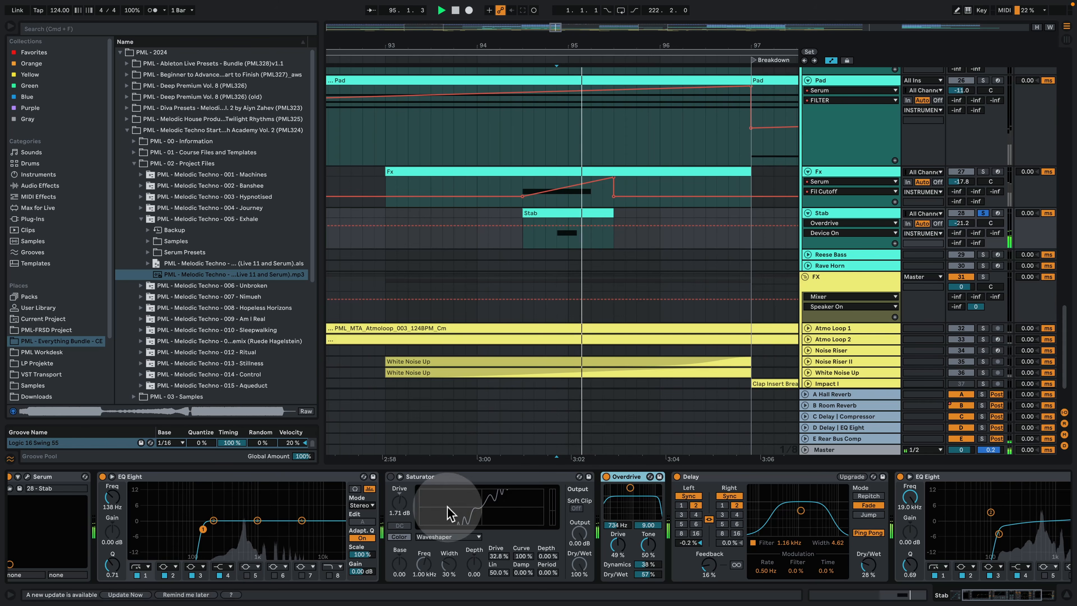
click(390, 477)
key(space)
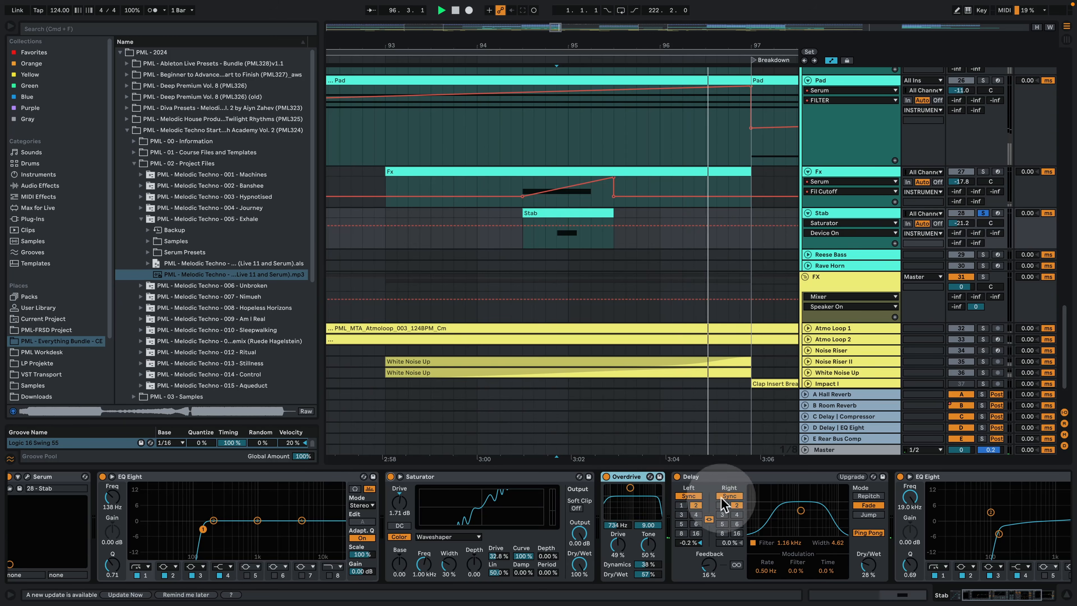
key(space)
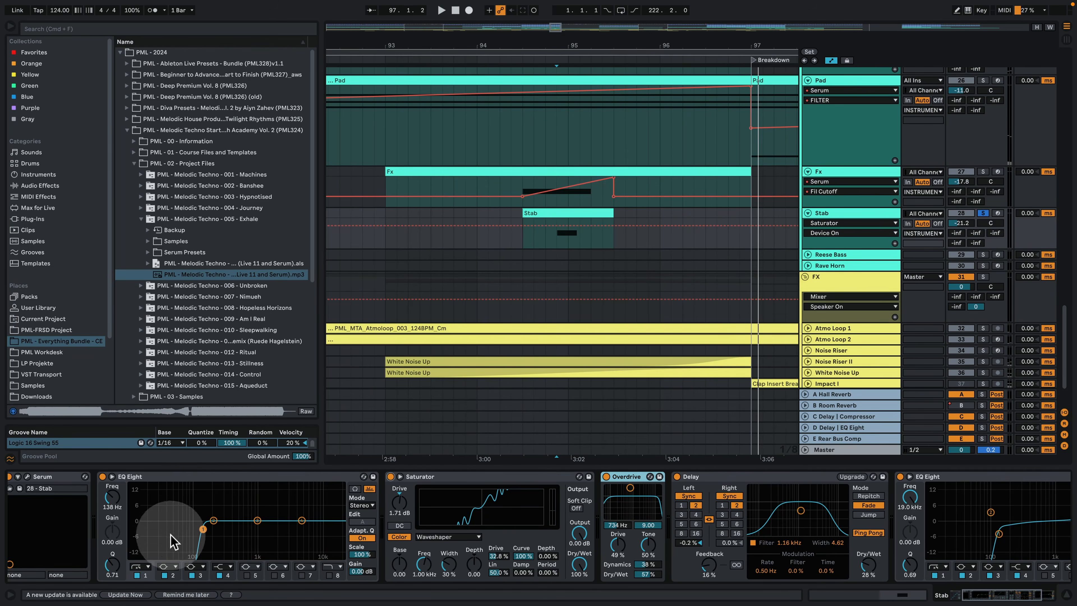
click(1012, 594)
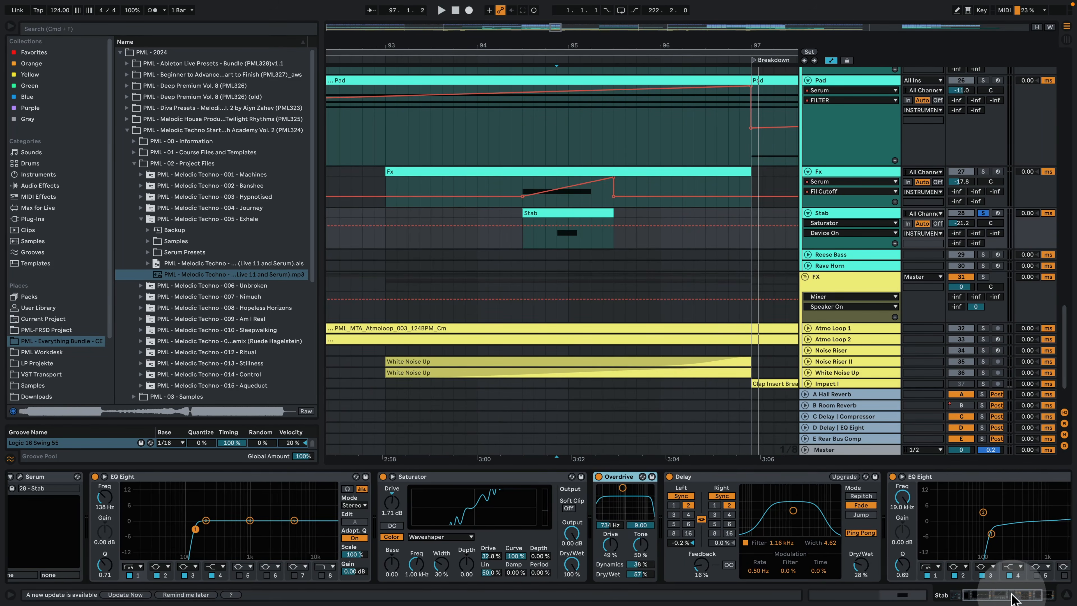
click(1011, 598)
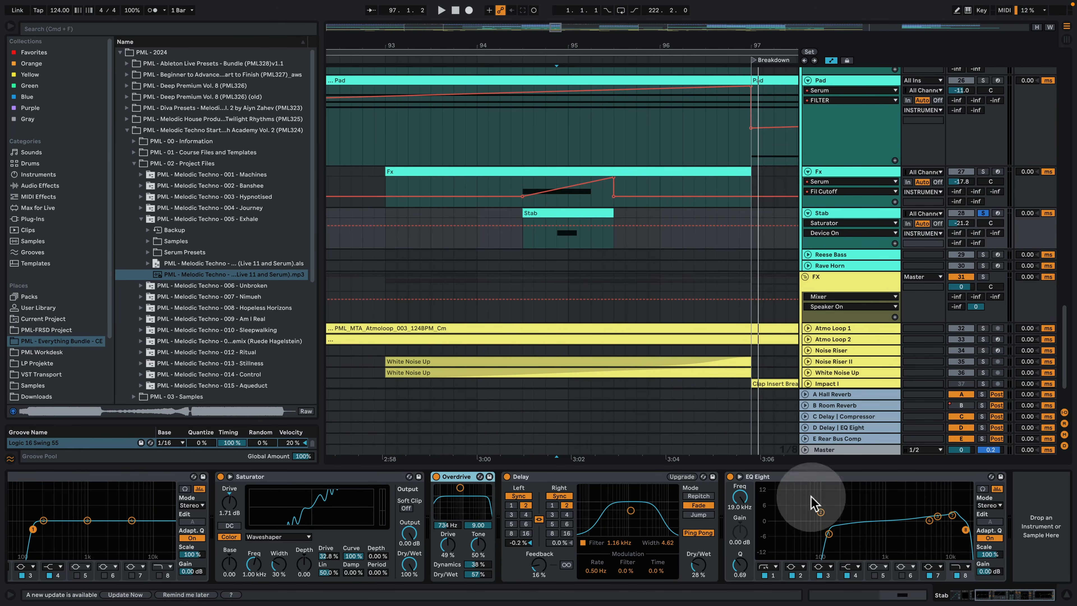
key(space)
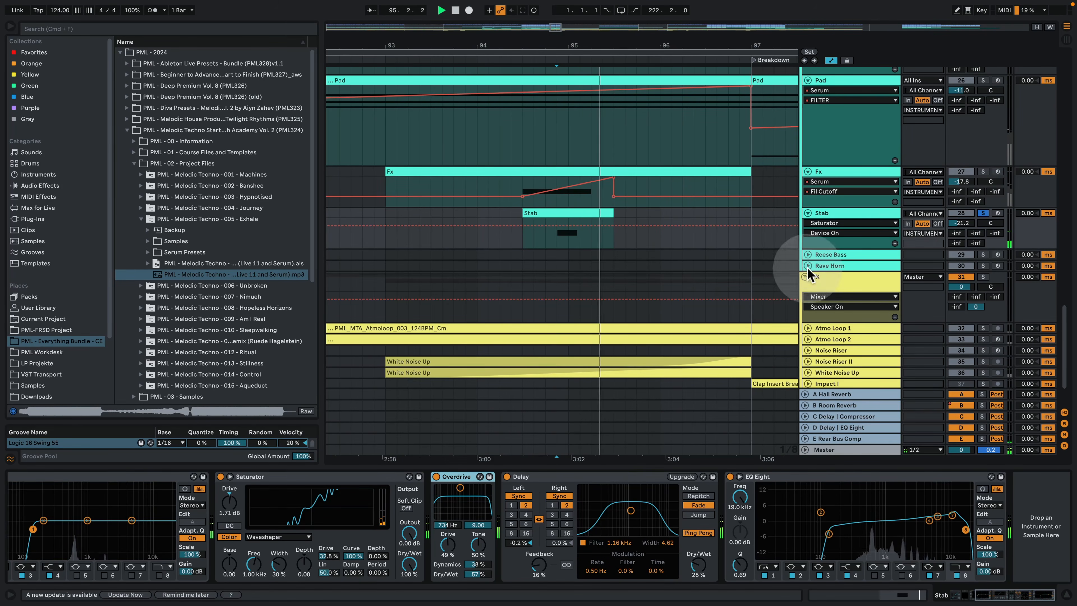
key(space)
drag(584, 46, 458, 5)
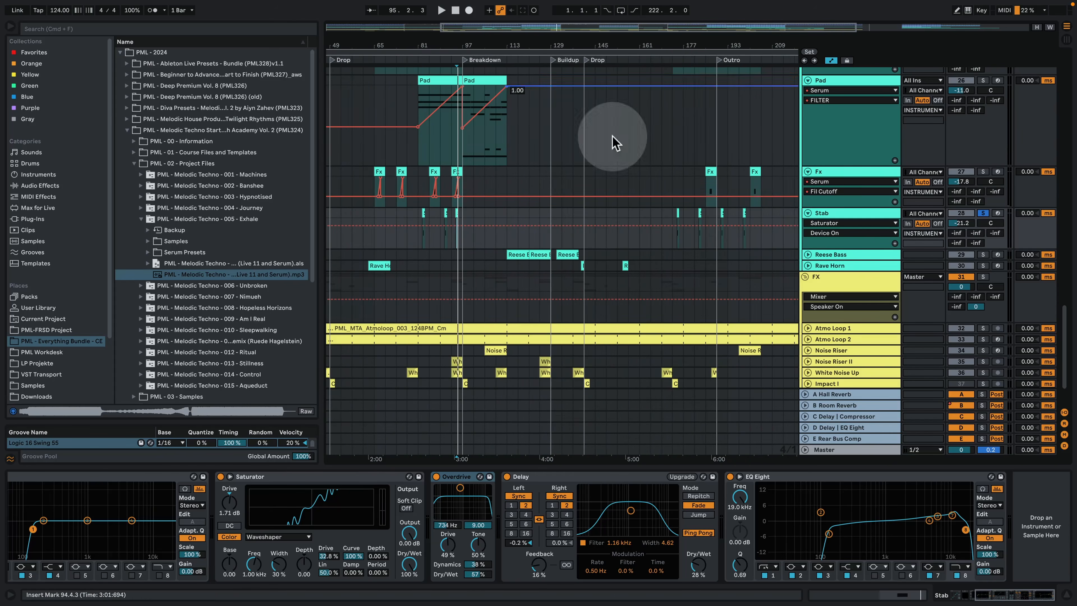
Step: Play the arrangement from bar 173, then from bar 182, to hear the Stab in the second drop
click(674, 219)
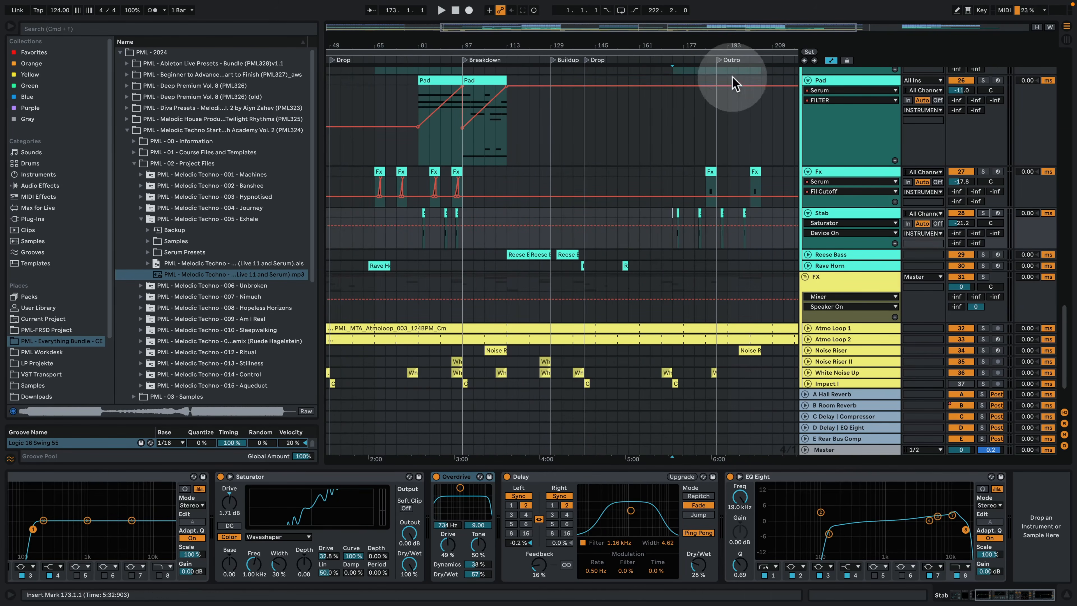
key(space)
drag(709, 39, 625, 209)
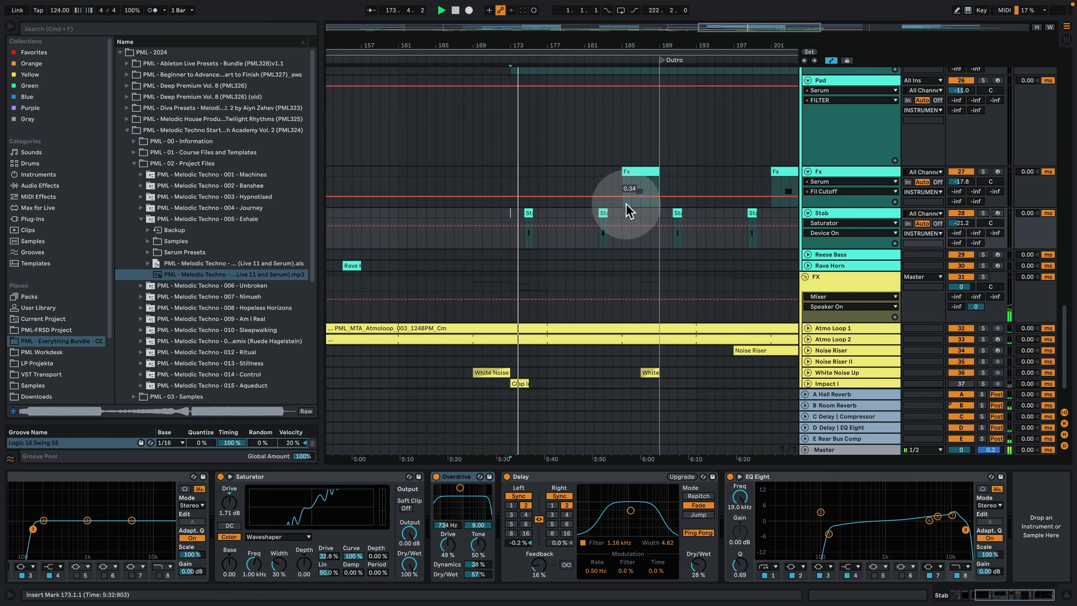
drag(527, 43, 526, 106)
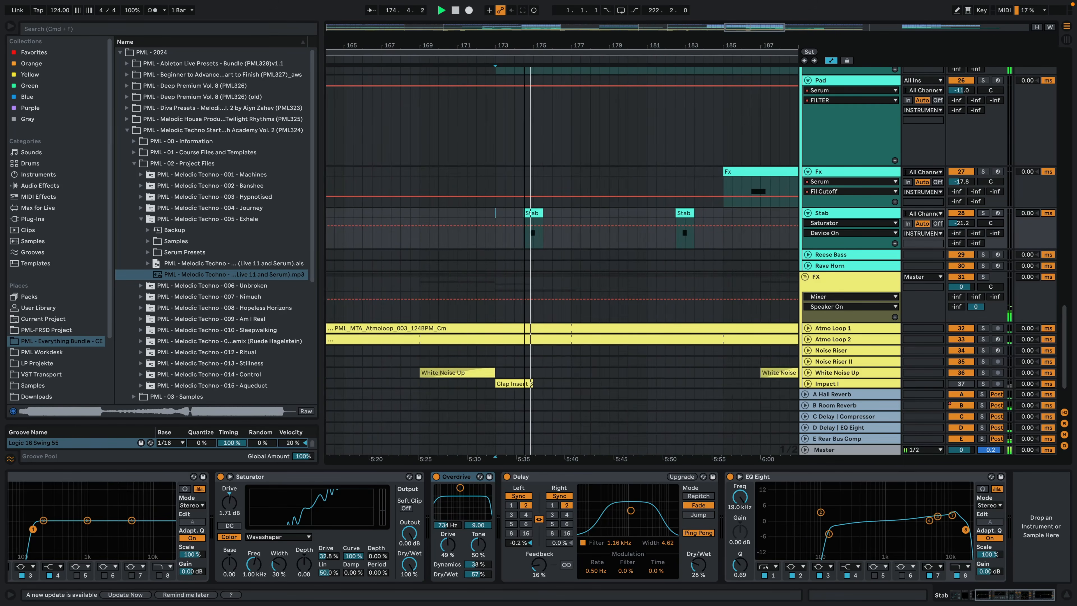
click(678, 174)
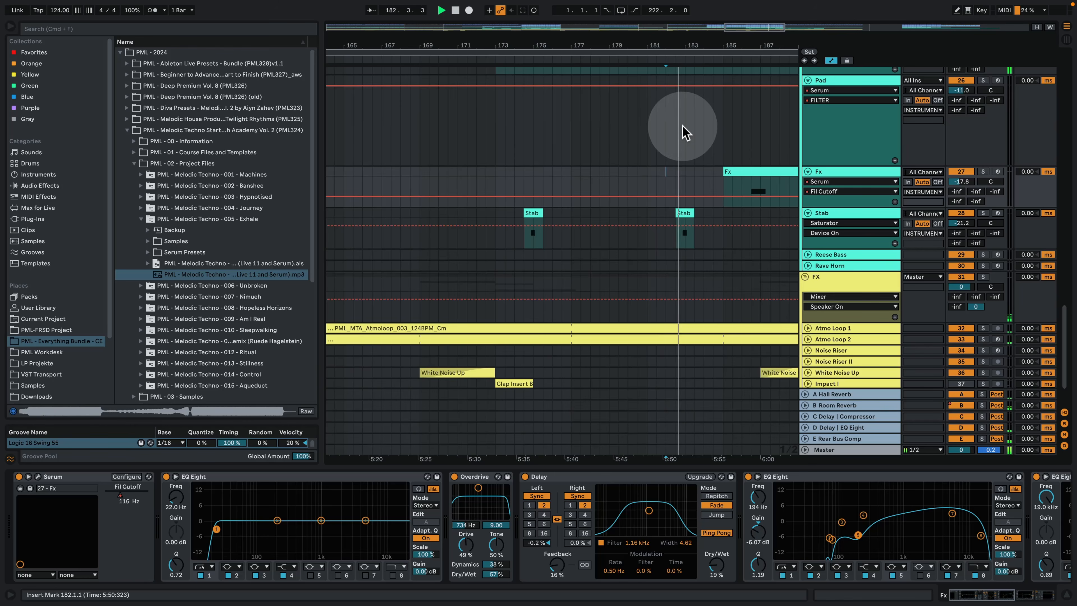
Step: Open a Stab clip of the second drop and examine its MIDI note, then return to the track's devices
drag(697, 42, 695, 17)
double_click(619, 213)
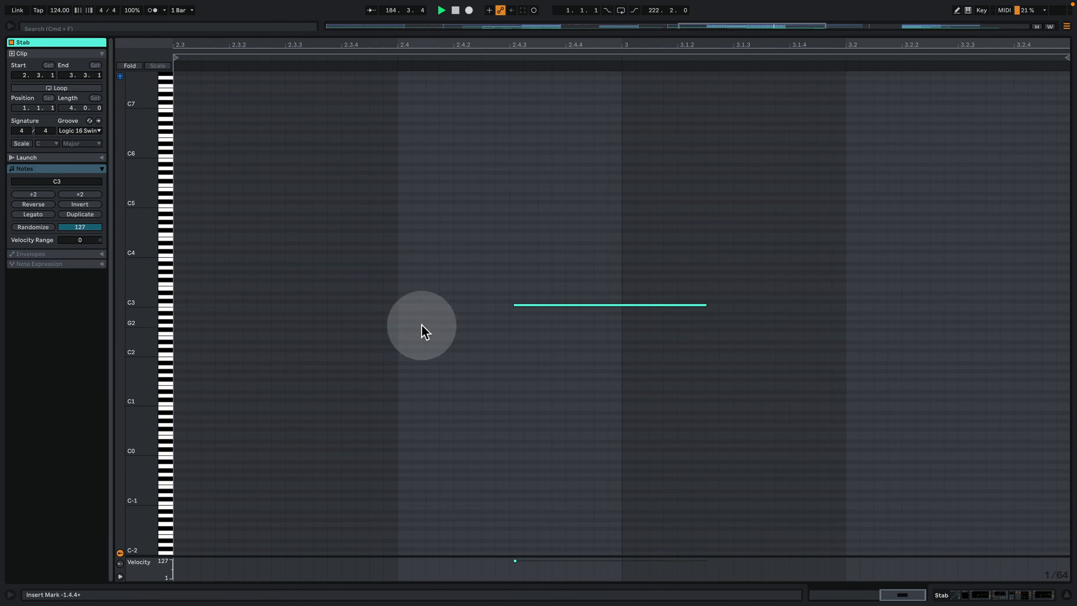
drag(150, 308, 187, 311)
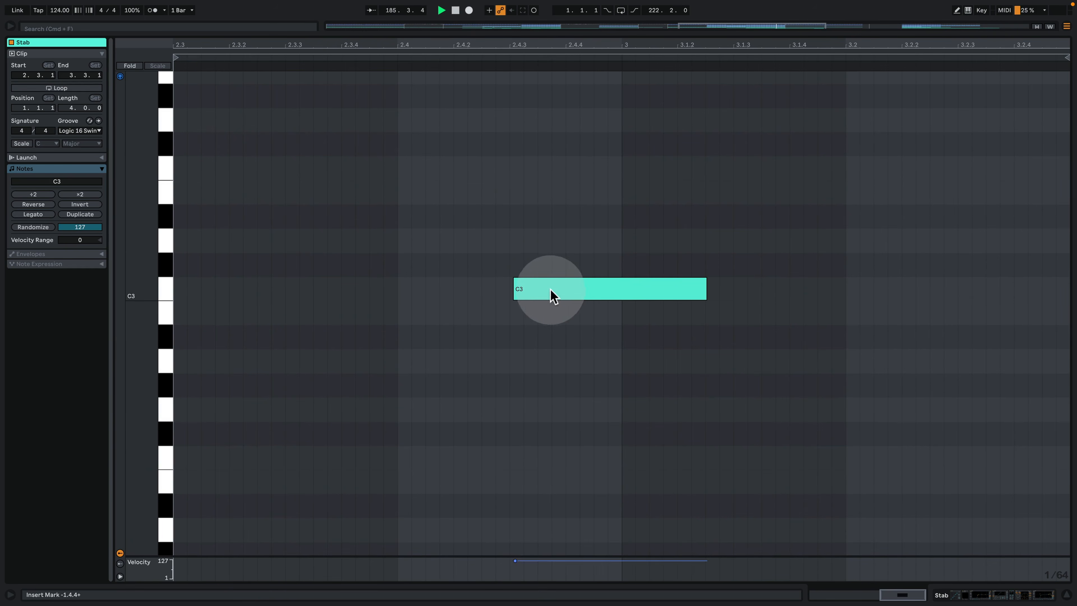
click(968, 592)
Step: Play the Stab section while examining the Stab track's Serum settings, then close the synth window and stop playback
drag(680, 43, 679, 20)
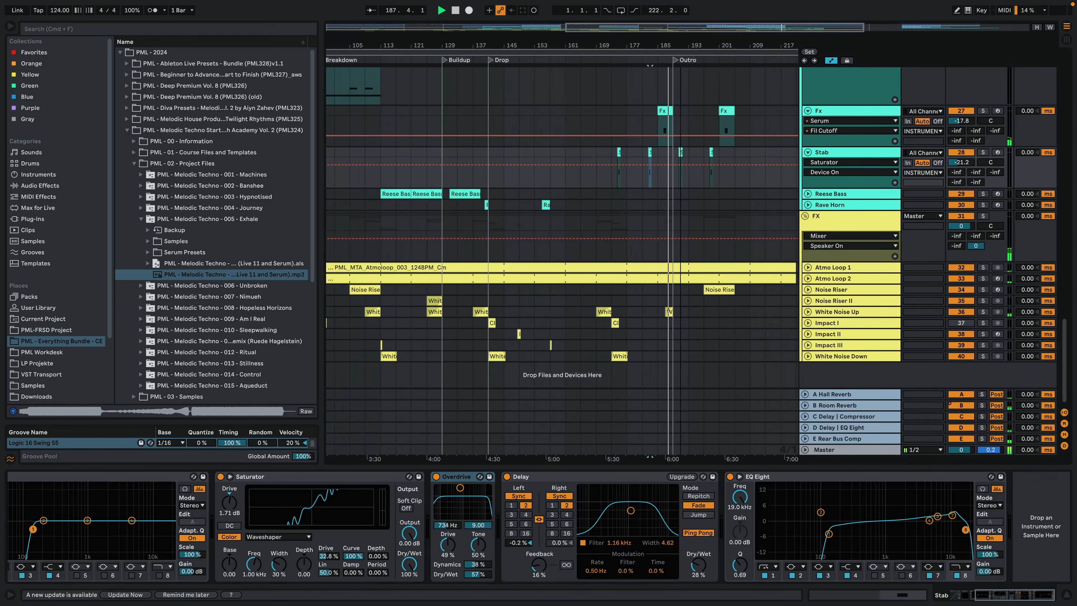
drag(999, 594, 971, 594)
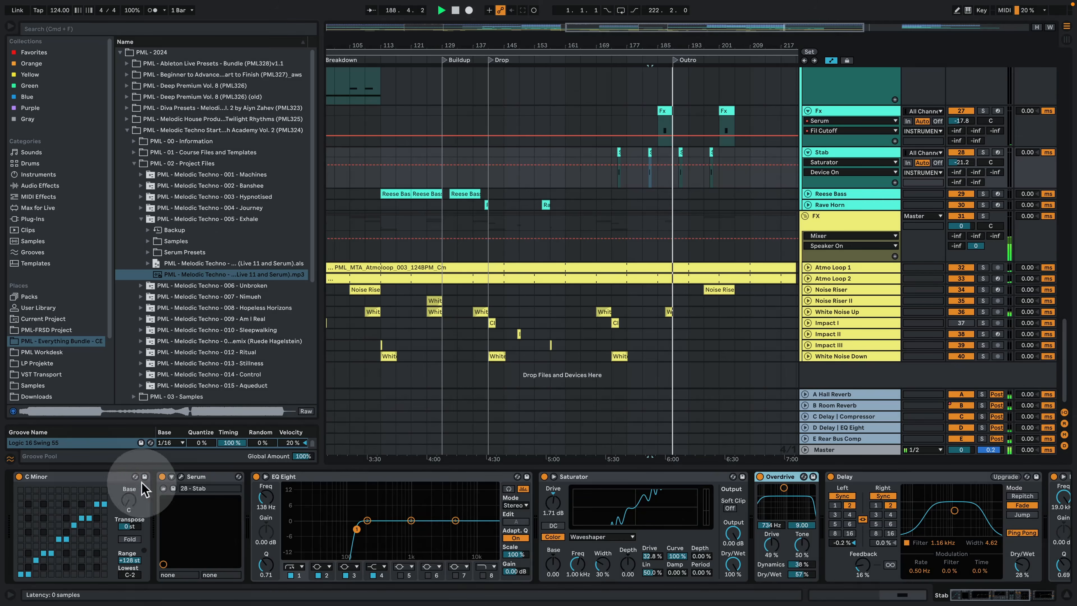
key(space)
click(180, 478)
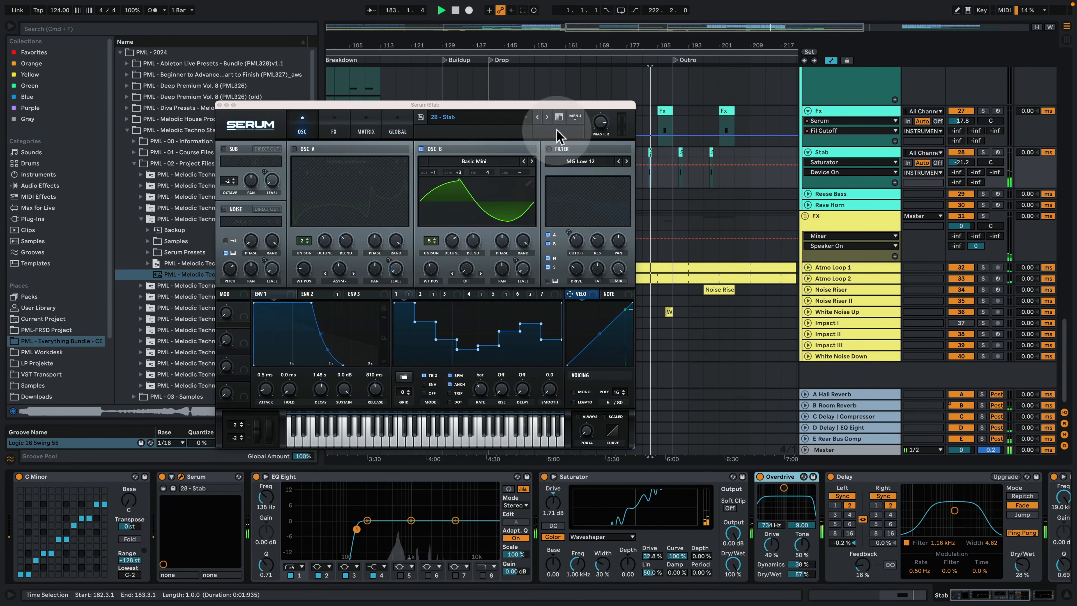
click(221, 105)
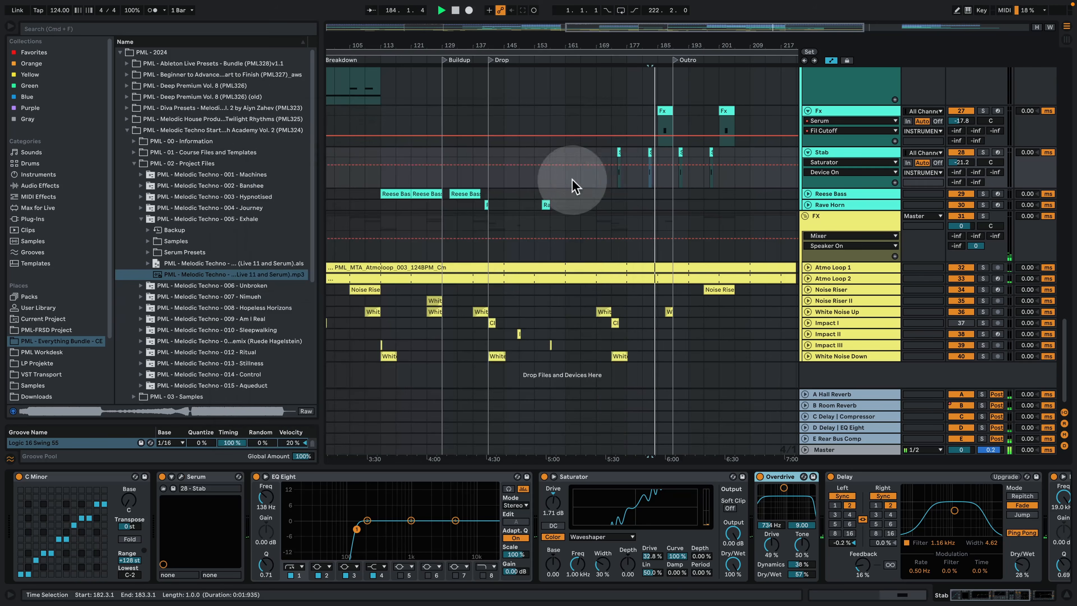
key(space)
Step: Expand the Reese Bass track and select its first clip at bar 113 in the breakdown
click(808, 194)
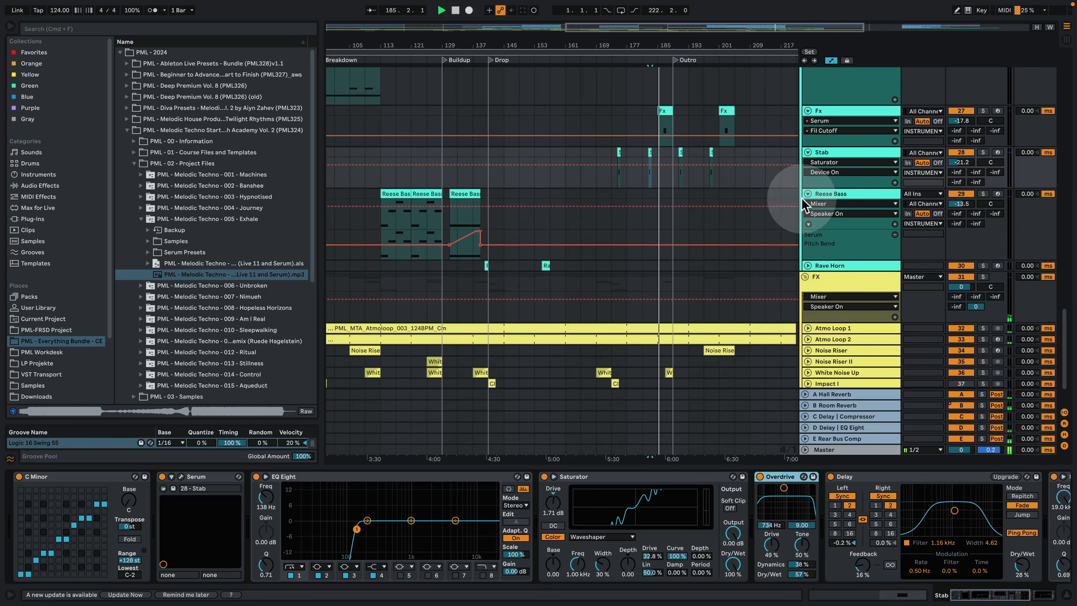
drag(430, 45, 590, 82)
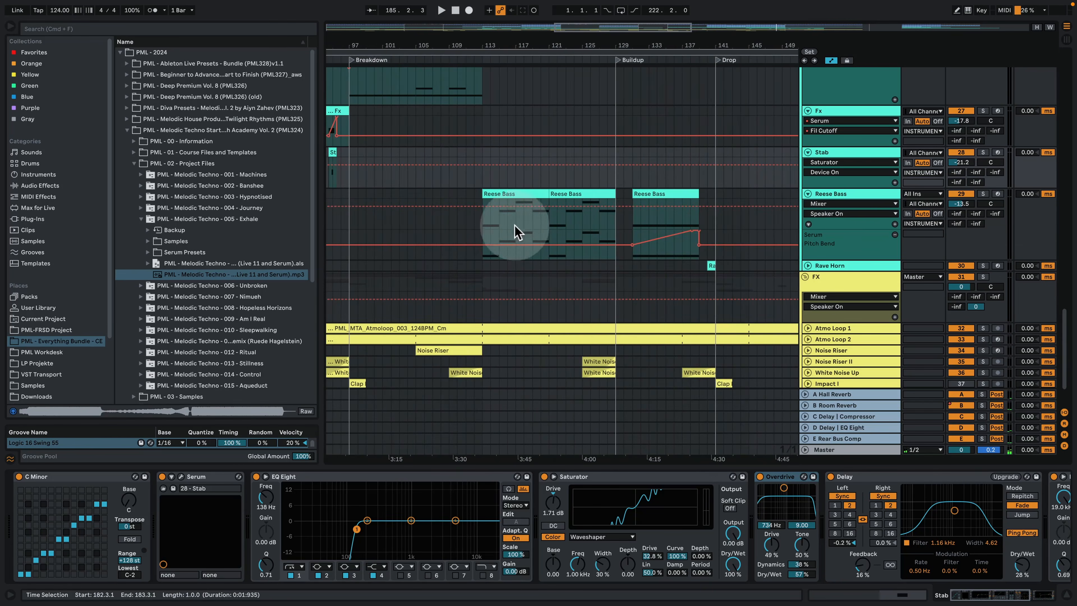
click(509, 194)
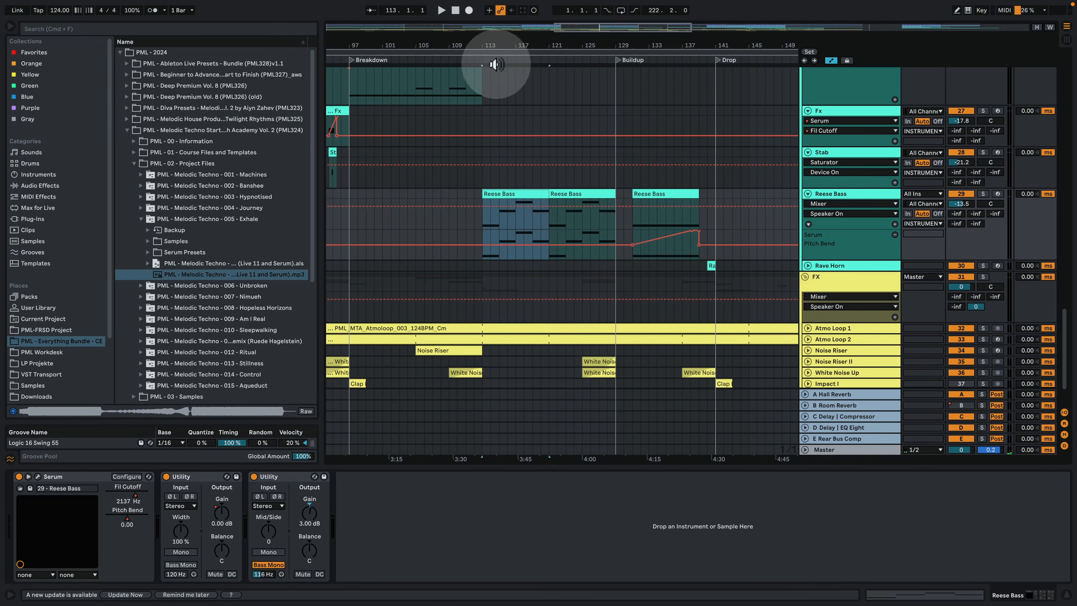
drag(531, 45, 531, 9)
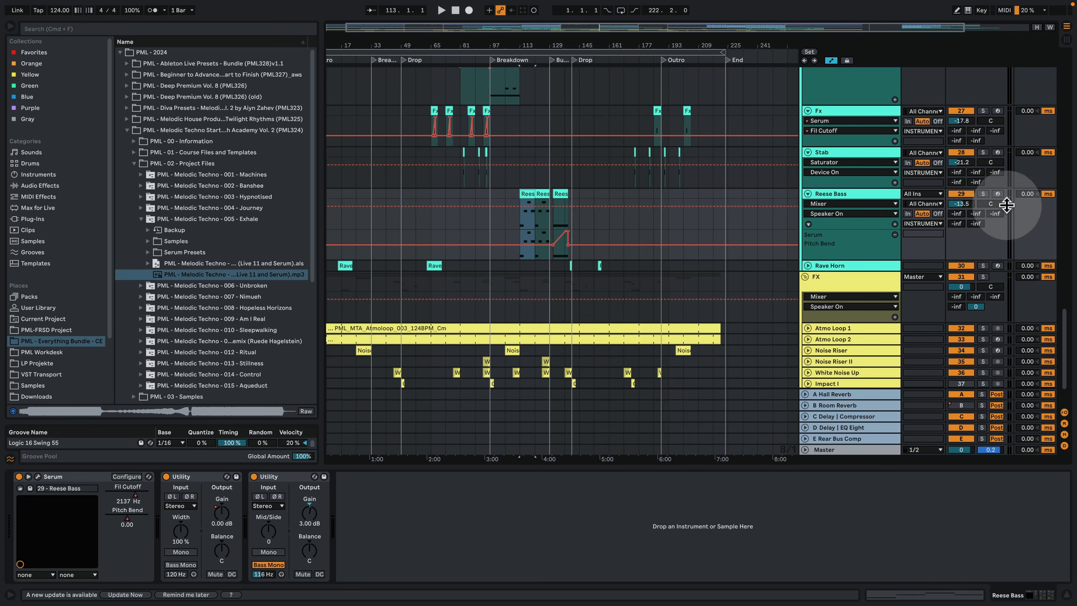
Step: Solo the Reese Bass track and play its first clip from bar 113
click(983, 193)
click(643, 205)
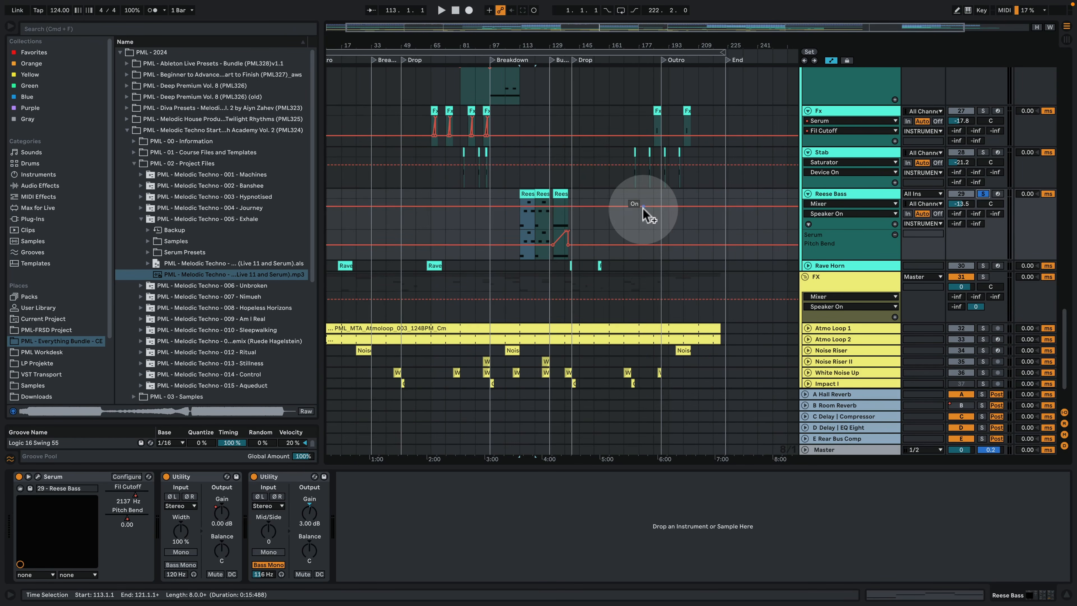
click(639, 207)
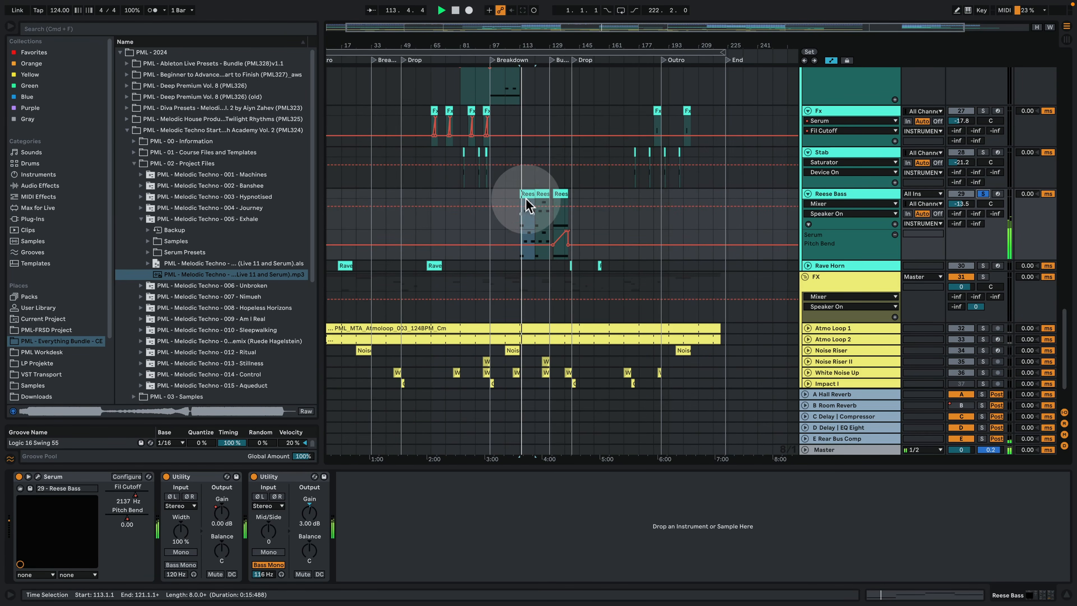
click(478, 206)
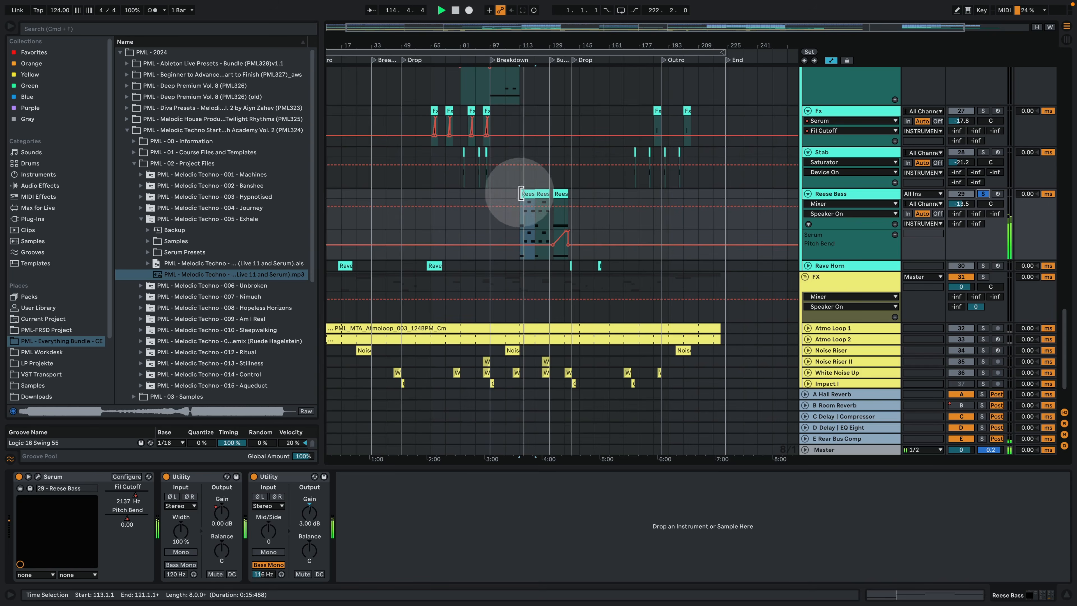
Step: Open the first Reese Bass clip and examine its MIDI notes, then return to the track's devices
double_click(526, 192)
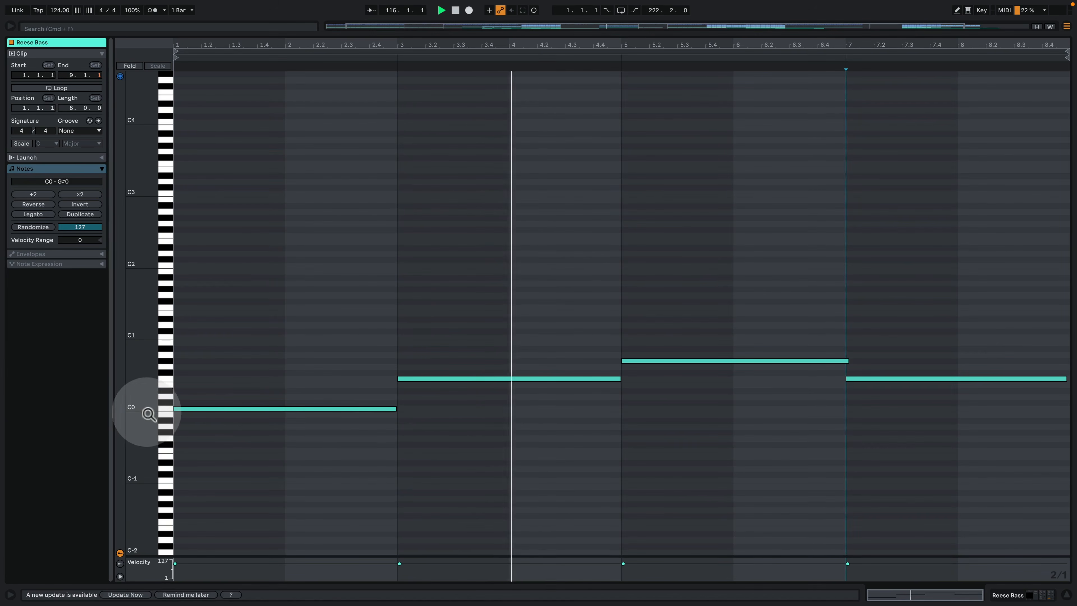
drag(141, 407, 157, 407)
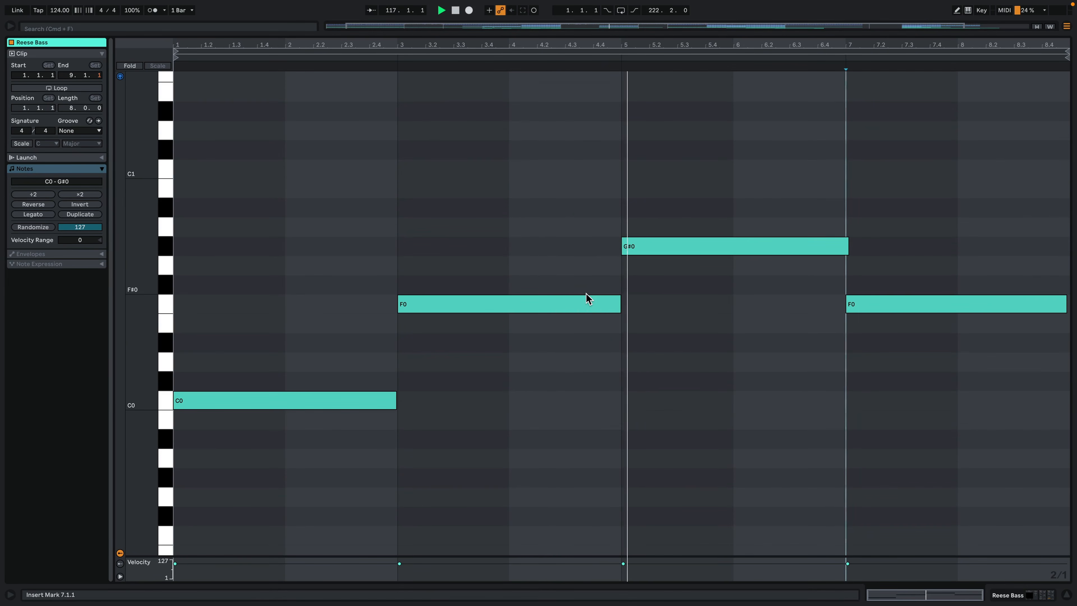
drag(149, 253, 163, 265)
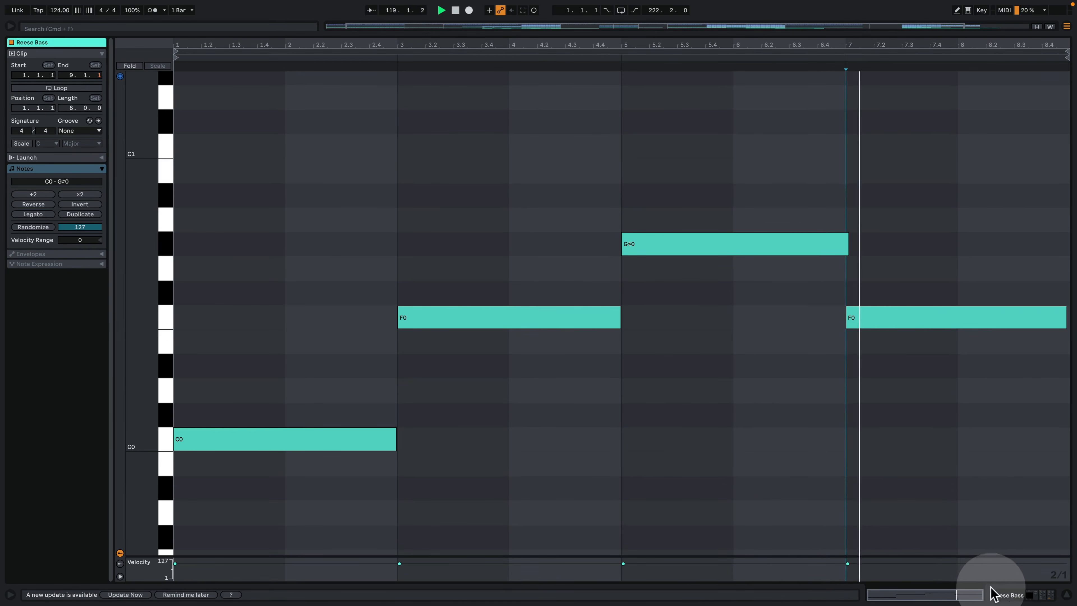
click(1007, 593)
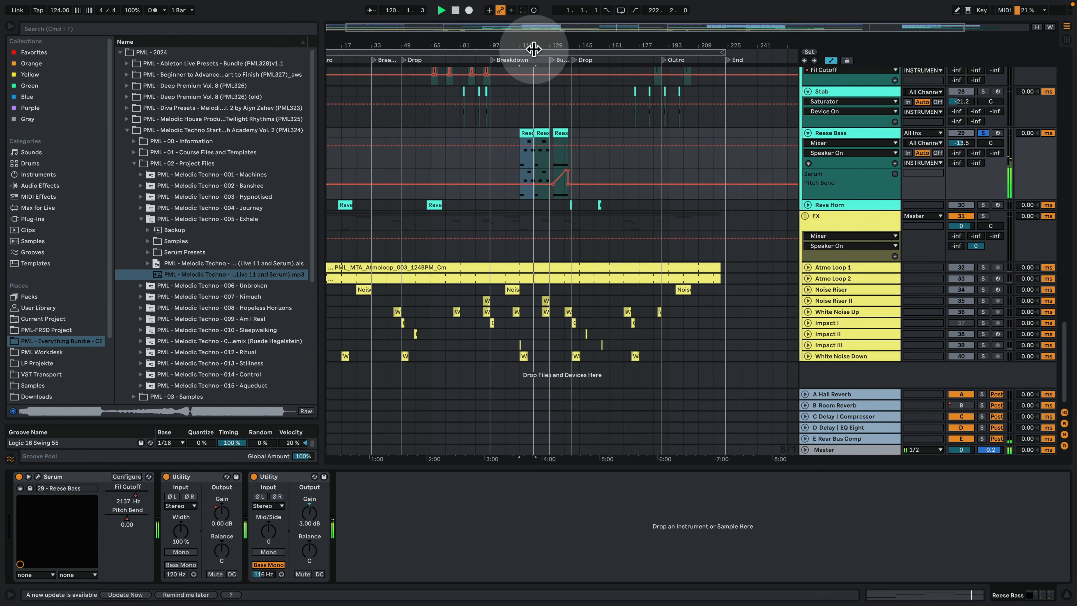
Step: Play the Reese Bass without solo from bar 113 to hear it with the other breakdown tracks
drag(533, 49, 534, 85)
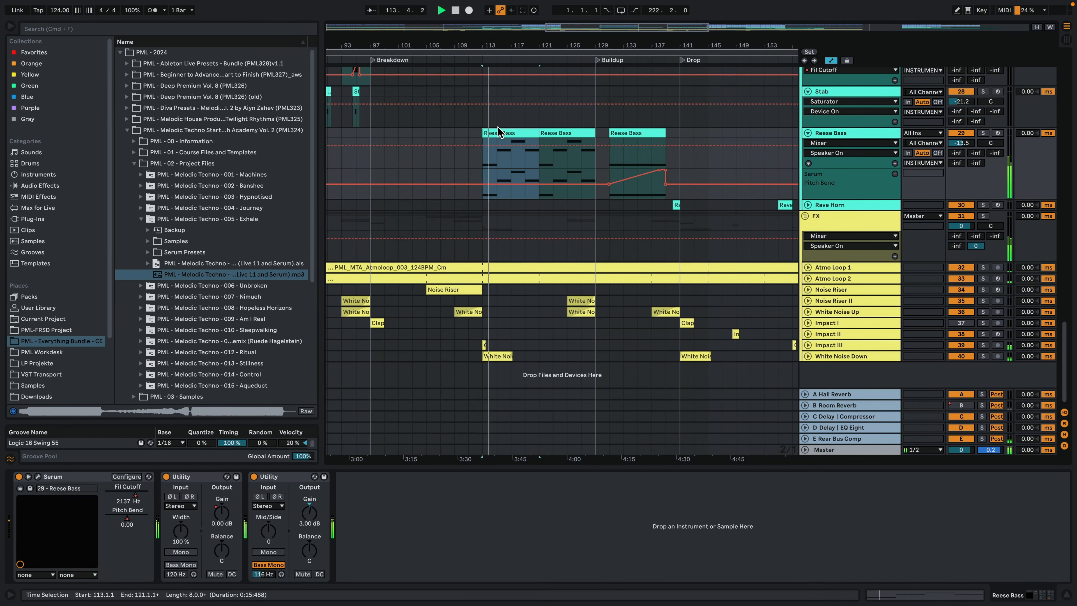
scroll(553, 192, up, 5)
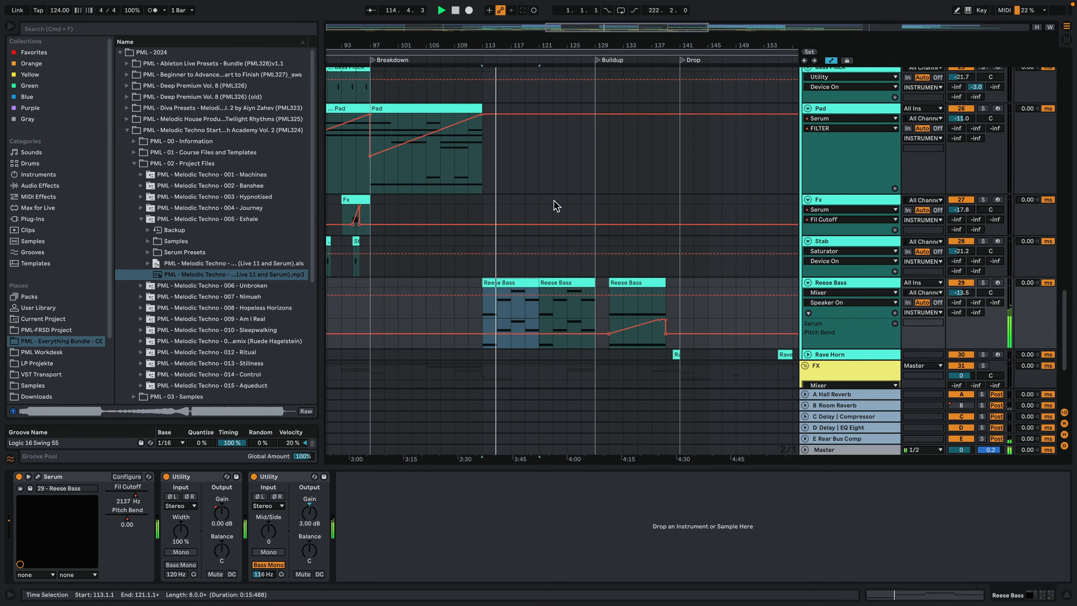
click(551, 200)
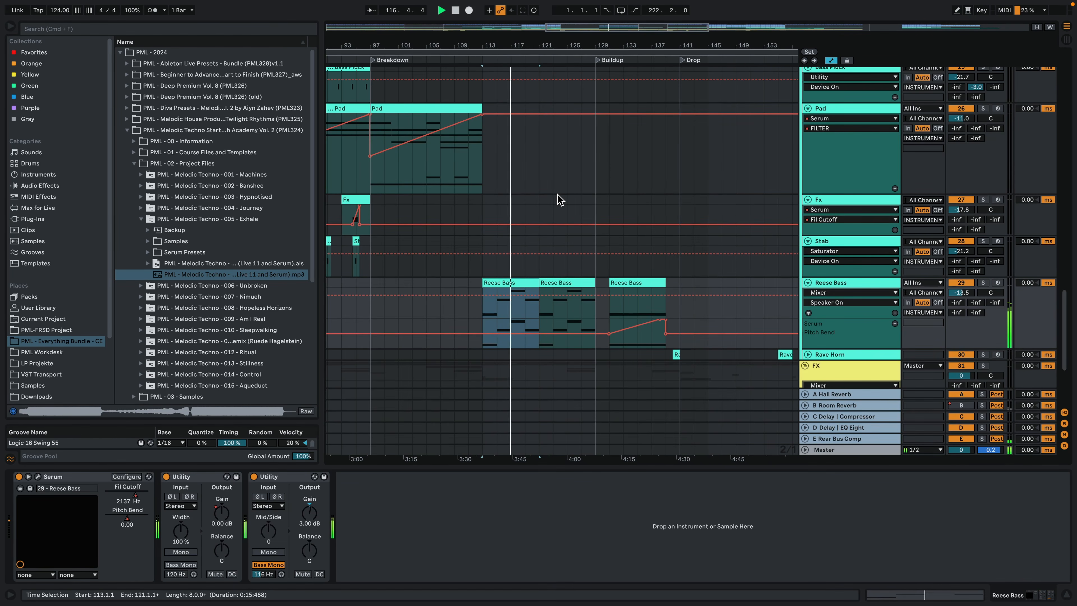
Step: Open the Reese Bass track's Serum to examine its oscillator, filter and envelope settings, then close the synth window
scroll(364, 339, down, 2)
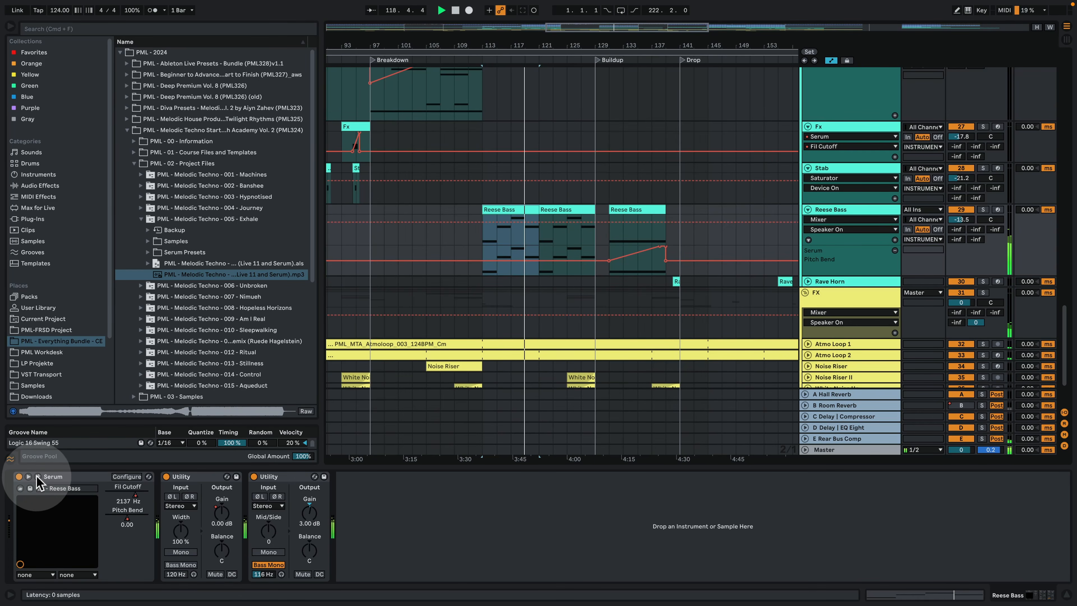
click(38, 477)
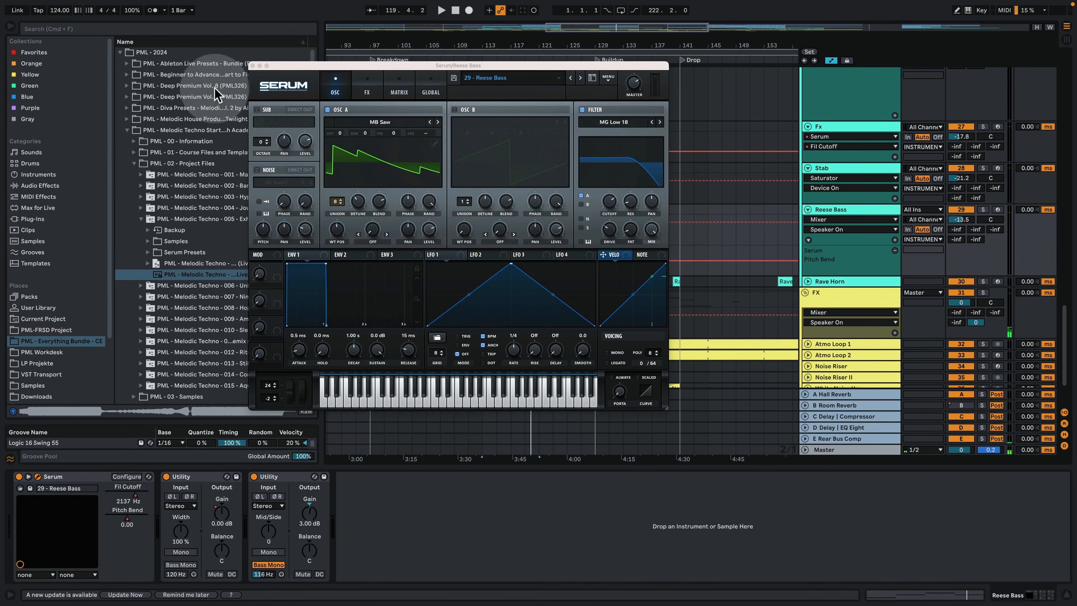
click(252, 67)
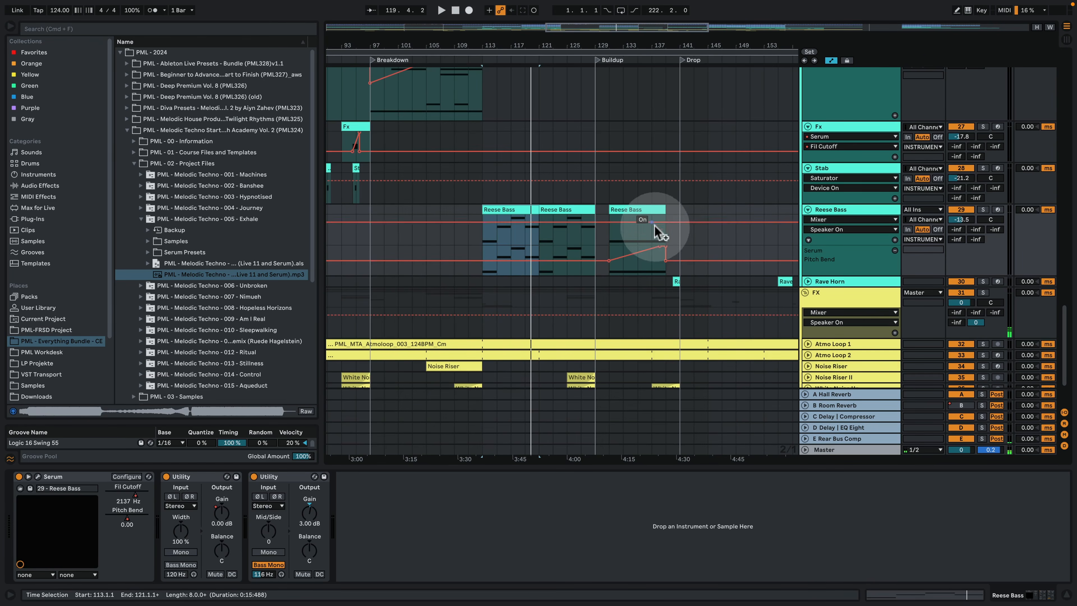
Step: Play the arrangement from bar 137 to hear the Reese Bass pitch rise at the end of the buildup
click(652, 239)
key(space)
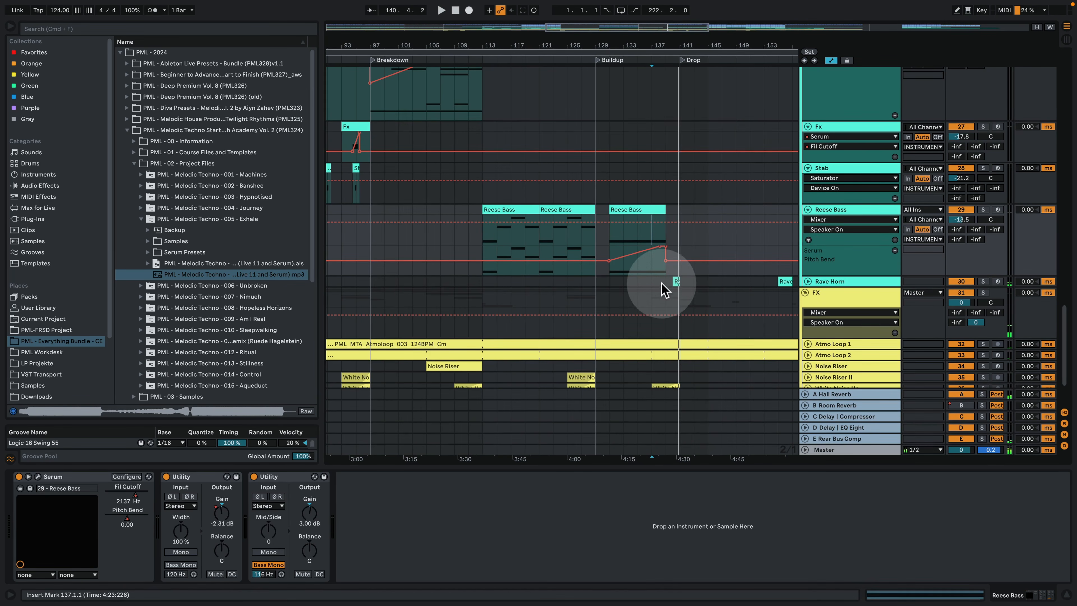
Step: Expand and solo the Rave Horn track, and play its clip from bar 140 just before the drop
click(808, 281)
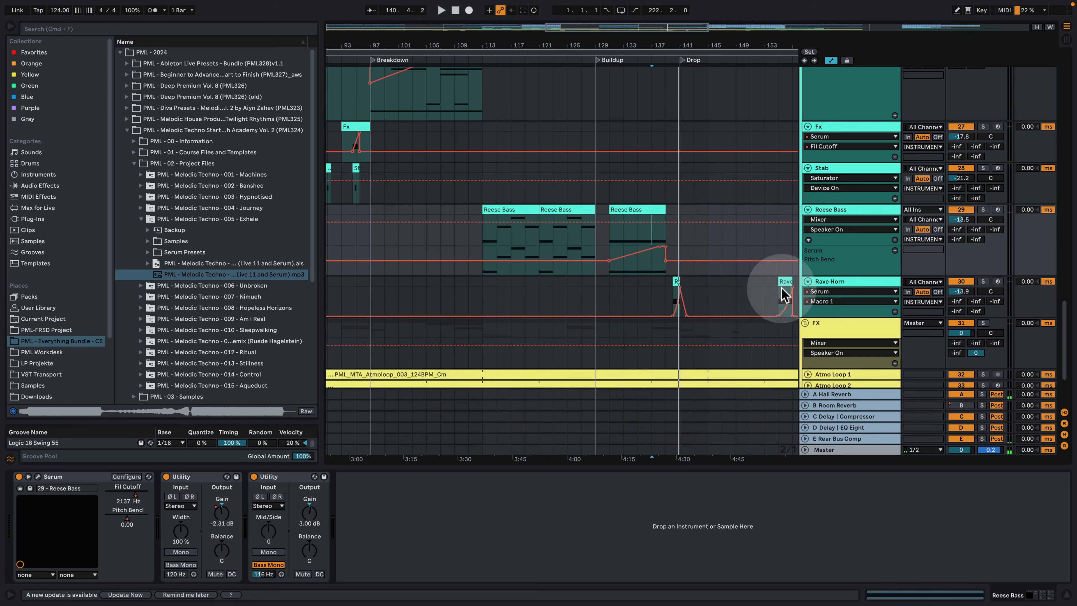
drag(680, 44, 680, 161)
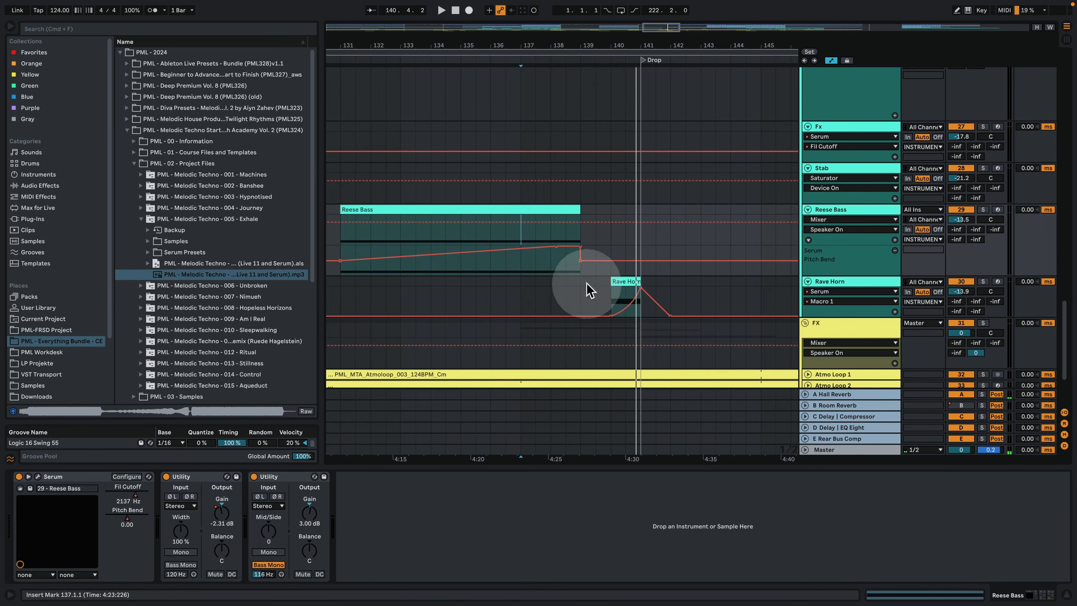
click(621, 282)
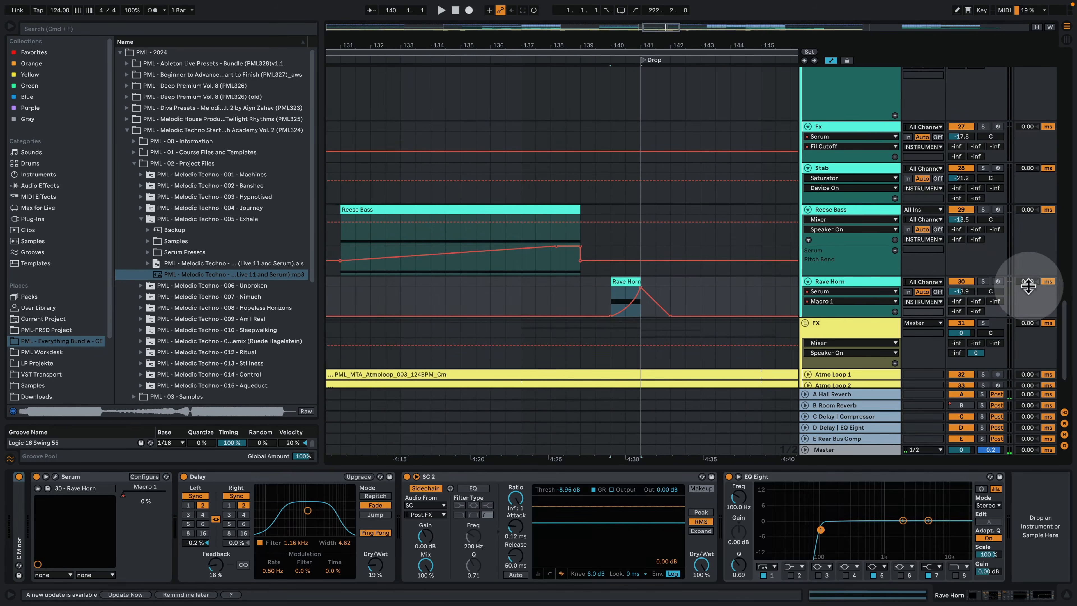
click(983, 281)
key(space)
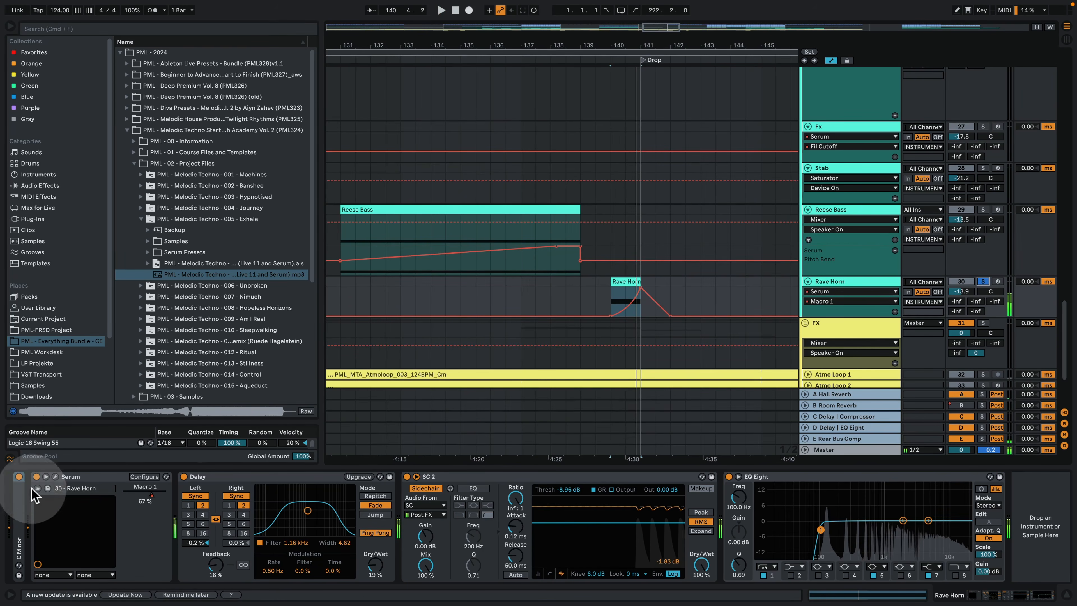
Step: Open the Rave Horn track's Serum and examine the unison and detune settings of oscillator B
click(55, 477)
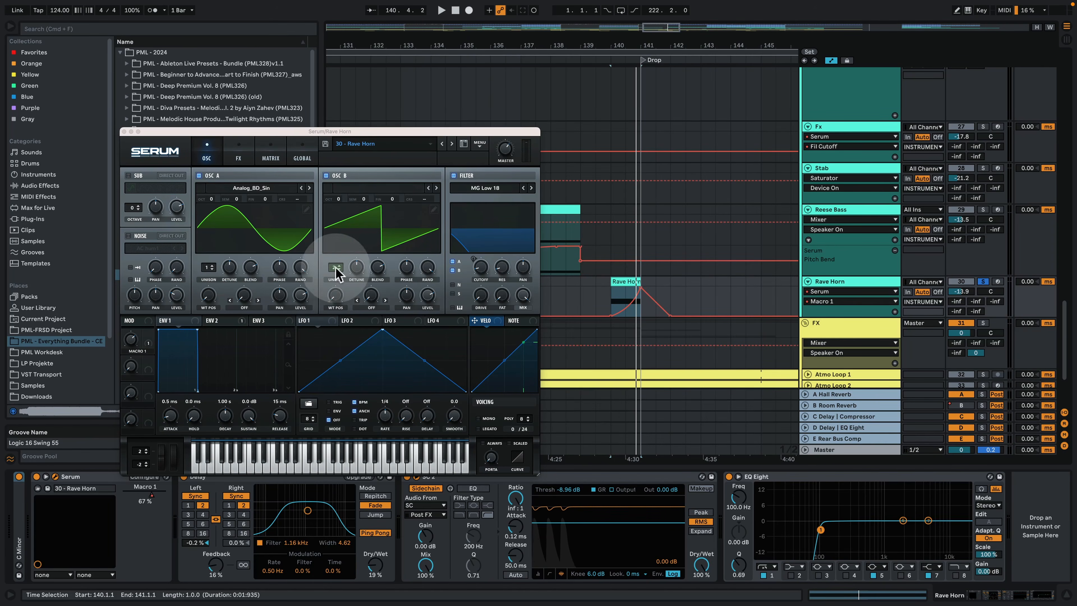
click(357, 268)
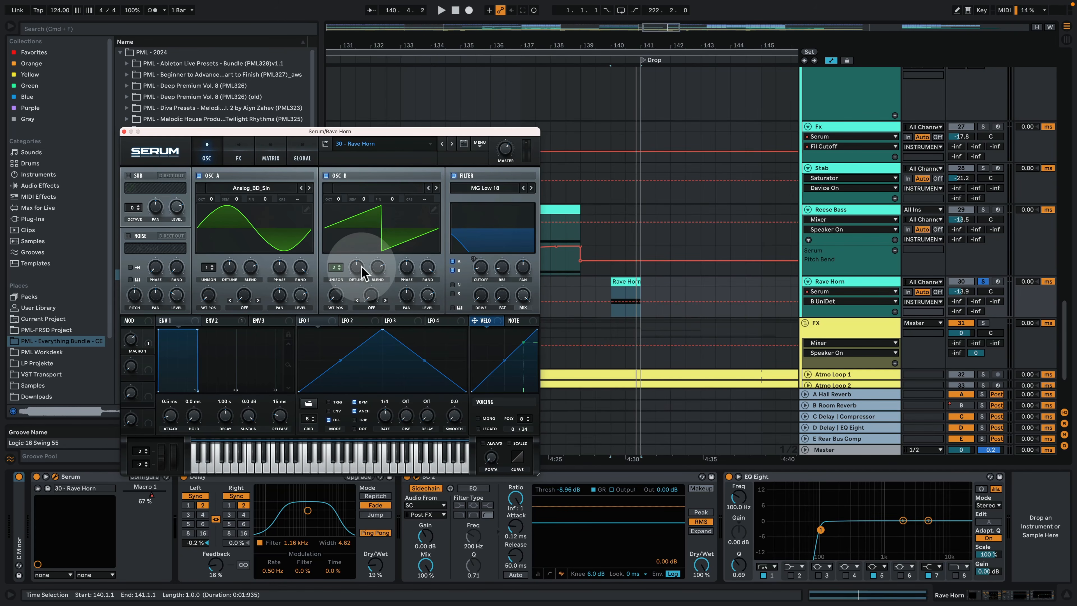
drag(362, 273, 362, 274)
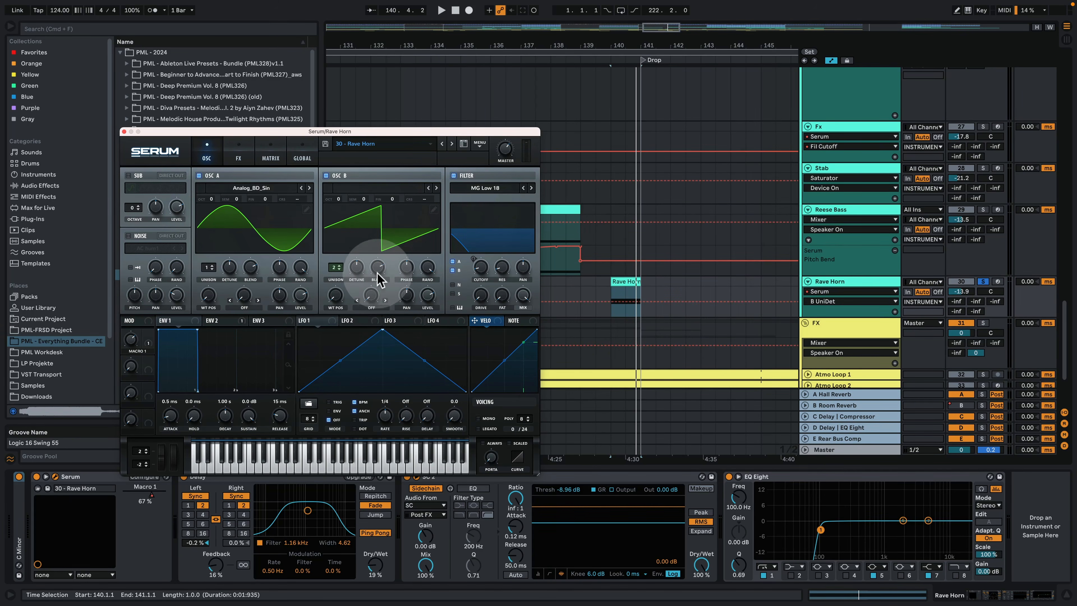
Step: Vary oscillator B's unison detune in Serum while playing the Rave Horn clip from bar 140 to compare the sound
key(space)
drag(364, 255, 361, 308)
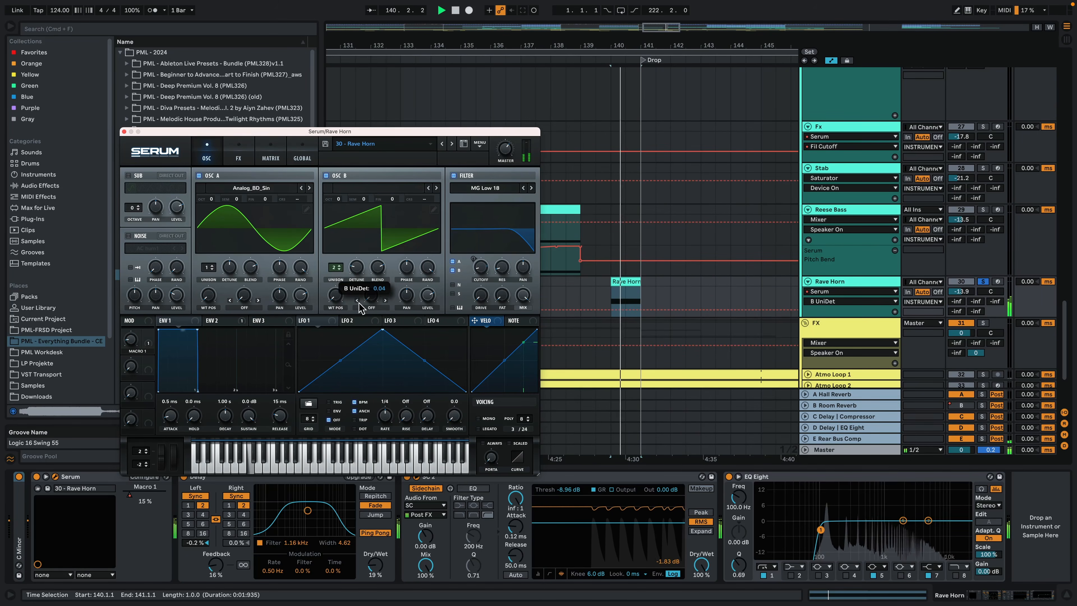
key(space)
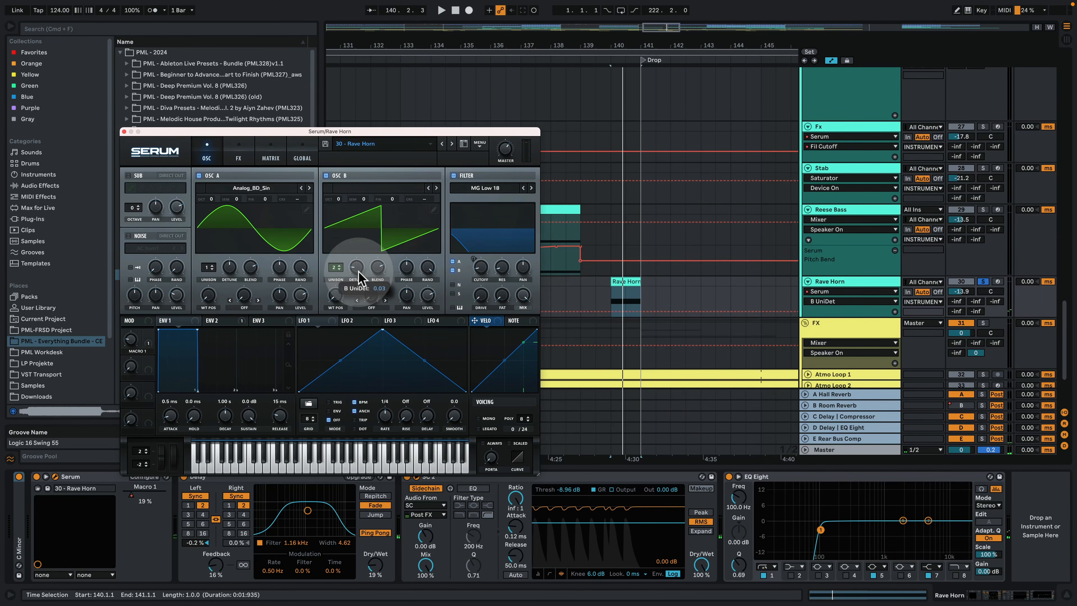
key(space)
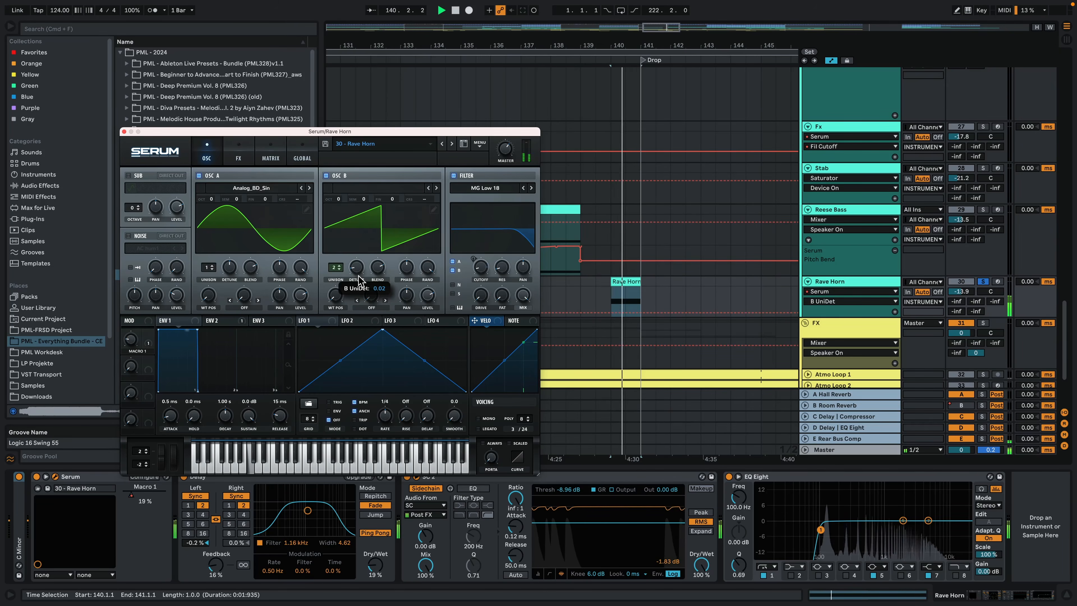
drag(359, 283, 371, 249)
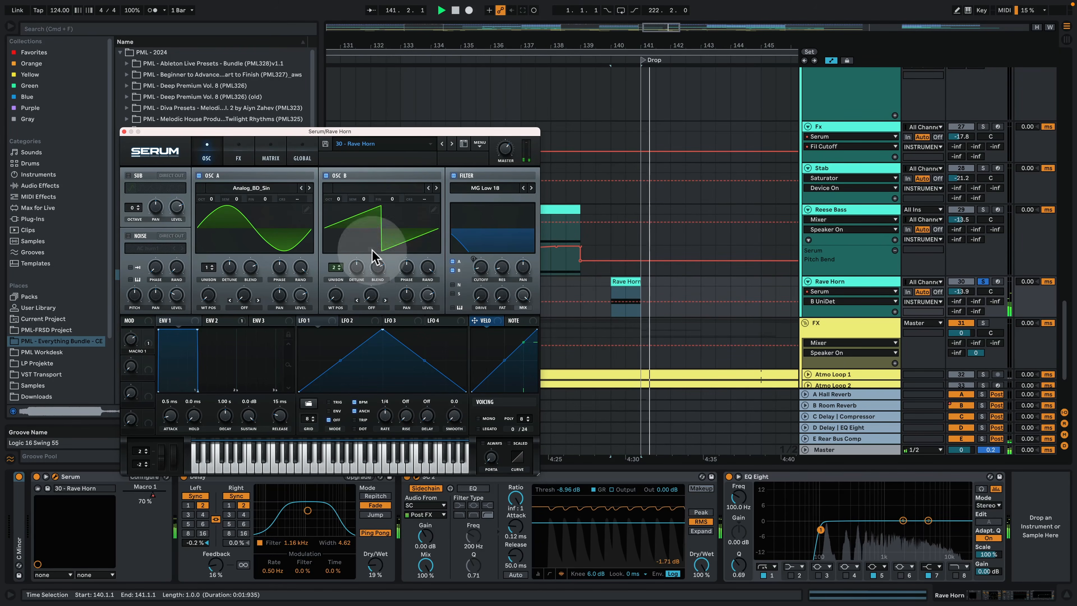
key(space)
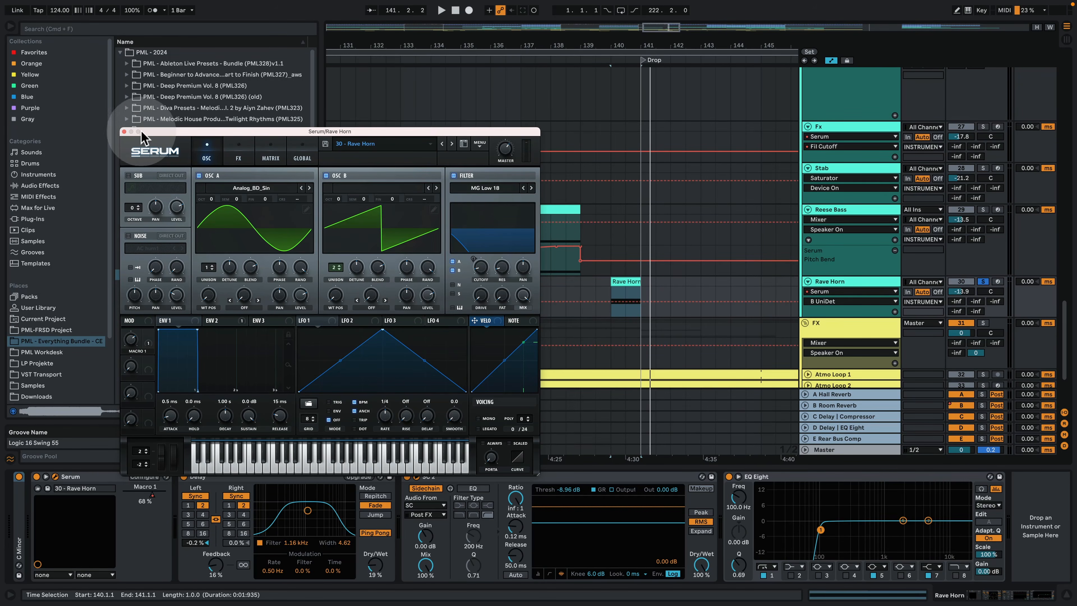
Step: Close the Rave Horn's Serum window, unsolo the track, and play the full mix from bar 140 into the drop
key(space)
click(123, 132)
click(369, 365)
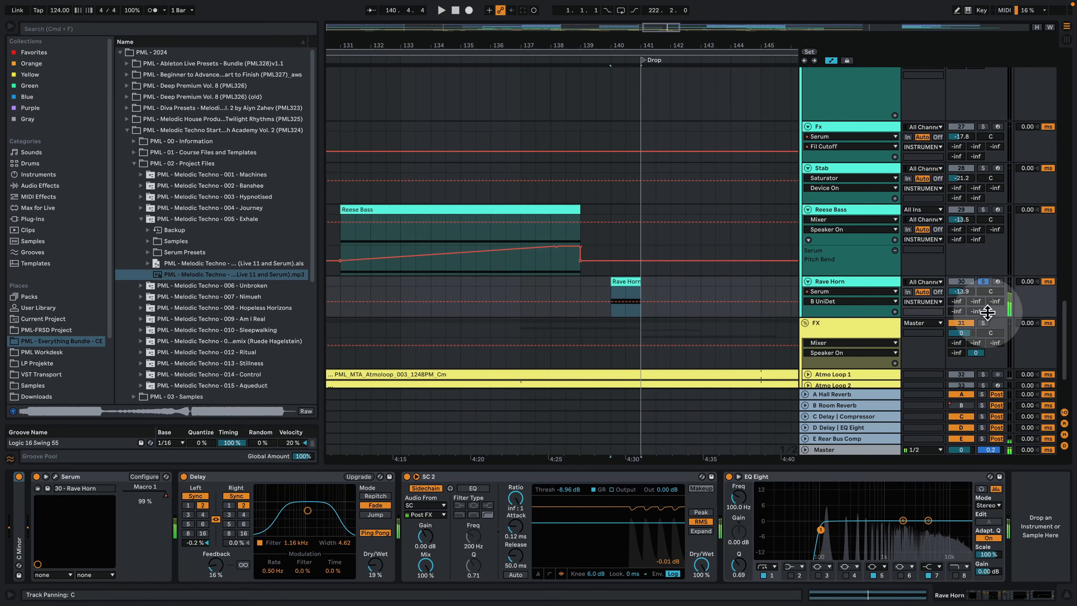
click(982, 281)
key(space)
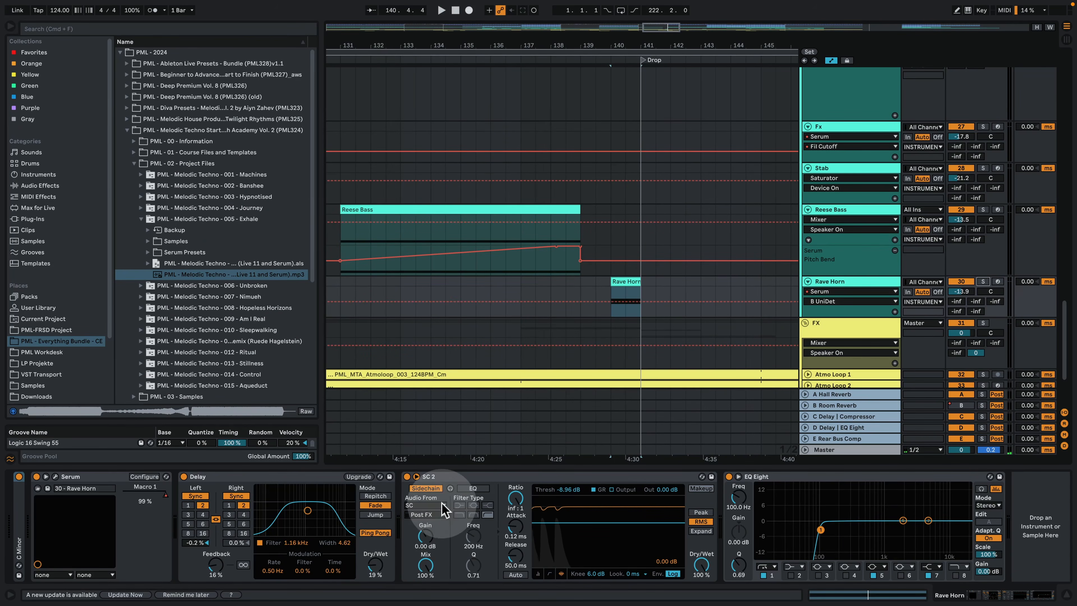
key(space)
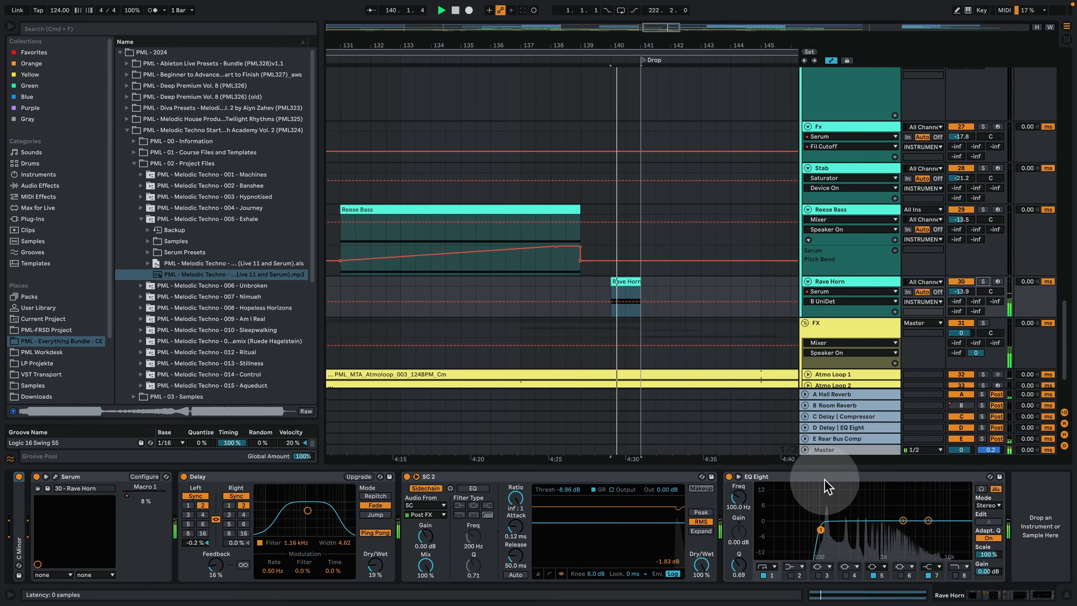
Step: Hide the device view and collapse the Pad, Fx and Reese Bass tracks
drag(652, 42, 635, 8)
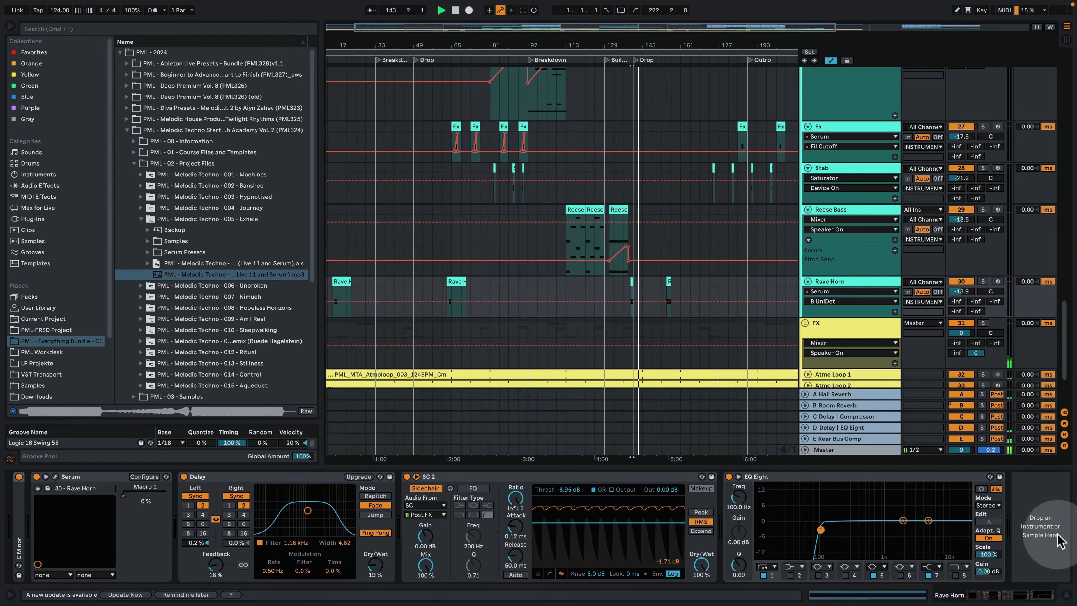
click(1067, 595)
scroll(857, 347, up, 4)
scroll(857, 352, up, 2)
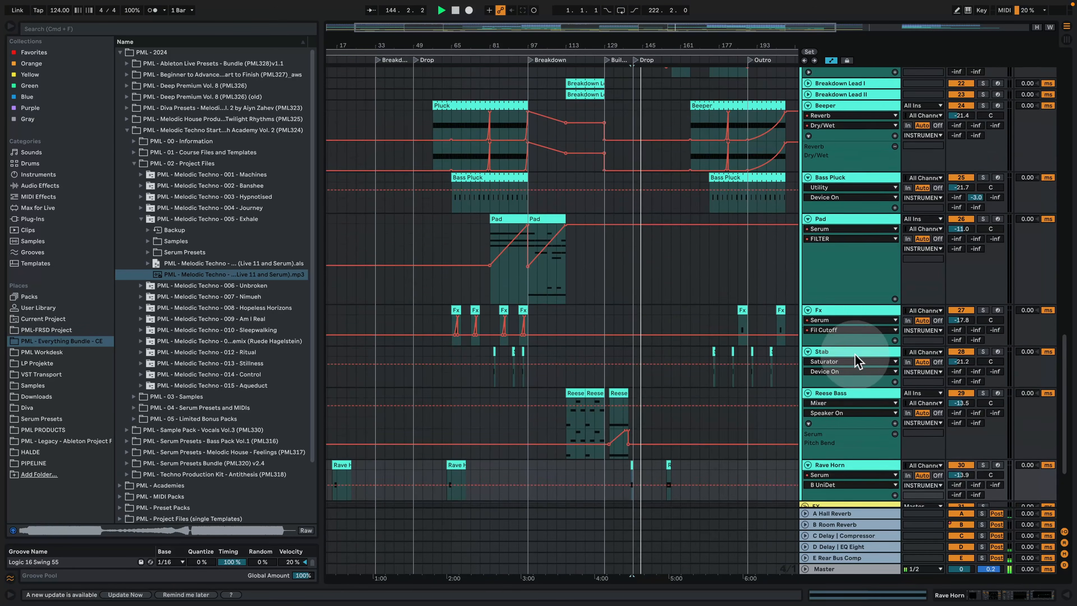
click(808, 218)
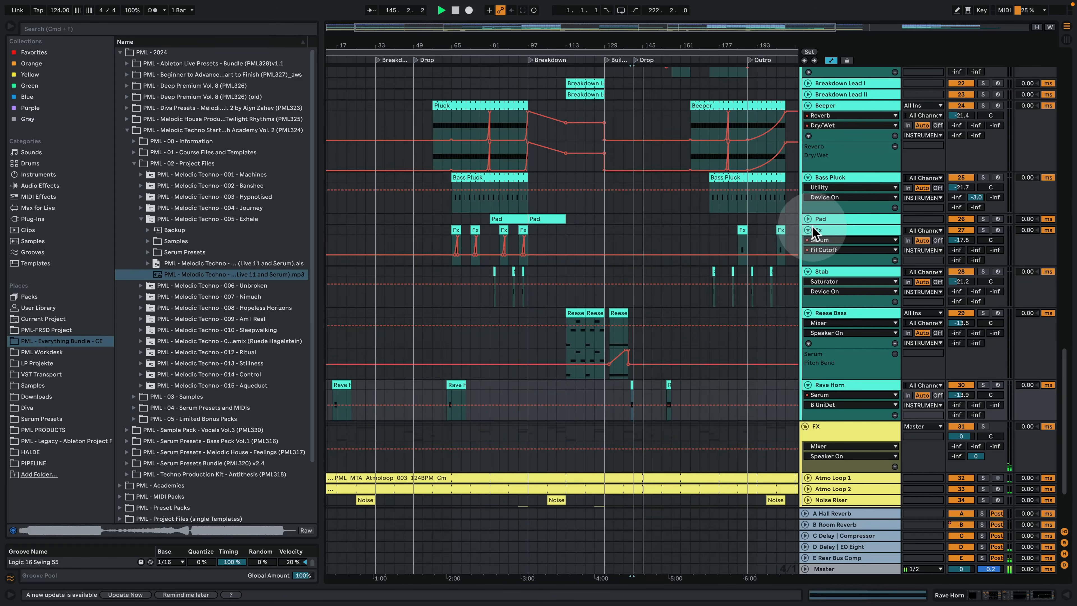
click(808, 230)
click(808, 282)
scroll(807, 302, up, 4)
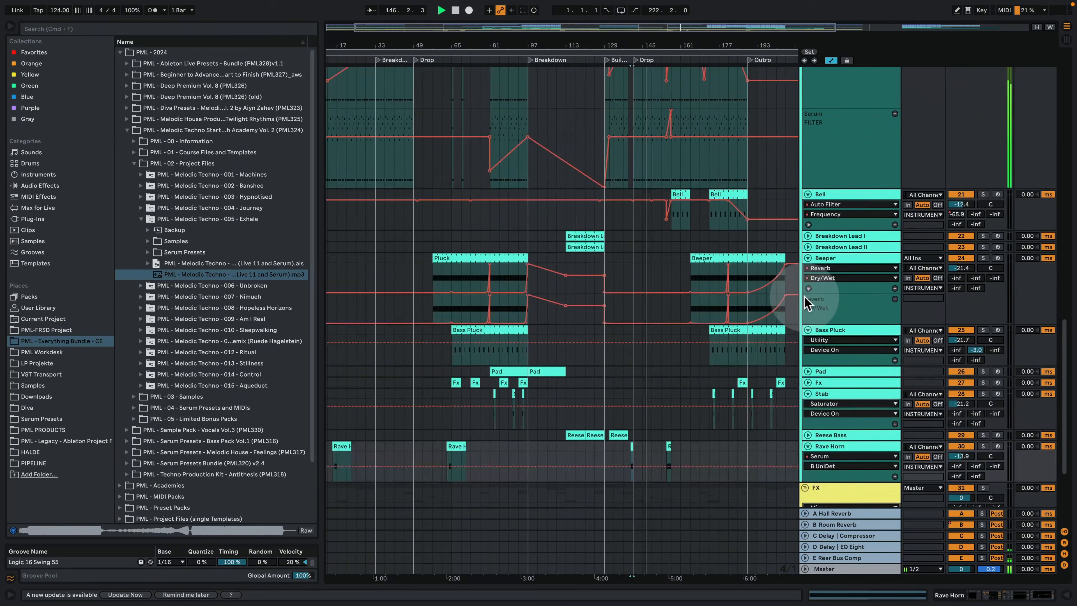
Step: Collapse the Main Lead and Background Pluck tracks in the instruments group
scroll(807, 303, up, 3)
scroll(805, 300, up, 3)
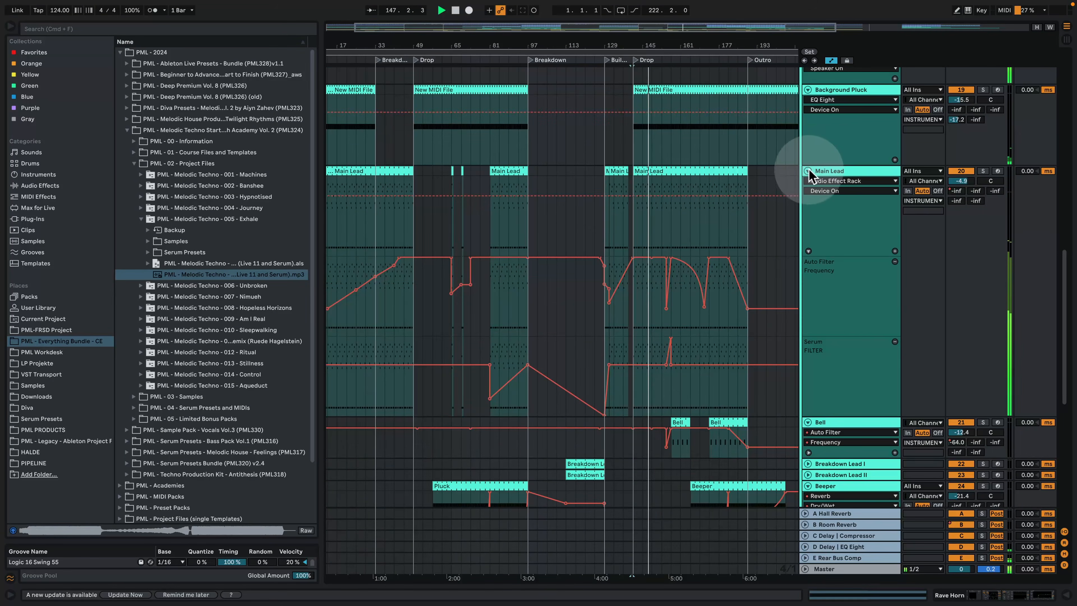
click(808, 171)
click(807, 90)
scroll(781, 170, up, 3)
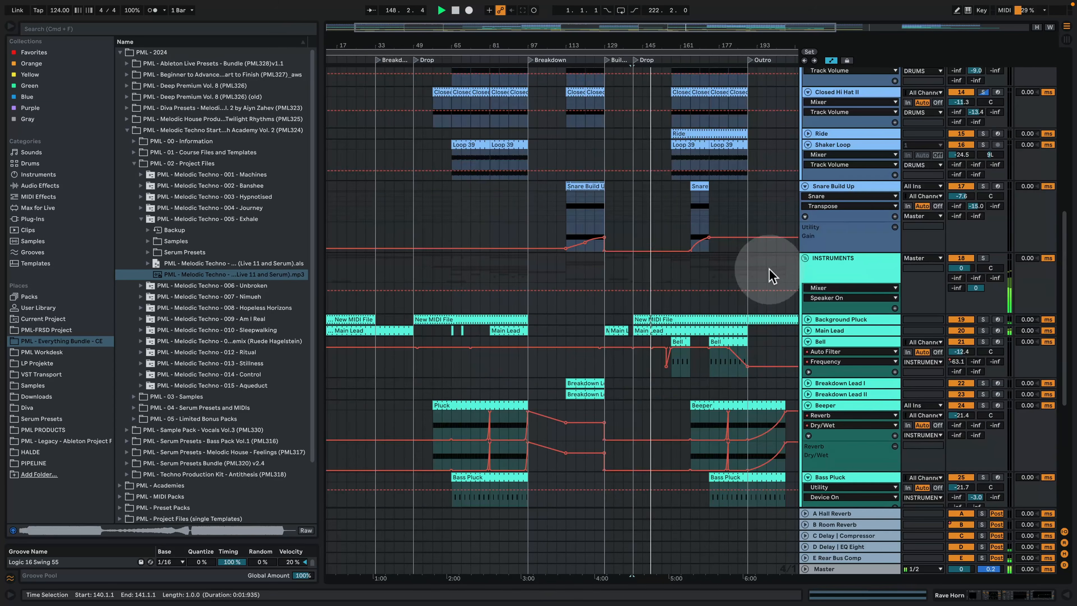
scroll(770, 275, down, 3)
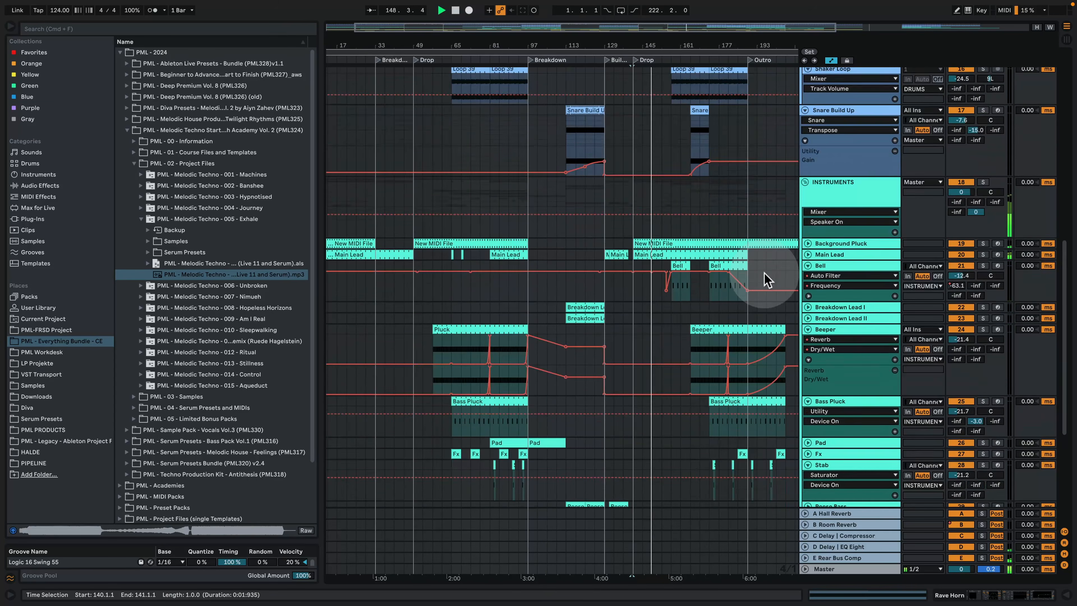
Step: Expand and solo the Breakdown Lead I track, and play its clip from bar 113
click(815, 309)
click(567, 316)
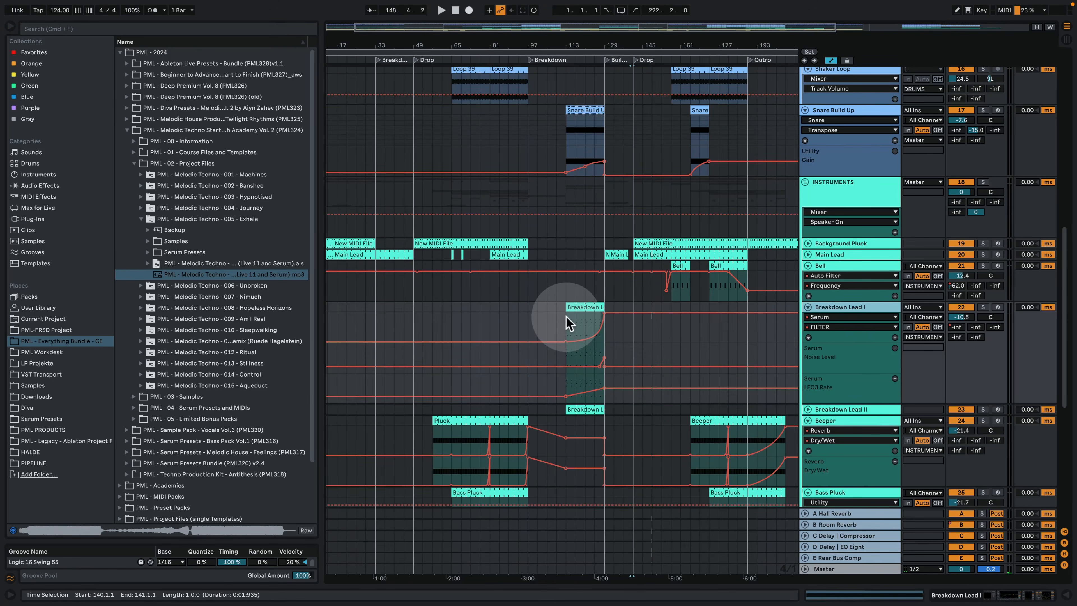
click(571, 309)
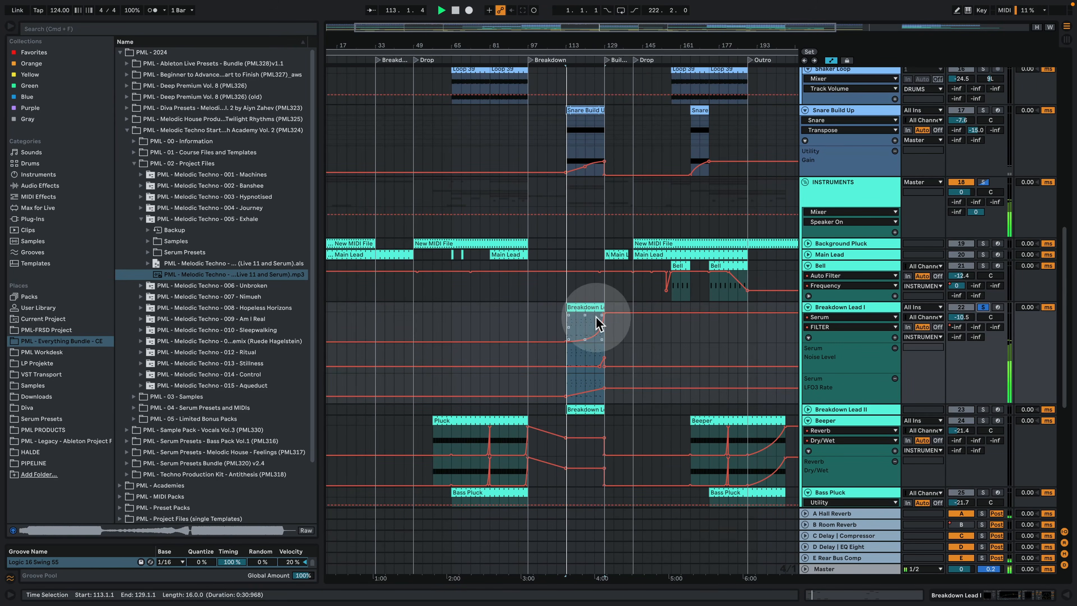
Step: Open the Breakdown Lead I clip's notes, examine the C3, F4, D#5 and A#4 notes of its first bar, and play the pattern
double_click(584, 313)
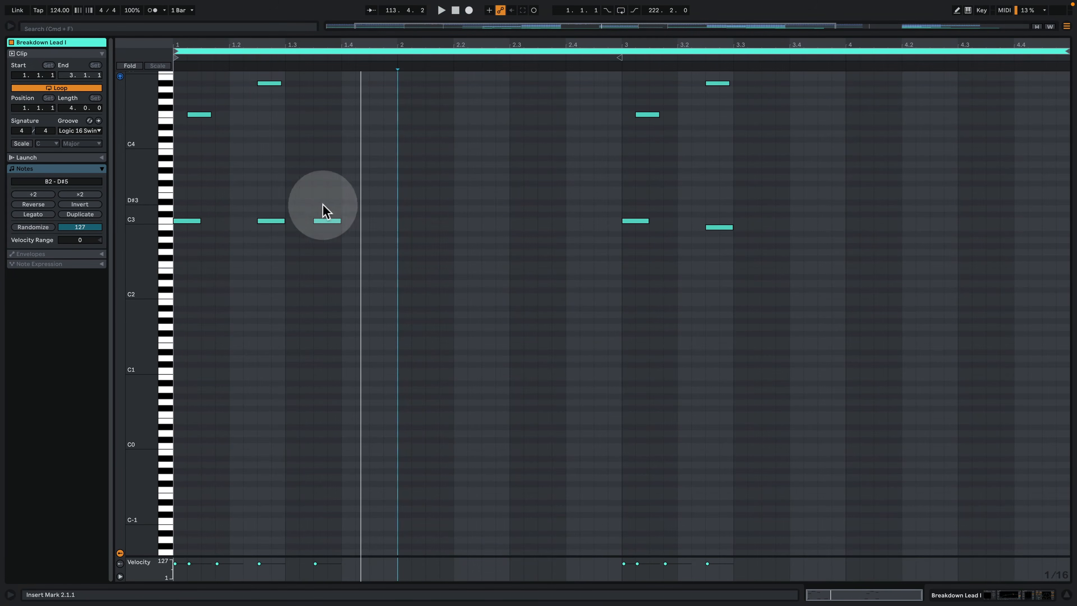
click(271, 166)
scroll(265, 272, up, 3)
scroll(203, 114, up, 2)
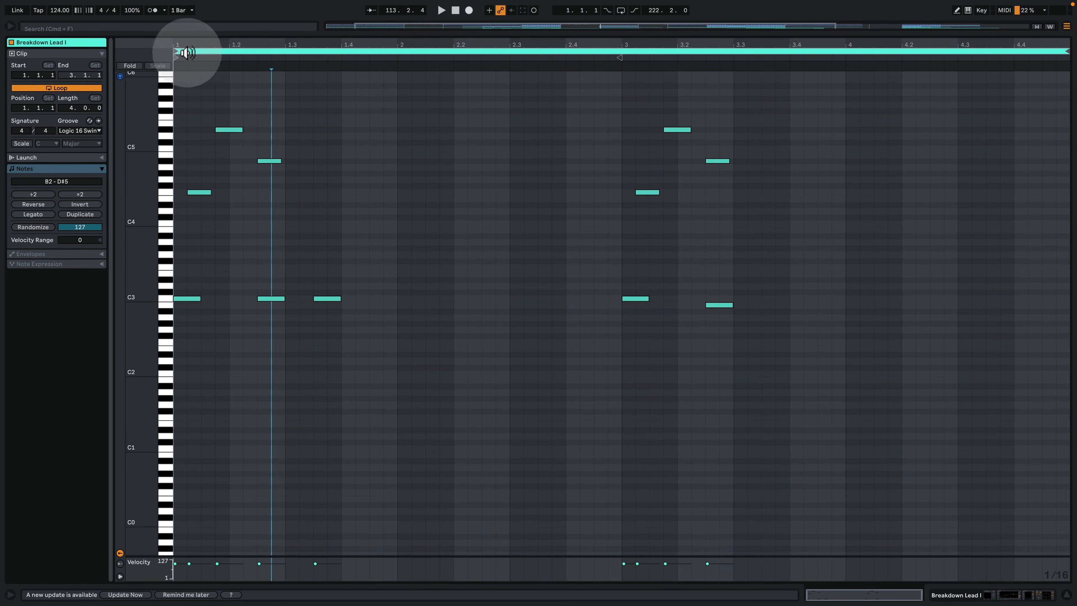
drag(180, 48, 156, 272)
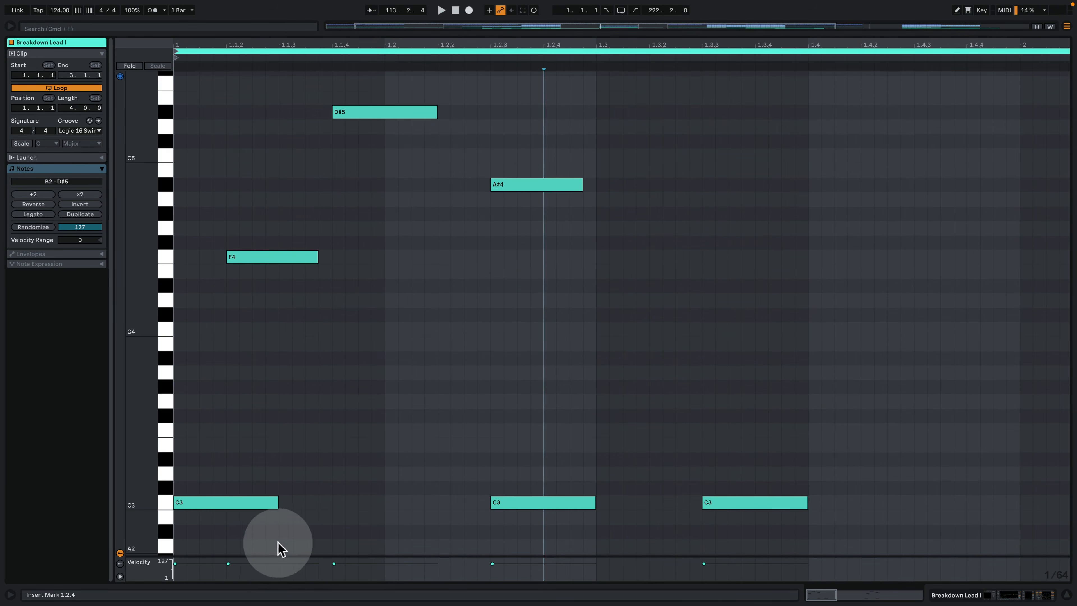
drag(297, 538, 204, 488)
drag(263, 299, 368, 93)
drag(576, 239, 557, 162)
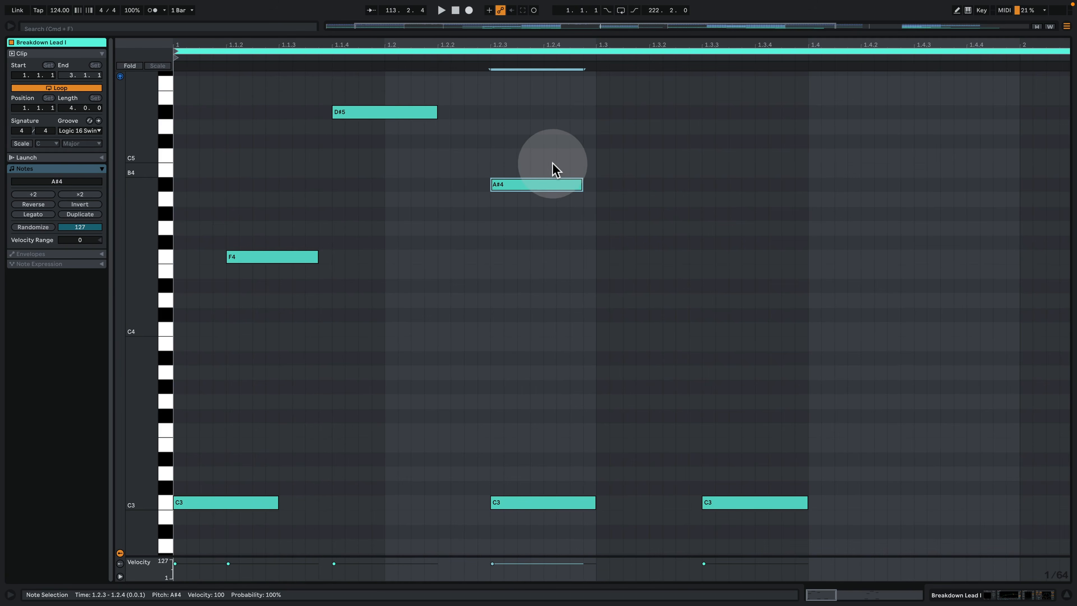
key(space)
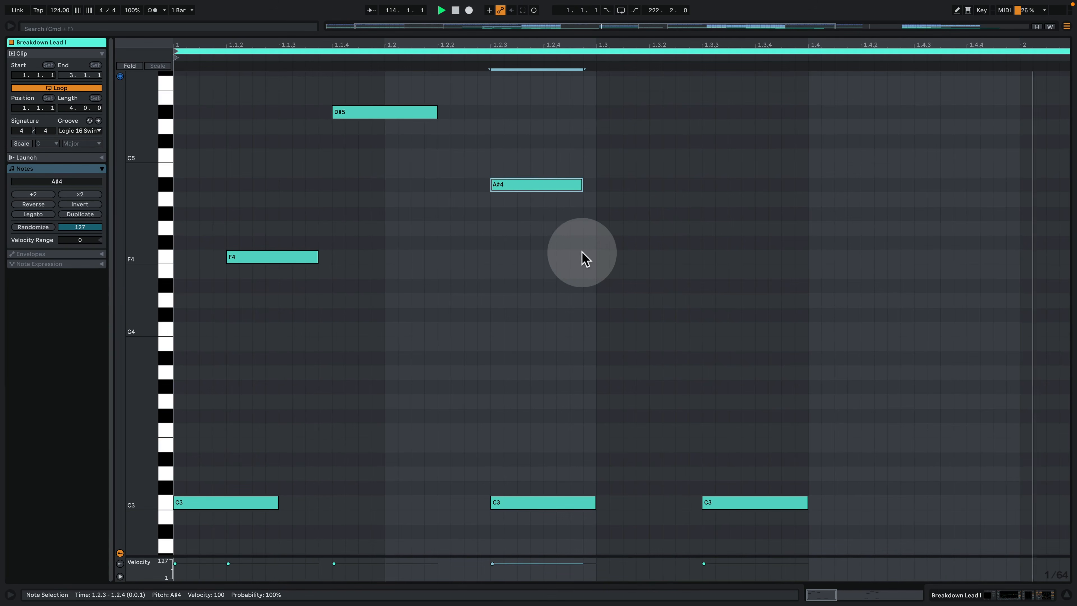
Step: Return to the arrangement and open Breakdown Lead I's Serum to examine its oscillator, noise and filter settings, then close the synth window
click(978, 589)
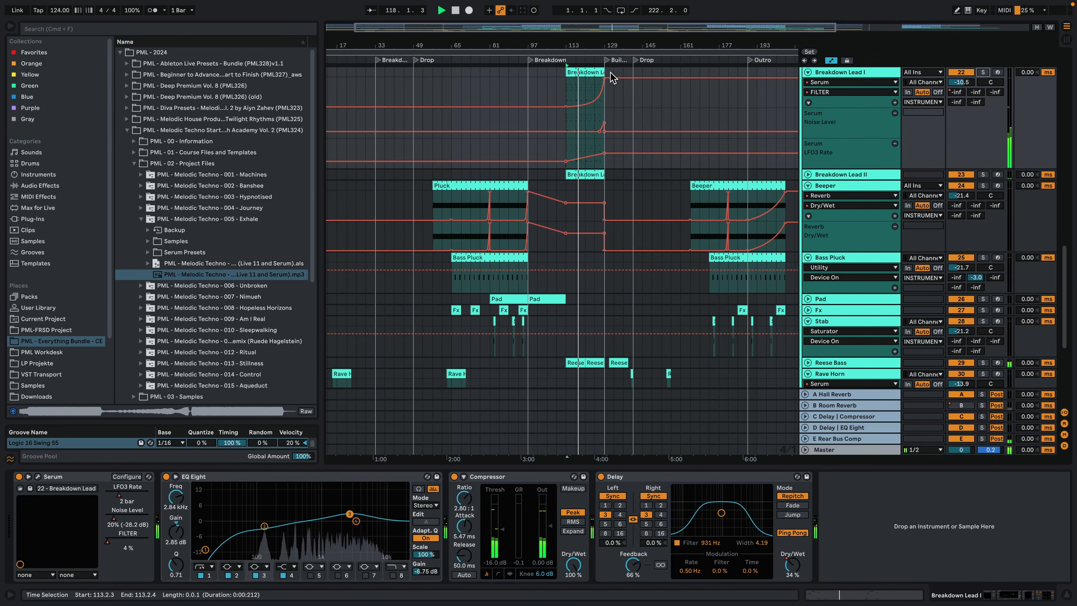
click(38, 477)
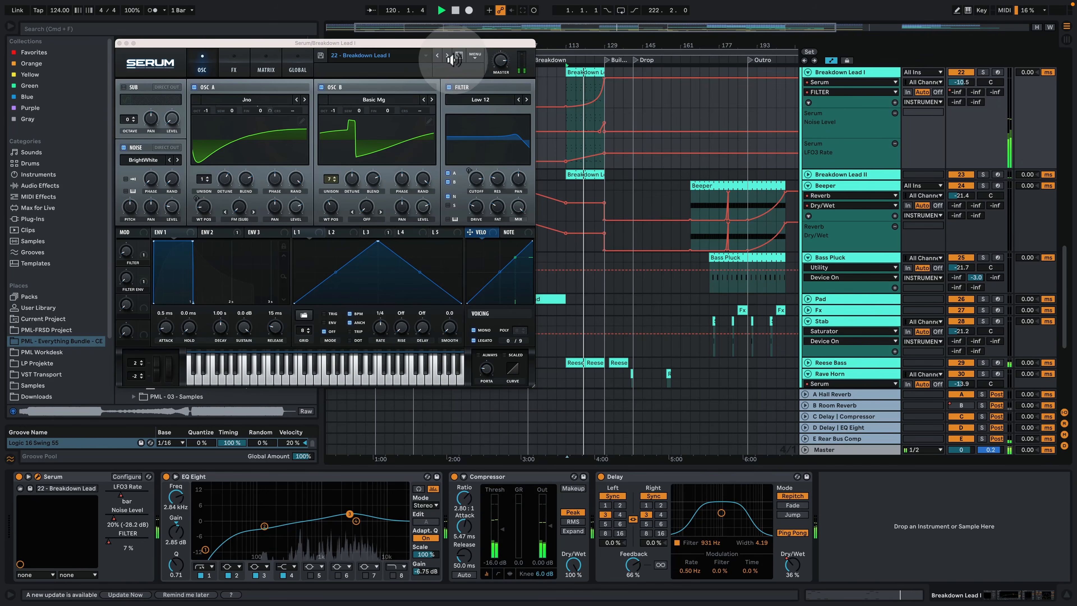
key(space)
drag(381, 44, 527, 154)
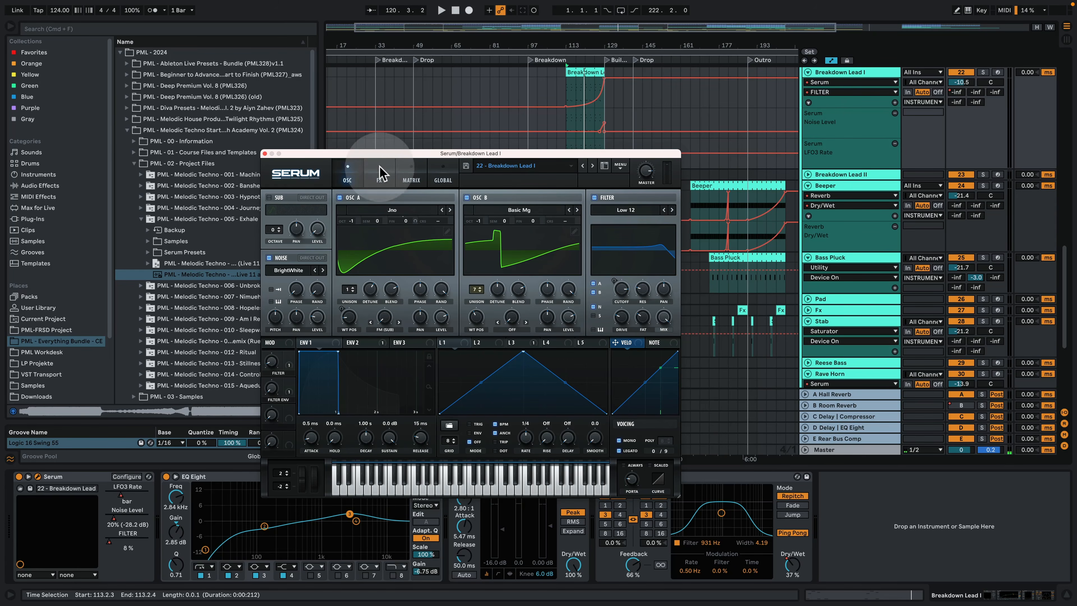
click(265, 153)
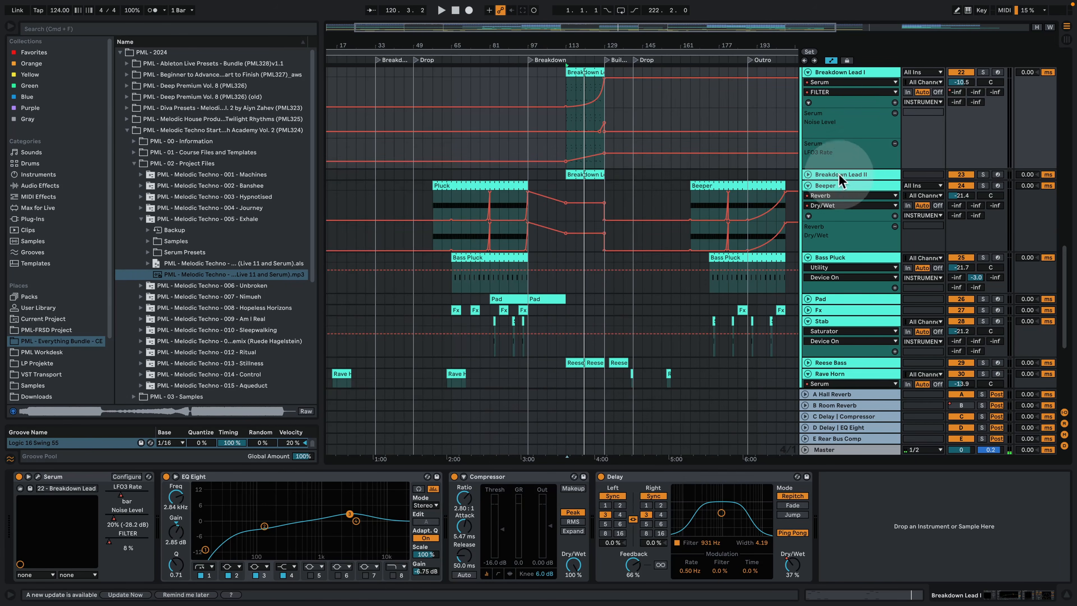
Step: Expand and solo the Breakdown Lead II track, and play its clip from bar 121 to hear the filter automation rise
click(807, 175)
click(583, 189)
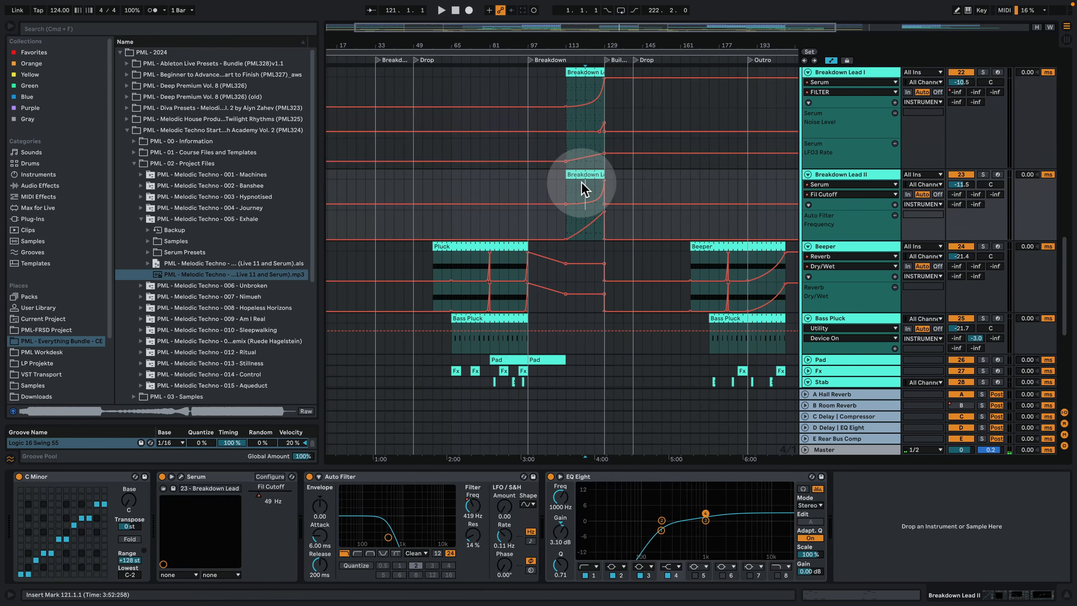
click(983, 175)
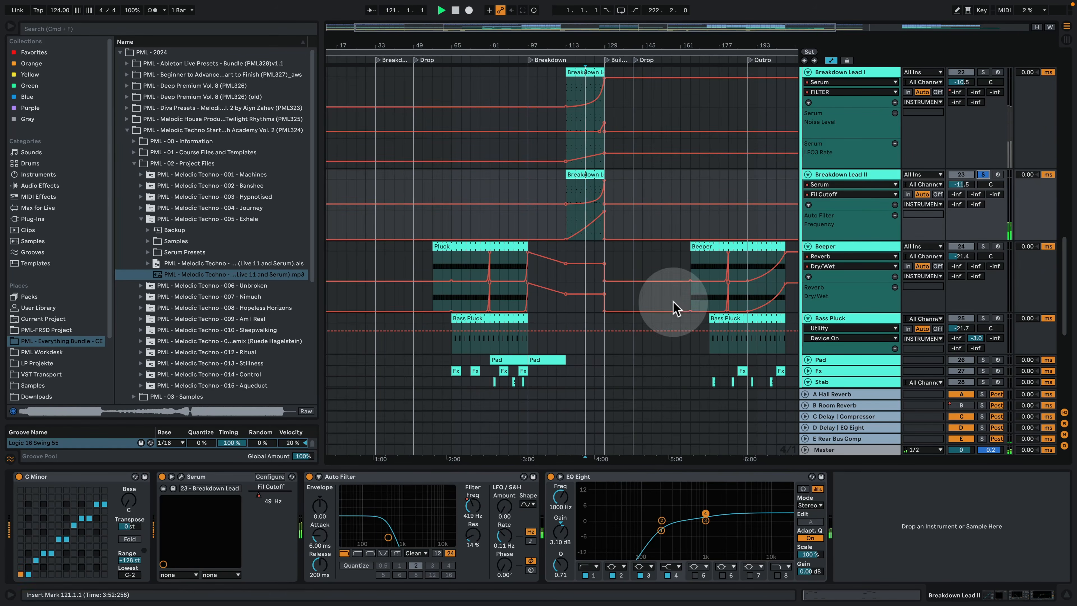
key(space)
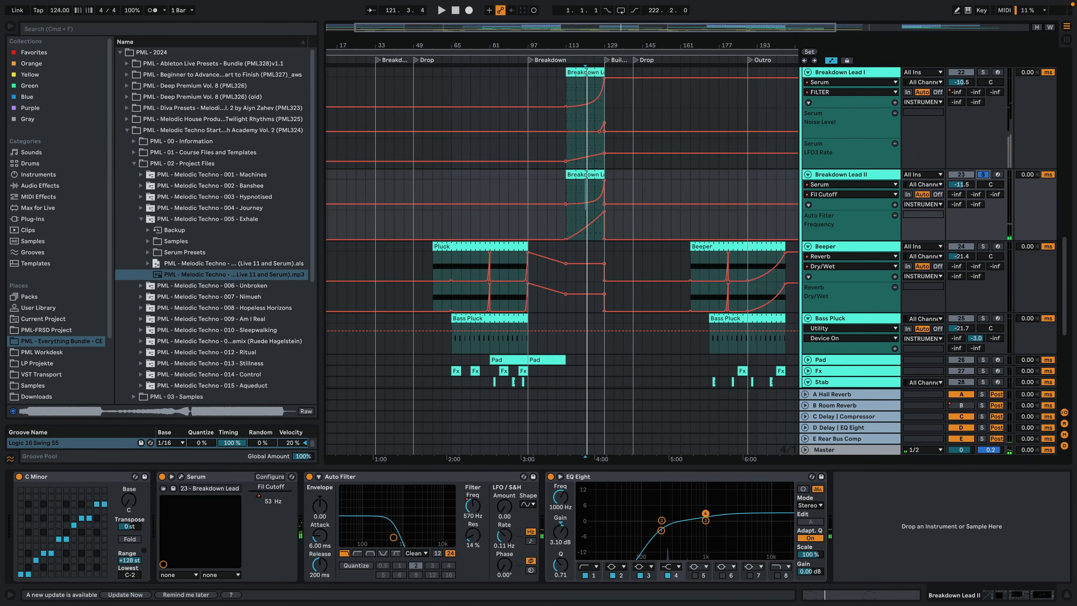
scroll(579, 184, up, 8)
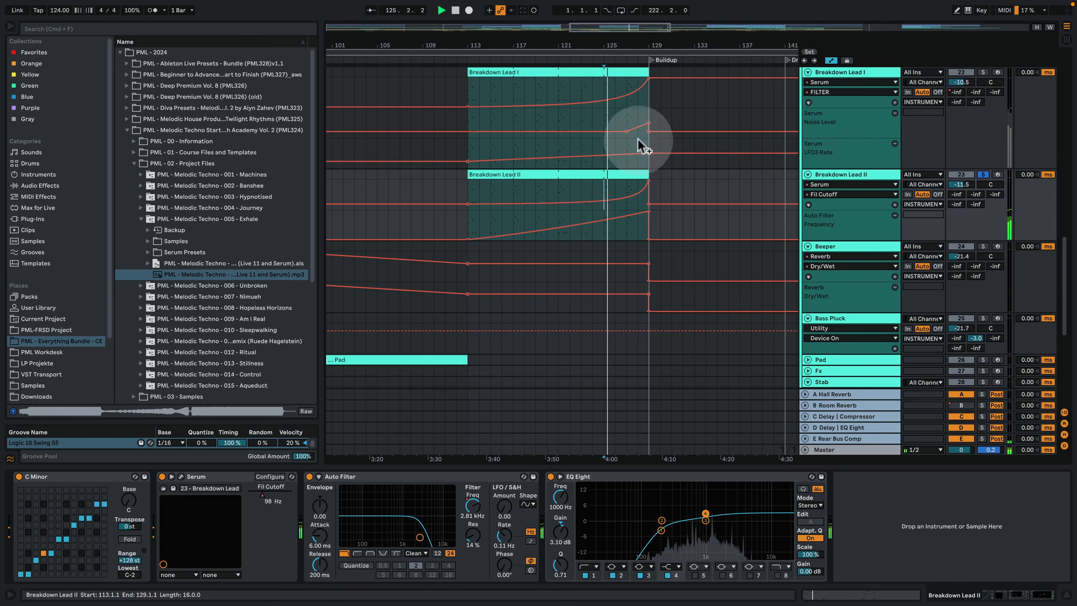
Step: Examine Breakdown Lead II's Serum settings, add Breakdown Lead I to the solo to hear both leads together, then close the synth window
click(194, 480)
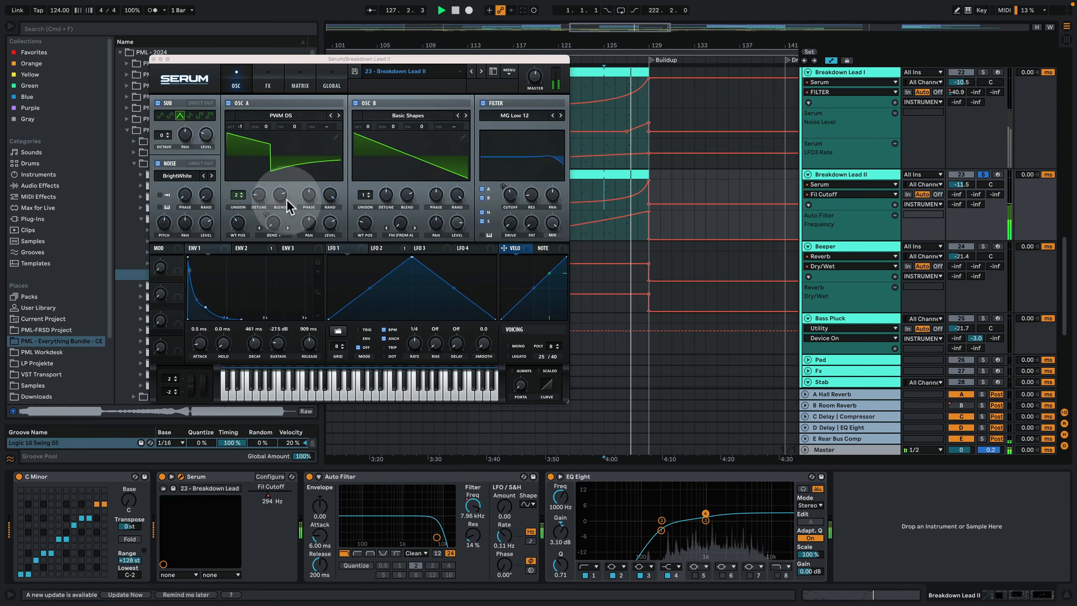
super+click(981, 72)
key(space)
key(space)
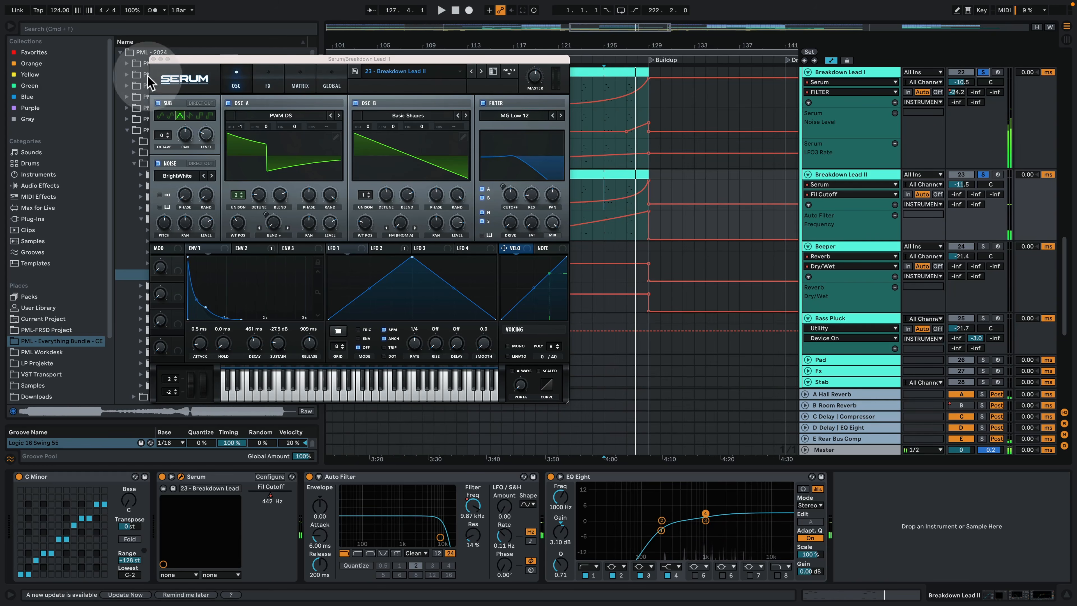
click(154, 59)
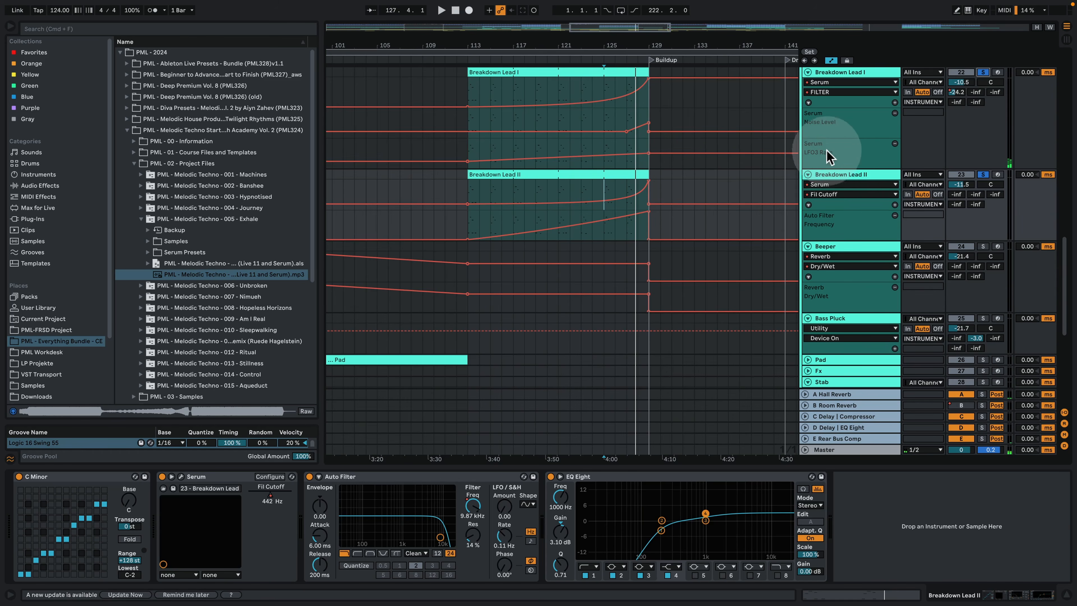
Step: Enlarge Breakdown Lead I's LFO3 Rate automation lane to examine its curve over the breakdown and buildup
drag(825, 167, 829, 198)
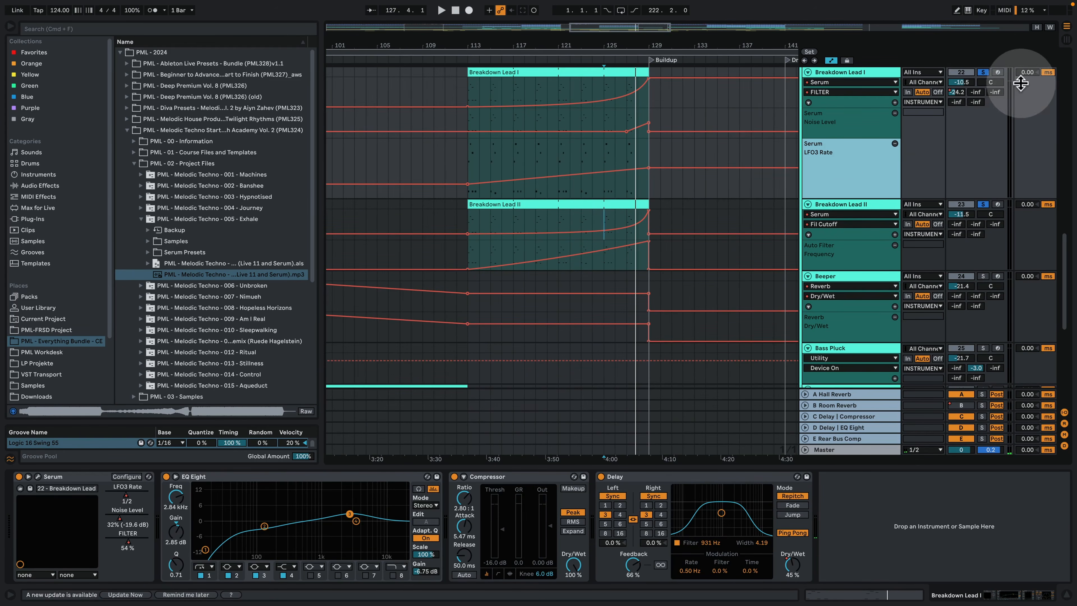
drag(675, 46, 613, 37)
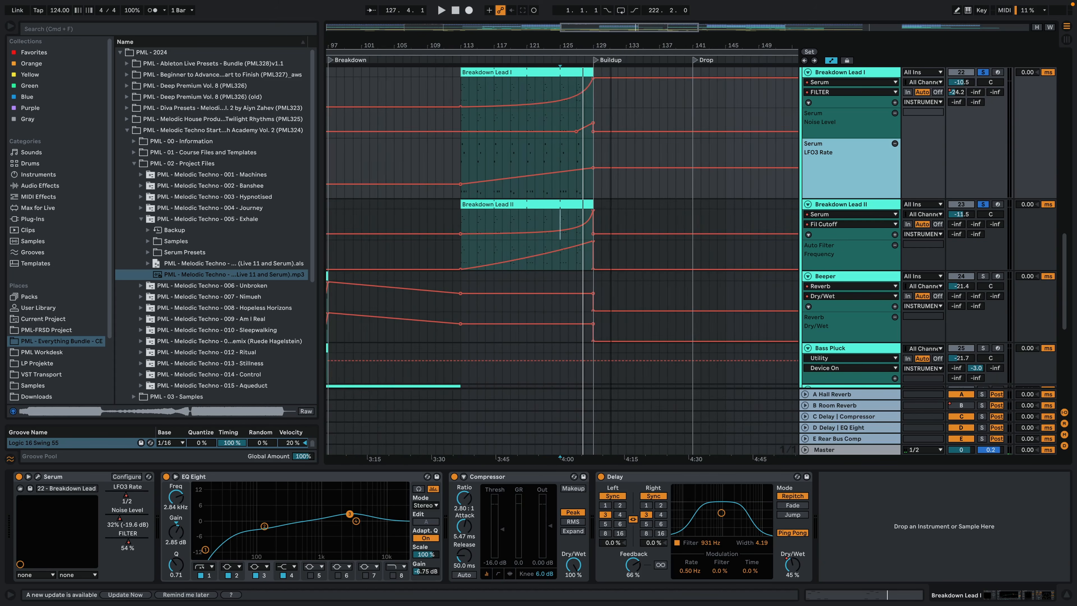
Step: Unsolo both Breakdown Leads, play the end of the breakdown into the buildup in the full mix, and hide the device view
click(983, 72)
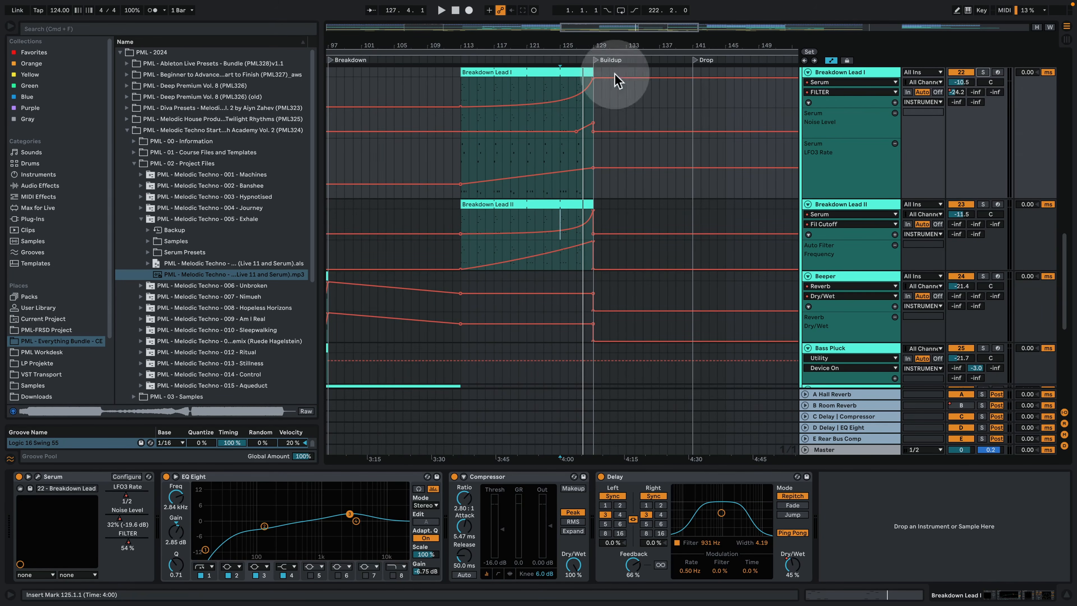
key(space)
click(593, 123)
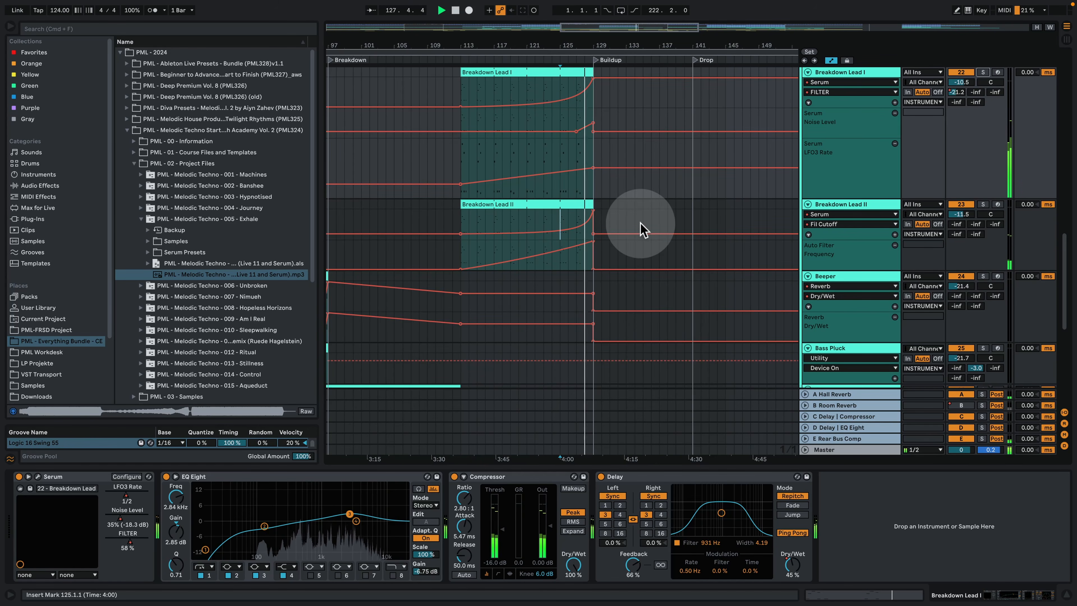
click(1065, 595)
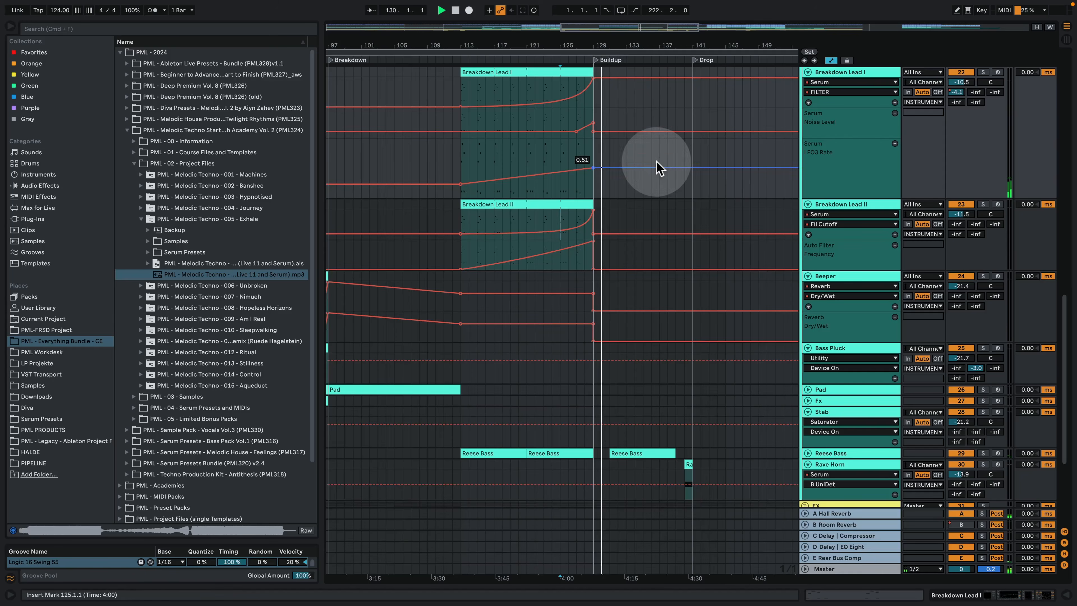
Step: Expand and solo Atmo Loop 1 in the FX group, and play its audio loop around the second drop
scroll(656, 254, down, 5)
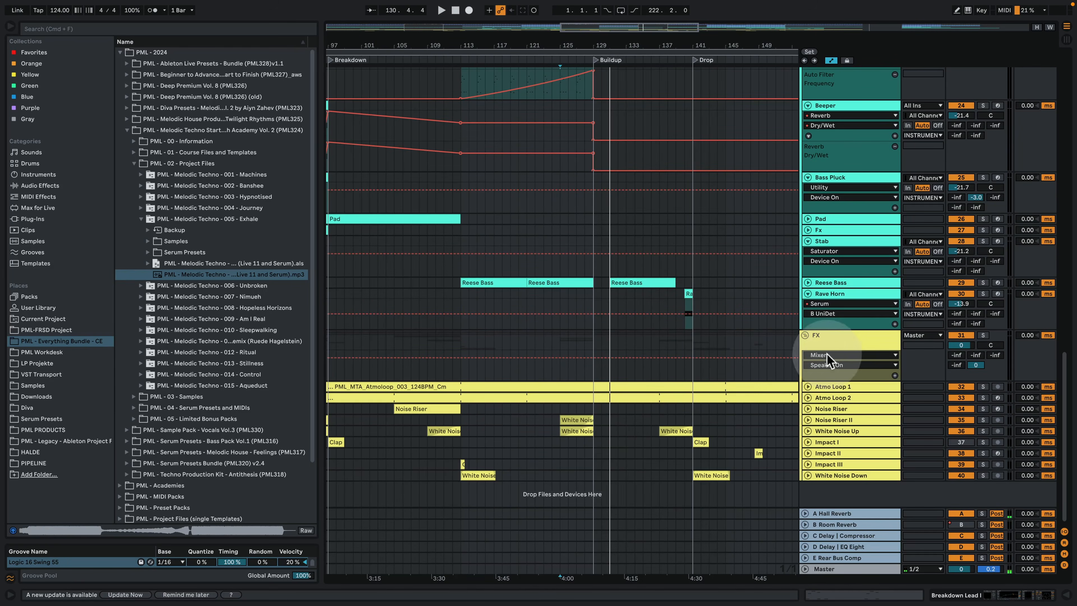
click(832, 347)
mouse_move(600, 42)
mouse_down()
mouse_move(592, 30)
mouse_move(584, 42)
mouse_up()
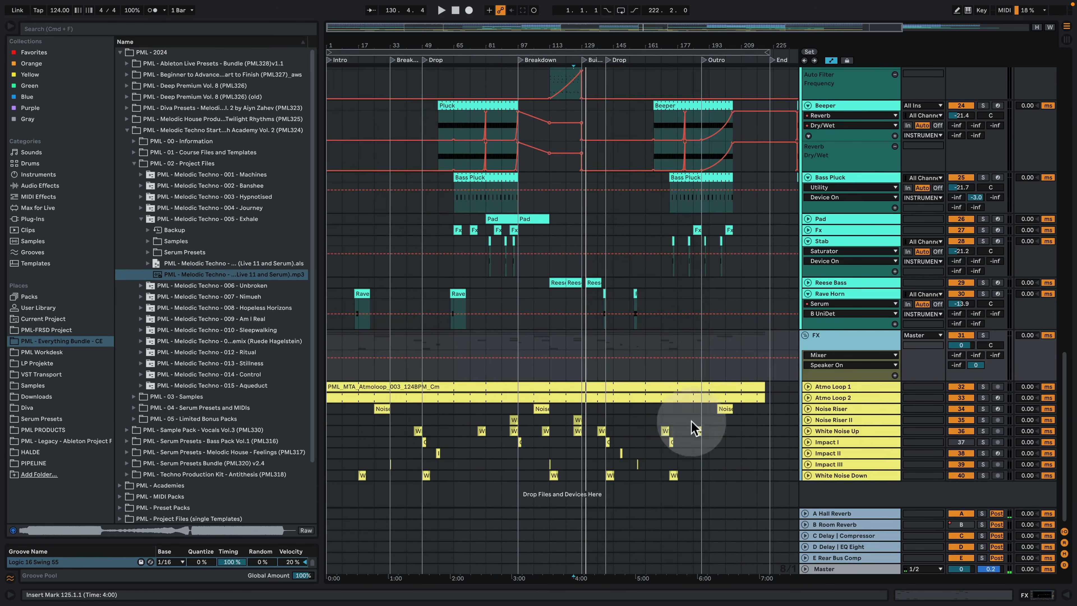
click(807, 384)
click(981, 386)
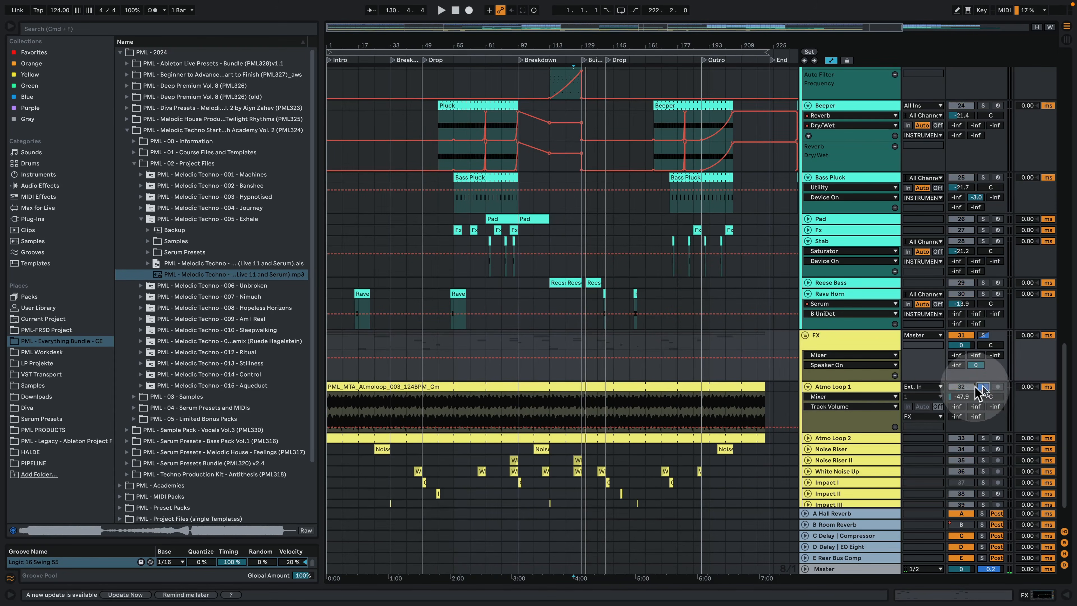
click(593, 418)
key(space)
click(638, 406)
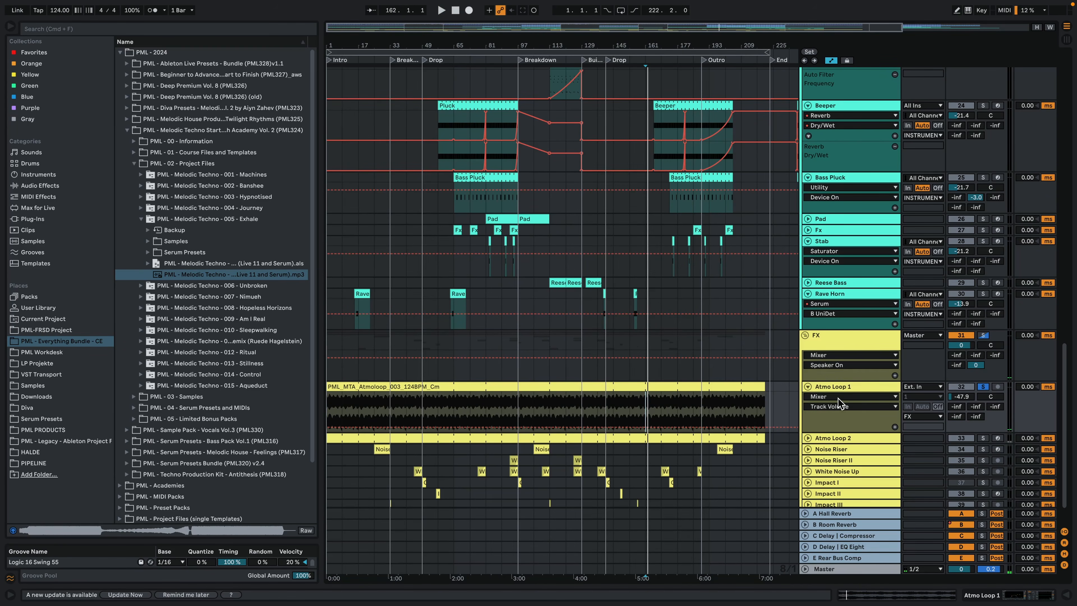
Step: Expand and solo Atmo Loop 2, and examine its sampler, EQ Eight, Reverb and SC 2 devices while playing from bar 162
click(808, 438)
click(983, 438)
click(854, 442)
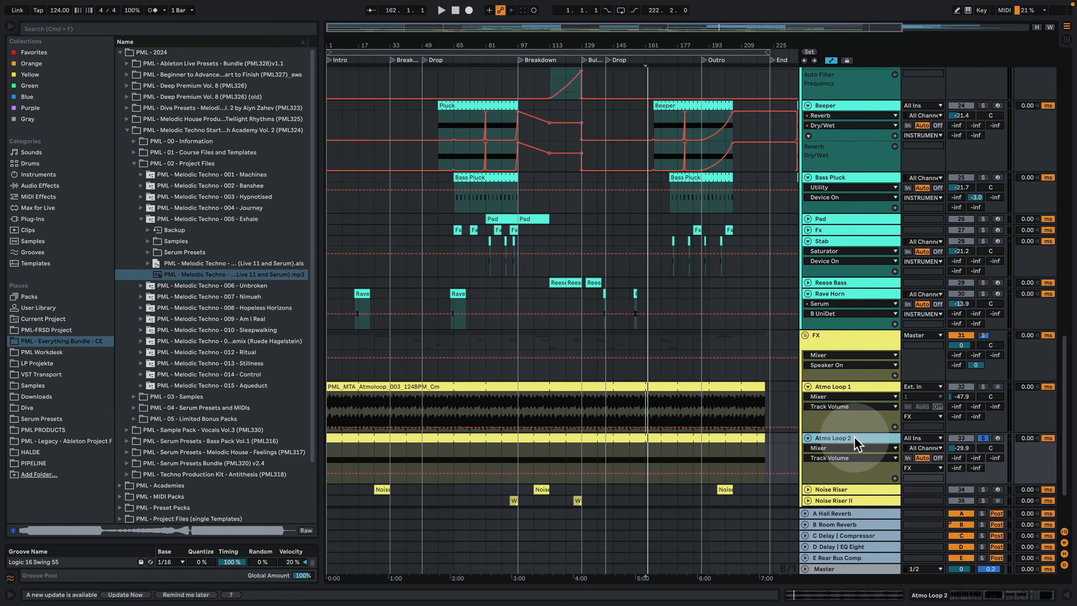
double_click(849, 439)
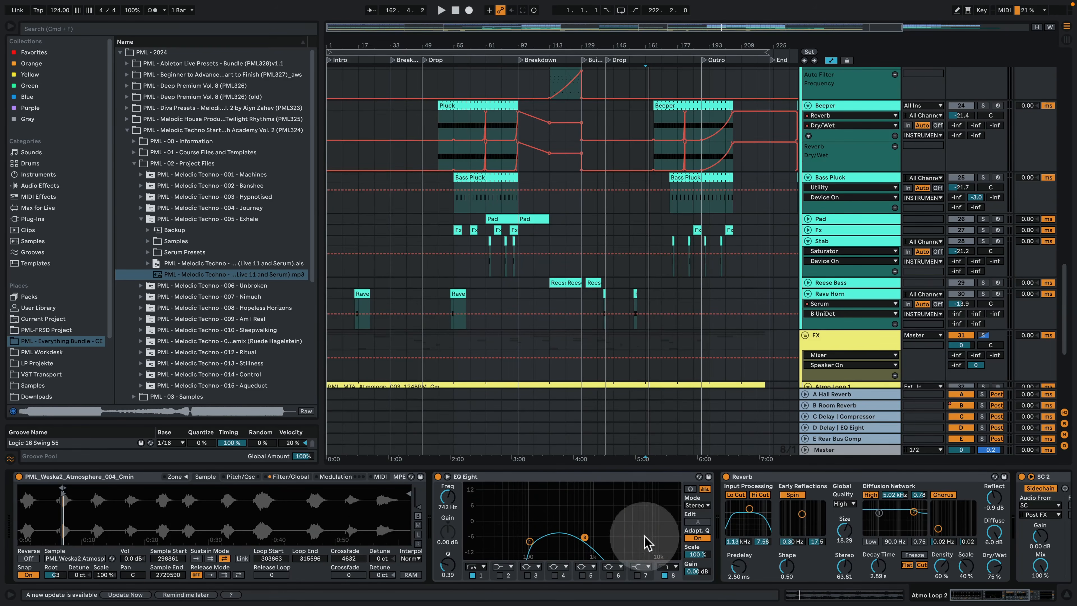
key(space)
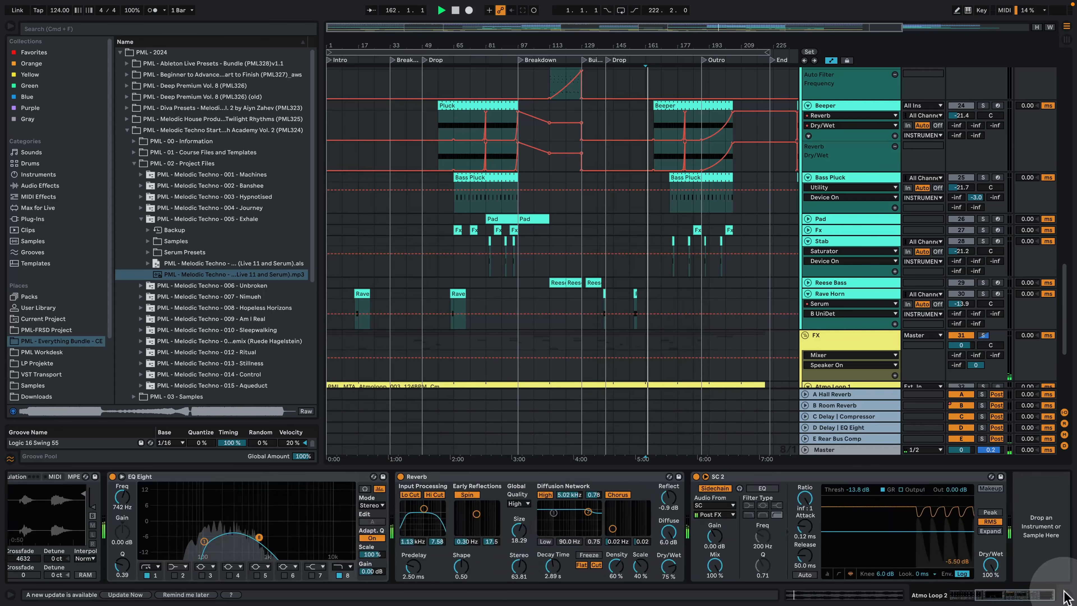
scroll(808, 340, down, 5)
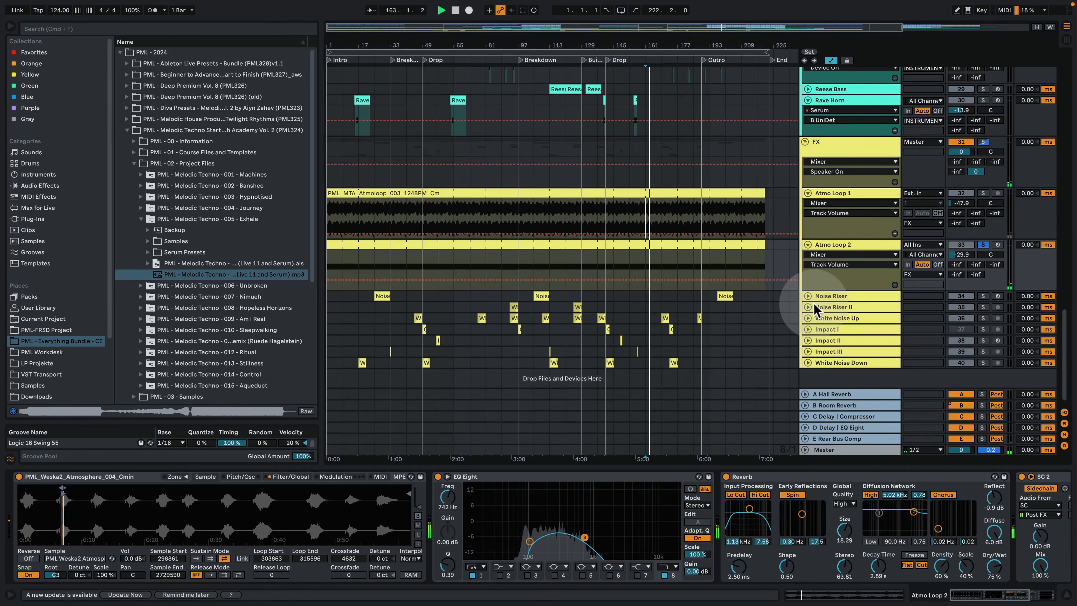
key(space)
Step: Expand and solo the Noise Riser track, and play its breakdown clip from bar 111 to hear the filter resonance rise
click(831, 297)
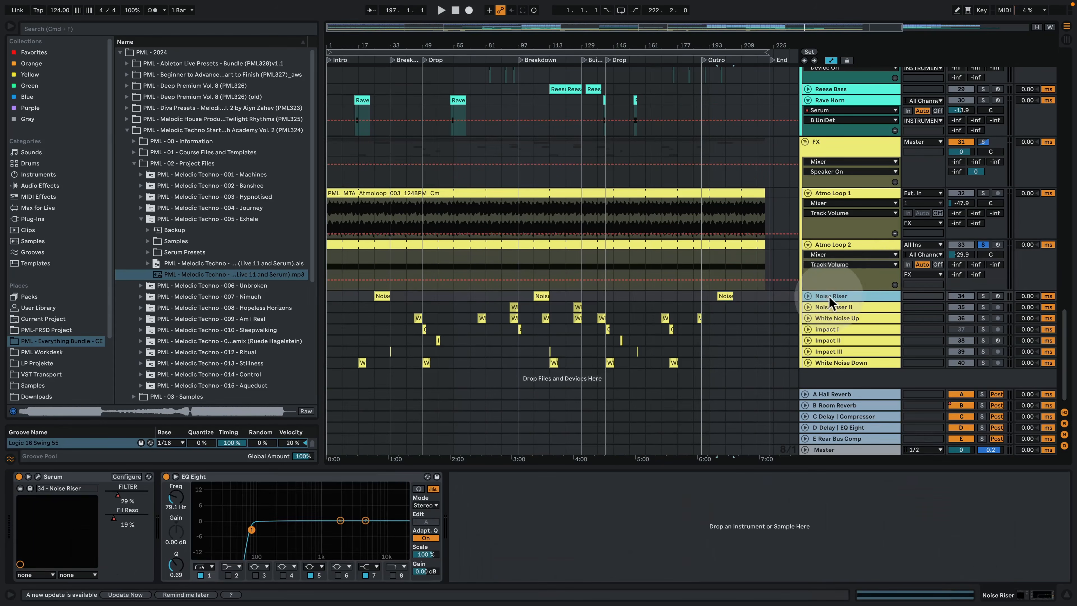
click(808, 296)
click(540, 296)
click(983, 296)
scroll(545, 316, up, 5)
click(544, 319)
key(space)
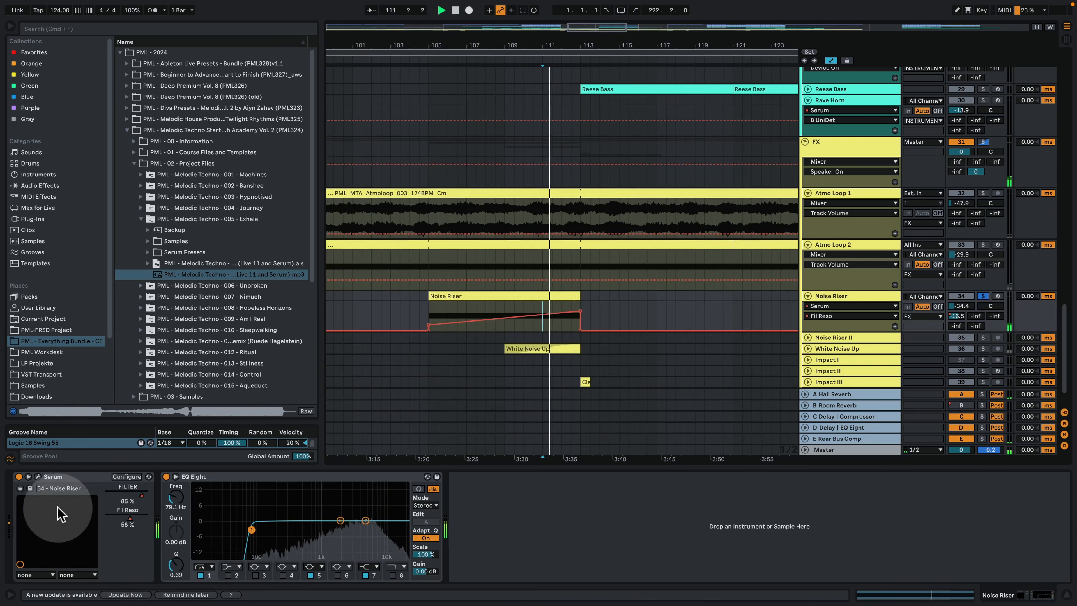
Step: Open the Noise Riser's Serum to examine its BrightWhite noise and filter settings during playback, then close the synth window
click(48, 477)
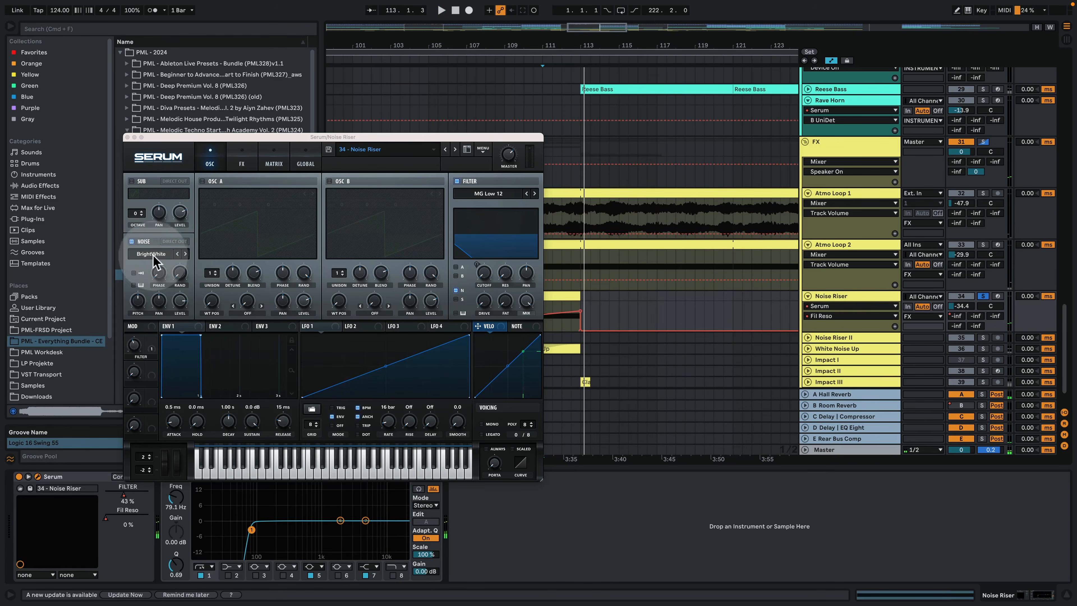
key(space)
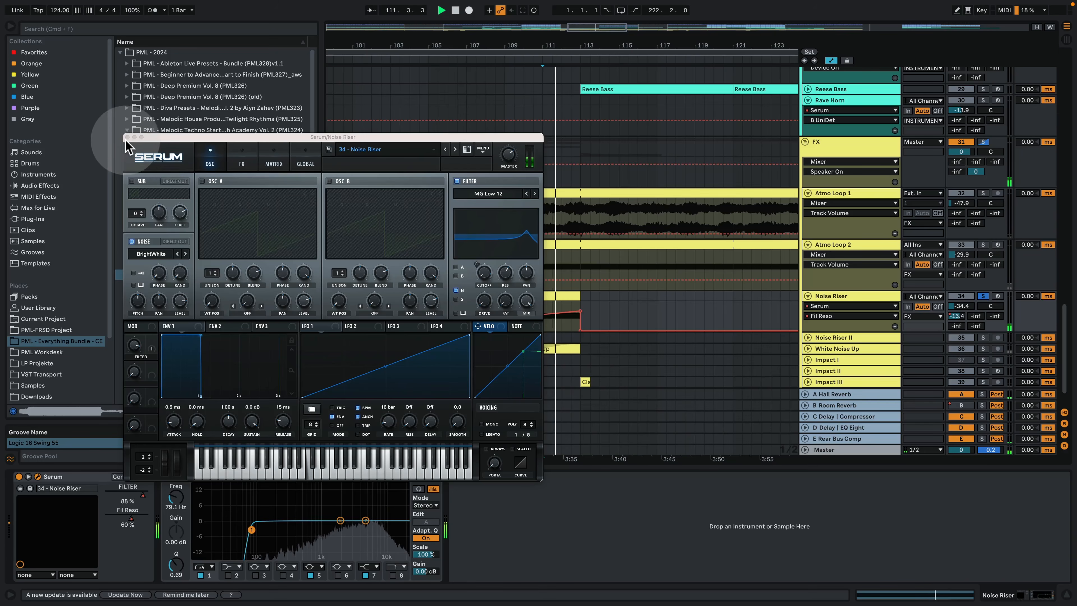
click(127, 139)
click(127, 137)
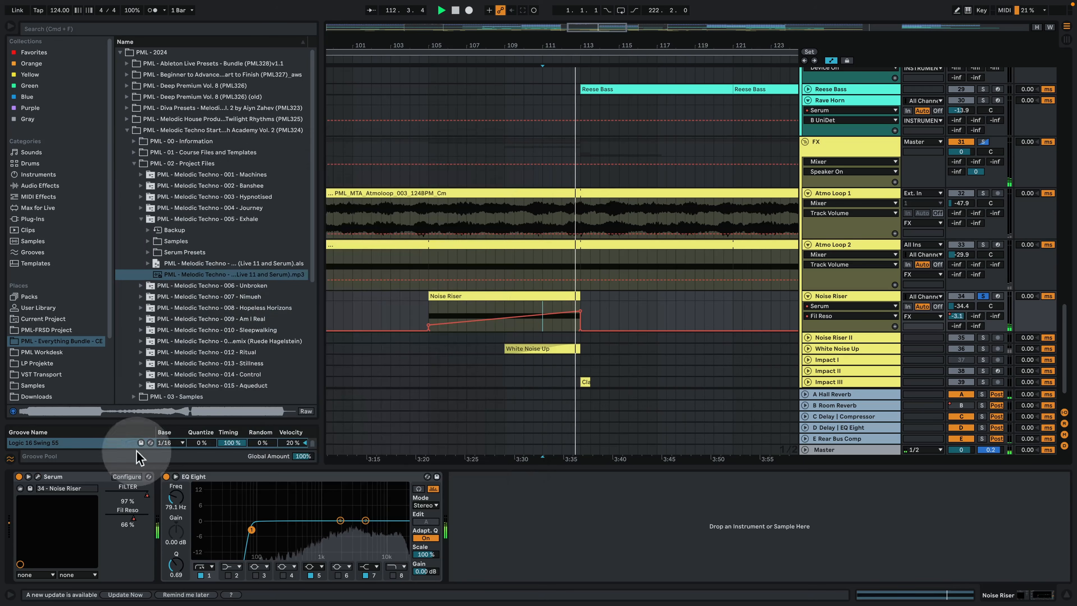
key(space)
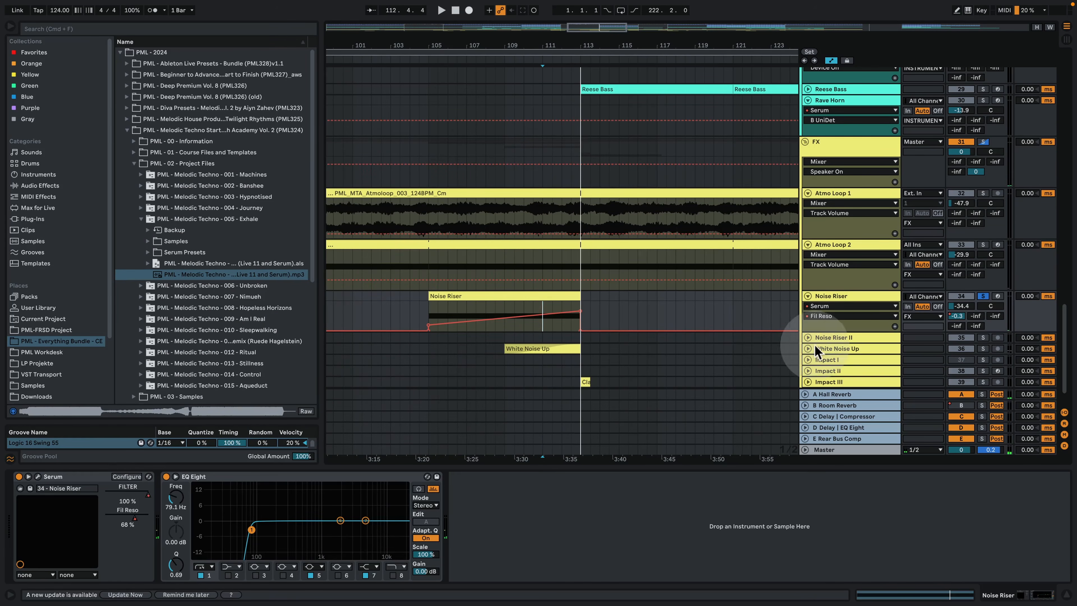
Step: Expand and solo the Noise Riser II track, and play its clip from bar 96 up to the breakdown
drag(677, 47, 665, 64)
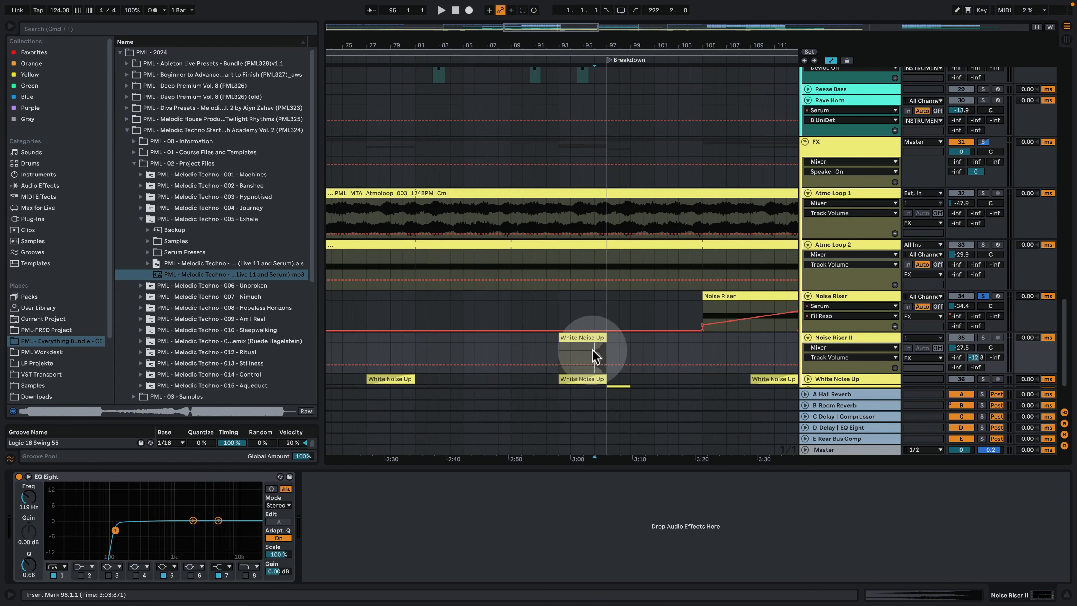
click(983, 338)
key(space)
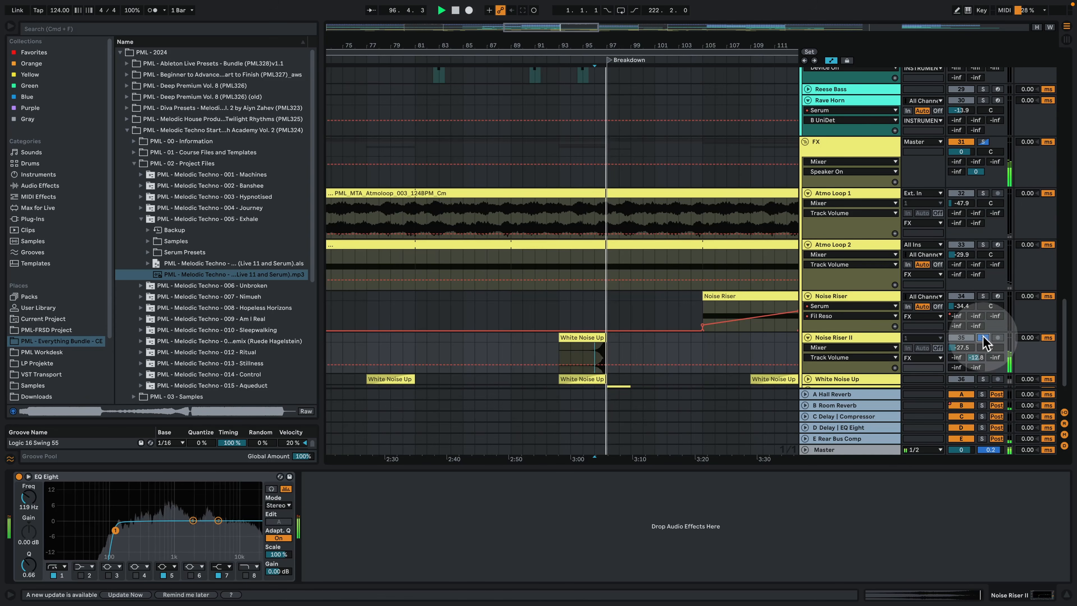
key(space)
Step: Expand and solo the White Noise Up track, and play its clip from bar 96 into the breakdown
scroll(817, 349, down, 3)
click(807, 312)
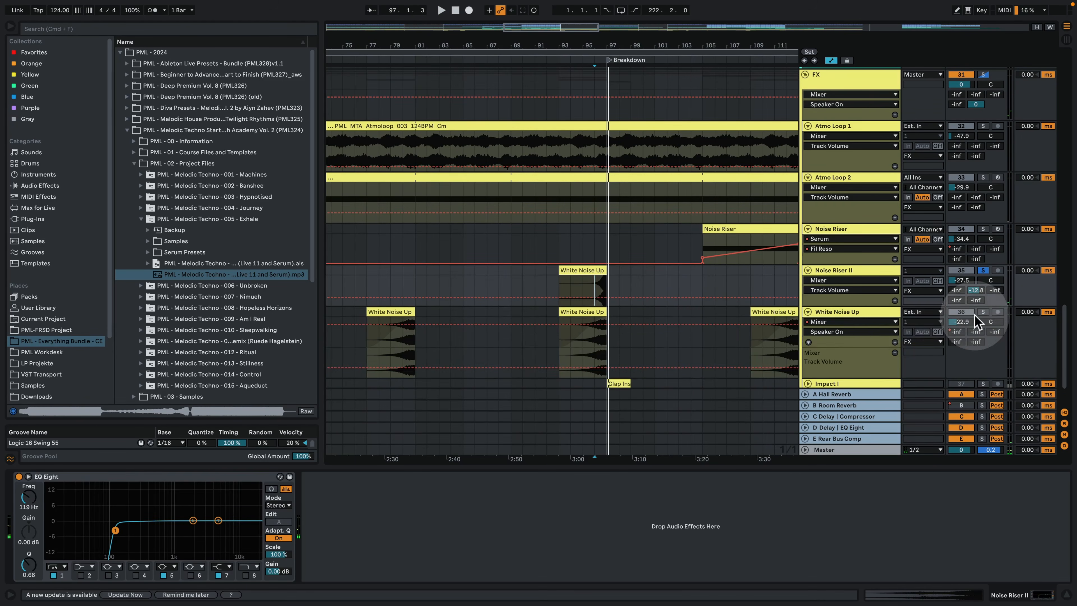
click(594, 335)
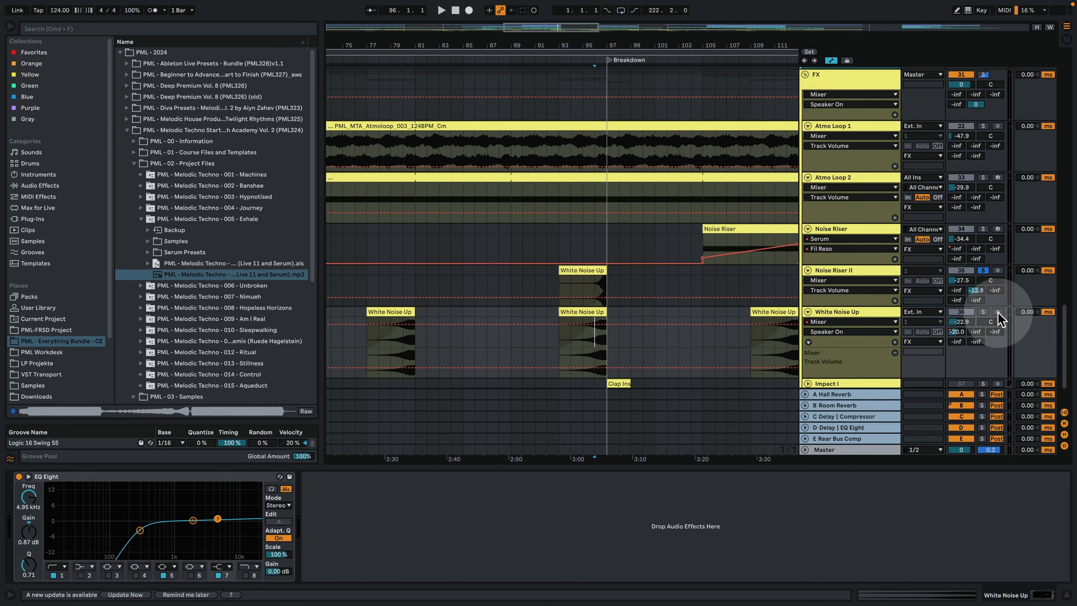
click(983, 312)
key(space)
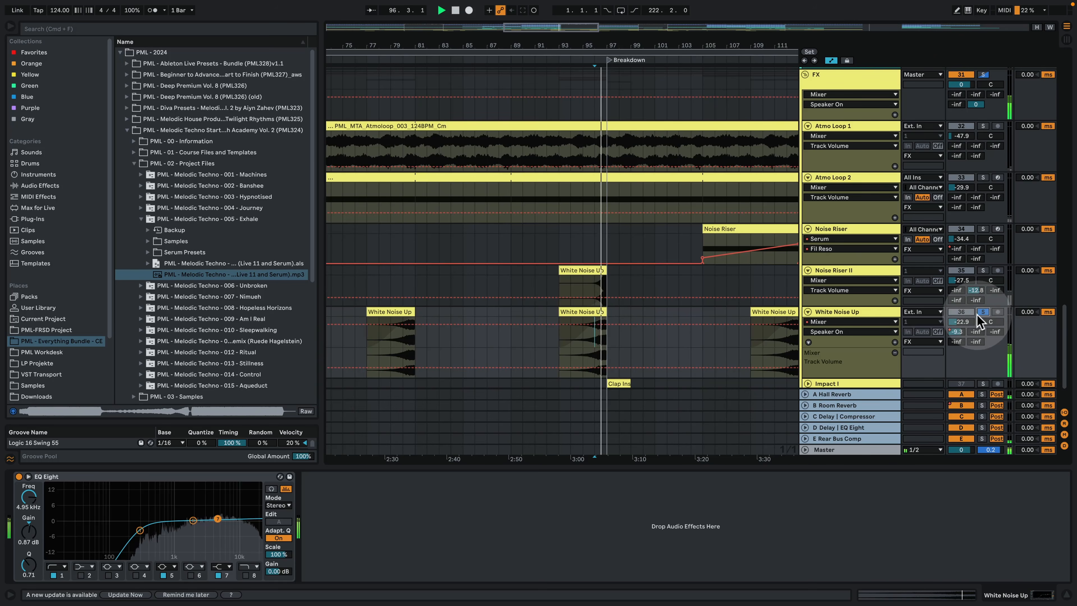
key(space)
Step: Solo the Impact I track and play its clap clip at the start of the breakdown, then remove the solo
scroll(679, 297, down, 3)
click(832, 327)
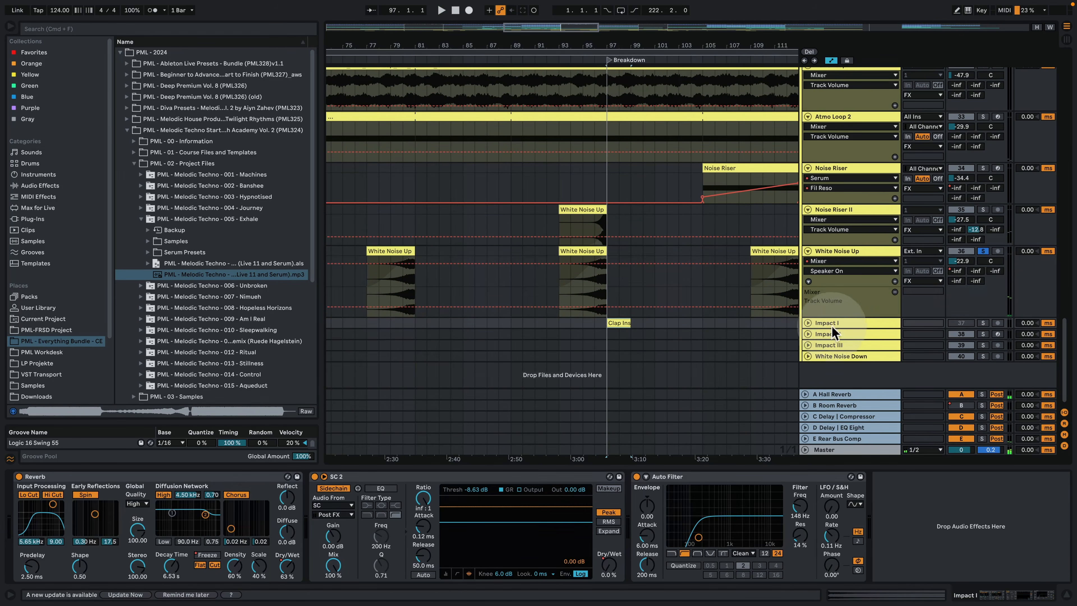
click(983, 323)
key(space)
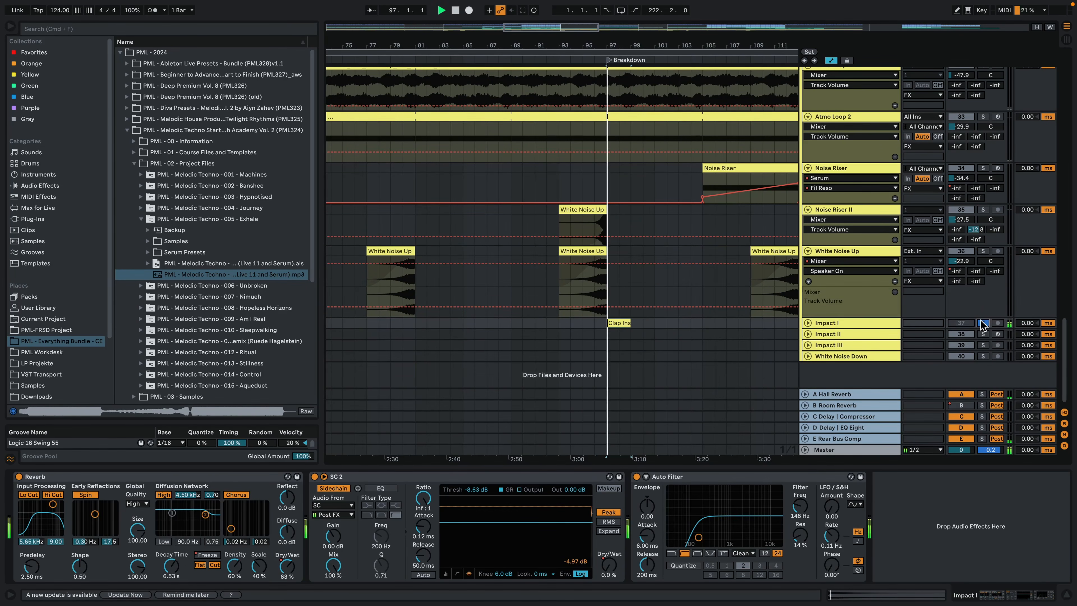
key(space)
click(983, 325)
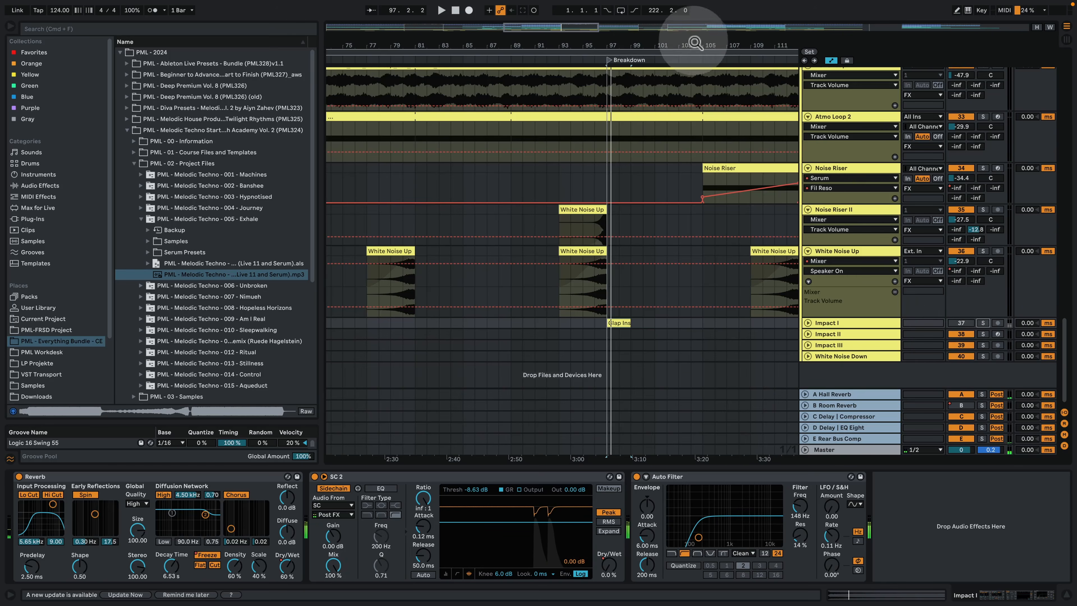
Step: Activate the Impact I track and play it briefly with the full mix at bar 97
drag(694, 43, 694, 21)
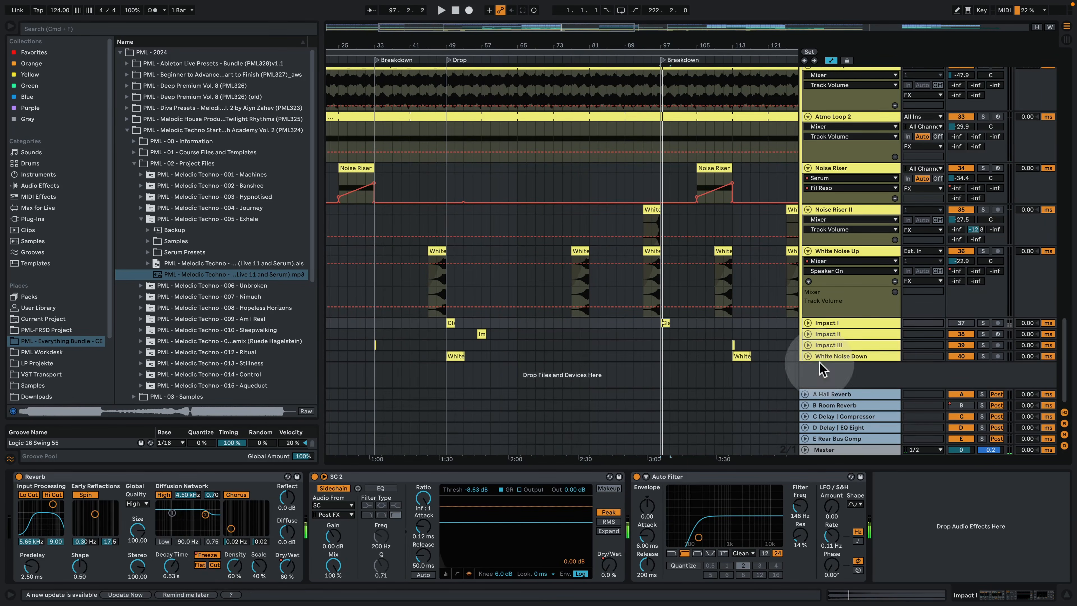
click(960, 324)
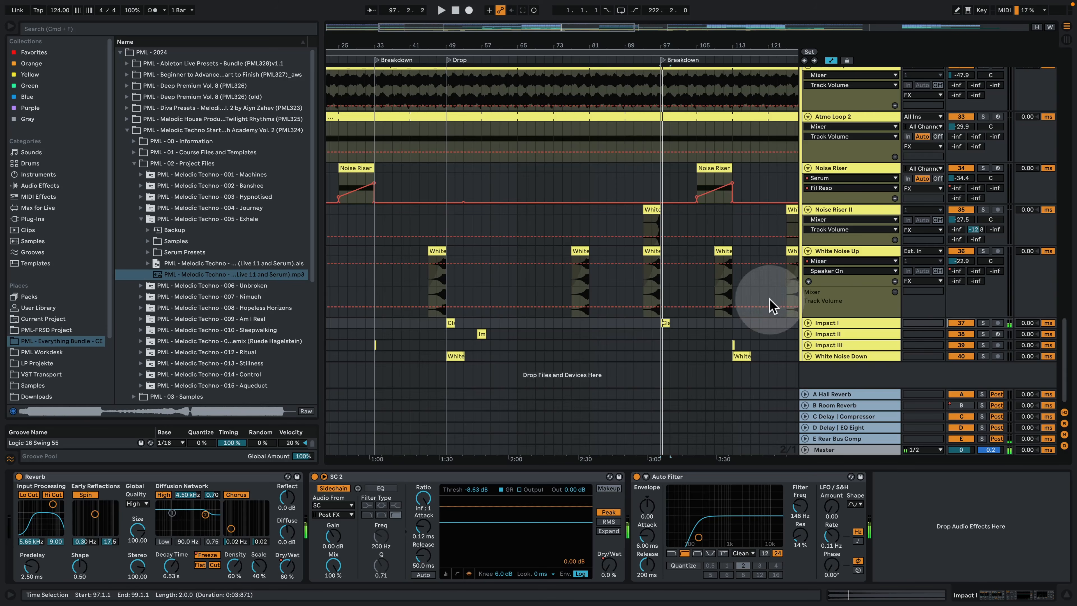
click(673, 300)
key(space)
key(space)
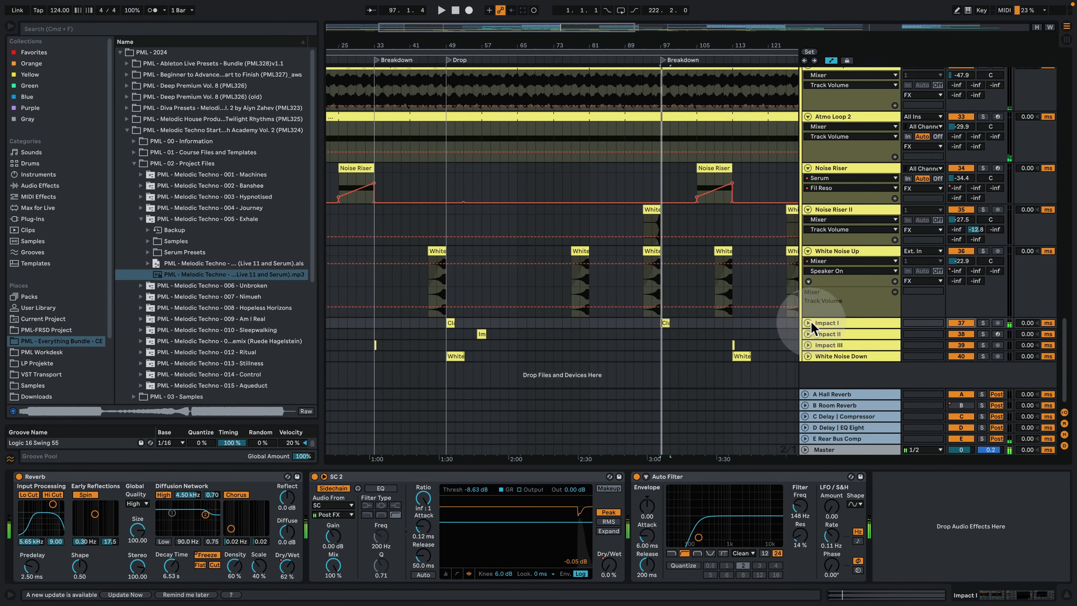
Step: Expand Impact I to examine its Reverb Dry/Wet and Freeze On automation, and play from bar 95 to hear the frozen tail fade
click(807, 324)
scroll(749, 340, down, 4)
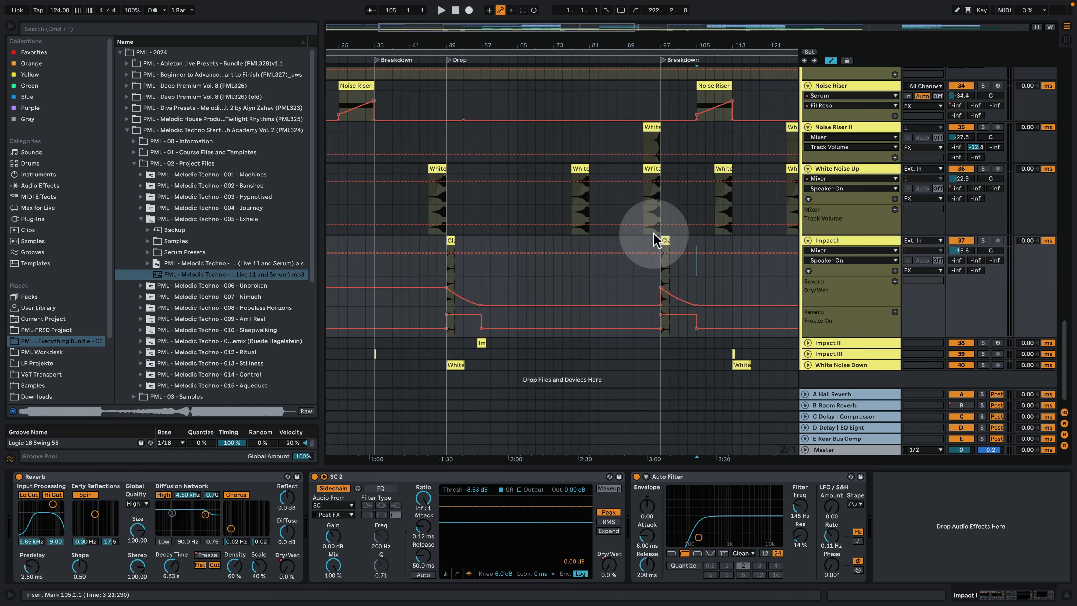
key(space)
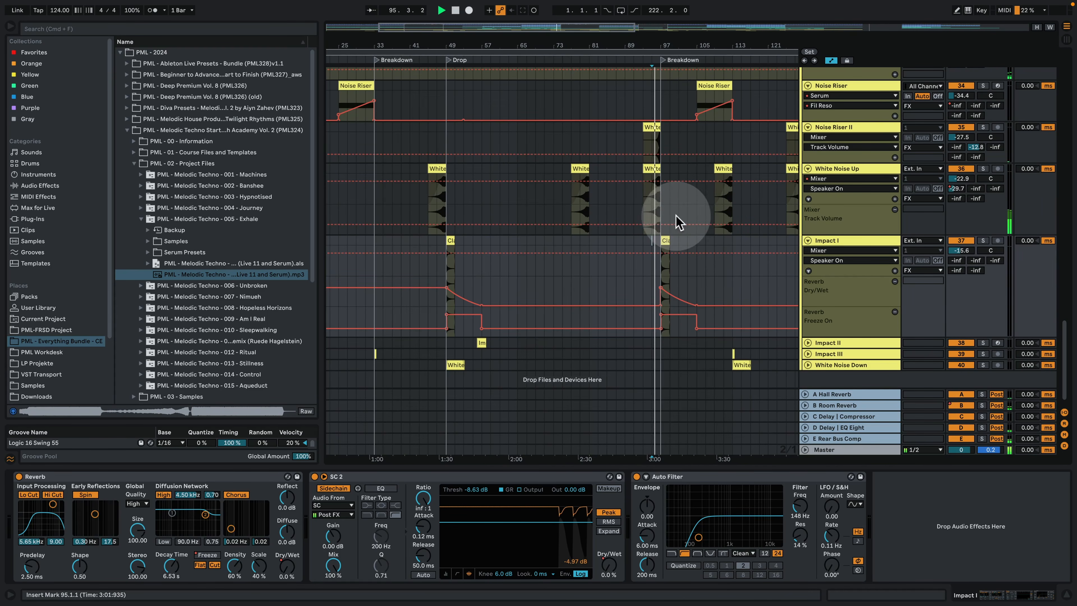
click(688, 250)
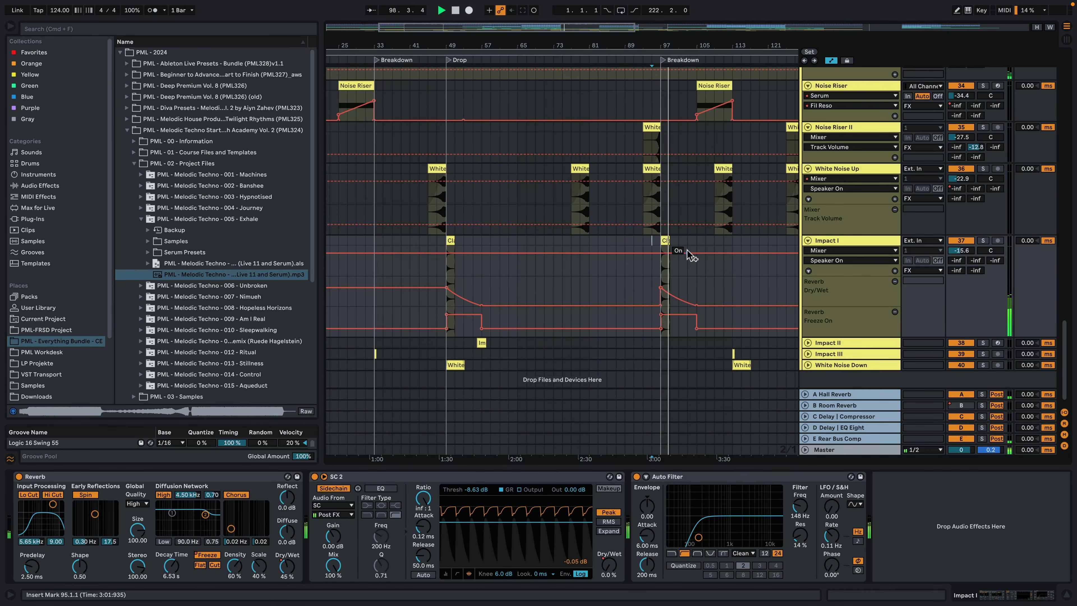
drag(651, 41, 565, 15)
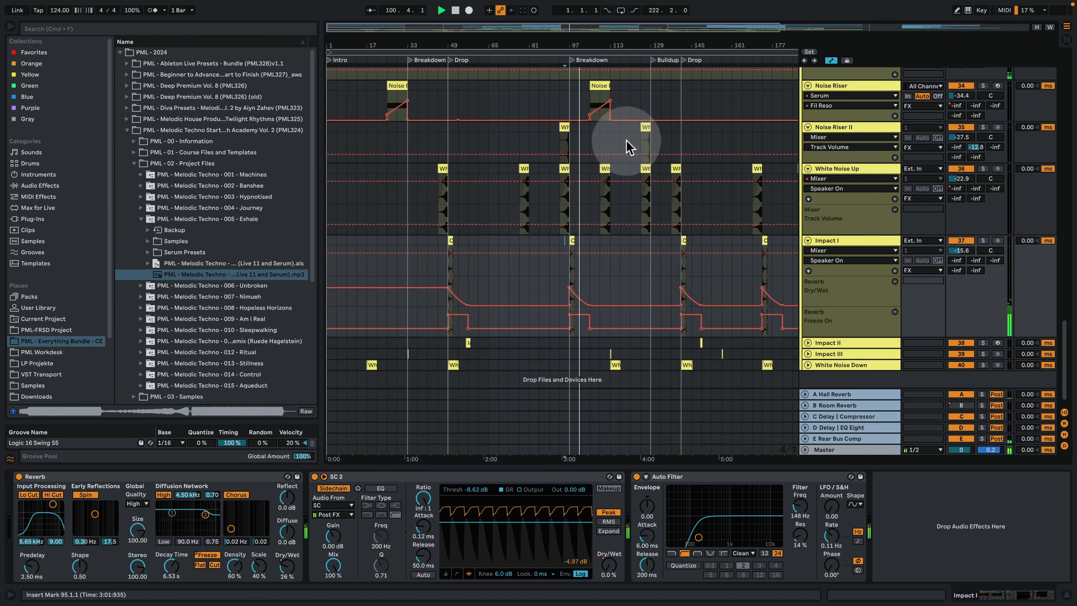
scroll(620, 302, down, 1)
key(space)
Step: Solo the Impact II track, play its clip from bar 56, and expand the track to view its automation lanes
click(469, 335)
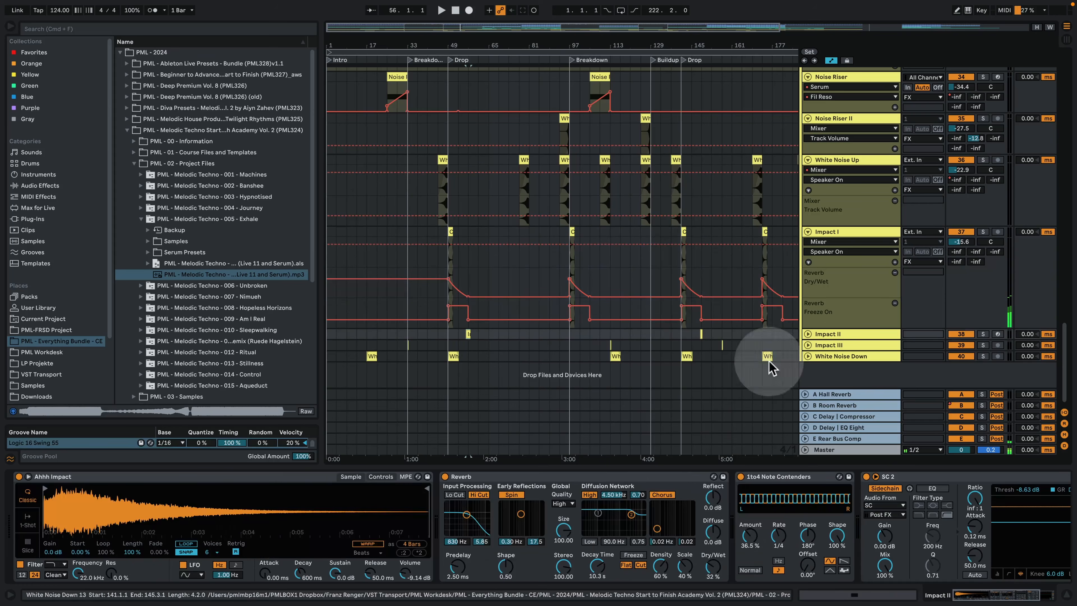
click(983, 334)
key(space)
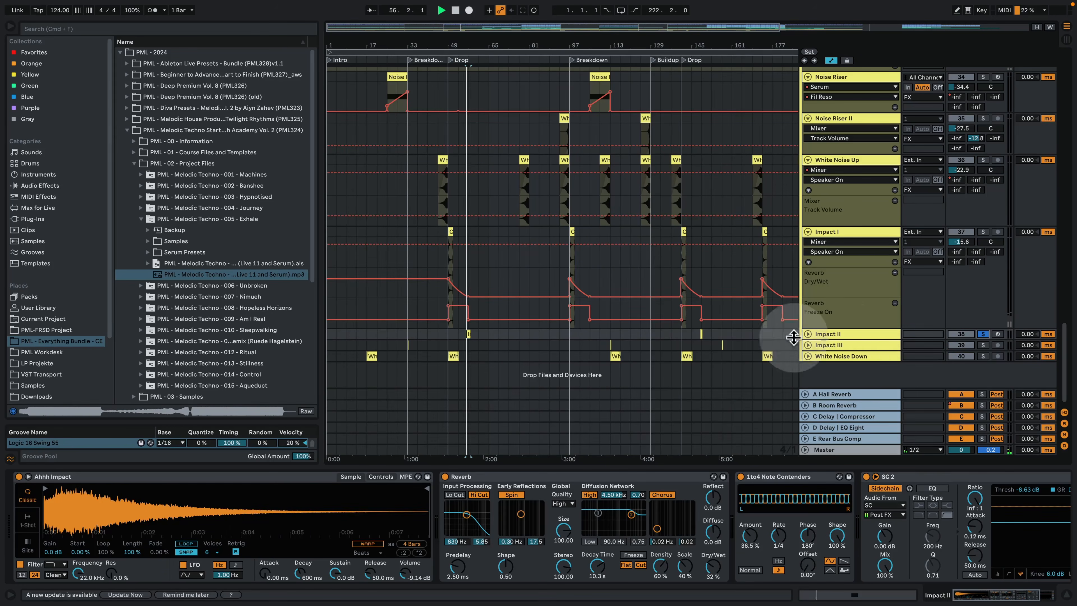
click(808, 335)
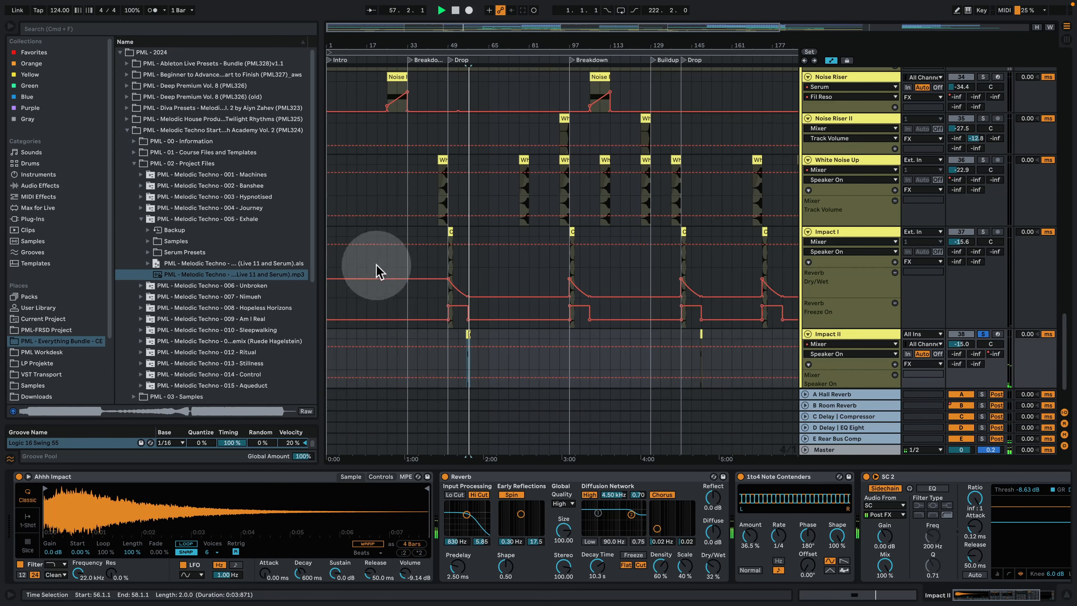
Step: Stop the Impact II playback, then solo the Impact III track and play its clip at bar 113 to examine the reverb freeze
scroll(402, 297, down, 3)
key(space)
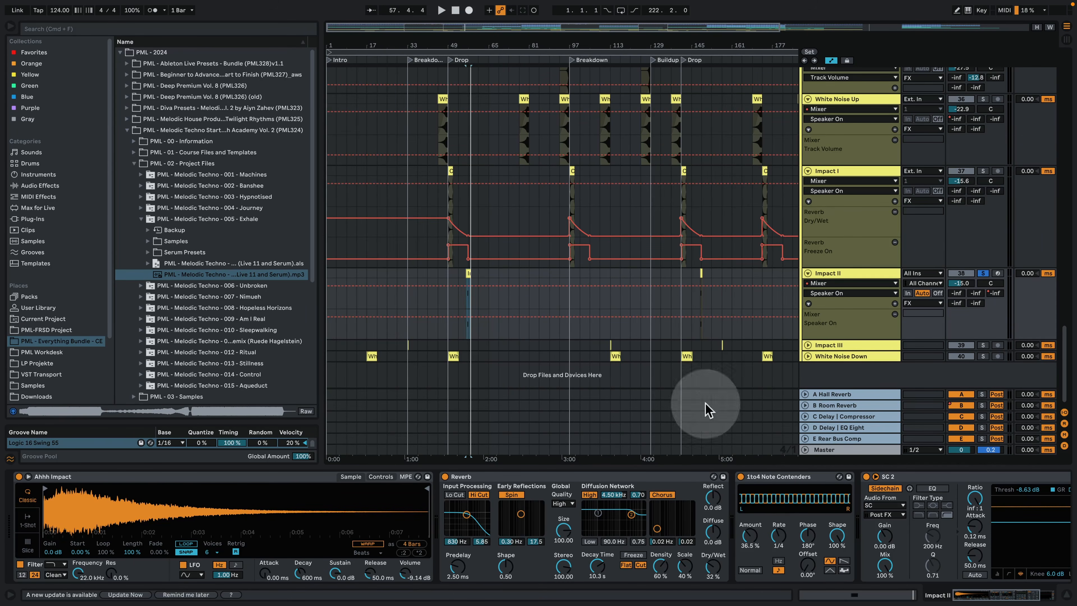
click(612, 347)
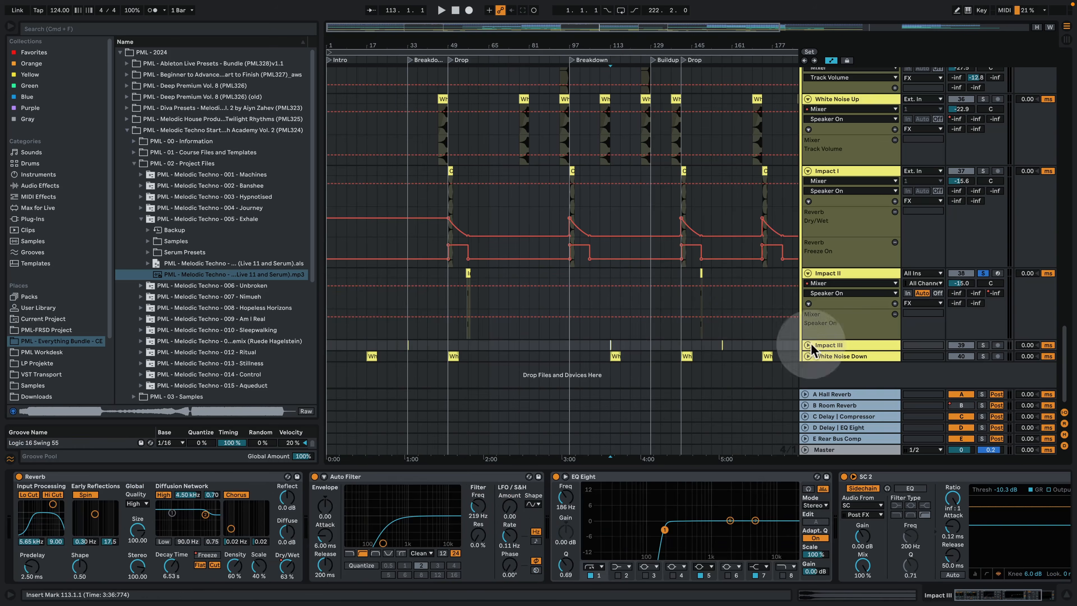
click(983, 345)
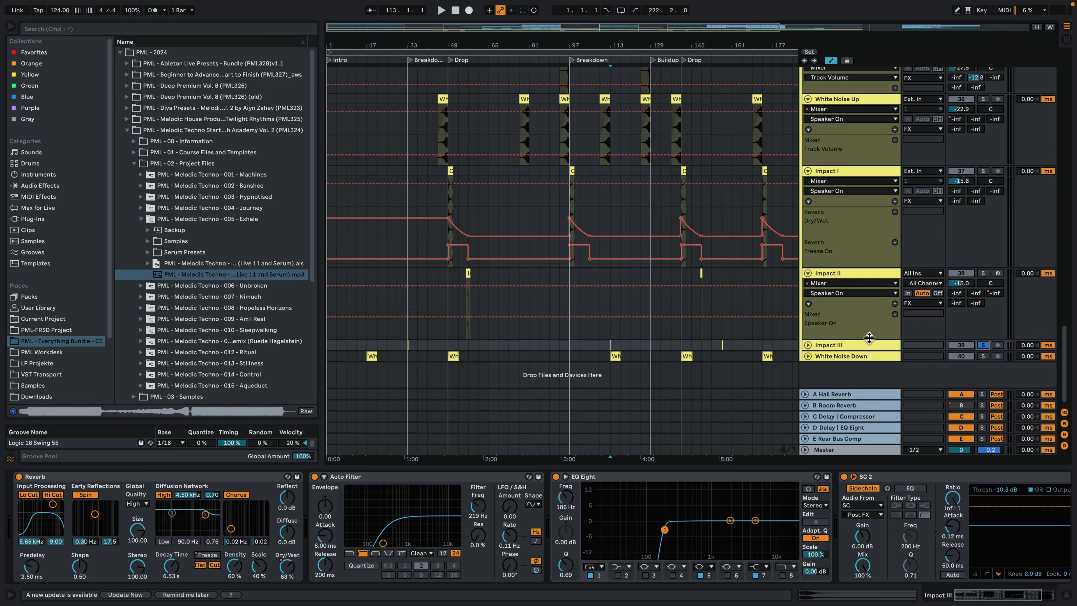
key(space)
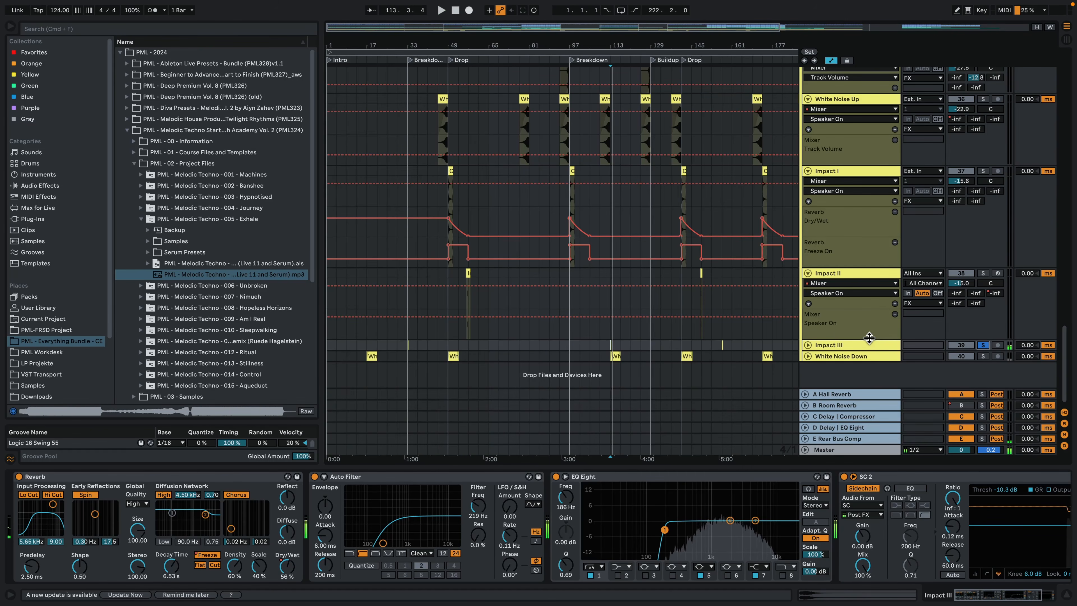
click(631, 347)
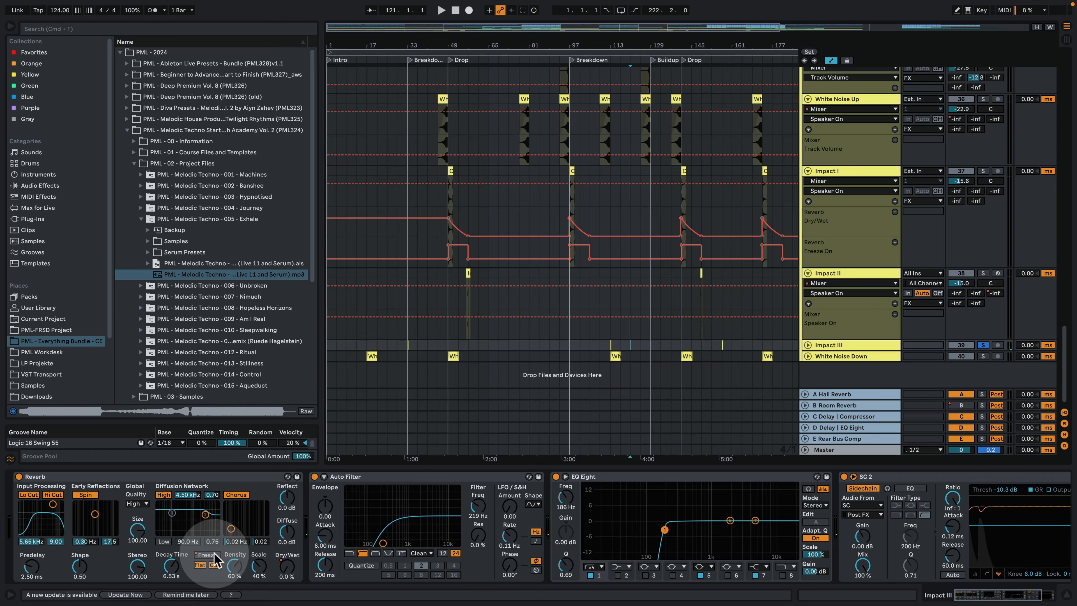
Step: Unfold the White Noise Down track and play its clip from bar 113, first soloed and then with the full mix
click(808, 356)
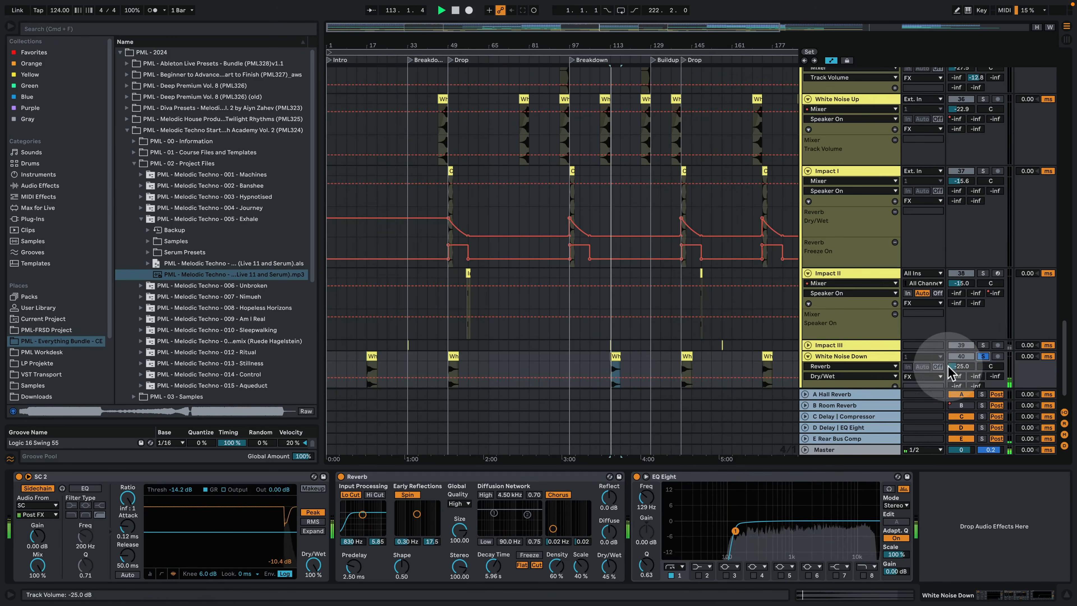
scroll(769, 320, down, 2)
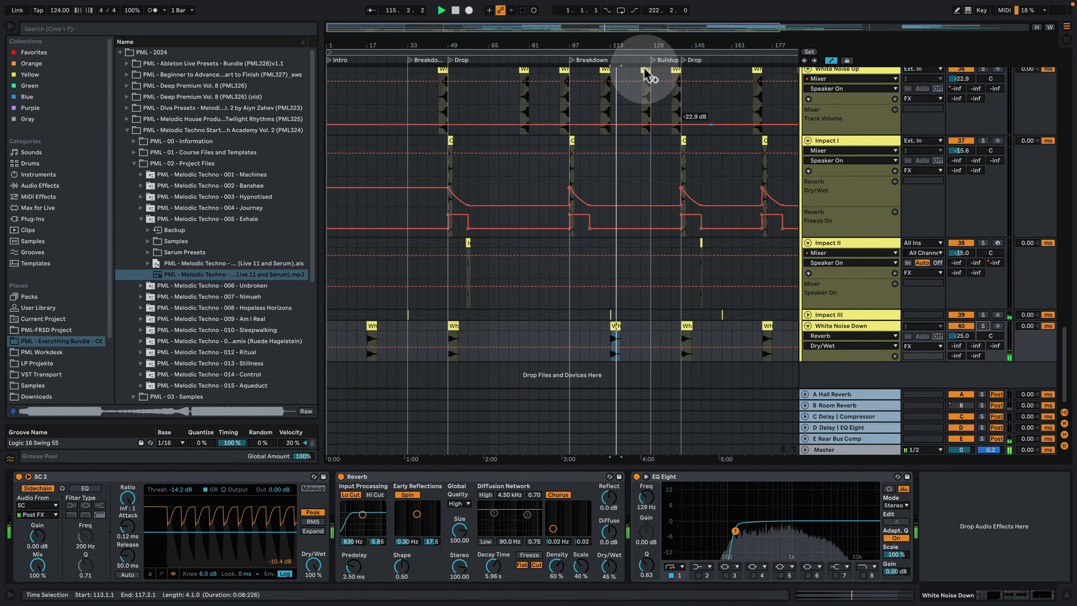
drag(643, 48, 642, 17)
Step: Select all FX tracks from Atmo Loop 1 to White Noise Down and optimize the arrangement height
scroll(594, 255, up, 5)
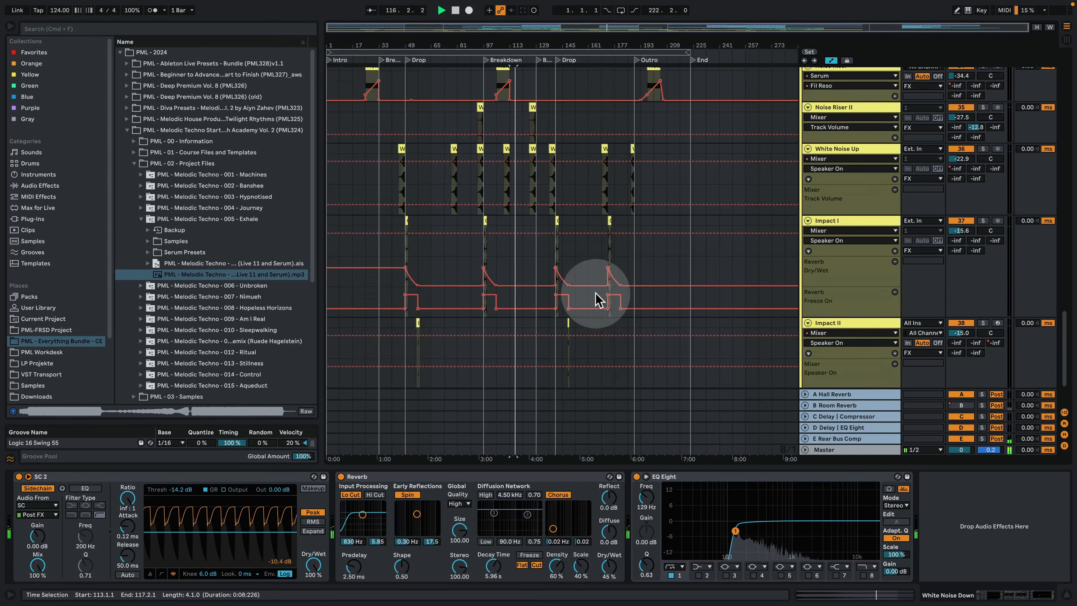
scroll(803, 200, up, 4)
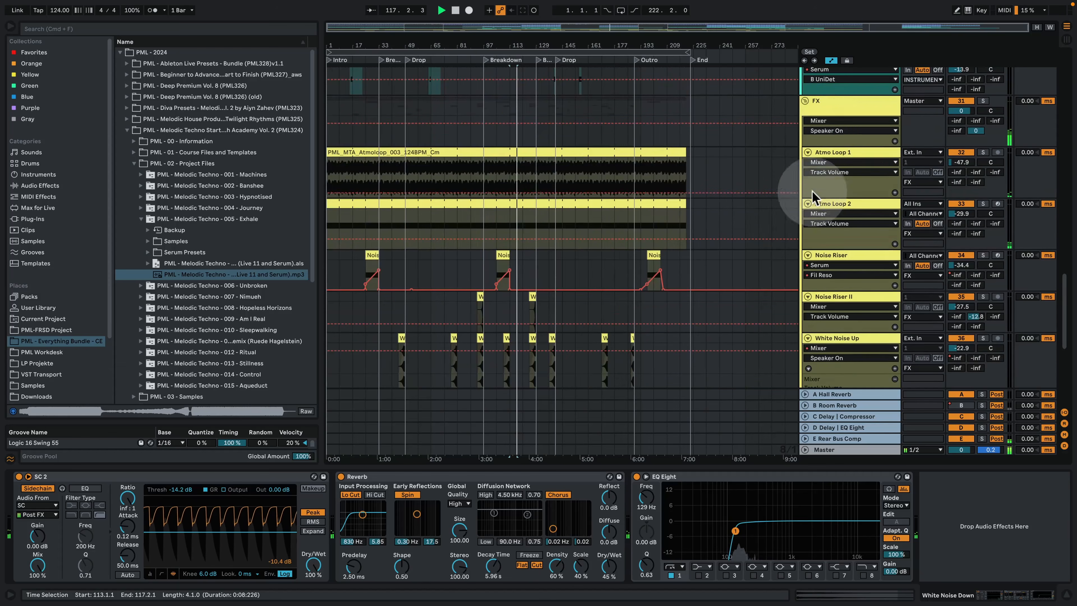
click(856, 153)
scroll(814, 314, down, 9)
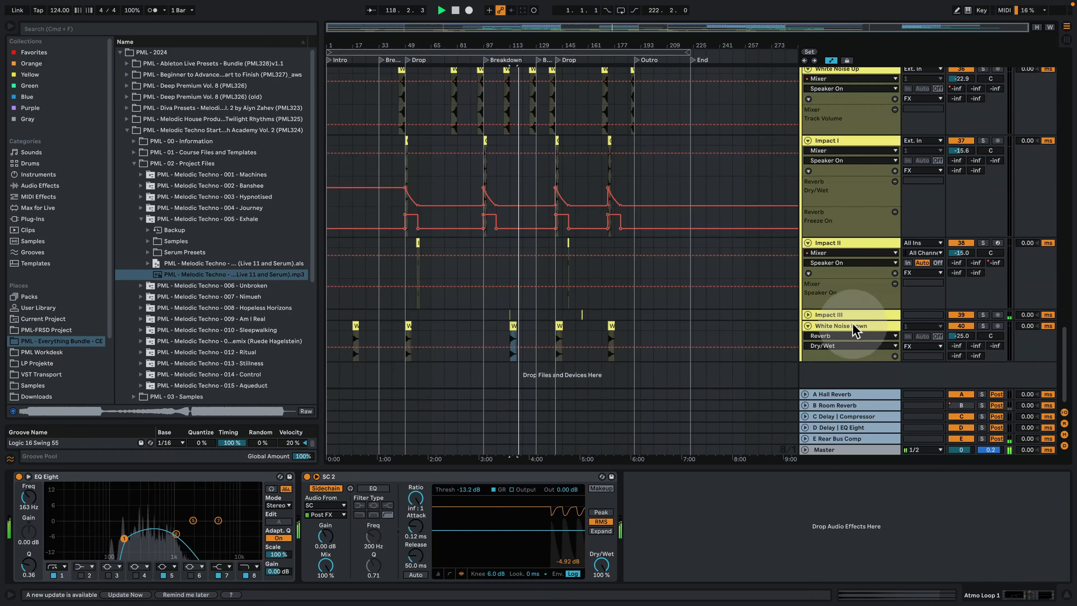
click(815, 331)
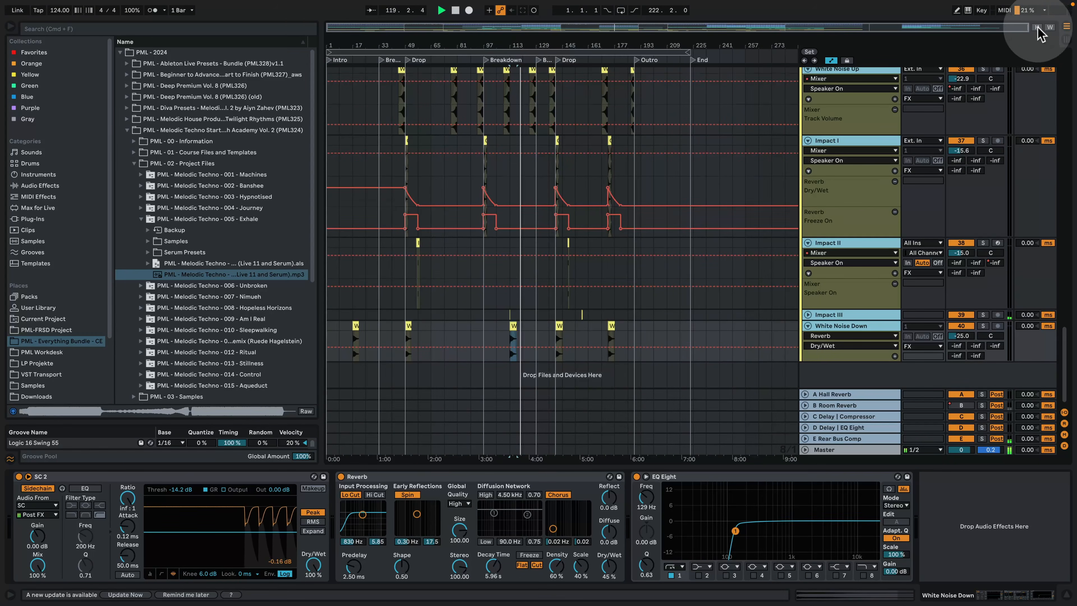
click(1037, 27)
scroll(565, 173, up, 3)
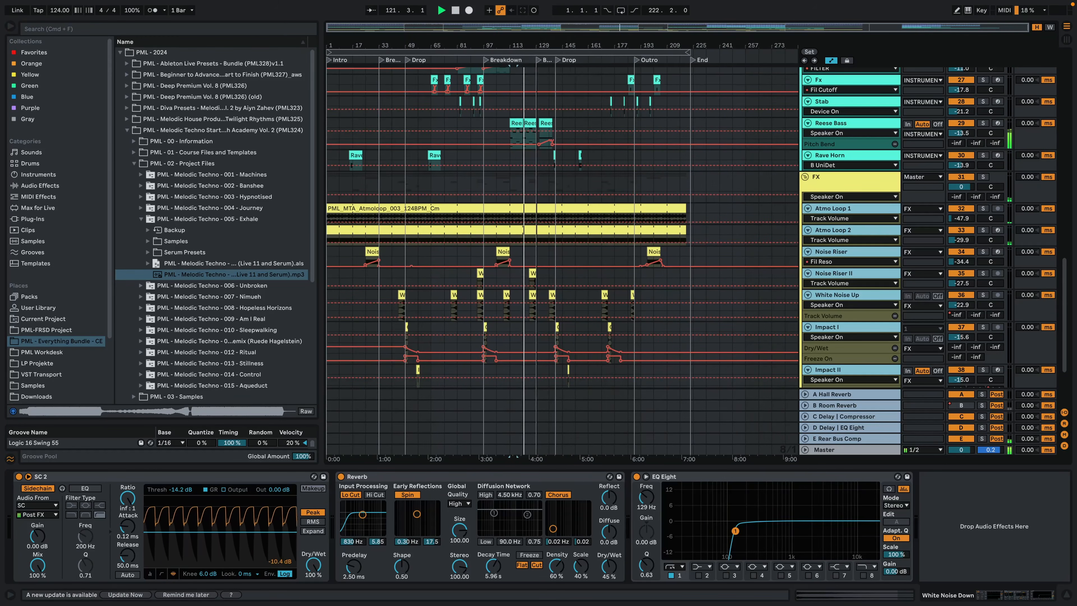
Step: Select the FX group to examine the EQ Eight on it, and stop playback
drag(540, 44, 547, 52)
click(831, 184)
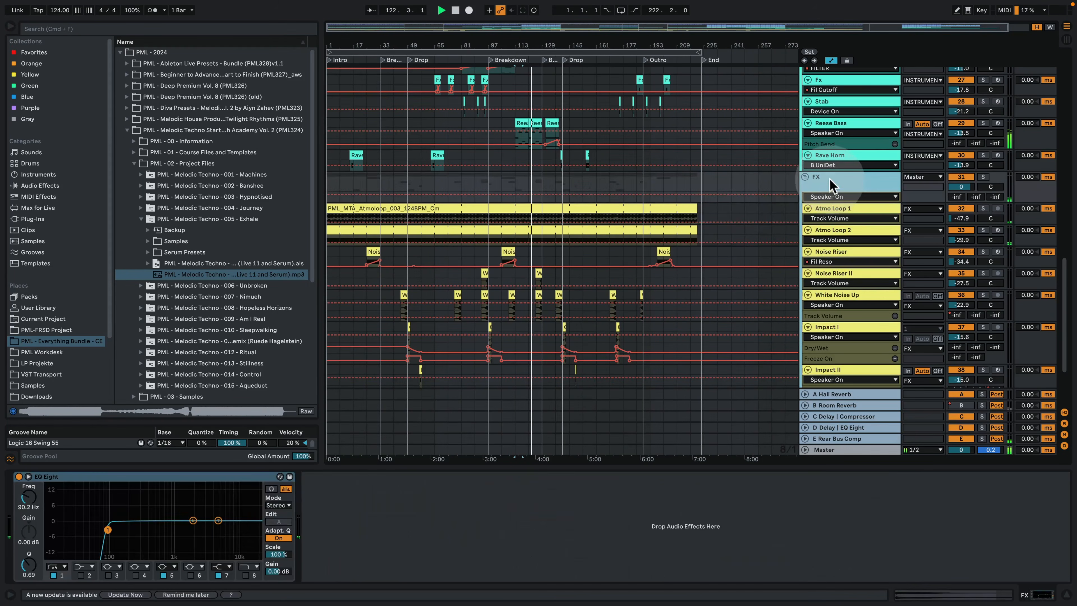
key(space)
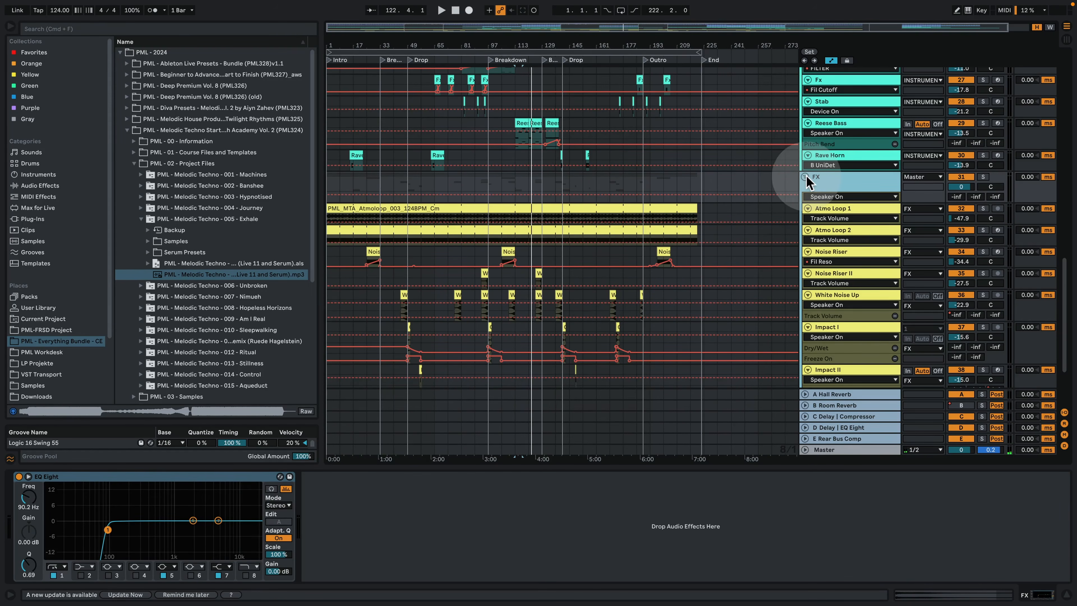
Step: Fold the FX group and hide the device view
drag(543, 44, 543, 65)
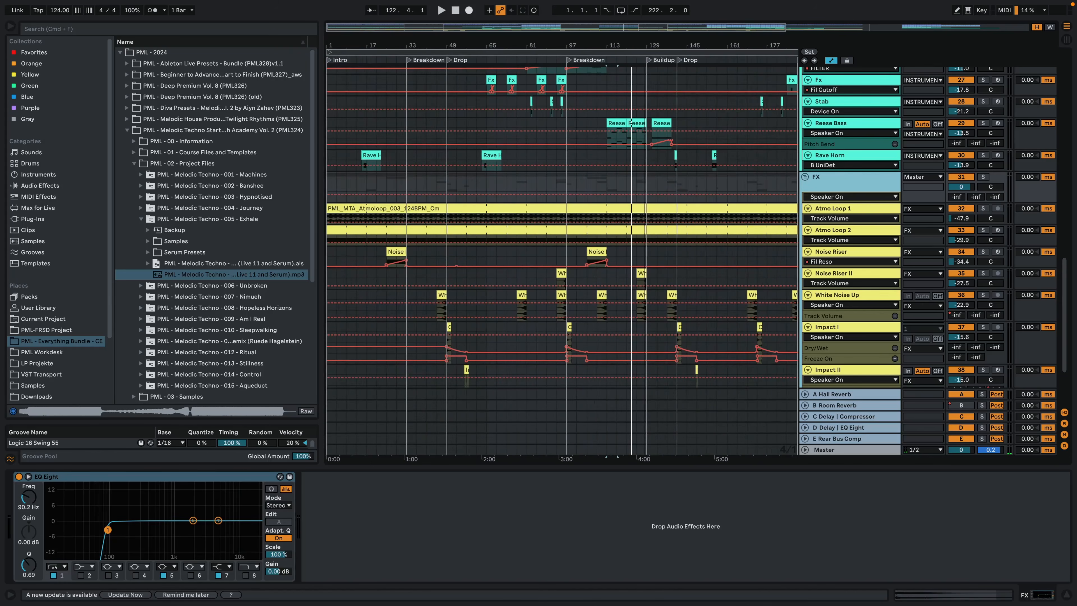
click(805, 176)
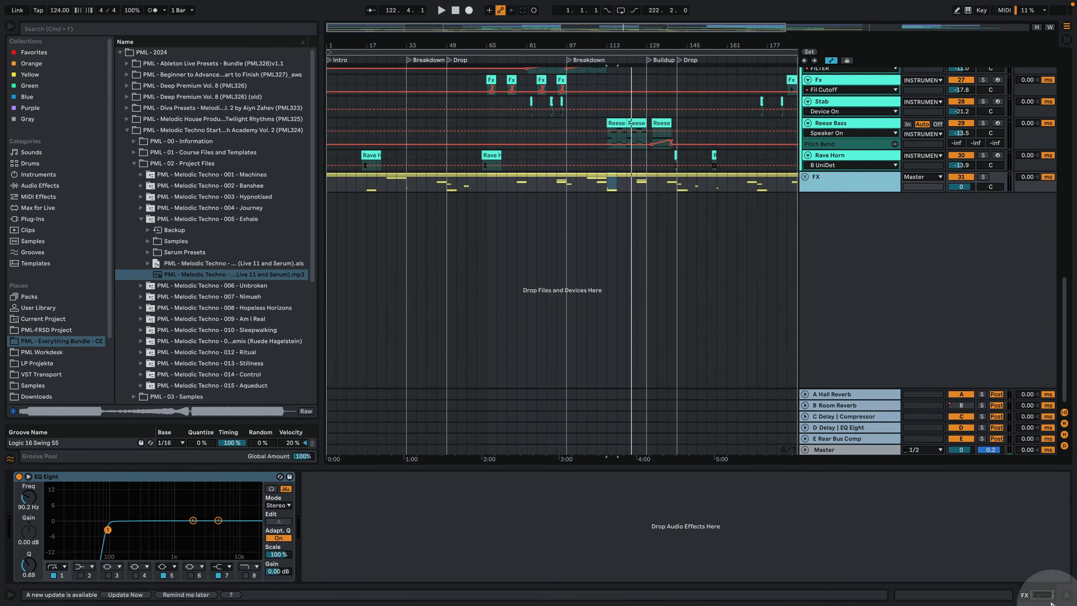
click(1066, 595)
Step: Solo the Vocal track and play its first breakdown clip from bar 99
scroll(589, 241, up, 15)
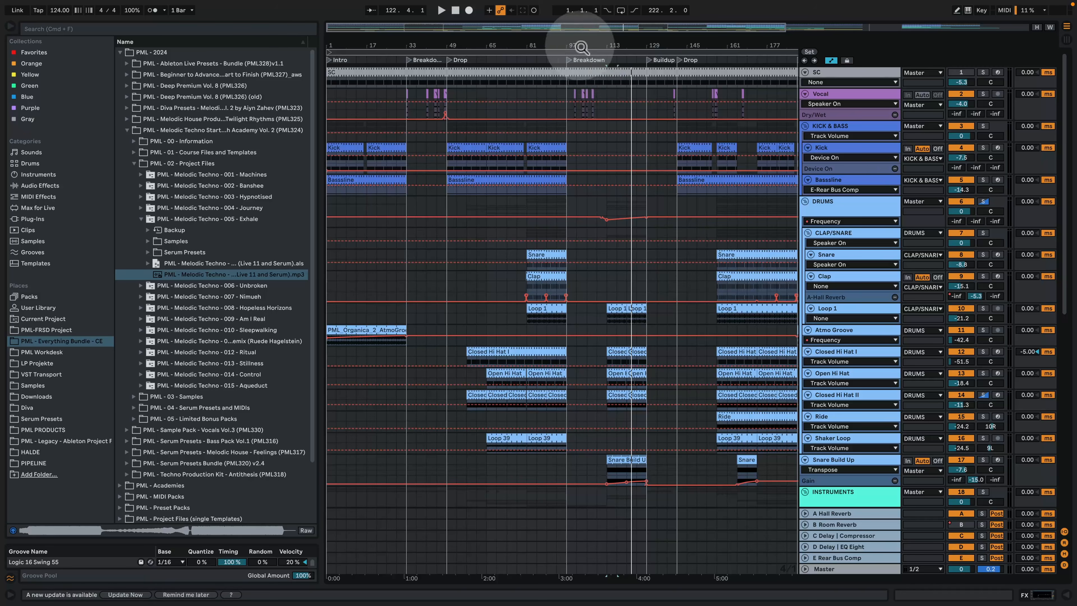
drag(582, 48, 553, 98)
click(554, 91)
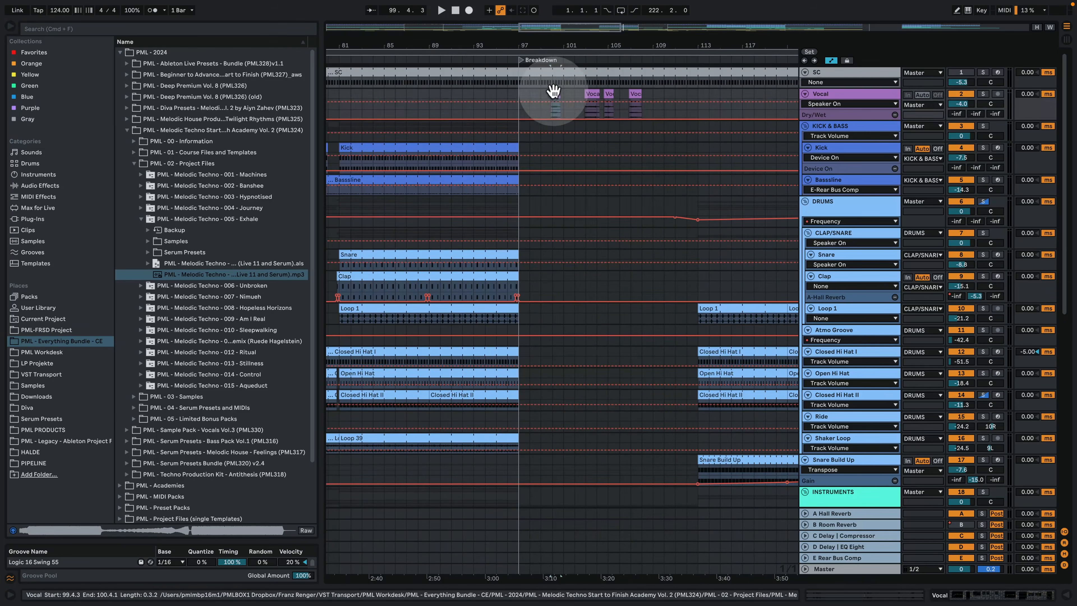
click(983, 95)
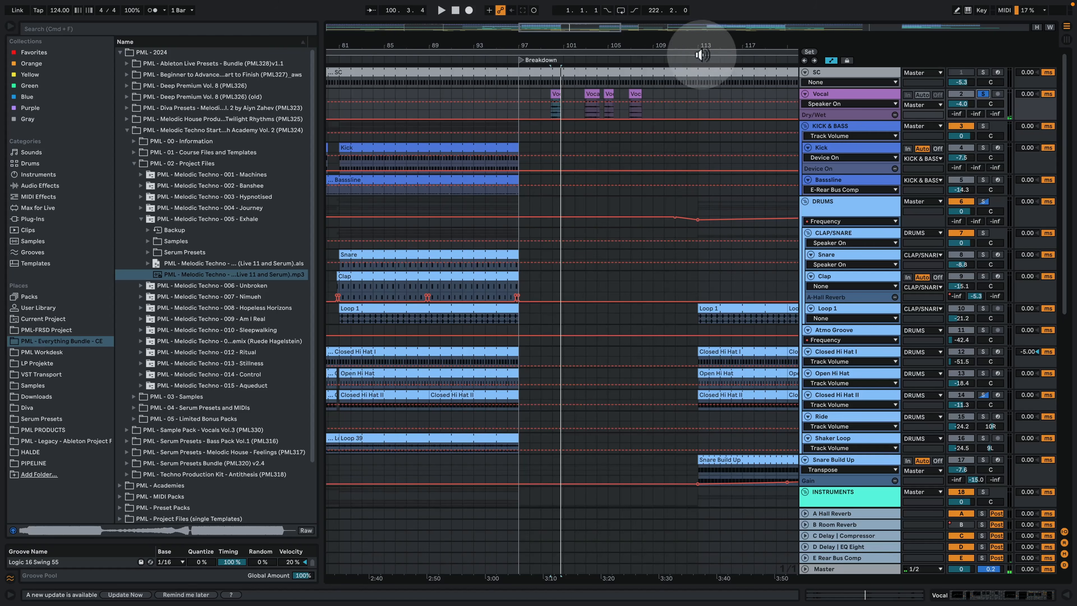
drag(684, 44, 684, 12)
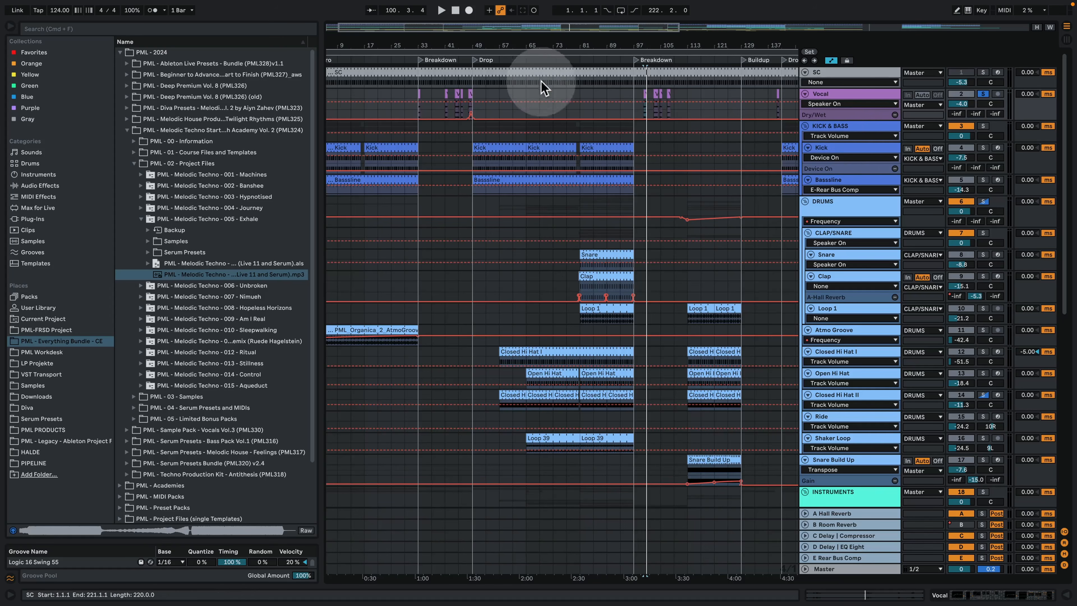
Step: Fold the DRUMS group to bring the instrument tracks into view, and set the insert marker on the Vocal track at bar 61
click(521, 95)
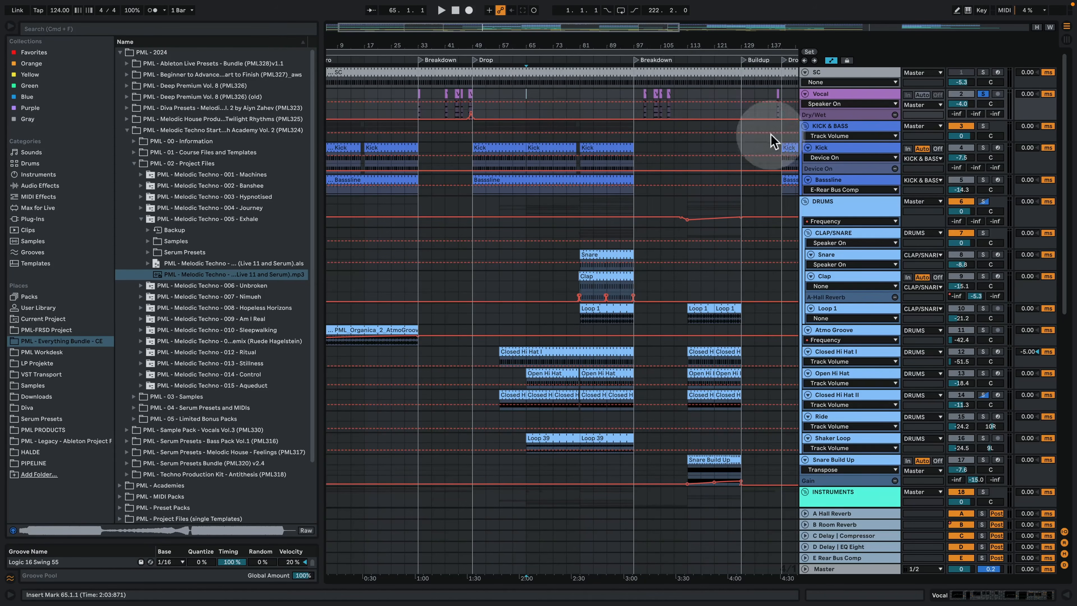
click(805, 202)
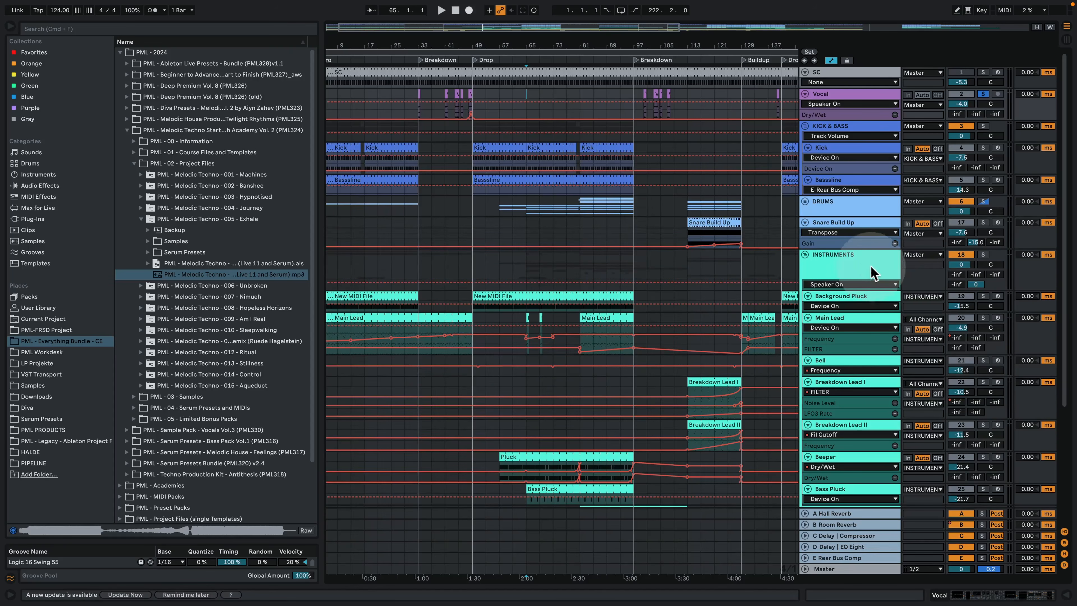
click(513, 95)
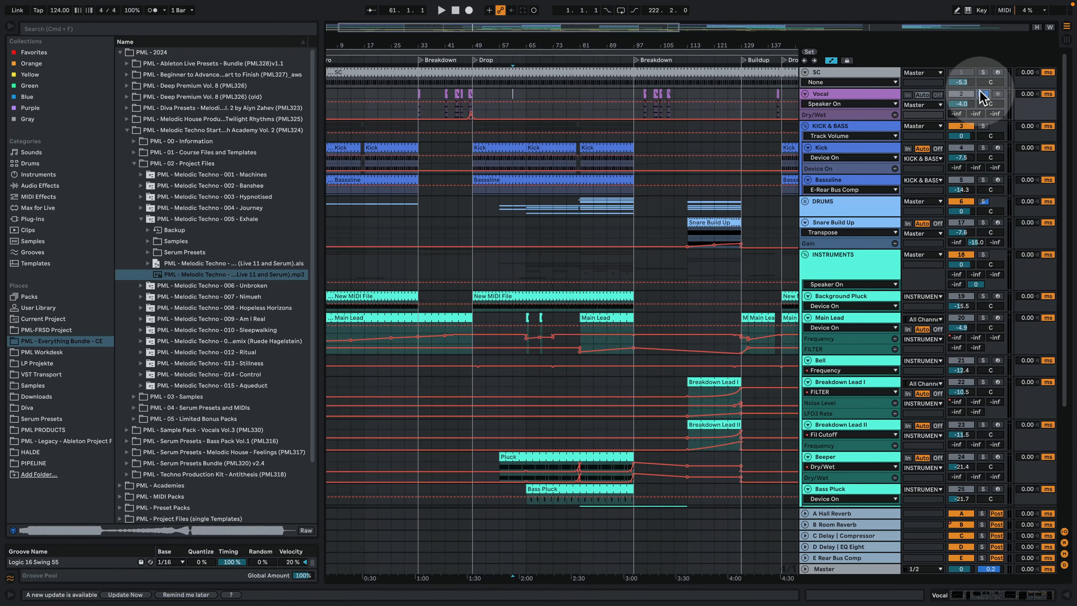
Step: Remove the Vocal solo and play the full mix of the first drop from bars 65 and 81
click(499, 96)
key(space)
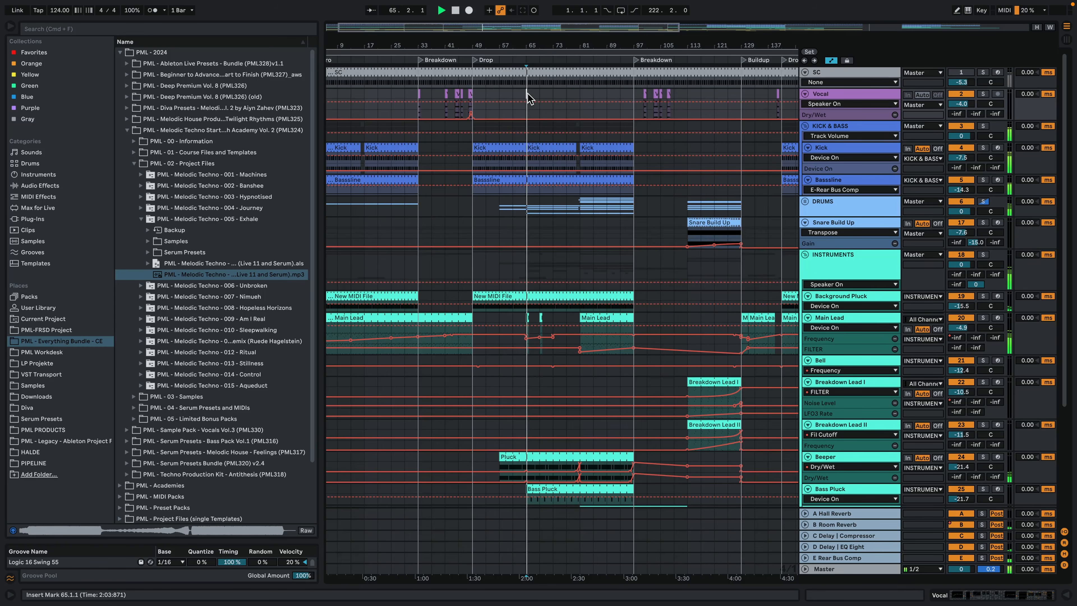
key(space)
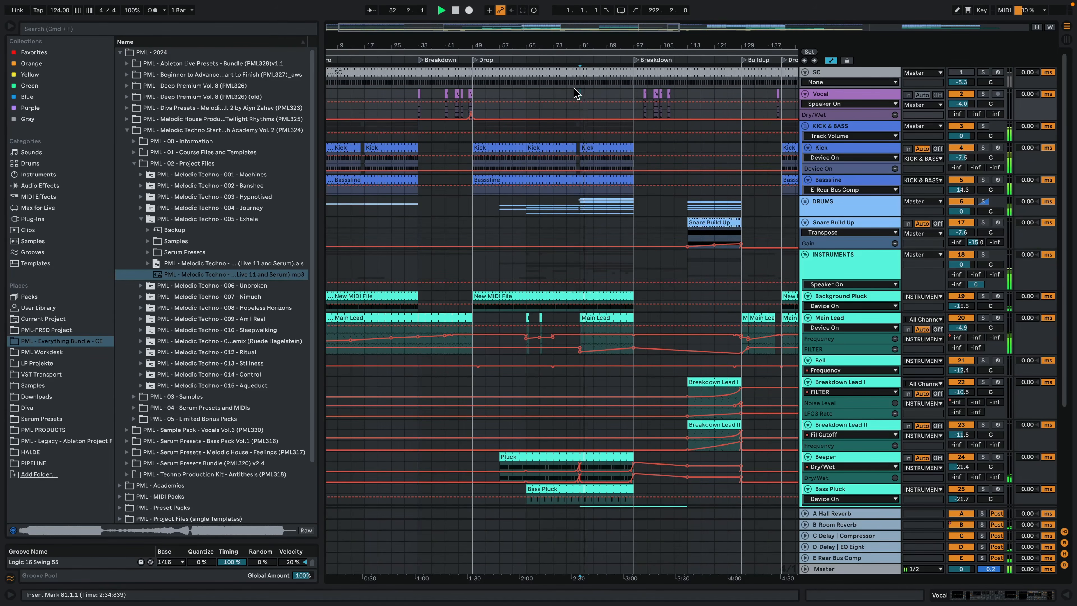
key(space)
Step: Insert an audio track below the Vocal track, highlight bars 65 to 97 on it, and set the insert marker at bar 65
drag(565, 46, 504, 38)
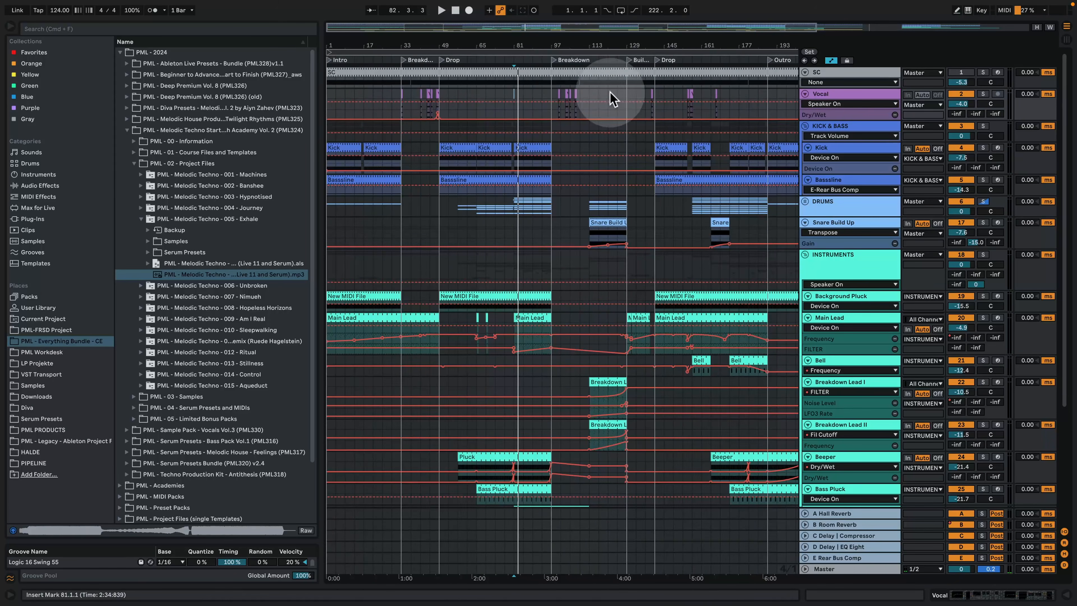
right_click(845, 95)
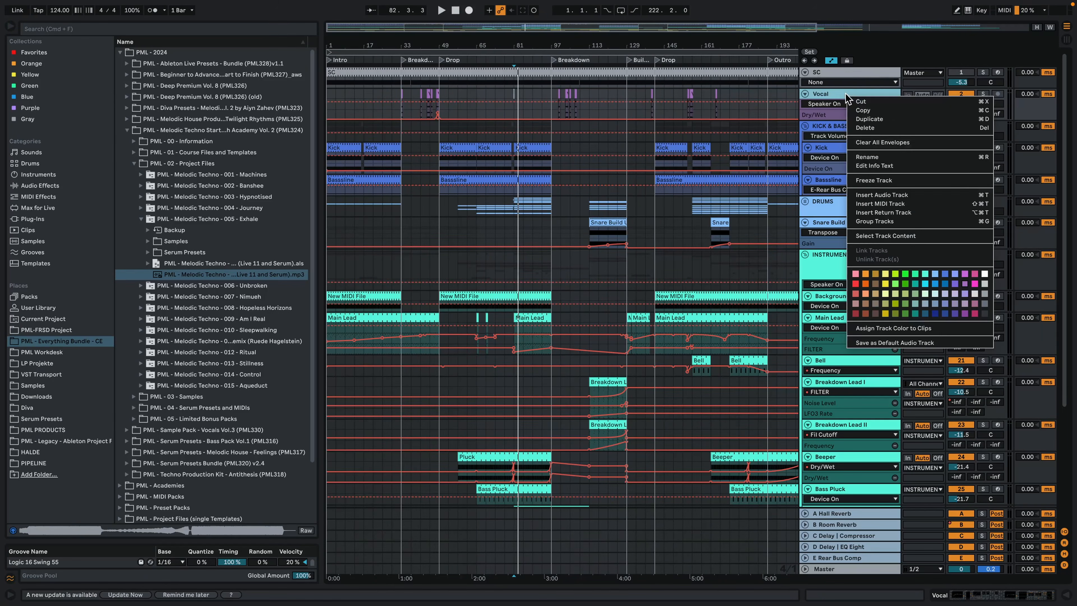
click(927, 200)
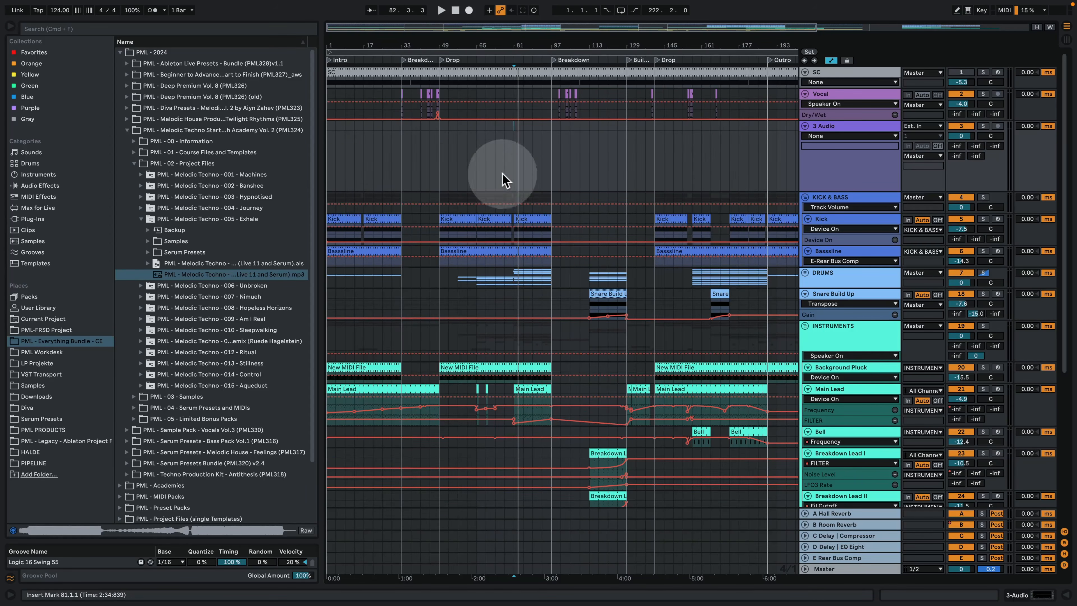
drag(476, 141, 551, 140)
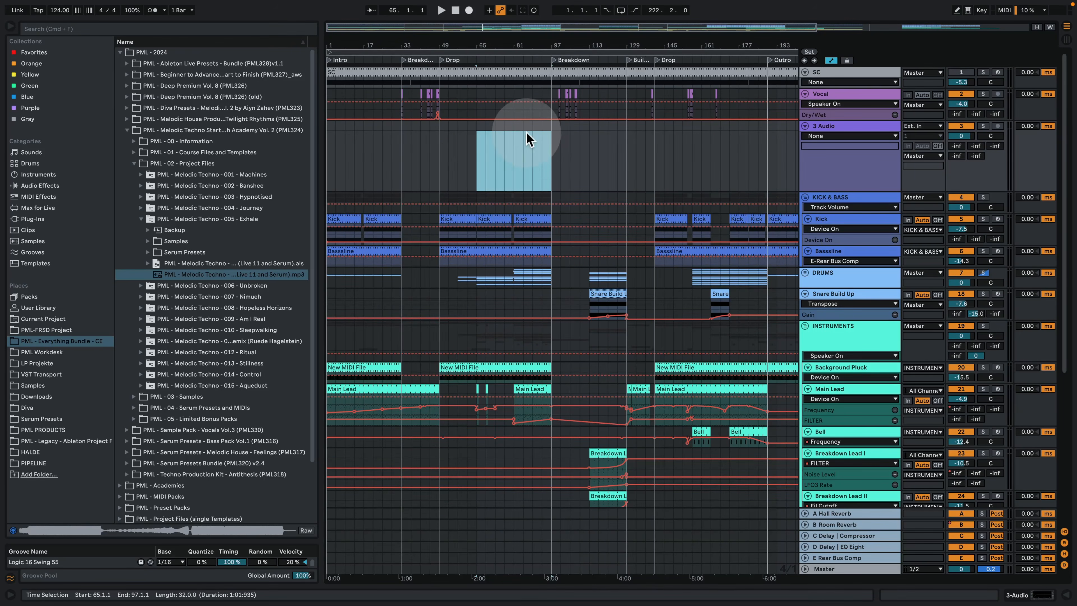
click(479, 160)
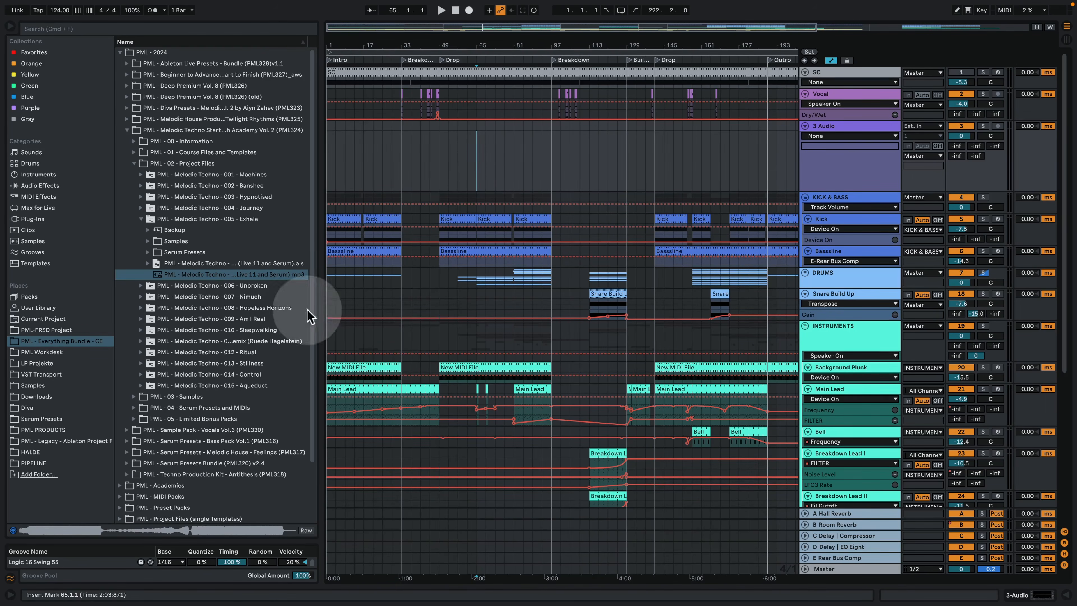
Step: Collapse the Melodic Techno pack folder, expand PML - Sample Pack - Vocals Vol.3 (PML330), and widen the browser to show full file names
click(126, 130)
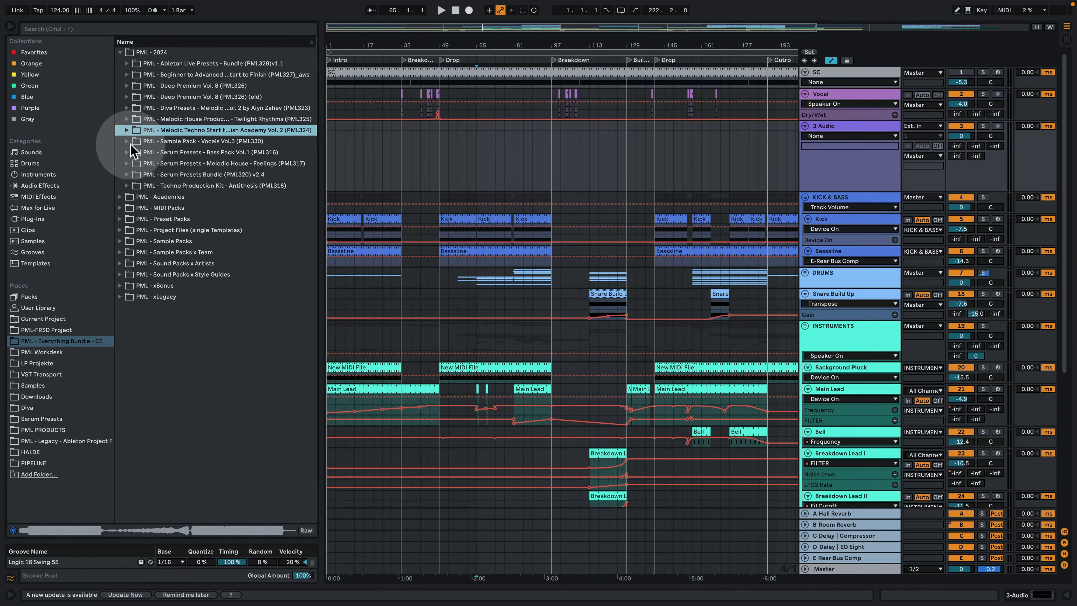
click(128, 142)
drag(320, 212, 408, 216)
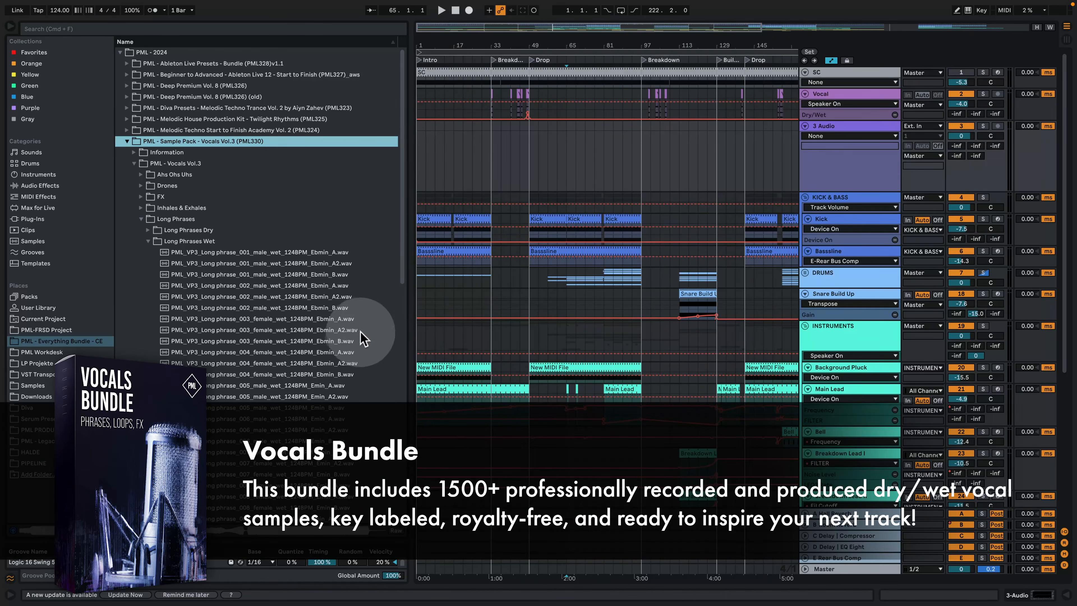
Step: Preview PML_VP3_Long phrase_006_male_wet_124BPM_Emin_A.wav from Long Phrases Wet and place it on the new audio track at bar 49
scroll(360, 338, down, 6)
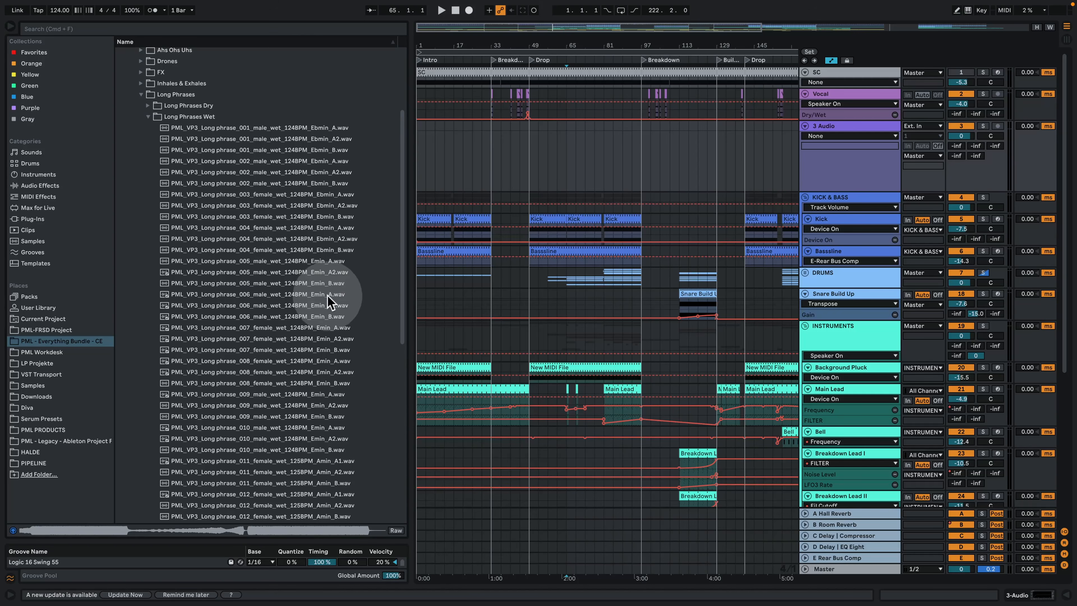
click(328, 295)
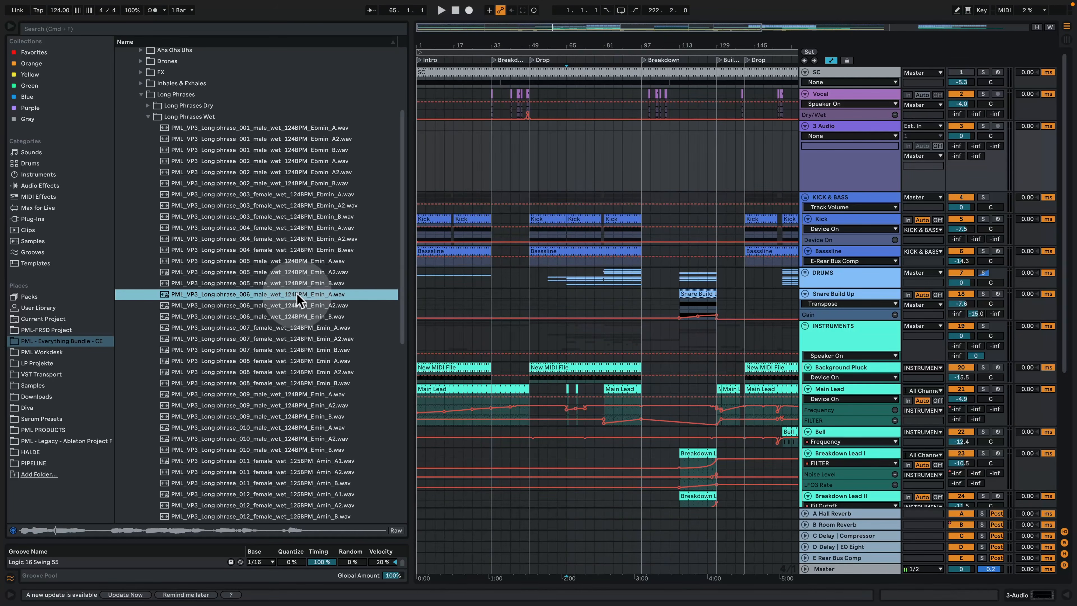
drag(299, 299, 543, 139)
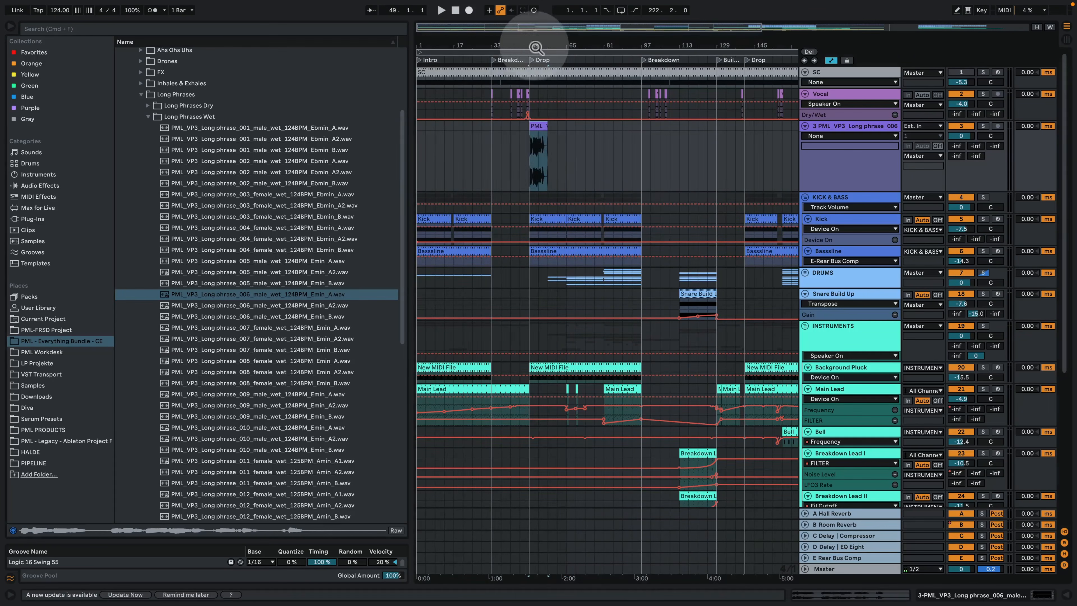
Step: Transpose the vocal phrase clip at bar 49 to -3 semitones and return to the arrangement
drag(535, 48, 709, 72)
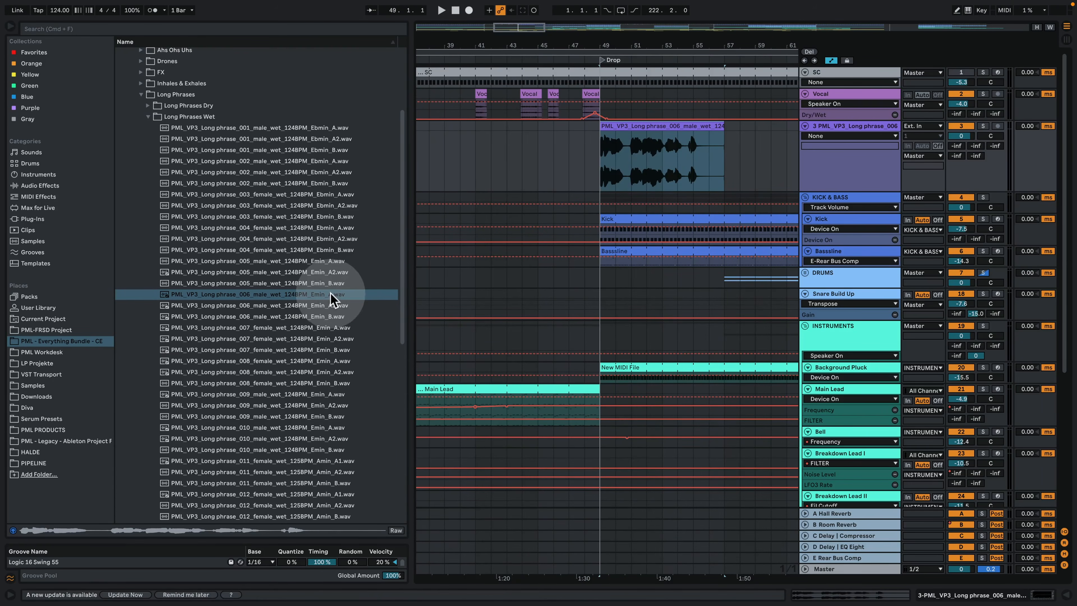
double_click(681, 126)
drag(86, 235, 86, 242)
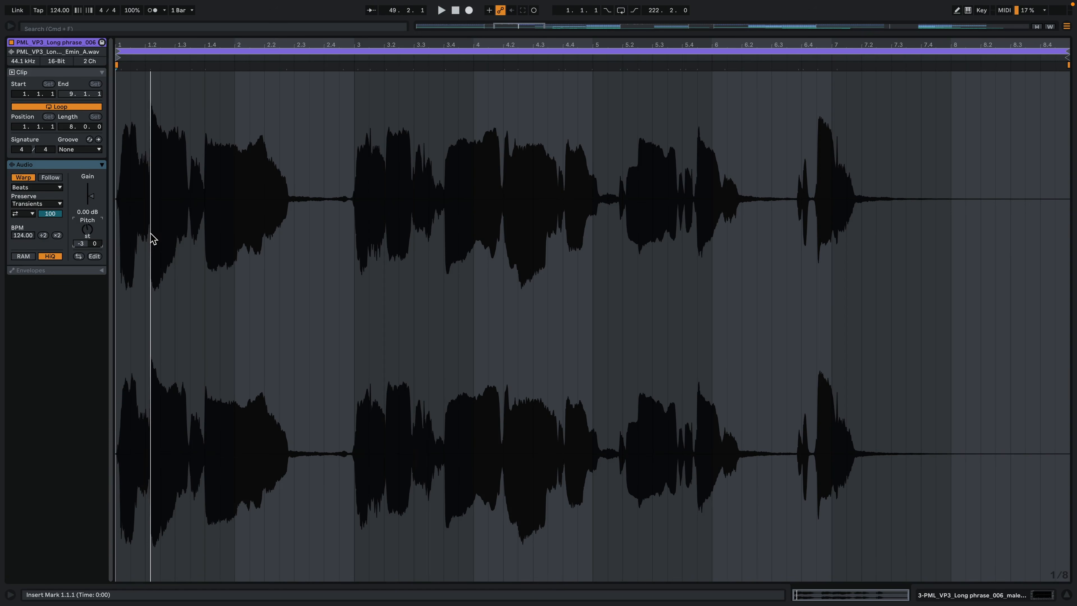
click(997, 595)
Step: Lower the new vocal phrase track's volume to -16.3 dB while playing the drop from bar 49
drag(966, 84, 966, 90)
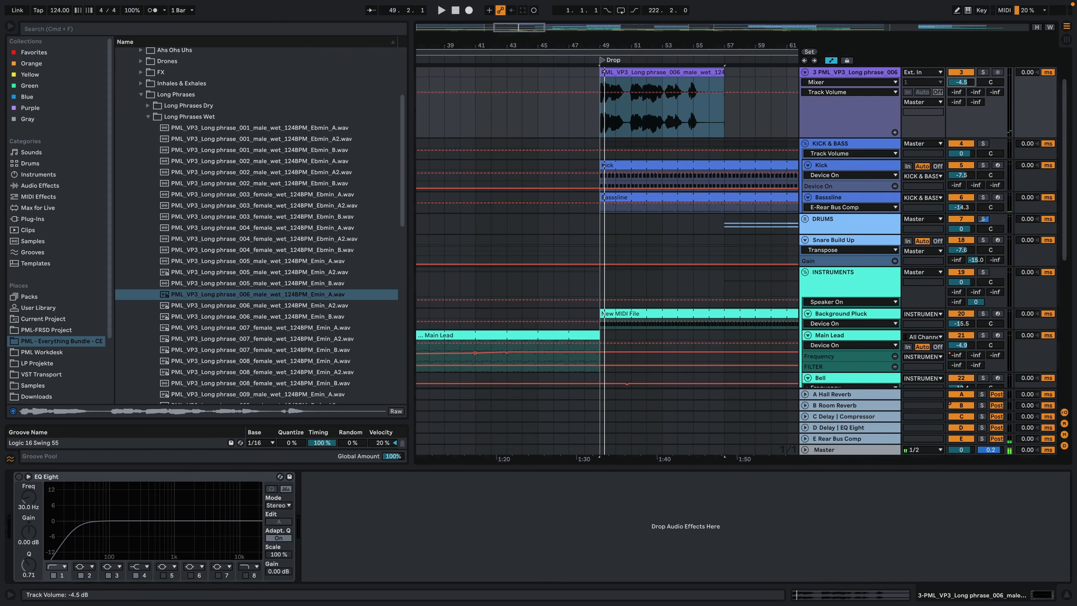
scroll(860, 351, down, 10)
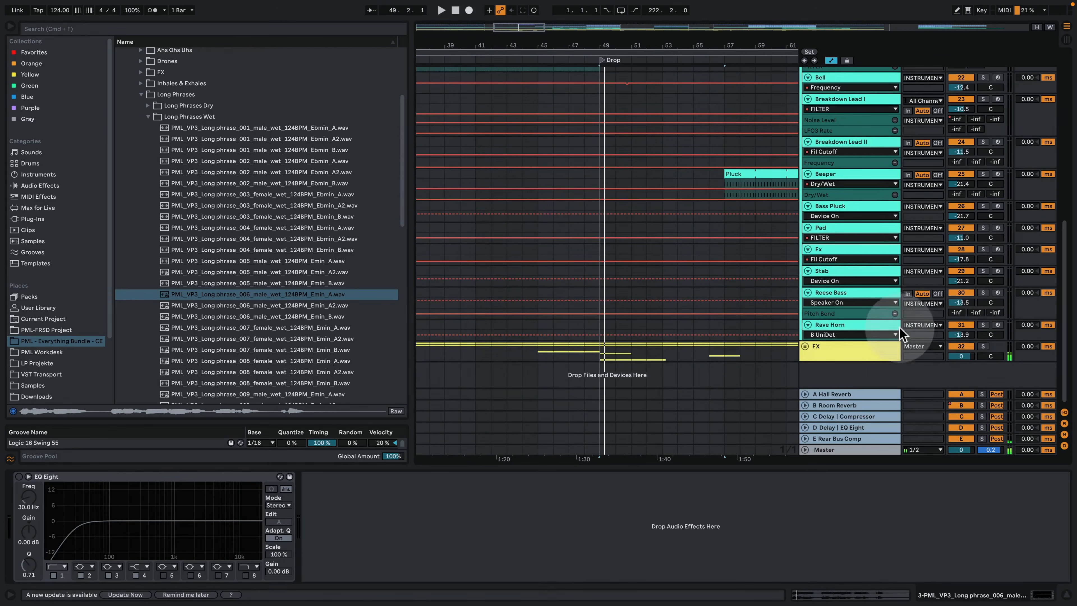
scroll(717, 254, up, 10)
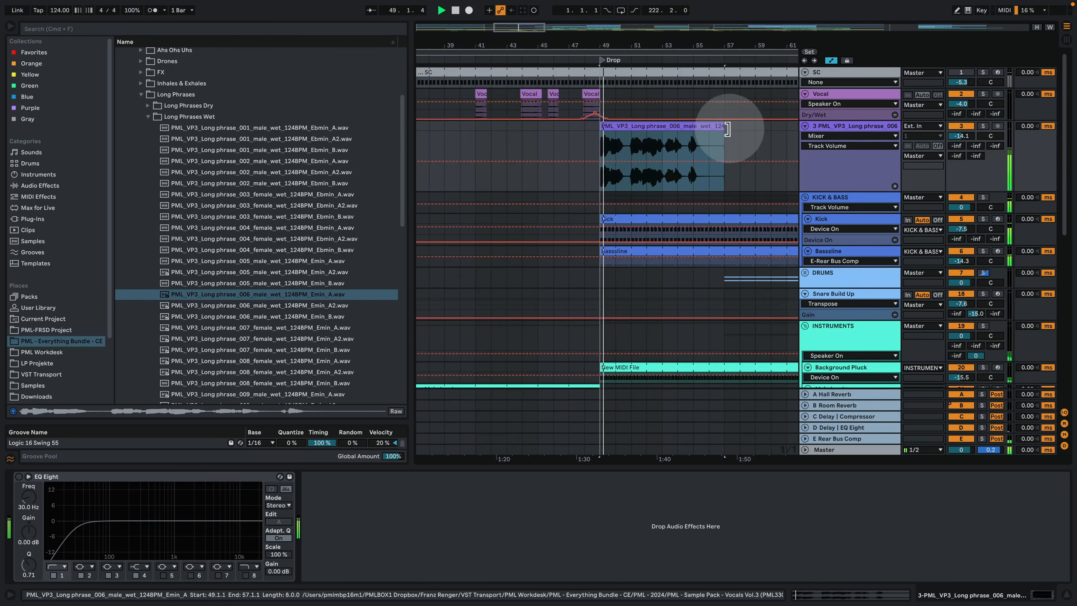
key(space)
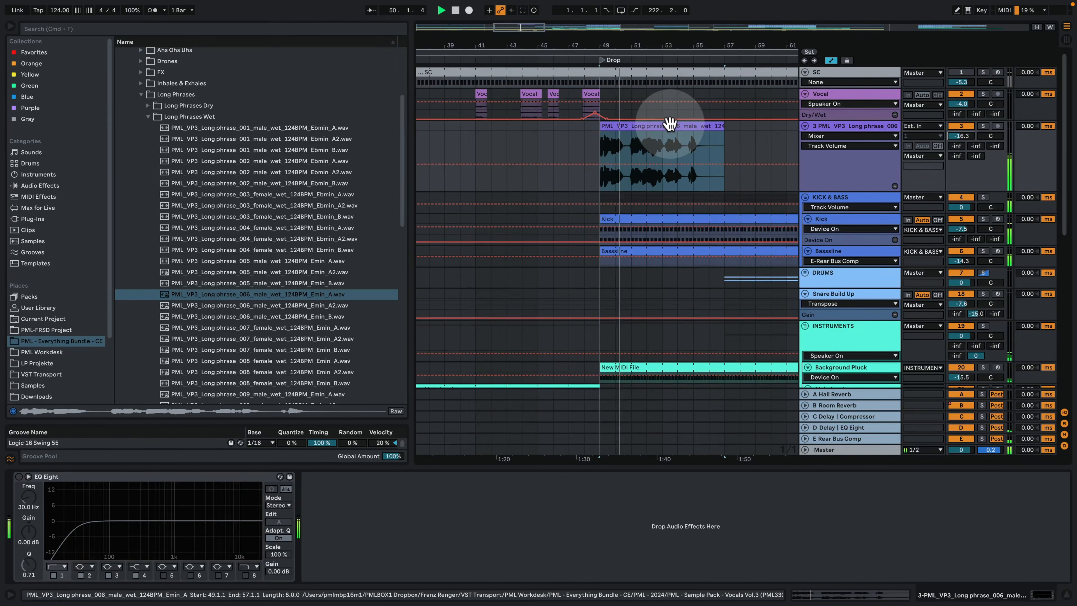
Step: Set the vocal phrase clip's pitch to -4 semitones, switch its warp mode to Tones, and listen to it in the mix
double_click(671, 126)
drag(86, 231, 86, 234)
key(space)
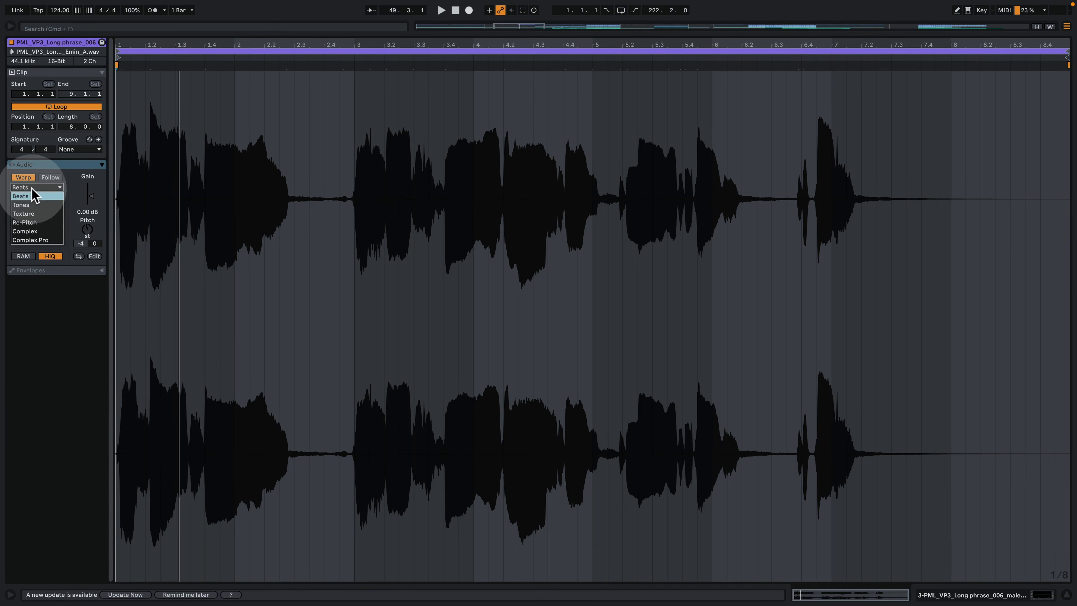
click(41, 205)
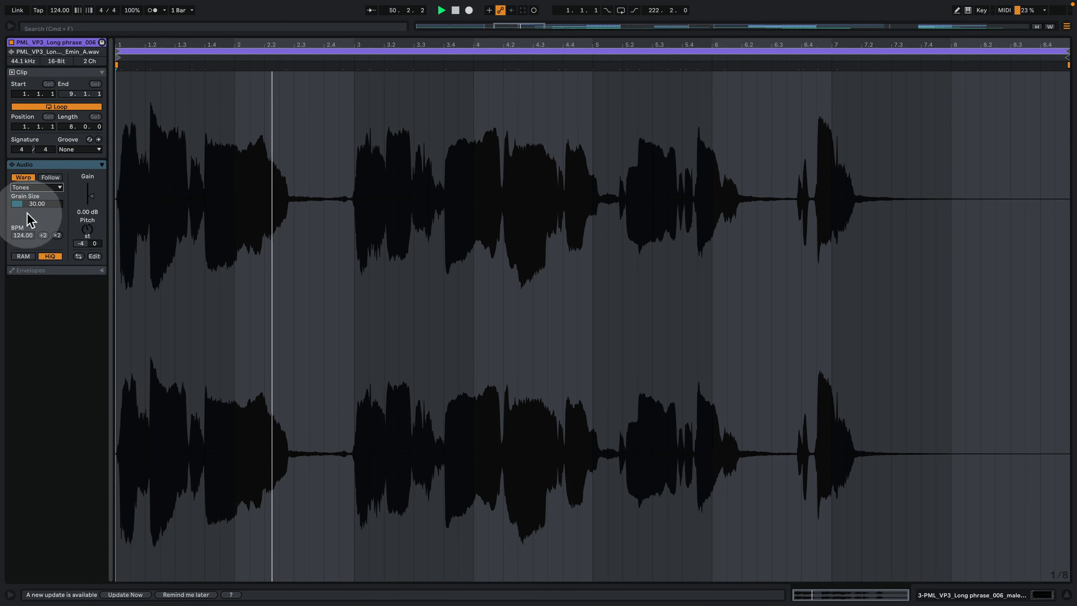
click(963, 593)
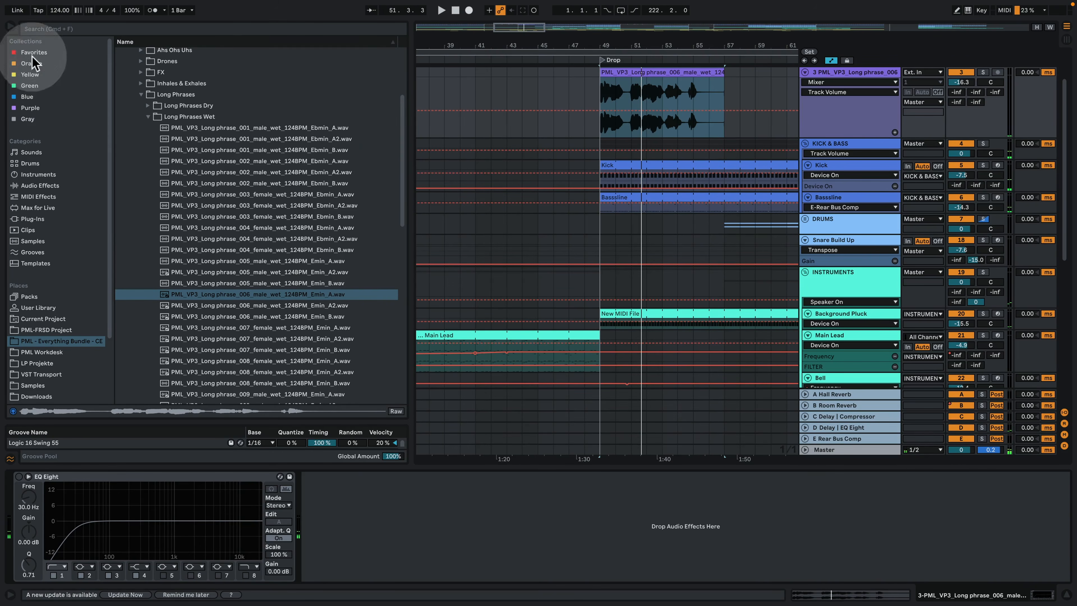
Step: Switch the vocal phrase clip's warp mode to Complex Pro, raise its Formants to about 68, and play it back
double_click(640, 72)
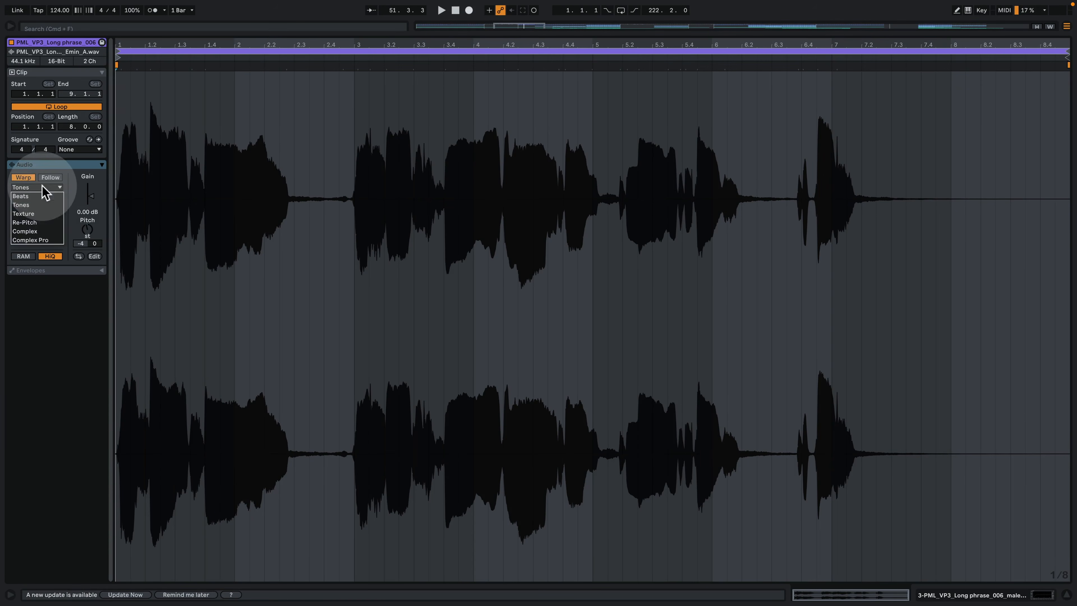
click(41, 187)
click(52, 240)
key(space)
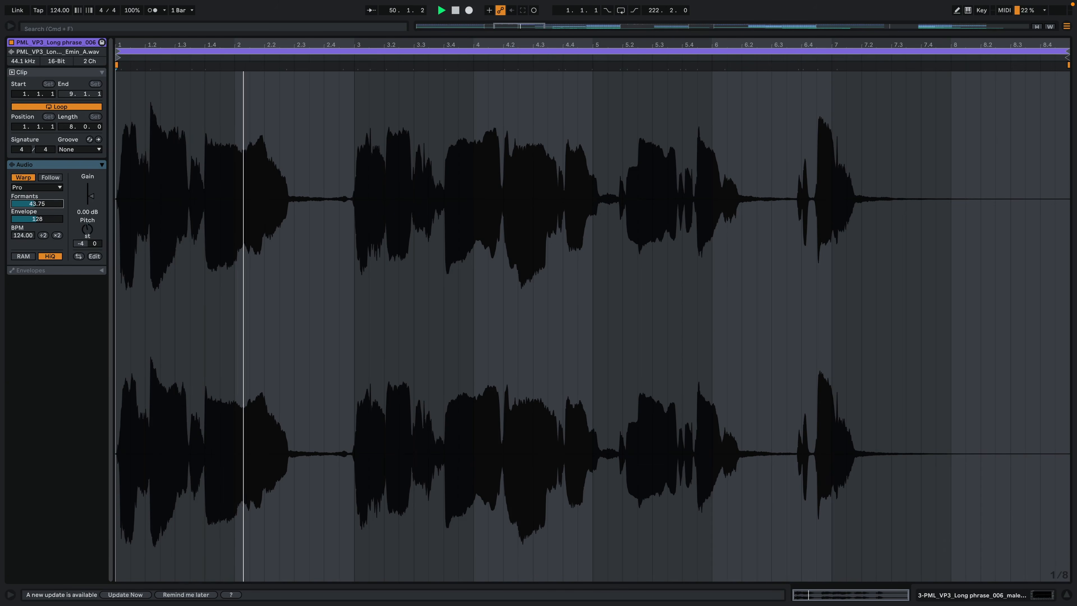
drag(43, 207, 44, 199)
click(44, 207)
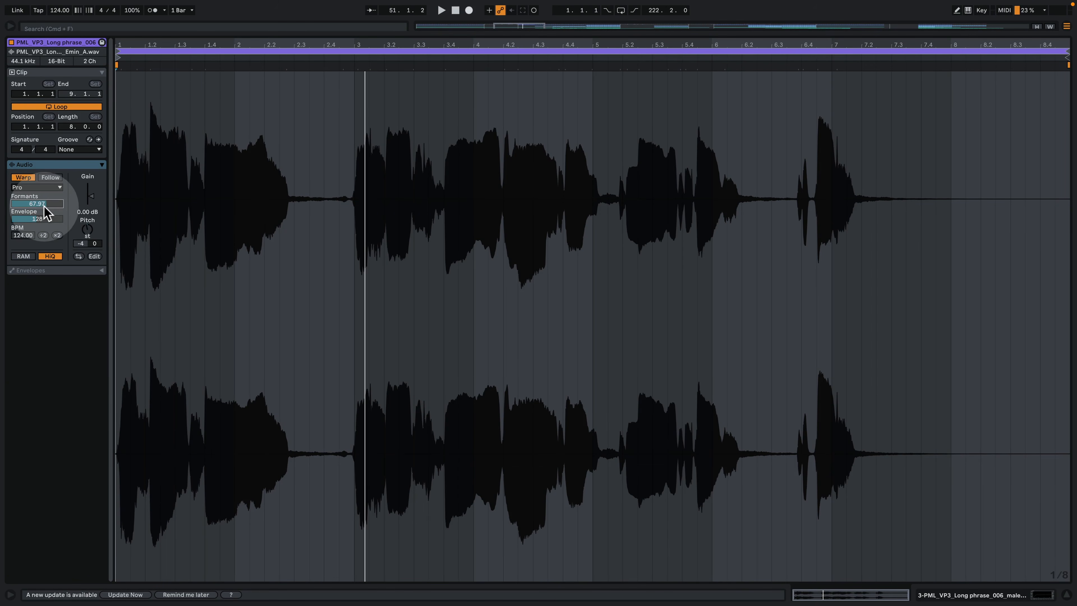
key(space)
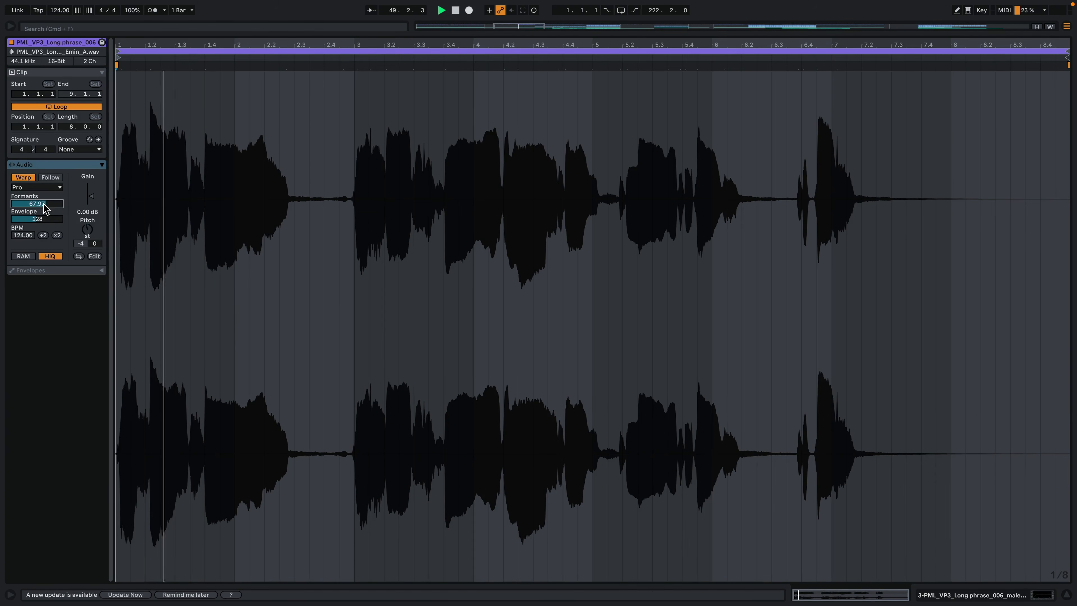
click(954, 595)
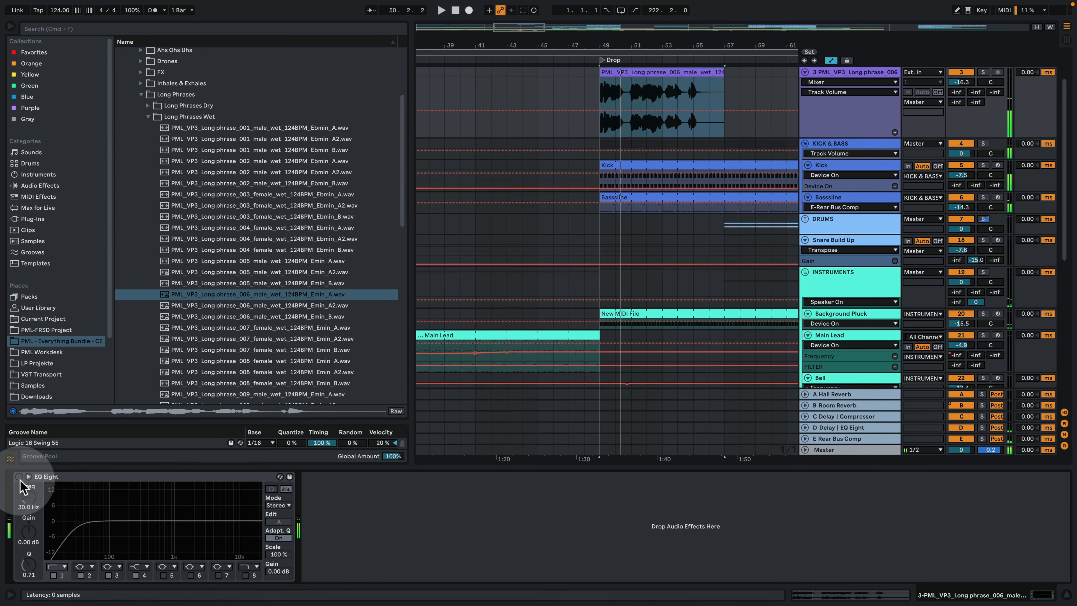
Step: Enable EQ Eight on the vocal phrase track and raise its low-cut frequency to 474 Hz
click(19, 477)
drag(81, 529, 144, 529)
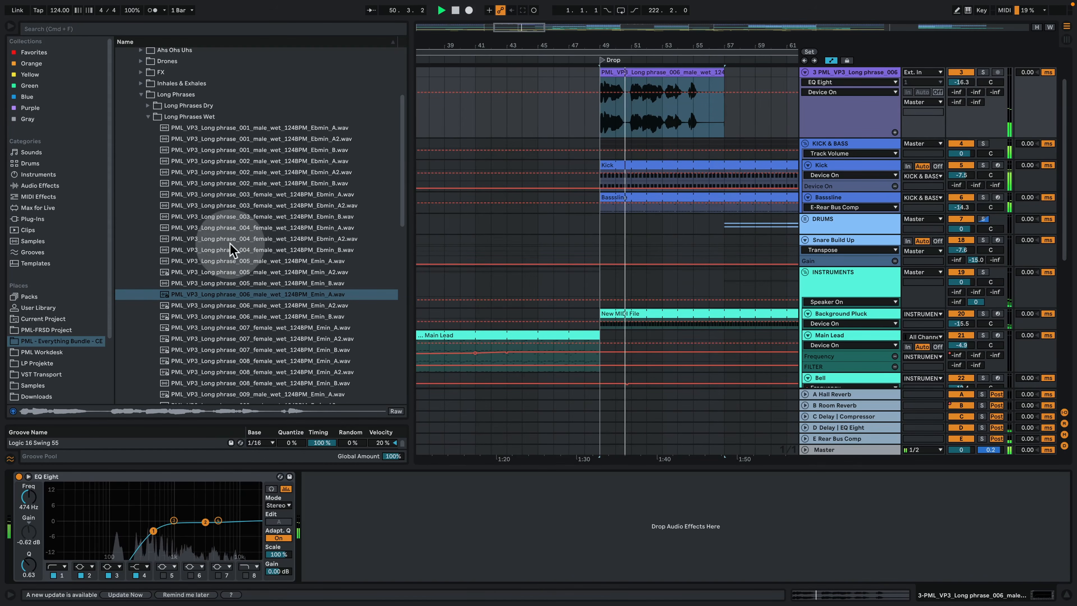
drag(400, 156, 404, 192)
Step: Copy the SC-sidechained Compressor from the Bassline track and paste it after EQ Eight on the vocal phrase track
click(853, 202)
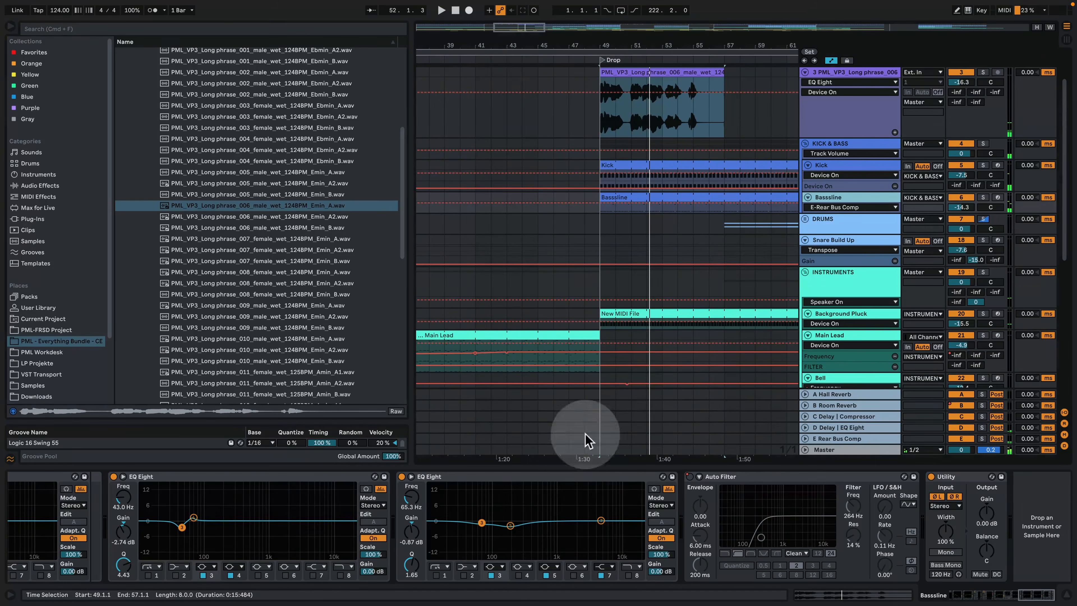
drag(1034, 594, 927, 598)
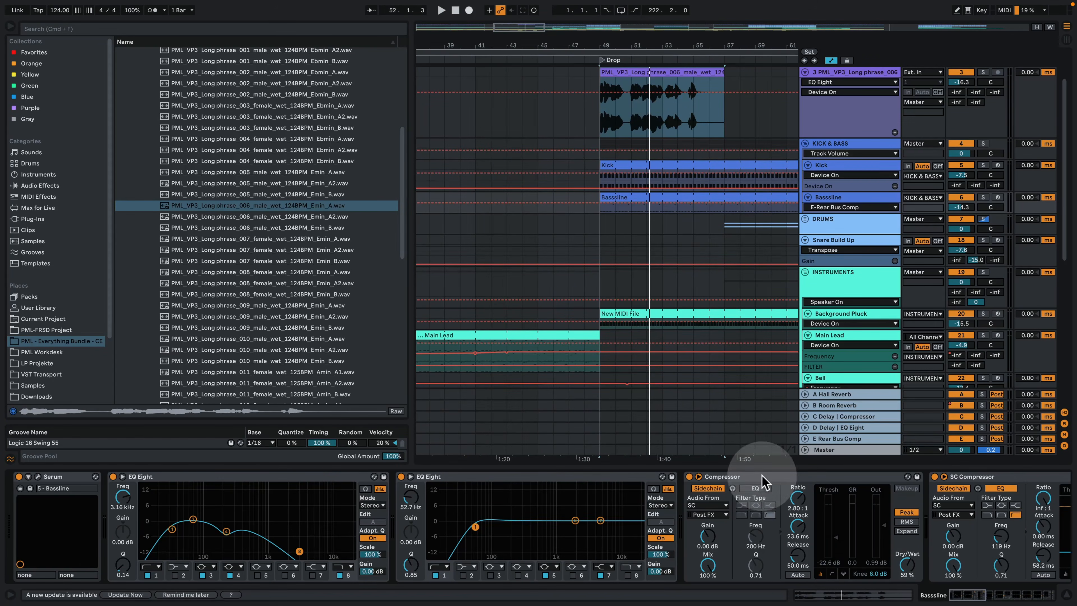
click(864, 76)
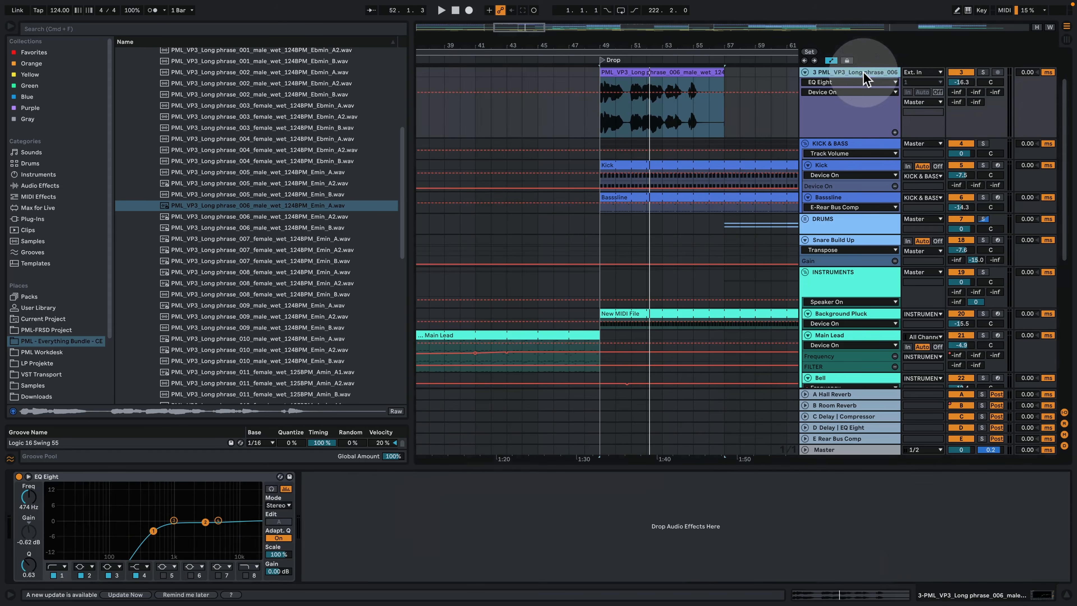
click(438, 510)
key(super+v)
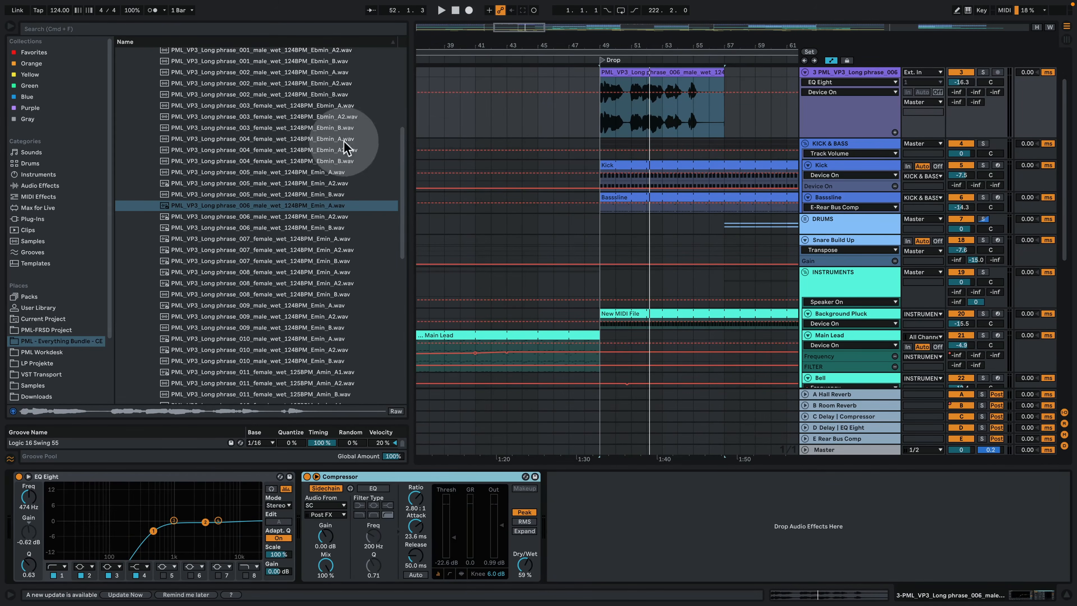
Step: Add PML - Vocal Mix.adg from the PML - xBonus rack collection between EQ Eight and the Compressor on the vocal phrase track
scroll(319, 212, up, 10)
click(127, 142)
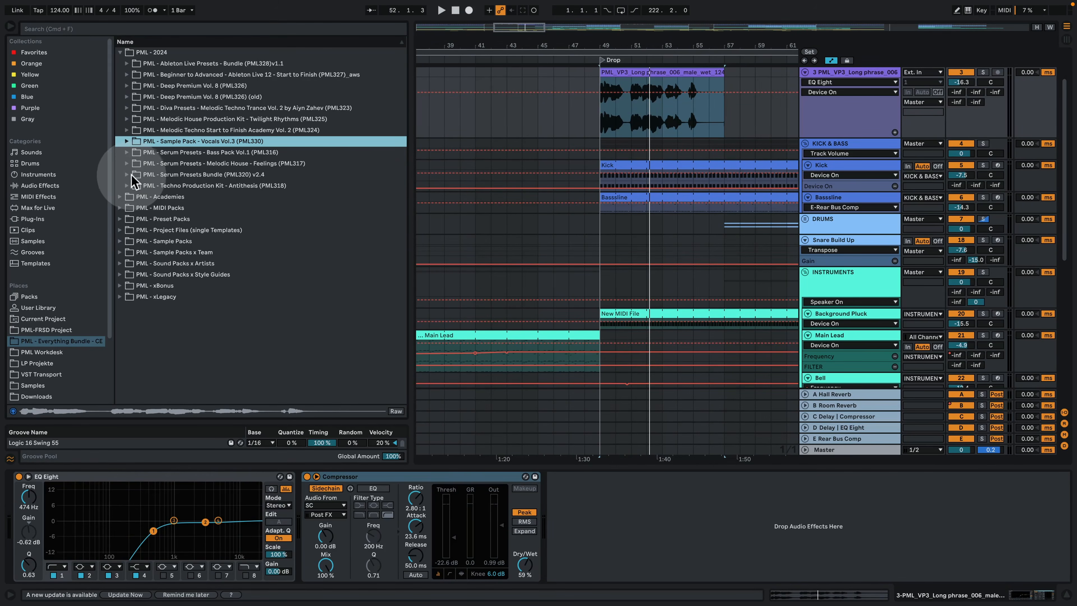
click(120, 286)
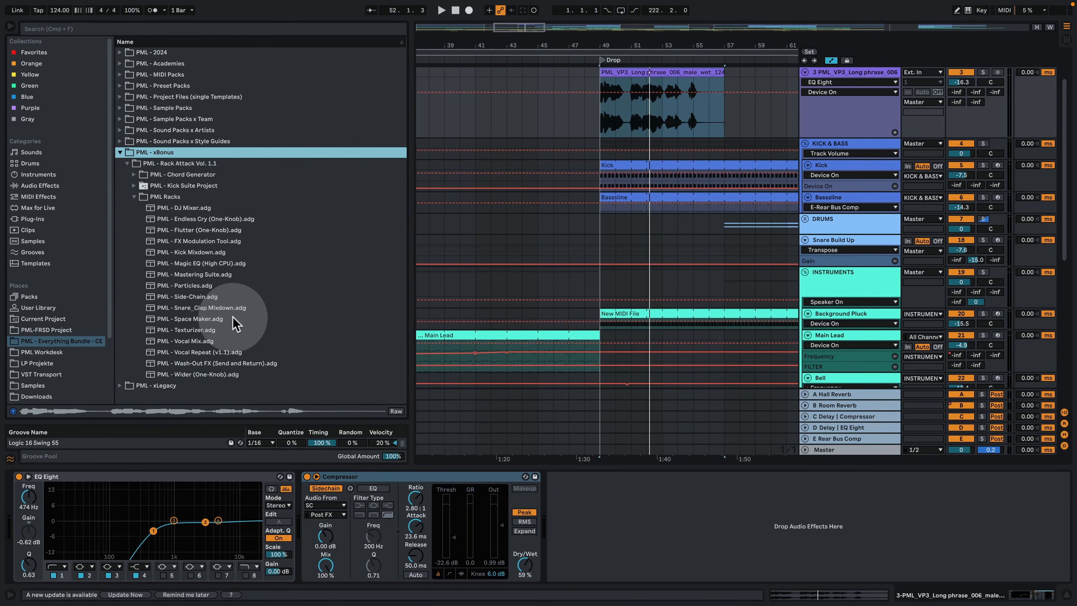
drag(198, 344, 452, 409)
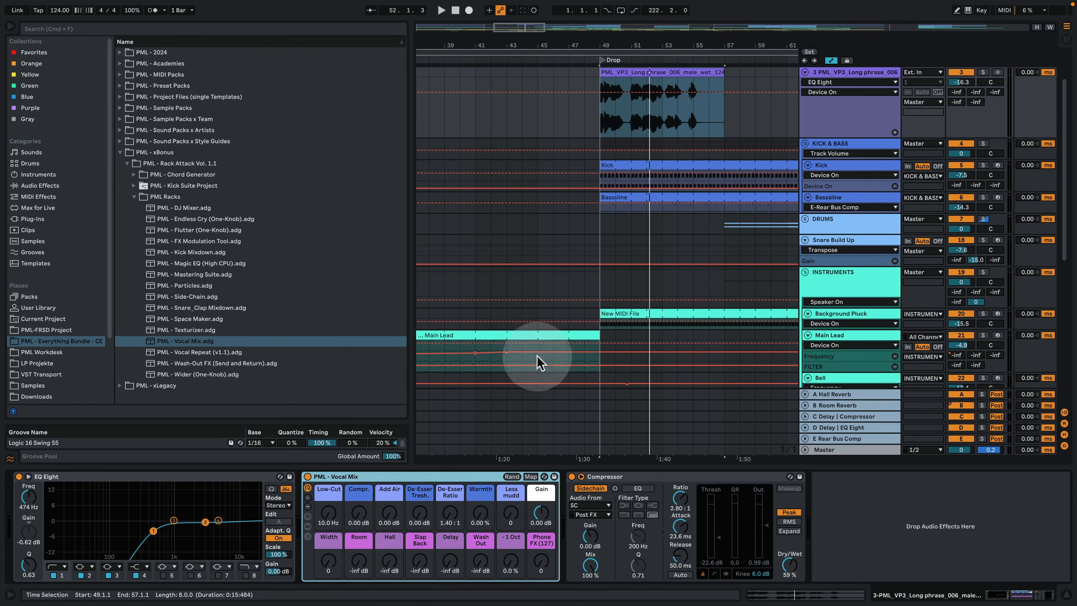
Step: In the Vocal Mix rack, set Room to about -24.1 dB, Hall -31.18, Slap Back -29.0, Delay -29.7 and Wash Out -31.18 dB, during playback
drag(367, 561, 367, 535)
mouse_move(391, 575)
mouse_down()
mouse_move(391, 556)
mouse_move(479, 559)
mouse_up()
key(space)
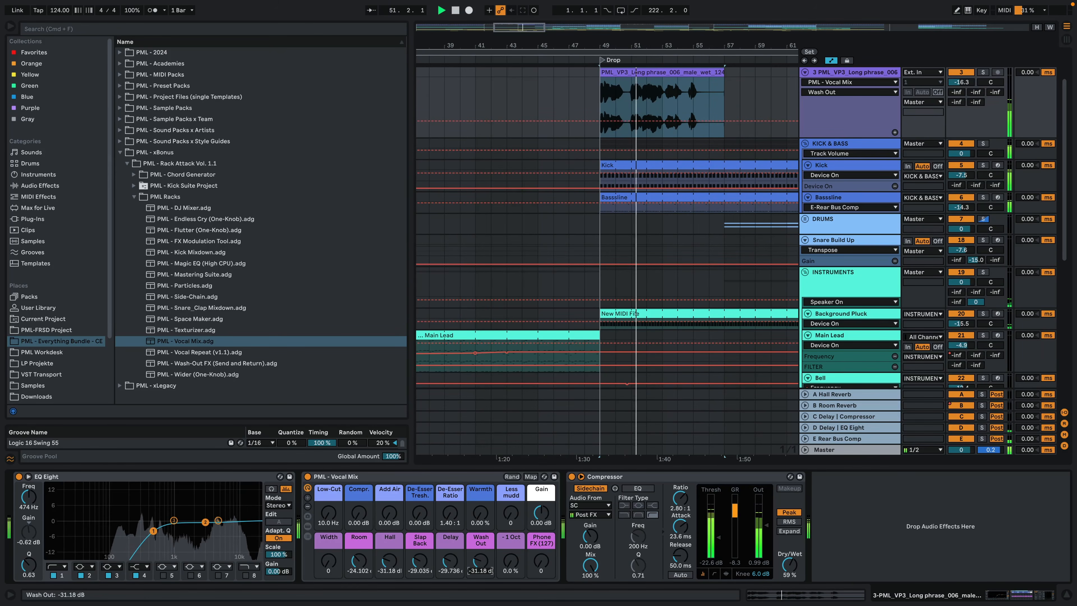
Step: Set Add Air to 4.03 dB and Less mudd to 44 in the Vocal Mix rack while playing the phrase
mouse_move(395, 514)
mouse_down()
mouse_move(395, 483)
mouse_move(389, 520)
mouse_up()
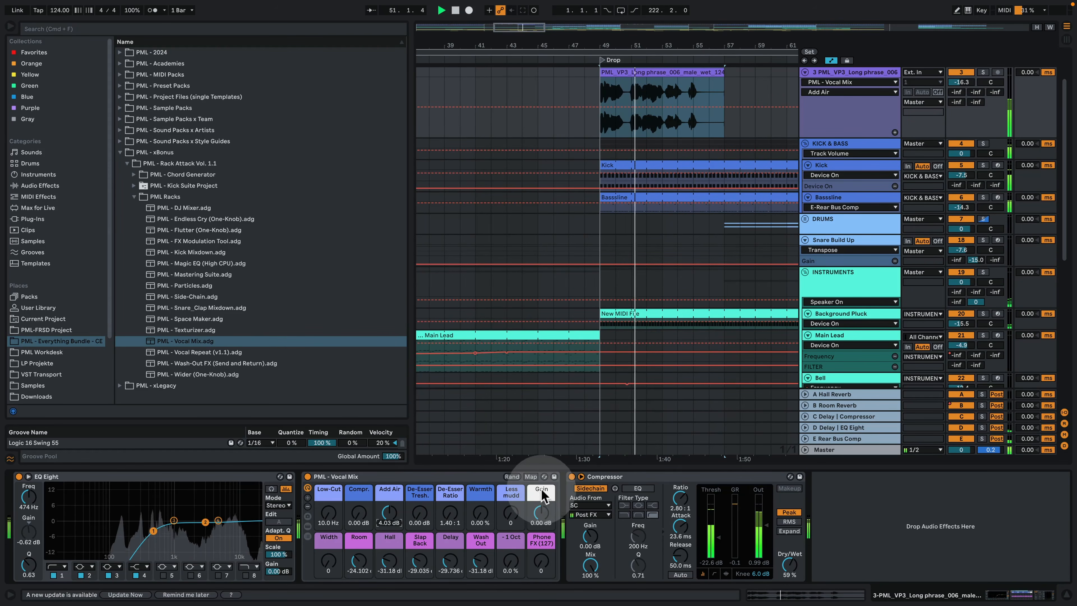
drag(511, 513, 511, 492)
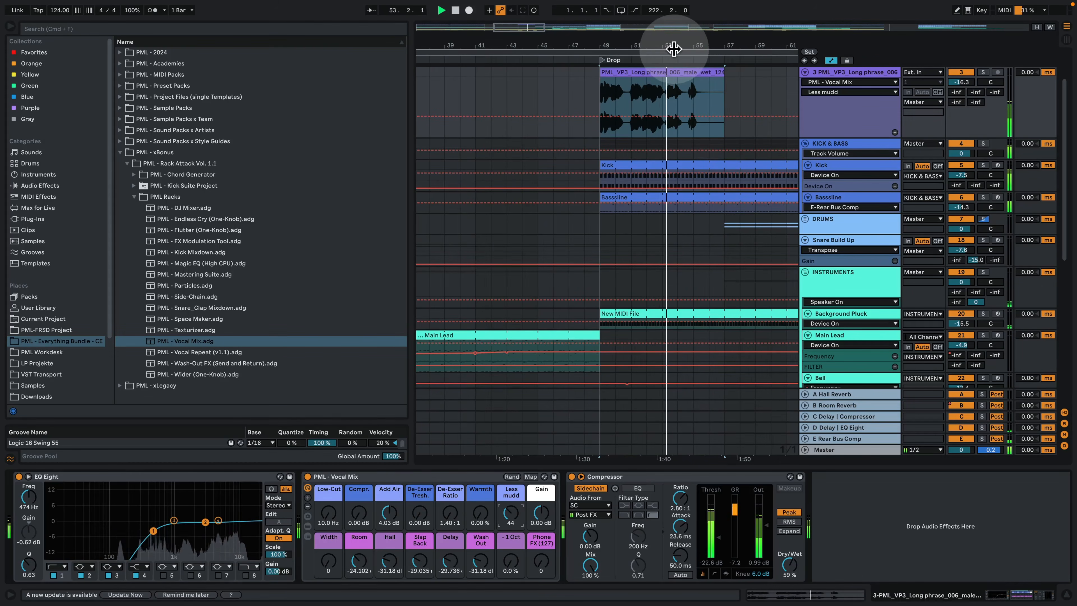
drag(671, 47, 542, 44)
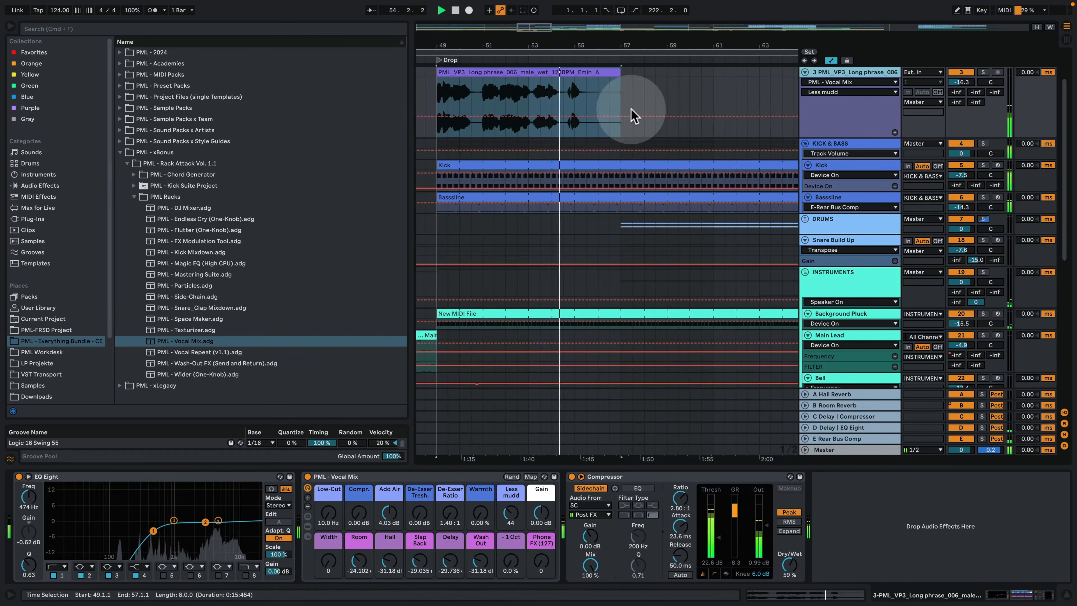
scroll(607, 87, up, 3)
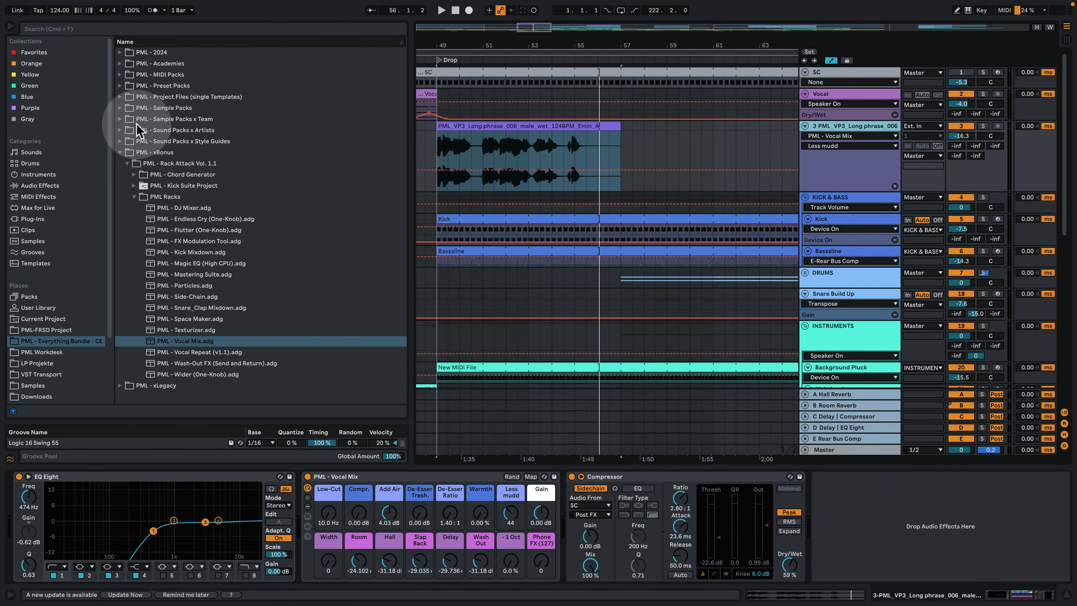
Step: Look through the wet Long Phrase samples of PML - Vocals Vol. 2 - Sample Pack (PML284) and collapse the pack
click(122, 119)
scroll(254, 274, down, 10)
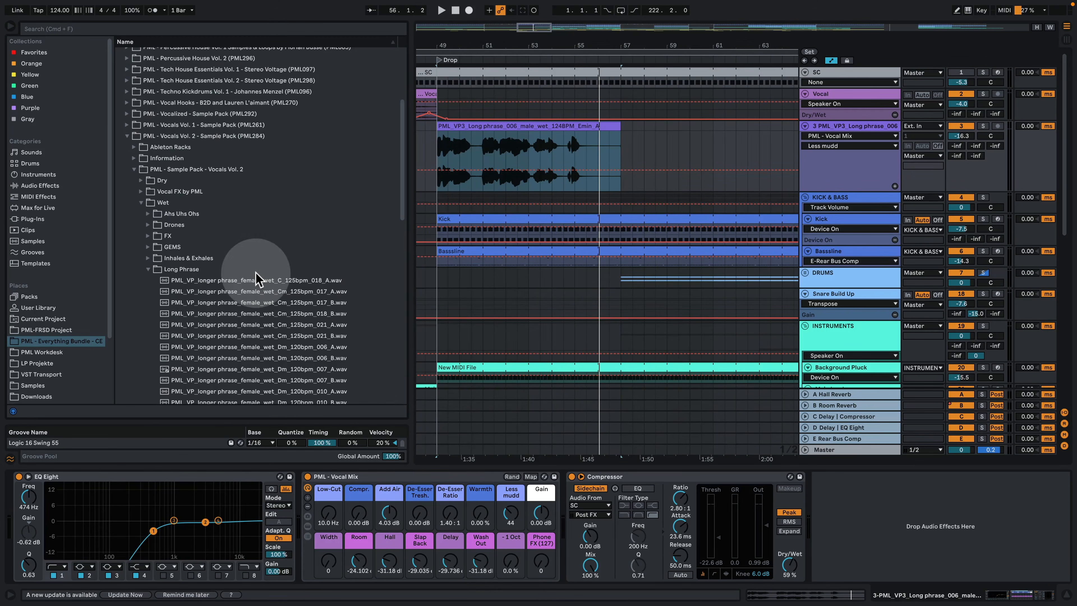
scroll(254, 280, down, 5)
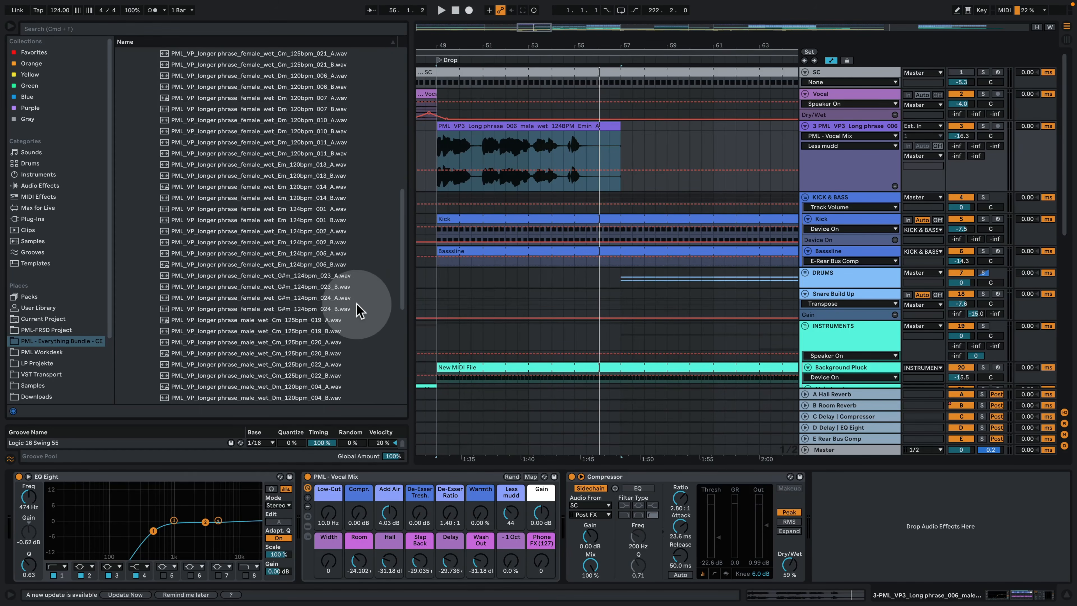
scroll(354, 320, up, 3)
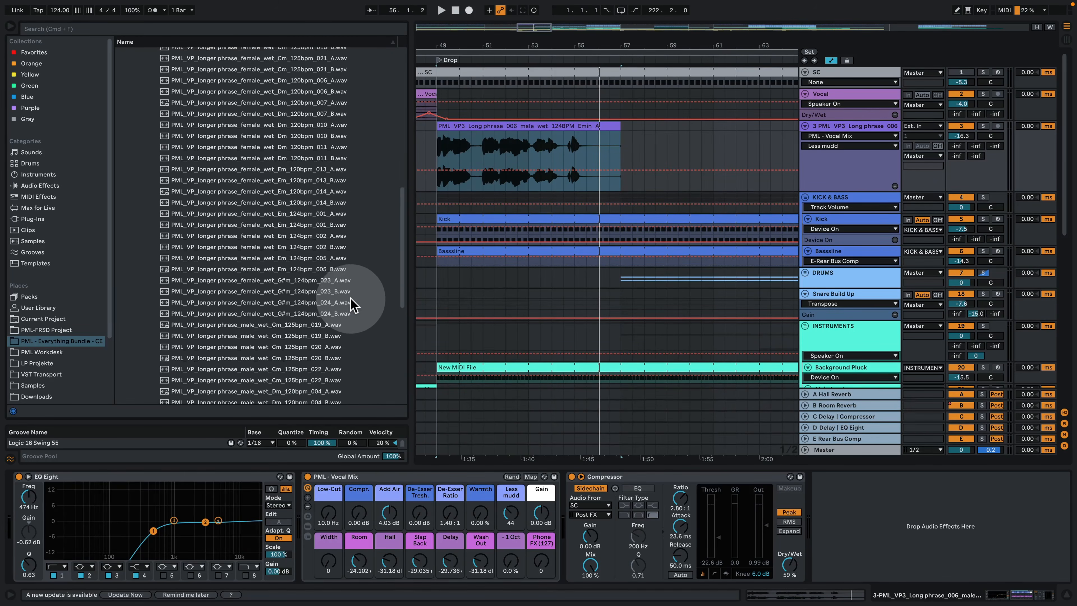
scroll(354, 309, up, 3)
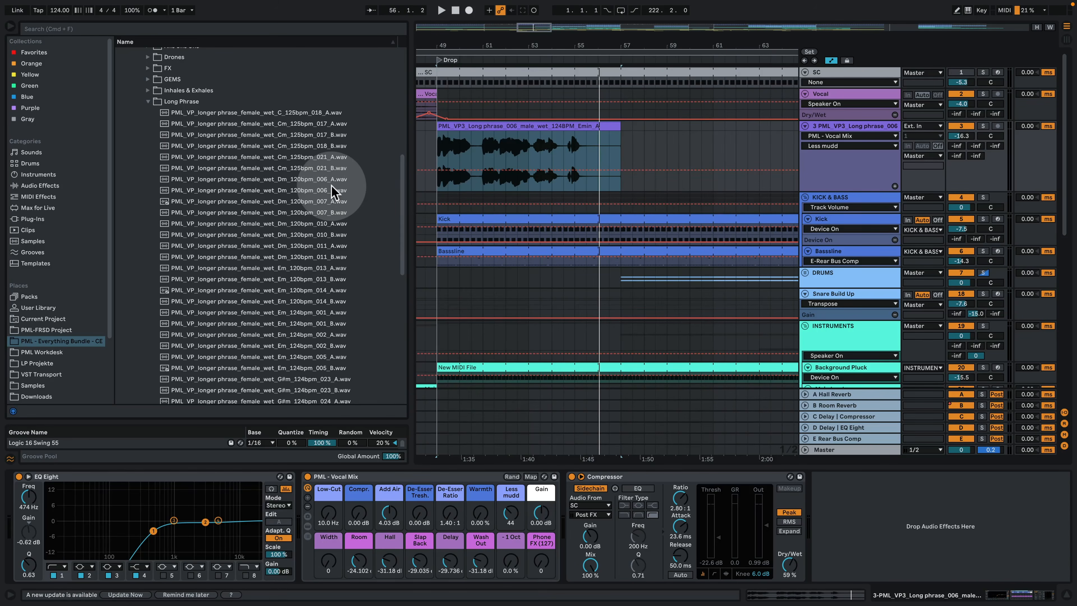
scroll(210, 162, up, 4)
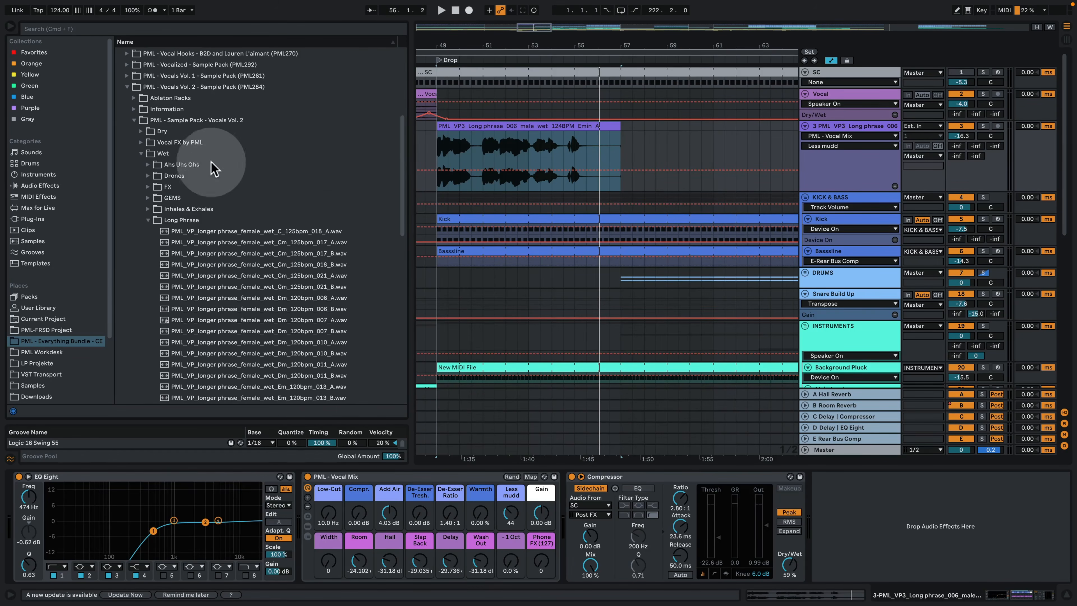
click(127, 86)
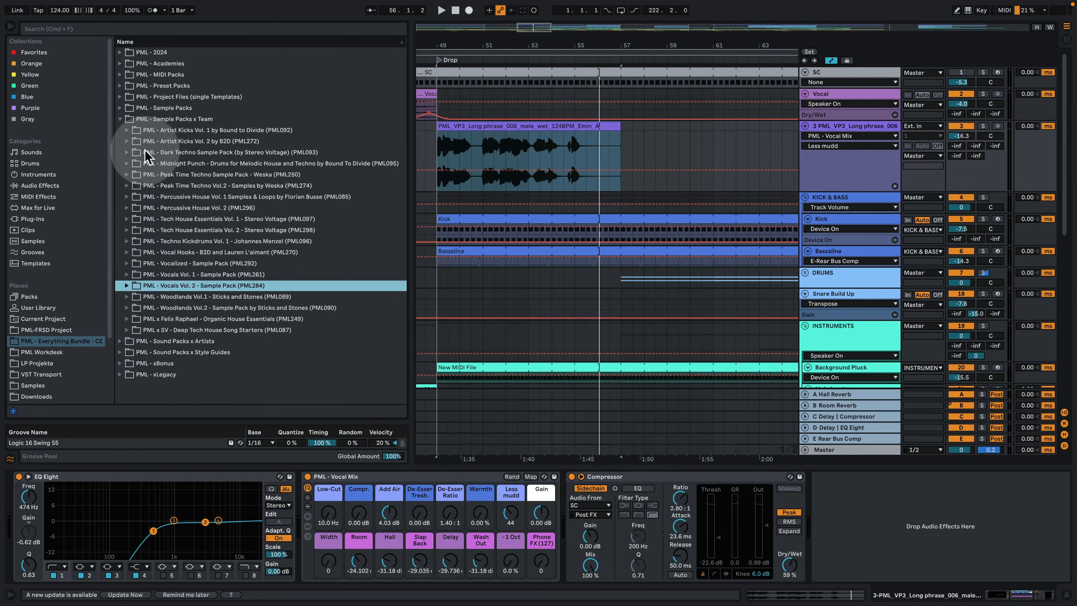
Step: Place PML_VP3_Long phrase_006_male_wet_124BPM_Emin_A2.wav from Sample Pack - Vocals Vol.3 (PML330) at bar 57, directly after the existing vocal phrase, and play it
click(120, 52)
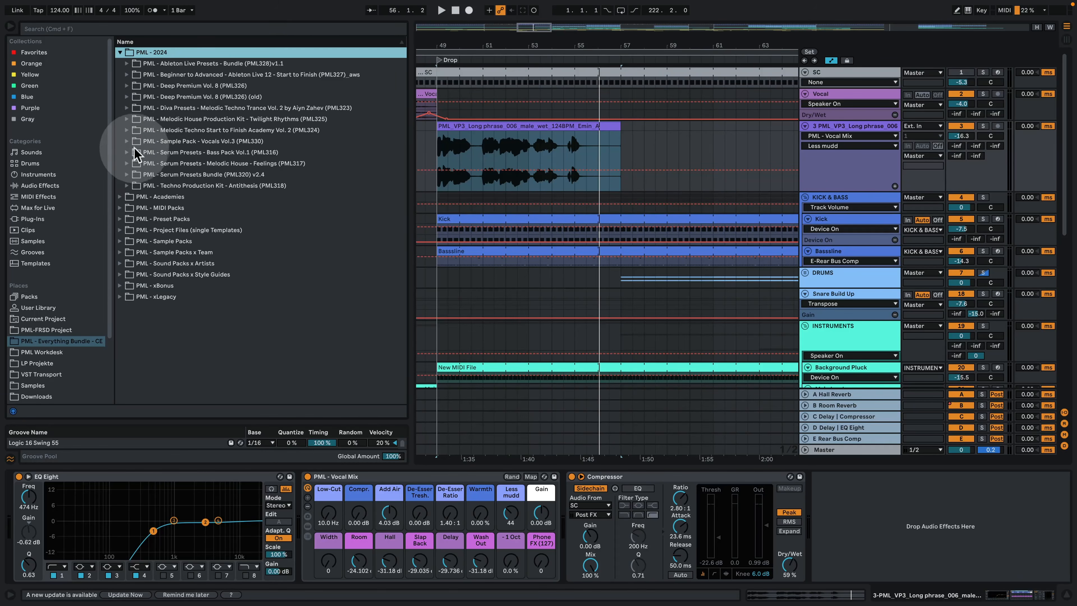
click(126, 142)
scroll(191, 231, down, 8)
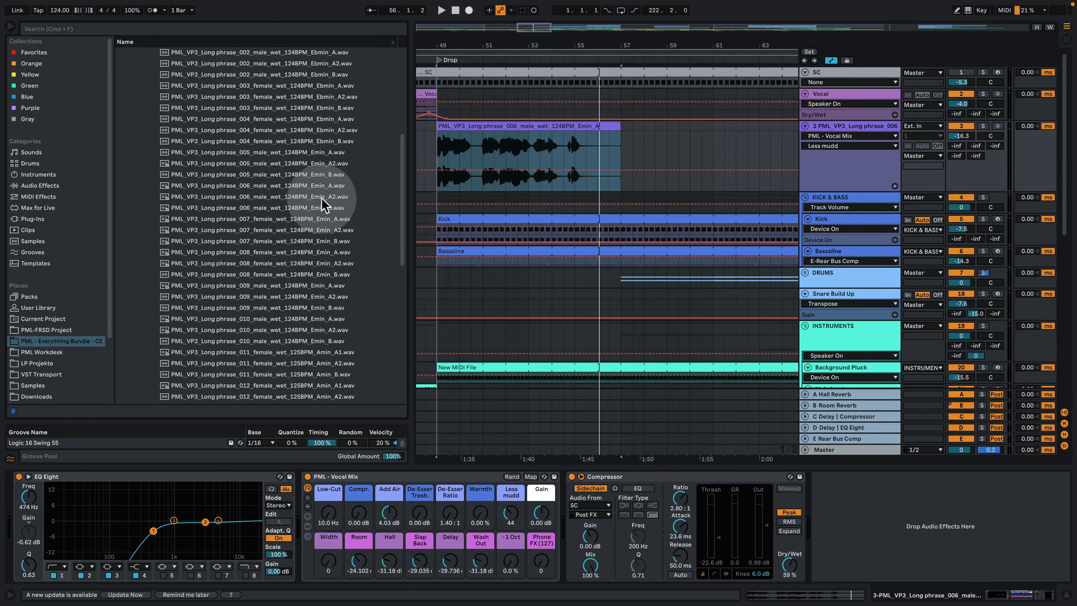
drag(320, 198, 624, 147)
key(space)
Step: Transpose the new A2 phrase clip by -4 semitones and set its warp mode to Complex Pro with Formants at 48.44
double_click(652, 127)
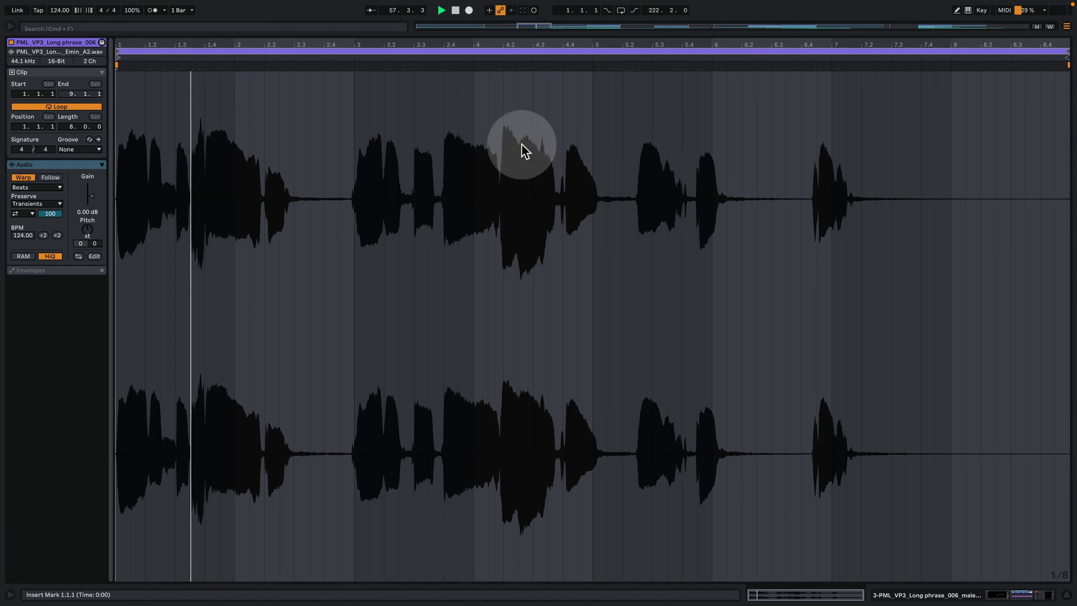
click(87, 229)
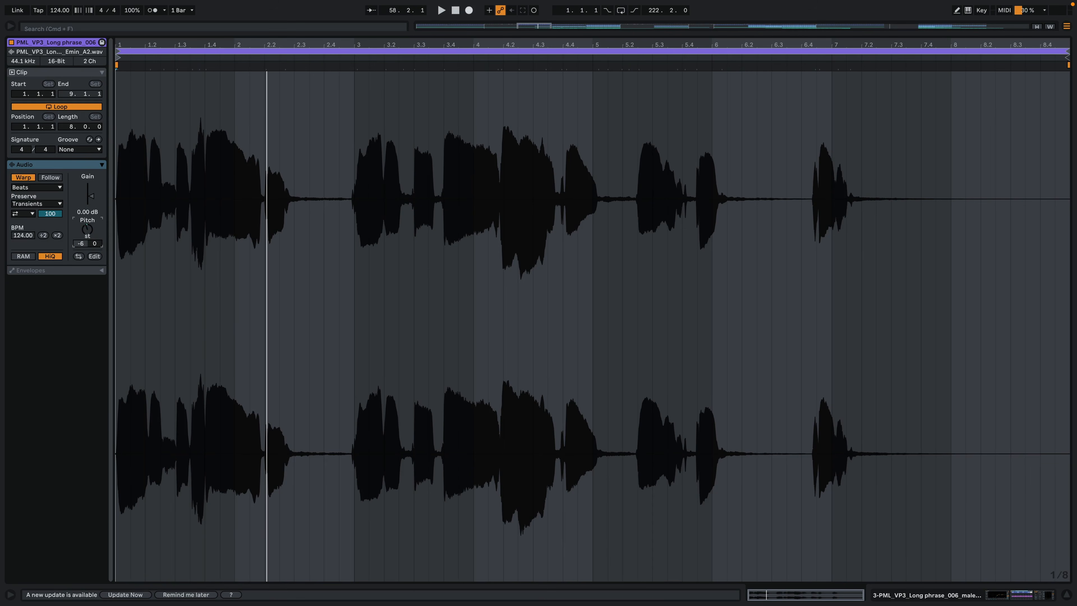
drag(87, 229, 88, 224)
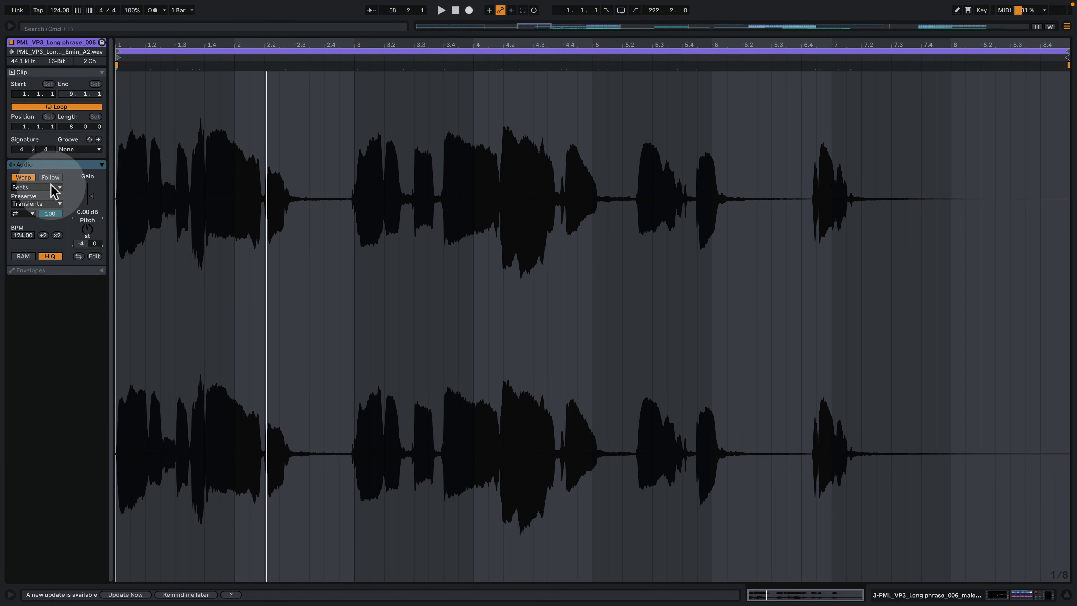
click(43, 186)
click(44, 206)
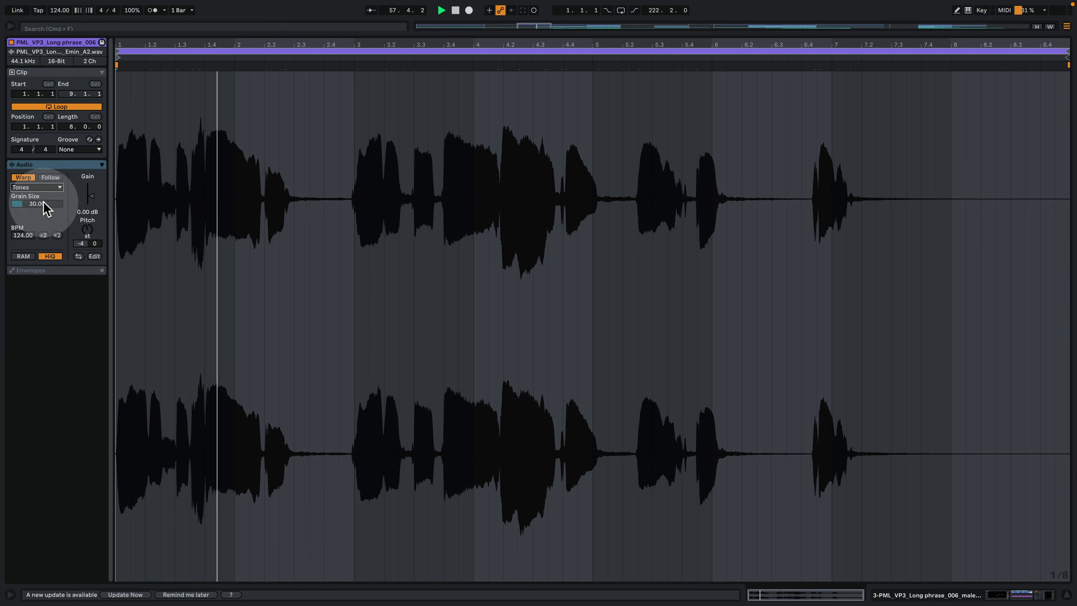
click(30, 239)
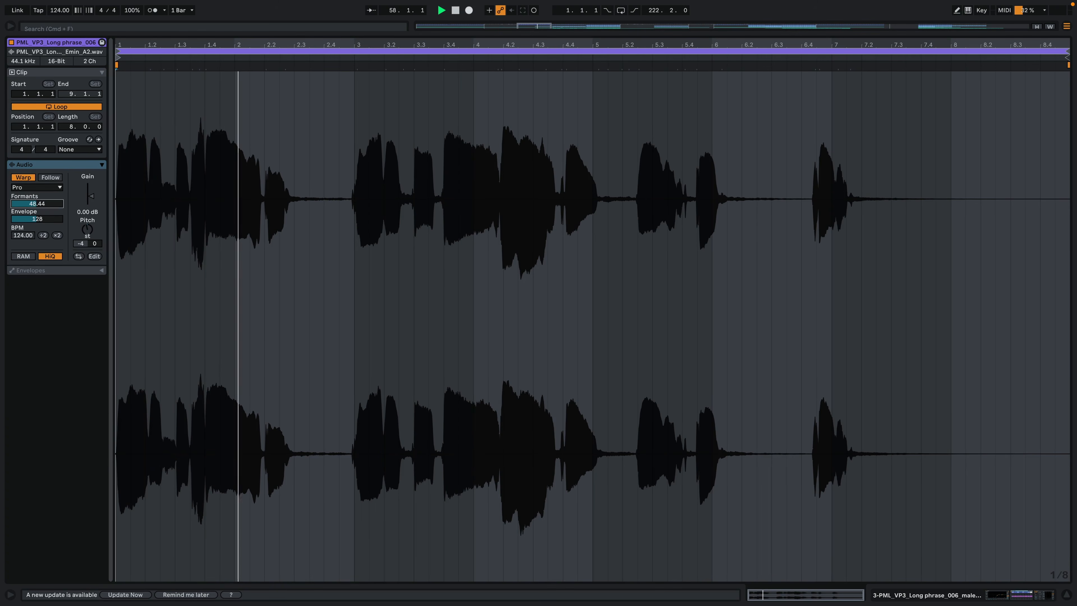
click(1007, 595)
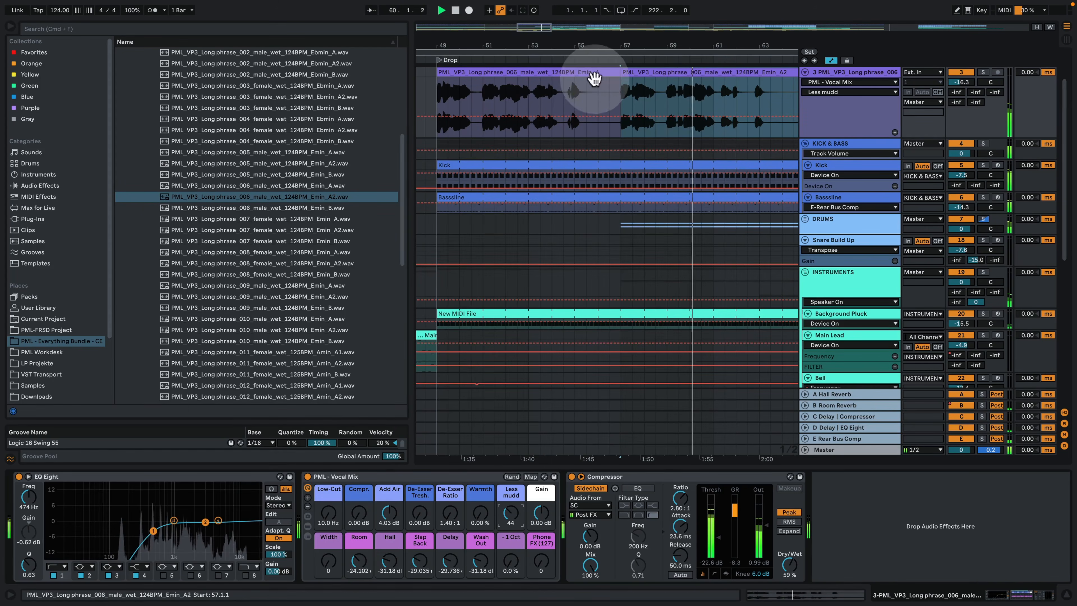
Step: Check the warp, Formants and Envelope settings of the first vocal phrase clip
double_click(587, 75)
click(37, 219)
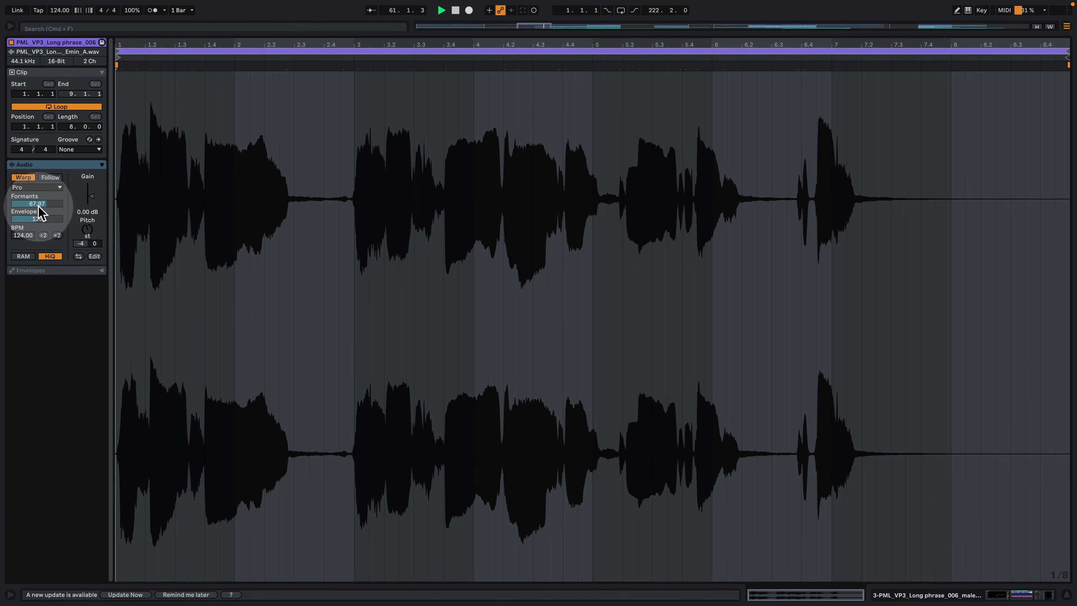
click(956, 596)
click(971, 593)
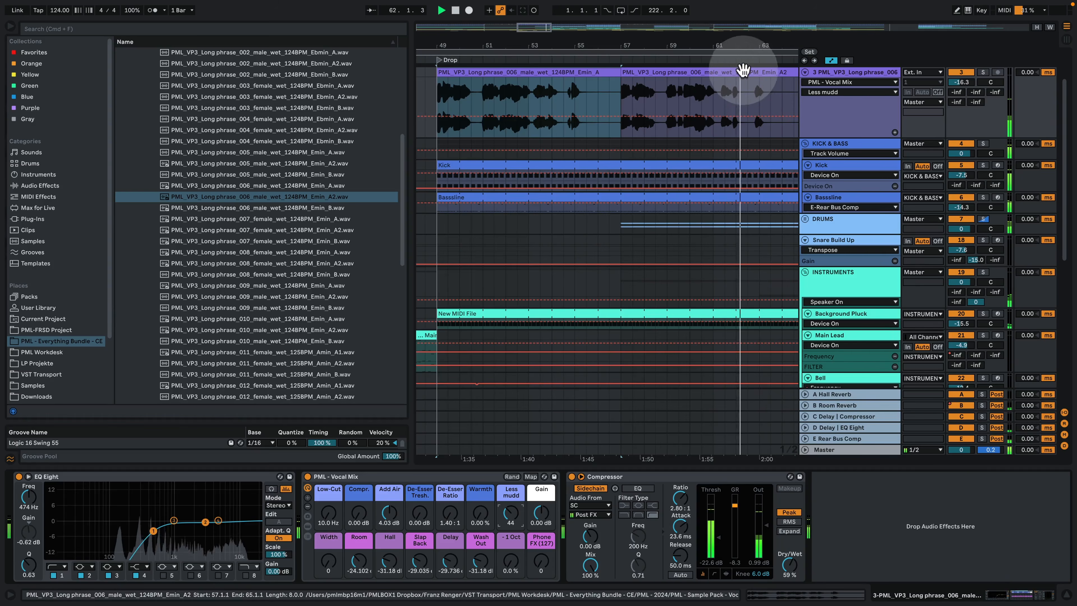
Step: Raise the A2 phrase clip's Formants to about 55.47 and fine-tune them during playback
double_click(743, 72)
key(space)
click(37, 204)
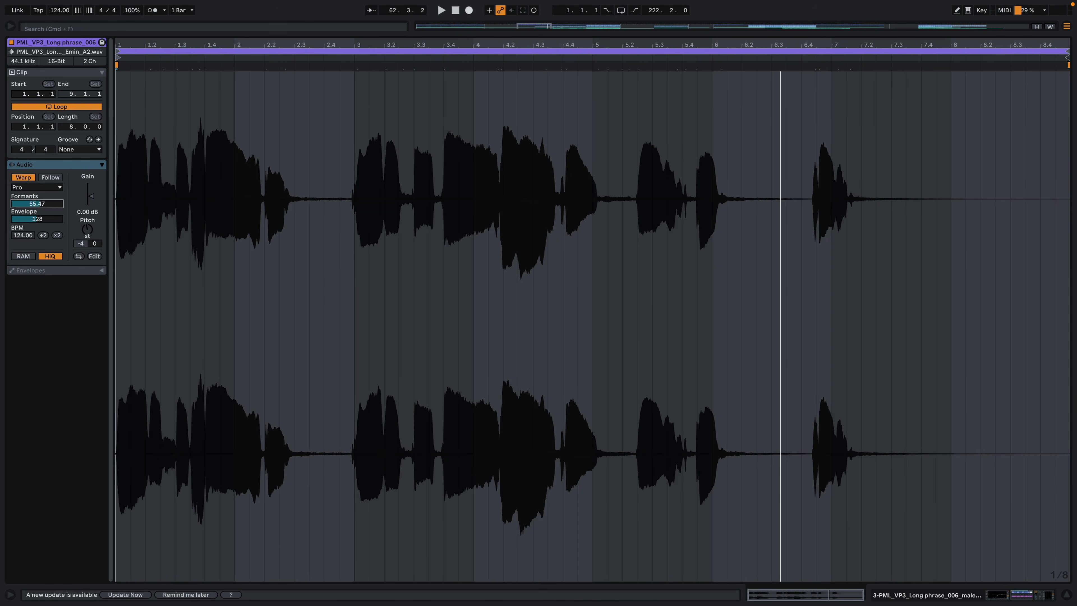
key(space)
drag(50, 206, 51, 204)
click(962, 590)
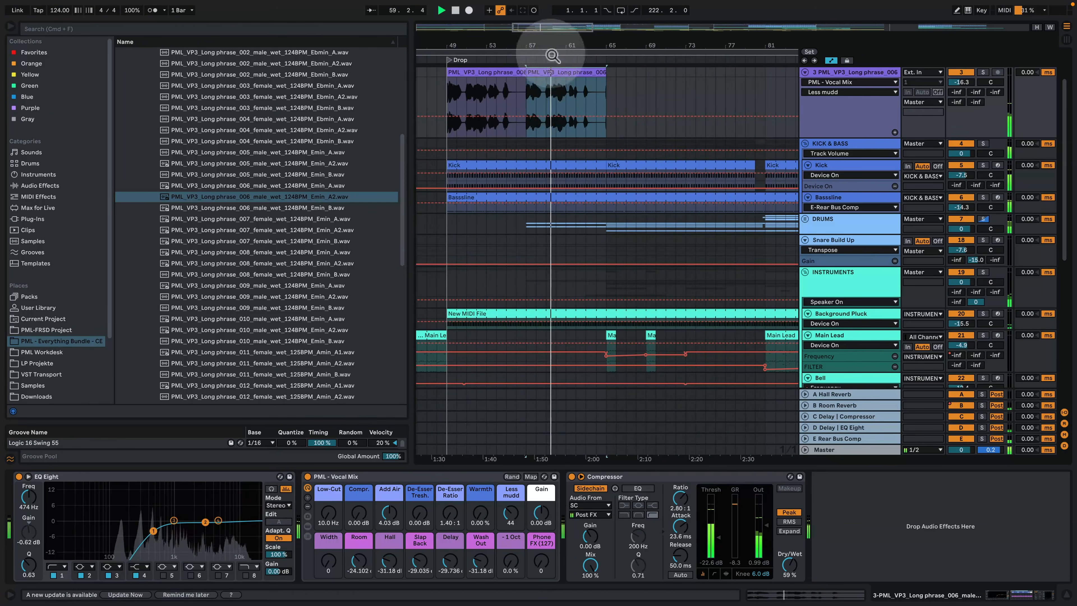
Step: Set the vocal phrase track's A-Hall Reverb send to -22.5 dB while playing the A2 phrase
click(553, 105)
scroll(584, 175, up, 3)
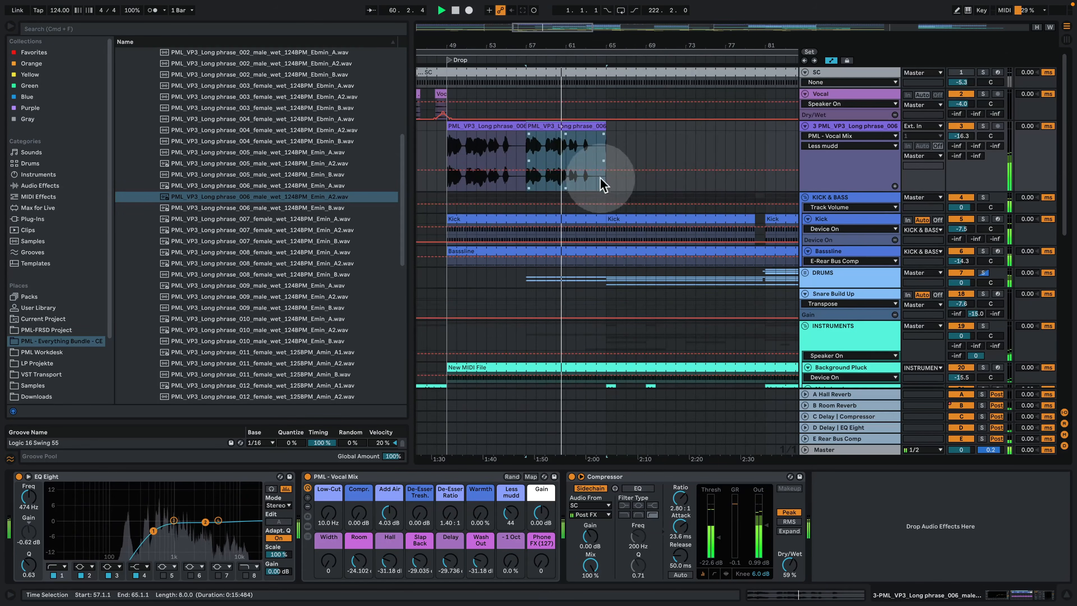
click(963, 133)
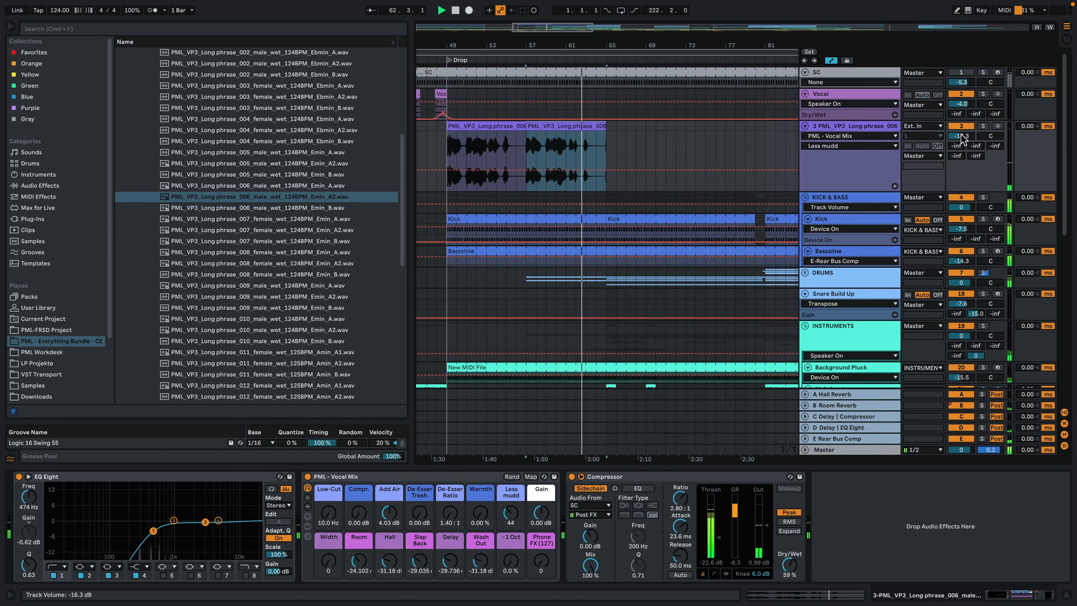
click(976, 165)
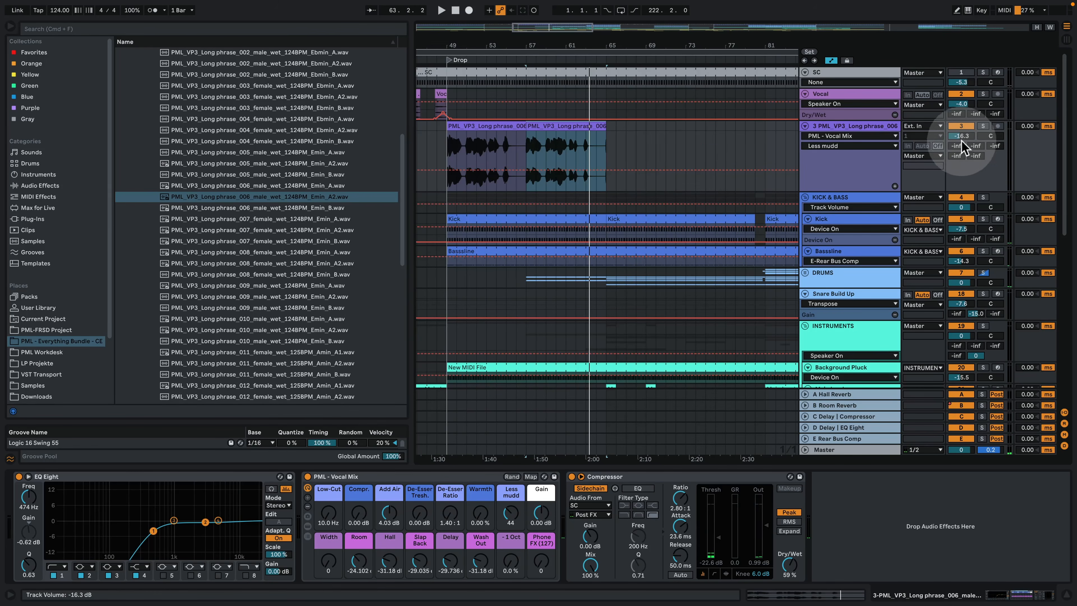
drag(957, 145, 958, 129)
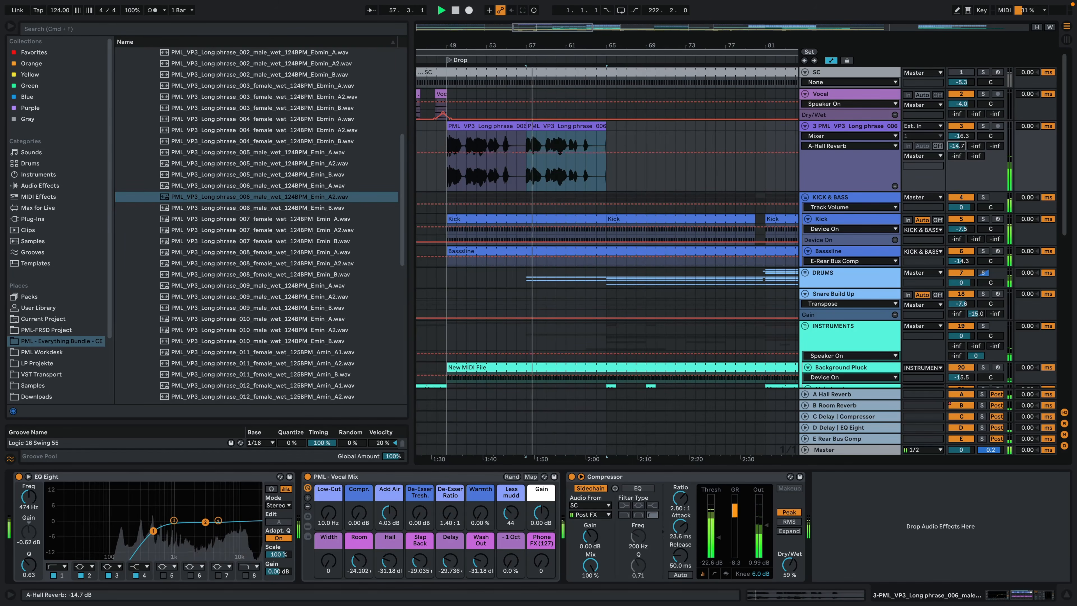
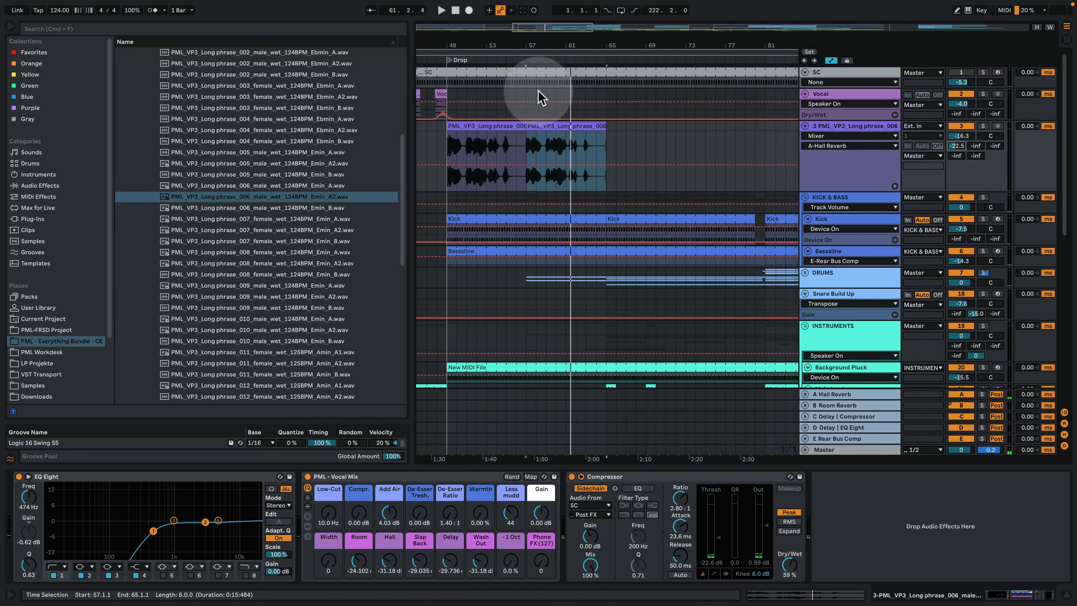
Step: Look over the arrangement around the first drop, the Vocal Mix rack and the folders of the Vocals Vol.3 sample pack
drag(551, 44, 556, 6)
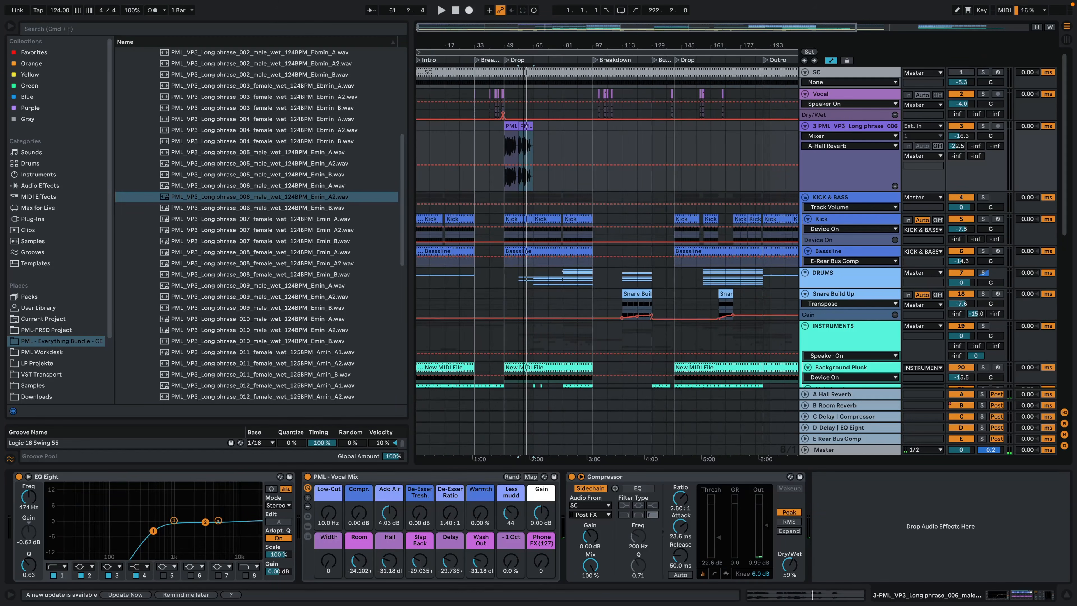
drag(523, 38, 524, 43)
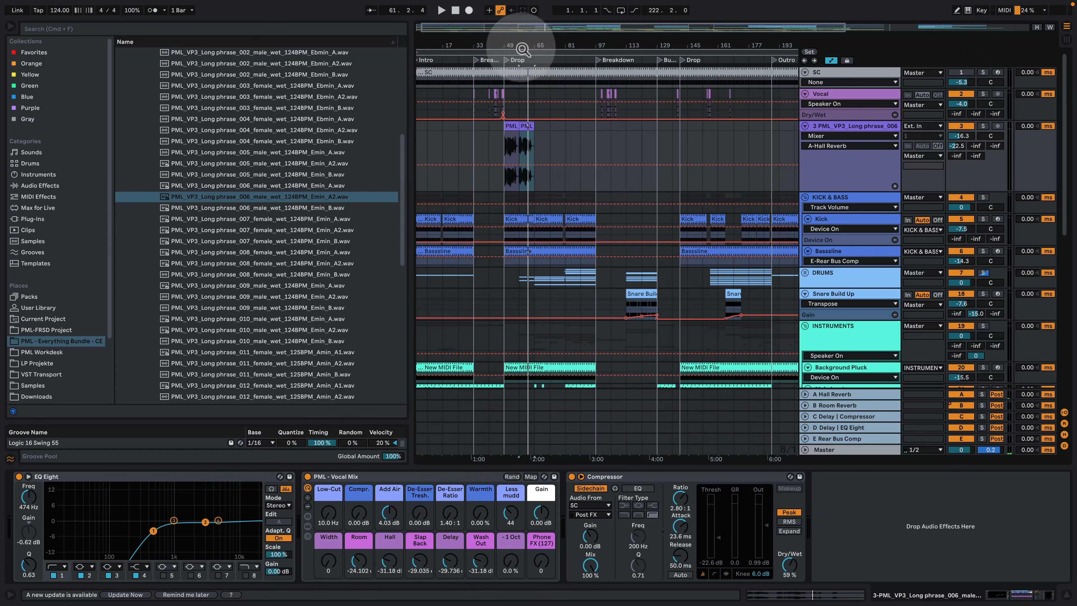
click(581, 102)
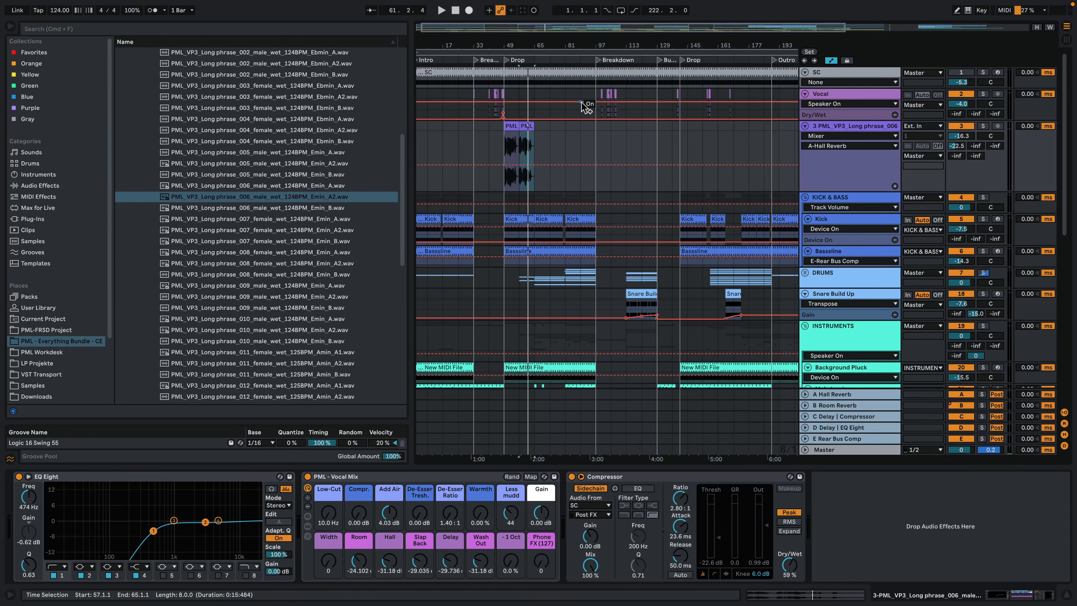
click(604, 126)
drag(599, 38, 585, 44)
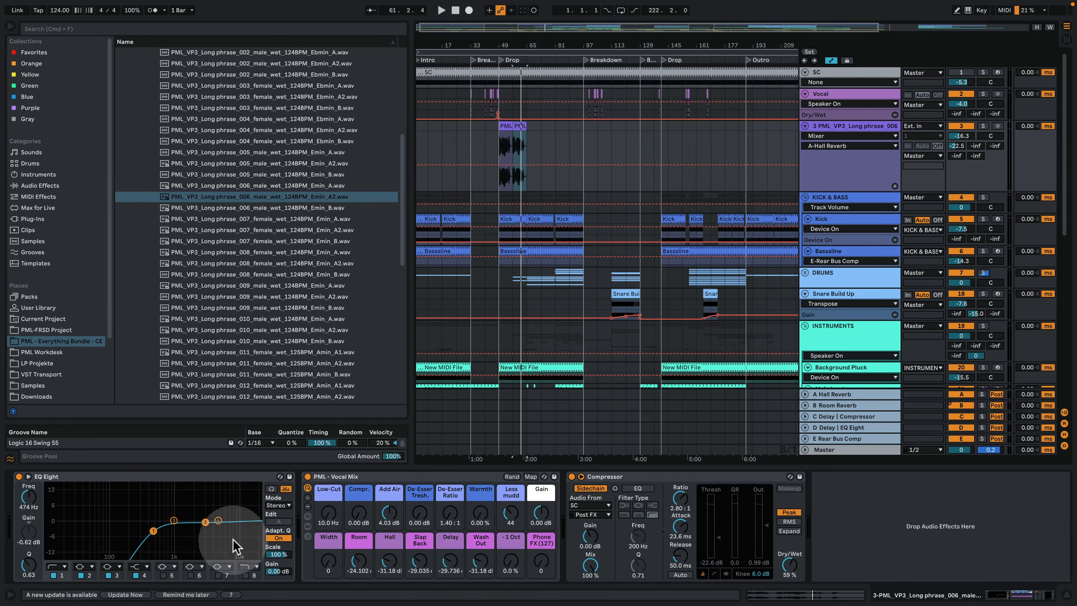
click(398, 562)
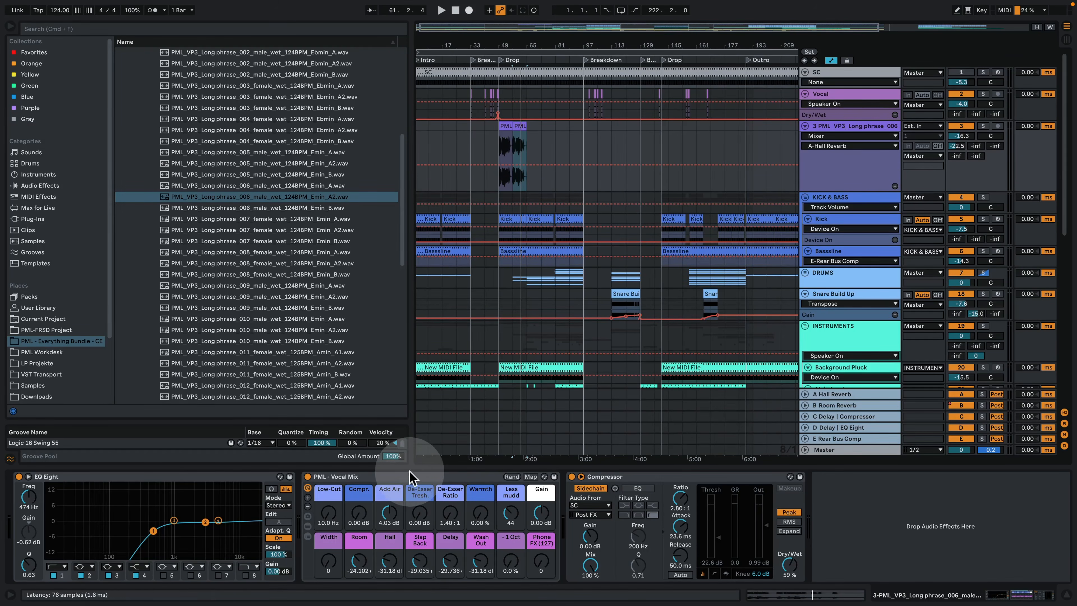
scroll(375, 318, up, 5)
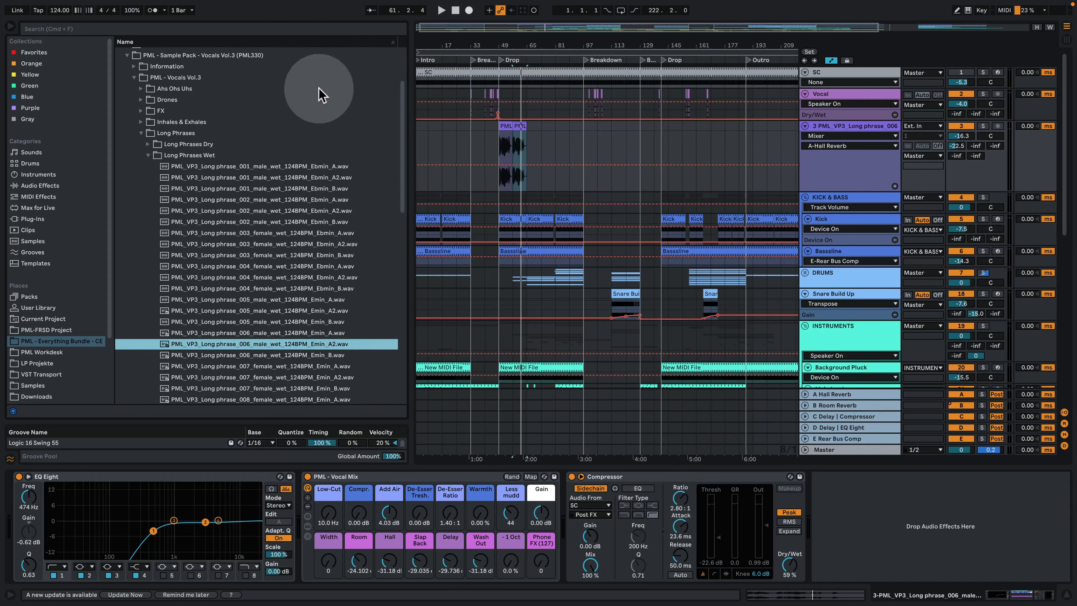
scroll(328, 212, up, 3)
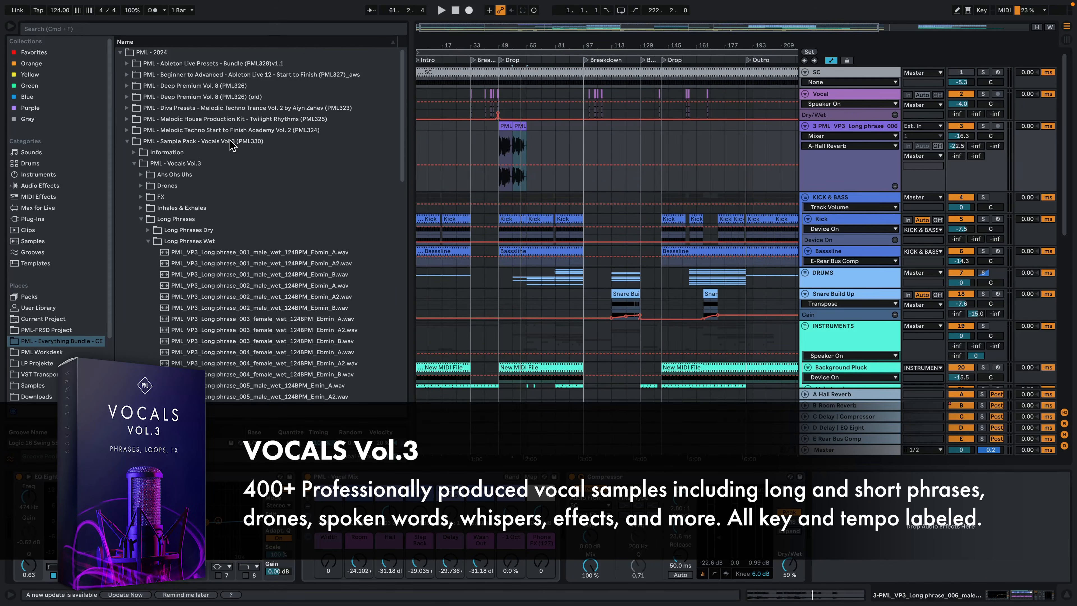
click(235, 147)
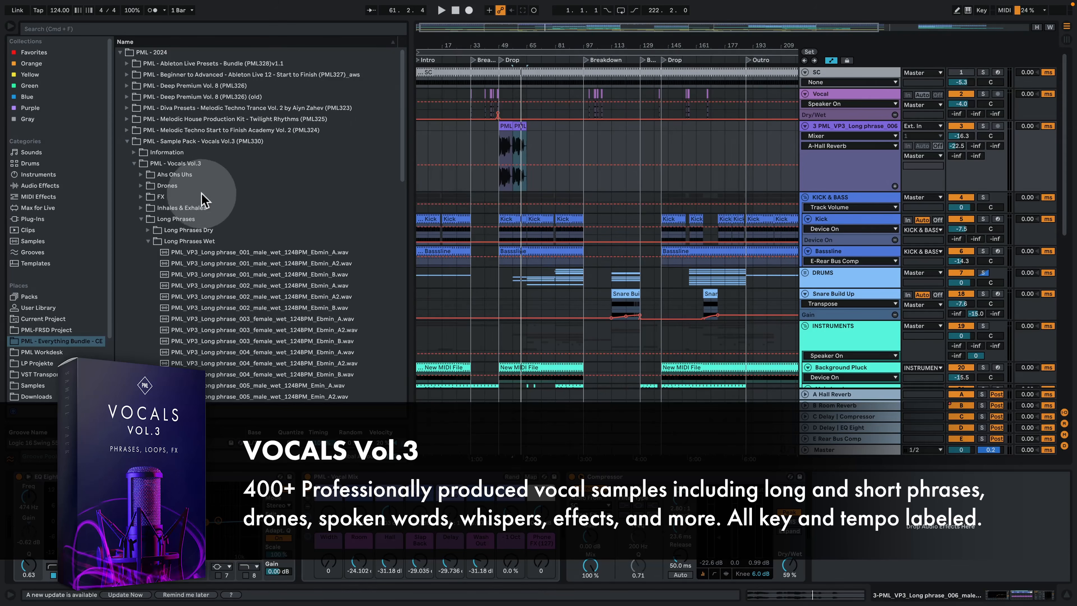
Step: Fold the vocal phrase track and narrow the browser so the arrangement from Intro to Outro has more room
drag(716, 45, 716, 19)
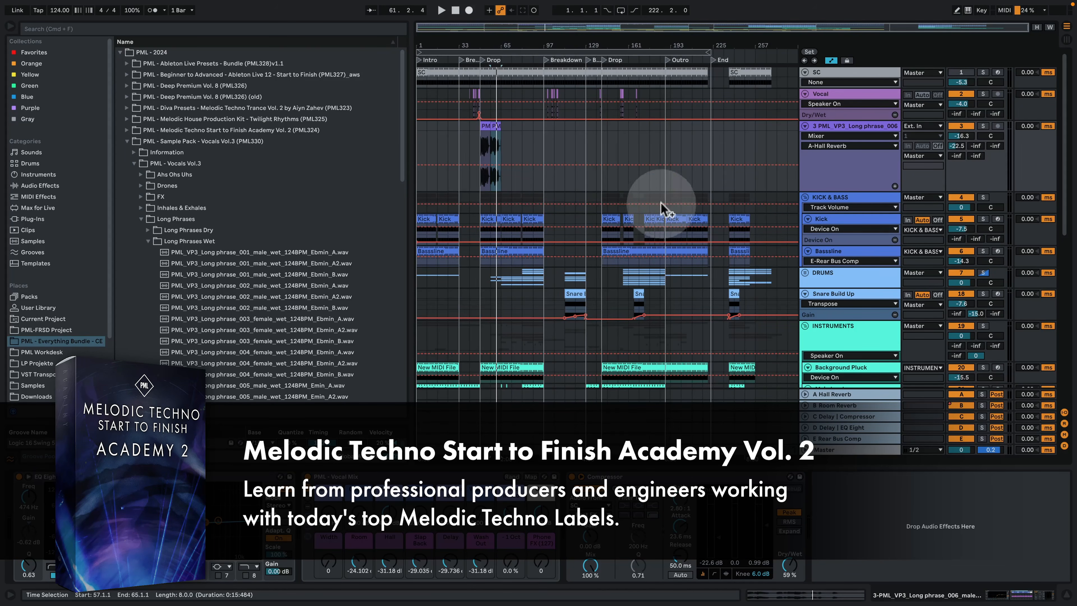
click(805, 127)
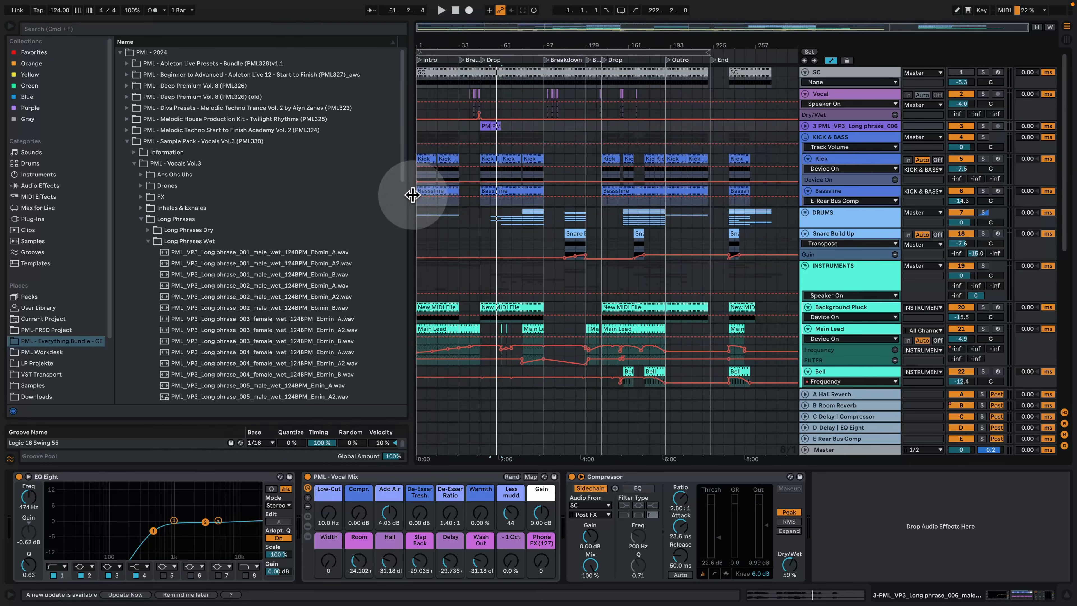
drag(412, 195, 303, 182)
drag(380, 30, 437, 36)
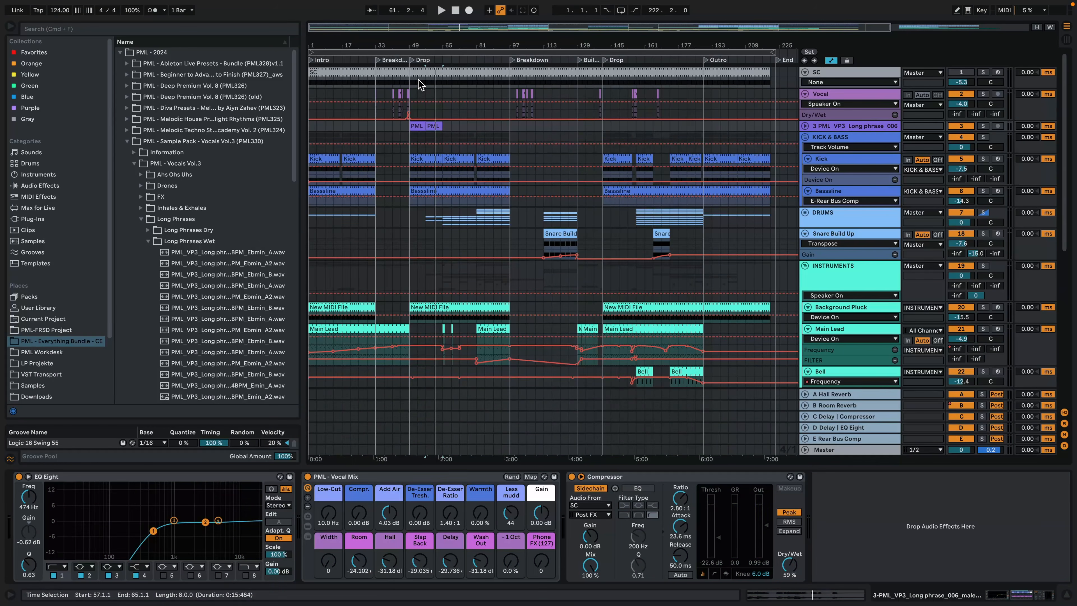
Step: Examine the drum and instrument tracks down to the FX group, including the Stab track's Serum patch
click(700, 191)
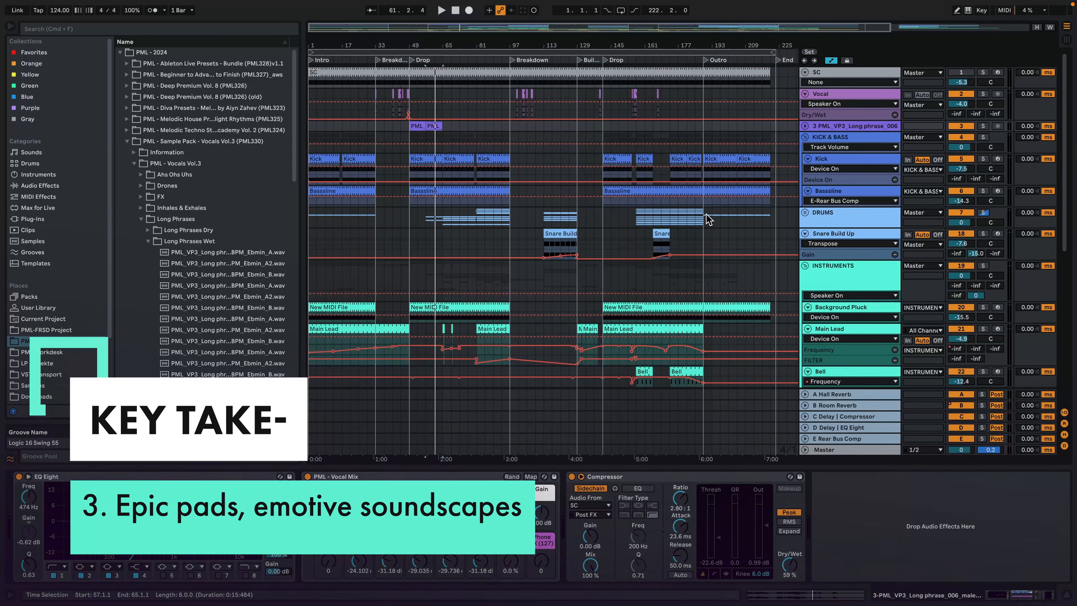
scroll(680, 344, down, 3)
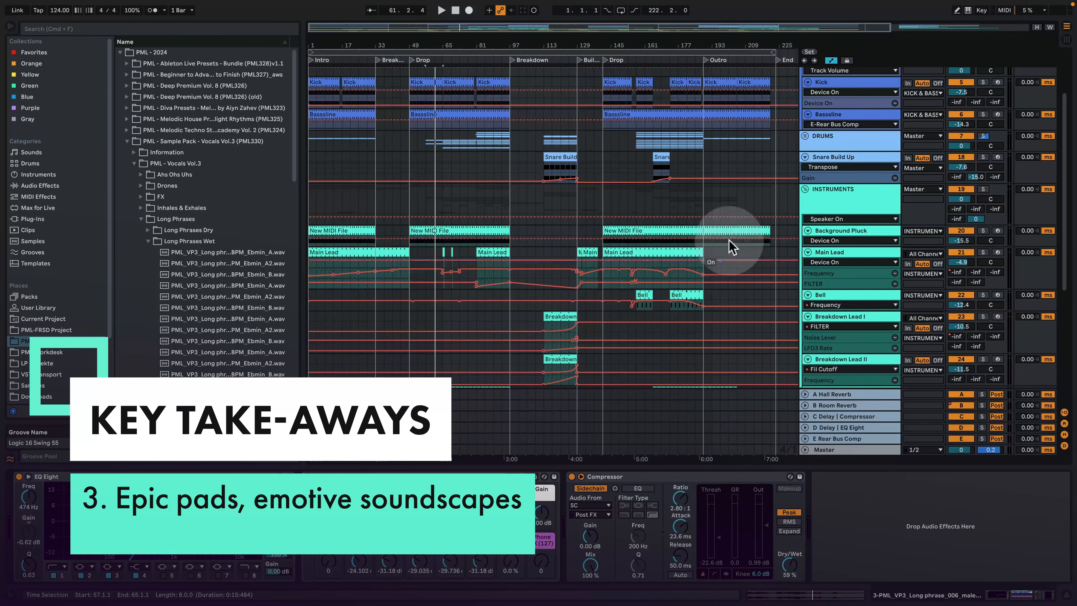
scroll(705, 272, down, 2)
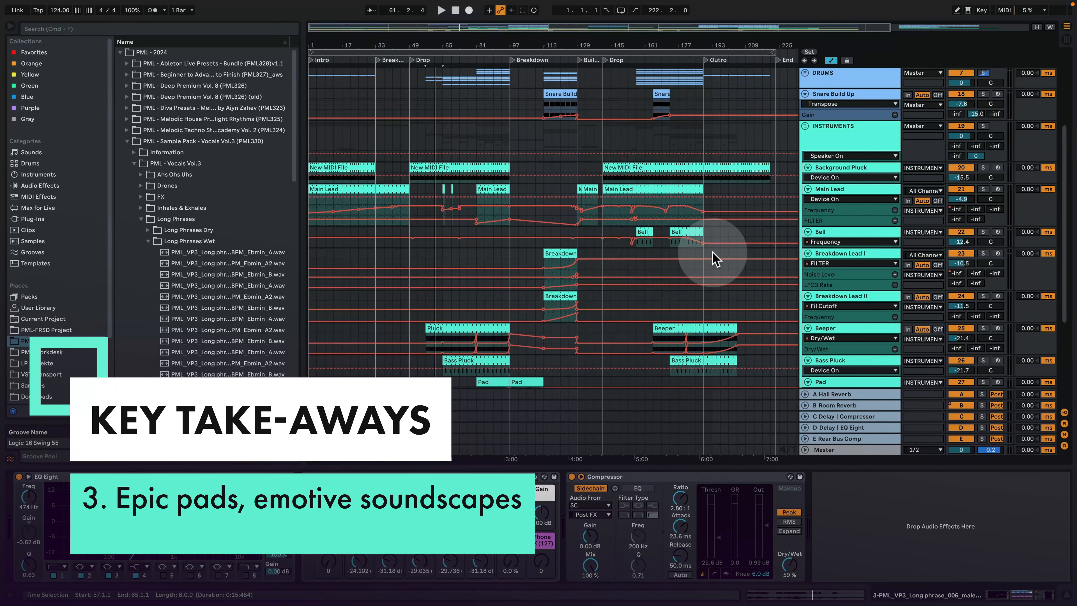
scroll(716, 259, down, 5)
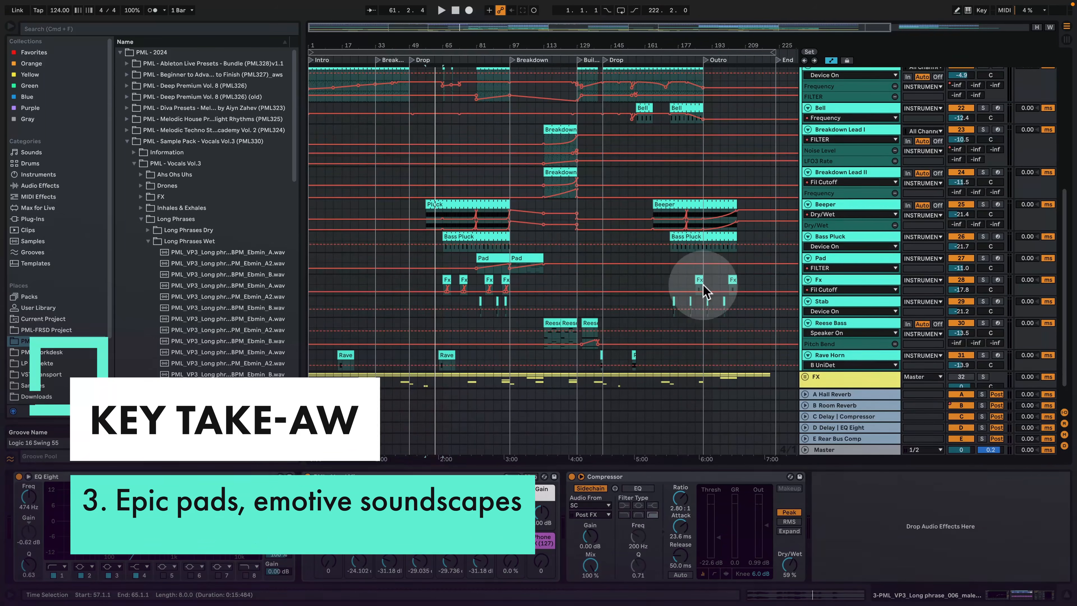
click(672, 298)
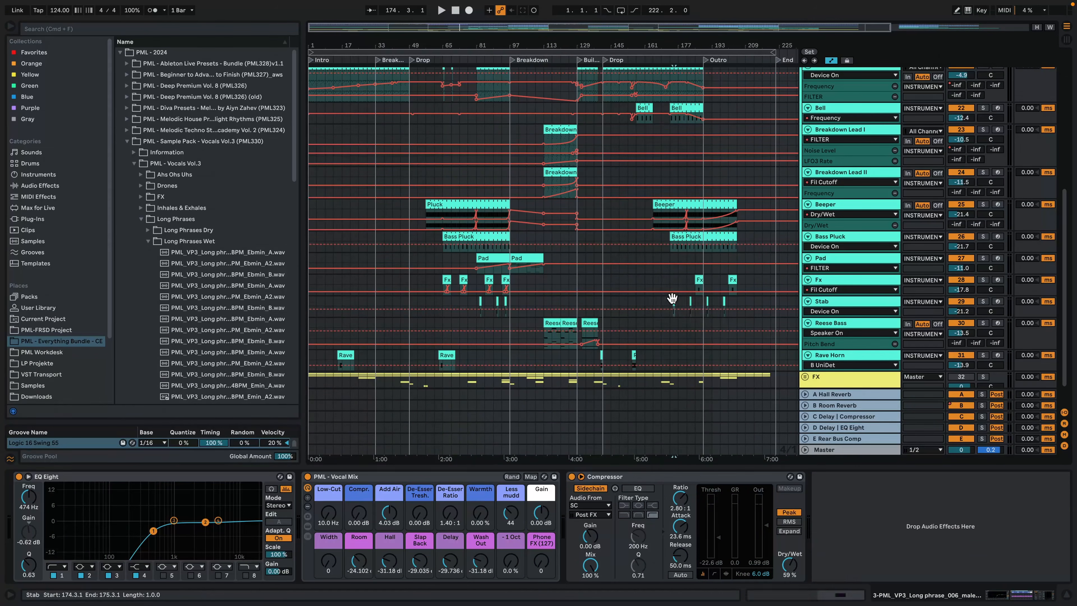
click(183, 477)
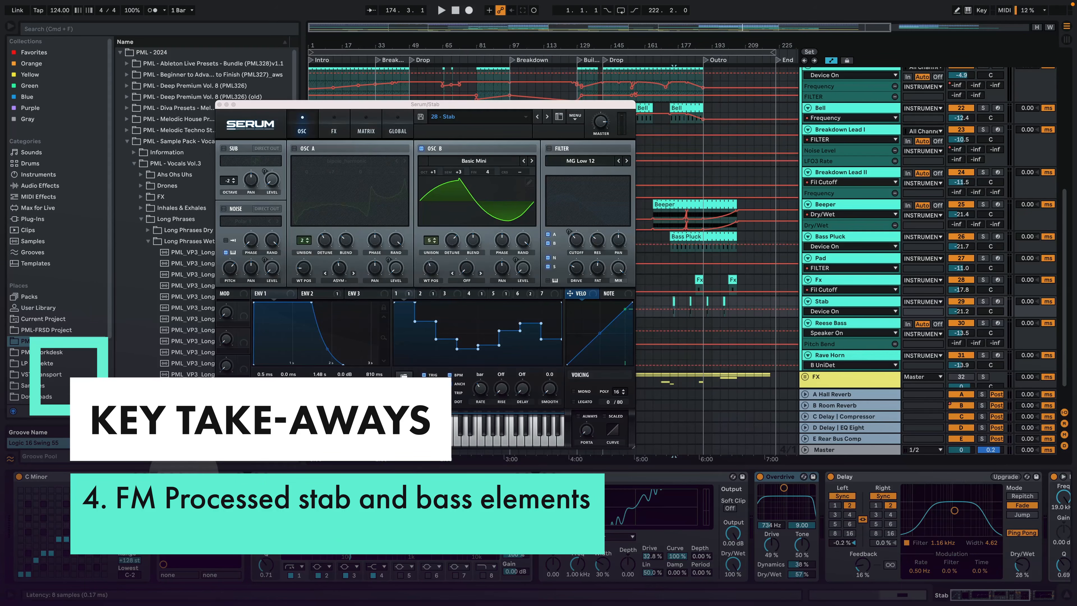
click(219, 104)
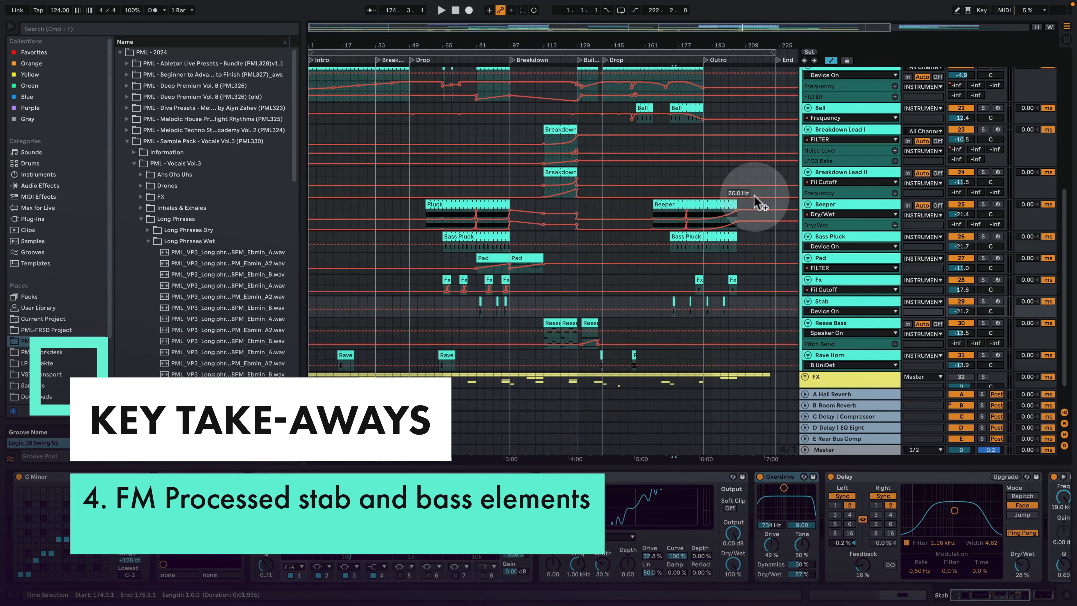
Step: Open the Bass Pluck track's Serum patch from the start of its device chain
click(829, 235)
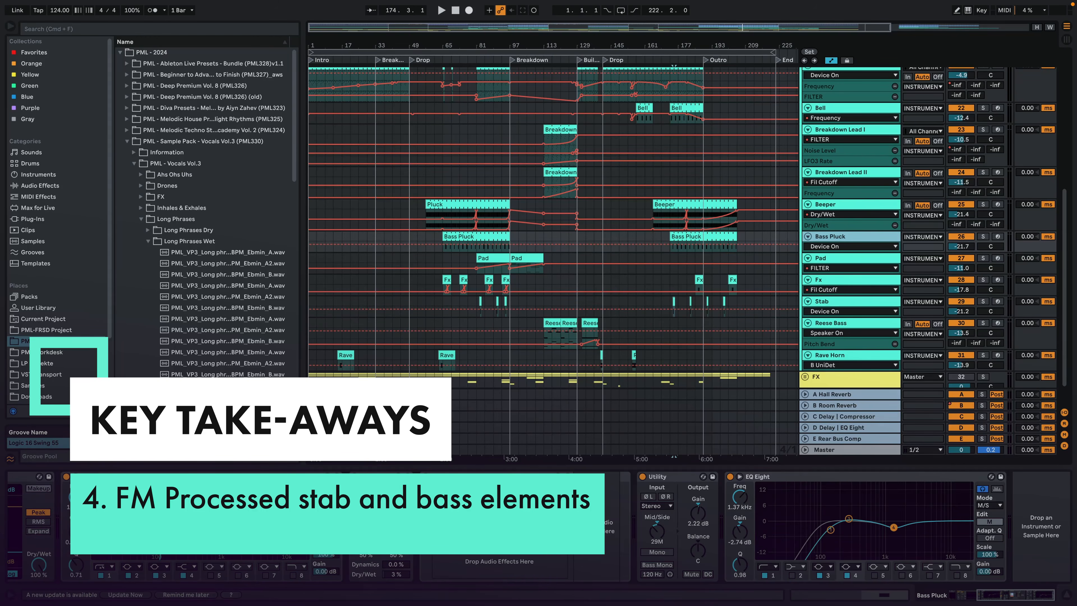
drag(1046, 594, 1011, 594)
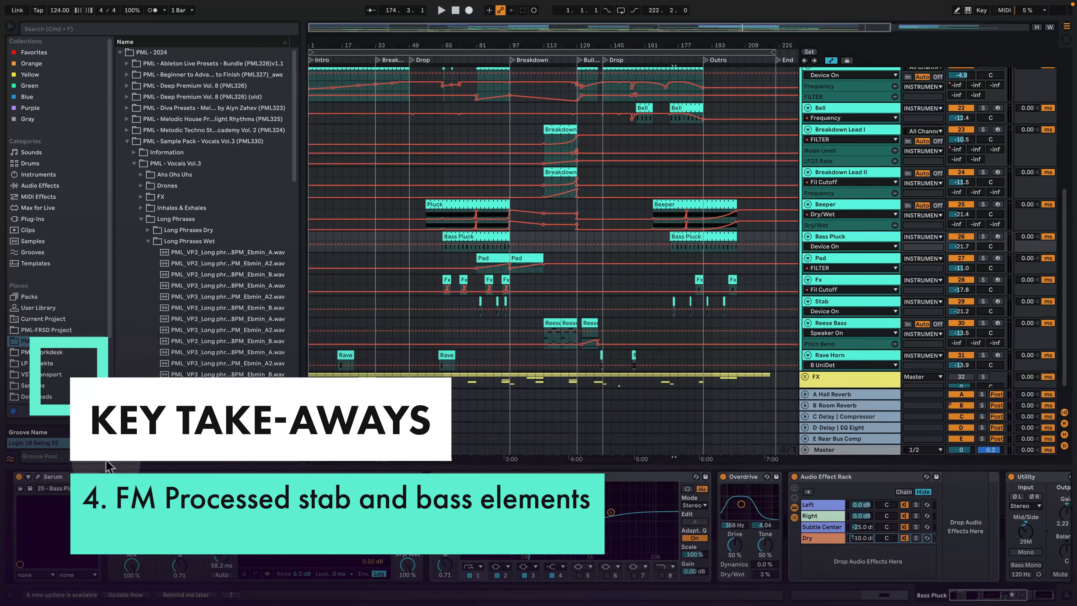
click(39, 476)
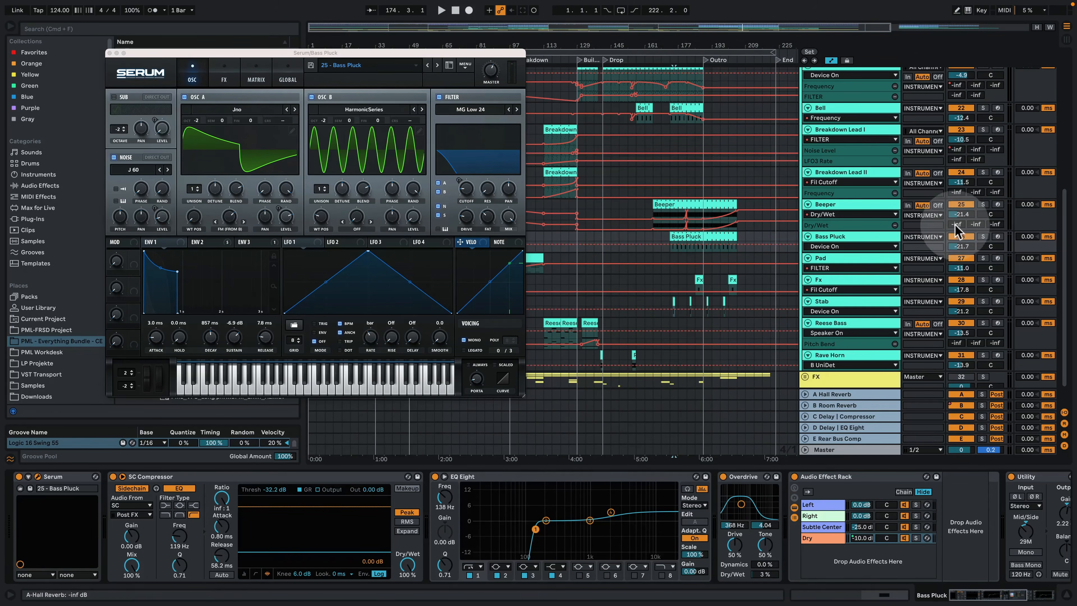
Step: Solo the Bass Pluck and Stab tracks and play them in the second drop from bar 174
click(983, 236)
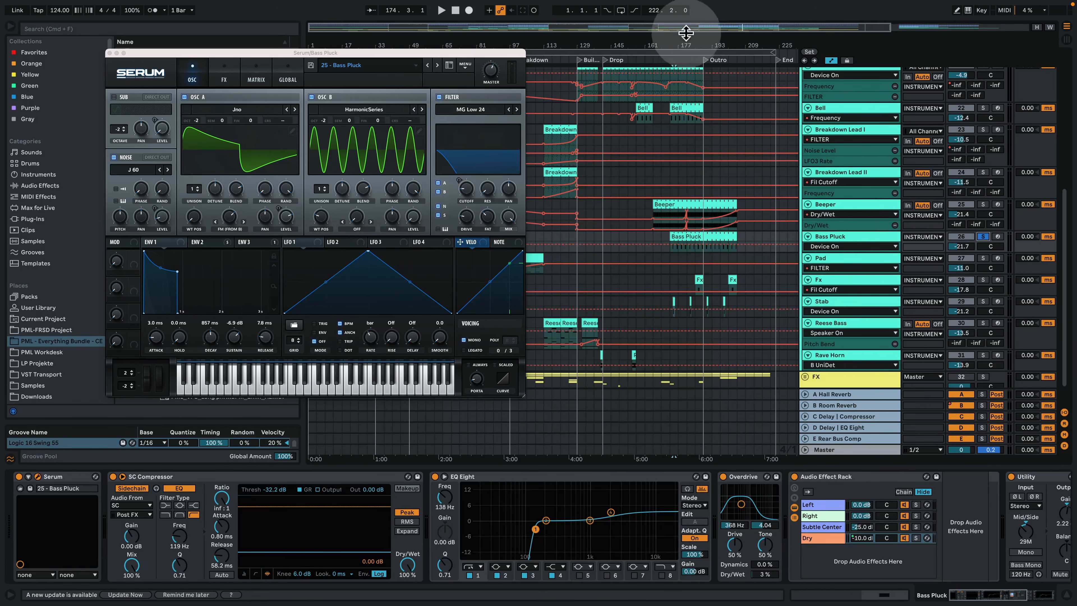
drag(685, 29, 685, 46)
click(629, 255)
key(space)
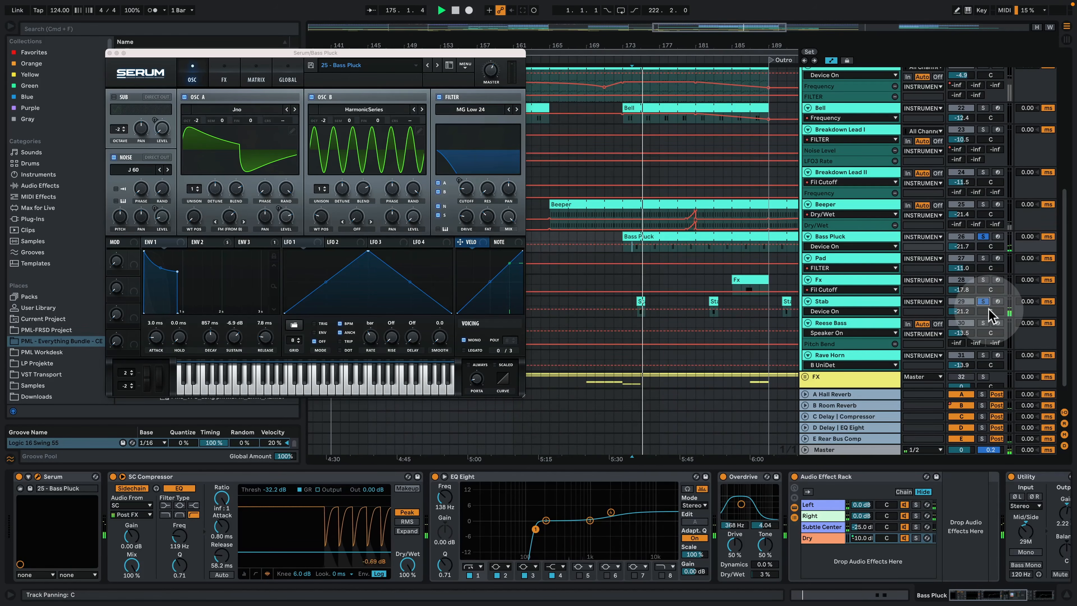
click(983, 301)
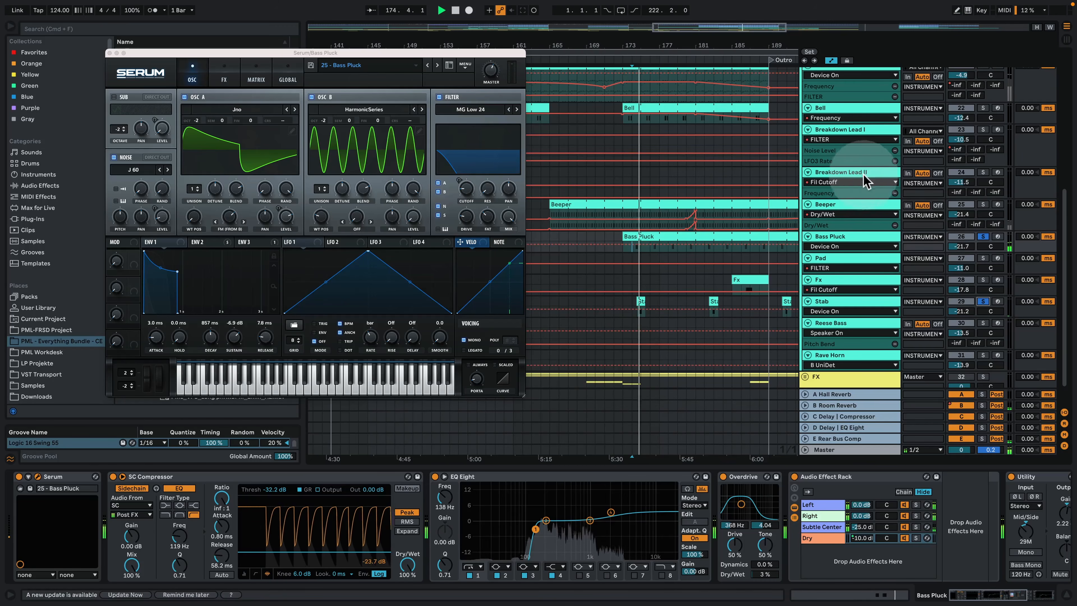
Step: Add the Bell track to the soloed playback, clear the solos and stop
click(982, 108)
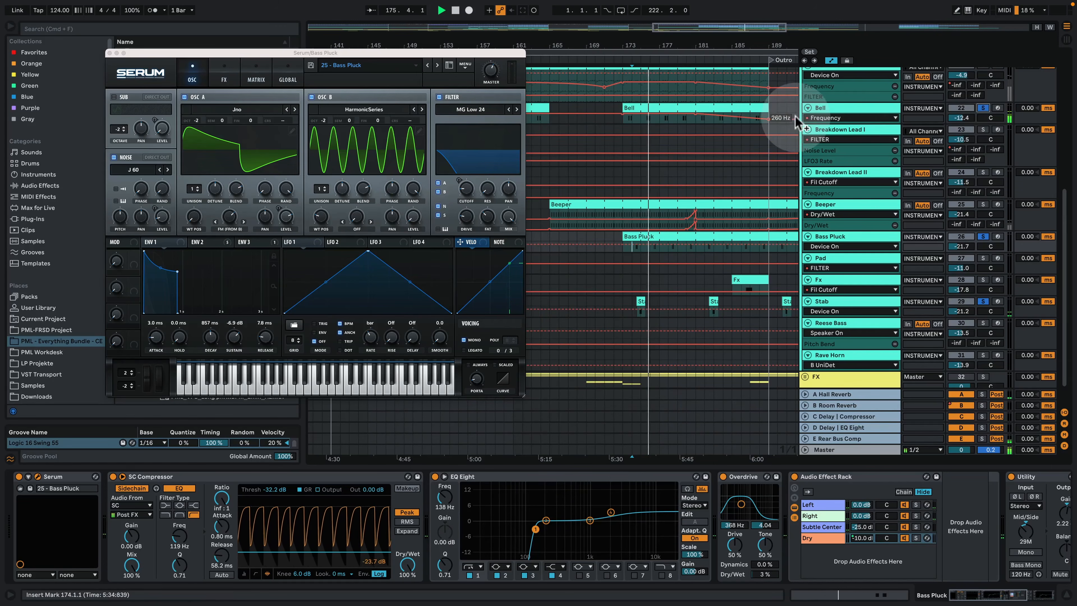
click(982, 109)
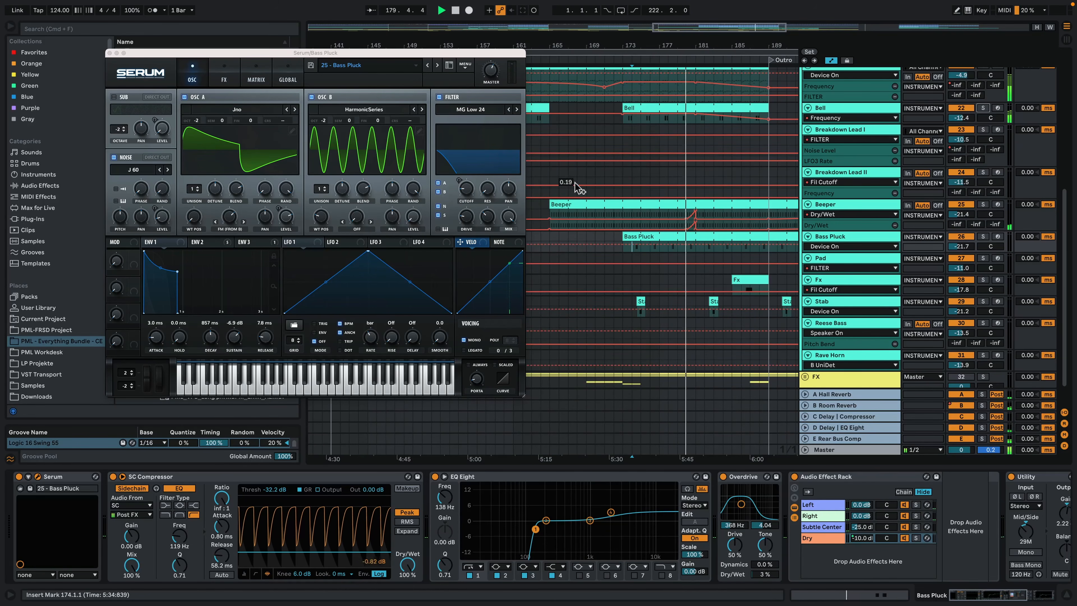
key(space)
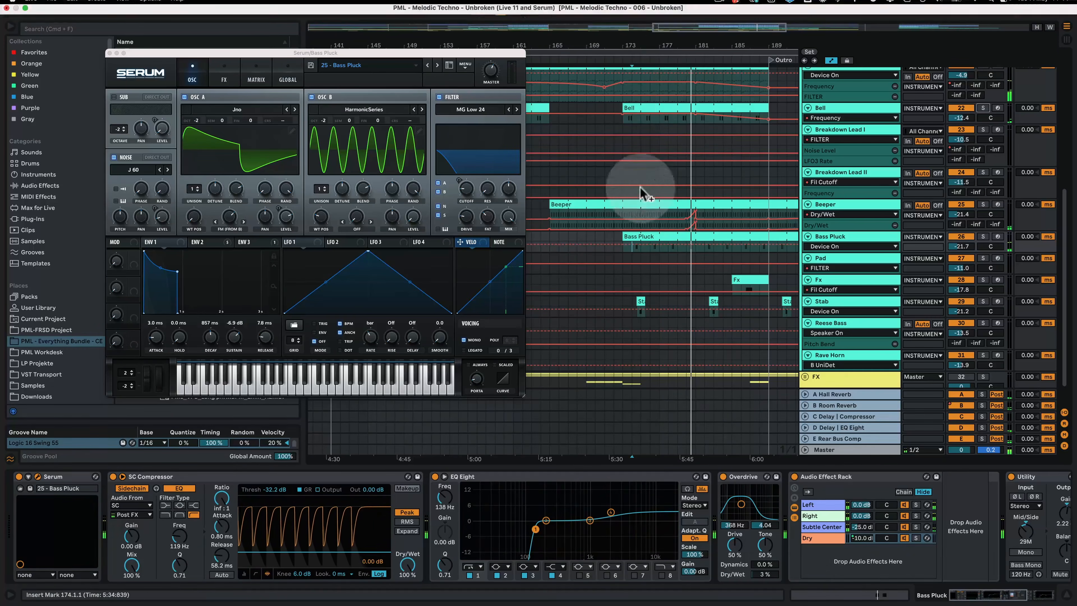
Step: Unfold the DRUMS group and place the insert mark on the Clap track at bar 157 in the second drop
drag(680, 45, 680, 17)
scroll(704, 204, up, 10)
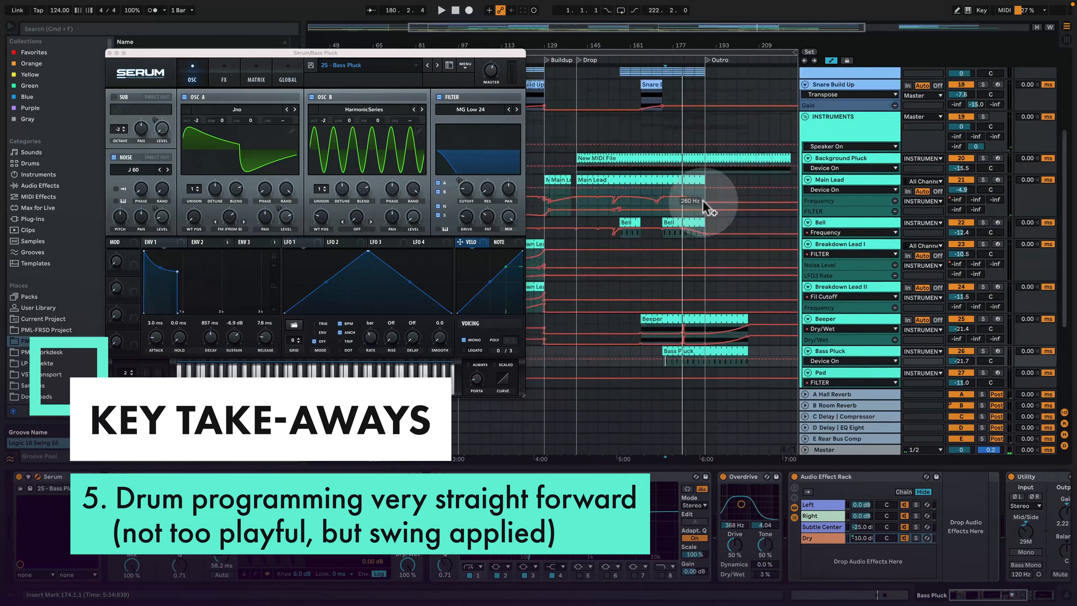
click(805, 212)
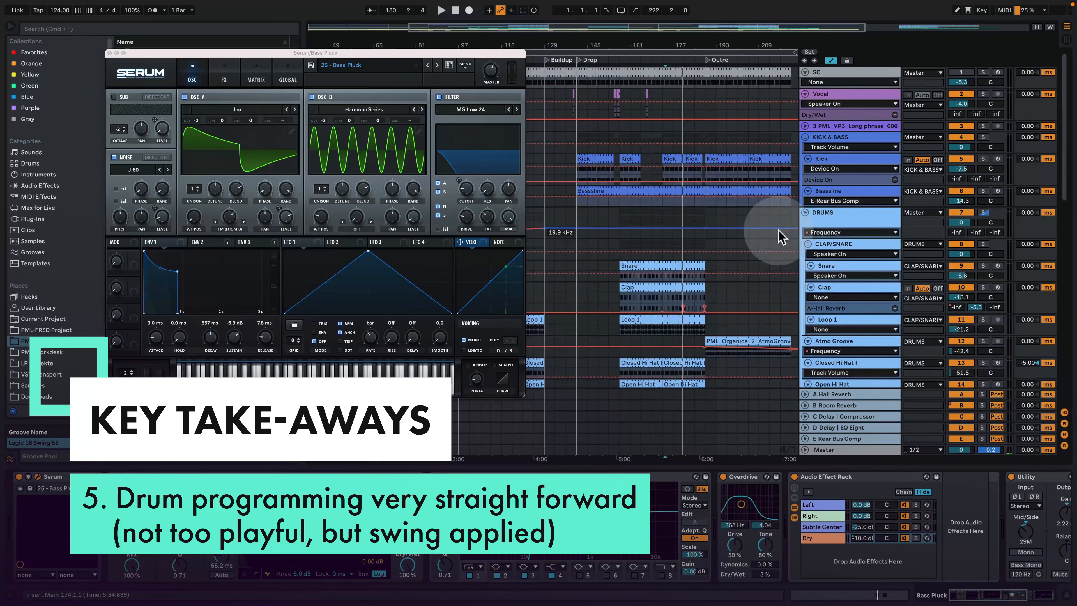
scroll(720, 195, down, 5)
click(623, 143)
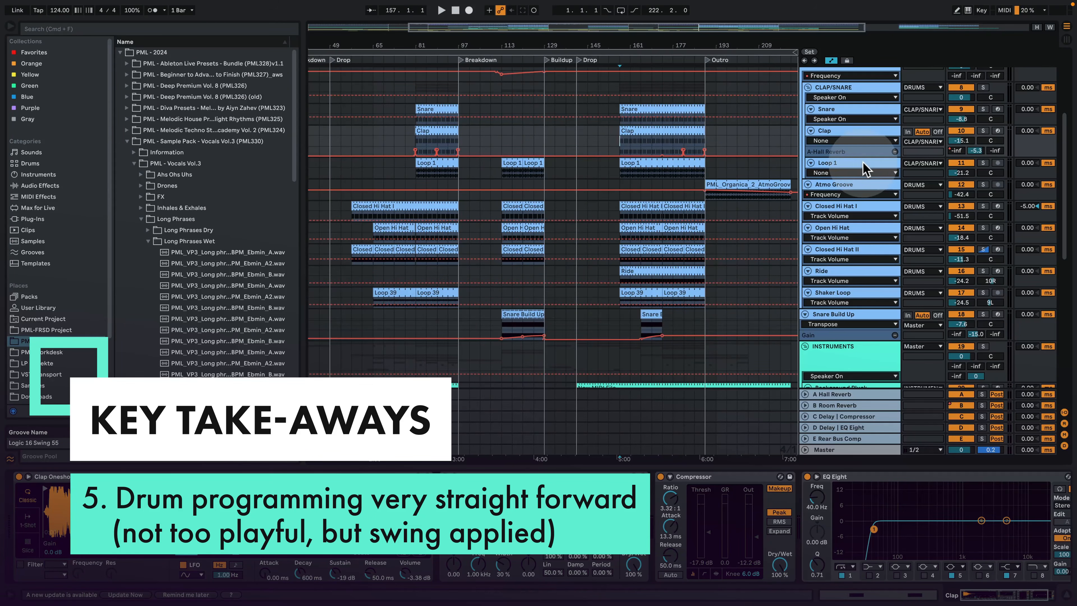
Step: Play the second drop from the start of the Bassline clip at bar 141 and again from bar 157
scroll(767, 229, up, 4)
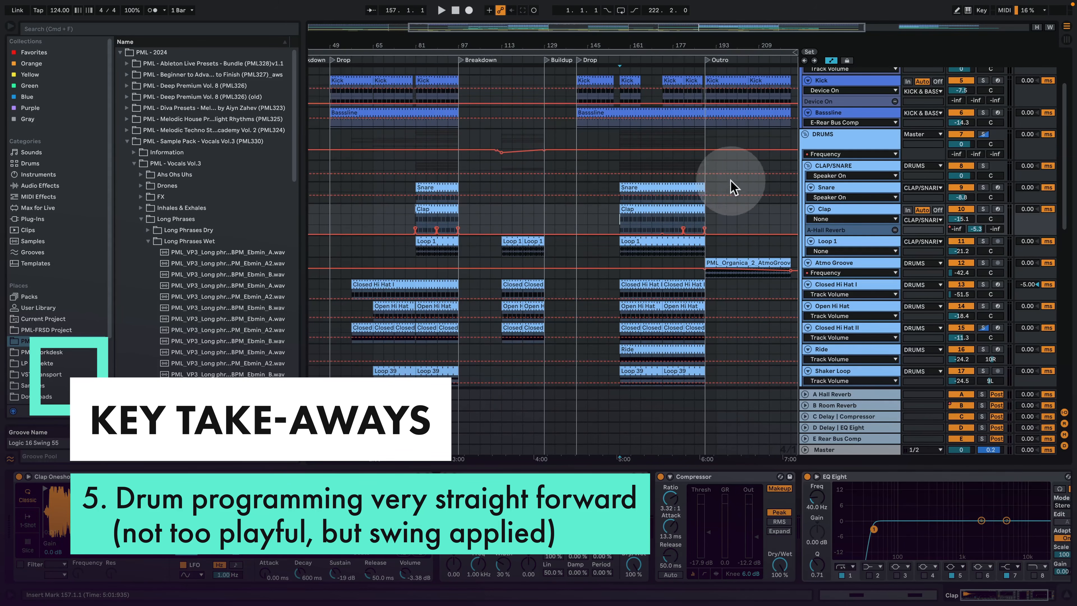
click(658, 328)
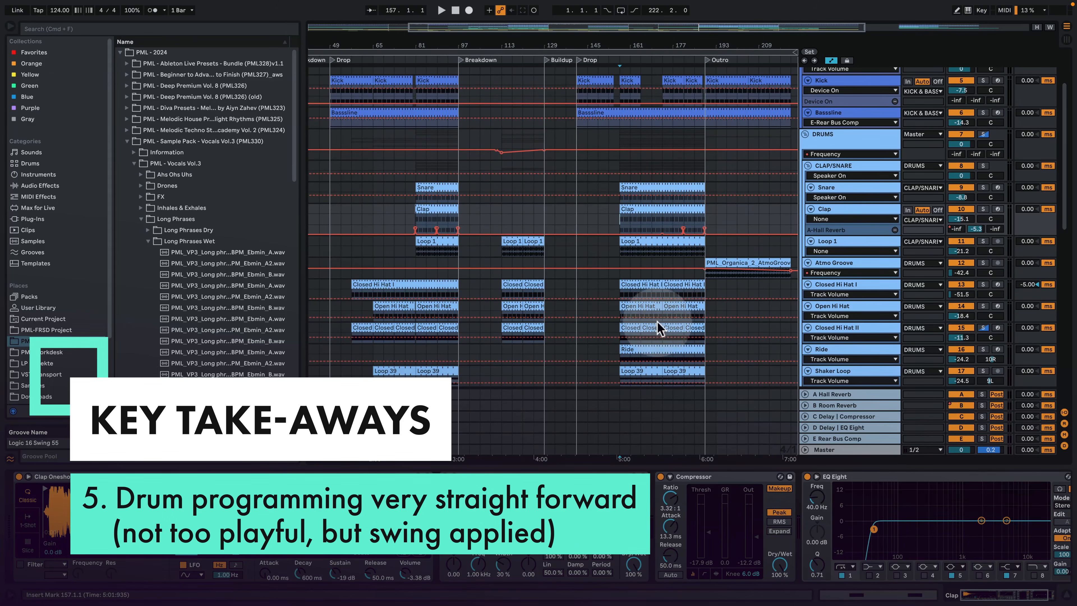
click(645, 99)
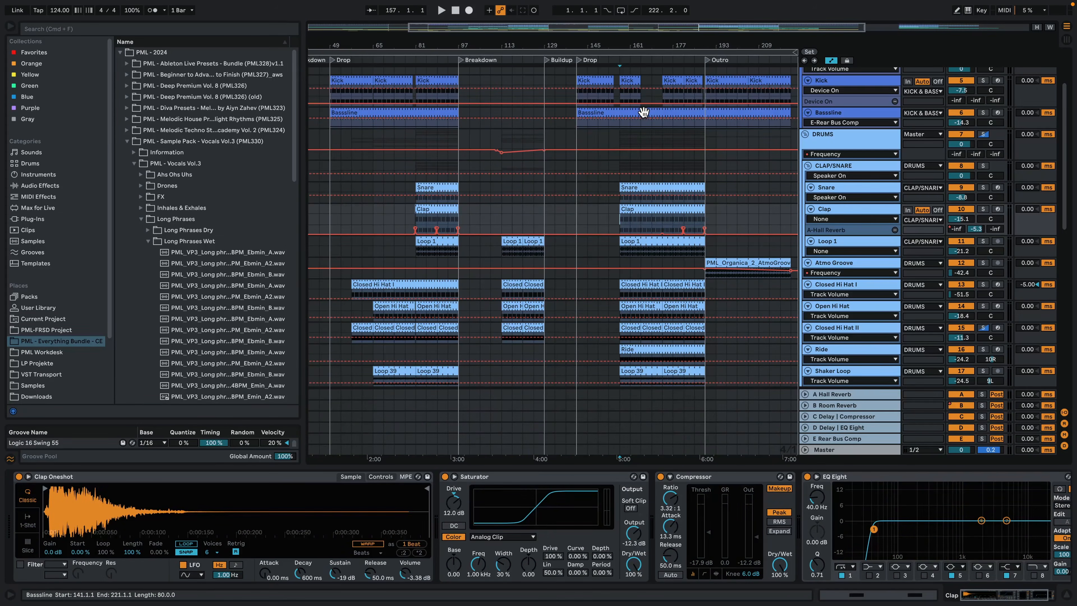
click(644, 112)
key(space)
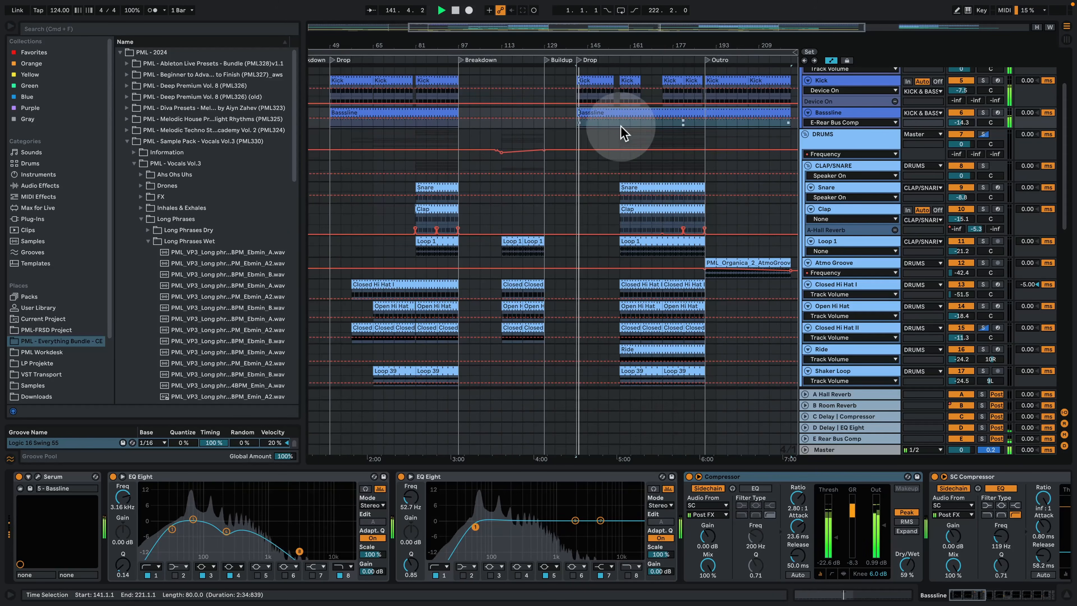
click(621, 128)
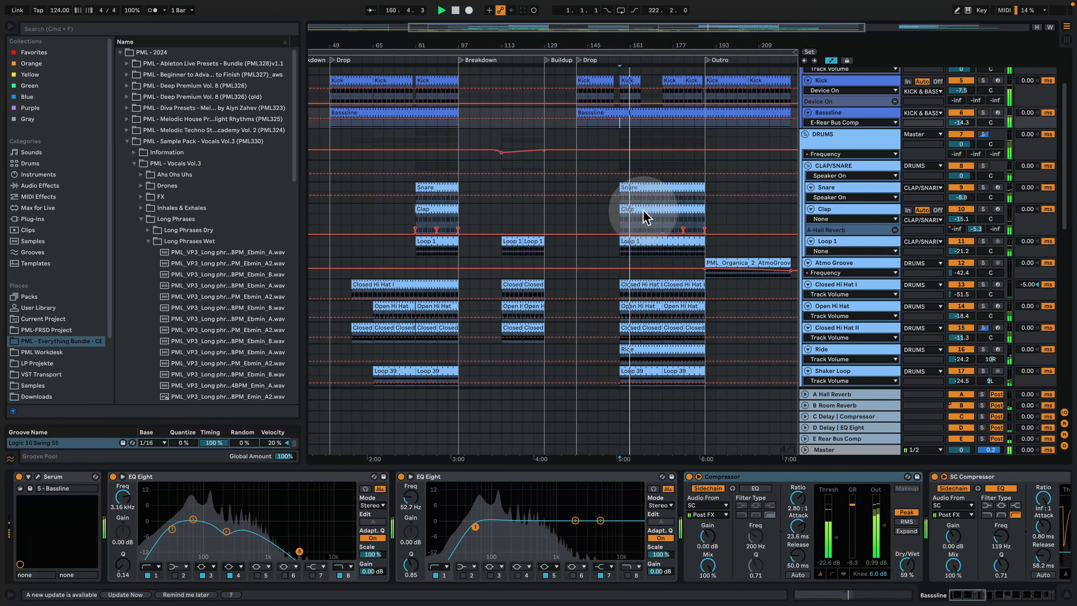
key(space)
Step: Show the Main Lead track's device chain and look over the instrument tracks down to Reese Bass
scroll(707, 248, down, 5)
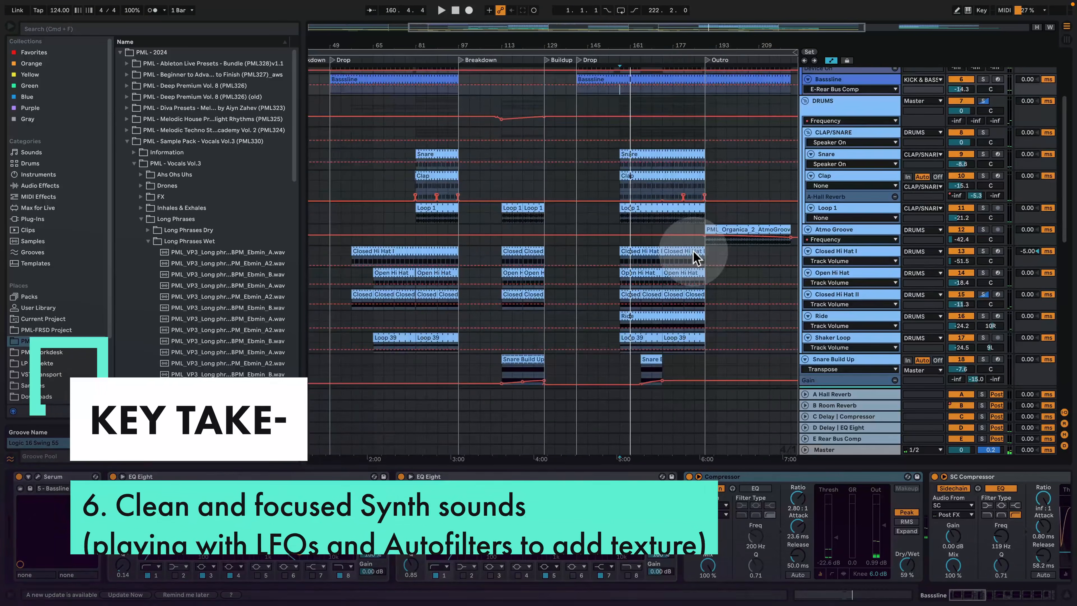
scroll(661, 309, down, 3)
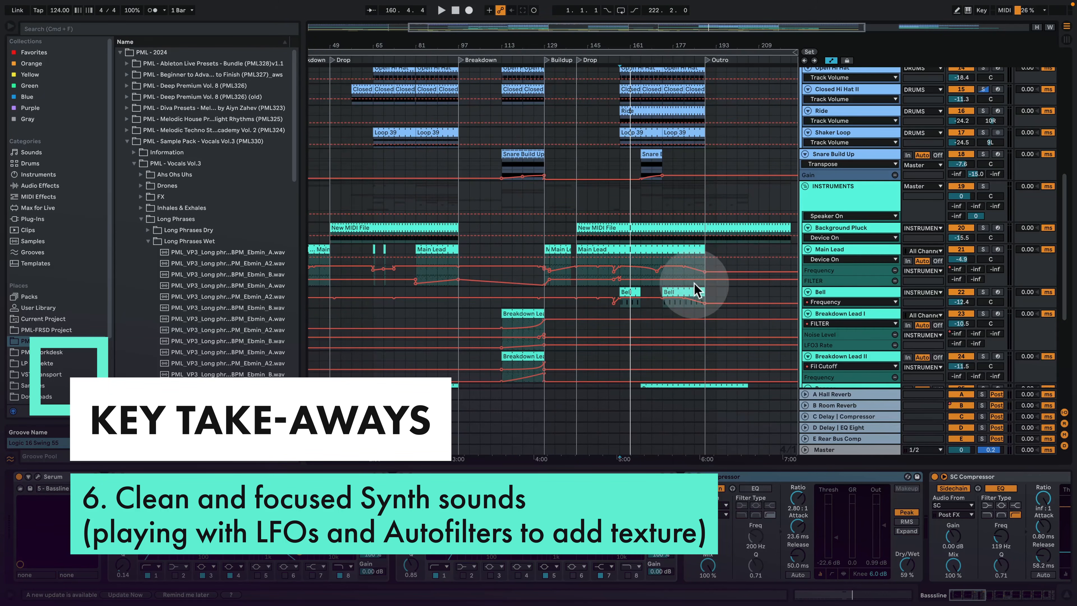
click(853, 251)
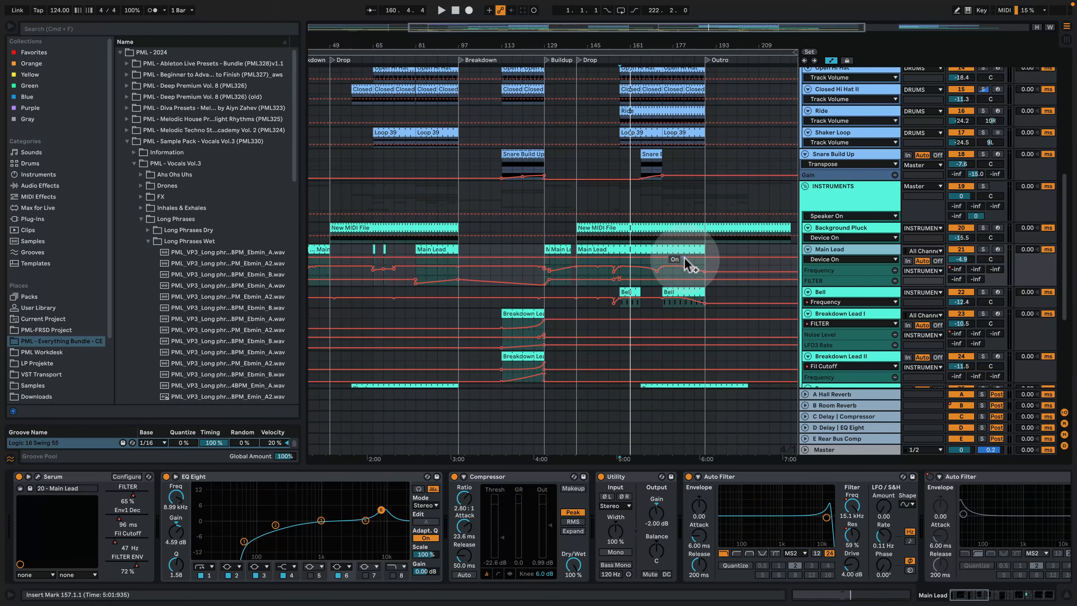
scroll(642, 306, down, 4)
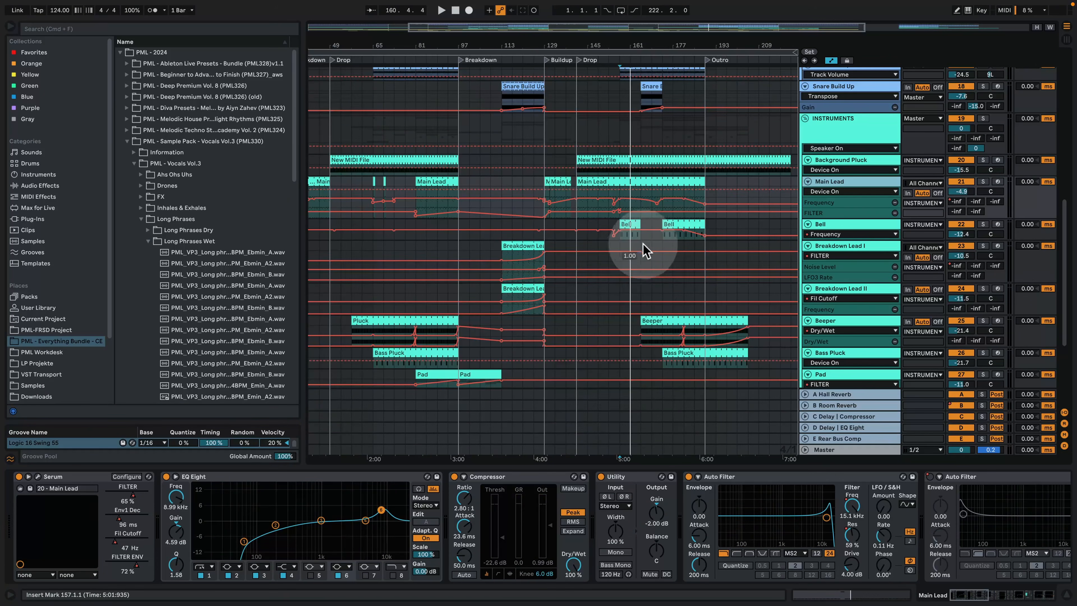
scroll(645, 250, down, 4)
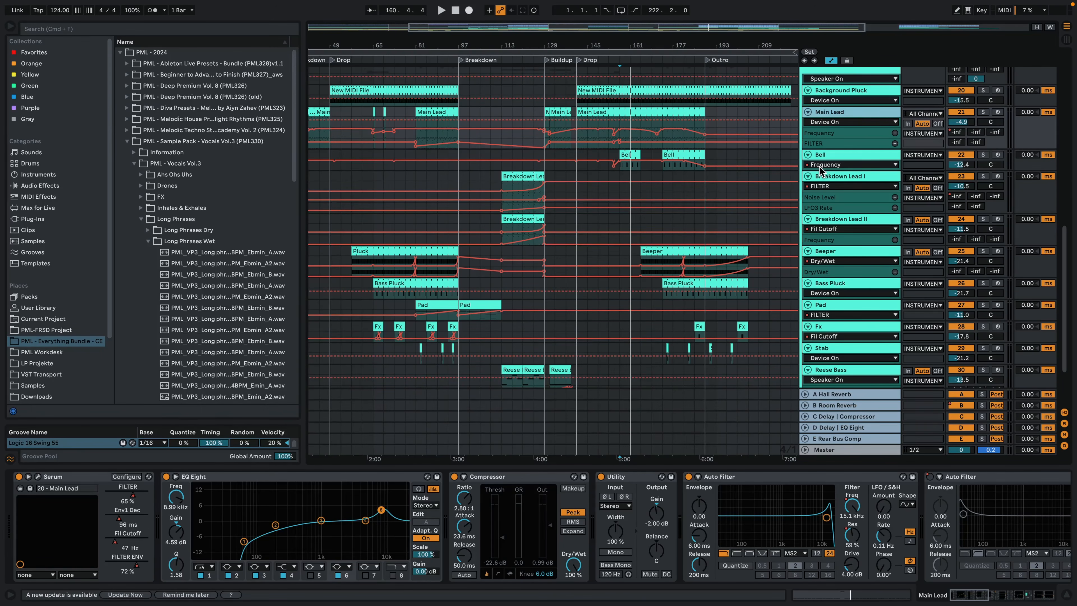
drag(655, 42, 675, 27)
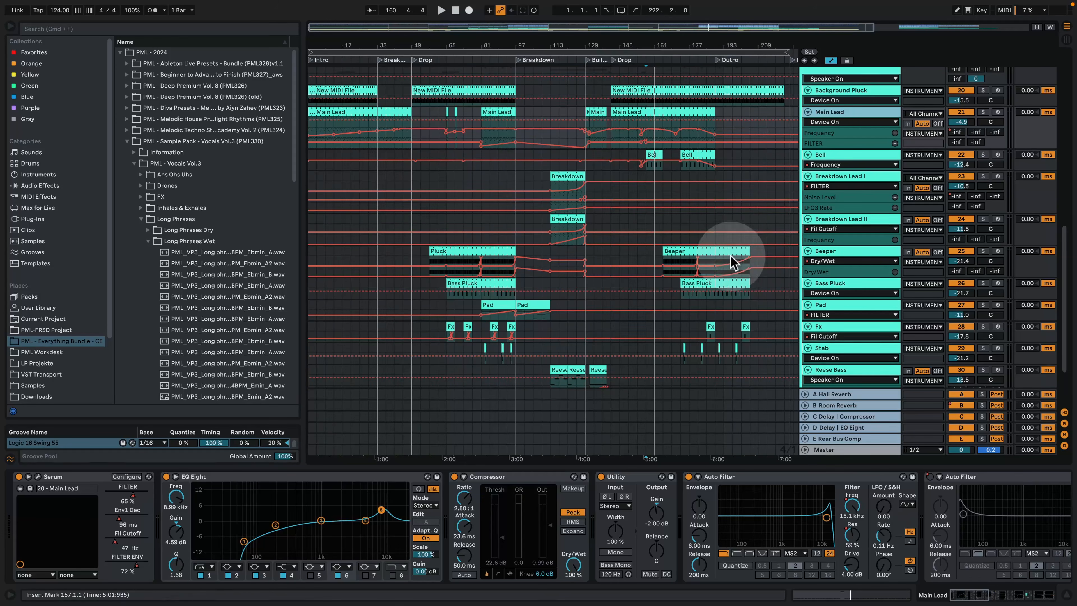
Step: Hide the device view and show the drum tracks across the whole arrangement, from Intro to beyond the End marker
click(1066, 596)
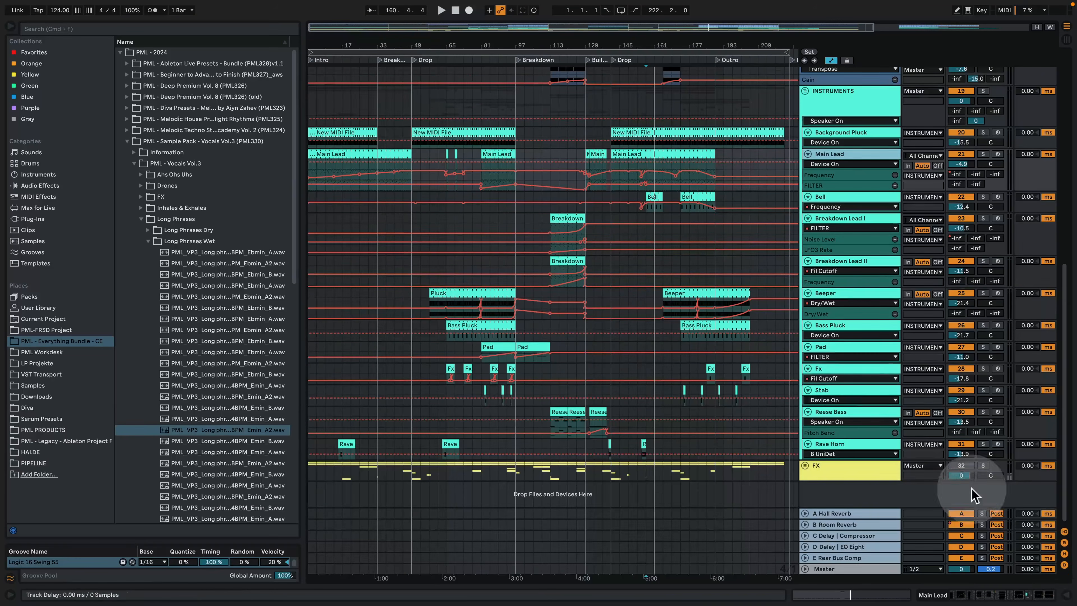
drag(681, 45, 626, 35)
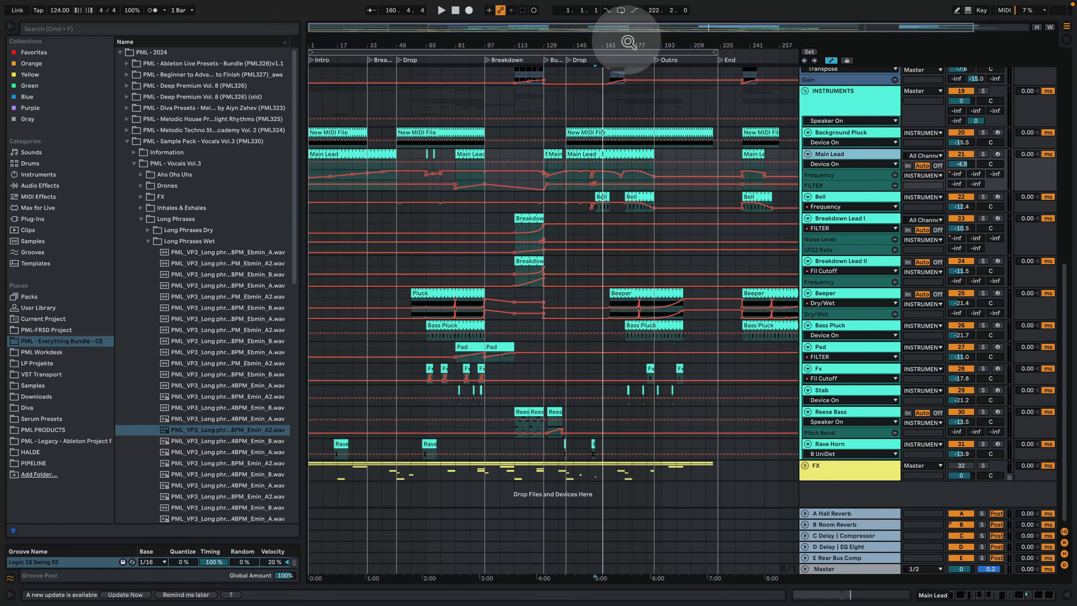
scroll(782, 408, up, 8)
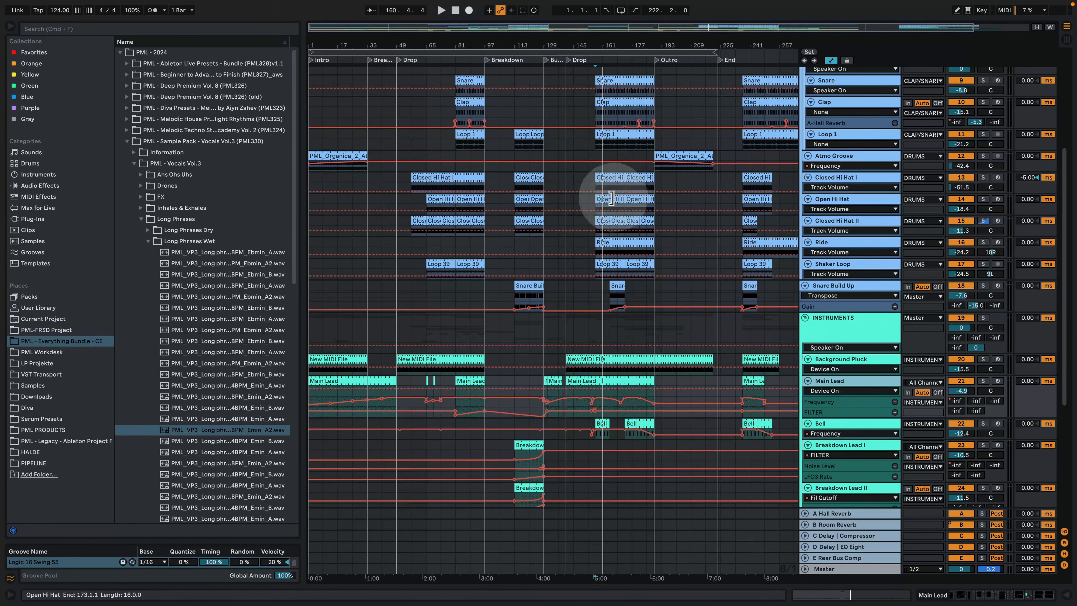
click(613, 173)
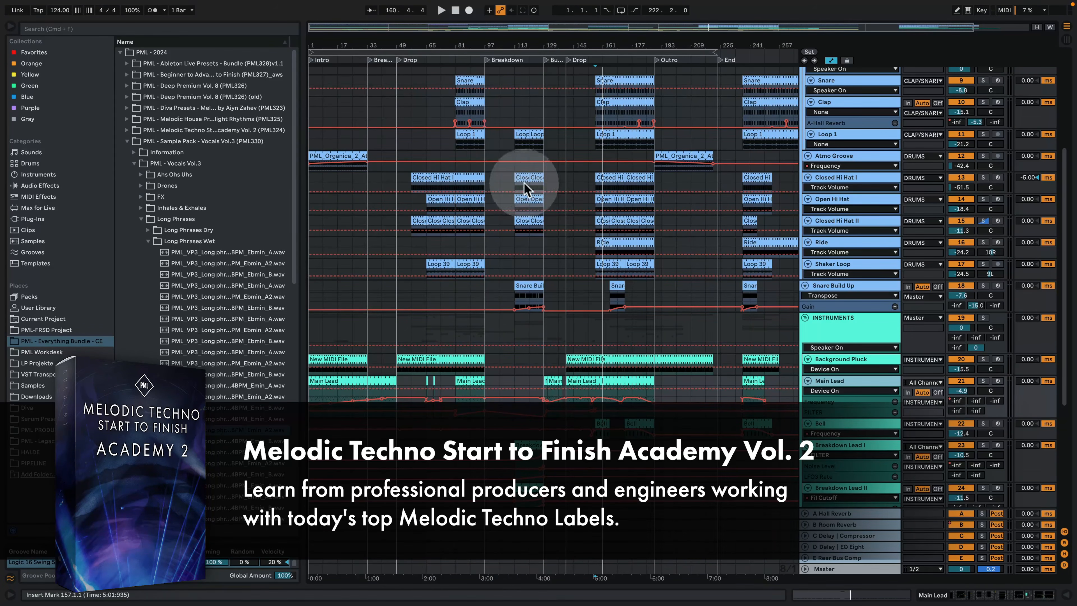
Step: Collapse the Vocals Vol.3 folder, expand Melodic Techno Academy Vol. 2 and select its 006 - Unbroken project while playing from bar 1
click(126, 141)
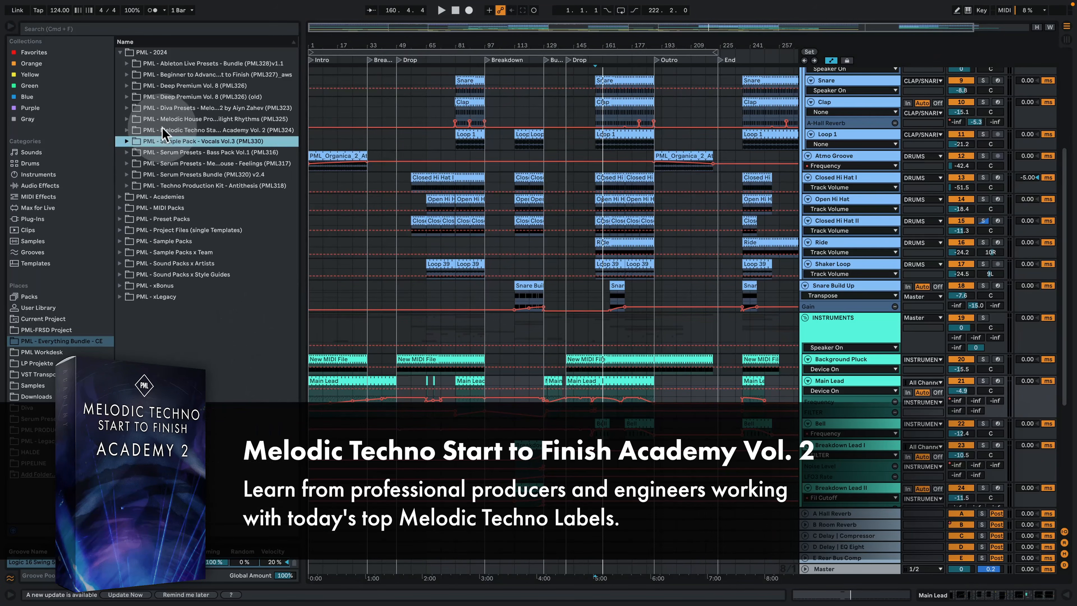
click(127, 130)
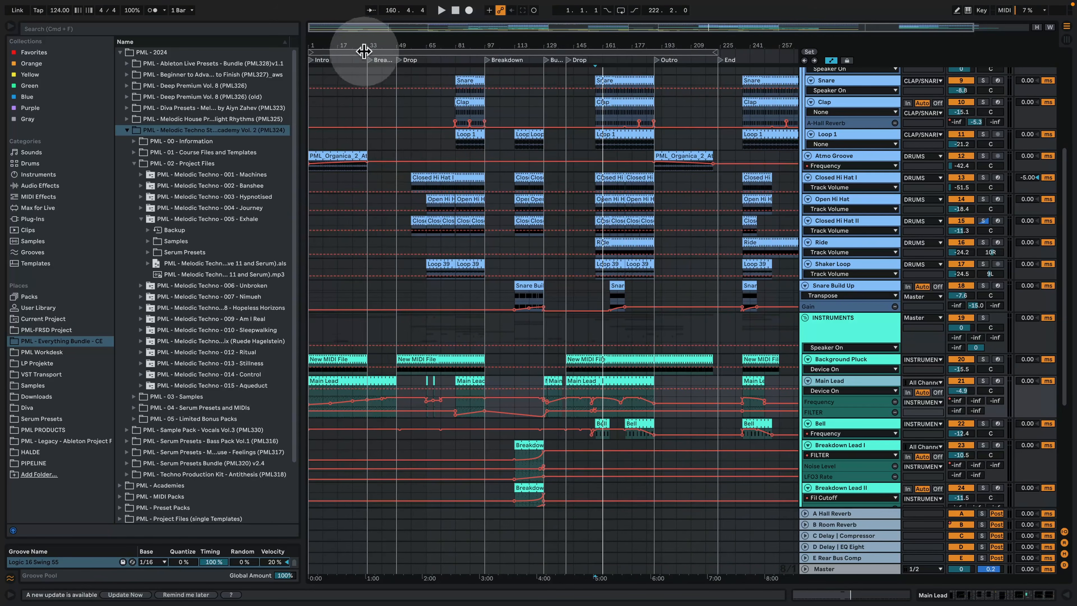
drag(360, 47, 360, 41)
click(365, 44)
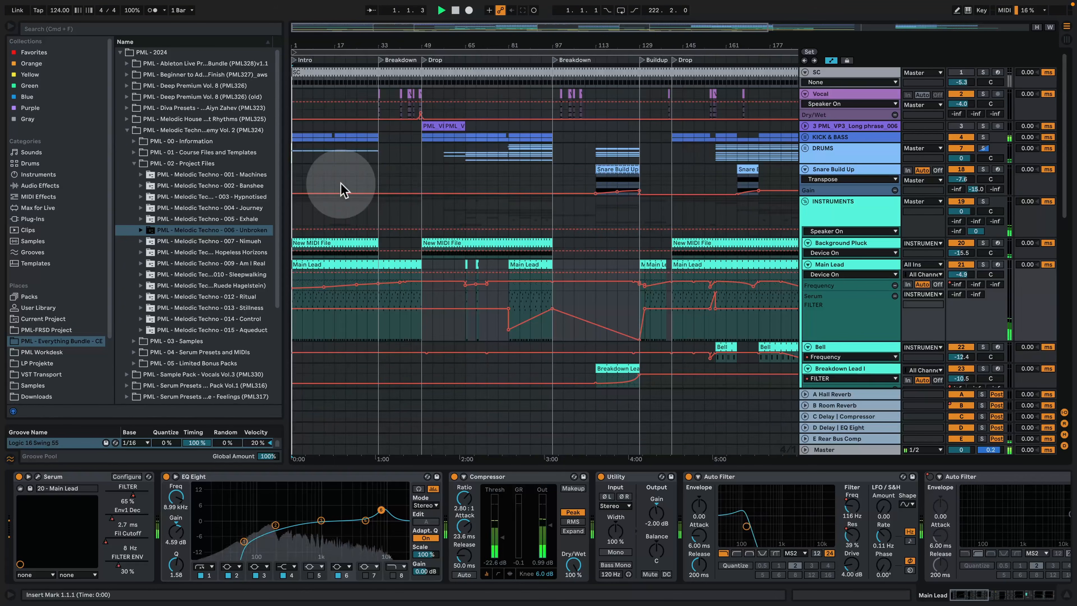
click(231, 229)
Step: Delete the PML_VP3_Long phrase_006 vocal track from the arrangement
drag(500, 45, 500, 38)
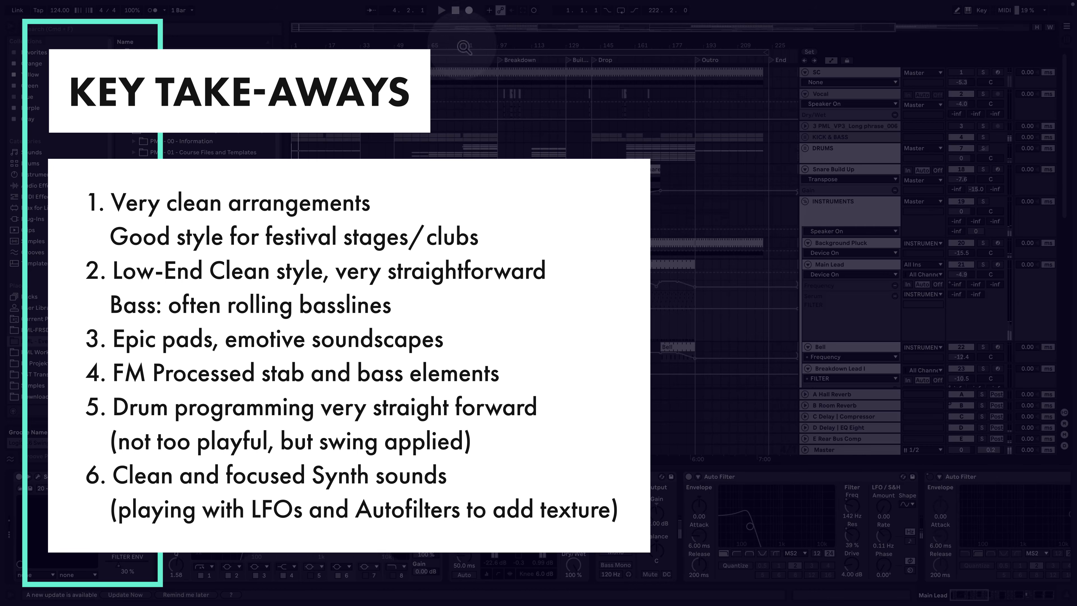
click(882, 132)
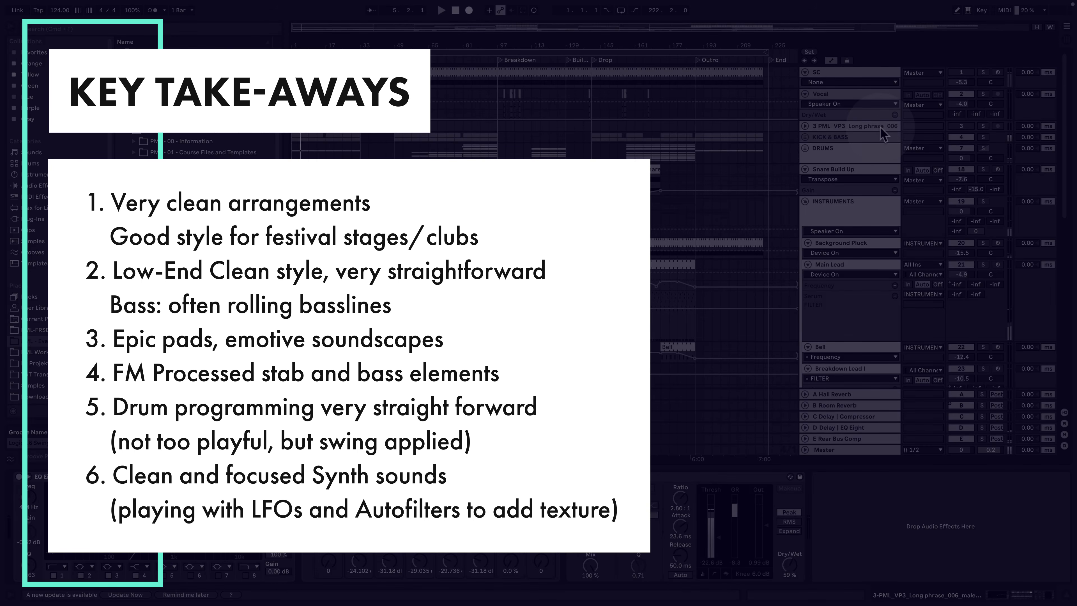
key(Delete)
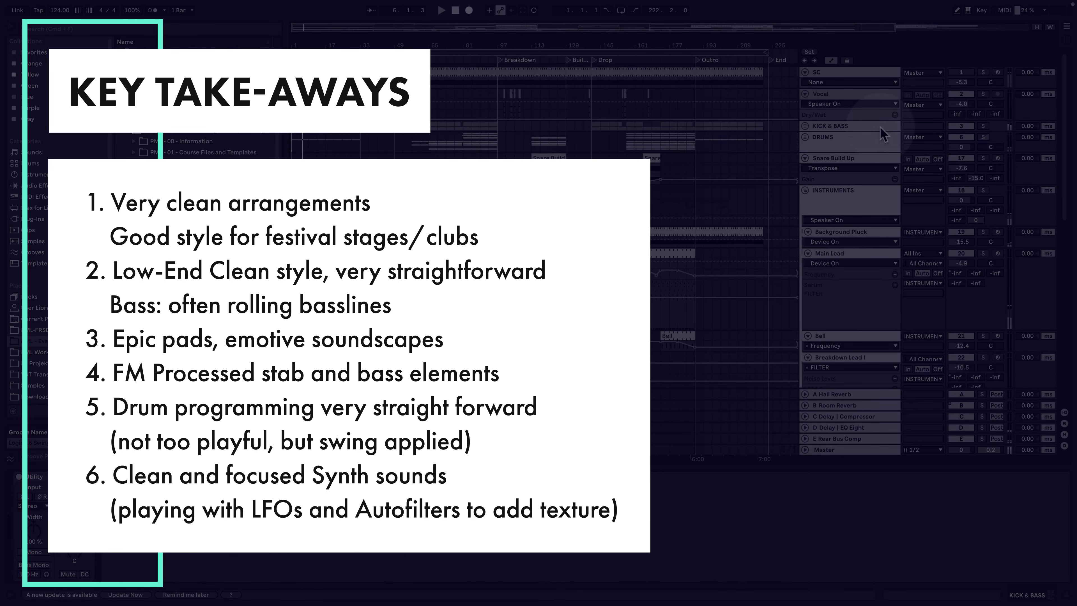
Step: Hide the device view and look over the instrument tracks down to Stab during playback
click(1051, 595)
click(686, 380)
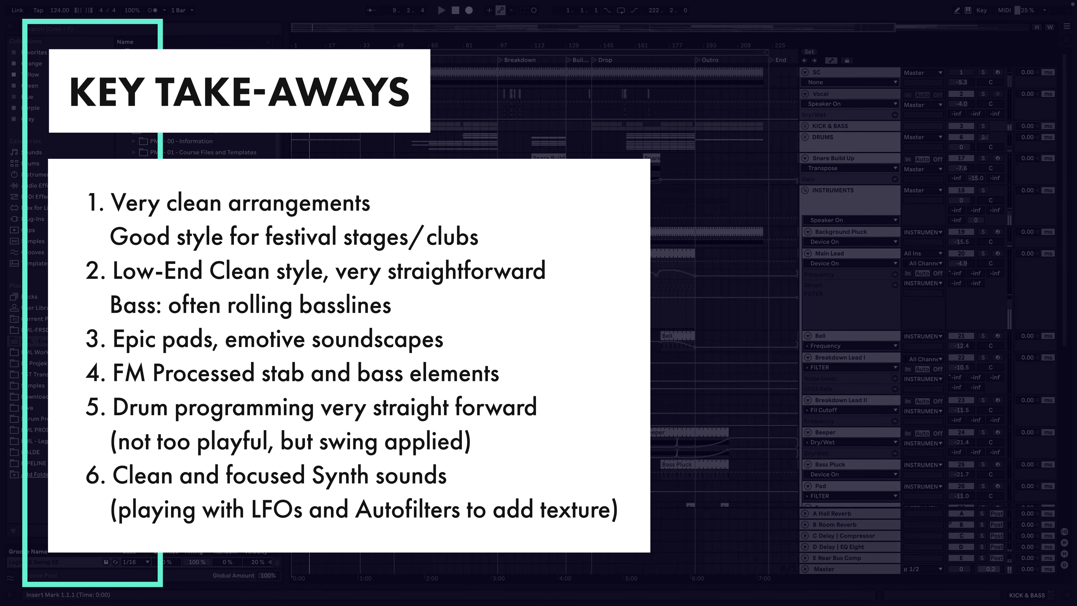
scroll(671, 397, down, 2)
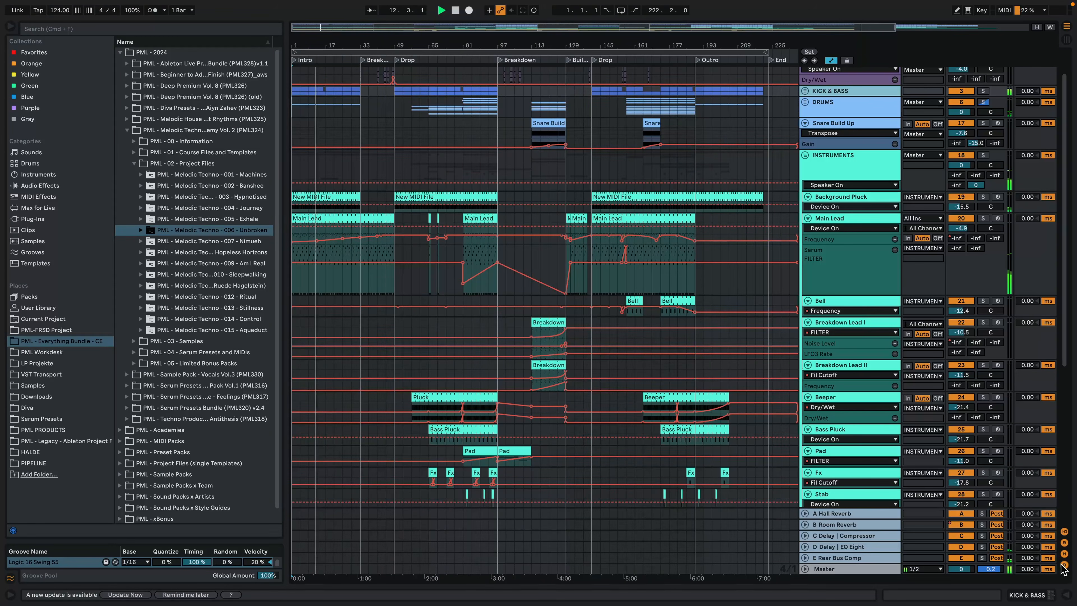
Step: Shrink Main Lead's FILTER automation lane and fold the Bass Pluck, Pad, Fx, Stab, Reese Bass and Rave Horn tracks
scroll(935, 480, down, 2)
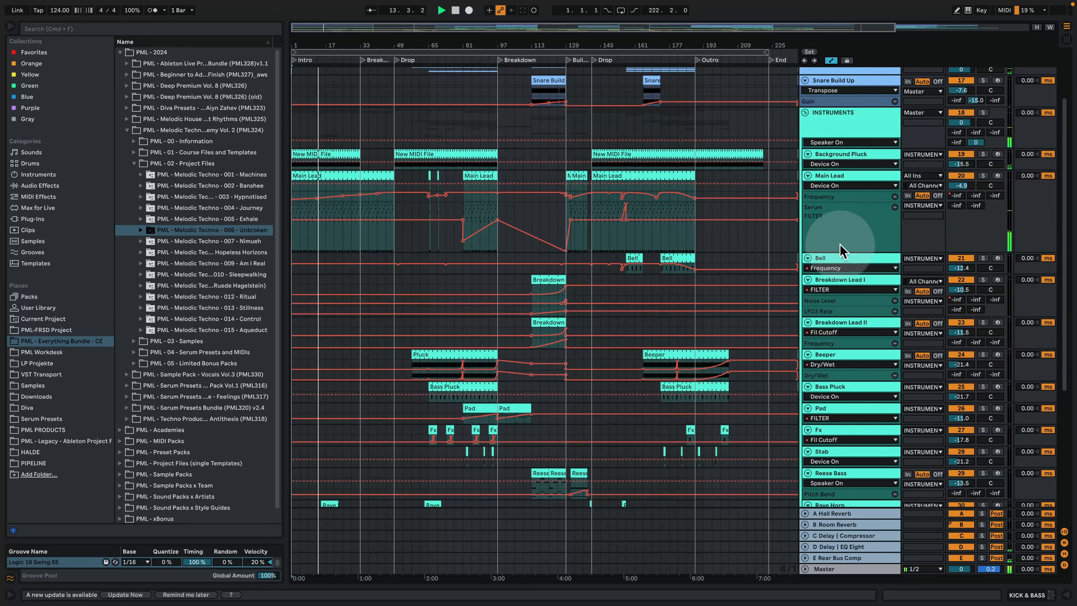
drag(850, 249, 850, 207)
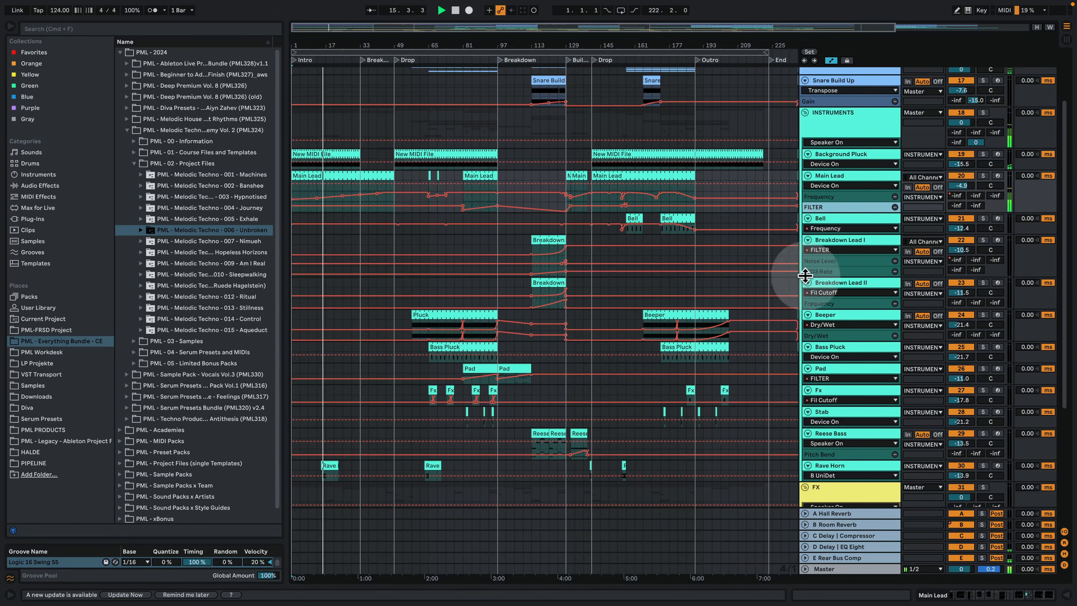
click(807, 368)
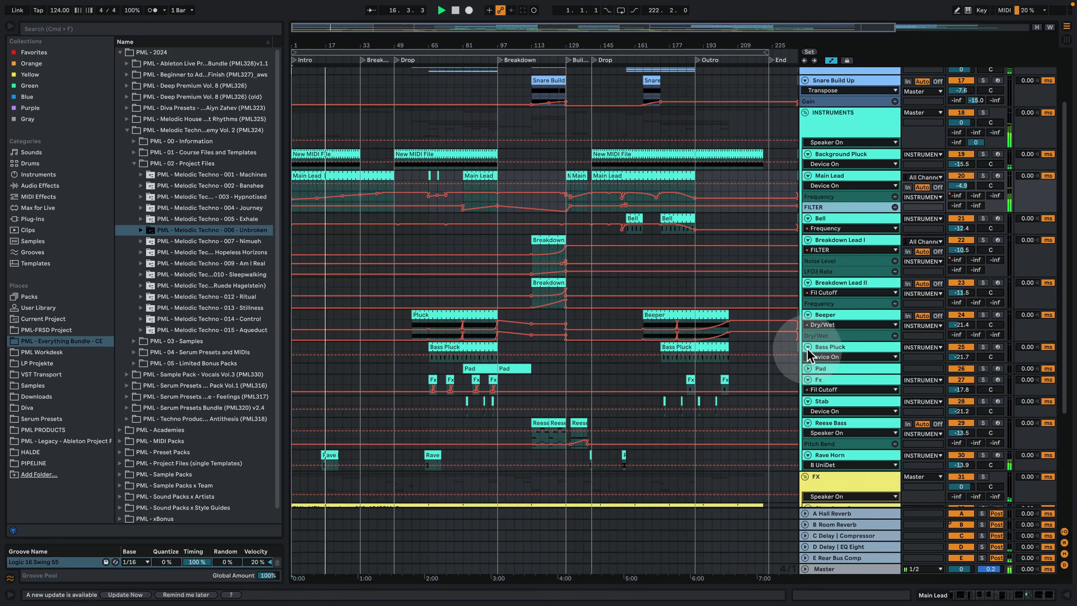
click(807, 347)
click(808, 369)
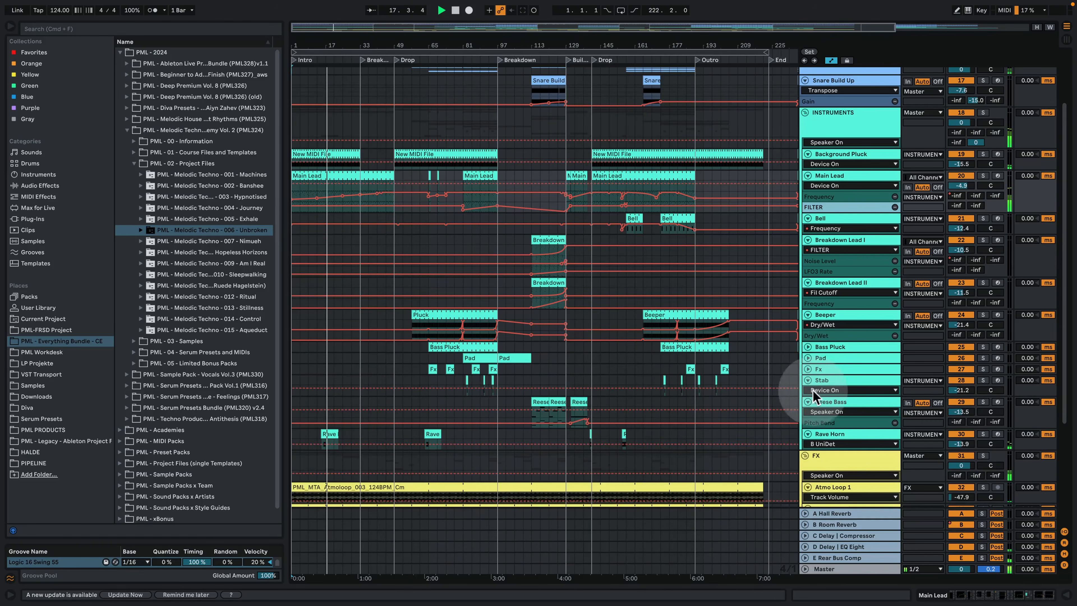
click(808, 402)
click(808, 381)
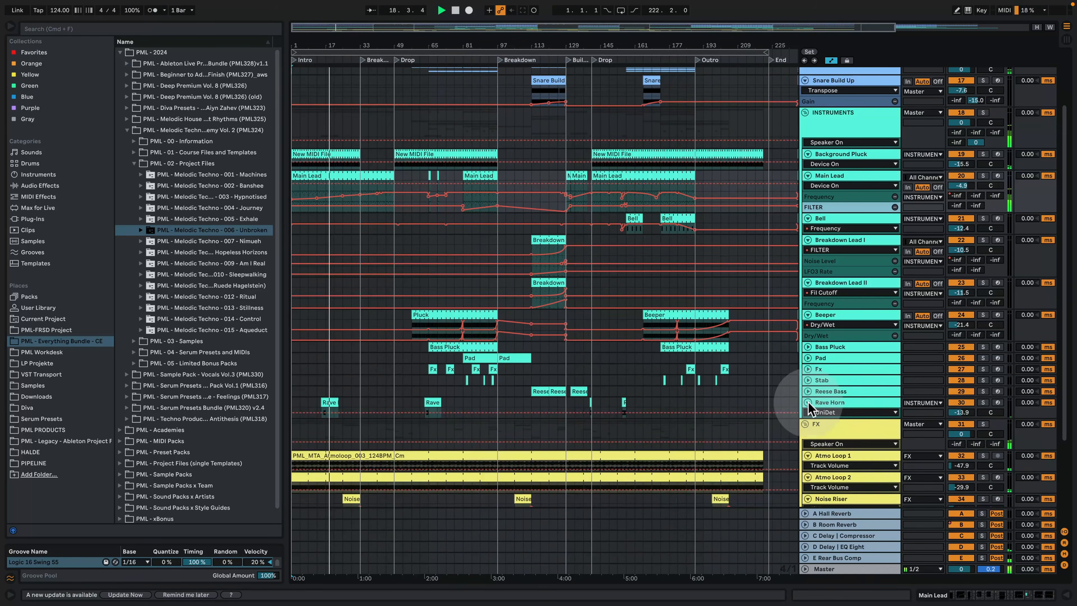
click(808, 401)
Step: Fold the Atmo Loop 1, Atmo Loop 2, Noise Riser, Noise Riser II and White Noise Down tracks in the FX group
scroll(811, 403, down, 5)
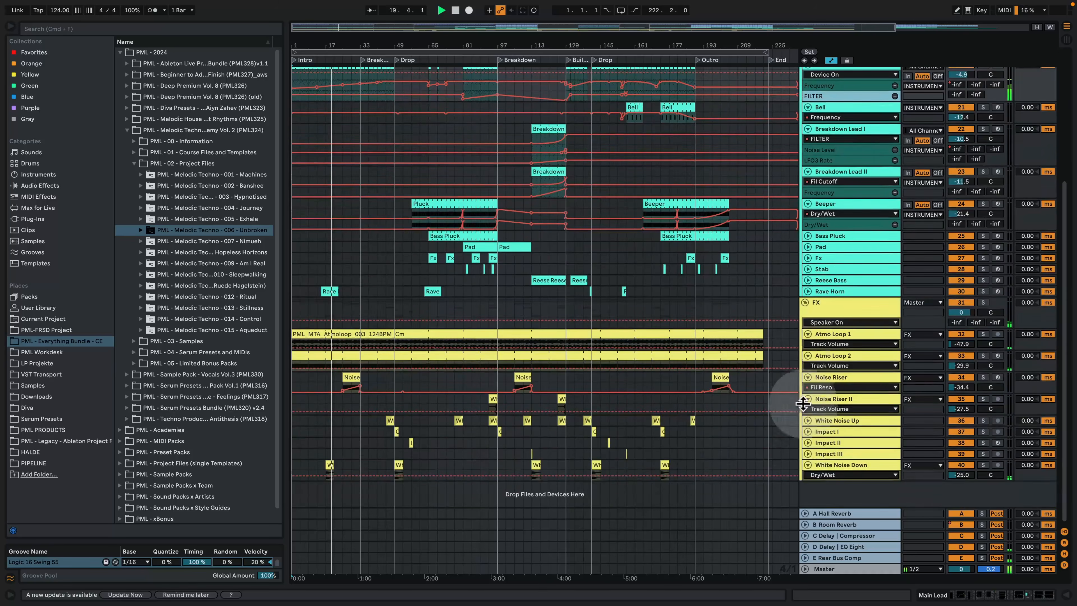
click(808, 334)
click(808, 345)
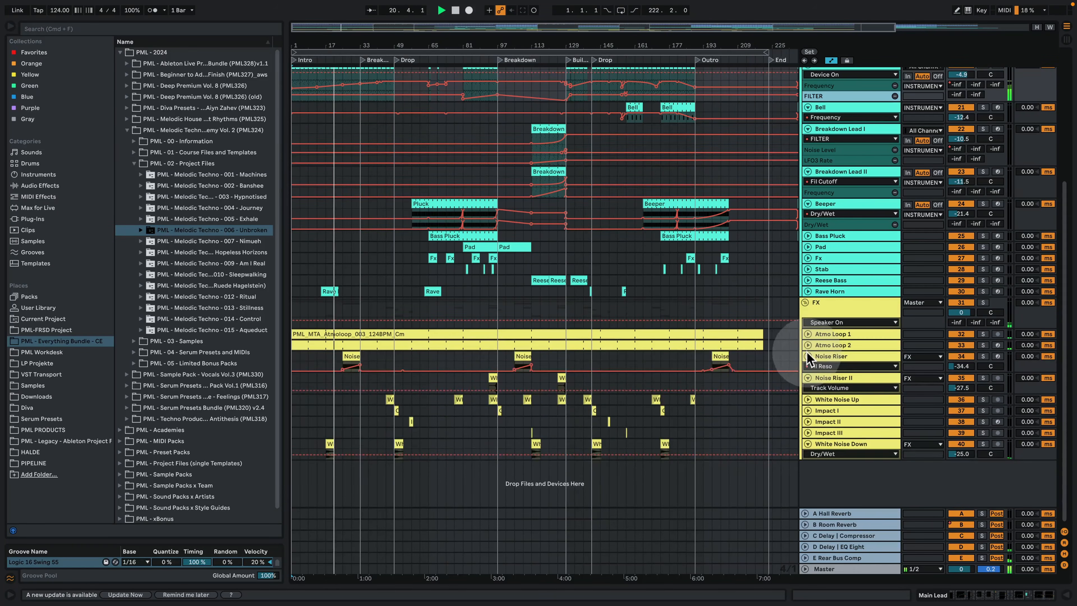
click(807, 355)
click(808, 367)
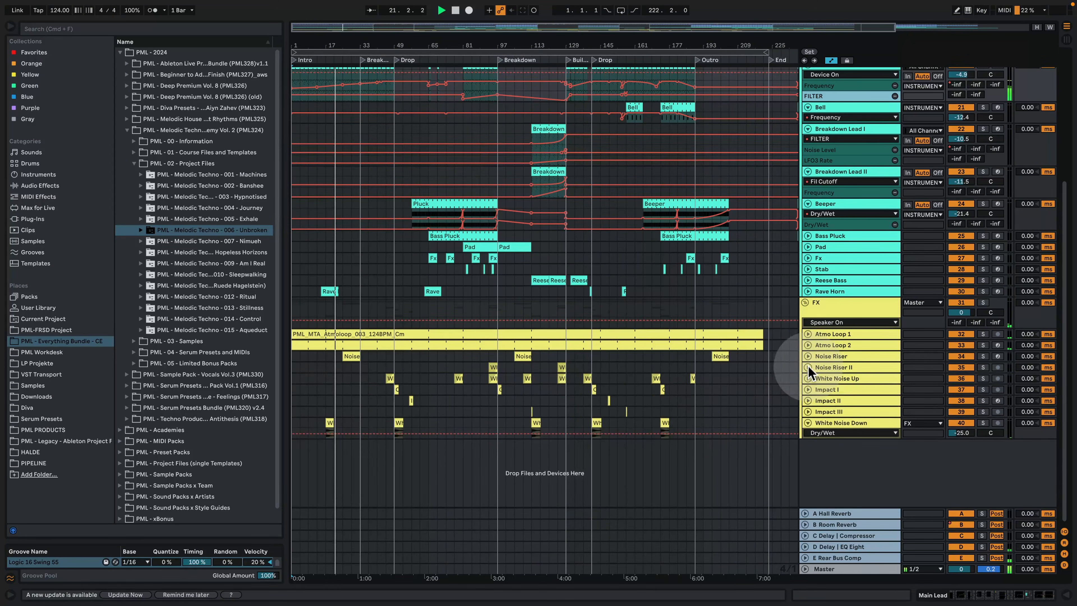
click(808, 423)
Step: Fold the Vocal, Breakdown Lead II, Breakdown Lead I, Bell and Beeper tracks
scroll(793, 440, up, 10)
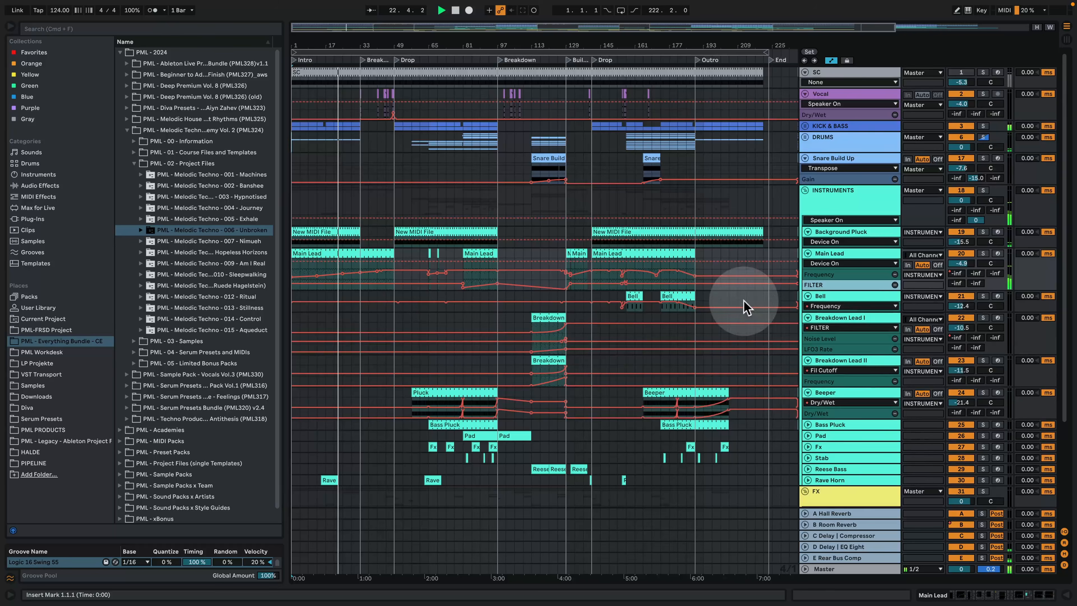
click(805, 94)
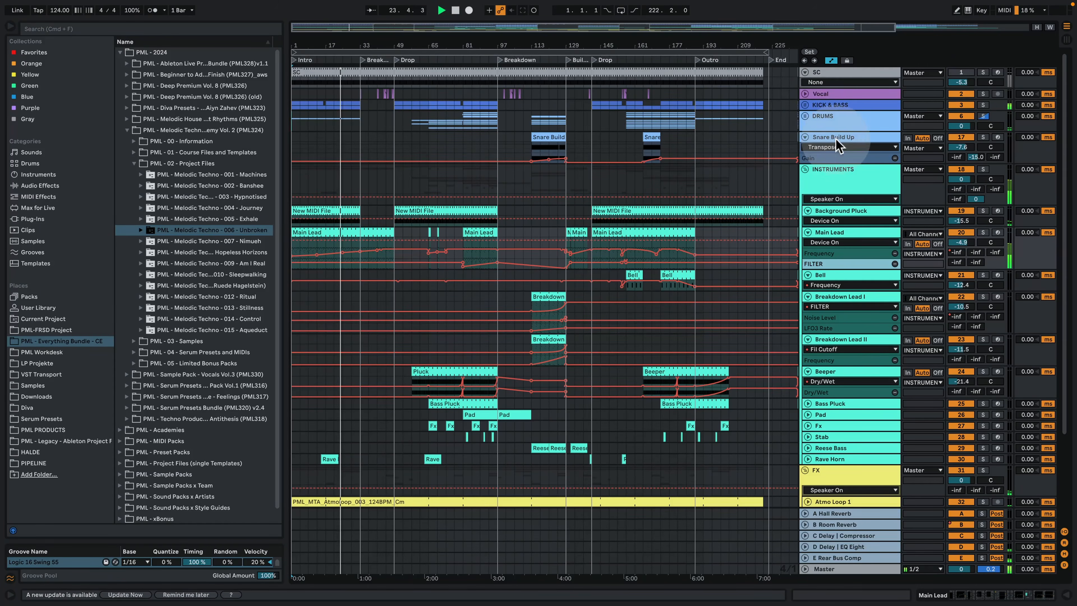
click(808, 339)
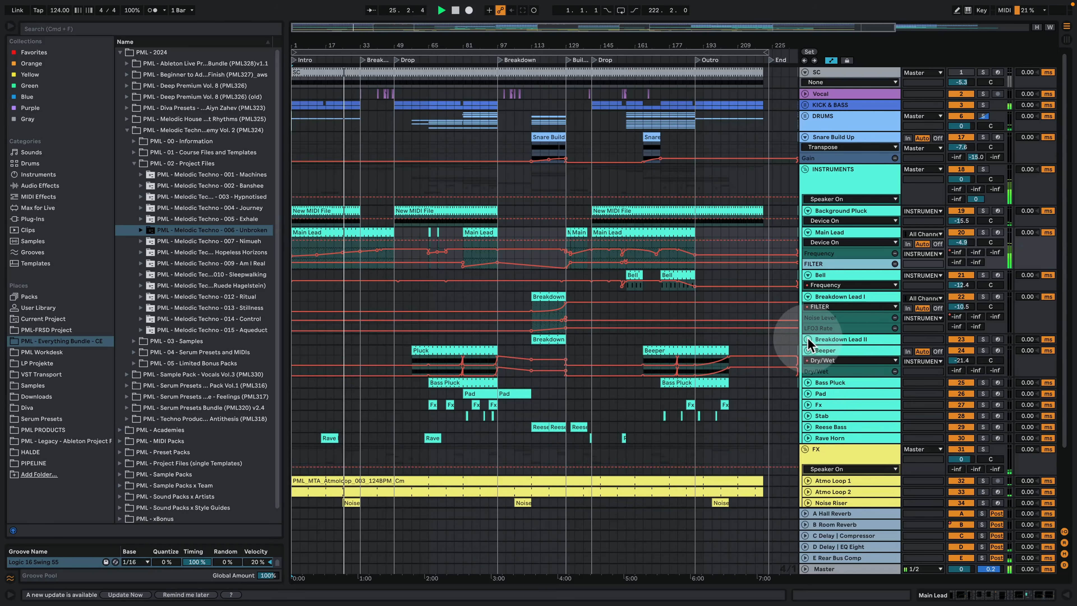
click(808, 297)
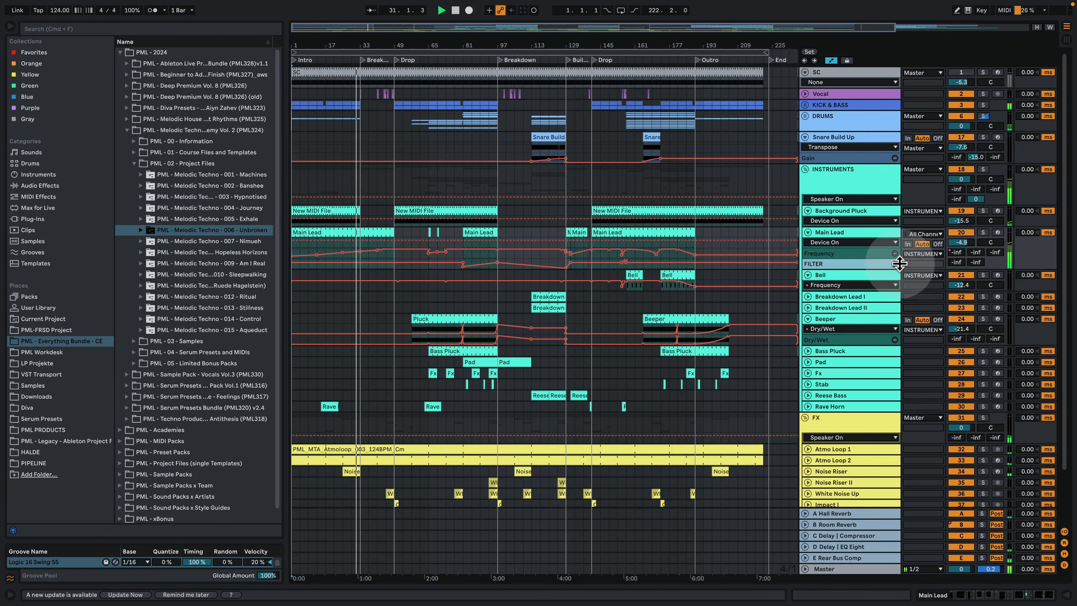
click(809, 276)
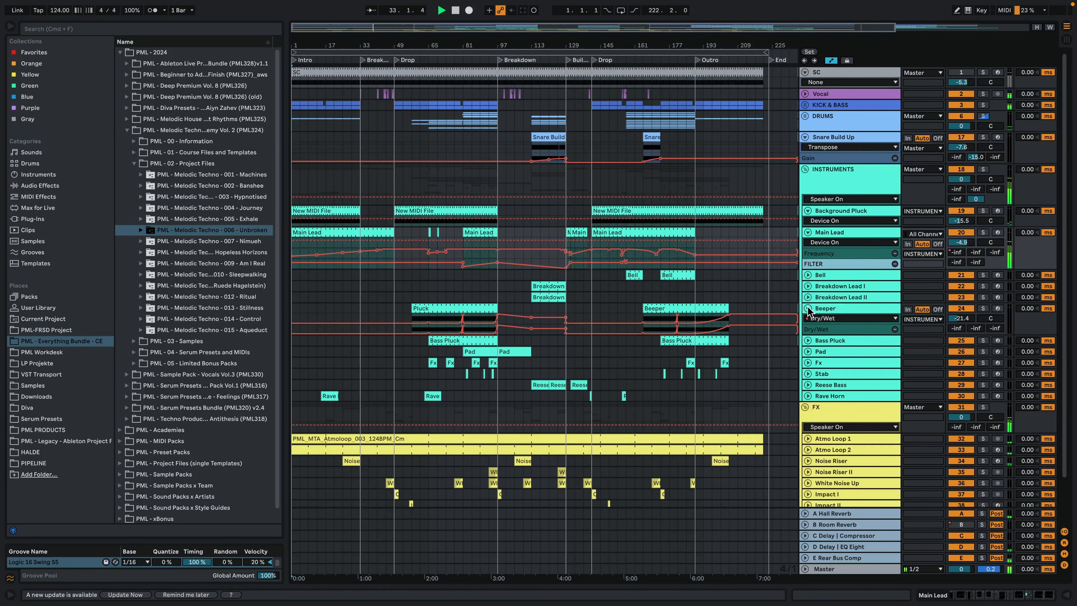
click(807, 309)
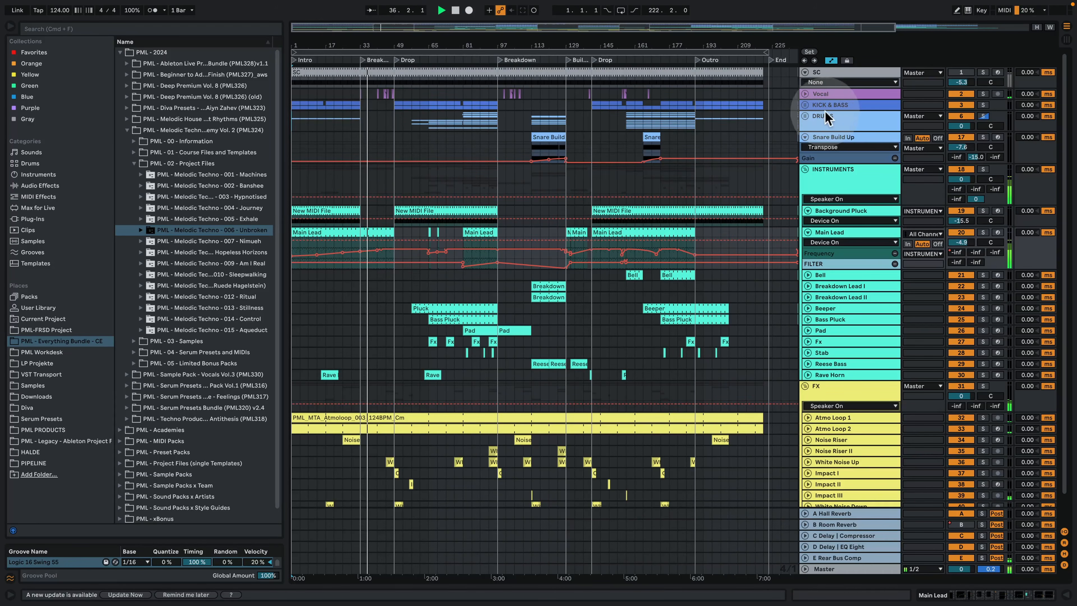
Step: Unfold the DRUMS group, then fold Snare Build Up, Snare, Clap, Loop 1 and the CLAP/SNARE subgroup
click(805, 115)
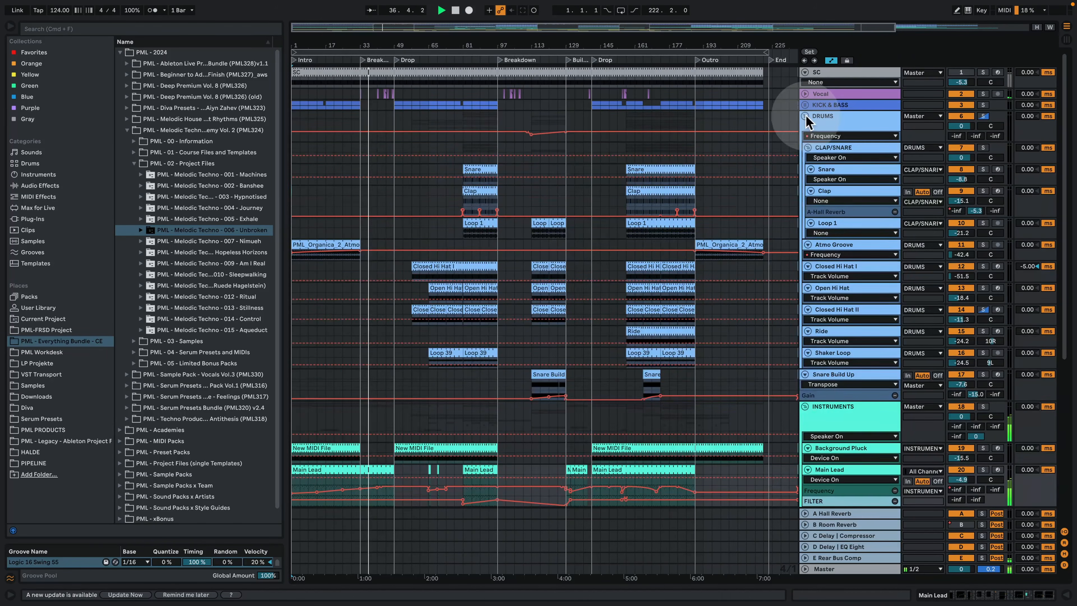
click(804, 374)
click(811, 169)
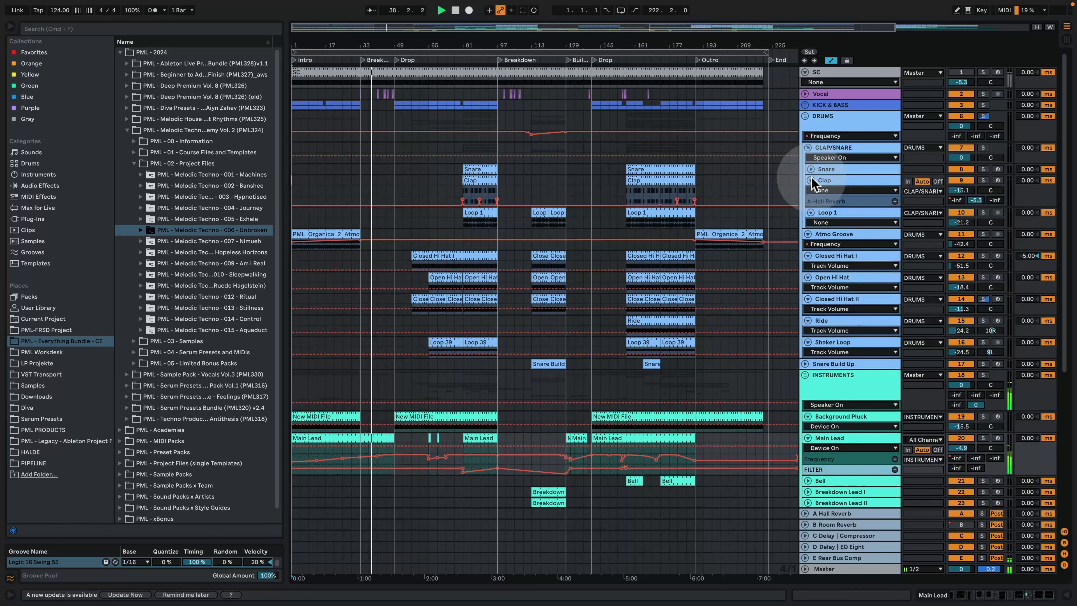
click(811, 180)
click(811, 191)
click(808, 148)
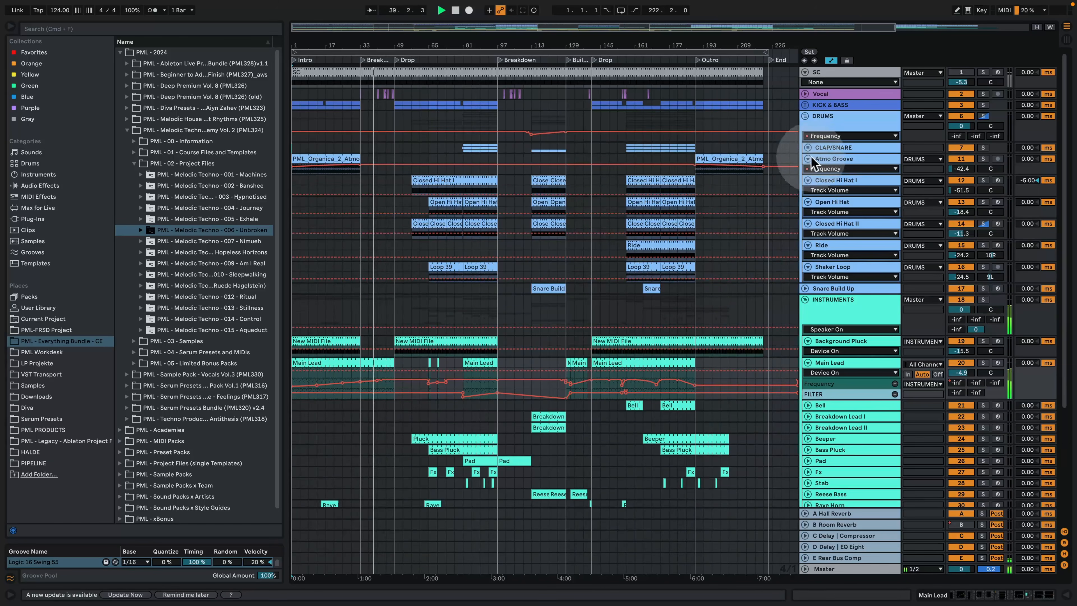
Step: Fold the Atmo Groove, Closed Hi Hat I, Open Hi Hat, Closed Hi Hat II, Ride and Shaker Loop tracks
click(808, 158)
click(808, 170)
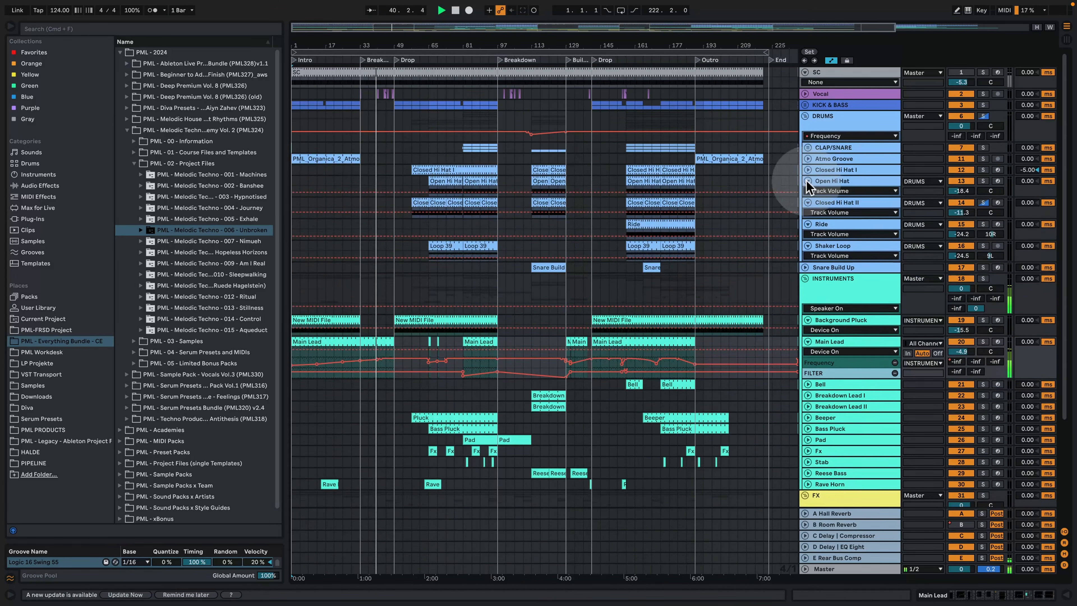
click(807, 180)
click(807, 192)
click(808, 202)
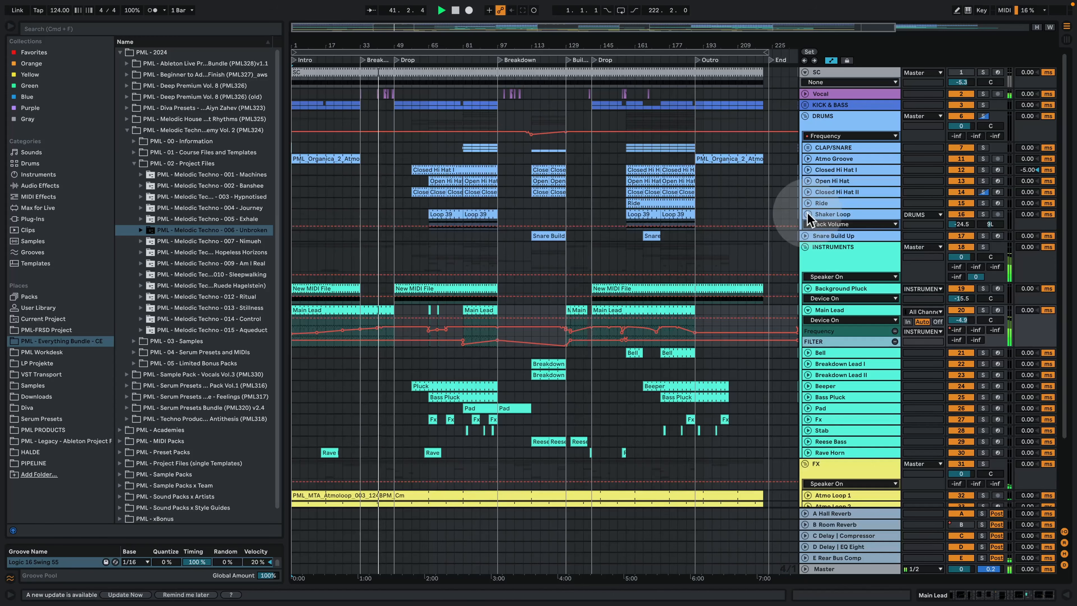
click(808, 213)
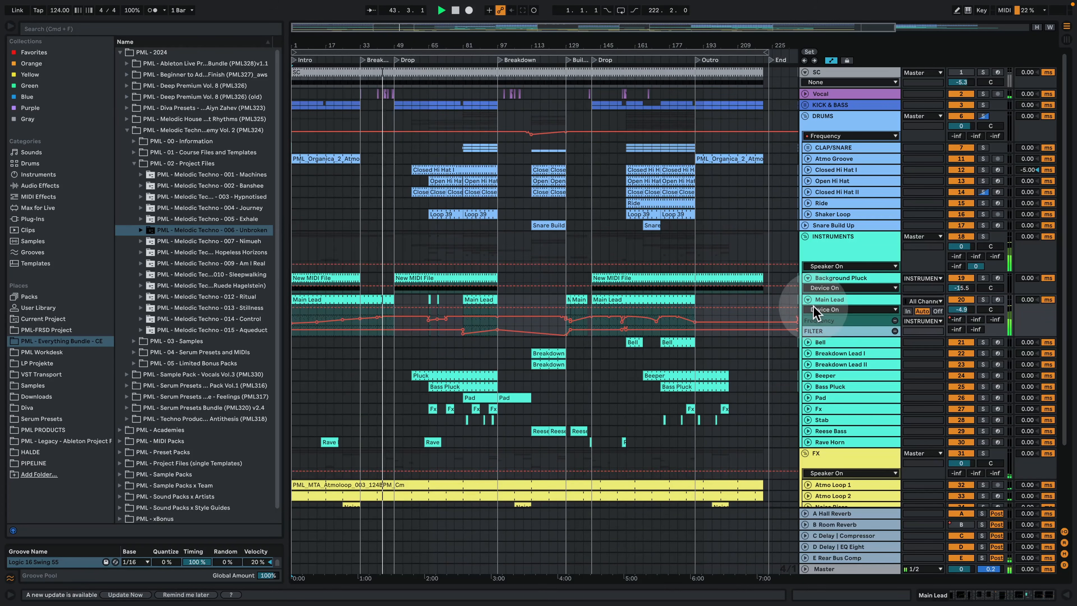
Step: Fold the Background Pluck track and rename its clip starting at bar 49 as BG Pluck
click(808, 278)
click(445, 280)
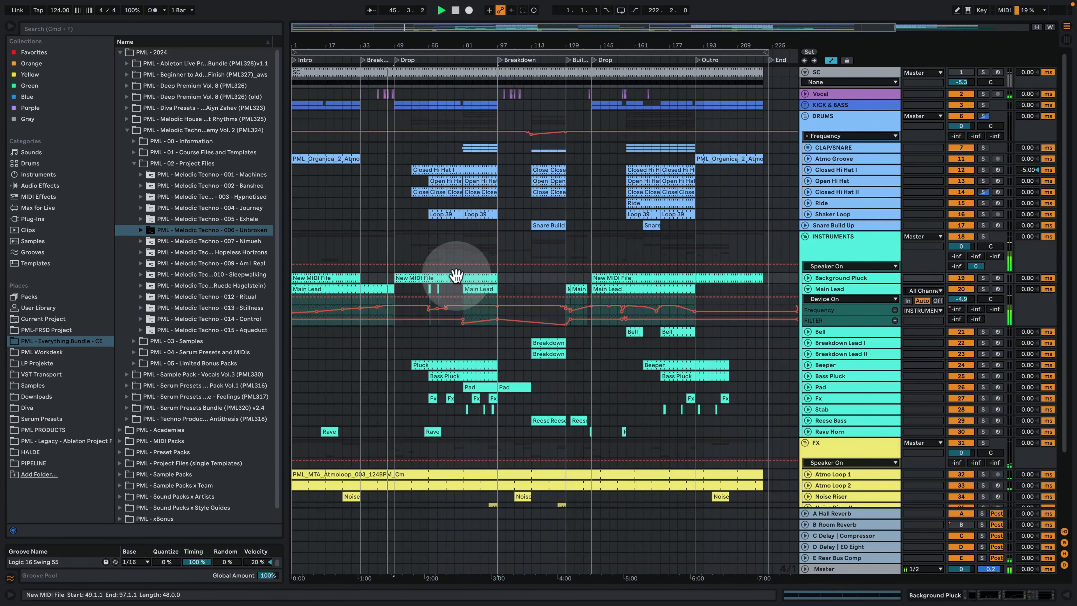
text(BG)
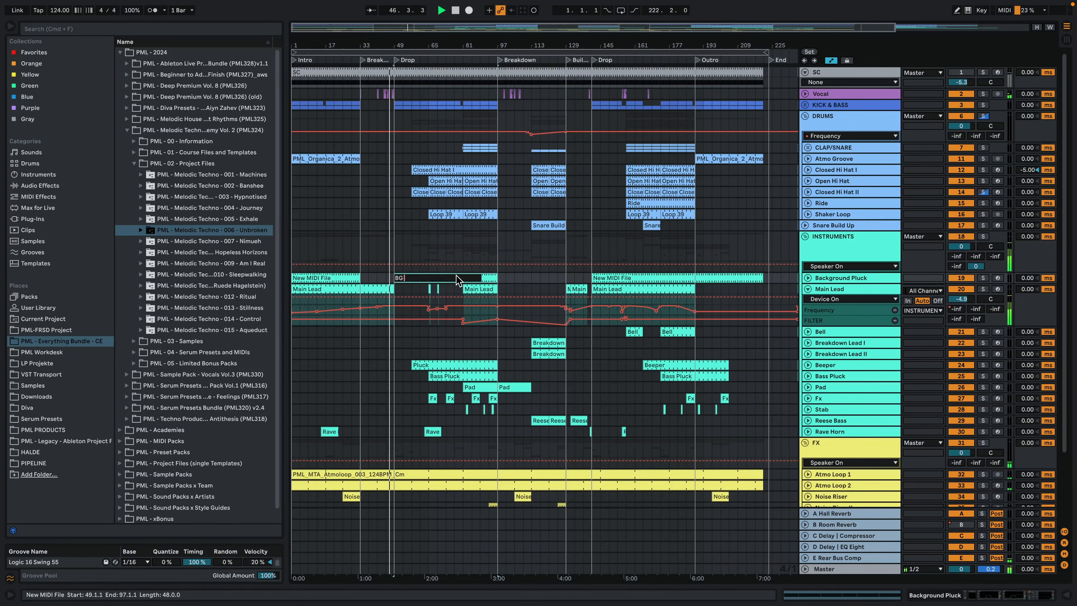
text( Pluck)
key(Return)
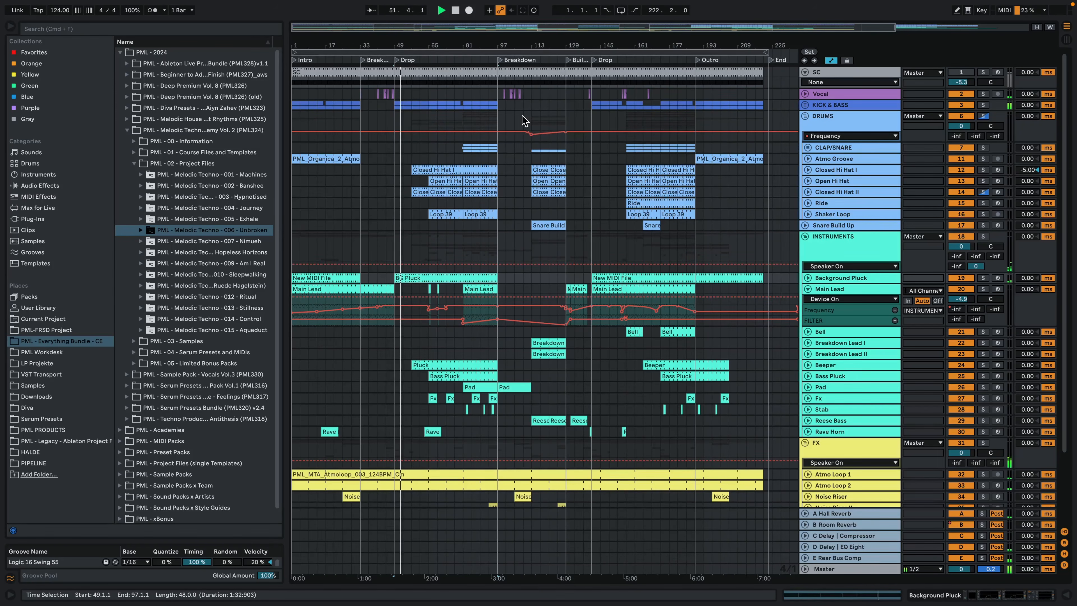
click(689, 264)
key(super+z)
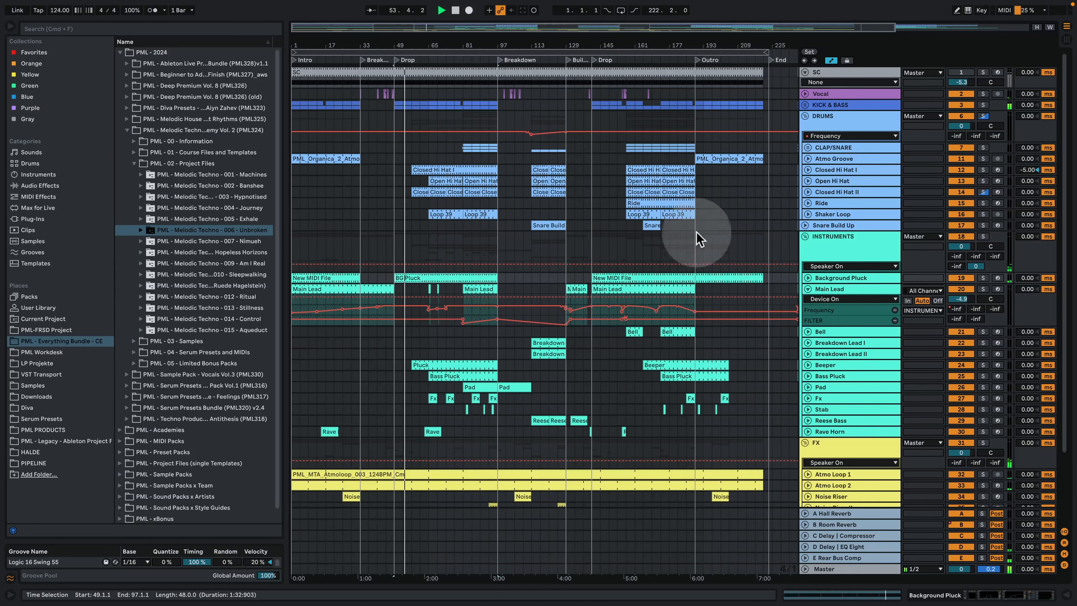
Step: Fold the SC and Main Lead tracks and look over the compact arrangement from the drums to the FX group
click(805, 72)
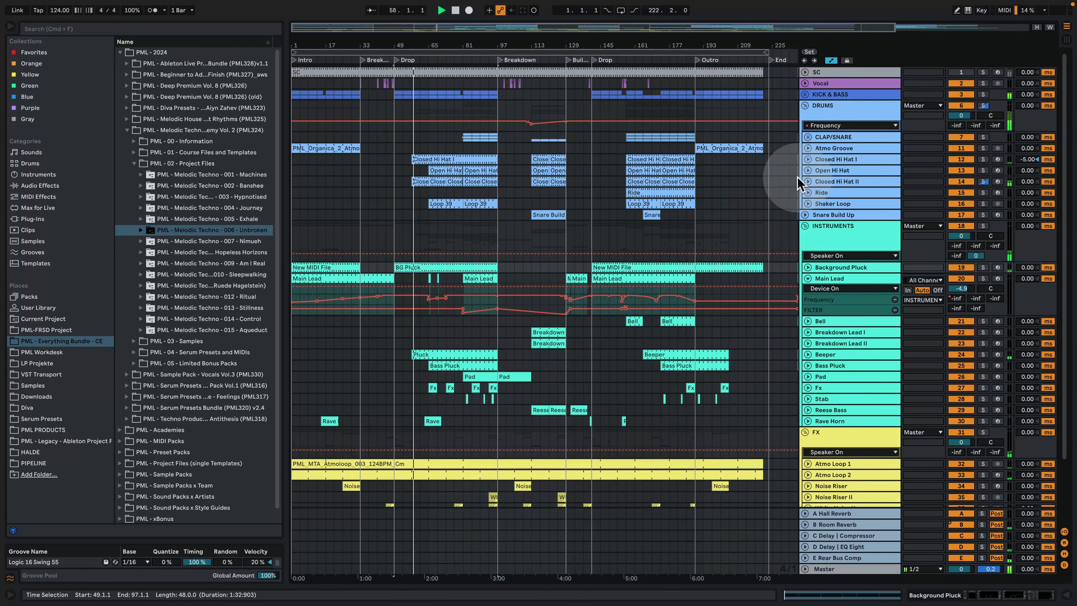
scroll(611, 314, down, 4)
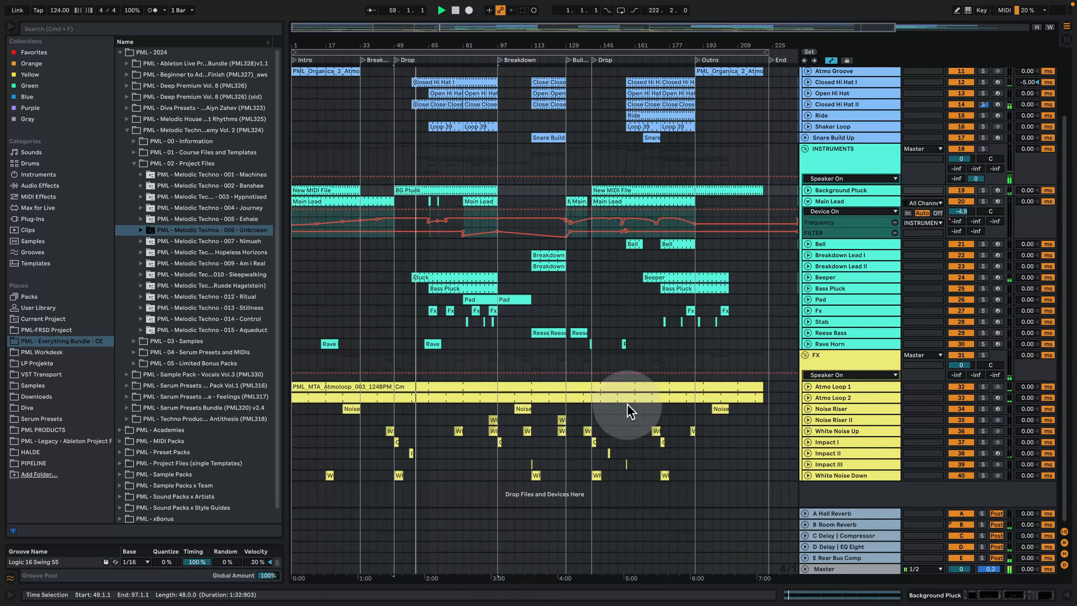
scroll(630, 409, up, 4)
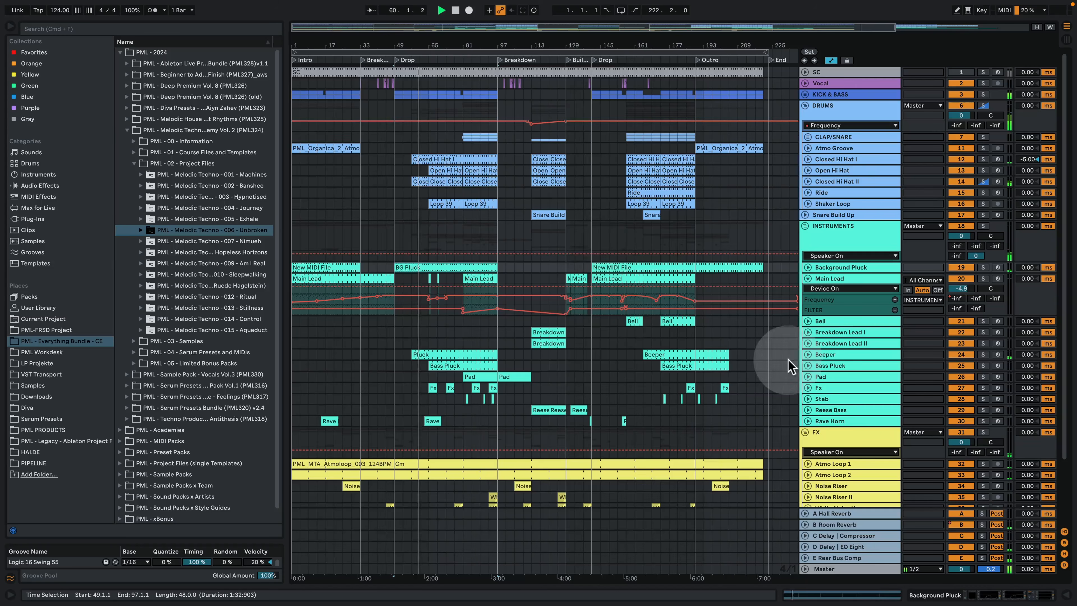
click(833, 355)
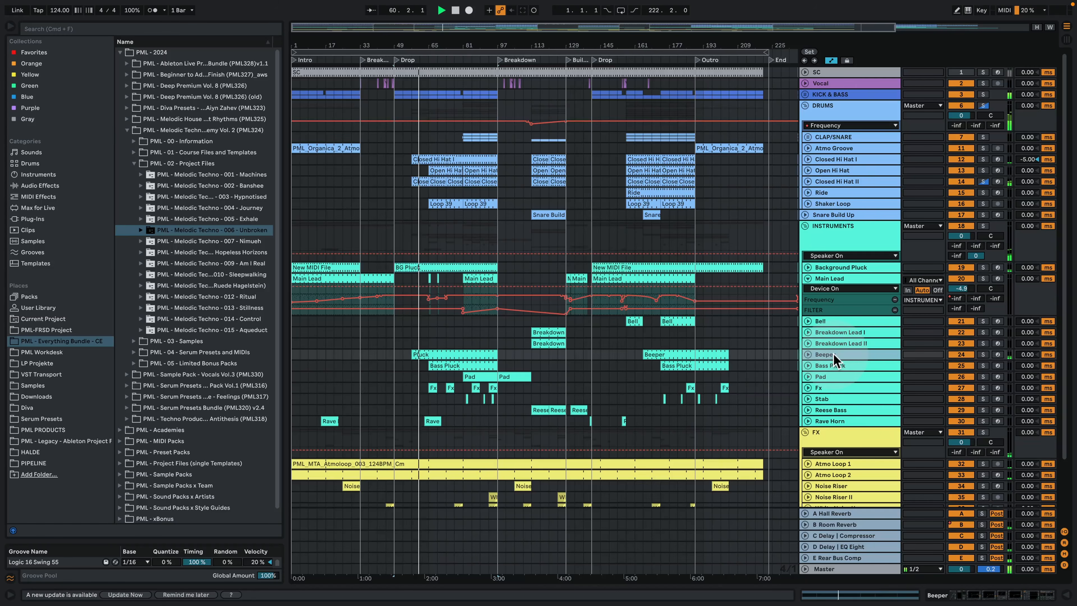
click(830, 304)
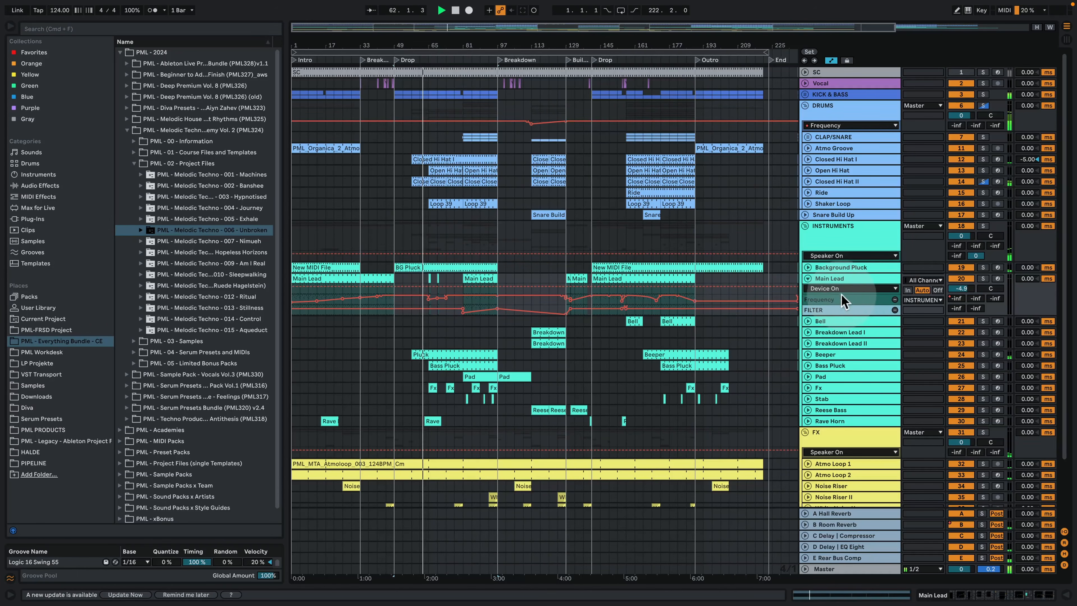
click(814, 279)
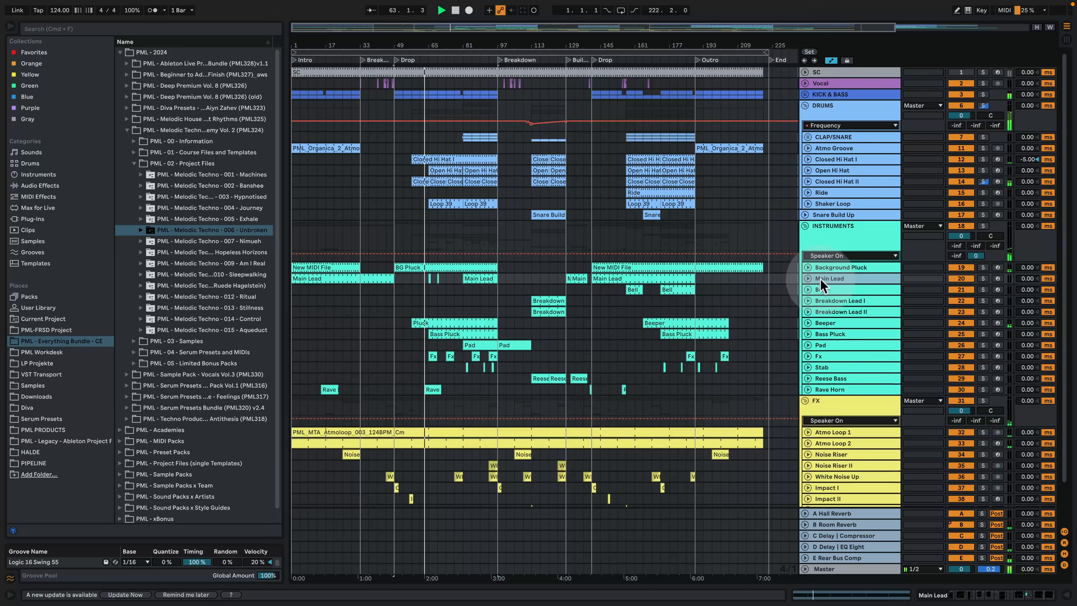
scroll(773, 327, down, 3)
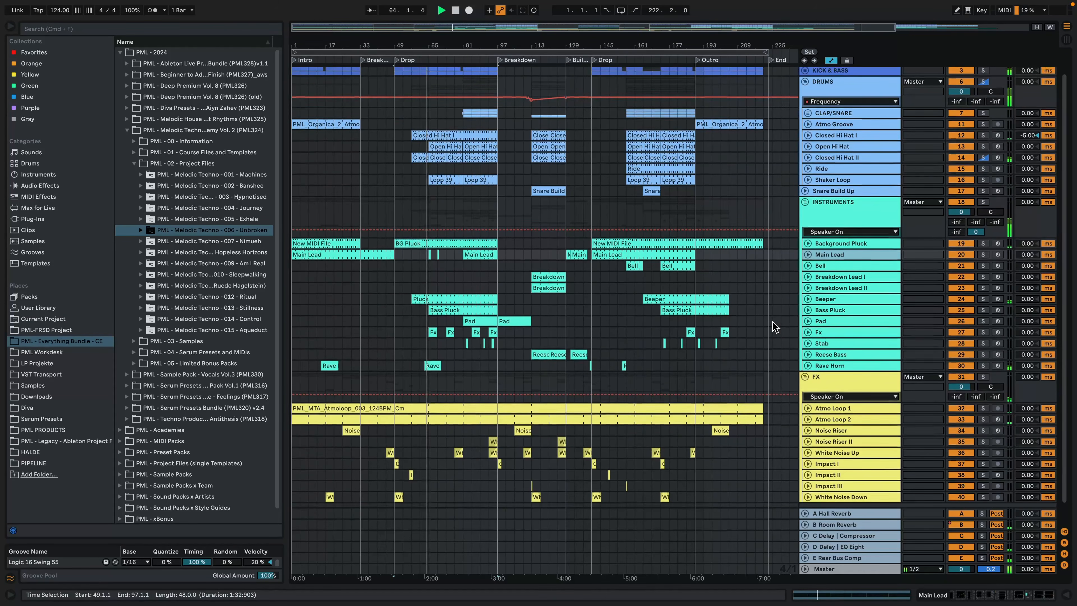
scroll(776, 327, up, 2)
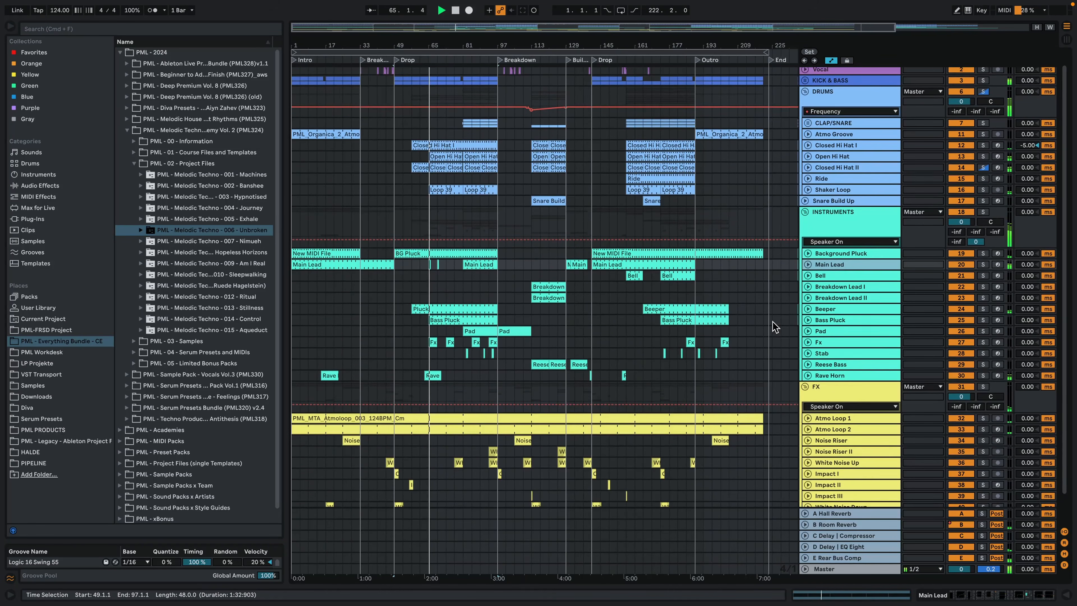